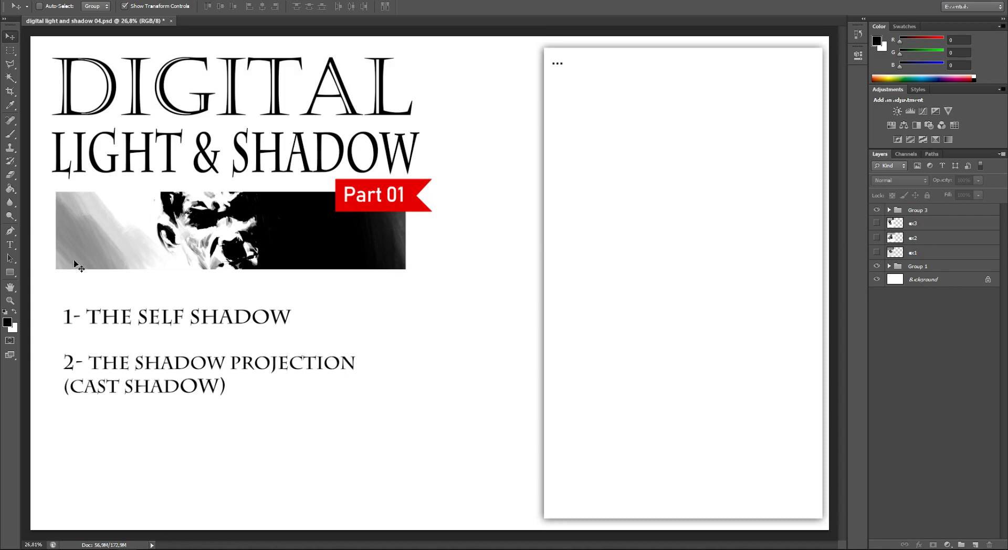
- Expand Group 3, edit the panel's placeholder text and type the greeting 'Hey guys!!'
left_click(899, 222)
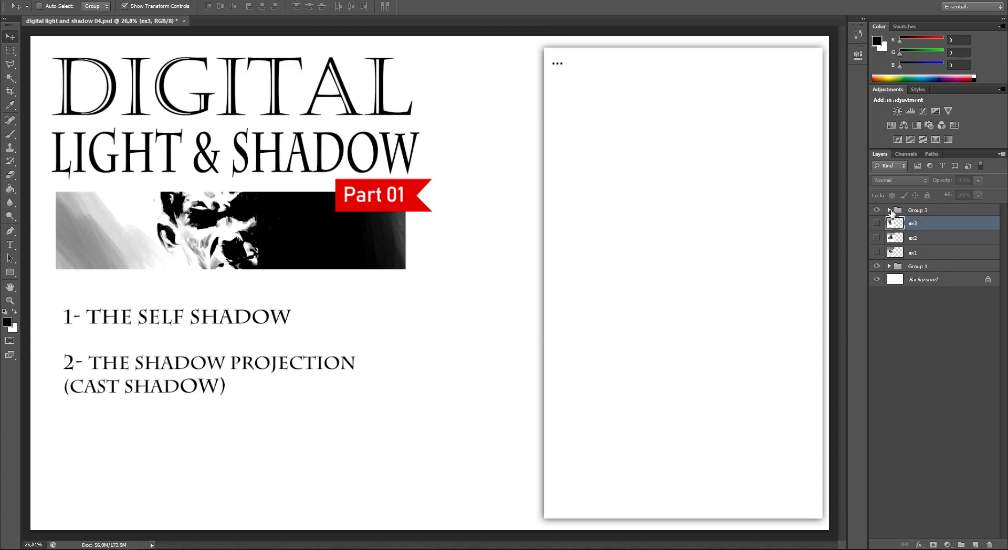
left_click(889, 210)
double_click(902, 221)
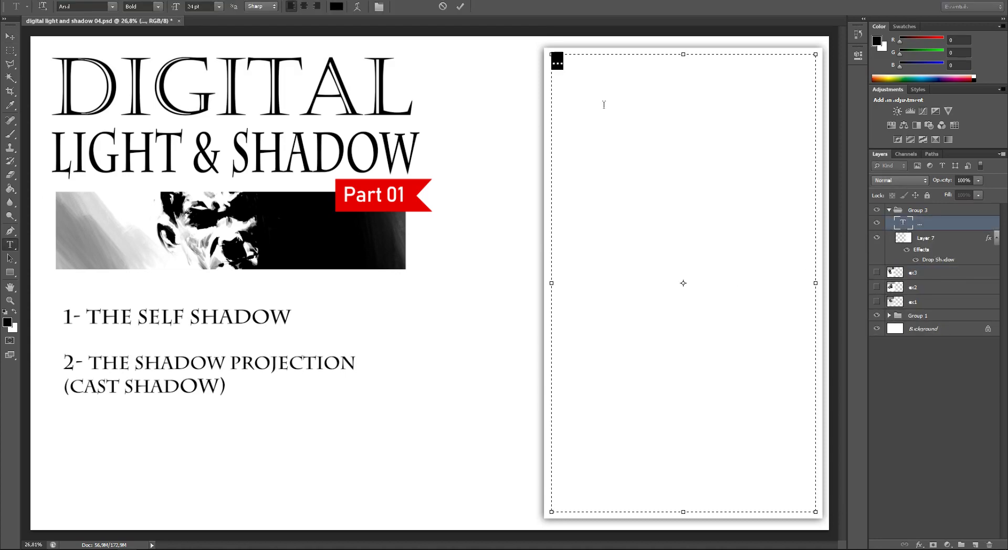
type("He")
type("y guys")
key("BackSpace")
type("!!")
key("Return")
- Type the intro naming 1 self shadow and 2 projection or cast shadow, then 'Self shadow:'
type("New video, this time we talk a bout the light and shadow")
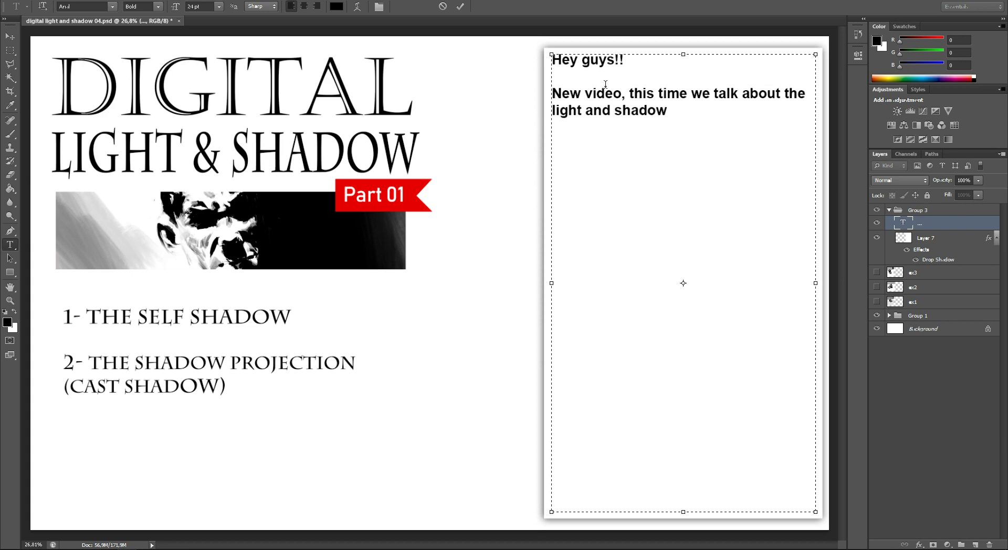
type(".")
type("we start")
type(" with two")
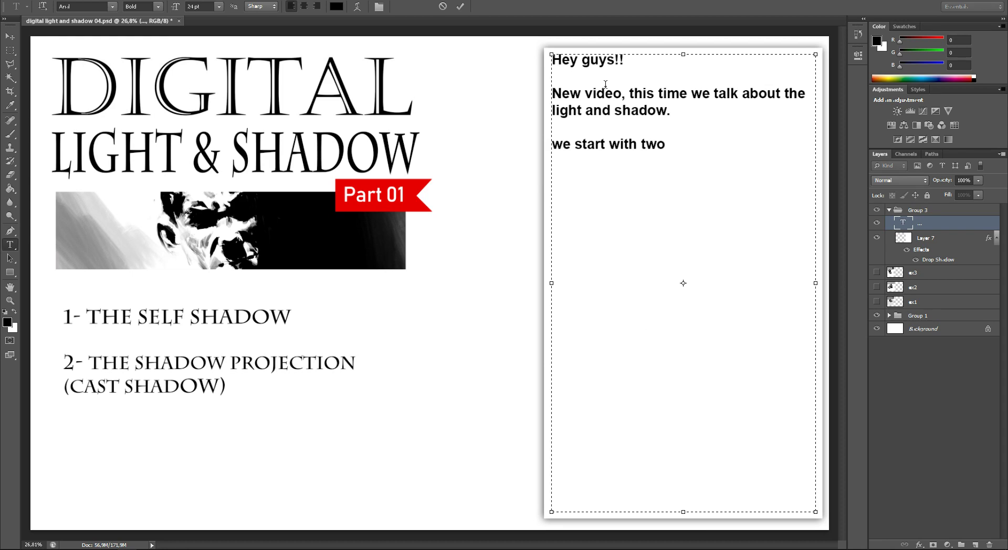
type("eleme")
type("nts, 01")
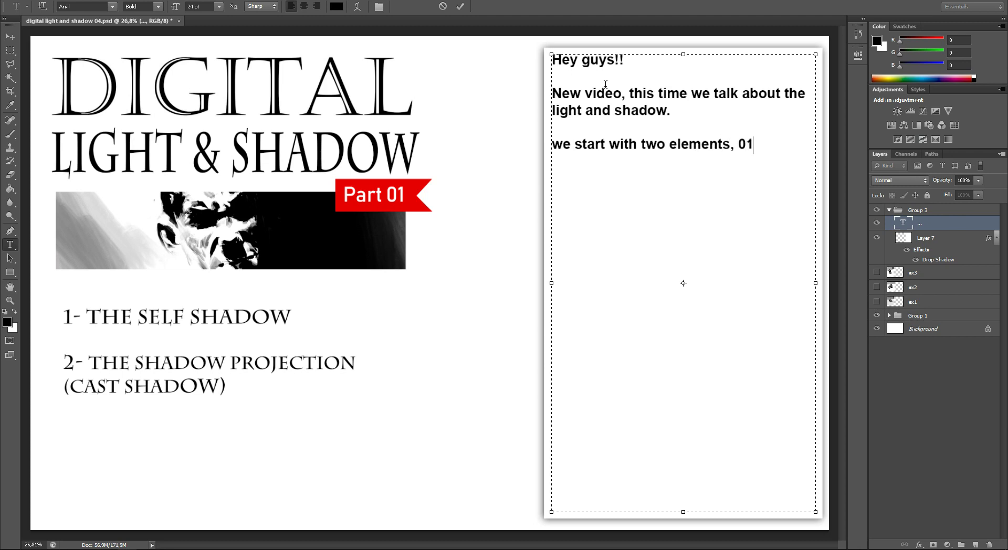
key("BackSpace")
key("BackSpace")
type("1 is the self shadow")
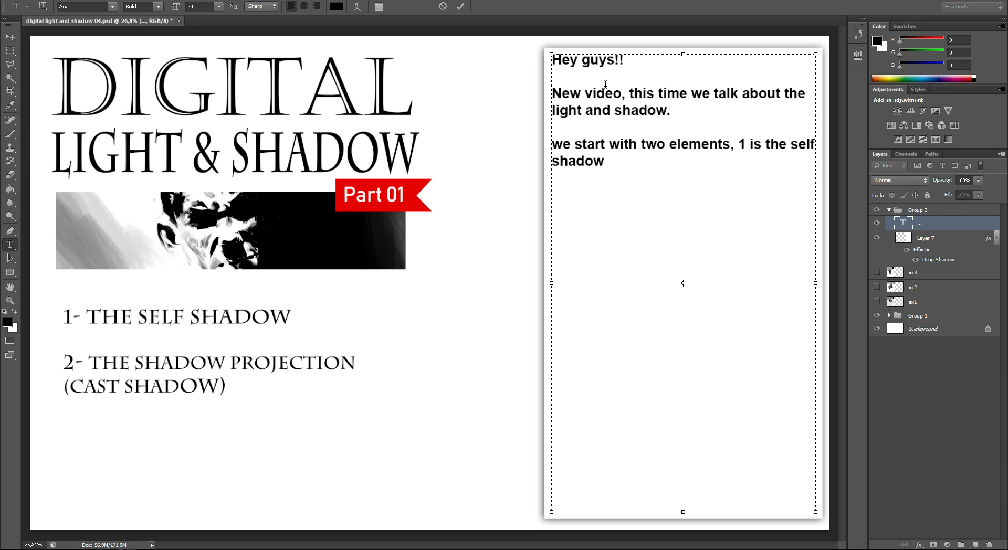
type(" and de 2")
key("BackSpace")
key("BackSpace")
key("BackSpace")
key("BackSpace")
type("the 2 ")
type("the")
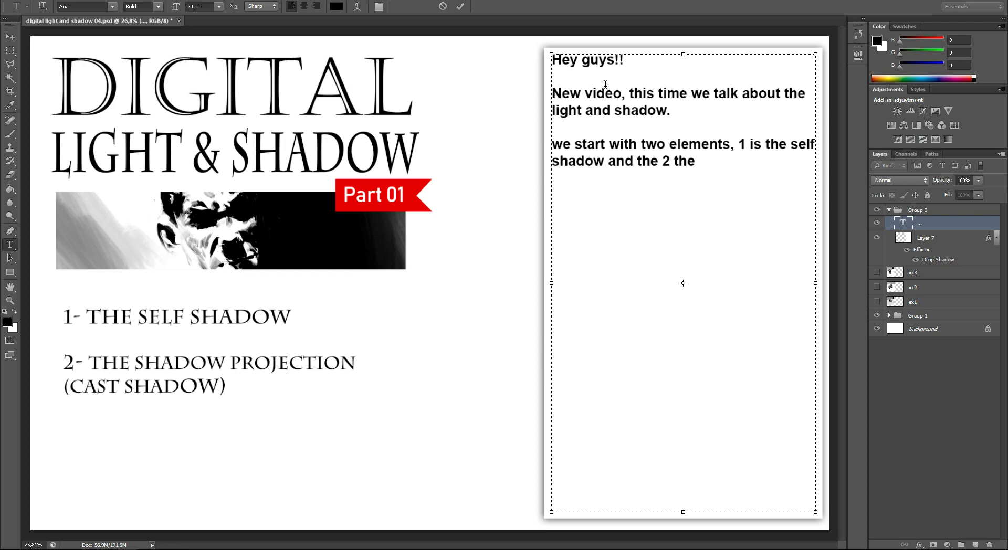
type(" projection shadows")
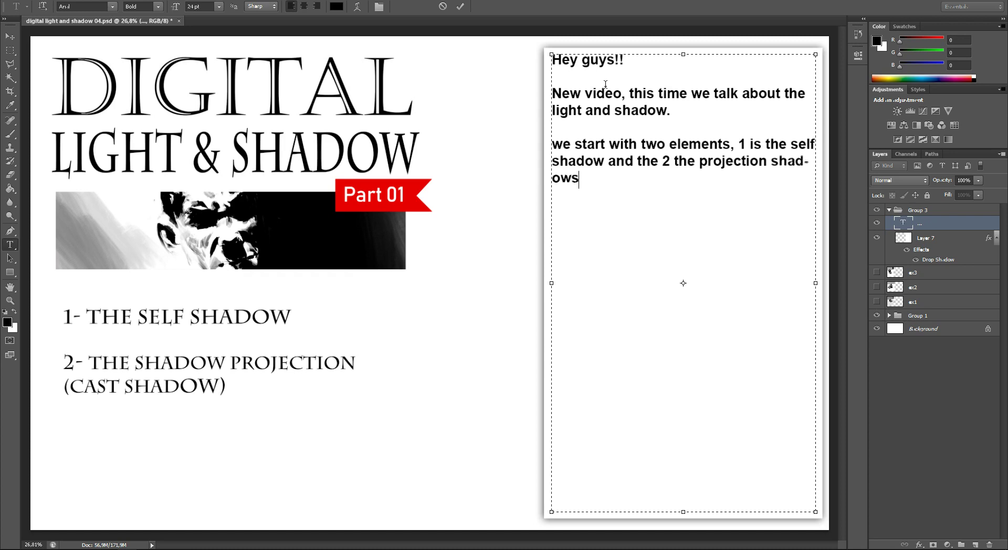
key("BackSpace")
key("BackSpace")
type("w or cast shadow   ")
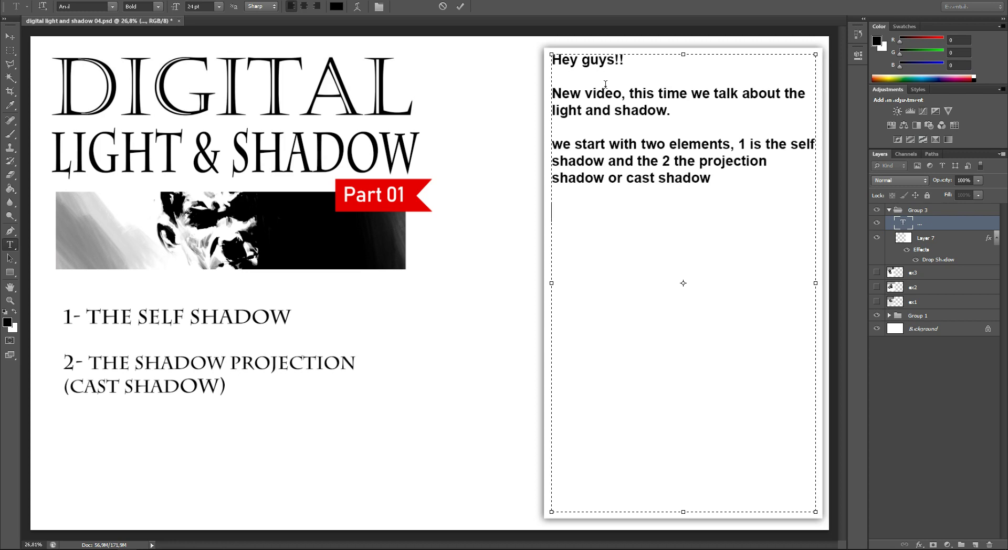
type("Self shadow: ")
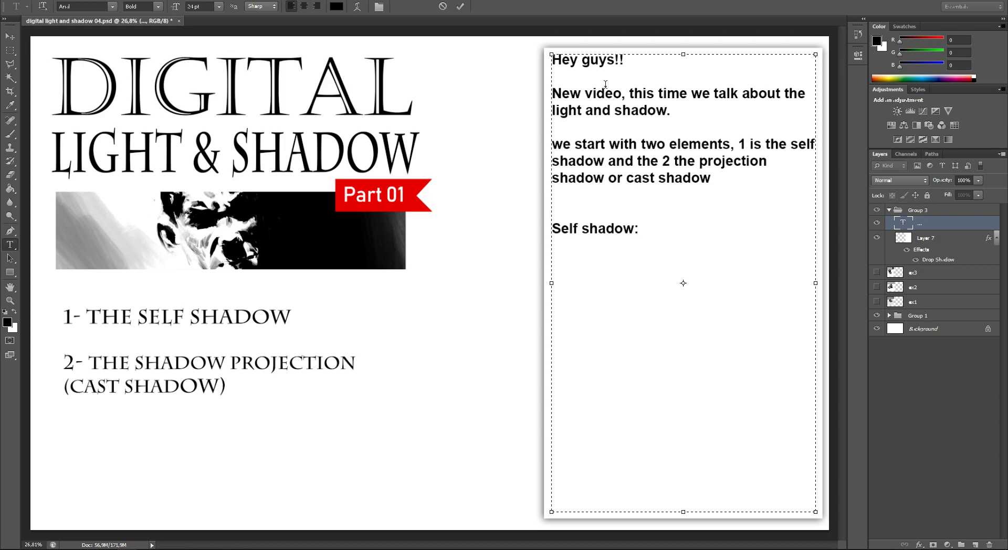
type("is the shadow that apperas")
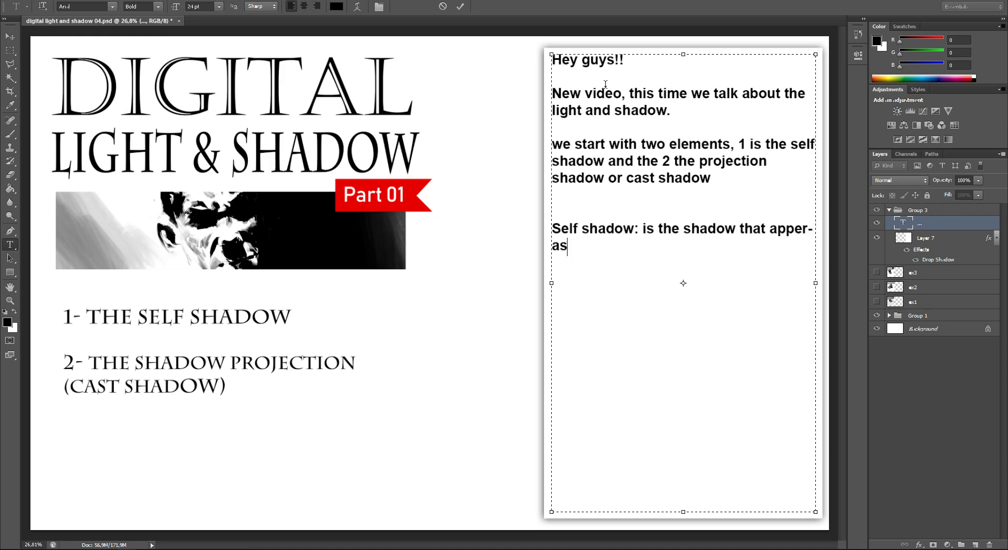
- Continue the self shadow definition: it appears on the object and makes a volume
key("BackSpace")
key("BackSpace")
key("BackSpace")
type("ars ")
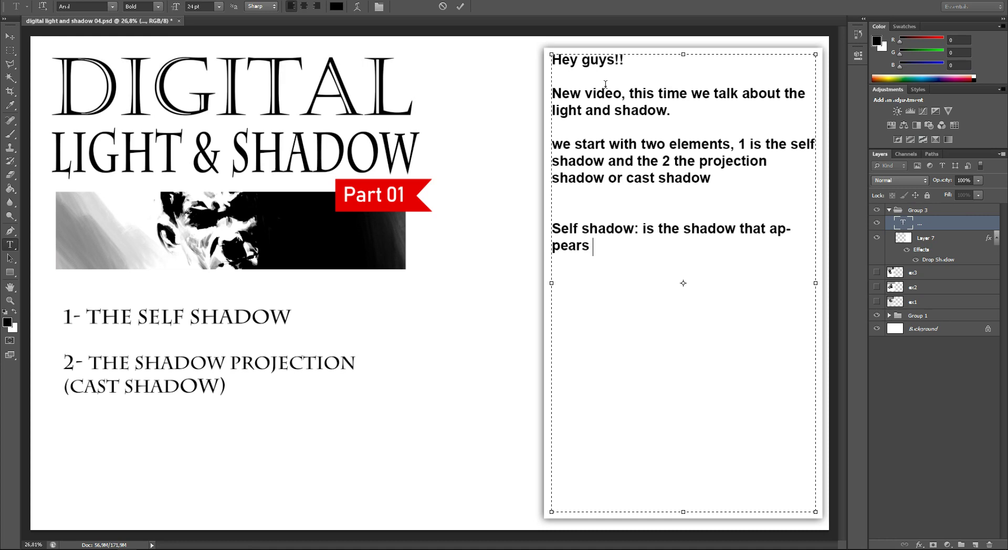
type("on the object, the shadow that ,a")
key("BackSpace")
key("BackSpace")
type("makes")
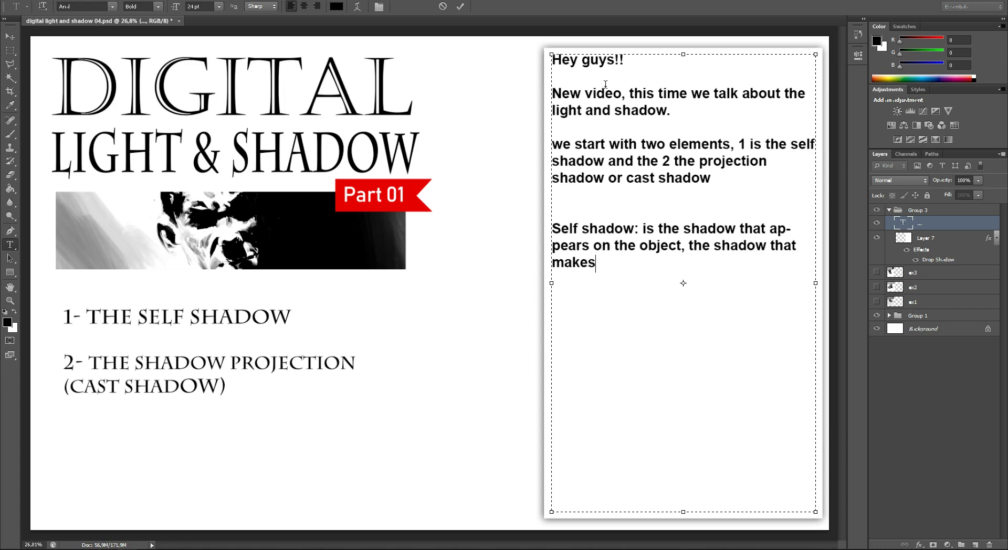
type("a volçum")
key("Left")
key("Delete")
key("BackSpace")
key("BackSpace")
- Finish with 'brings the fill of volume of object and his format;' and start 'Projectionshadow'
type("um, ")
type("brings the fill of volume o")
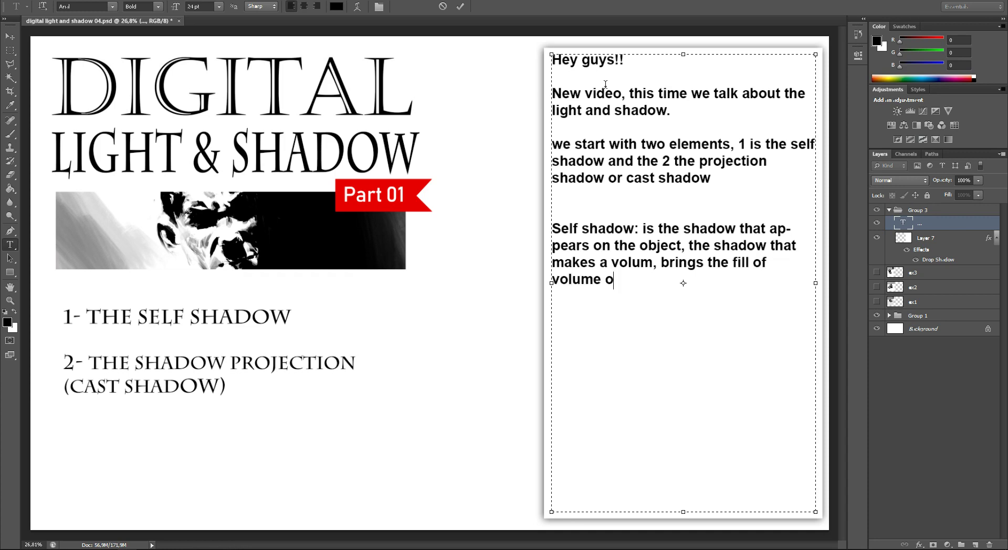
type("f object")
type(" and his ")
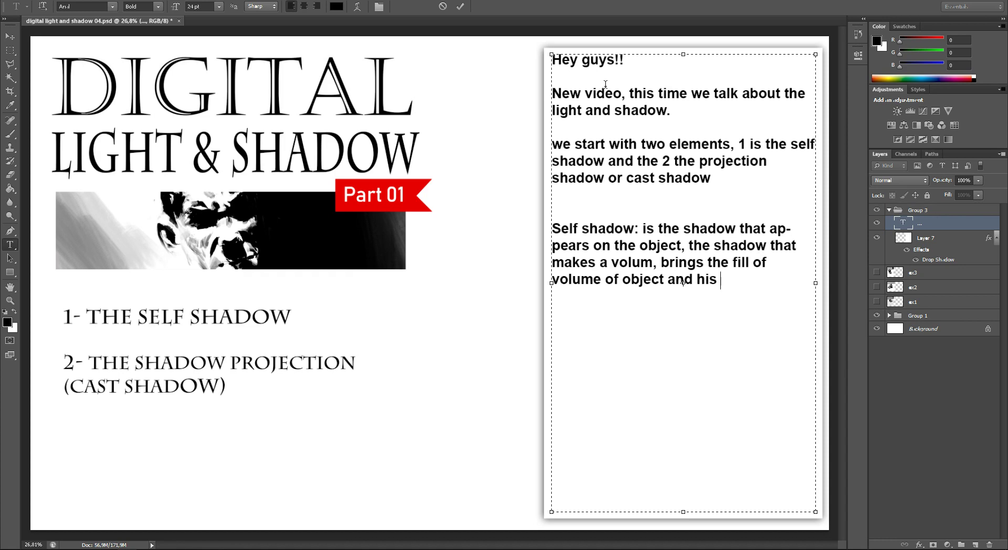
type("formact")
key("BackSpace")
type("ct")
key("BackSpace")
key("BackSpace")
type("t;  ")
type("Projectionshadow")
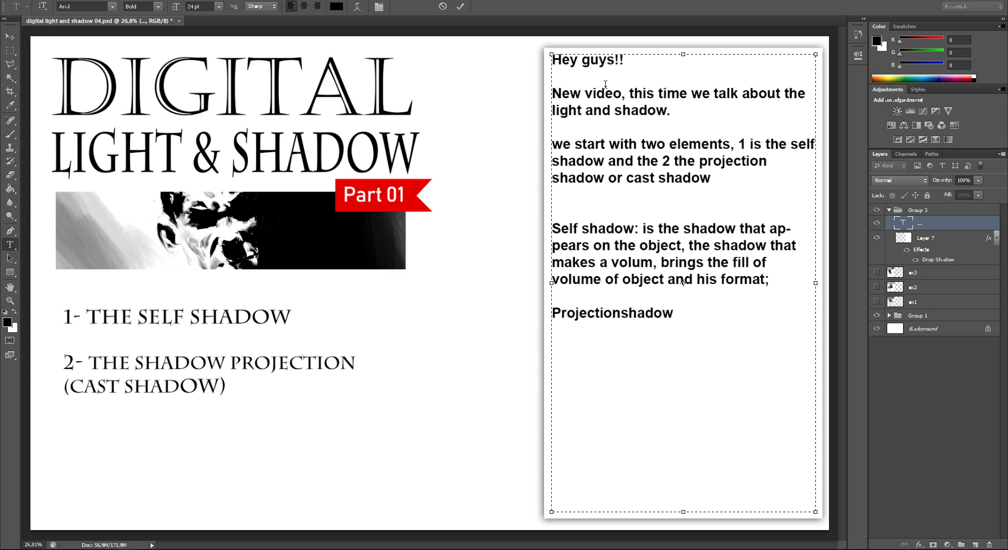
- Add '(cast shadow)' to the Projection shadow heading
key("Left")
key("Left")
key("Left")
key("Left")
key("Left")
key("Left")
key("Right")
key("Right")
key("Right")
key("Right")
key("Right")
type("(0")
key("Left")
key("Delete")
type(")")
type("cast shadow")
key("Right")
- Type the cast shadow definition with the example of one object held over another
type(":")
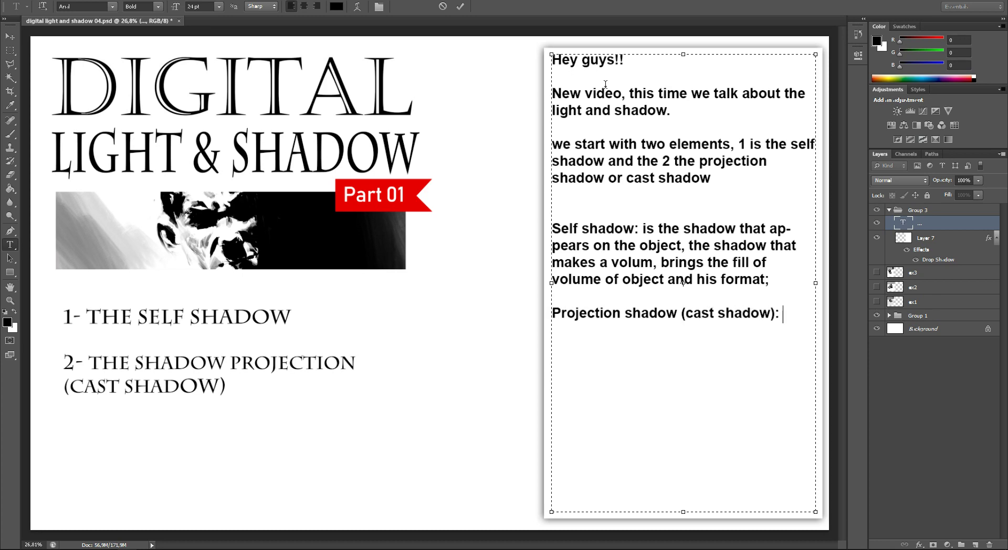
type(" Is the ha")
key("BackSpace")
key("BackSpace")
type("shadowcreatedfromthe object")
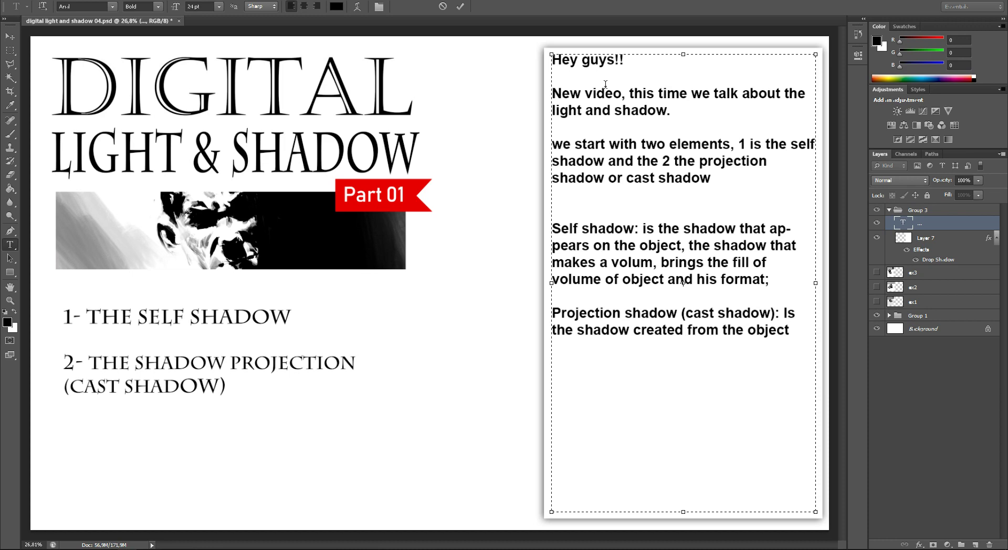
type("example")
type(", when you hold and")
key("BackSpace")
type("objec t")
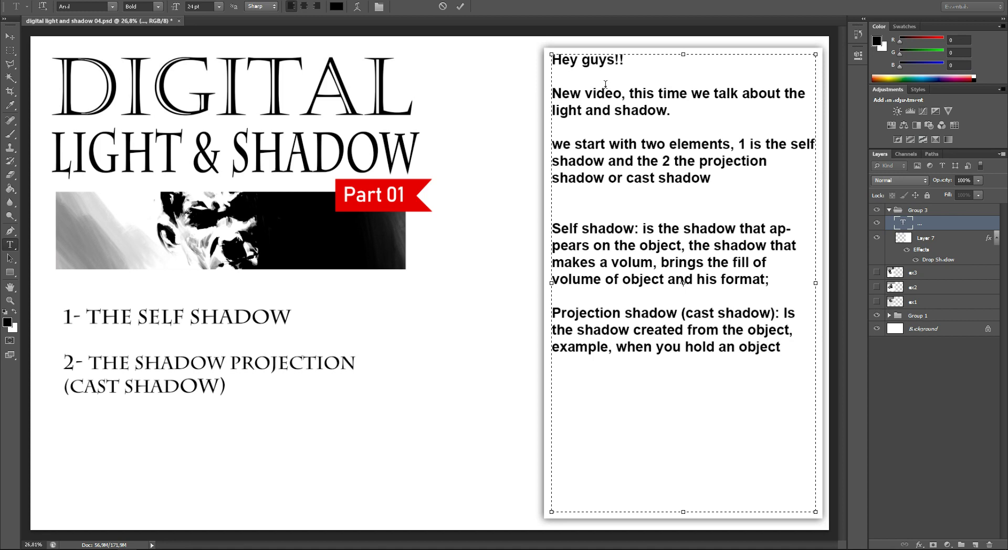
type("over other , the first")
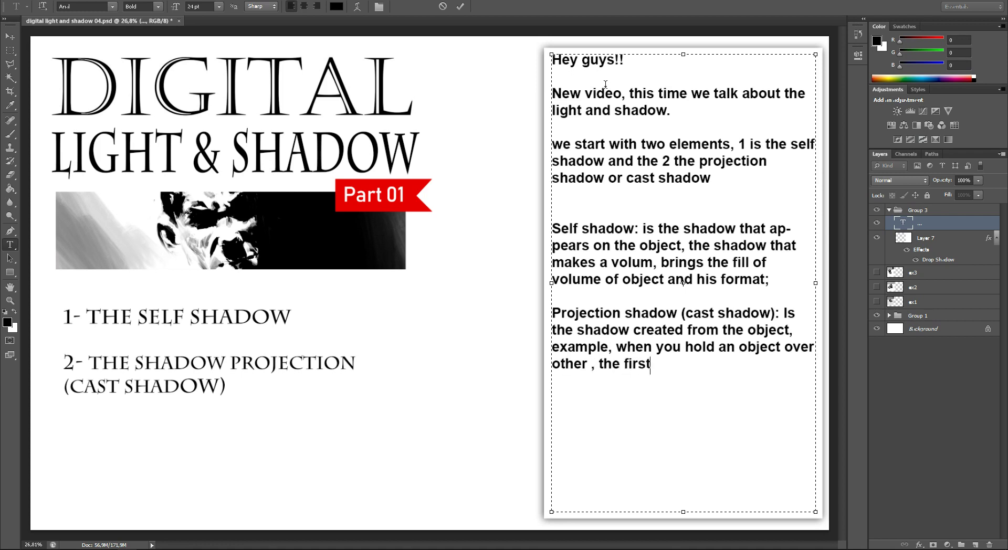
type(" one")
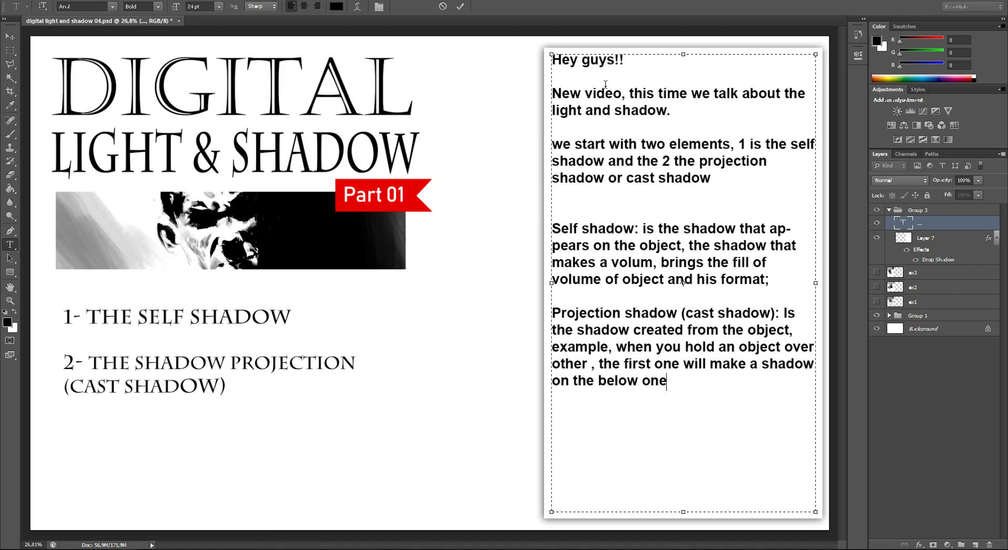
type(" will make a shad ow on the below one, this the")
type("cast shadow or pro")
type("tion")
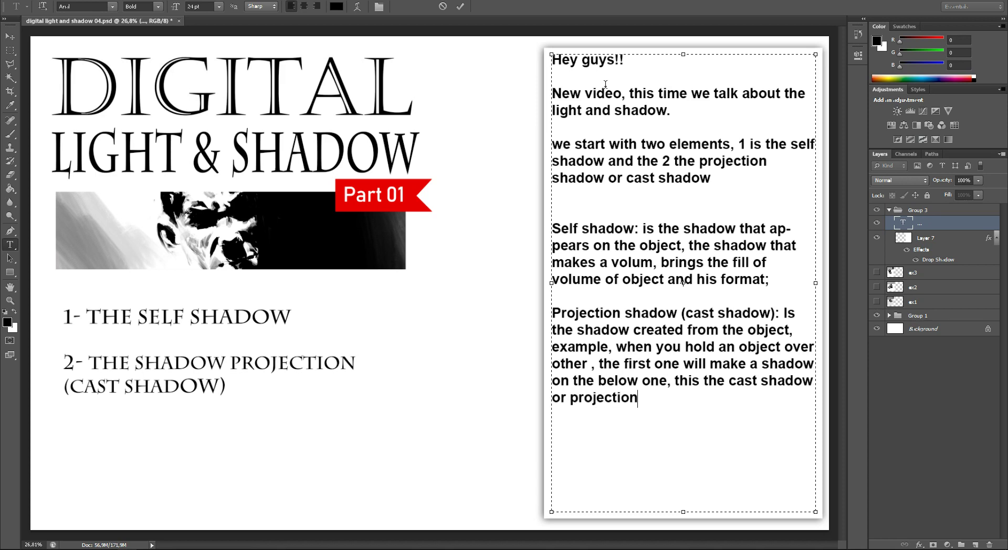
type(" shadow")
type("becaus")
- Continue with 'because the shadow is projecting his form on other surface'
key("BackSpace")
key("BackSpace")
type("i")
key("BackSpace")
type("use the shadow")
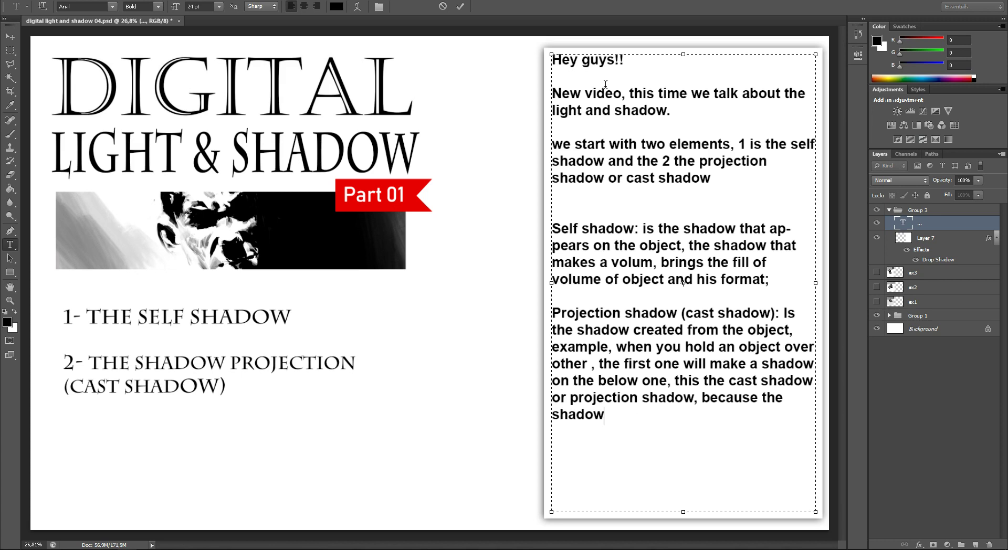
type("is projecting his forma")
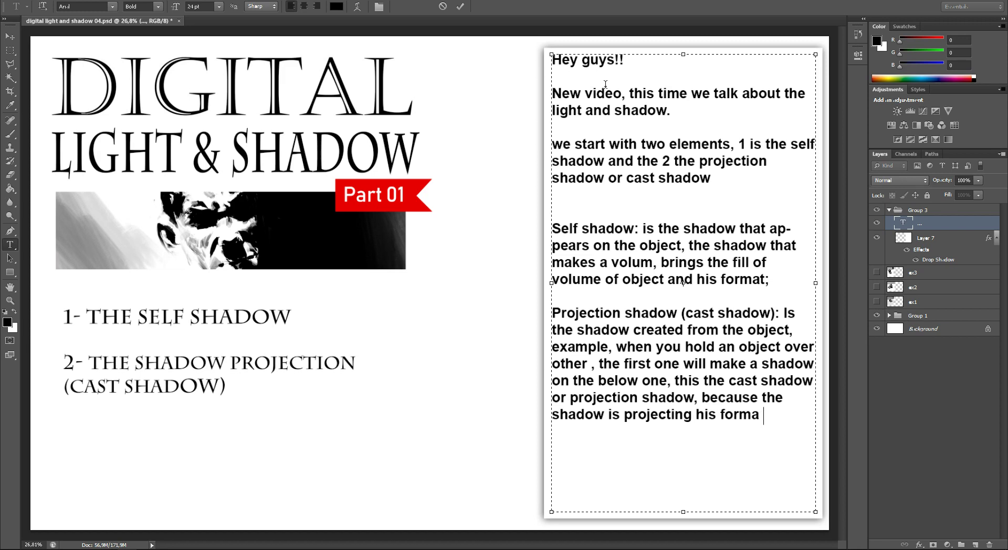
key("BackSpace")
key("BackSpace")
type("m on other surface")
type(", will")
- End the paragraph with 'we will see in next examples'
key("BackSpace")
type("e will see")
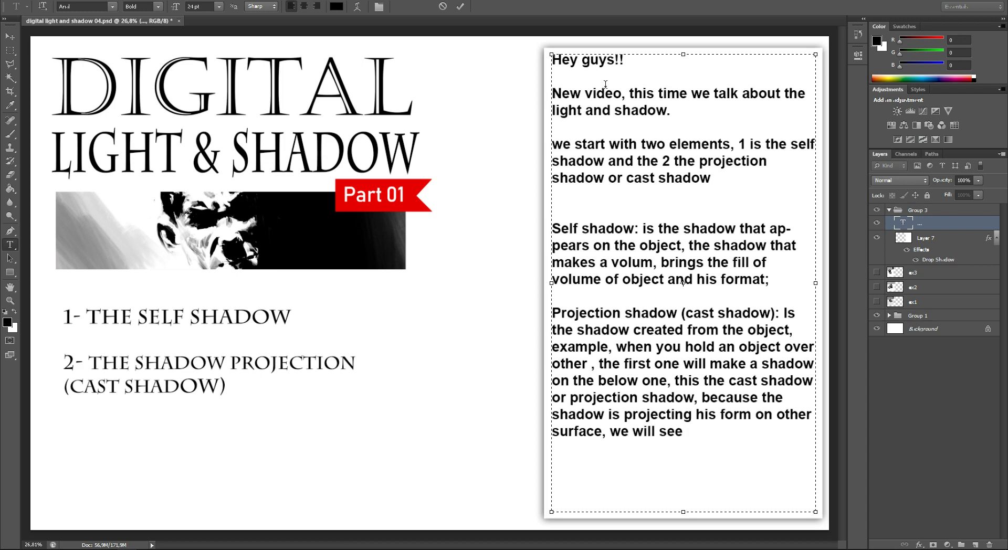
type(" o")
key("BackSpace")
type("in")
key("BackSpace")
type("n")
key("BackSpace")
type("n")
key("BackSpace")
type("next examples")
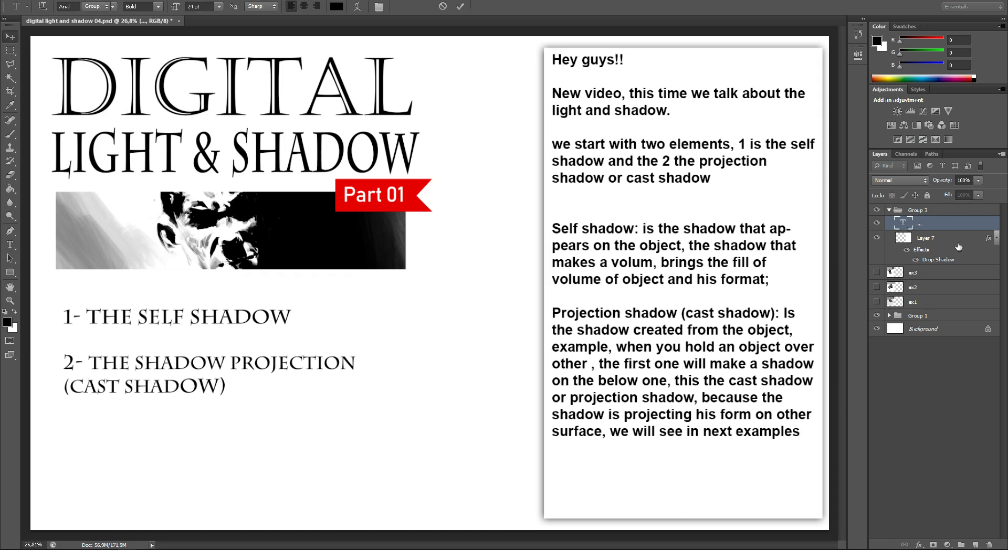
- Commit the finished text and duplicate its layer with Ctrl+J
key("ctrl+Return")
key("v")
key("ctrl+j")
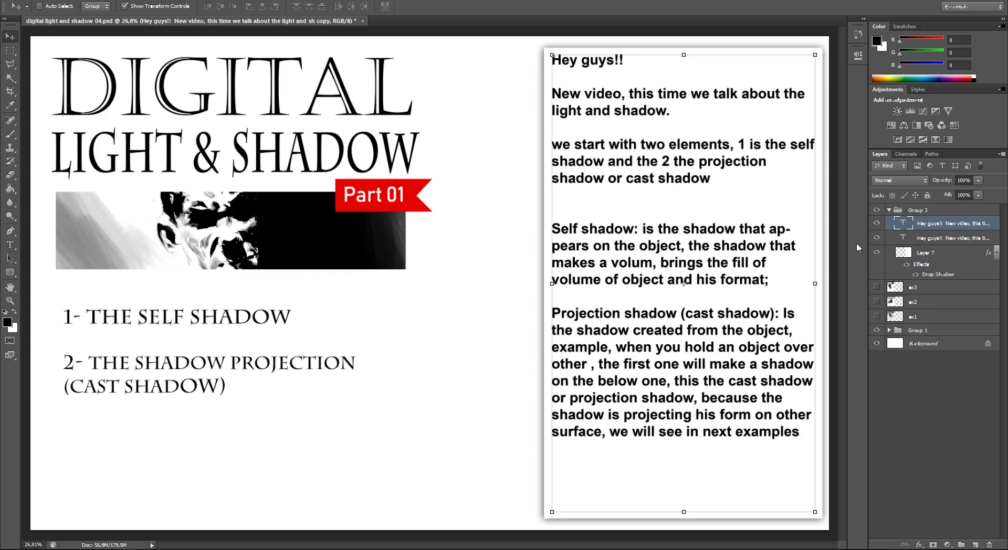
- Hide the original text copy and replace the duplicate's text with the primitive forms sentence
left_click(877, 238)
double_click(902, 223)
key("BackSpace")
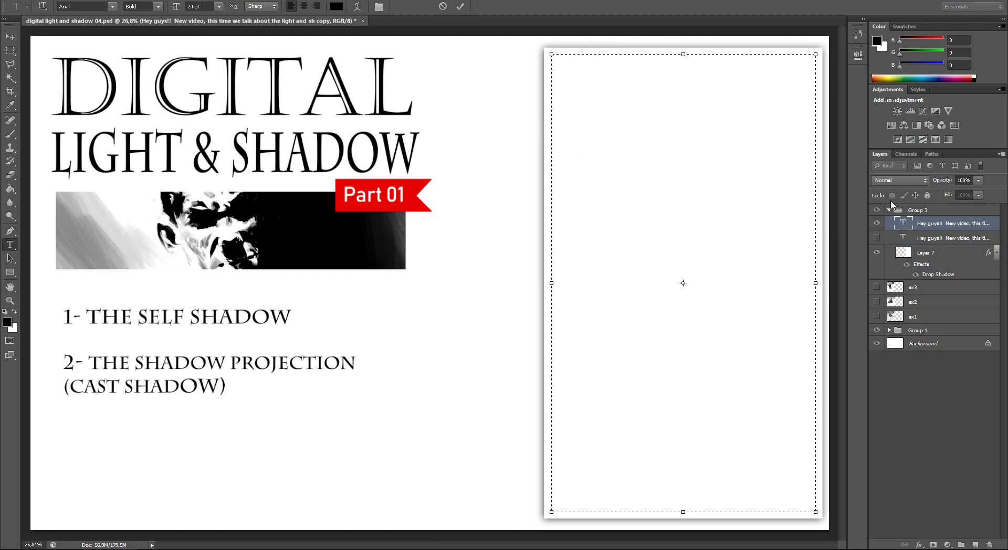
type("we start")
type(" with primitivesform ")
type("like a")
type("ube and")
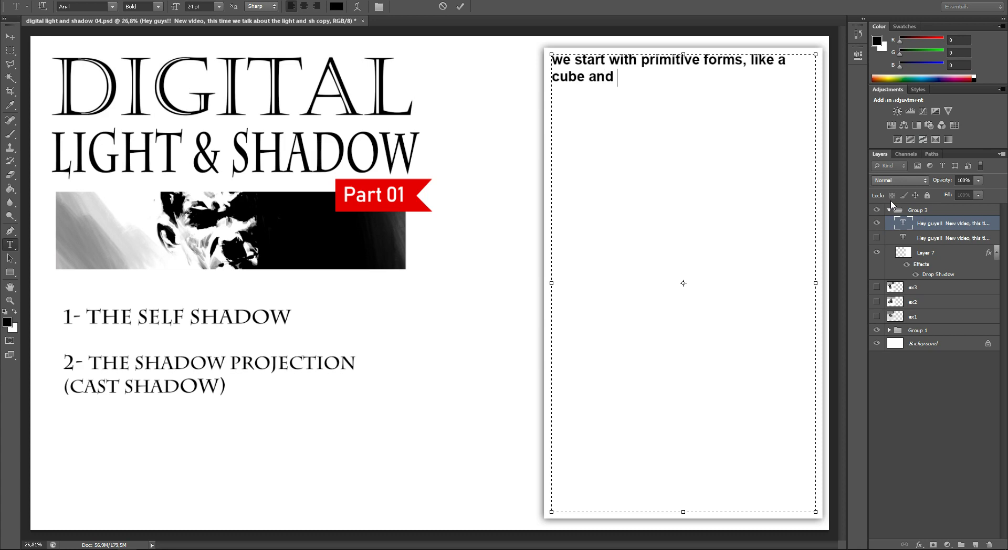
type(" sp")
type("here,")
type(" they")
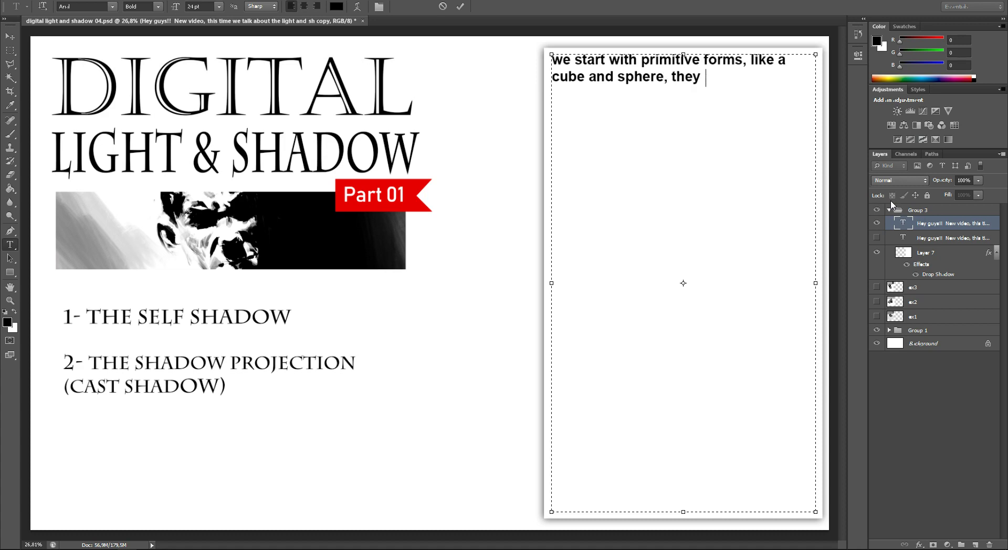
type("eare simple")
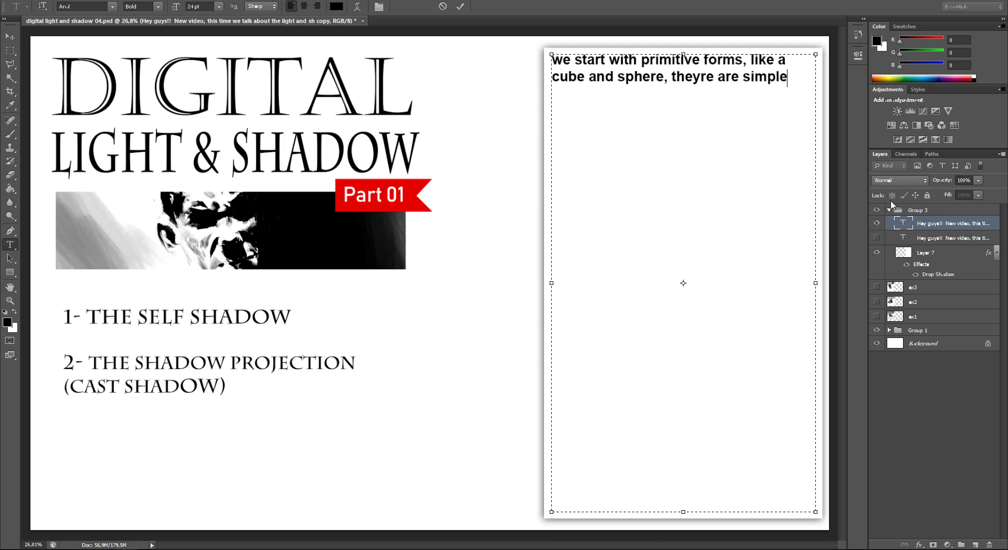
type(" to exampl")
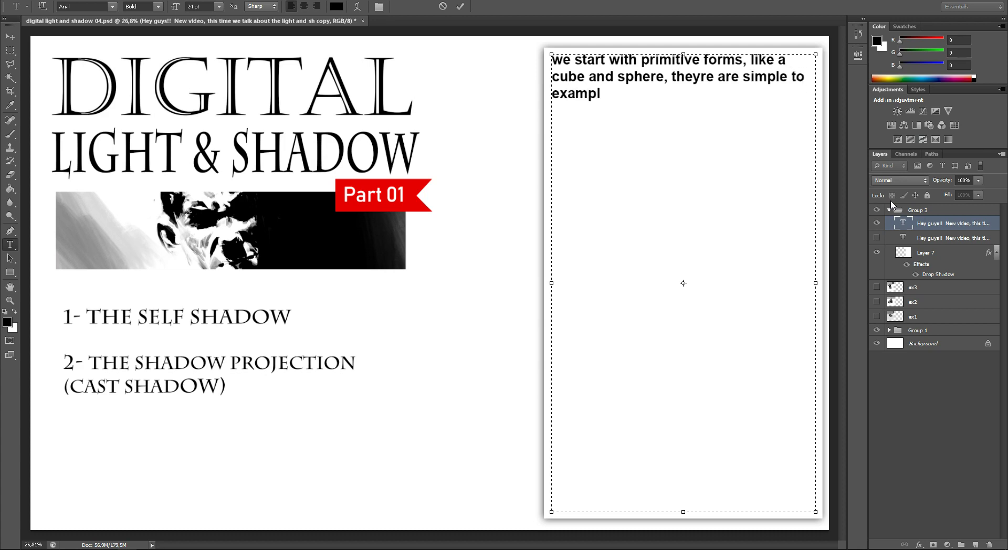
type("a")
key("ctrl+Return")
- Hide the text note group and add a new empty layer above the title artwork
key("v")
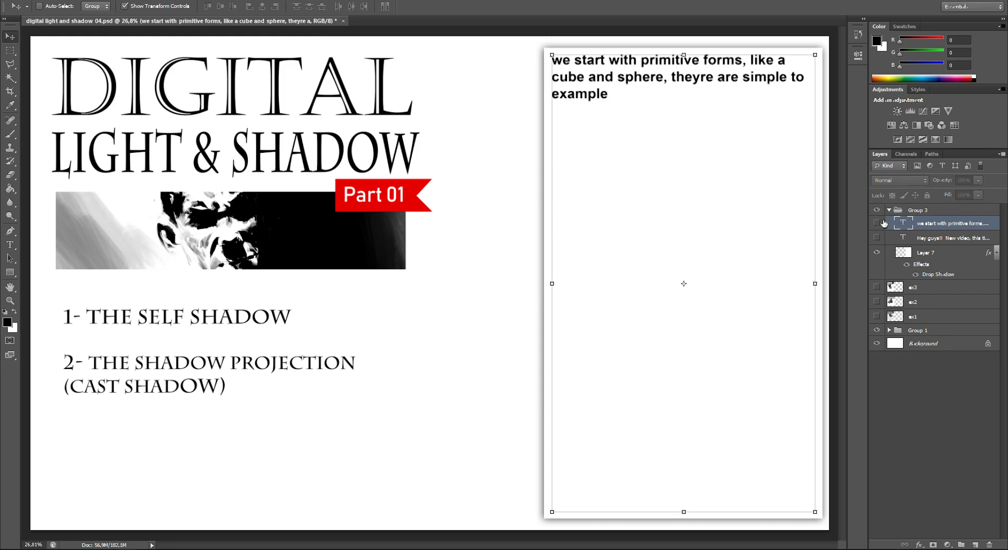
left_click(889, 210)
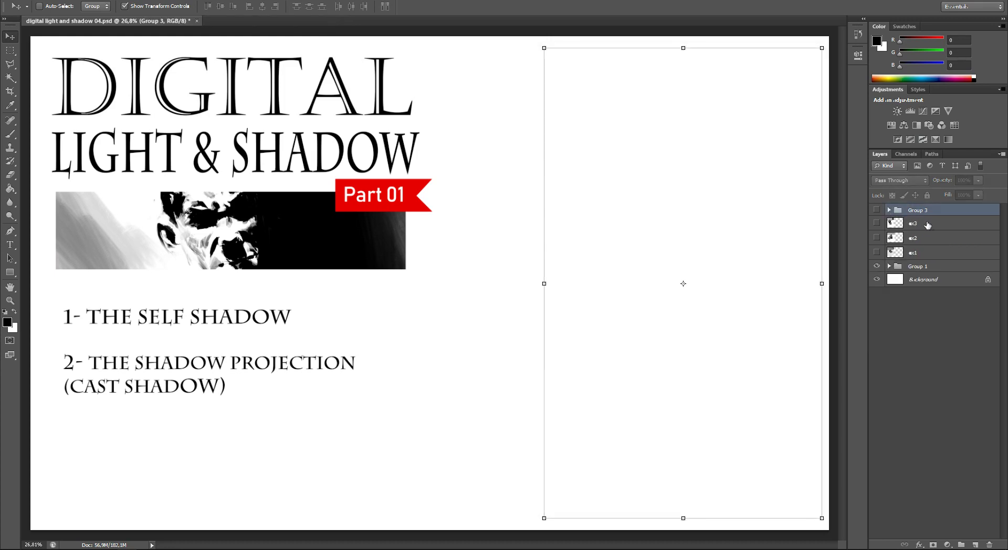
left_click(932, 266)
left_click(974, 544)
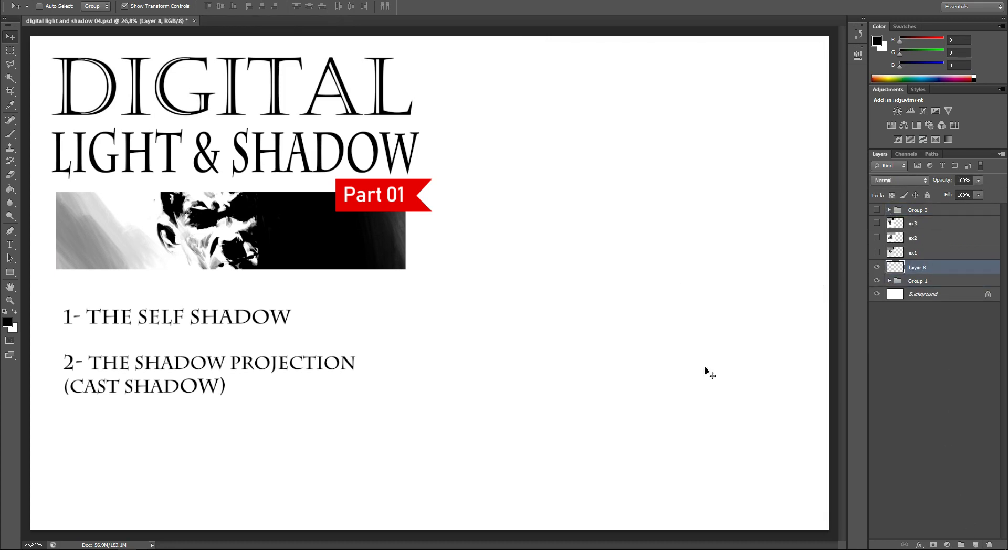
left_click(11, 51)
- Draw a circular Elliptical Marquee selection on the right of the slide
right_click(11, 51)
left_click(46, 48)
right_click(17, 55)
left_click(43, 61)
left_click_drag(567, 158, 725, 296)
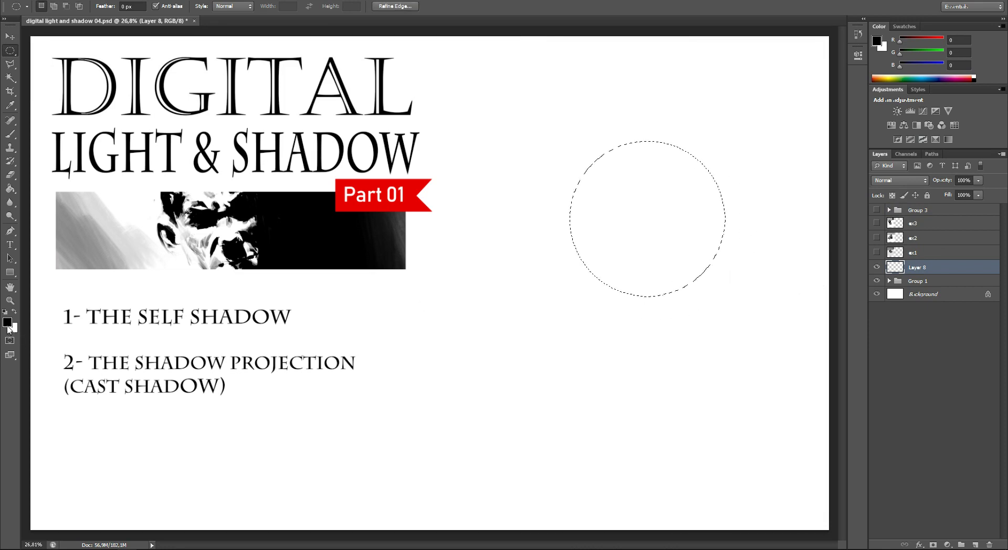
- Fill the circular selection with mid grey #858585 using the Paint Bucket
left_click(7, 322)
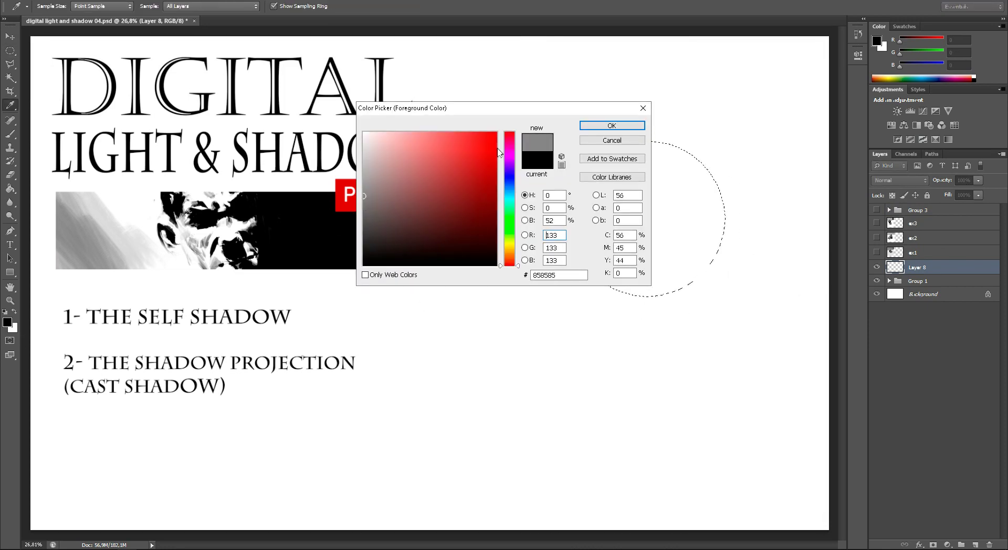
key("Return")
key("r")
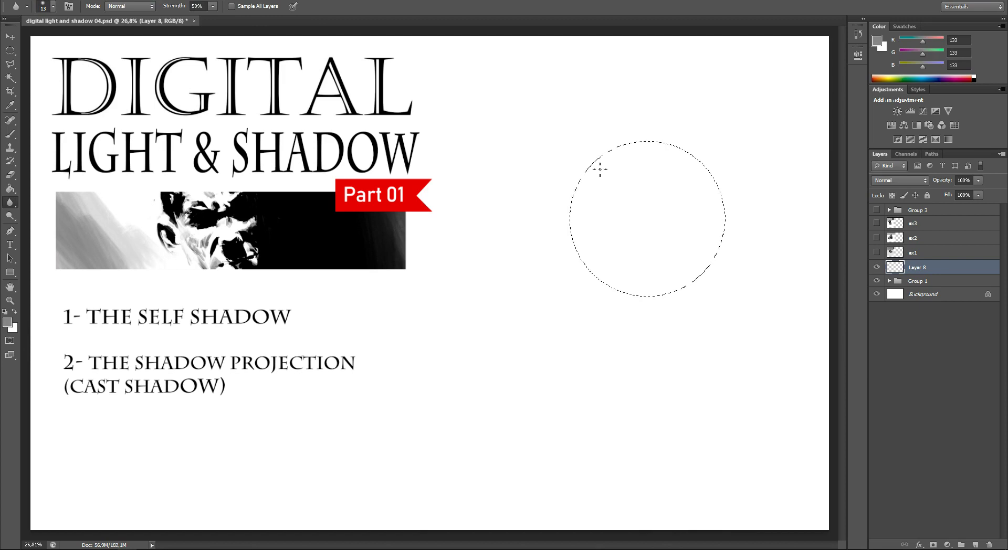
key("g")
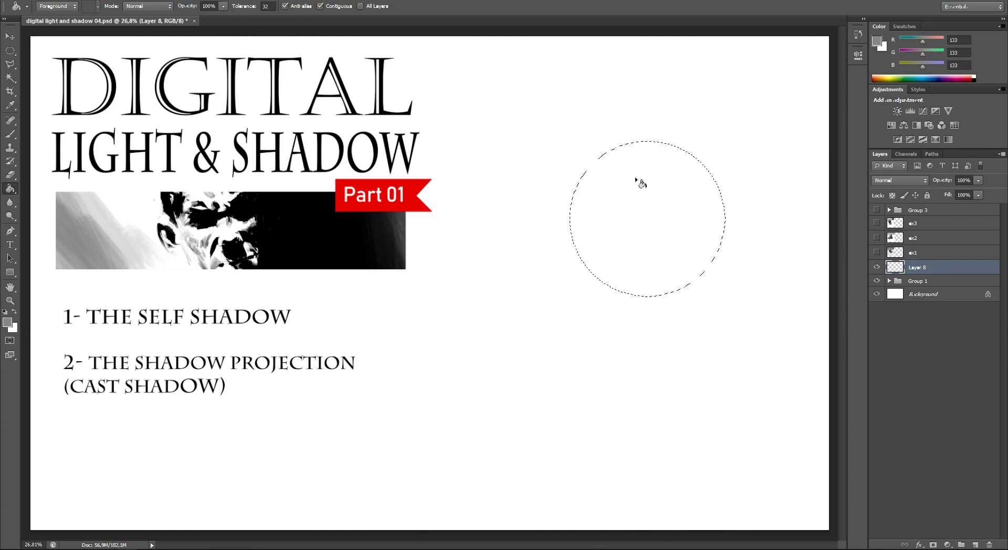
left_click(686, 217)
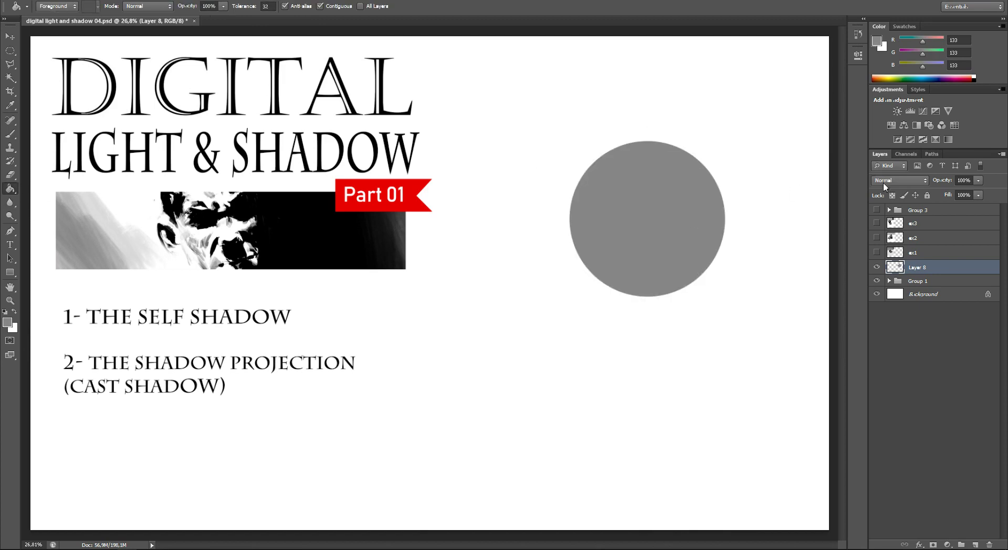
- Reset the colours to black and white and move the grey circle further left
key("d")
key("b")
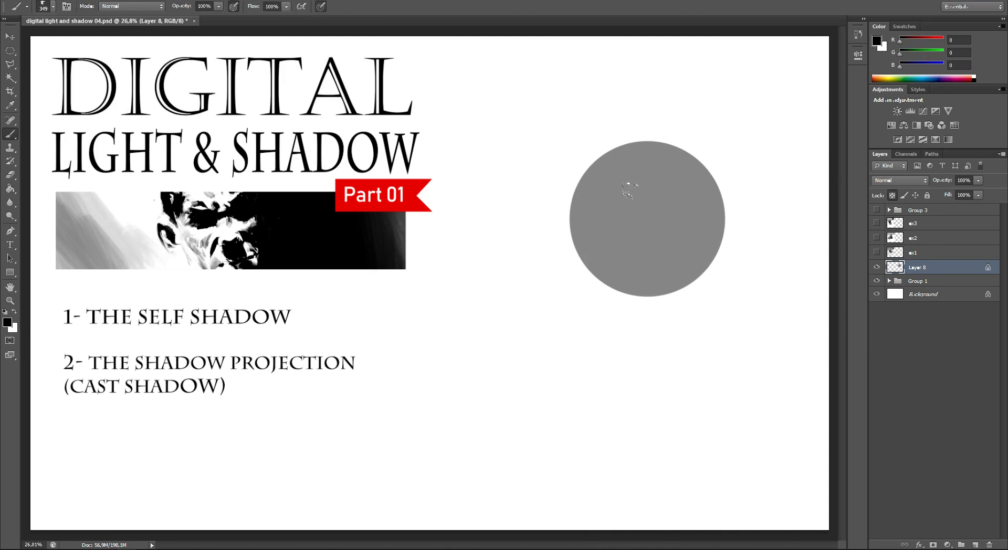
right_click(651, 202)
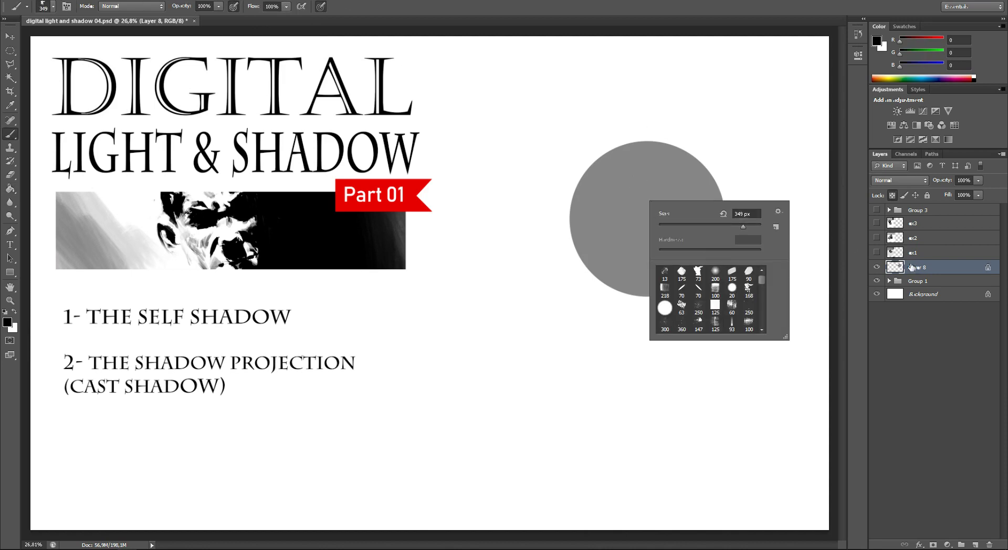
left_click(926, 273)
key("v")
left_click_drag(714, 221, 648, 222)
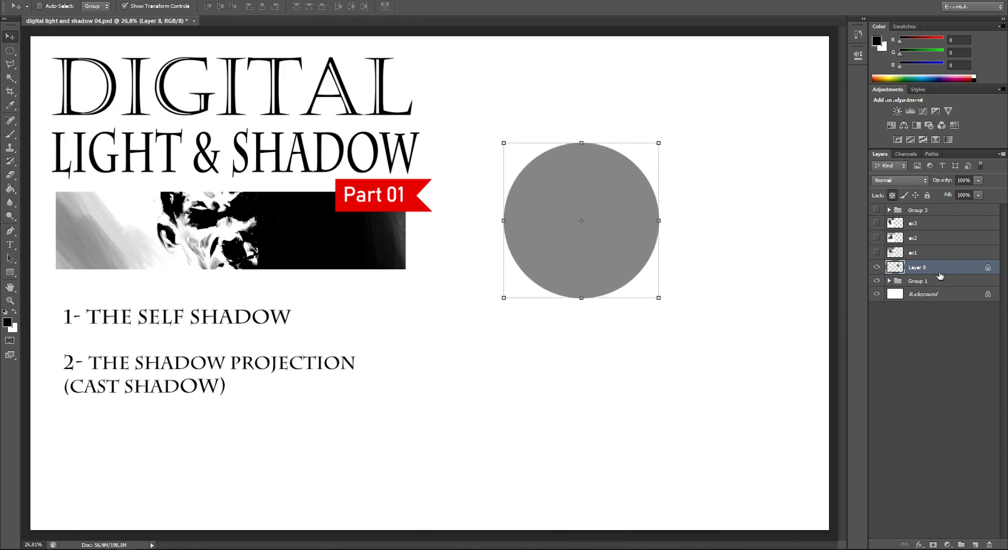
- Show the text note again and add 'first you need to choose where is the light source'
left_click(876, 210)
left_click(889, 210)
double_click(903, 224)
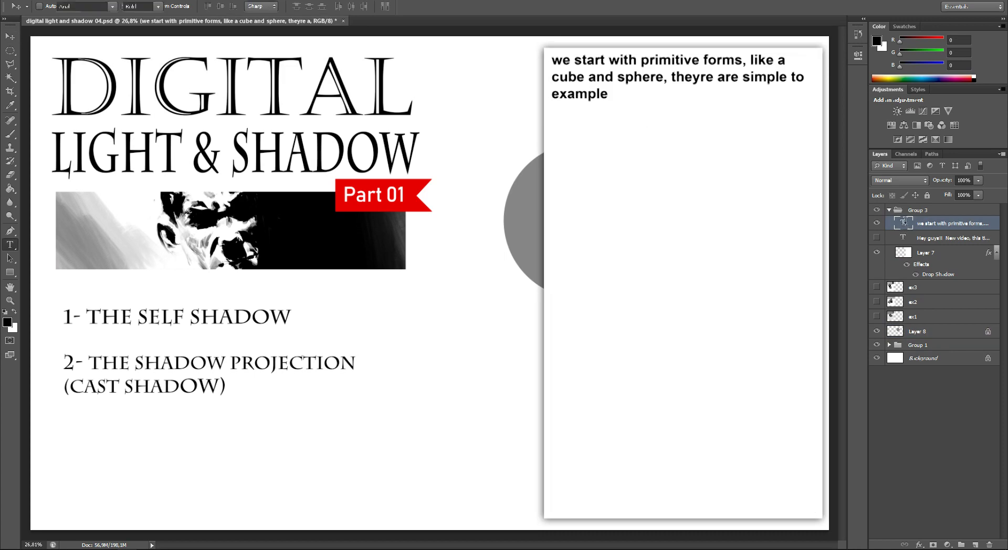
left_click(676, 102)
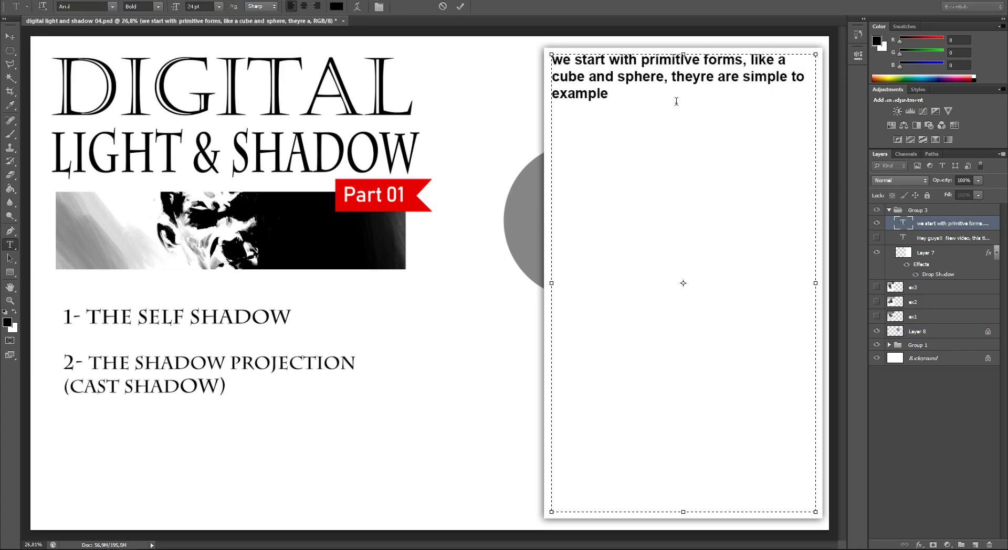
type("fisrtt")
key("BackSpace")
key("BackSpace")
key("BackSpace")
type("rst")
type("you need to")
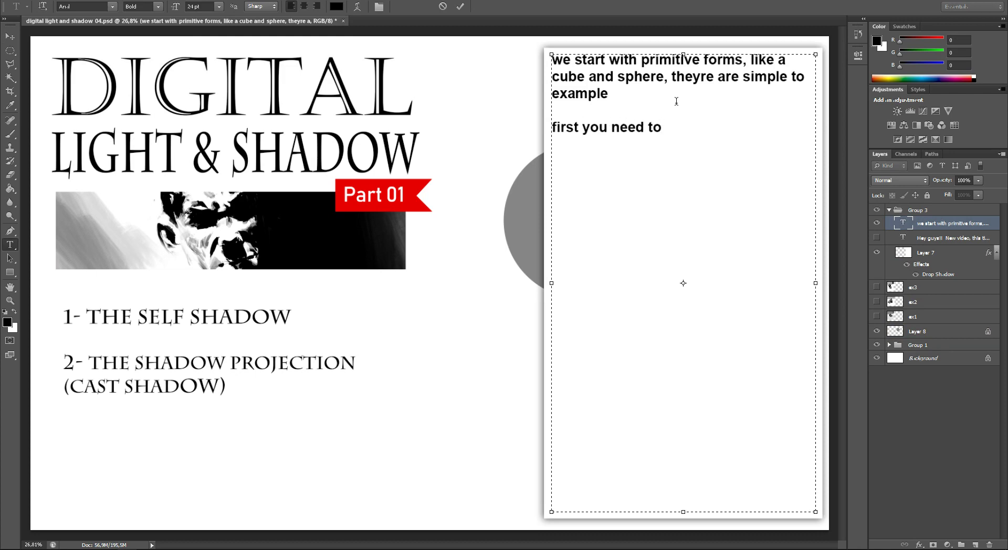
type("choose ")
type("th")
key("BackSpace")
key("BackSpace")
type("wh ereis the light source")
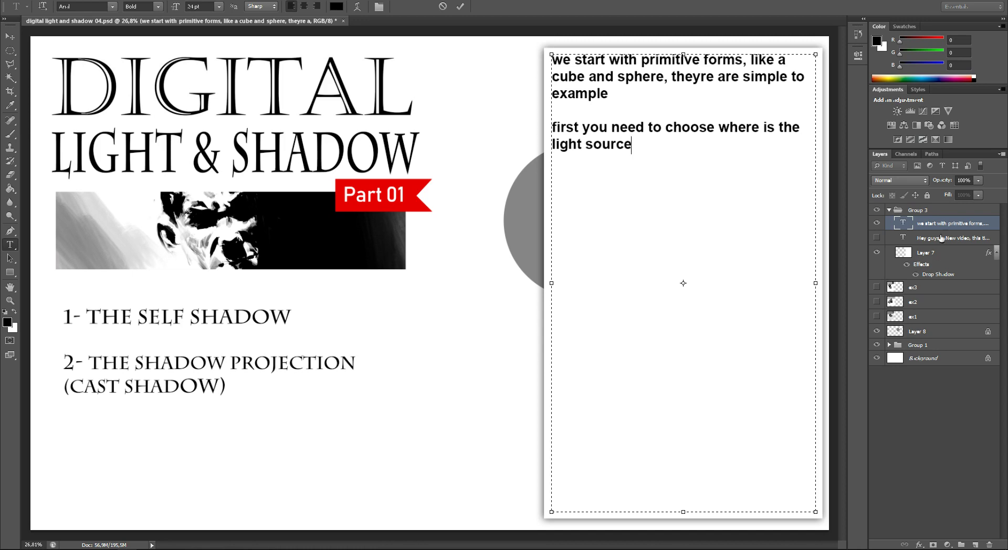
key("ctrl+Return")
key("v")
left_click(877, 222)
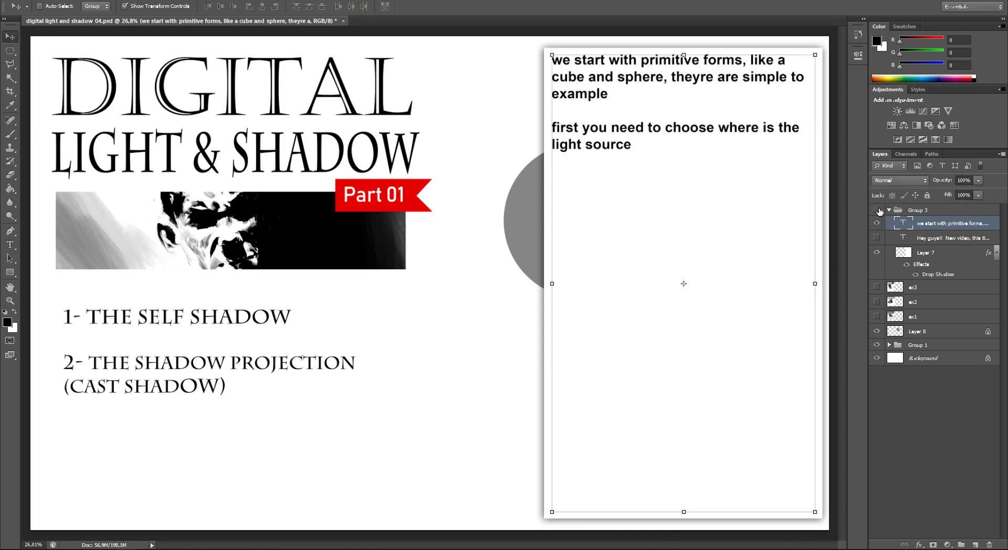
- Hide the text group, add a new sketch layer, and set a 23 px brush
left_click(876, 210)
left_click(924, 331)
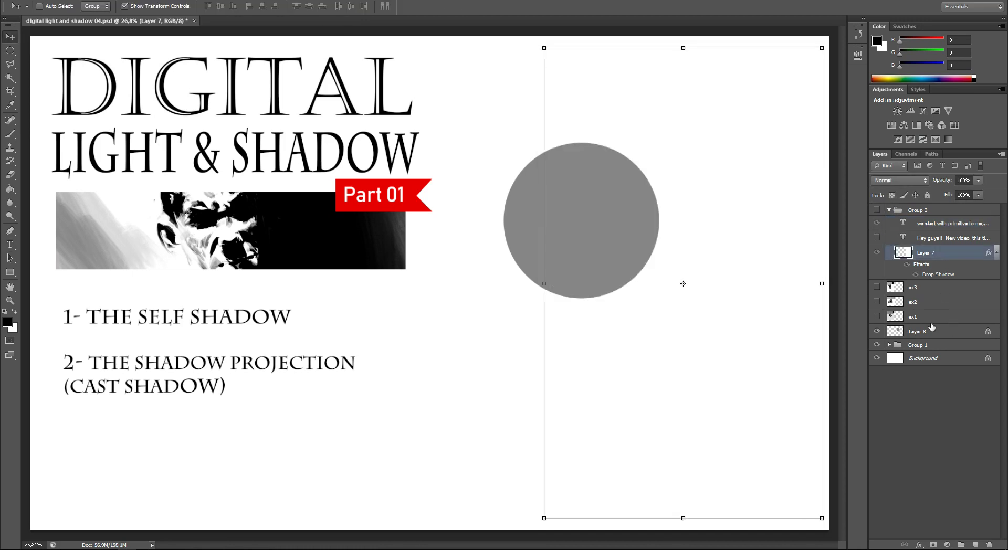
left_click(975, 544)
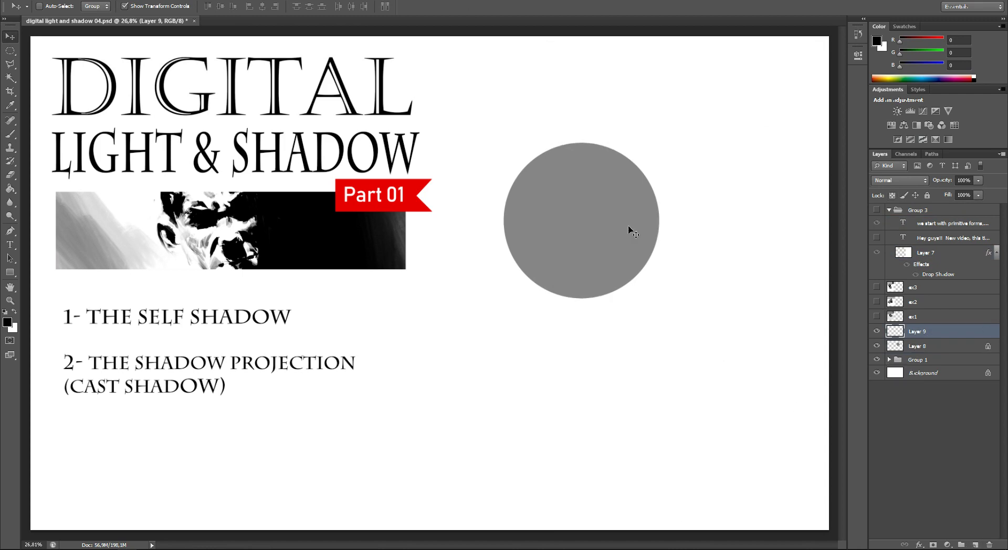
key("b")
right_click(658, 131)
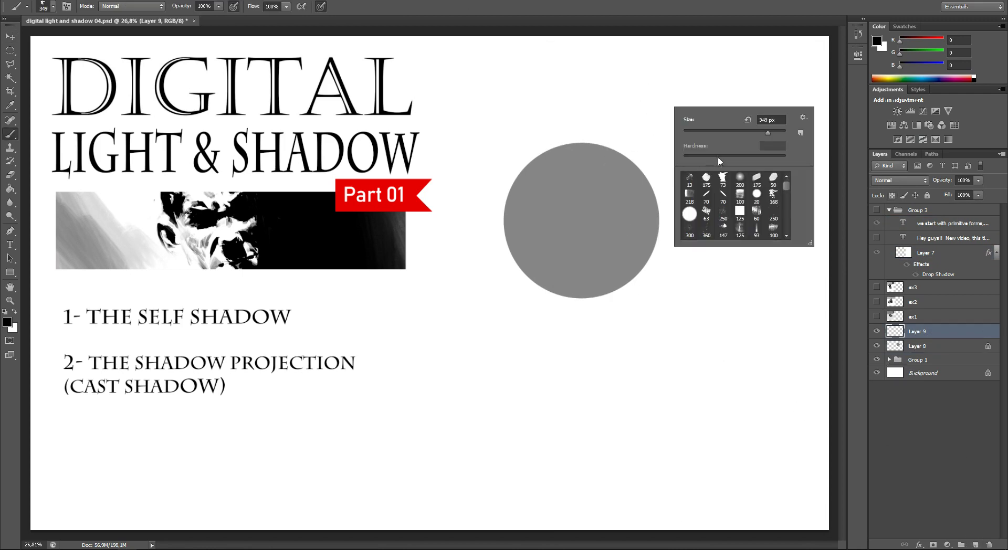
left_click_drag(698, 131, 685, 131)
left_click(666, 124)
- Sketch a lamp with light rays above-right of the grey circle
mouse_move(708, 74)
left_mouse_down()
mouse_move(693, 111)
mouse_move(689, 94)
left_mouse_up()
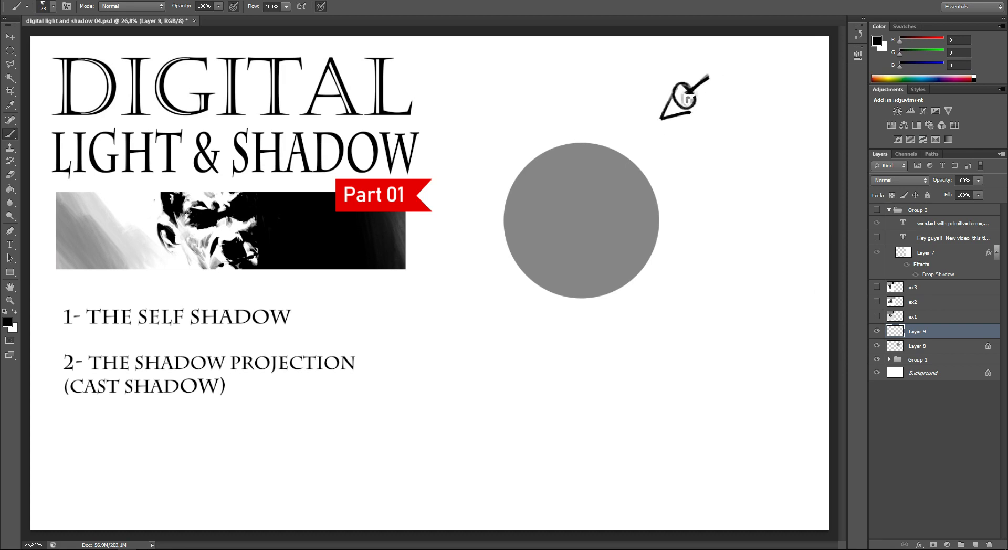
left_click_drag(630, 112, 657, 107)
mouse_move(644, 124)
left_mouse_down()
mouse_move(639, 137)
mouse_move(650, 149)
left_mouse_up()
left_click_drag(668, 136, 666, 151)
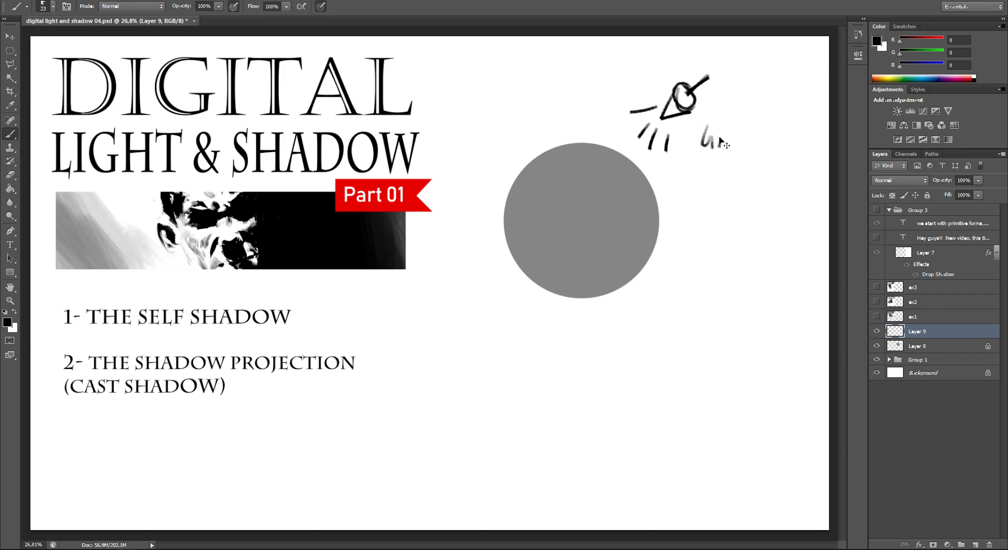
- Handwrite 'Light Source' beside the lamp with a 16 px brush
right_click(724, 153)
left_click_drag(740, 159, 736, 171)
key("Return")
left_click_drag(704, 137, 711, 153)
mouse_move(714, 144)
left_mouse_down()
mouse_move(720, 158)
mouse_move(753, 136)
mouse_move(717, 184)
left_mouse_up()
left_click_drag(733, 173, 760, 167)
left_click_drag(769, 162, 776, 157)
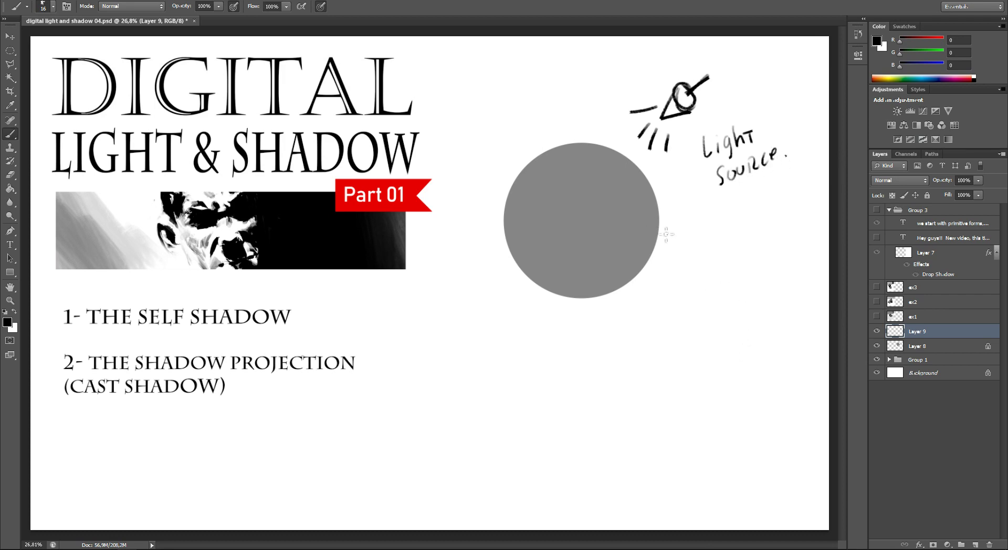
- Switch to a soft round brush at 360 px
right_click(591, 209)
left_click(659, 279)
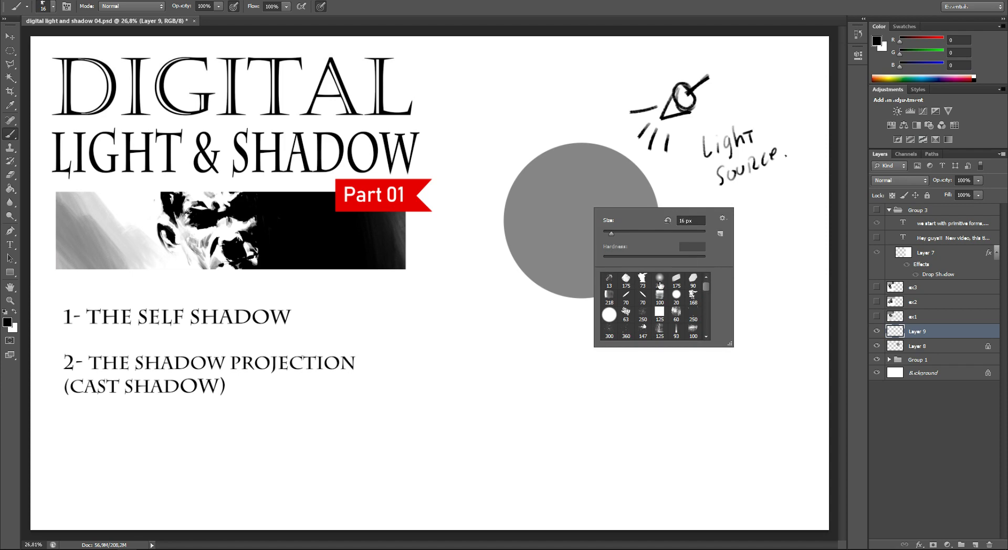
left_click_drag(684, 232, 691, 233)
key("Return")
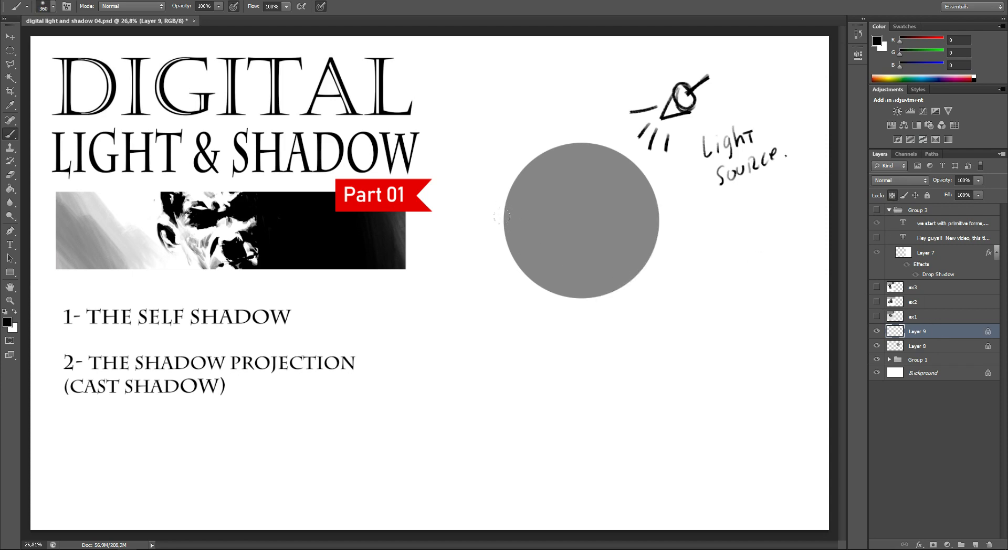
- Paint soft dark shading along the grey circle's lower edges on Layer 8
left_click(944, 348)
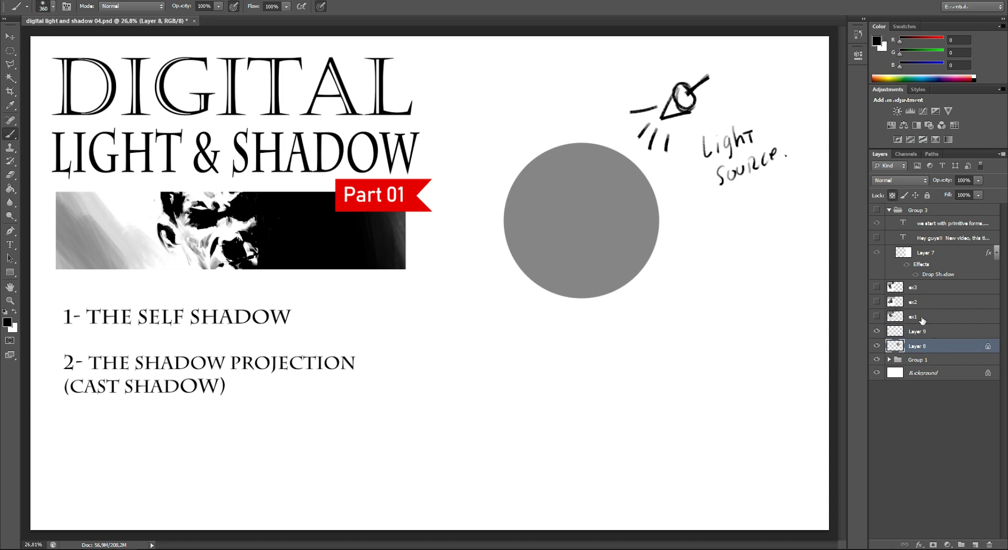
right_click(507, 215)
mouse_move(502, 170)
left_mouse_down()
mouse_move(541, 284)
mouse_move(630, 270)
mouse_move(651, 252)
mouse_move(524, 252)
mouse_move(640, 262)
mouse_move(625, 279)
left_mouse_up()
left_click_drag(546, 152, 488, 193)
left_click_drag(674, 237, 595, 252)
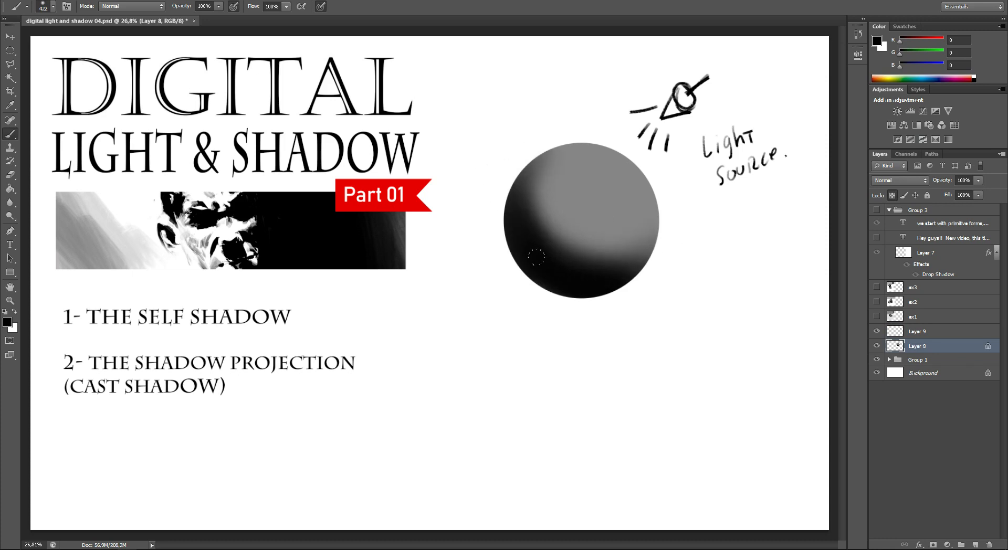
- Pick a mid grey, then select Layer 7 and the 'we start with primitive forms' text layer
left_click(525, 189, "alt")
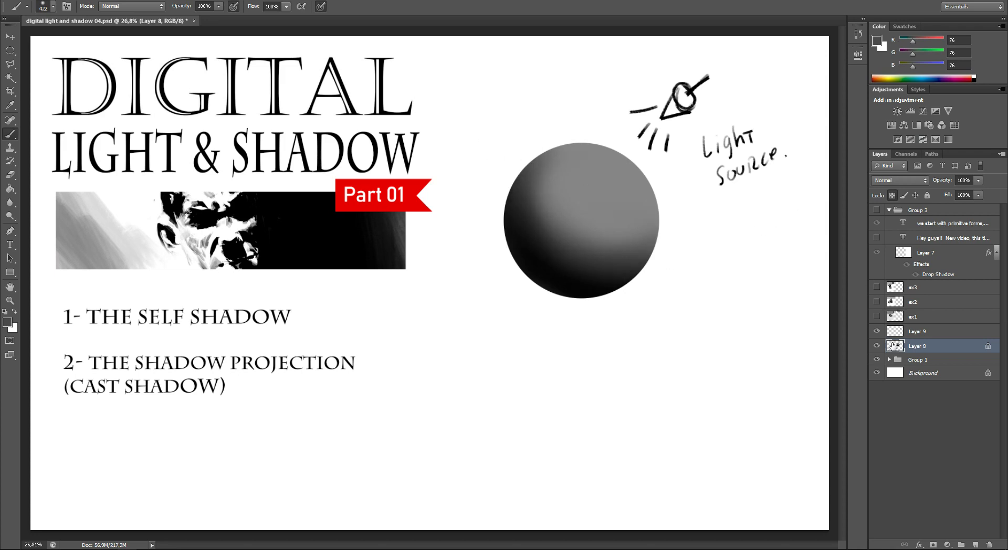
left_click(954, 254)
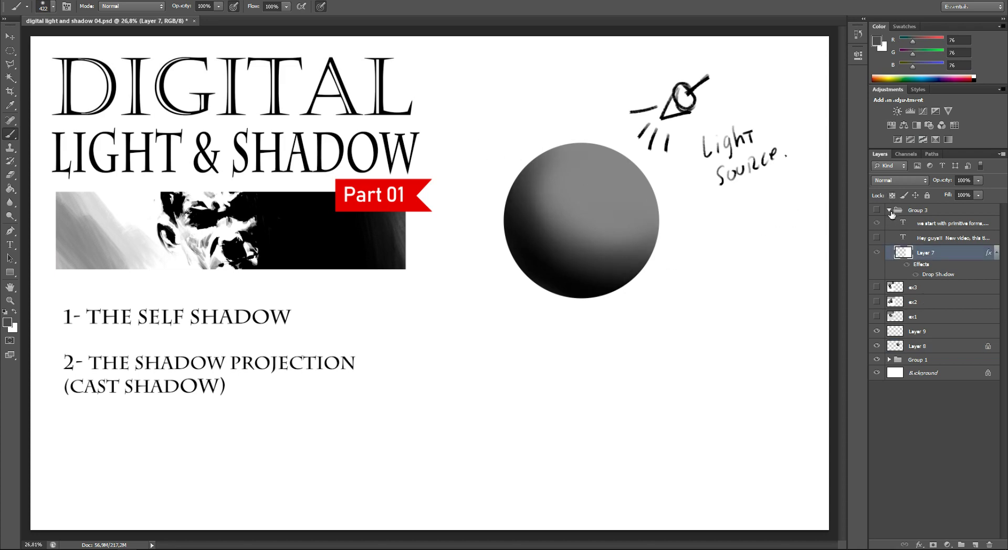
left_click(902, 225)
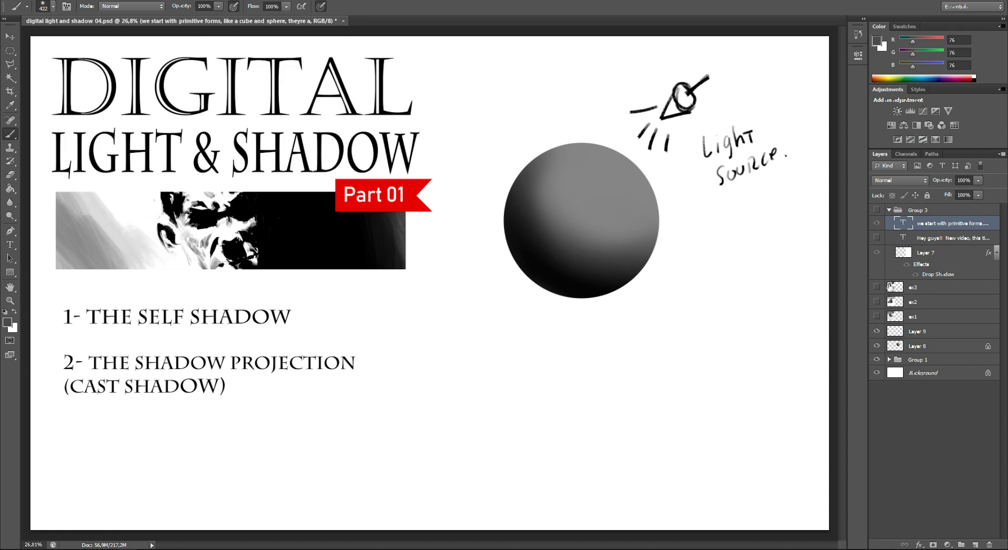
- Move sphere and light-sketch Layers 8 and 9 together down-left on the slide
left_click(914, 346)
left_click(913, 332, "shift")
key("v")
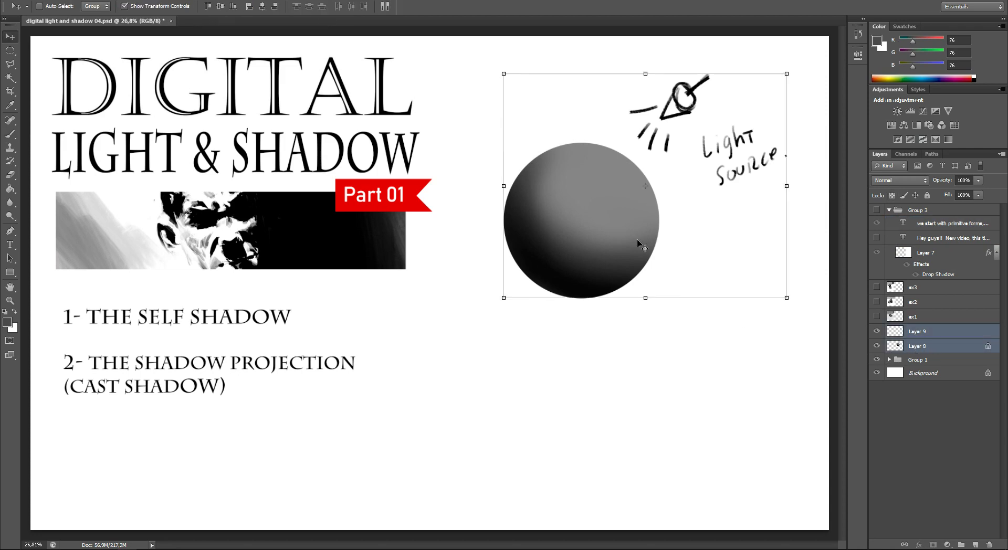
left_click_drag(632, 258, 517, 455)
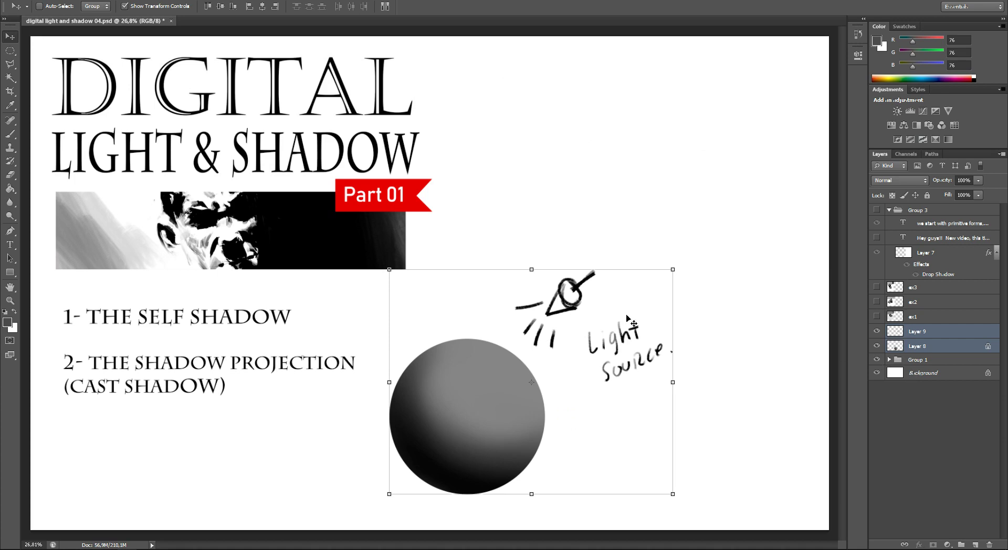
- Zoom out and crop to extend the canvas on the left side
key("ctrl+minus")
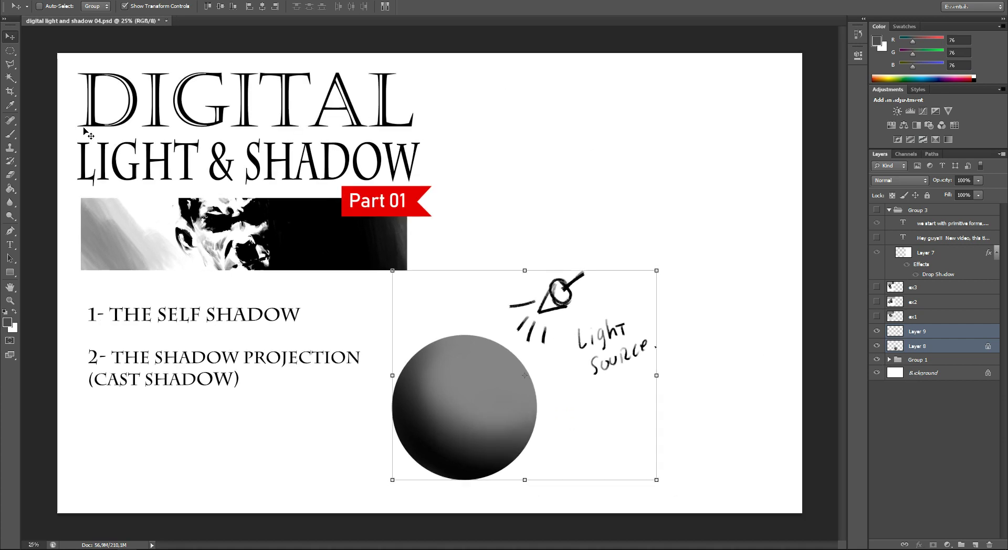
key("ctrl+minus")
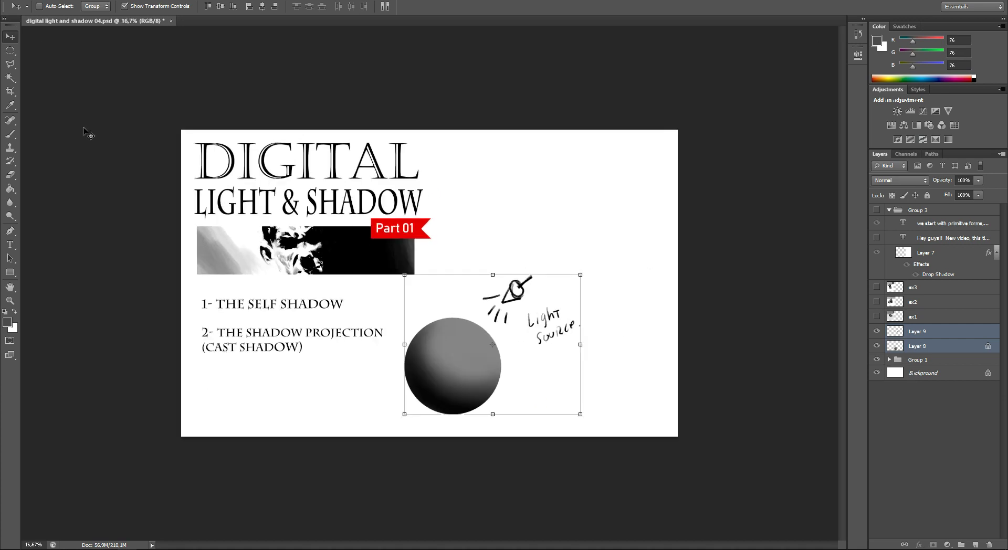
key("ctrl+plus")
left_click(11, 92)
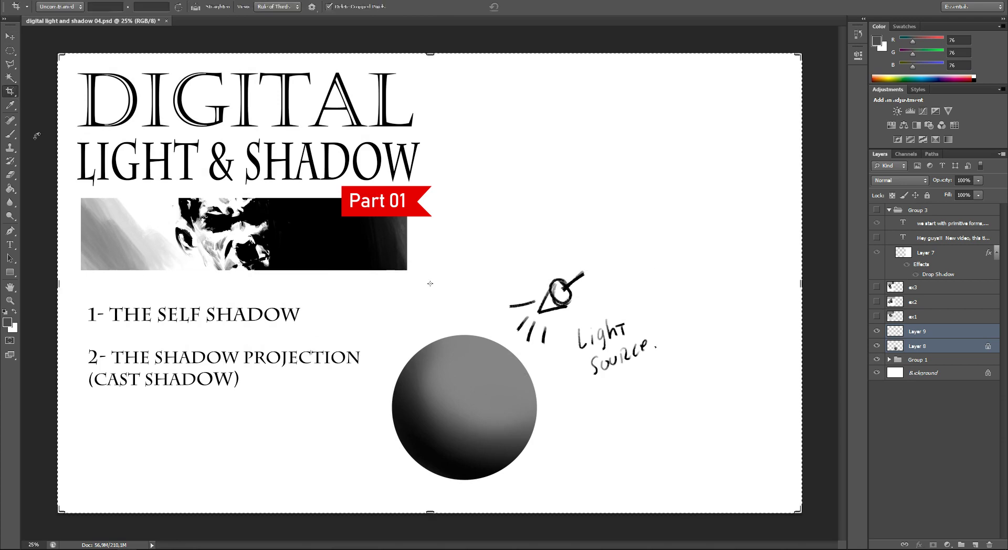
left_click_drag(57, 284, 29, 287)
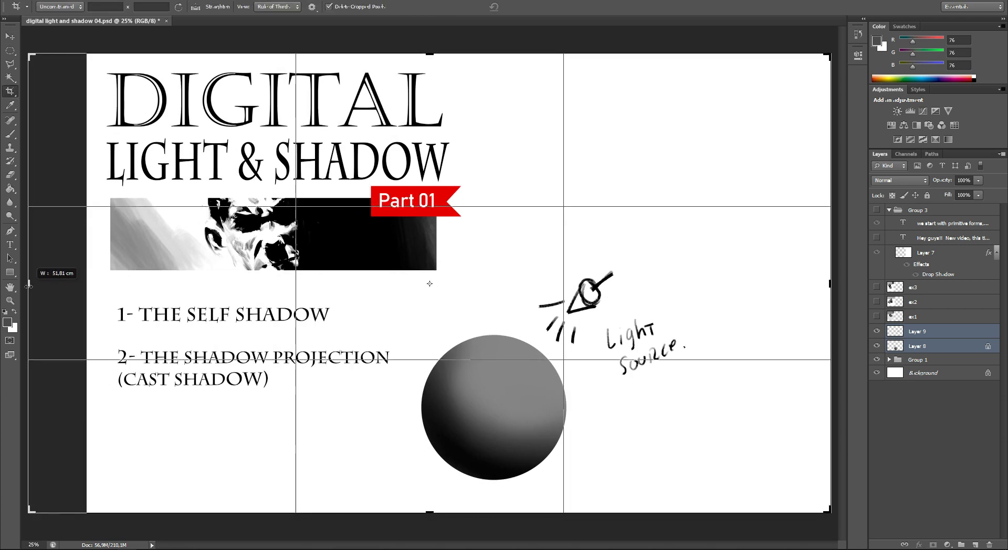
key("Return")
- Shift the Group 1 title and sphere sketch left, and show the Group 3 explanation text
left_click(902, 356)
key("v")
left_click_drag(361, 282, 296, 276)
left_click(916, 328)
left_click(916, 342, "shift")
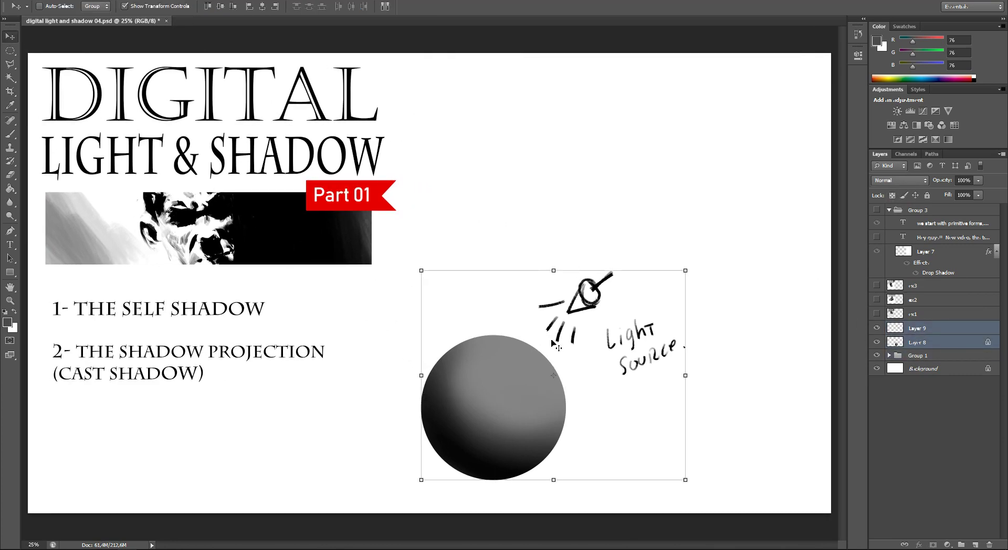
left_click_drag(546, 361, 495, 287)
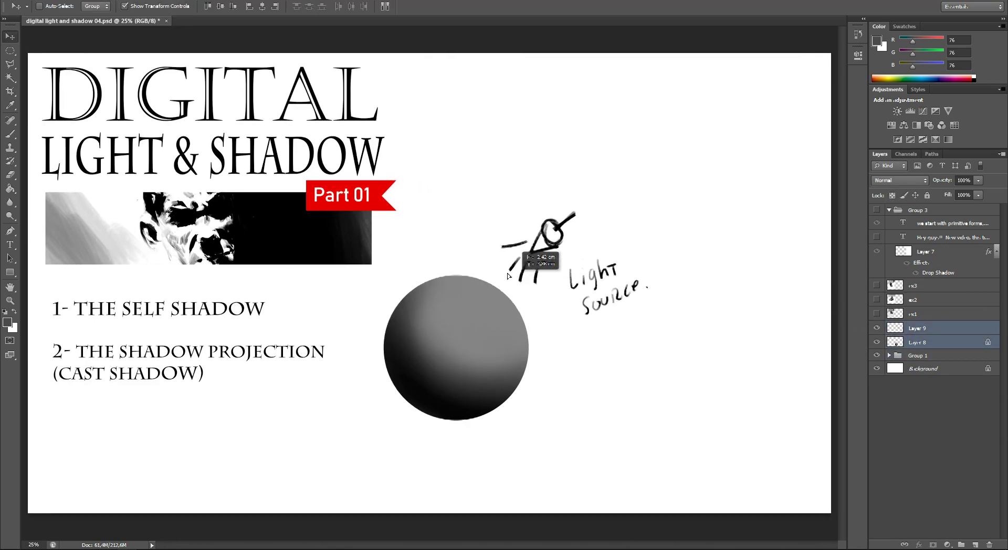
left_click(889, 210)
left_click(916, 210)
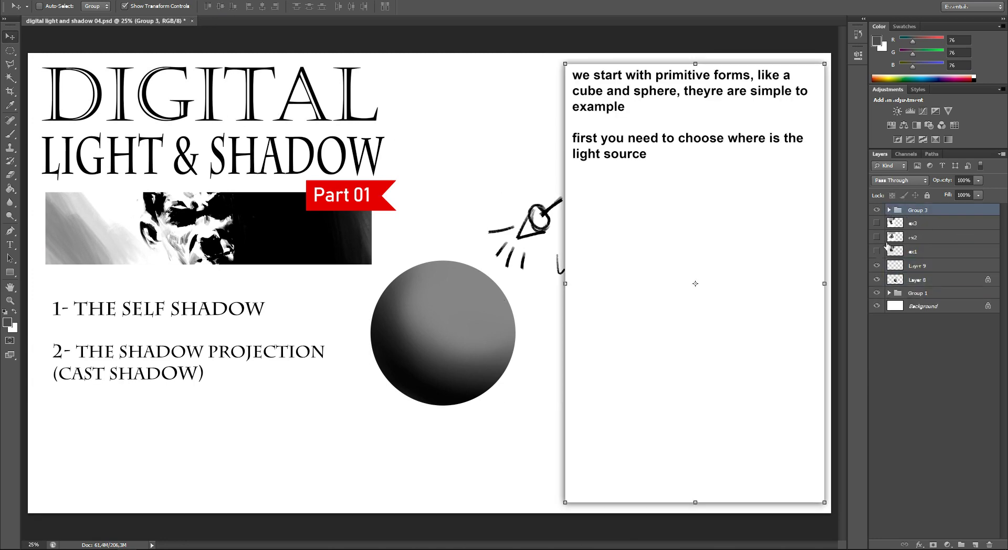
- Add sentences about the self shadow and the lit and shadowed parts of the sphere
left_click(889, 210)
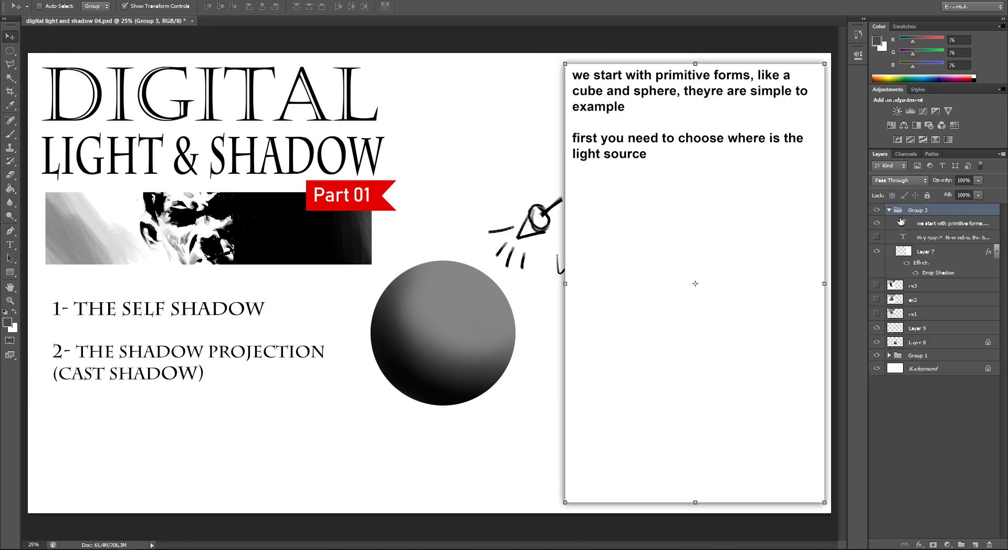
left_click(903, 224)
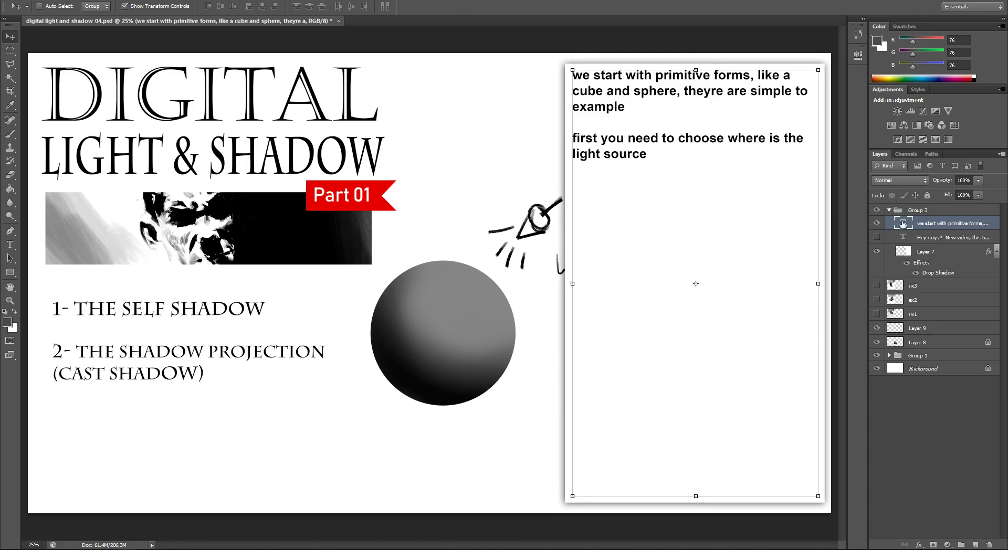
double_click(903, 222)
left_click(702, 158)
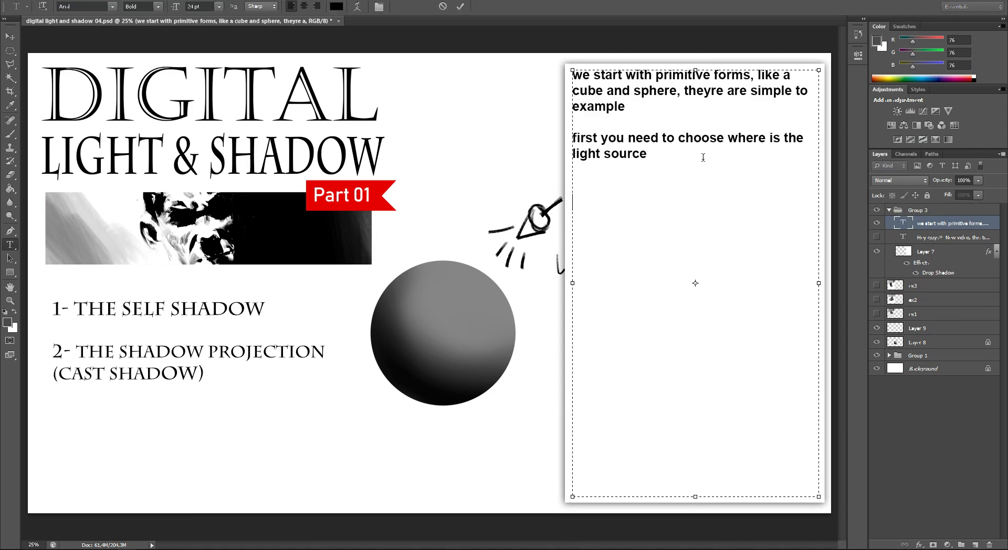
type("here w ")
type("can see the")
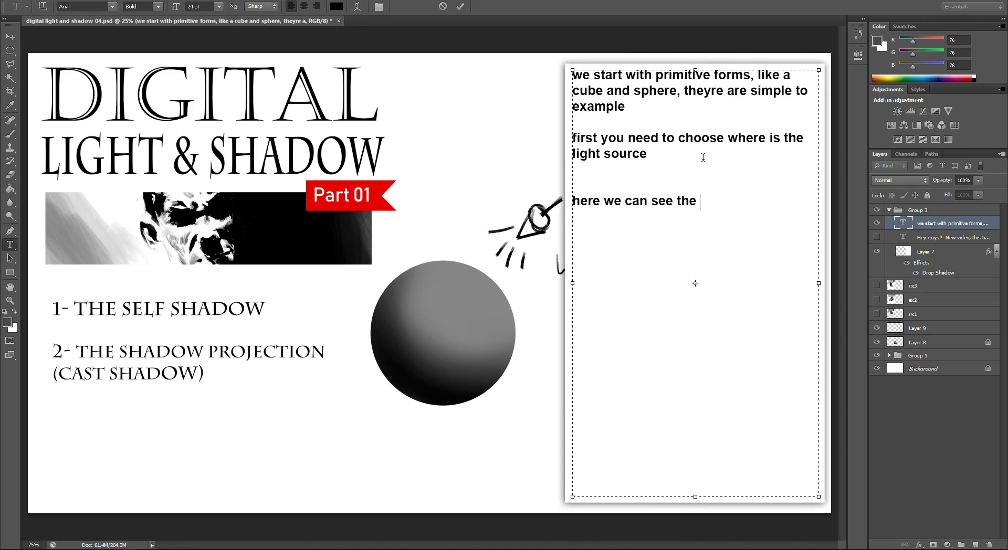
type(" self shadow")
type("the shadow that brings volum to the objetc")
key("BackSpace")
key("Left")
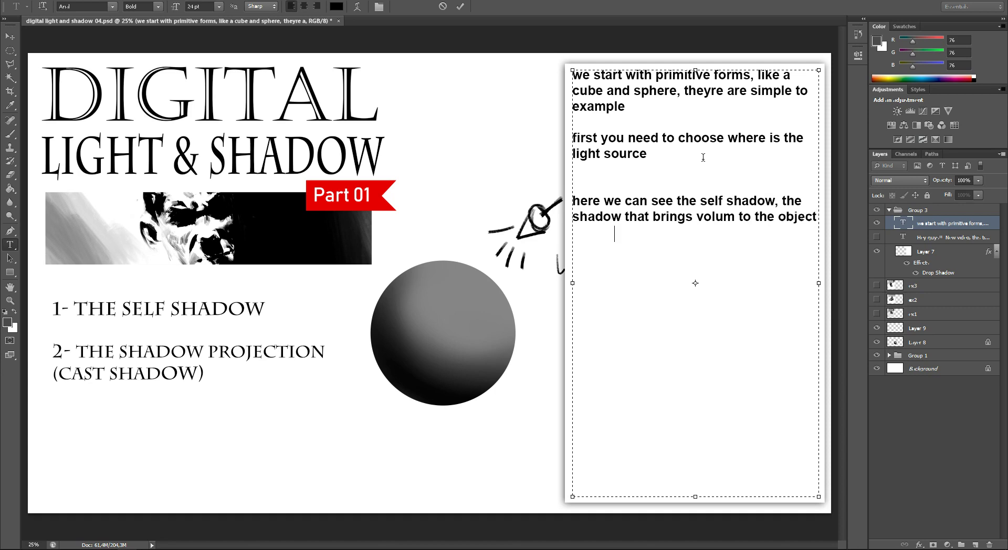
type(", see how i")
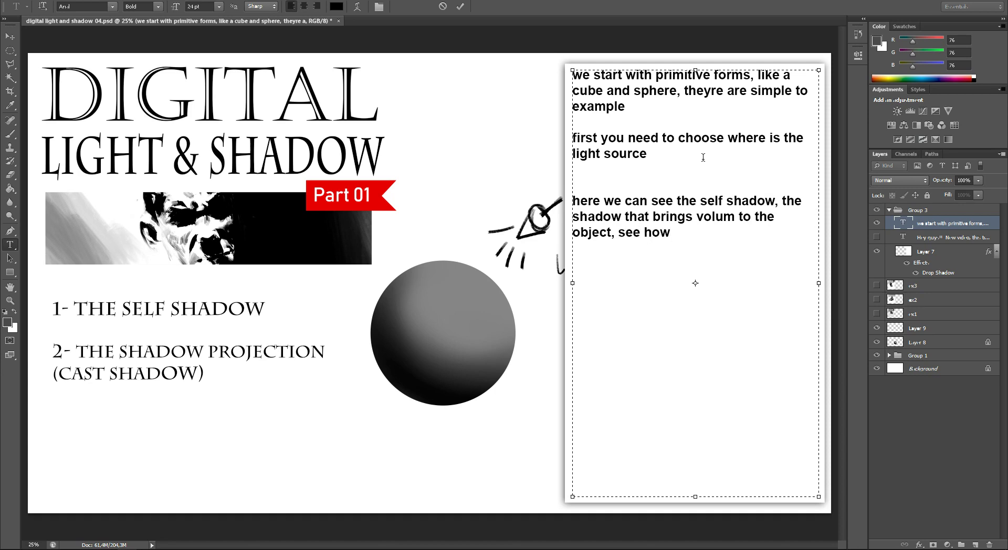
type("t works? the")
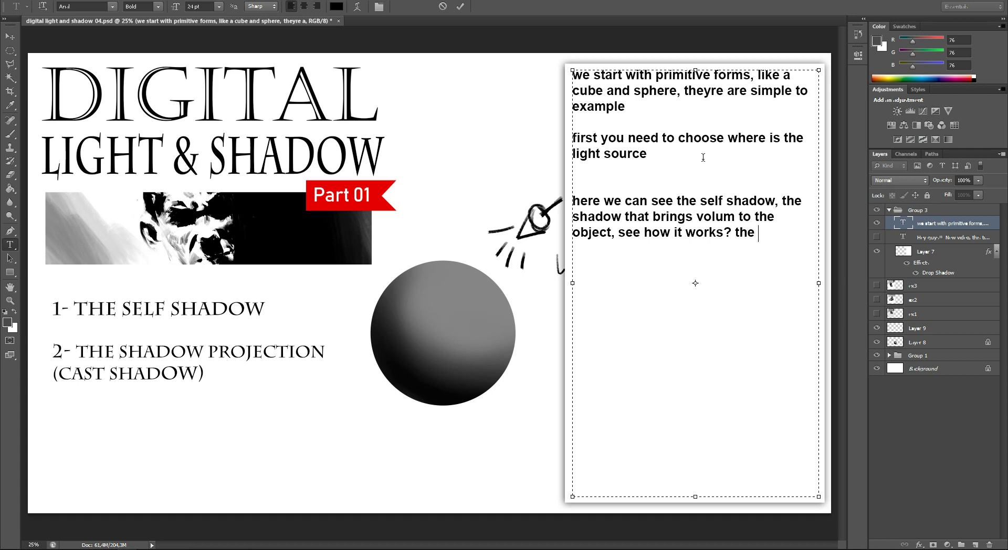
type("art")
type("of the object nea")
type("the ")
type("light w")
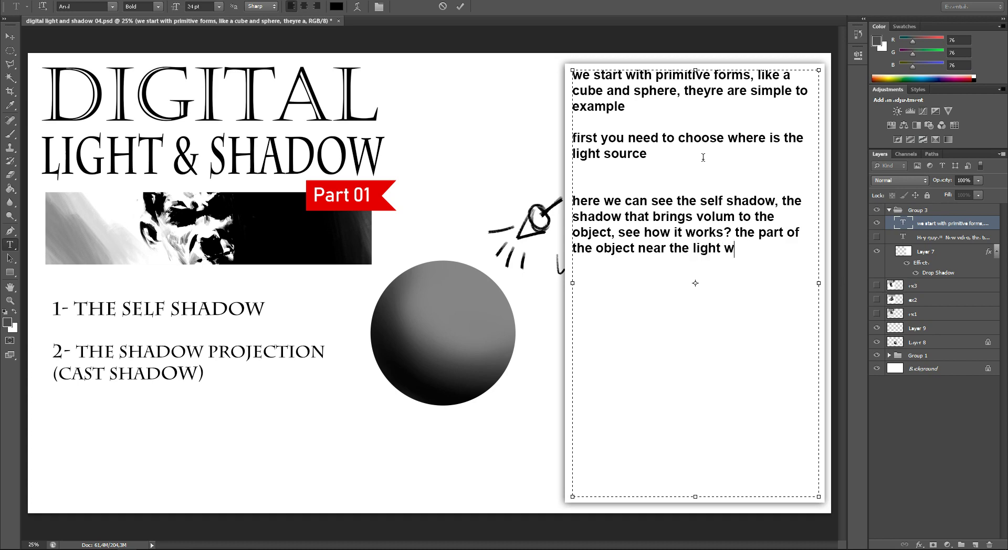
type("l be bri")
type("ht and")
type("he ")
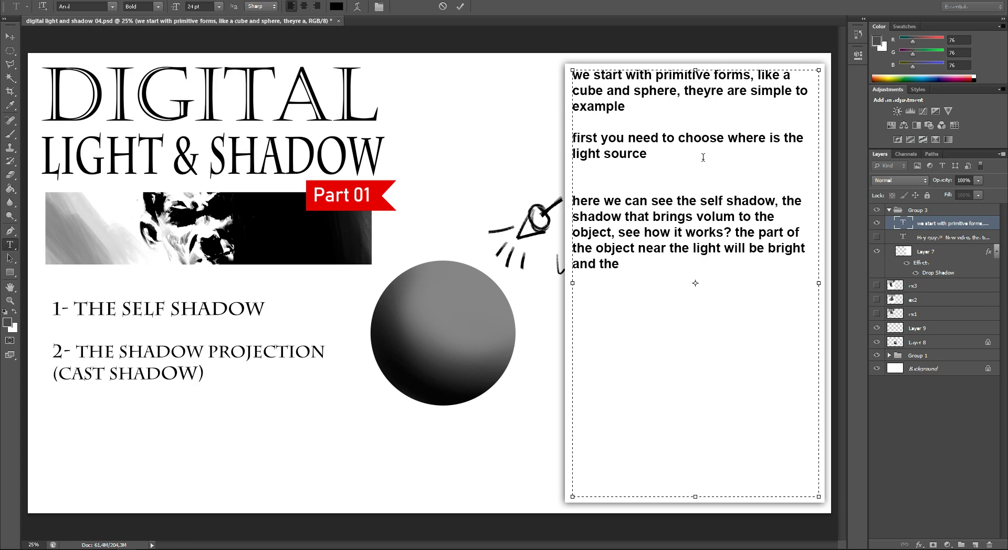
type("the")
type("part ")
type("rom the ")
type("ght wil")
type(" mak")
type("shadow area")
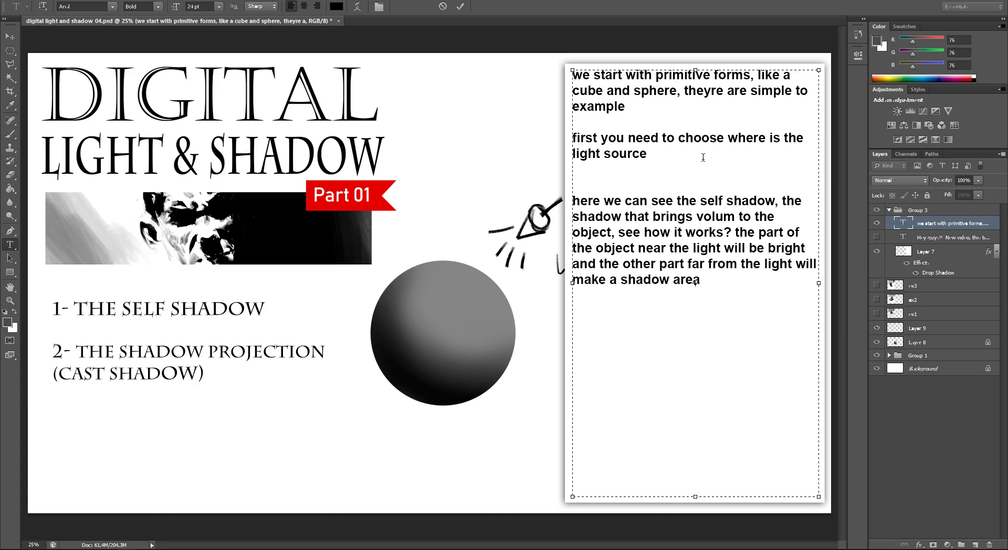
type("hi")
type("s effect")
type(" bring the notion of the ")
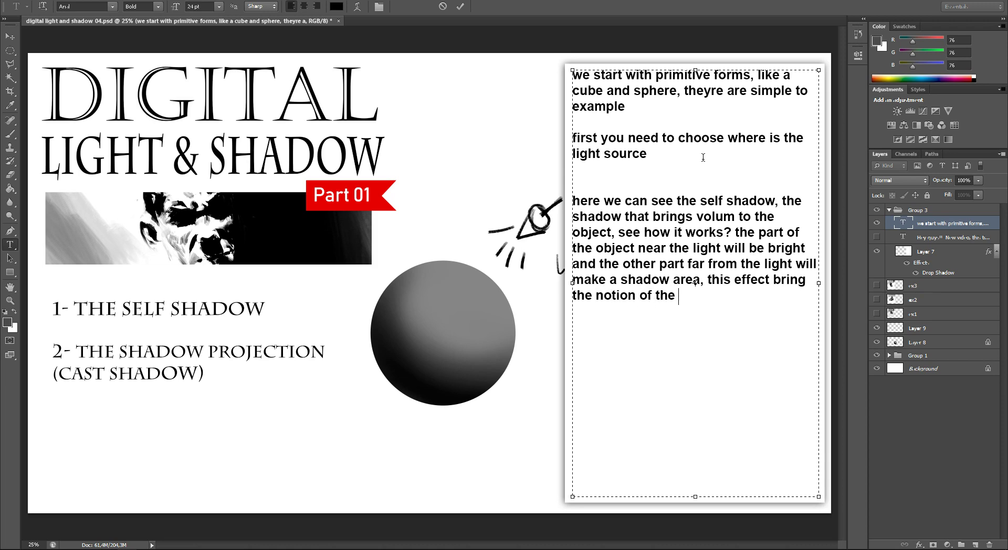
type("volum and ")
type("now its not a ")
type("ircl ")
type(" an")
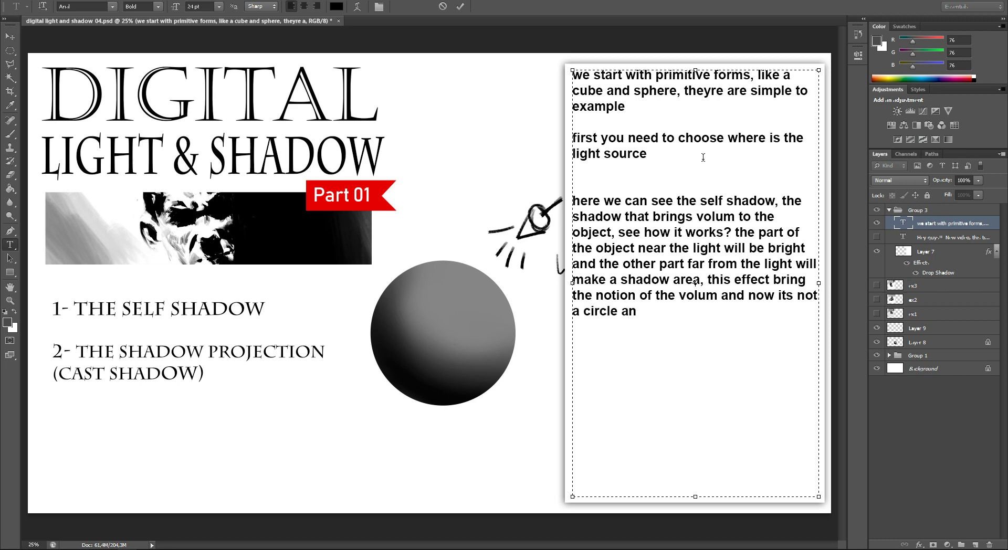
type("more but ")
type("here")
key("BackSpace")
key("BackSpace")
key("BackSpace")
key("BackSpace")
type("phere")
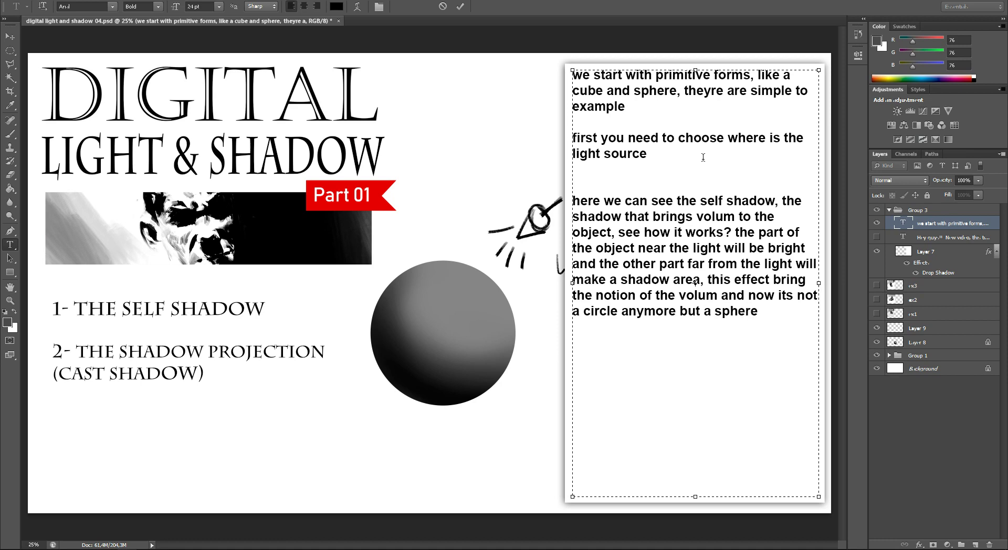
key("ctrl+Return")
key("v")
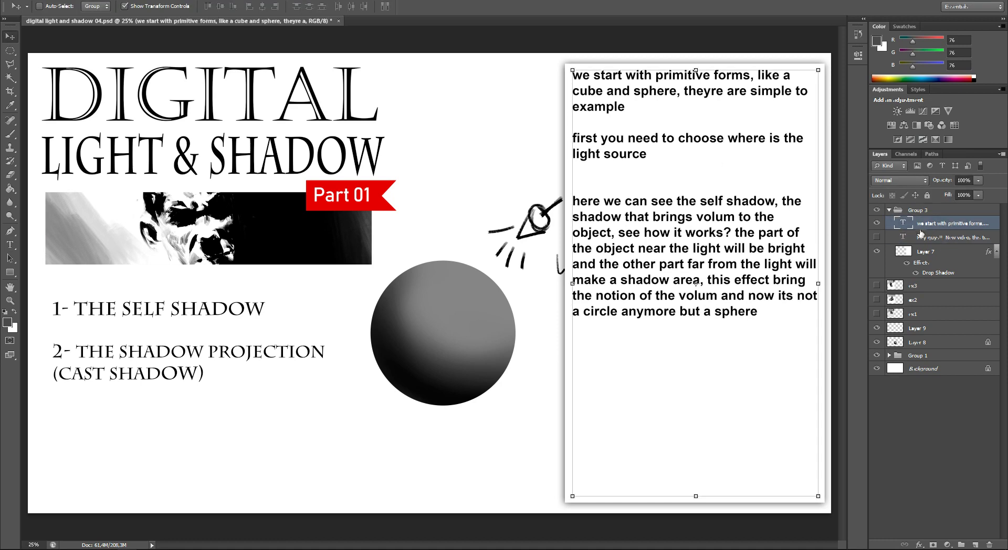
- Append 'we saw the 1 self shadow, now the 2 projection shadow, cast shadow'
double_click(903, 223)
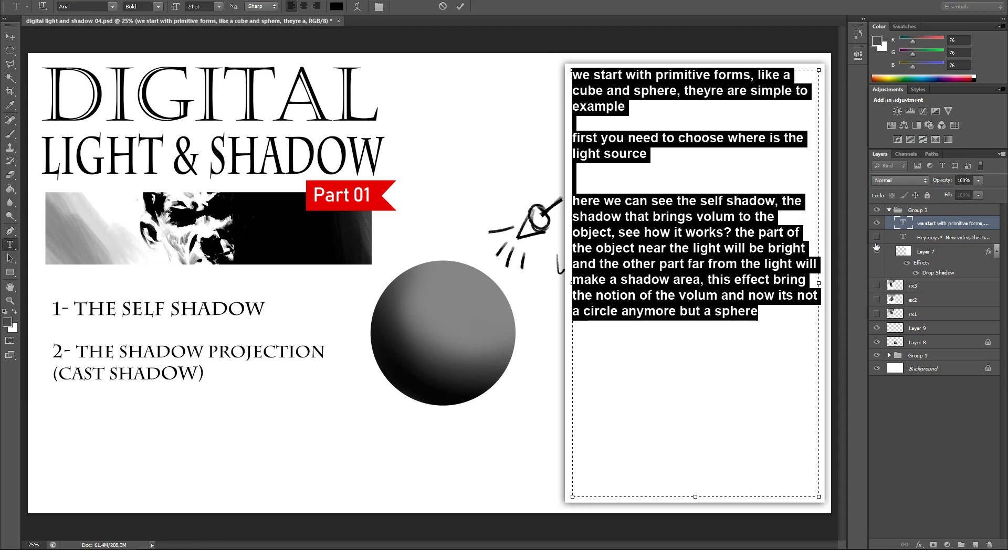
left_click(801, 305)
type("we see")
key("BackSpace")
key("BackSpace")
key("BackSpace")
type("aw the")
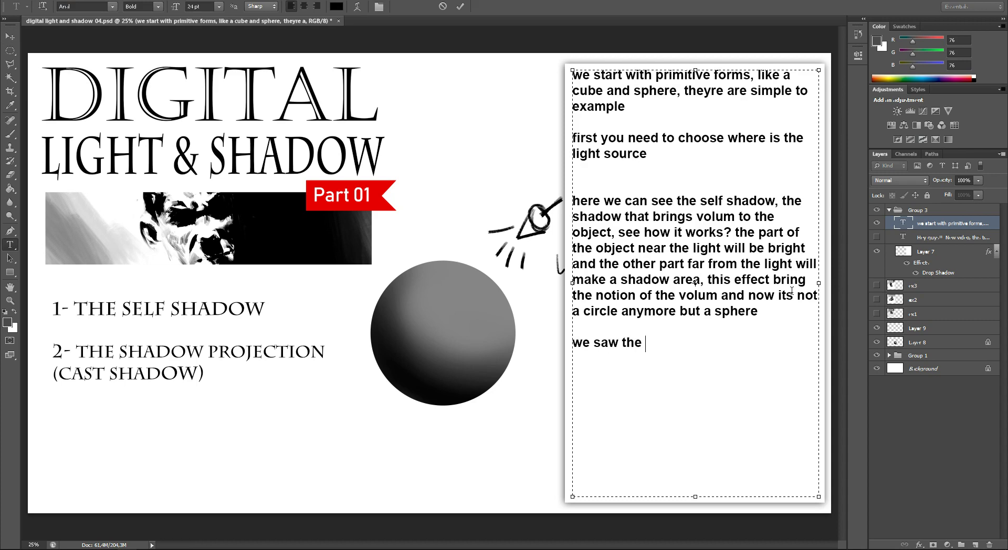
type(" 1 self shadow")
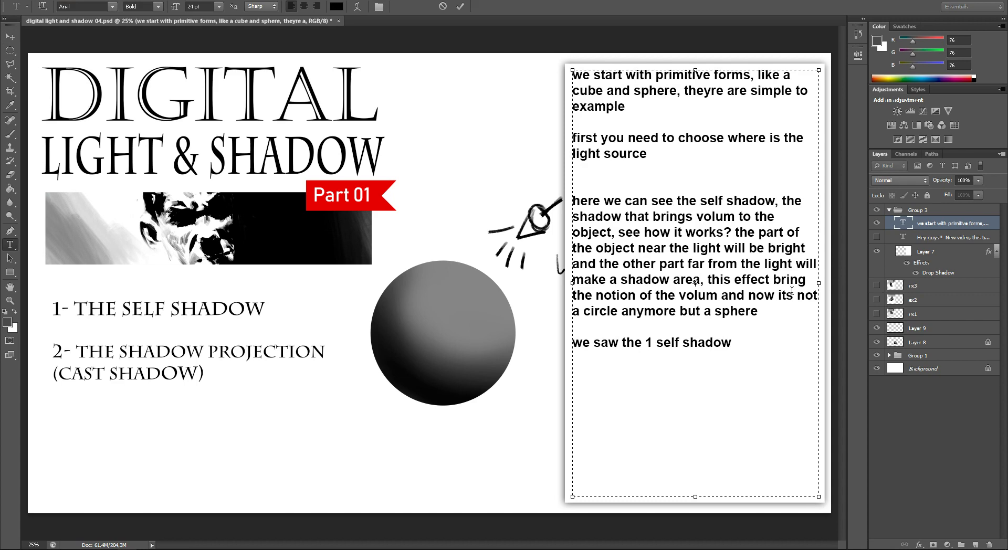
type(", now")
type(" thwe")
key("BackSpace")
key("BackSpace")
key("BackSpace")
type("prohe")
key("BackSpace")
key("BackSpace")
type("jection shadow, cast shadow")
key("ctrl+Return")
- Hide Group 3 and move the sphere and light sketch Layers 8 and 9 right
key("v")
left_click(889, 210)
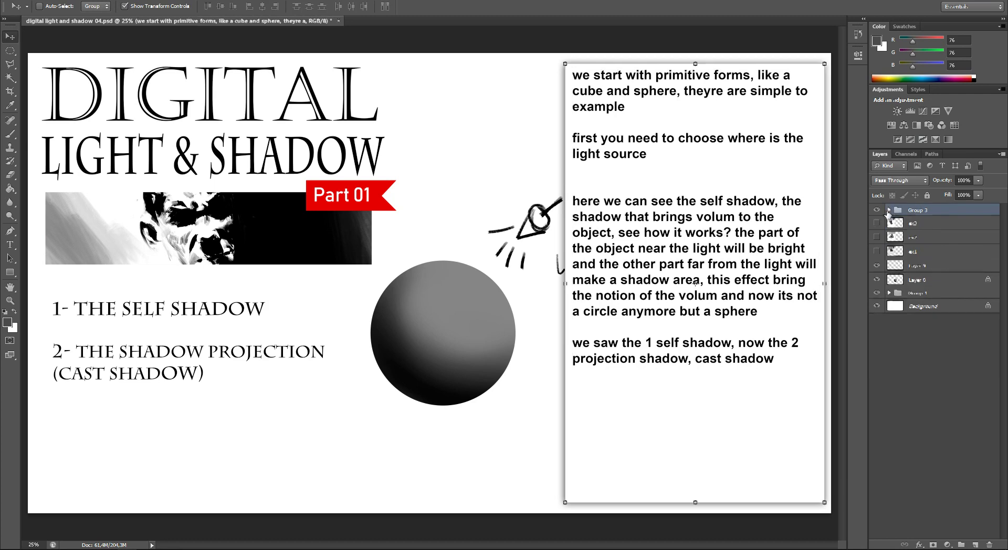
left_click(927, 279)
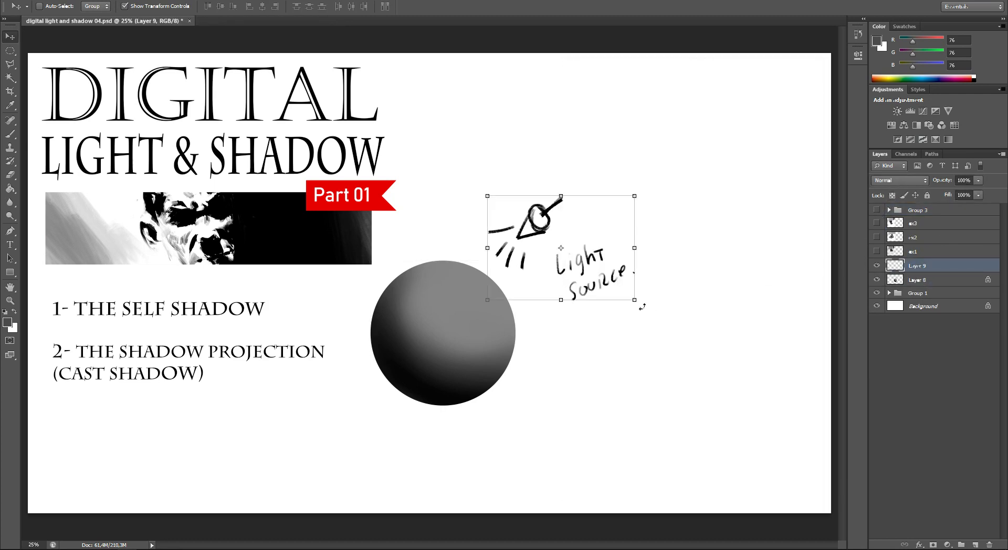
left_click(924, 281, "shift")
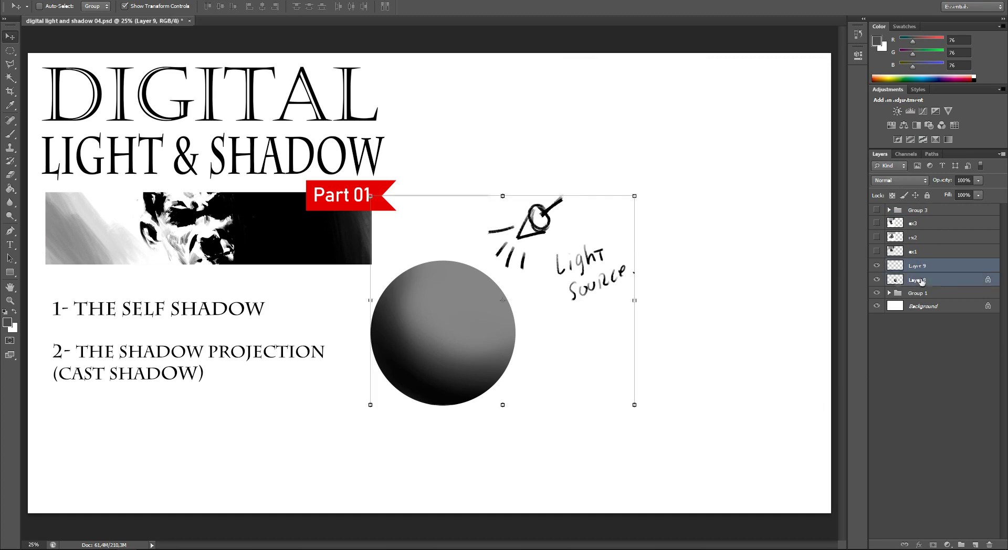
left_click_drag(562, 314, 609, 310)
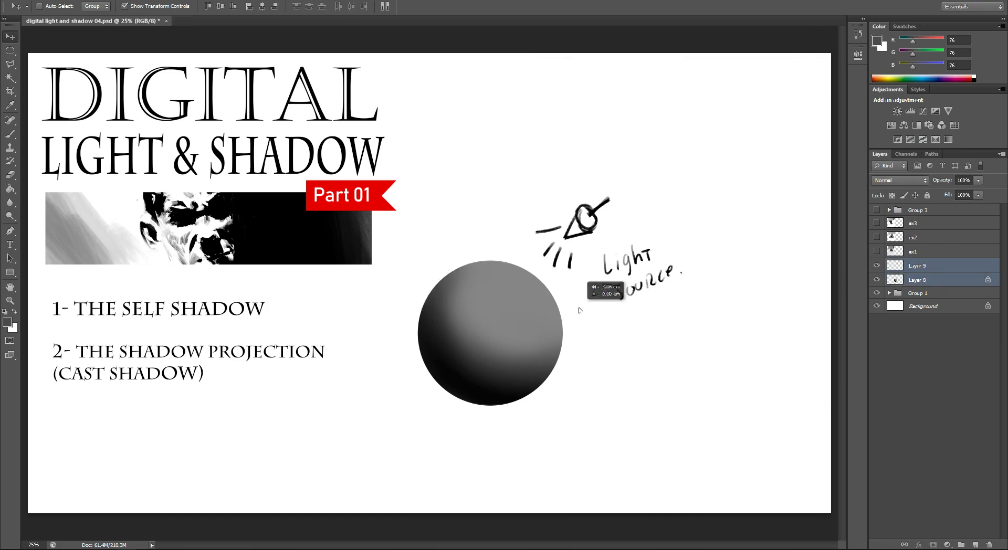
- On a new layer above Group 1, outline a flat elliptical selection under the sphere
left_click(939, 281)
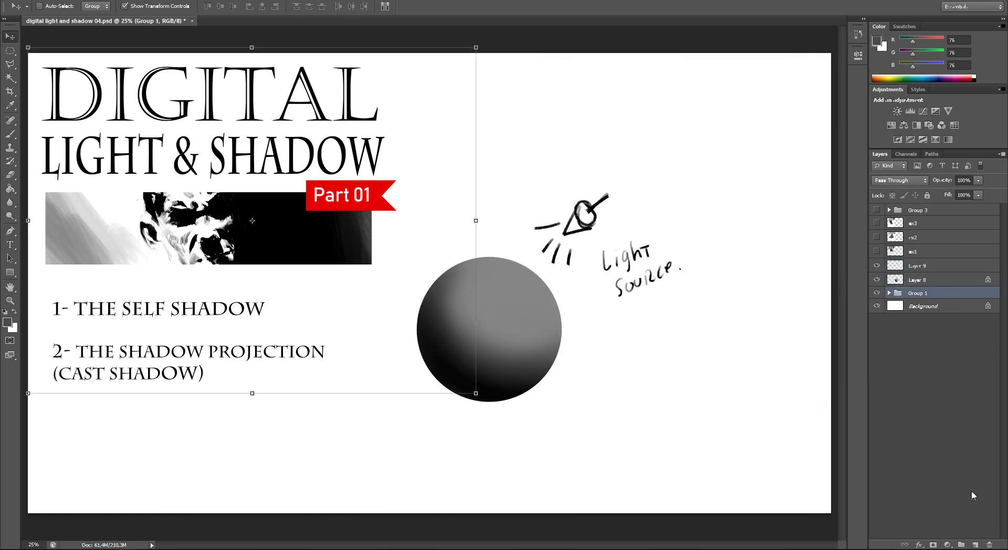
left_click(975, 545)
left_click(10, 51)
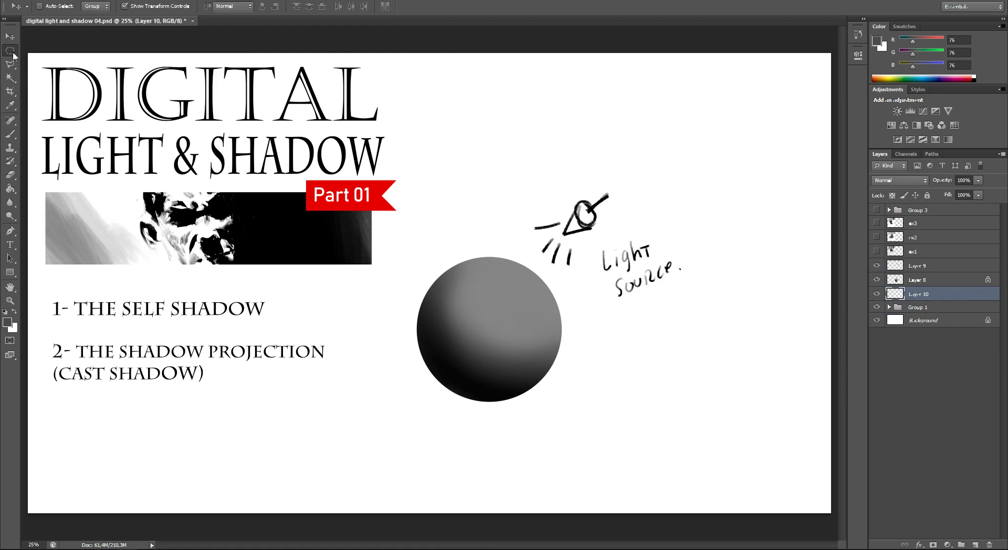
left_click_drag(501, 401, 361, 409)
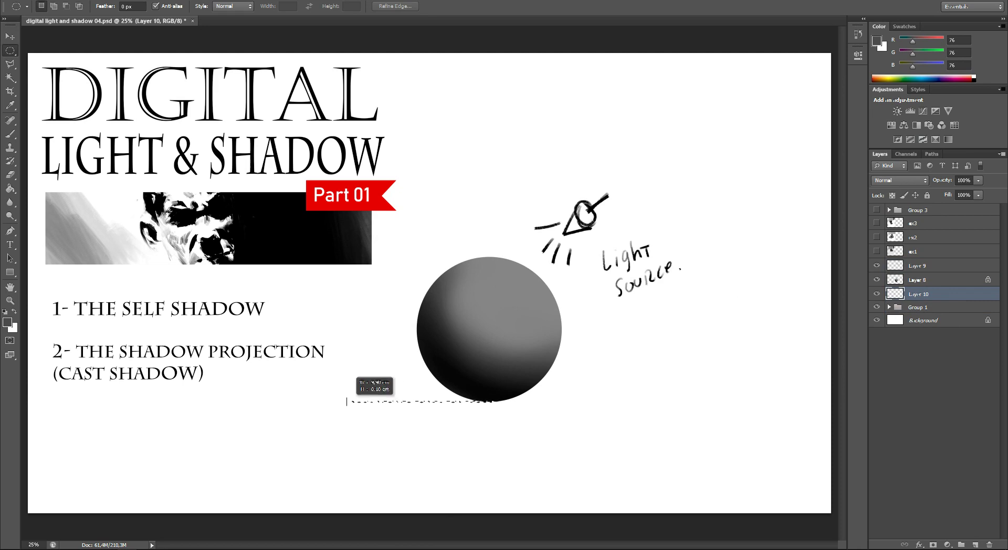
left_click_drag(360, 409, 338, 370)
left_click_drag(428, 382, 432, 385)
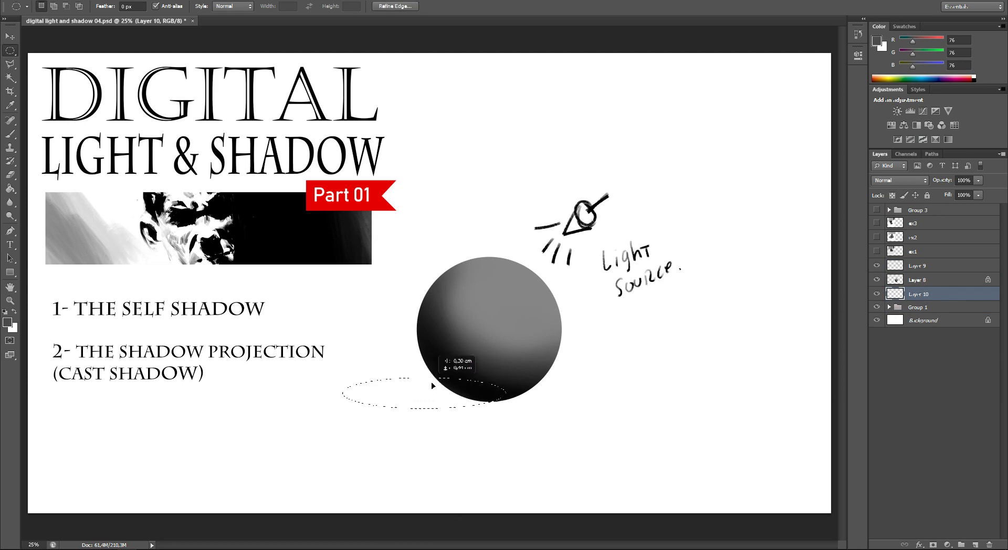
left_click_drag(431, 385, 435, 386)
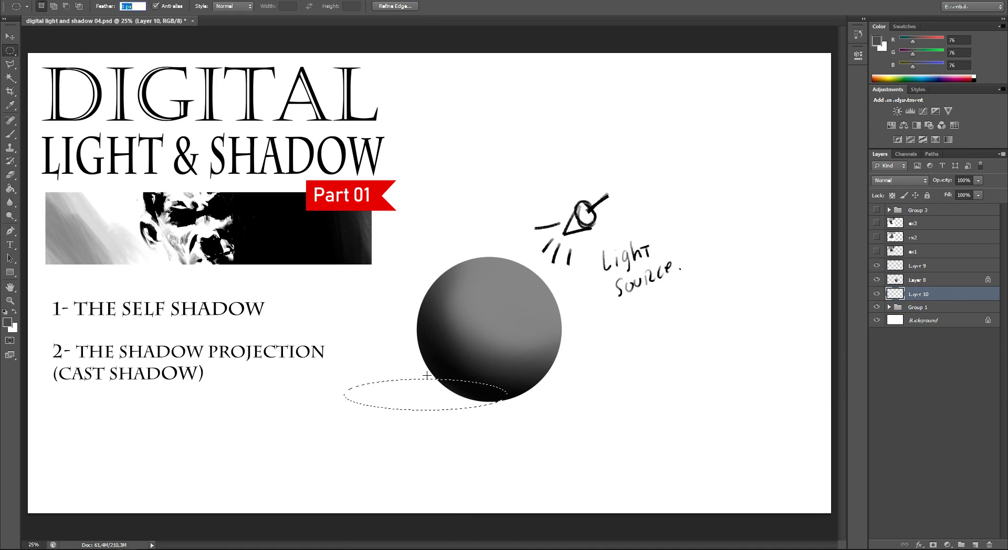
- Fill the ellipse black as the cast shadow, deselect, and select Layer 9
key("d")
key("g")
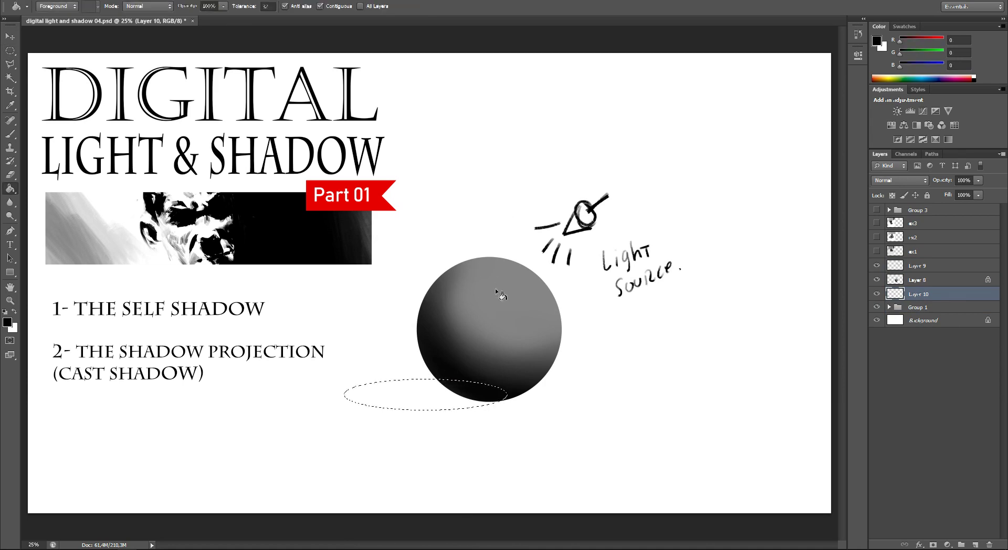
left_click(474, 405)
key("ctrl+d")
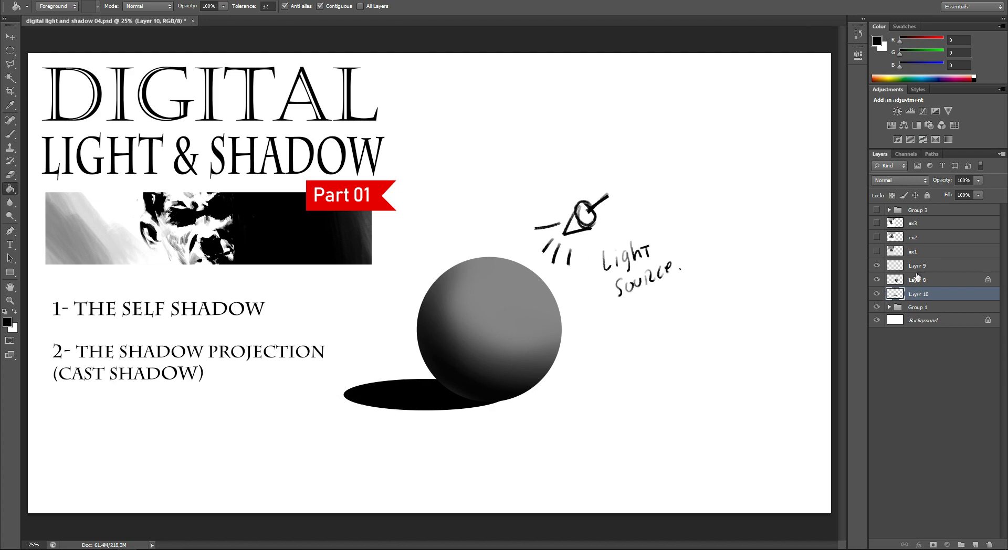
left_click(898, 267)
left_click(877, 266)
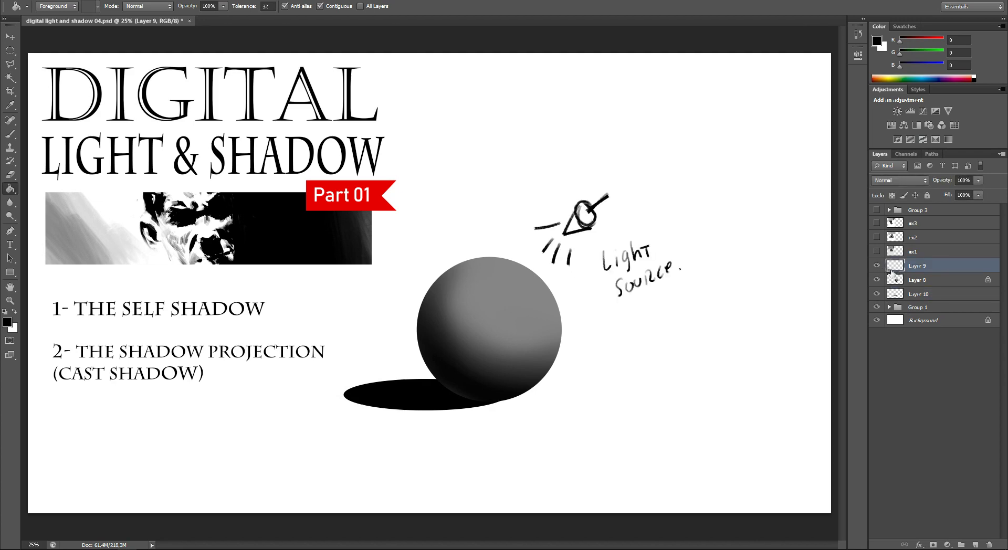
- On Layer 8, handwrite 'Projection Shadow.' with an arrow using 24 px, then 16 px brushes
left_click(918, 282)
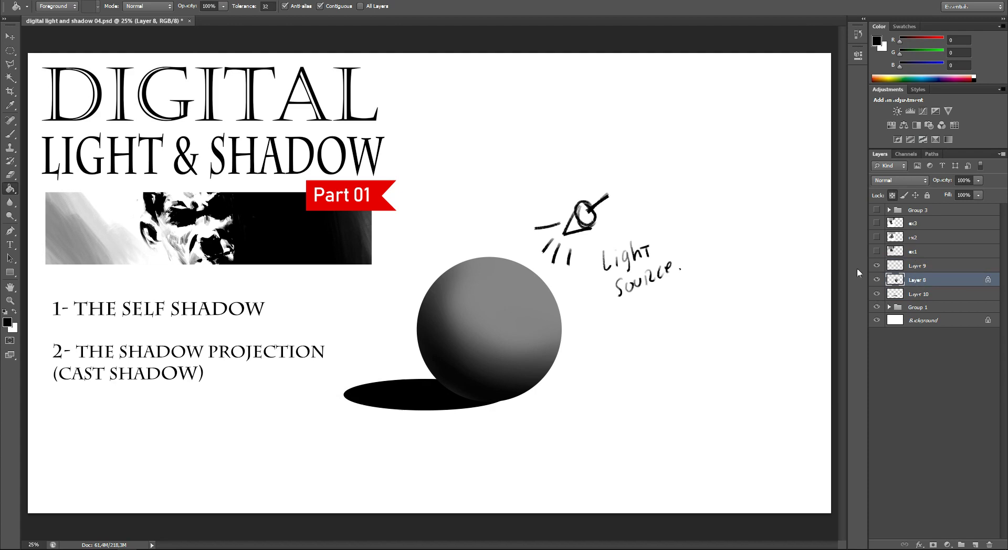
key("b")
right_click(514, 338)
left_click(611, 427)
mouse_move(425, 418)
left_mouse_down()
mouse_move(414, 449)
mouse_move(443, 455)
mouse_move(511, 425)
left_mouse_up()
left_click_drag(419, 426, 430, 416)
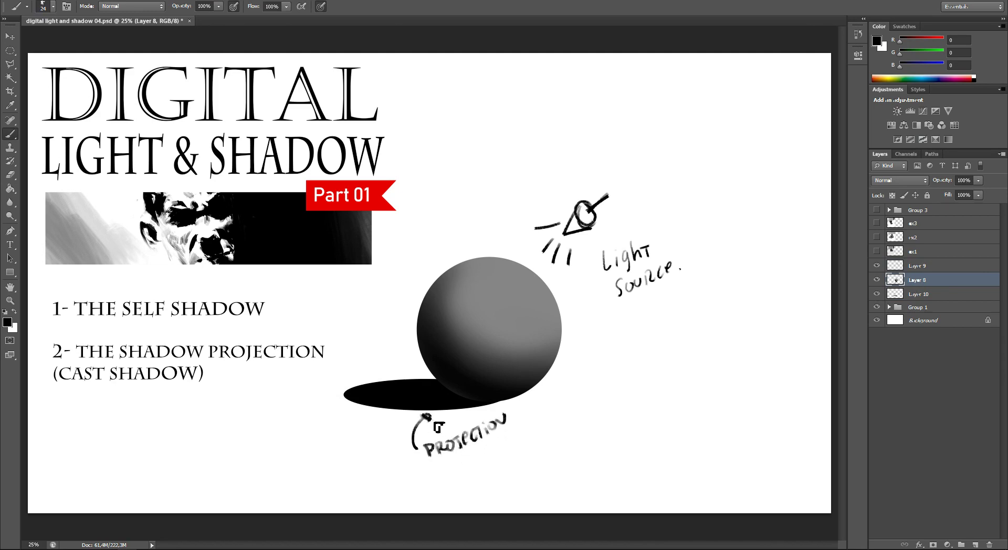
right_click(493, 422)
left_click_drag(507, 436, 502, 436)
key("Return")
mouse_move(447, 459)
left_mouse_down()
mouse_move(445, 471)
mouse_move(465, 462)
mouse_move(459, 457)
mouse_move(464, 468)
mouse_move(482, 462)
left_mouse_up()
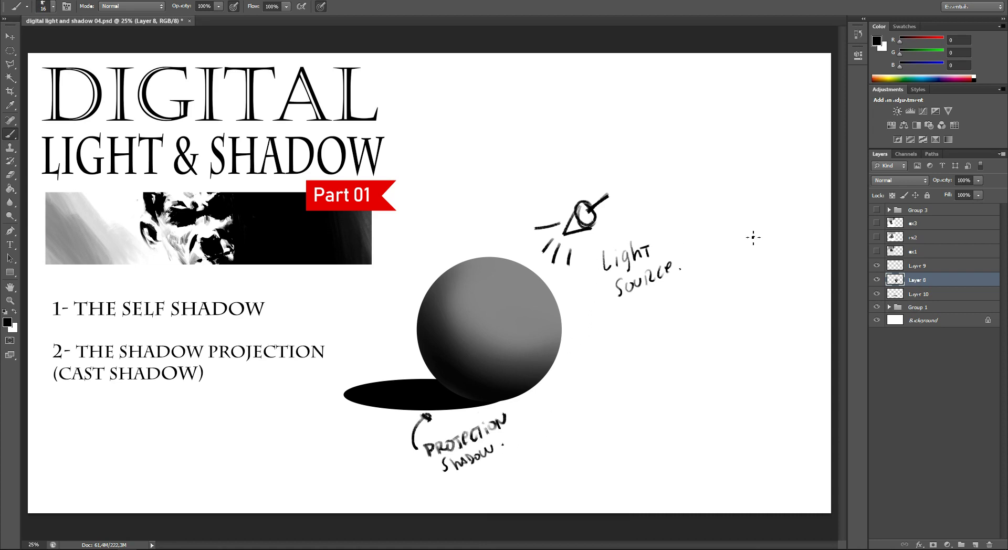
- Show Group 3, move Layers 8–10 left, and reopen the explanation text for editing
left_click(877, 210)
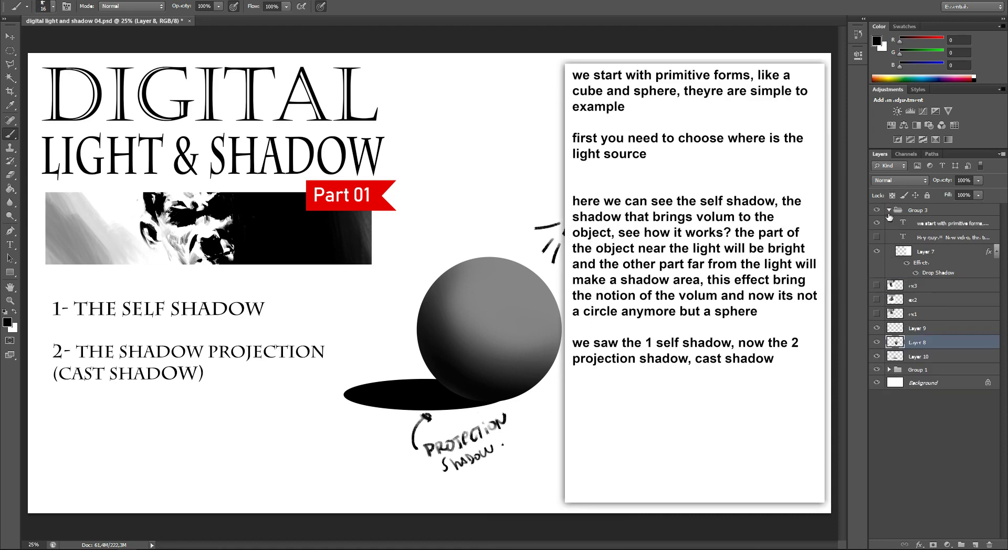
left_click(916, 330)
left_click(916, 353, "shift")
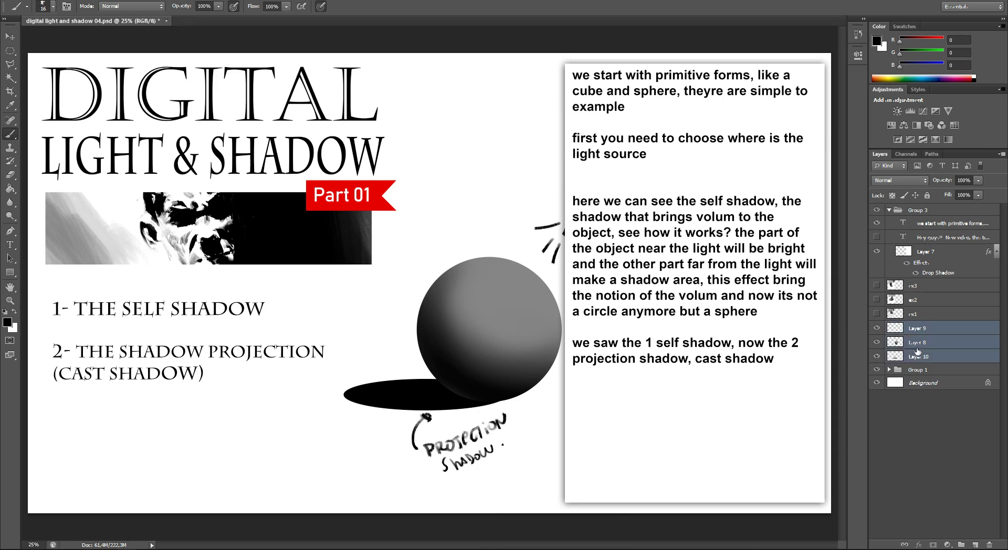
key("v")
left_click_drag(474, 338, 437, 364)
mouse_move(395, 371)
left_mouse_down()
mouse_move(355, 370)
mouse_move(368, 365)
left_mouse_up()
left_click(934, 312)
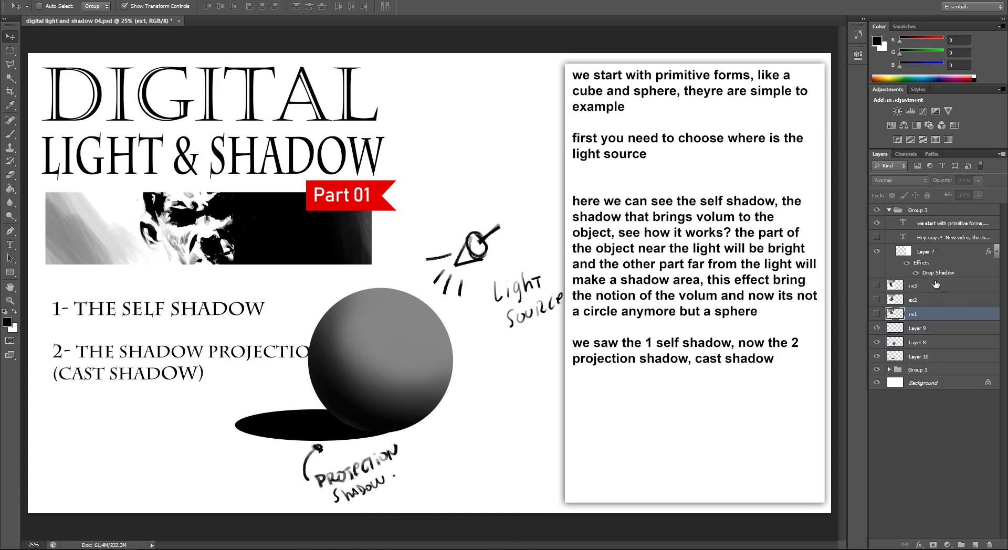
double_click(903, 223)
- Add a paragraph: projection shadow sets where the object is, like on a floor; duplicate the layer
left_click(792, 355)
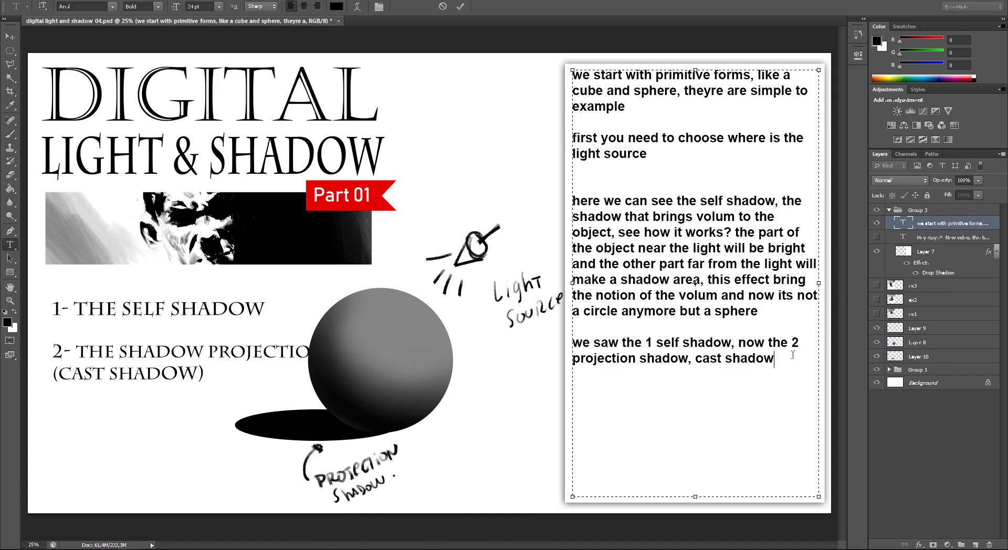
type("seee")
key("BackSpace")
type("?")
type(" just putting the projection shadow we can")
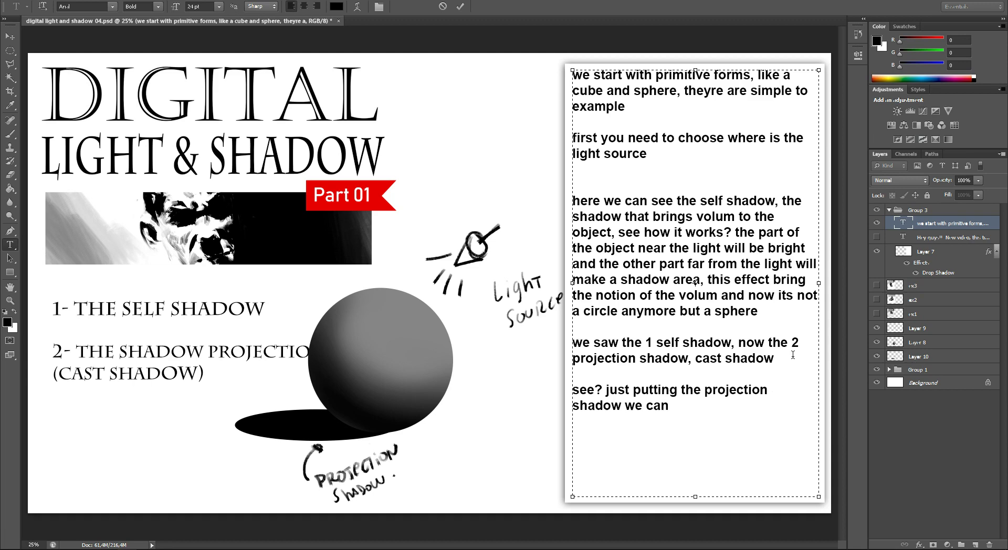
type(" see the")
key("BackSpace")
key("BackSpace")
key("BackSpace")
type("whereis the object, the ")
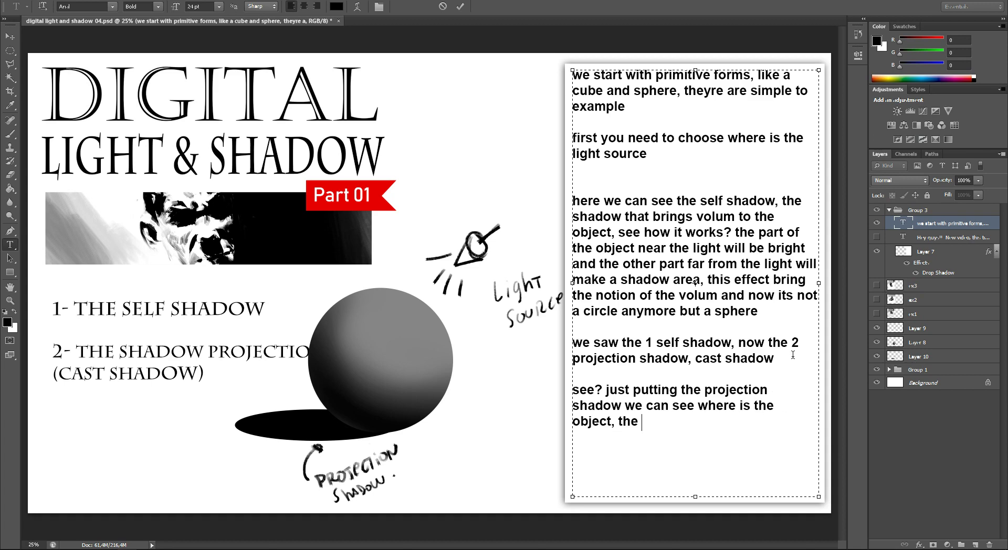
type("projection")
type(" shadow")
type("is use")
type("d to")
type("set up where")
type("is the object,")
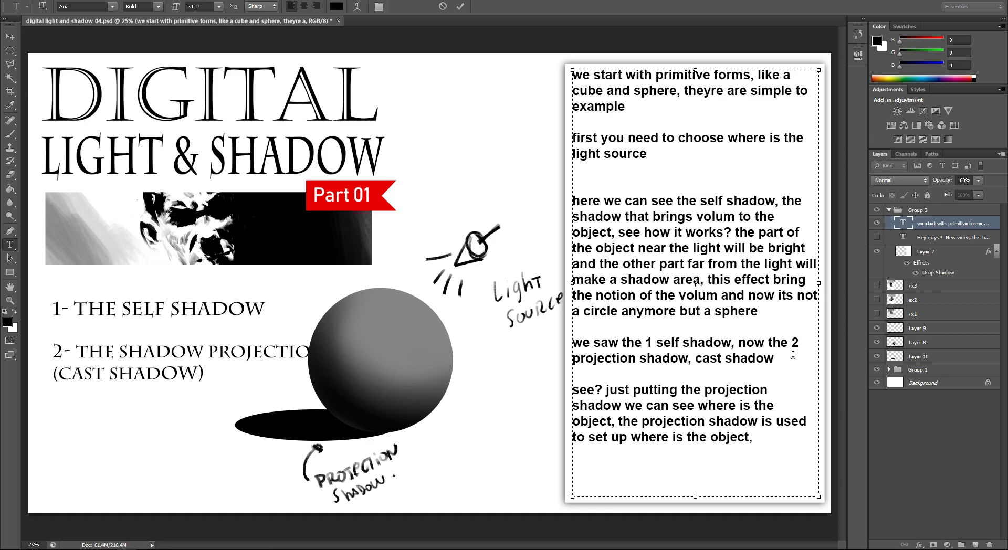
type("making i t a part of ")
type("a scene, in this case")
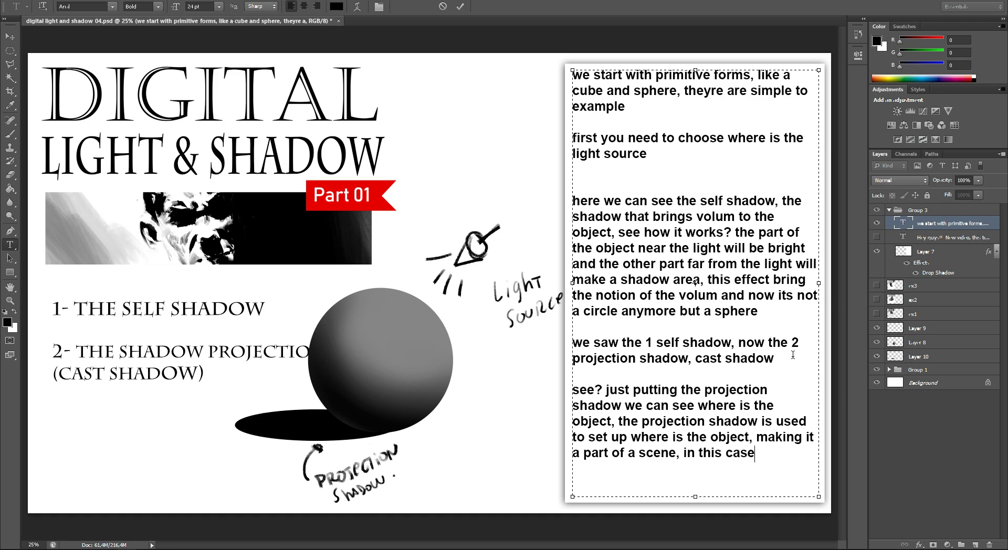
type("we can")
type("fill like")
type(" its on a floor")
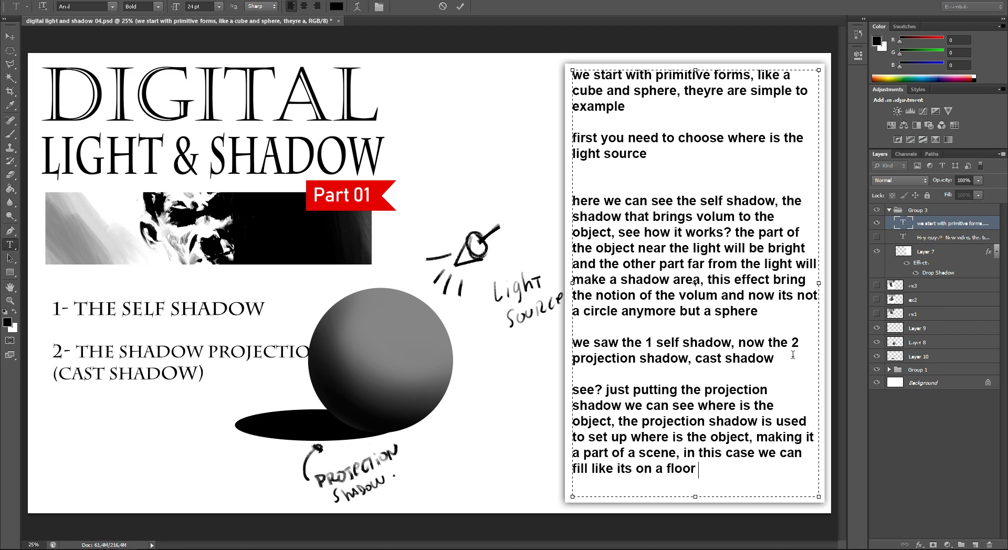
key("ctrl+Return")
key("v")
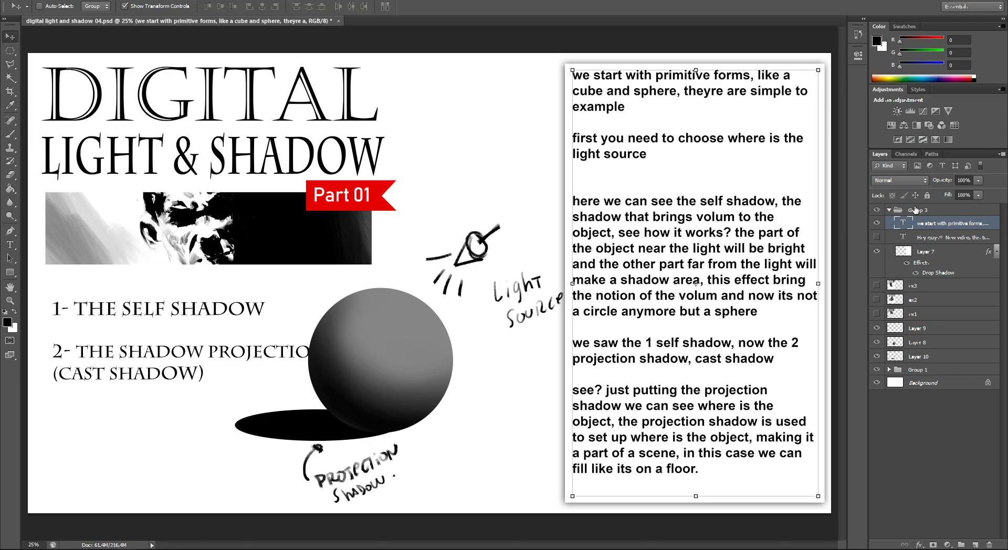
key("ctrl+j")
- Clear the copied text and write that projection shadow is usually harder than self shadow
double_click(903, 223)
key("BackSpace")
type("the other thing about the pr")
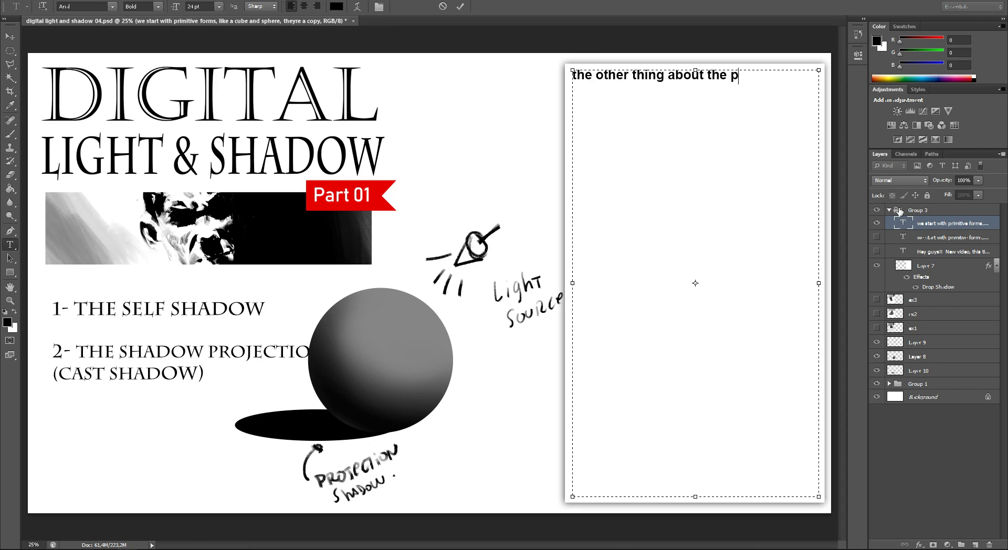
type("ojection")
type(" shadow is th")
key("BackSpace")
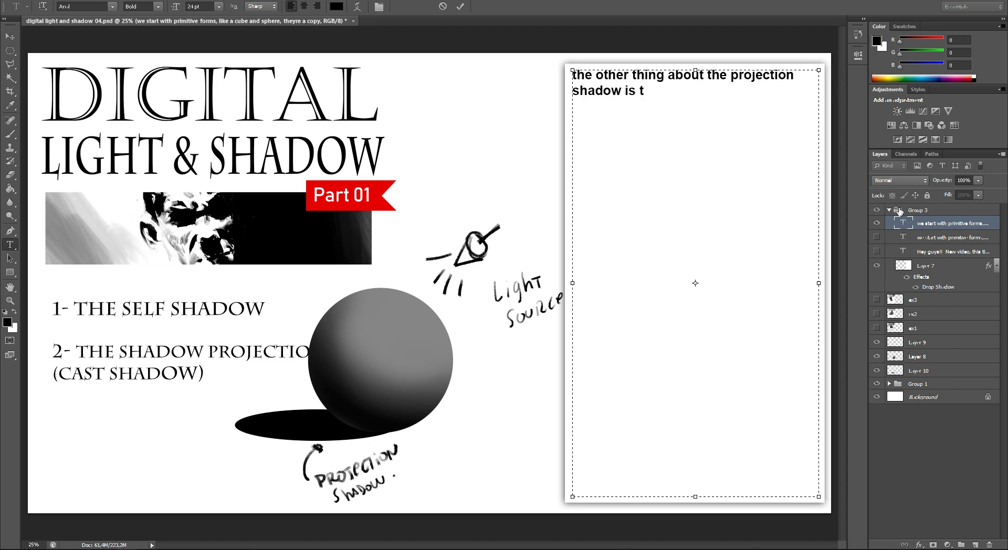
type("that ")
type("usually ")
type("harder ")
type("than the ")
type("self sja")
key("BackSpace")
key("BackSpace")
type("hadow,")
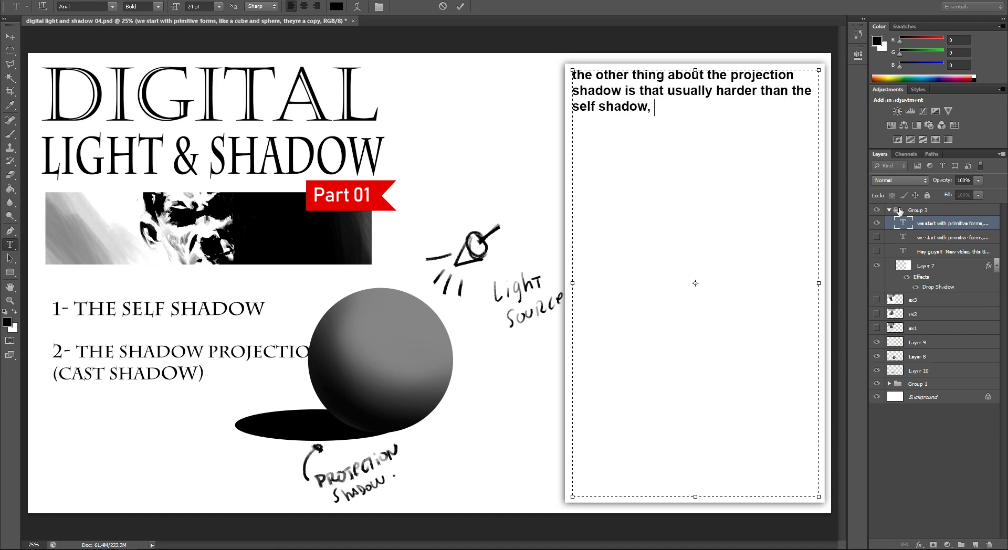
type(" if")
key("BackSpace")
- Continue with 'a first way to start understanding what the cast /projection shadow is, other example'
type("wecan take this informationas a firstway to start understandin")
key("BackSpace")
type("ng")
key("BackSpace")
key("BackSpace")
type("ng")
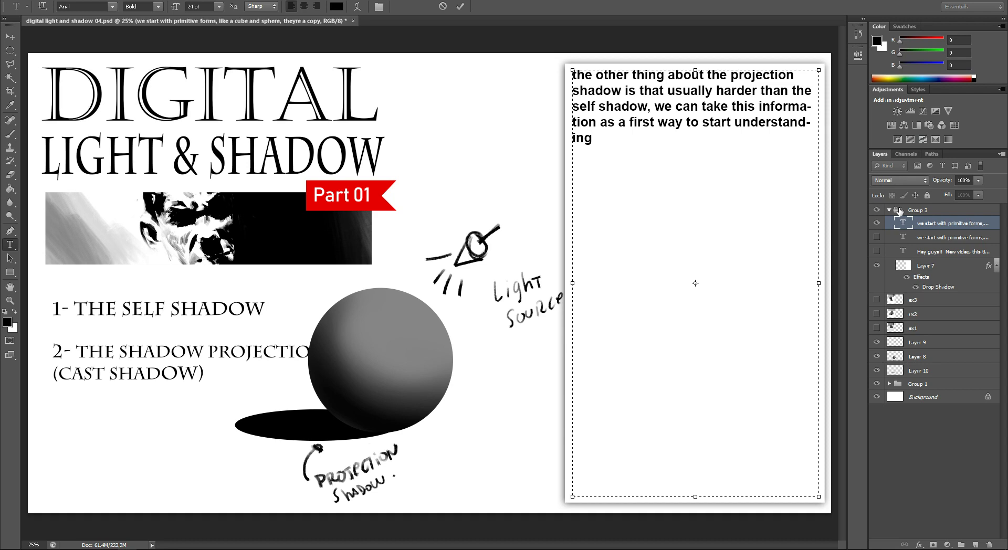
type(" whats thwe")
key("BackSpace")
key("BackSpace")
type("e cast")
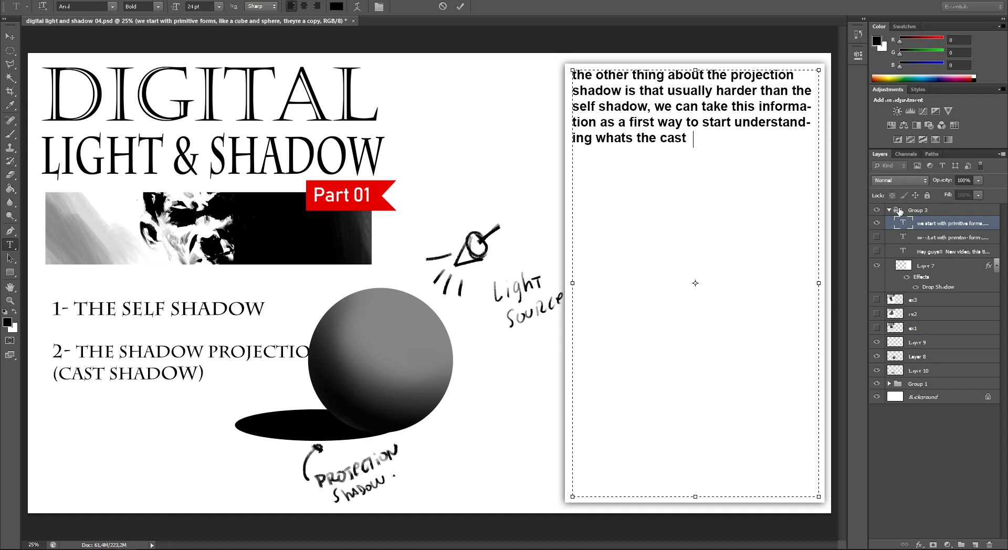
type(" /pro")
key("BackSpace")
type("ojetction")
key("BackSpace")
key("BackSpace")
key("BackSpace")
key("BackSpace")
key("Left")
key("Delete")
key("BackSpace")
type("ction shadow is")
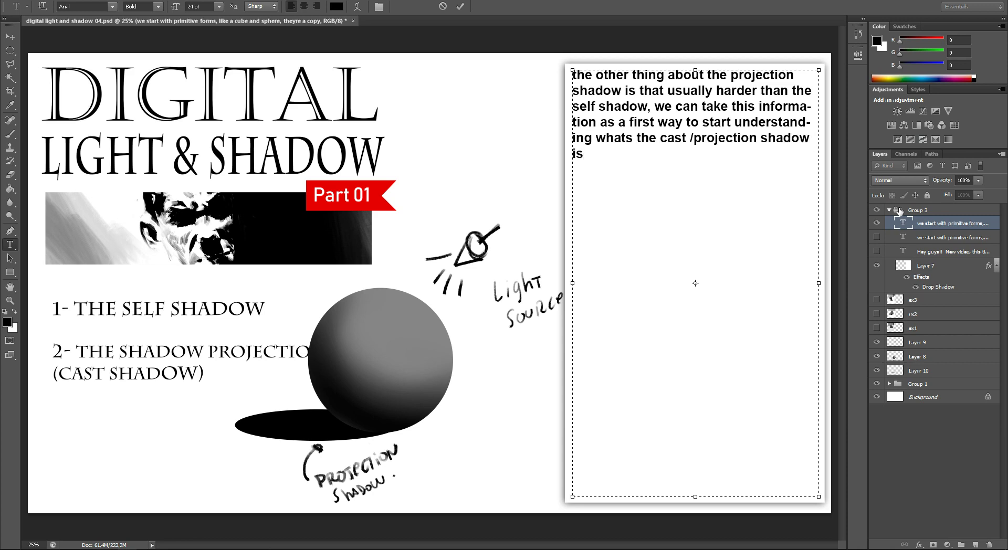
type(", other example")
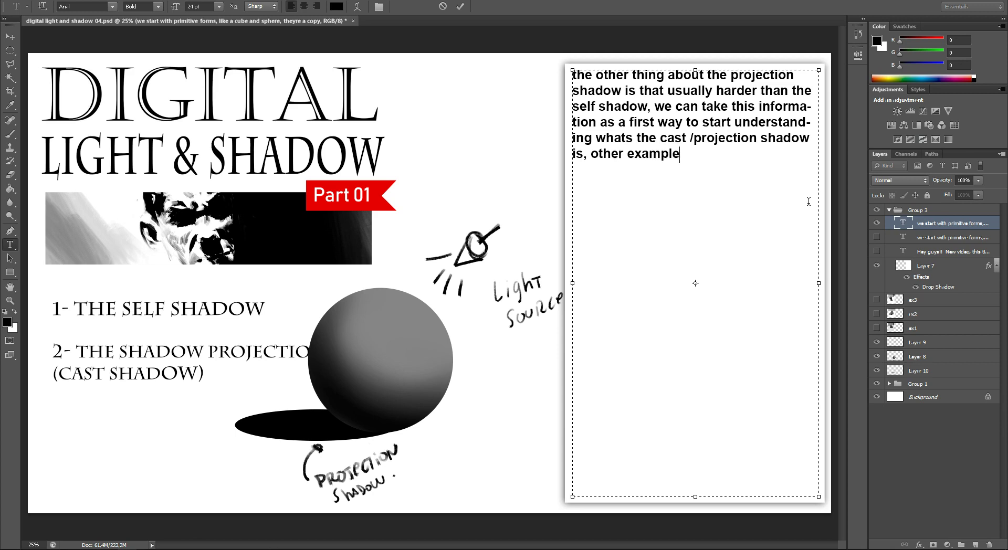
key("ctrl+Return")
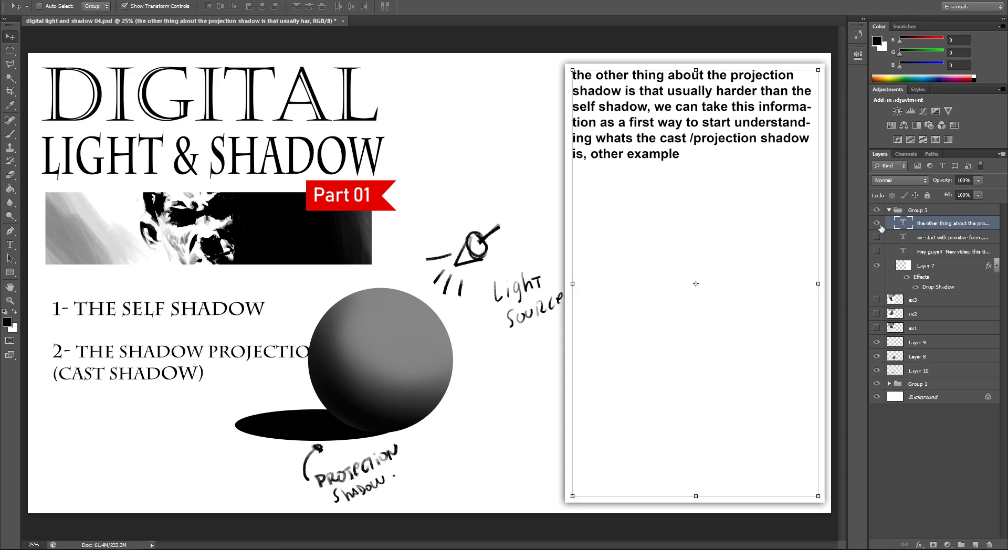
- Add a new paragraph: 'the projection shadow projects the form of the object in a place, making part of the scene'
double_click(903, 223)
left_click(702, 164)
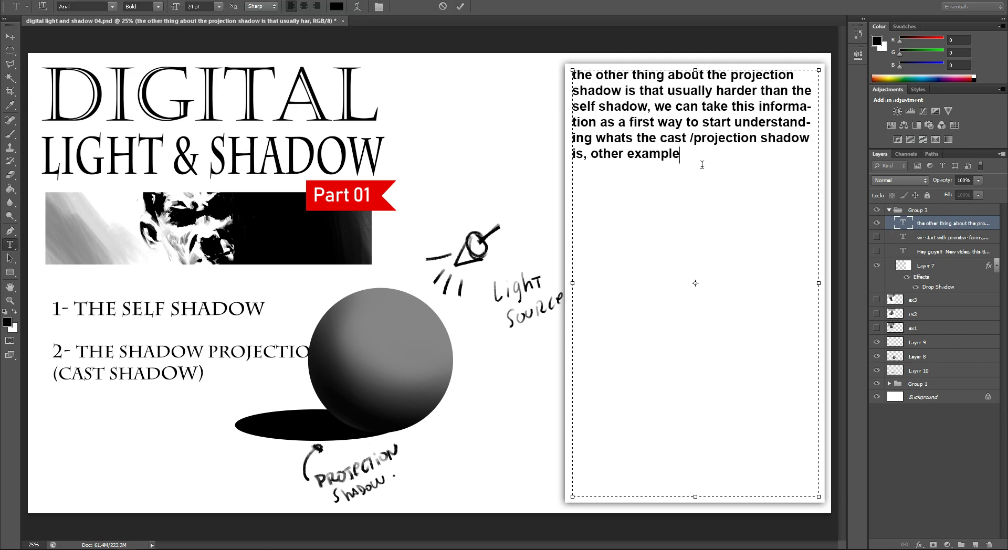
key("Return")
key("Return")
type("b")
key("BackSpace")
type("the projection shadow projects the form othe")
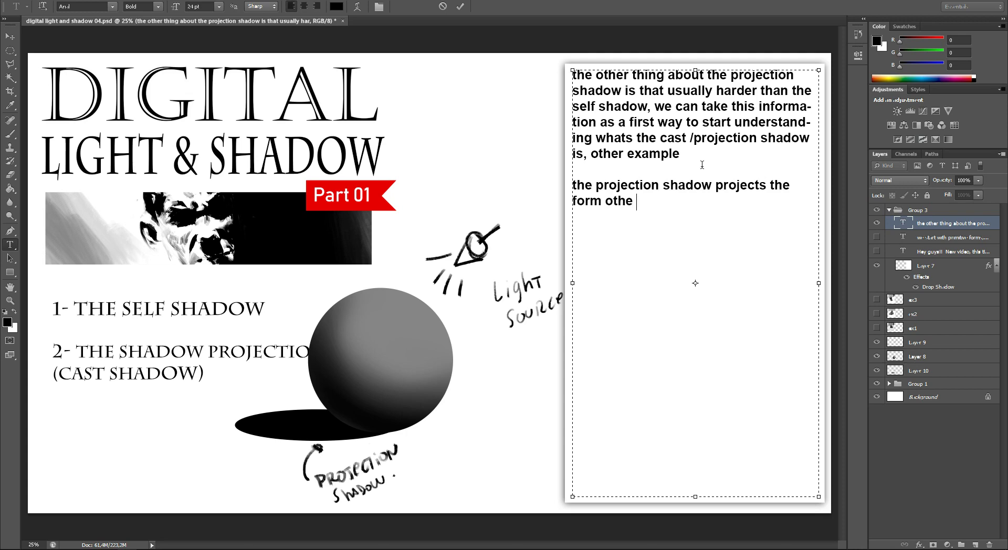
key("BackSpace")
key("BackSpace")
key("BackSpace")
type("f the o")
key("BackSpace")
type("on")
key("BackSpace")
type("bject")
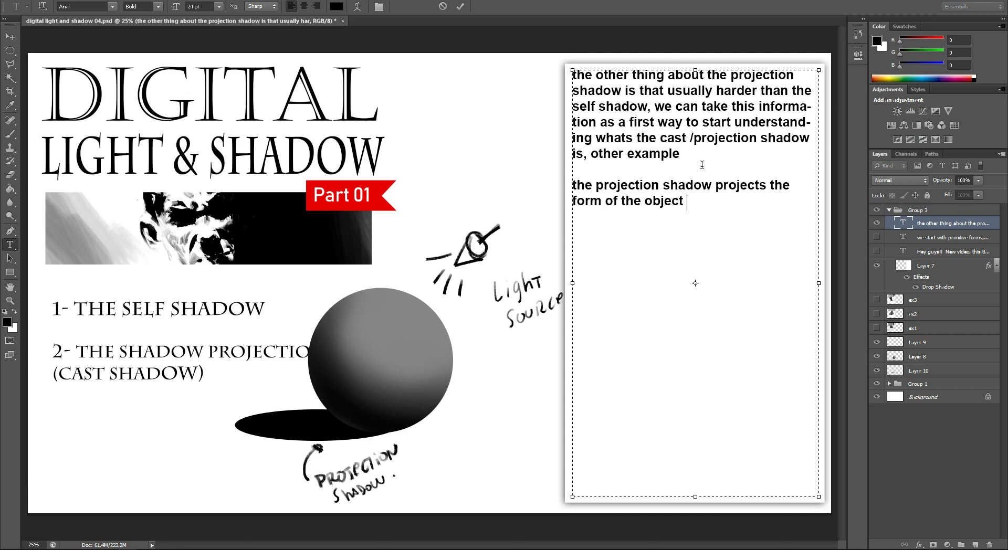
type("in ")
type("a place")
type(",")
type(" making poart")
key("BackSpace")
key("BackSpace")
key("BackSpace")
key("BackSpace")
type("art of")
type("e")
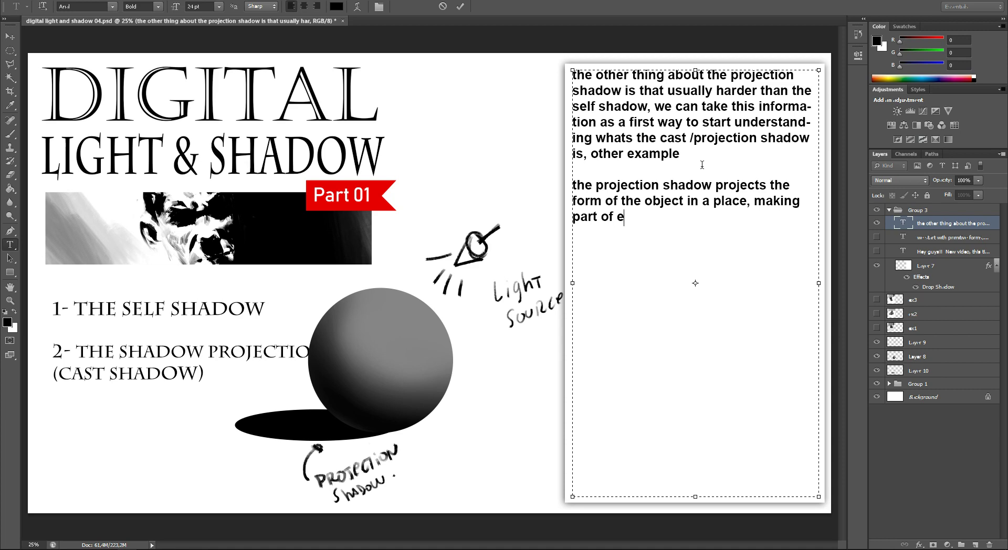
key("BackSpace")
type("a scene,")
- Commit the text edits, collapse and hide Group 3, and select Layer 9
key("ctrl+Return")
key("v")
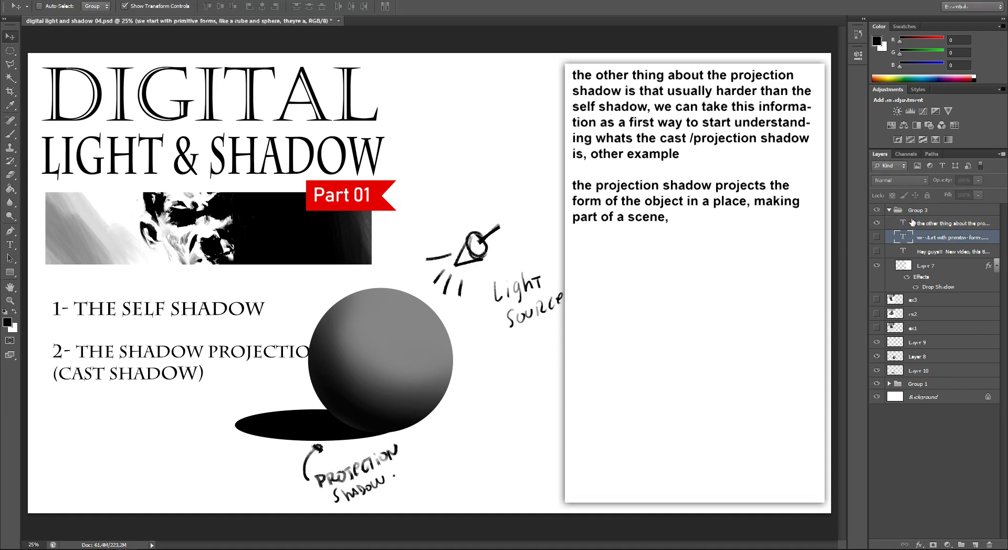
left_click(889, 210)
left_click(899, 214)
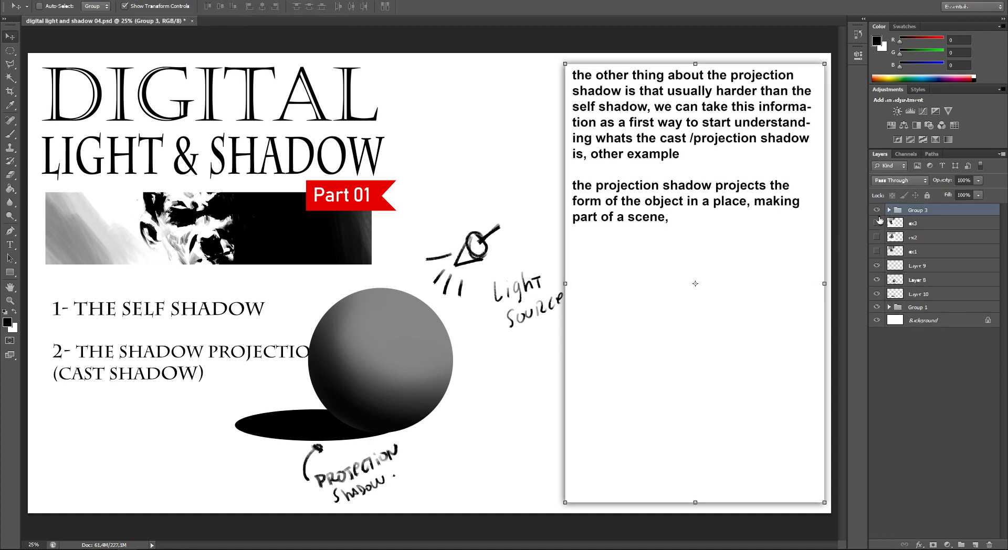
left_click(896, 268)
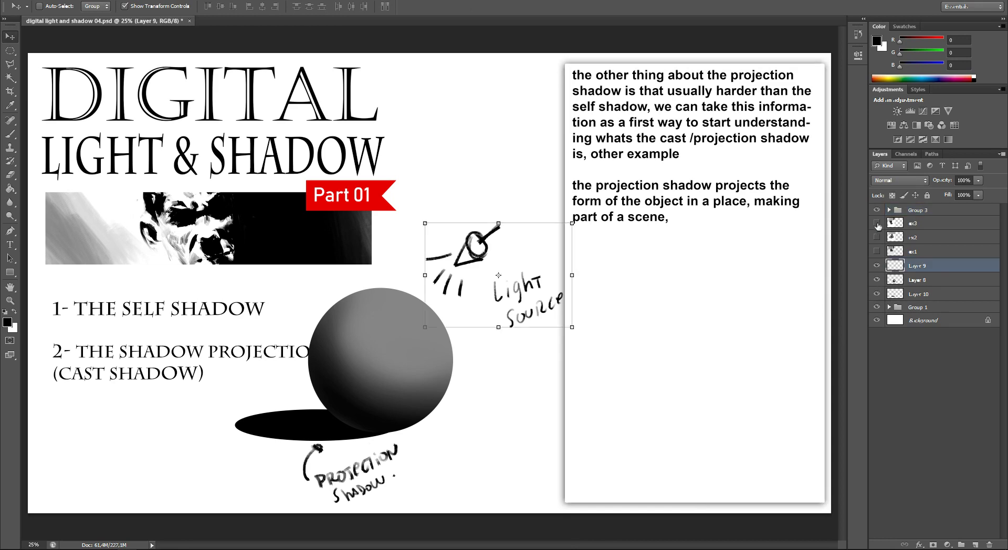
left_click(876, 210)
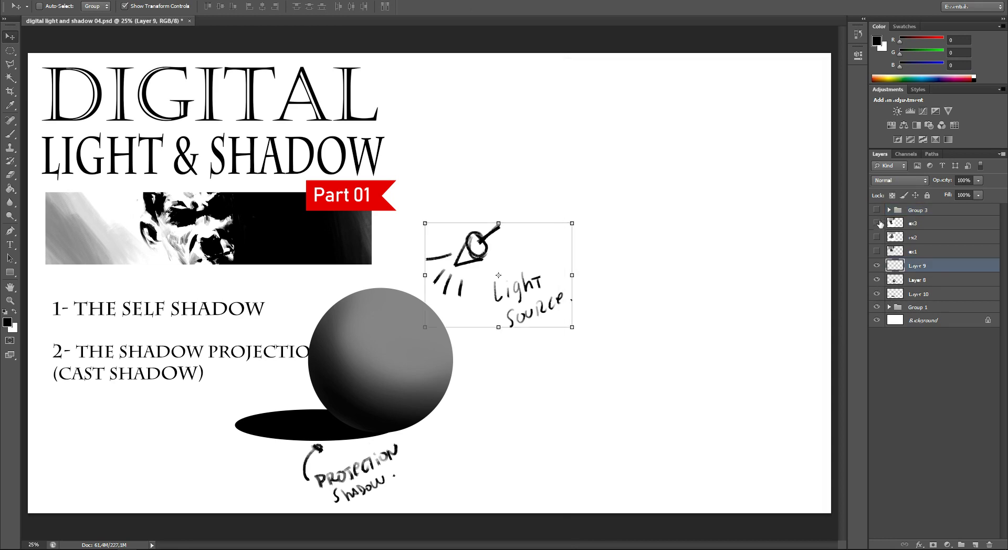
- Add a new empty layer and set the brush size to 11 px
left_click(975, 545)
key("b")
right_click(559, 162)
left_click_drag(578, 166, 575, 166)
- Handwrite the heading 'Example candle light'
left_click(520, 86)
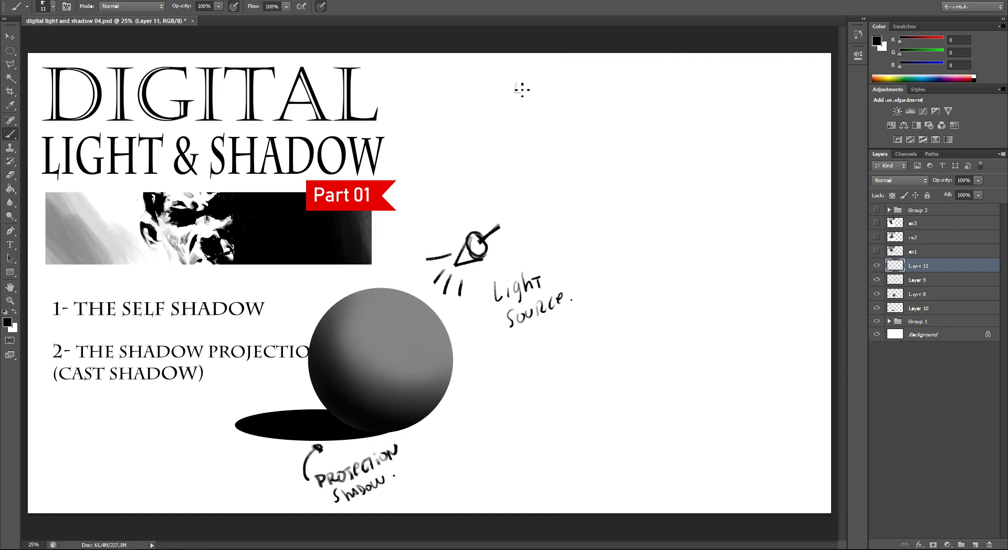
left_click_drag(525, 84, 533, 94)
mouse_move(532, 85)
left_mouse_down()
mouse_move(525, 93)
mouse_move(604, 96)
mouse_move(633, 79)
mouse_move(661, 97)
left_mouse_up()
left_click_drag(671, 79, 685, 96)
left_click_drag(677, 84, 686, 81)
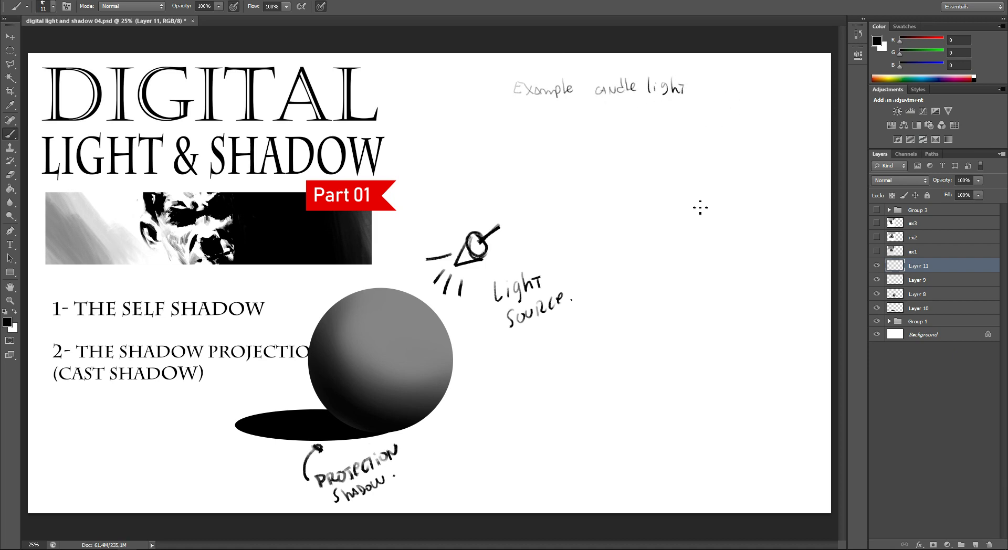
- Sketch the candle with its sides, wick, flame and base, undoing an extra flame stroke
mouse_move(557, 177)
left_mouse_down()
mouse_move(560, 220)
mouse_move(570, 217)
left_mouse_up()
mouse_move(565, 174)
left_mouse_down()
mouse_move(560, 137)
mouse_move(566, 157)
left_mouse_up()
mouse_move(553, 219)
left_mouse_down()
mouse_move(576, 221)
mouse_move(620, 169)
mouse_move(633, 190)
mouse_move(621, 167)
mouse_move(634, 183)
mouse_move(656, 160)
mouse_move(675, 181)
mouse_move(663, 185)
mouse_move(666, 157)
mouse_move(656, 180)
mouse_move(667, 165)
mouse_move(668, 192)
mouse_move(629, 233)
left_mouse_up()
key("ctrl+z")
key("ctrl+z")
key("ctrl+z")
- Draw the wrist and light rays toward the hand, and label the candle 'Light source'
left_click_drag(656, 202, 652, 226)
mouse_move(579, 146)
left_mouse_down()
mouse_move(602, 133)
mouse_move(598, 167)
left_mouse_up()
left_click_drag(587, 173, 598, 181)
left_click_drag(497, 126, 505, 139)
mouse_move(507, 131)
left_mouse_down()
mouse_move(512, 145)
mouse_move(531, 138)
left_mouse_up()
mouse_move(527, 130)
left_mouse_down()
mouse_move(537, 130)
mouse_move(496, 160)
mouse_move(532, 160)
left_mouse_up()
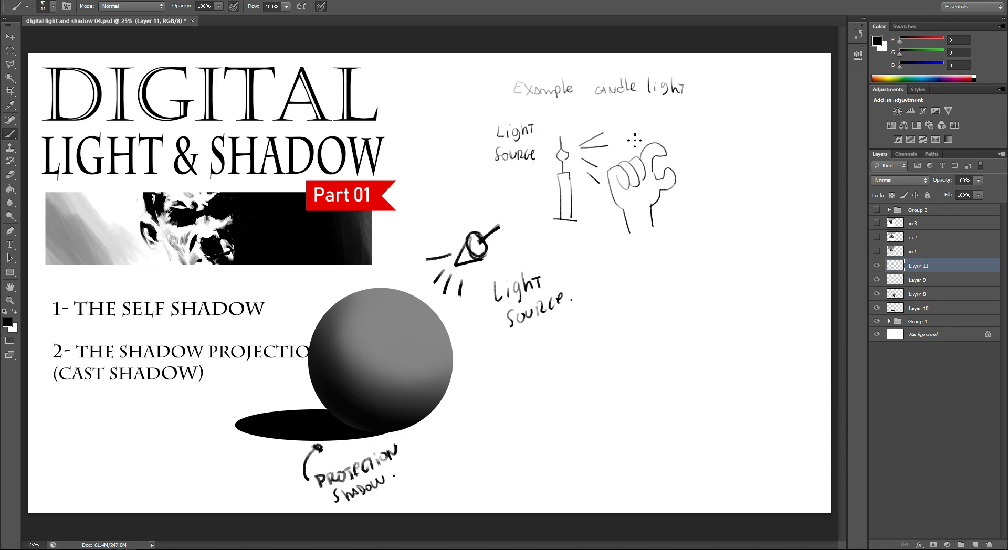
- Outline a wall right of the hand, with a label line from its corner
left_click_drag(668, 136, 693, 134)
key("ctrl+z")
mouse_move(673, 130)
left_mouse_down()
mouse_move(761, 108)
mouse_move(752, 244)
mouse_move(701, 244)
left_mouse_up()
key("ctrl+z")
key("ctrl+z")
mouse_move(760, 110)
left_mouse_down()
mouse_move(760, 274)
mouse_move(723, 273)
left_mouse_up()
left_click_drag(756, 108, 797, 76)
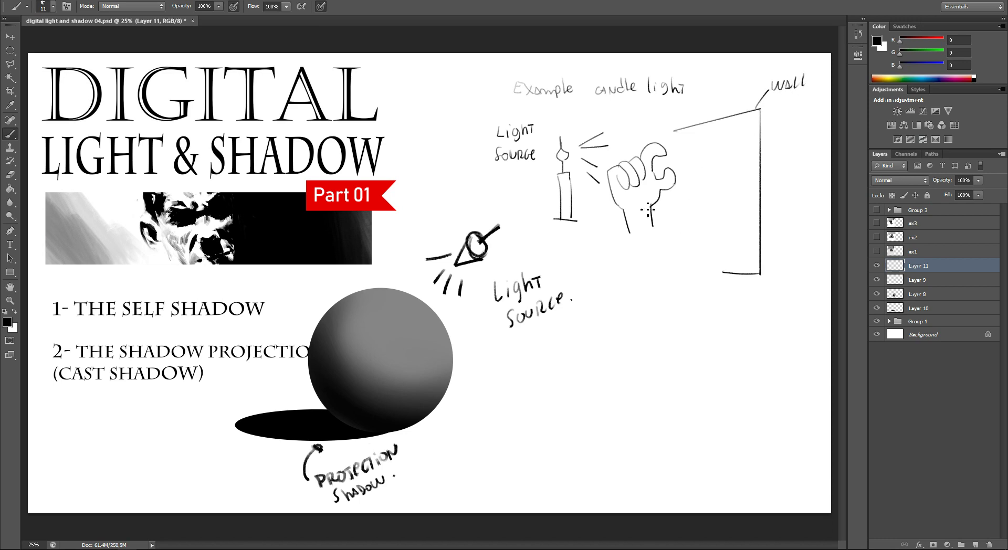
- Extend the forearm lines downward and add an arrow from the hand to the wall
left_click_drag(650, 207, 658, 255)
left_click_drag(624, 218, 640, 263)
left_click_drag(657, 230, 682, 234)
left_click_drag(682, 179, 708, 184)
- Outline and hatch the hand's shadow on the wall
mouse_move(730, 270)
left_mouse_down()
mouse_move(737, 205)
mouse_move(728, 182)
mouse_move(703, 190)
mouse_move(707, 270)
left_mouse_up()
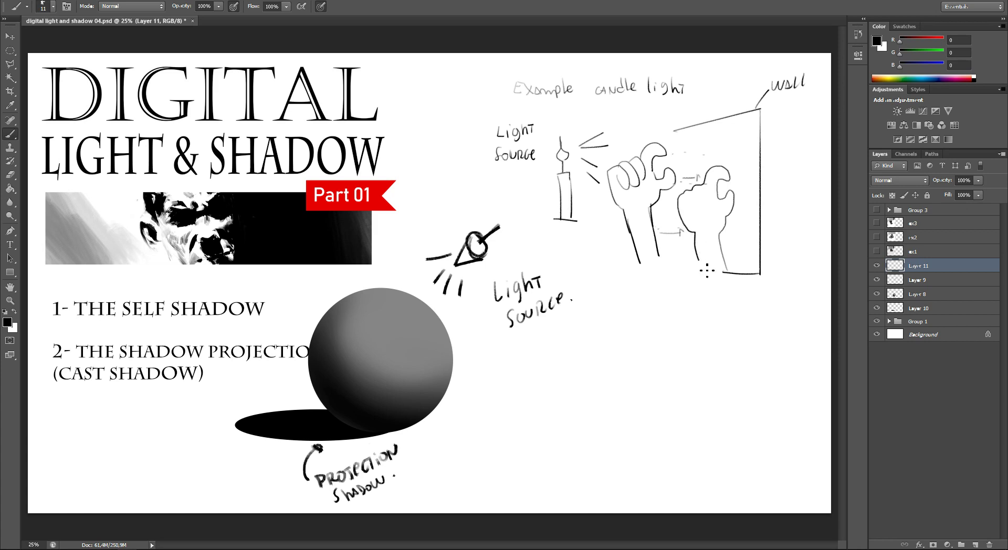
mouse_move(687, 195)
left_mouse_down()
mouse_move(712, 210)
mouse_move(723, 201)
mouse_move(698, 246)
left_mouse_up()
mouse_move(724, 210)
left_mouse_down()
mouse_move(701, 258)
mouse_move(709, 281)
mouse_move(725, 217)
left_mouse_up()
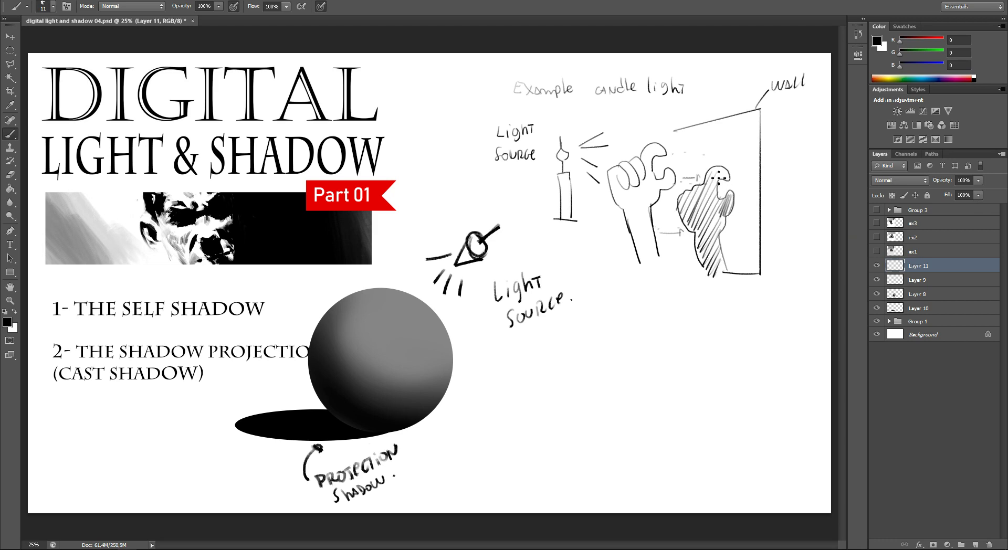
mouse_move(721, 174)
left_mouse_down()
mouse_move(680, 203)
mouse_move(684, 223)
left_mouse_up()
mouse_move(720, 194)
left_mouse_down()
mouse_move(685, 232)
mouse_move(703, 247)
mouse_move(699, 265)
mouse_move(709, 280)
mouse_move(703, 270)
left_mouse_up()
left_click_drag(654, 244, 659, 260)
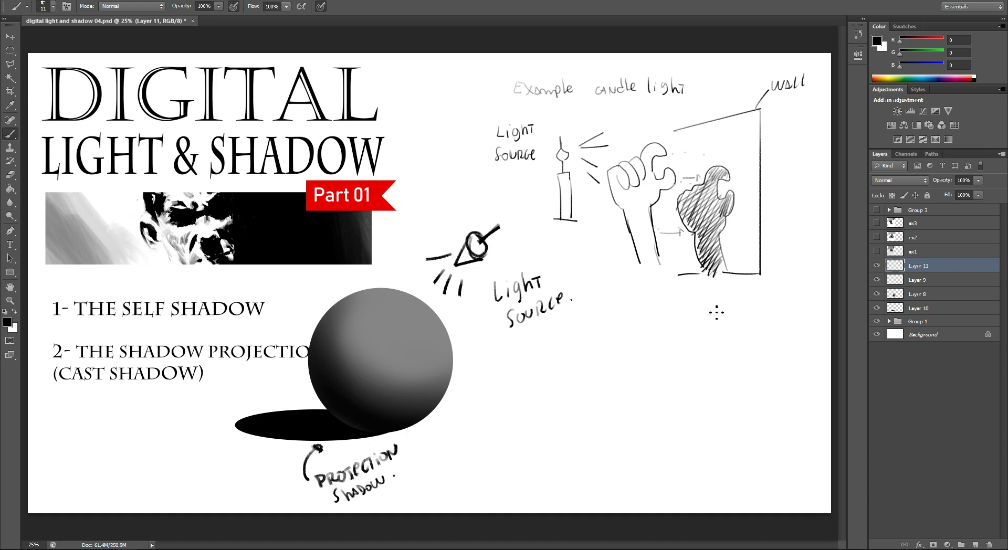
- Draw an arrow up to the shadow and handwrite 'This is projection form of'
mouse_move(714, 313)
left_mouse_down()
mouse_move(727, 315)
mouse_move(716, 290)
left_mouse_up()
left_click_drag(730, 304, 734, 315)
mouse_move(740, 301)
left_mouse_down()
mouse_move(747, 314)
mouse_move(765, 315)
mouse_move(733, 336)
mouse_move(766, 337)
left_mouse_up()
mouse_move(766, 331)
left_mouse_down()
mouse_move(775, 344)
mouse_move(787, 336)
left_mouse_up()
mouse_move(788, 331)
left_mouse_down()
mouse_move(803, 337)
mouse_move(809, 326)
left_mouse_up()
left_click_drag(741, 345, 738, 362)
mouse_move(735, 353)
left_mouse_down()
mouse_move(785, 360)
mouse_move(730, 382)
mouse_move(782, 380)
mouse_move(779, 390)
left_mouse_up()
- Continue the note: 'the hand, so the shadow was projected on the wall'
left_click(776, 383)
mouse_move(729, 395)
left_mouse_down()
mouse_move(727, 403)
mouse_move(752, 405)
left_mouse_up()
mouse_move(757, 391)
left_mouse_down()
mouse_move(771, 409)
mouse_move(809, 398)
left_mouse_up()
left_click_drag(714, 417, 745, 429)
left_click_drag(750, 420, 798, 426)
left_click_drag(800, 417, 803, 426)
left_click_drag(714, 443, 730, 440)
mouse_move(738, 438)
left_mouse_down()
mouse_move(742, 449)
mouse_move(779, 451)
left_mouse_up()
left_click_drag(783, 432, 791, 450)
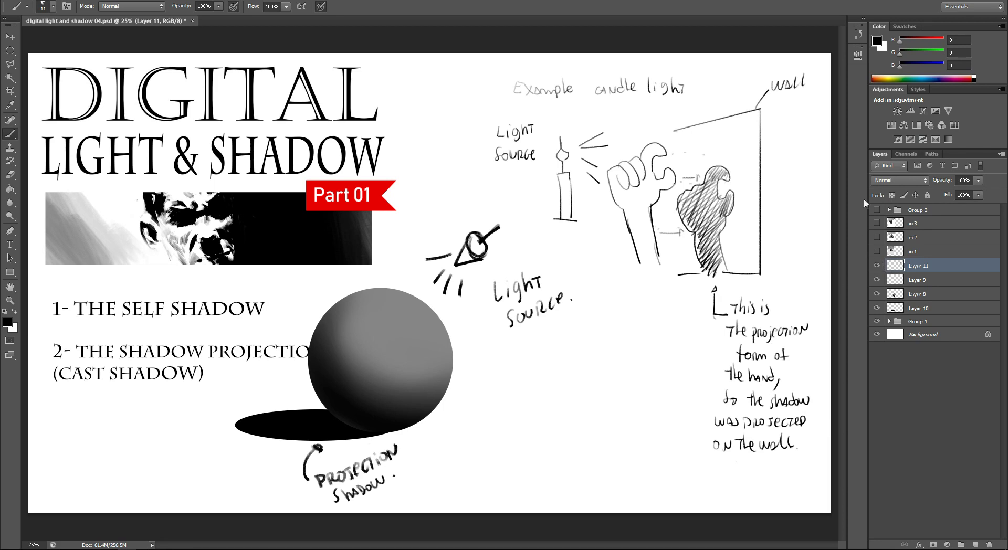
- Hide Layer 11, which holds the candle-and-wall sketch
left_click(876, 265)
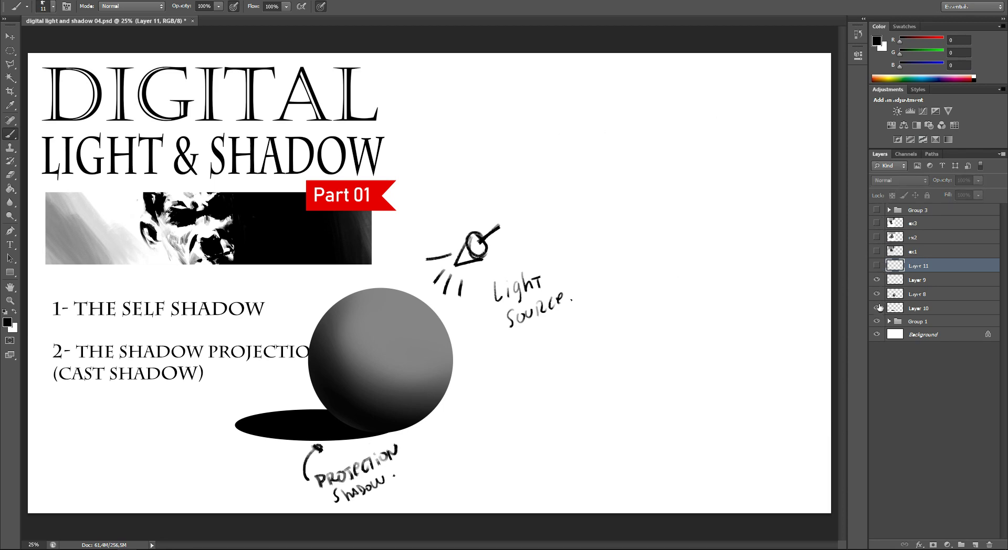
- Group Layers 11, 9, 8 and 10 into Group 4 and hide it
left_click(876, 281)
left_click(912, 310)
left_click(912, 268, "shift")
key("ctrl+g")
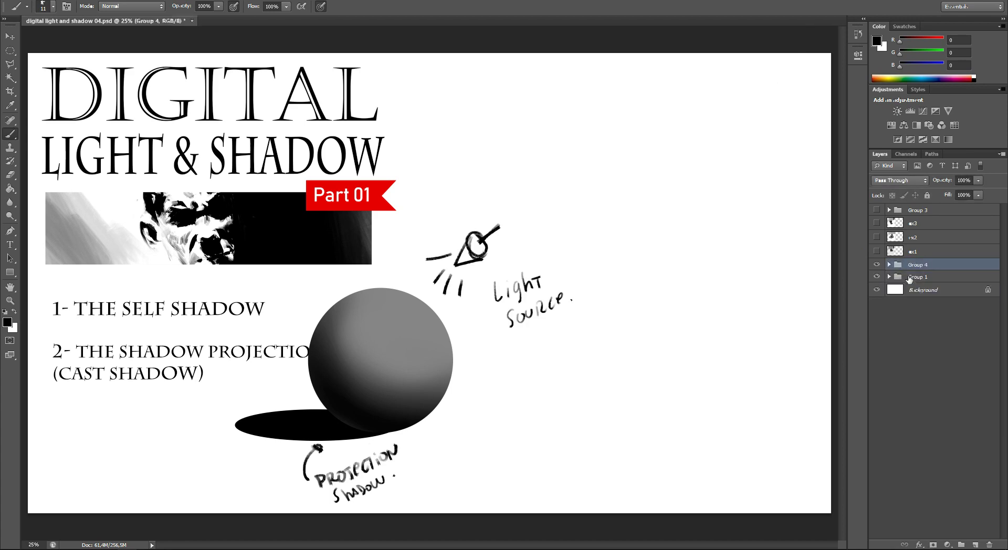
left_click(877, 265)
- Show and expand Group 3, and open its explanation text layer for editing
left_click(876, 210)
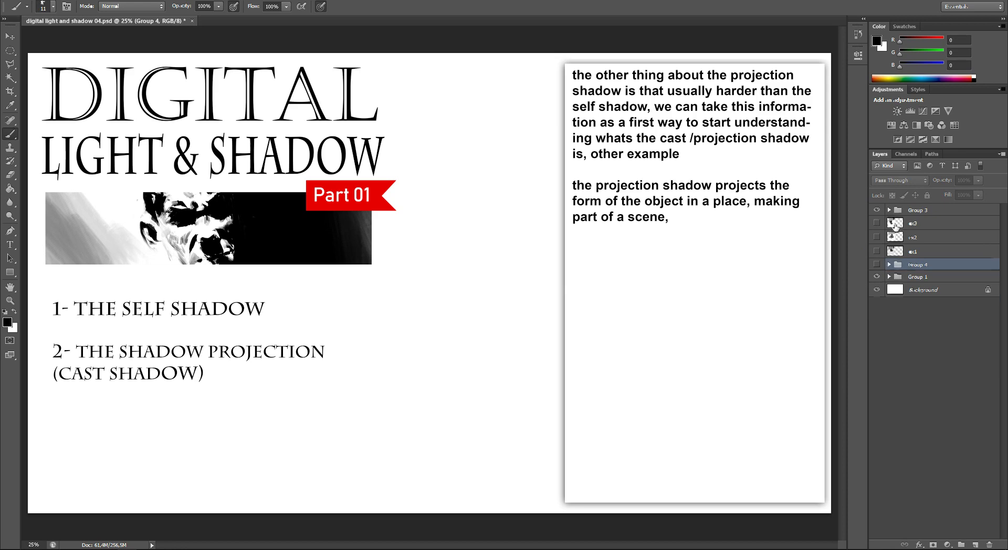
left_click(889, 210)
double_click(903, 223)
- Add the box-example line and the list '1 self shadow', '2 shadow projection / cast shadow'
left_click(698, 225)
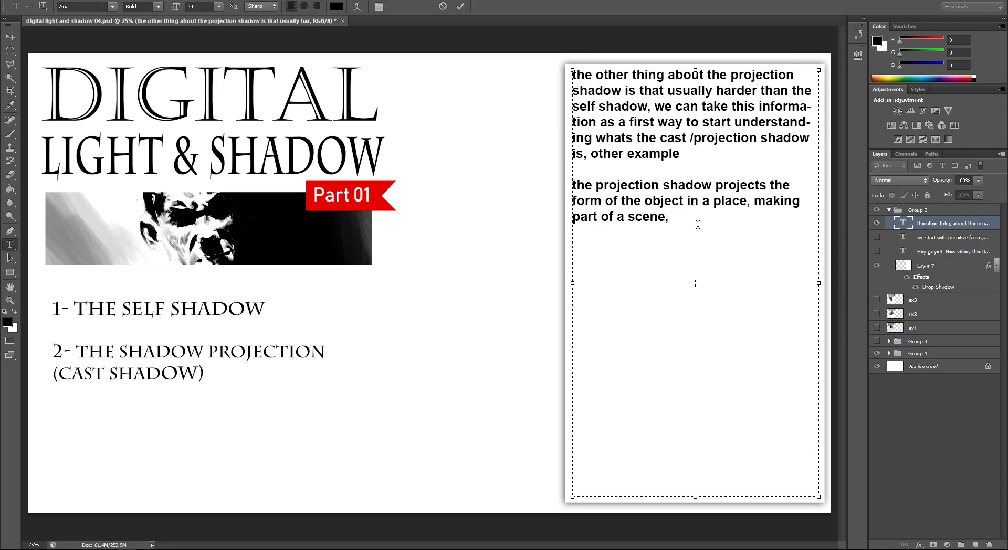
type("well")
key("BackSpace")
key("BackSpace")
key("BackSpace")
type("ill use the ")
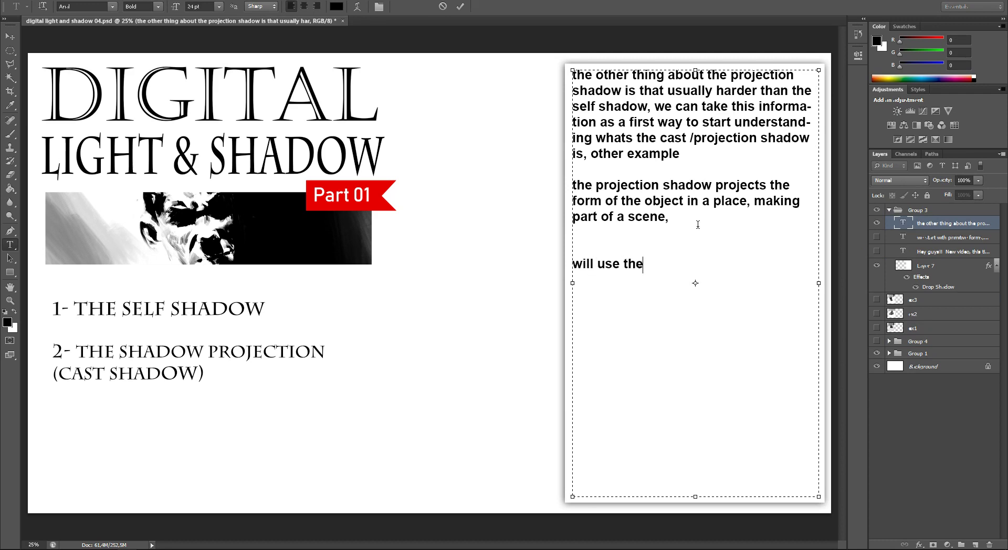
type("box ")
type("example now,")
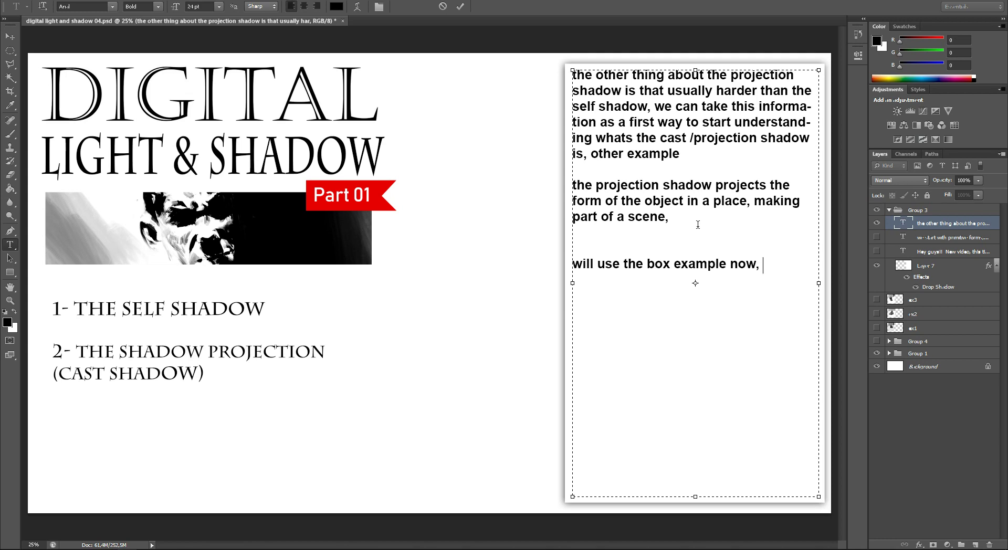
type("always ")
type("followinfg")
key("BackSpace")
key("BackSpace")
type("g the")
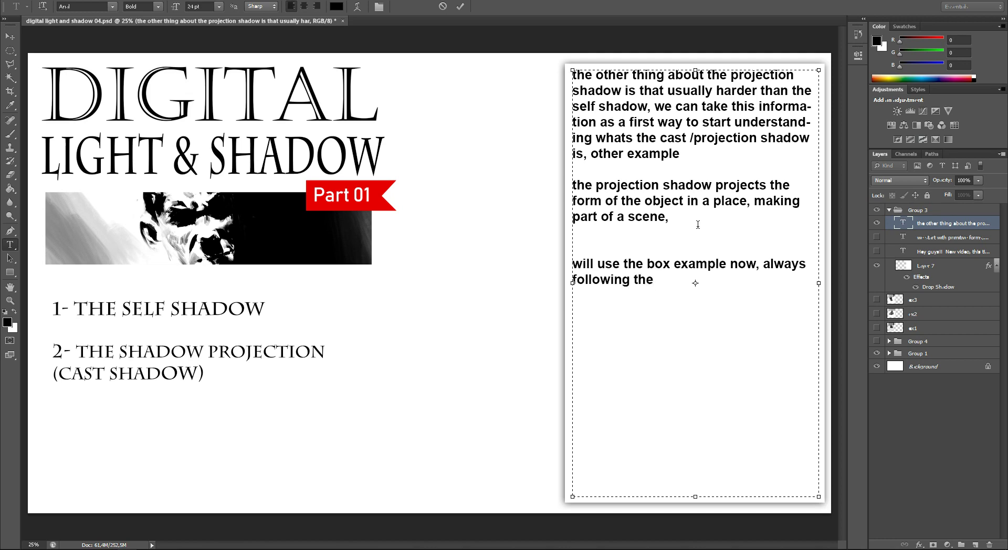
type(" 2")
type("description ")
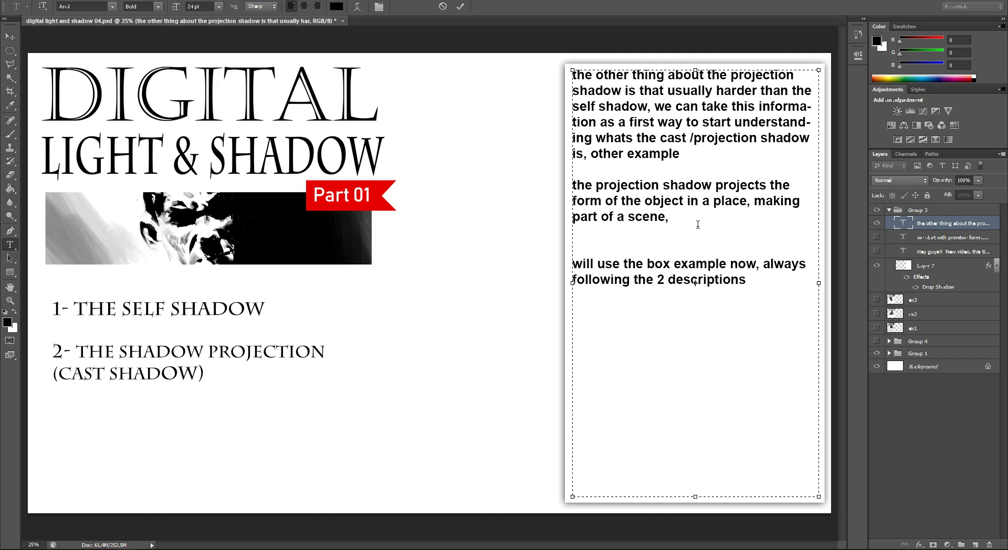
type(" self shadow")
type("2")
type(" shad")
type("ojection ")
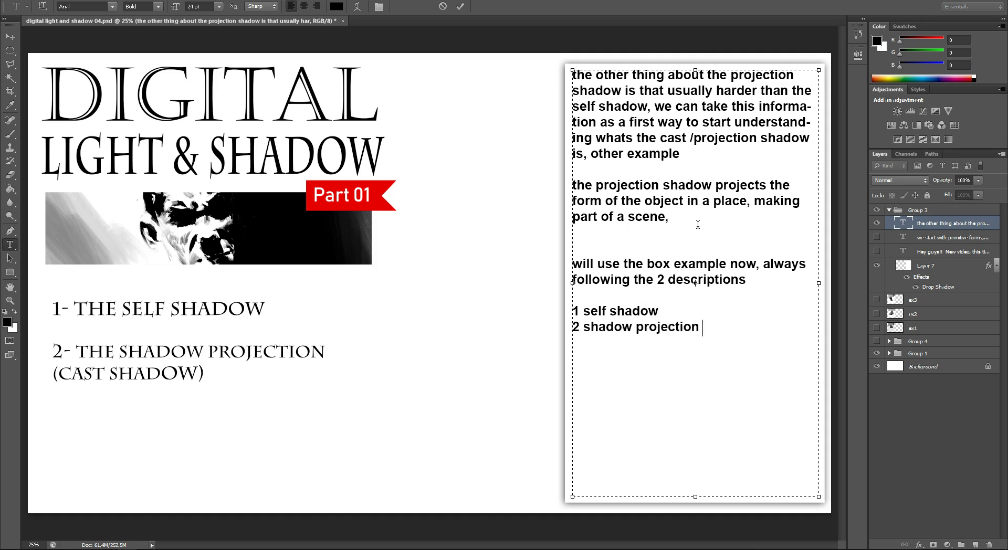
type("/ cast shadow")
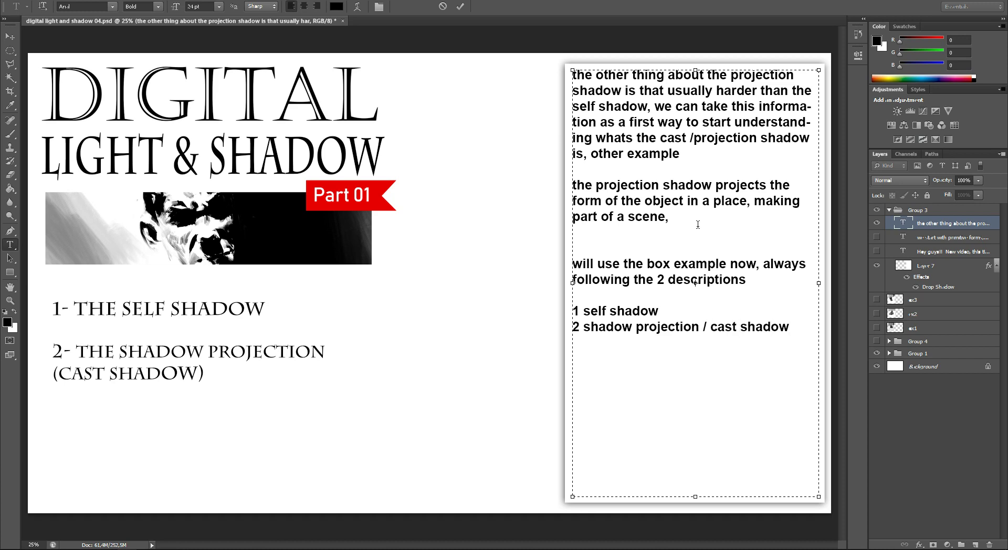
left_click(922, 224)
- Hide the explanation text group and create a new empty layer for the cube
key("b")
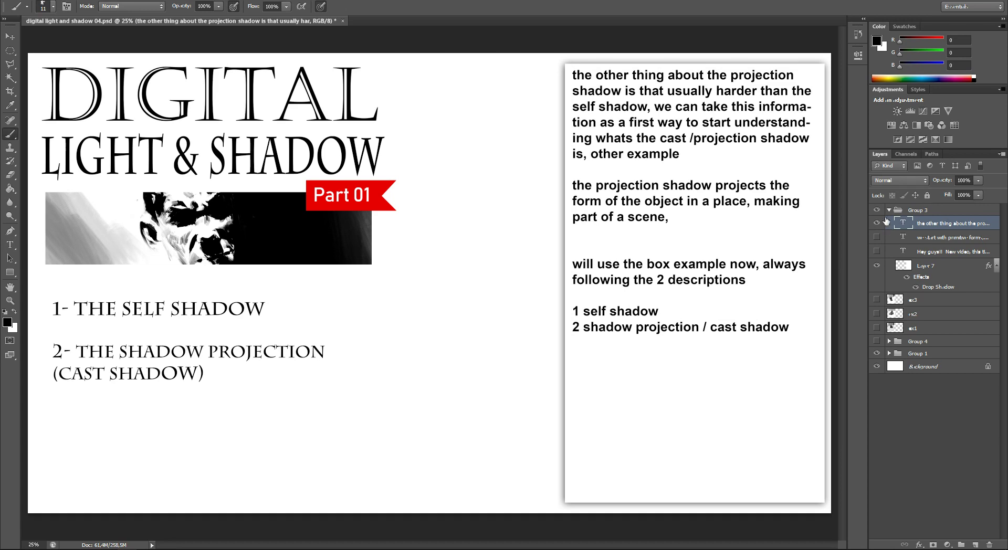
left_click(889, 210)
left_click(876, 210)
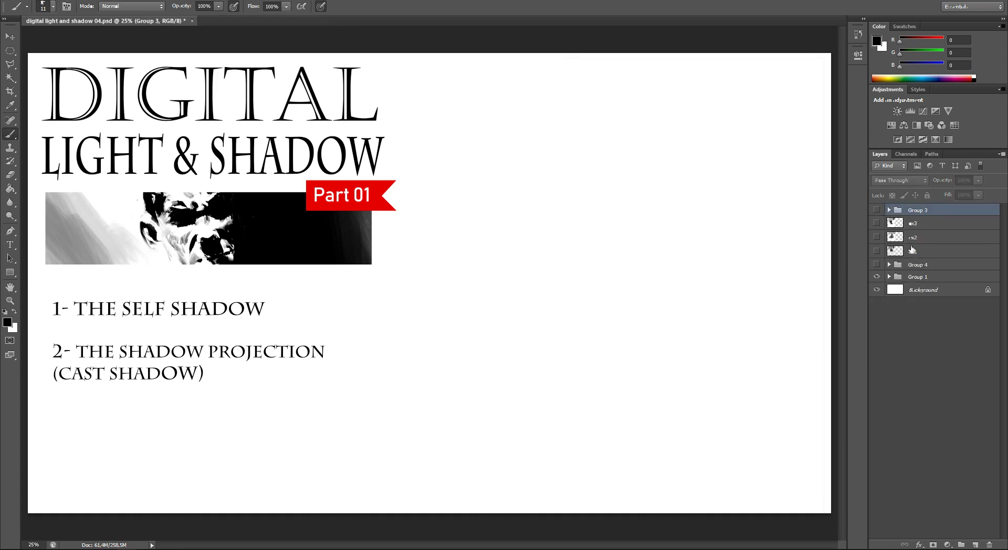
left_click(925, 266)
left_click(975, 544)
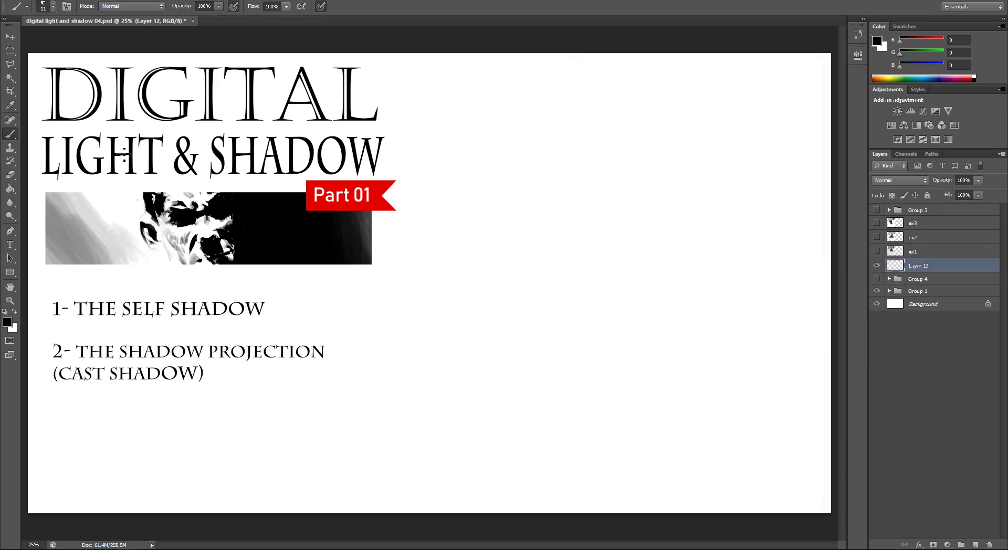
- Draw a rectangular square selection right of the headings and fill it with black
left_click(14, 51)
left_click(73, 48)
left_click_drag(476, 217, 557, 359)
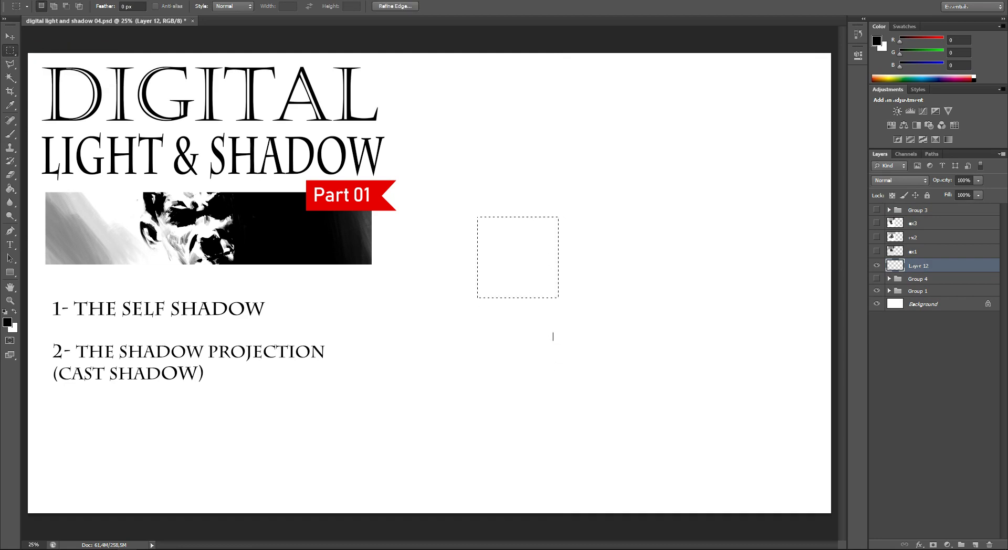
left_click(8, 322)
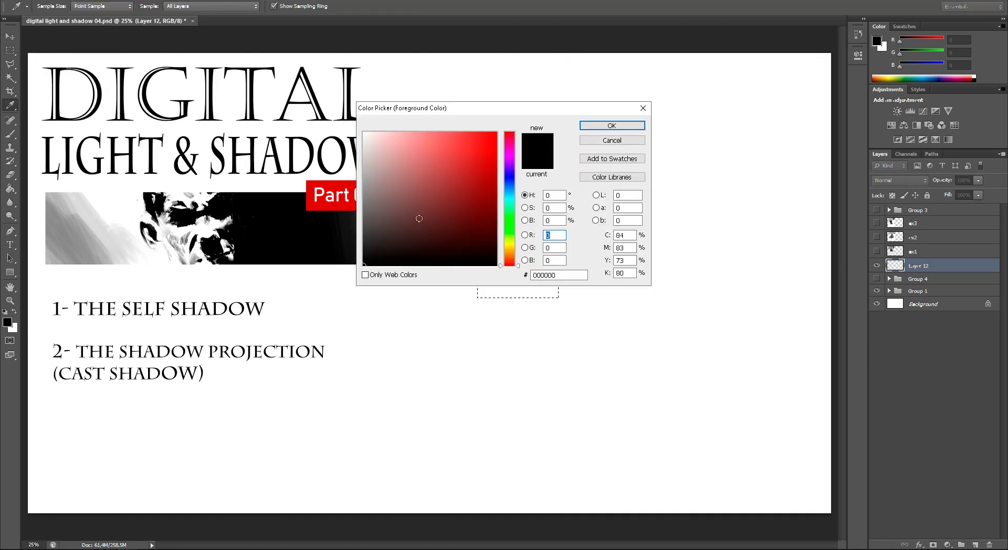
left_click(350, 250)
left_click_drag(349, 250, 336, 219)
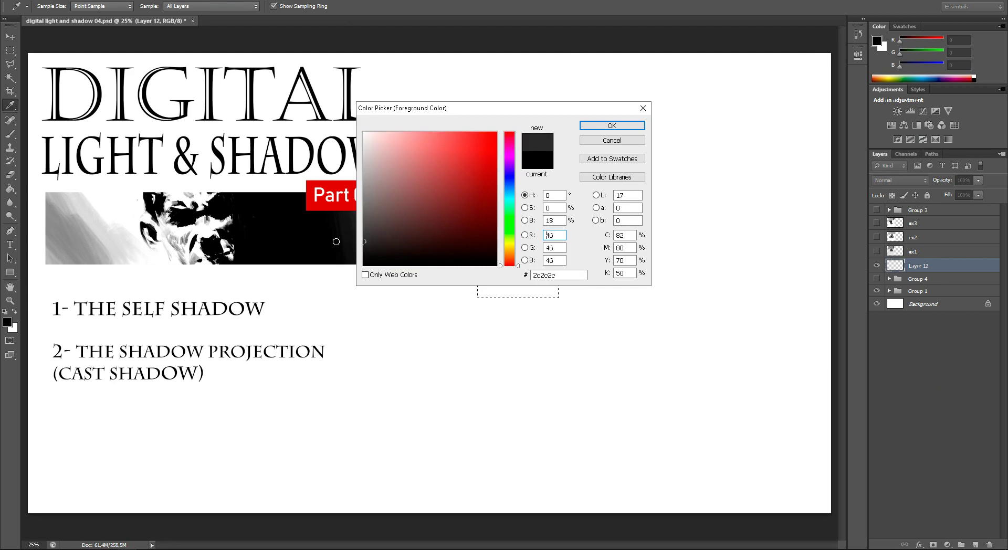
left_click(599, 126)
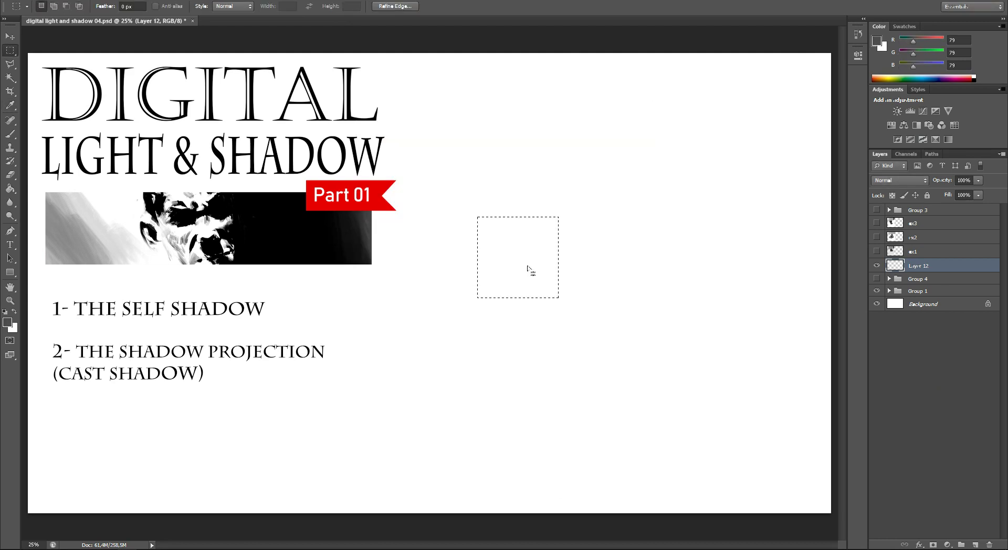
key("alt+BackSpace")
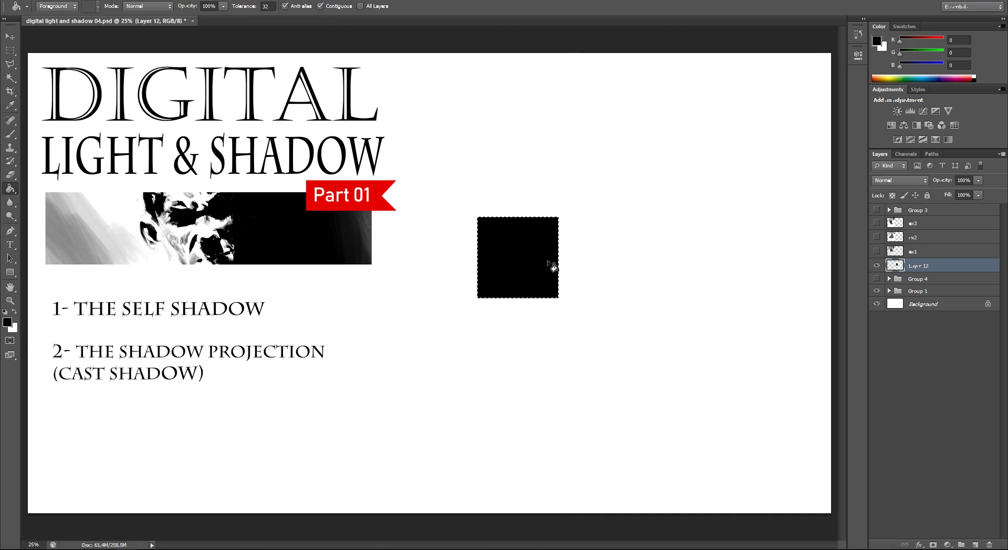
- Enlarge the black square and skew it into the cube's left face
key("v")
left_click_drag(558, 217, 595, 170)
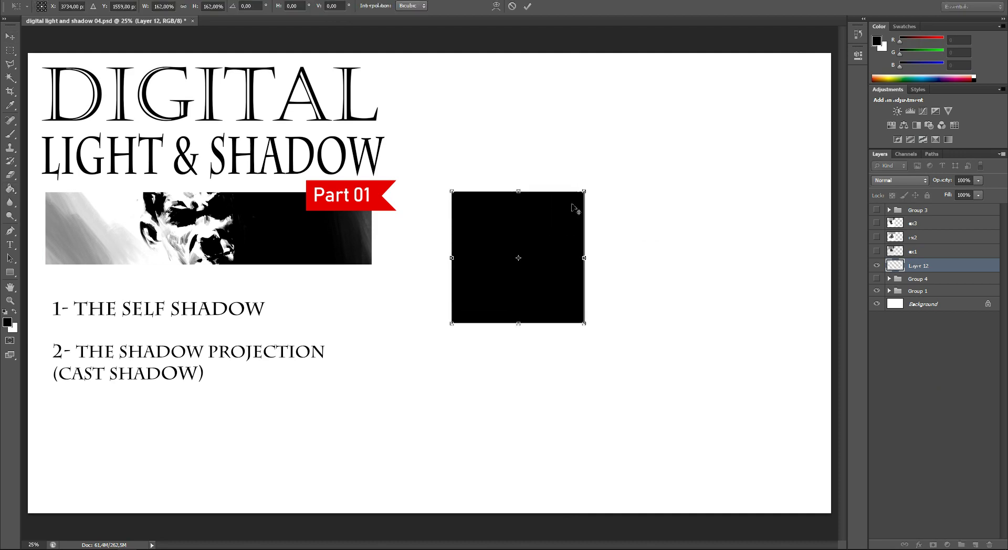
left_click_drag(598, 240, 578, 288)
key("Return")
- Duplicate the face, flip it horizontally onto the right side, and lighten it to grey
key("ctrl+j")
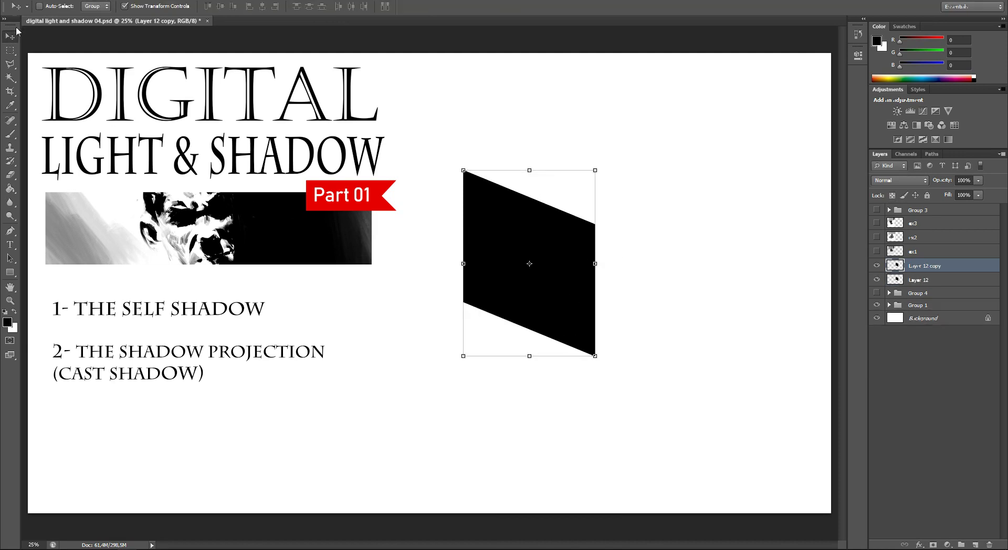
left_click(46, 0)
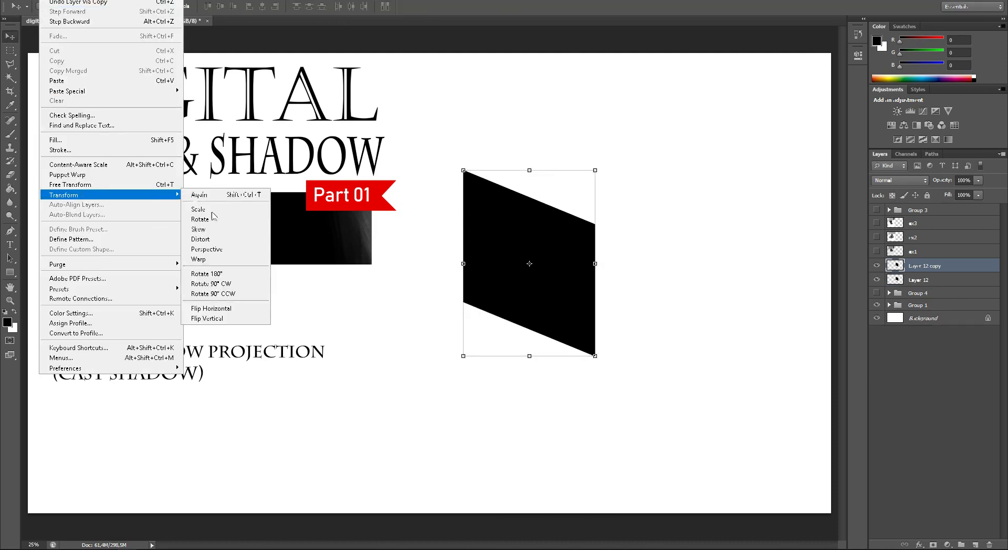
left_click(221, 308)
left_click_drag(500, 255, 645, 217)
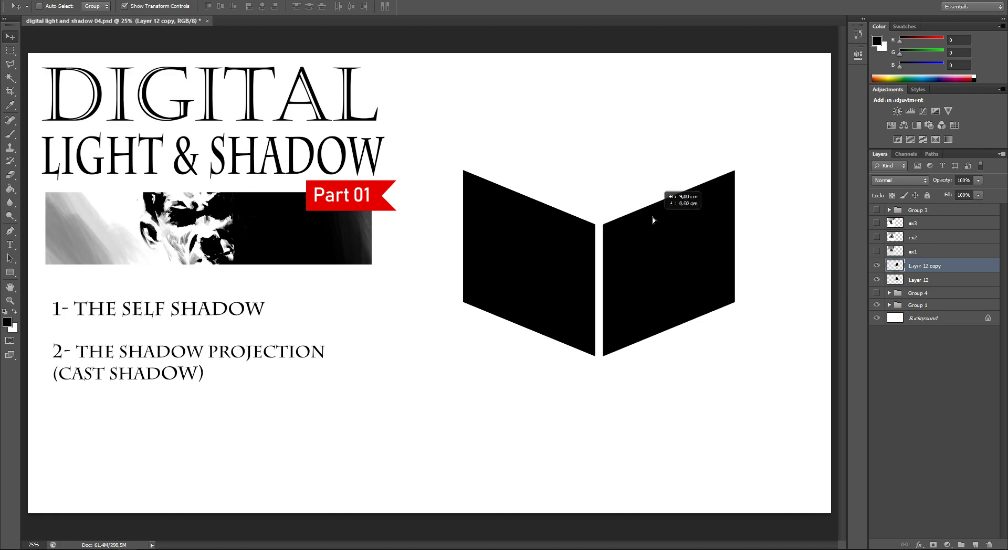
key("ctrl+u")
left_click_drag(680, 170, 705, 172)
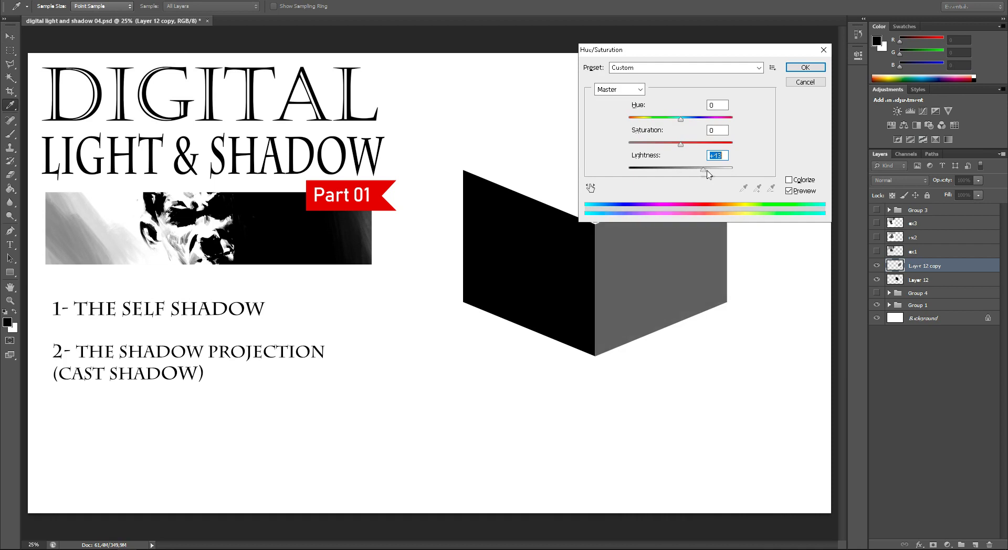
left_click(806, 68)
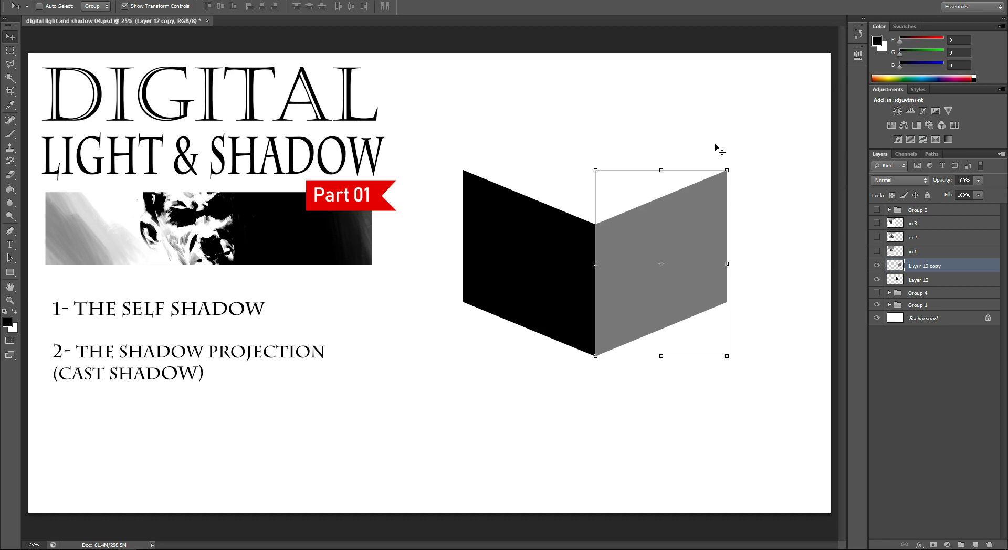
- Duplicate the grey face and rotate and distort it into the cube's top lid
key("ctrl+j")
key("ctrl+t")
mouse_move(742, 169)
left_mouse_down()
mouse_move(742, 309)
mouse_move(672, 200)
mouse_move(666, 146)
left_mouse_up()
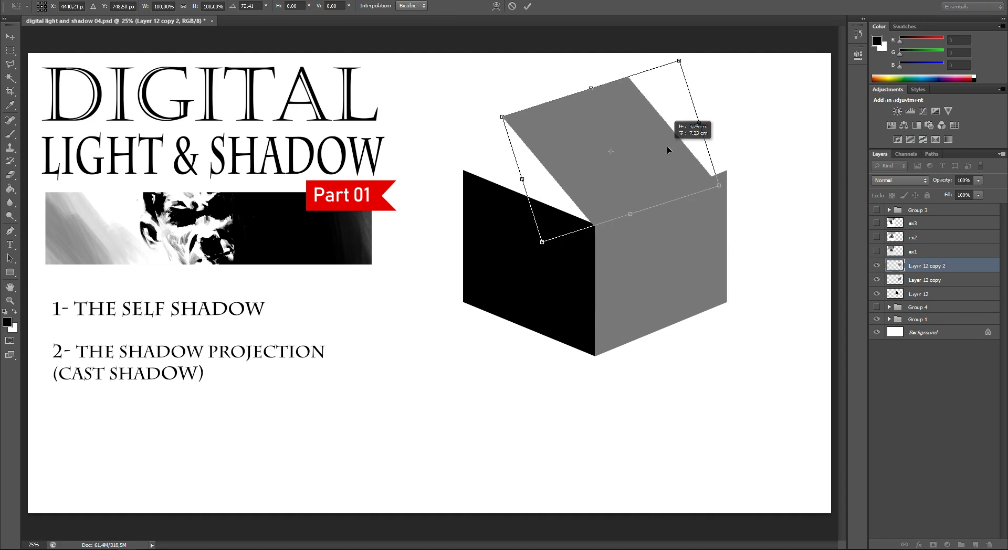
left_click_drag(718, 185, 731, 170)
left_click_drag(502, 116, 492, 110)
left_click_drag(541, 242, 528, 251)
left_click_drag(493, 109, 466, 170)
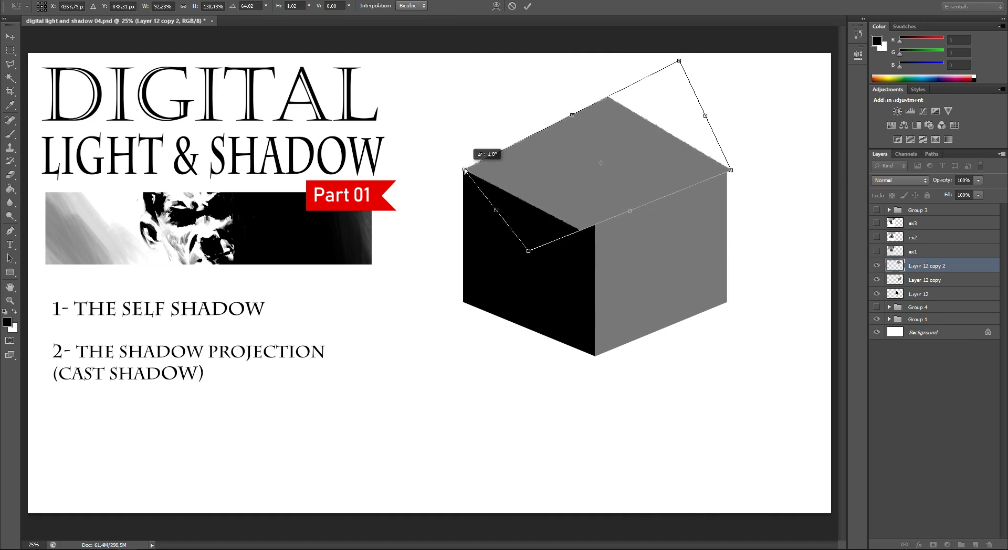
left_click_drag(528, 251, 547, 246)
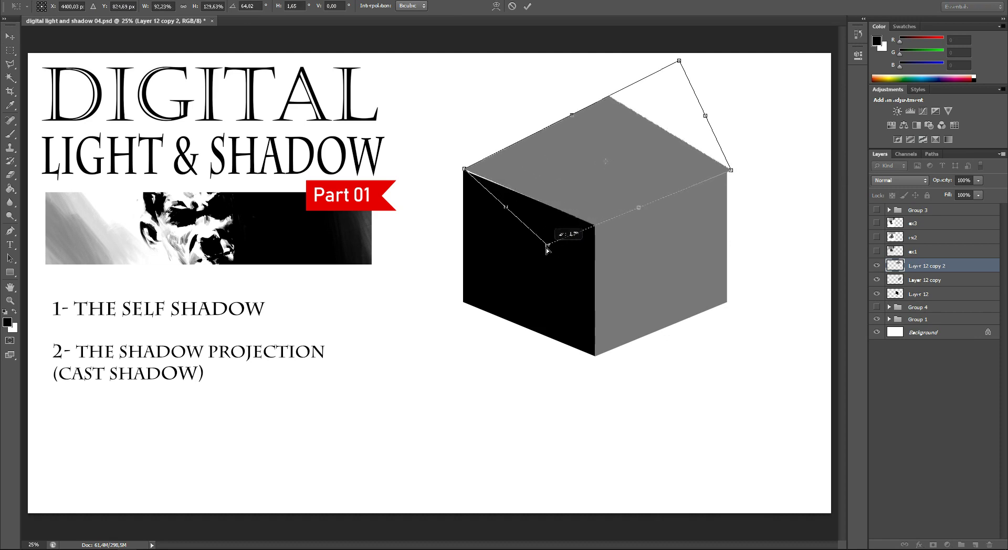
left_click_drag(679, 61, 652, 108)
left_click_drag(547, 244, 532, 251)
left_click_drag(464, 169, 462, 170)
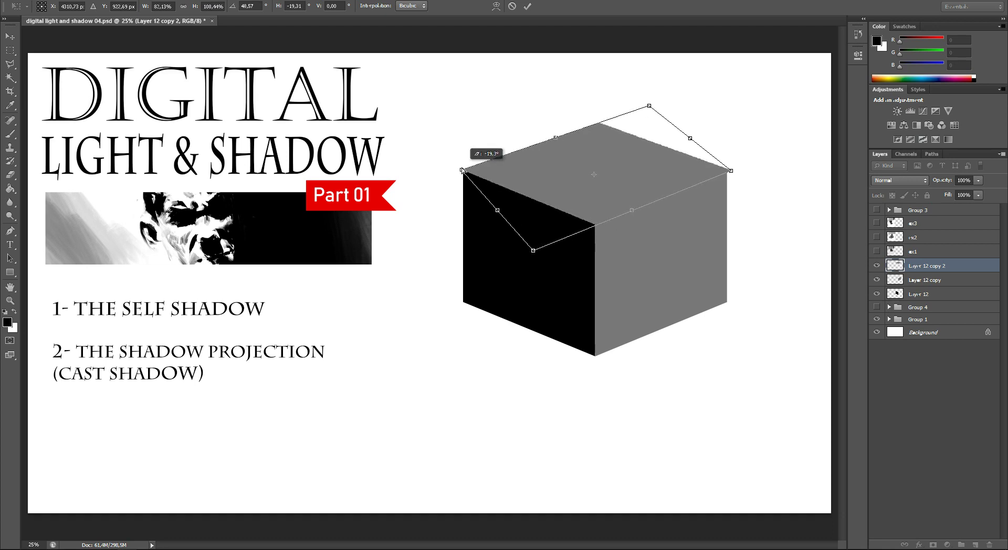
key("Return")
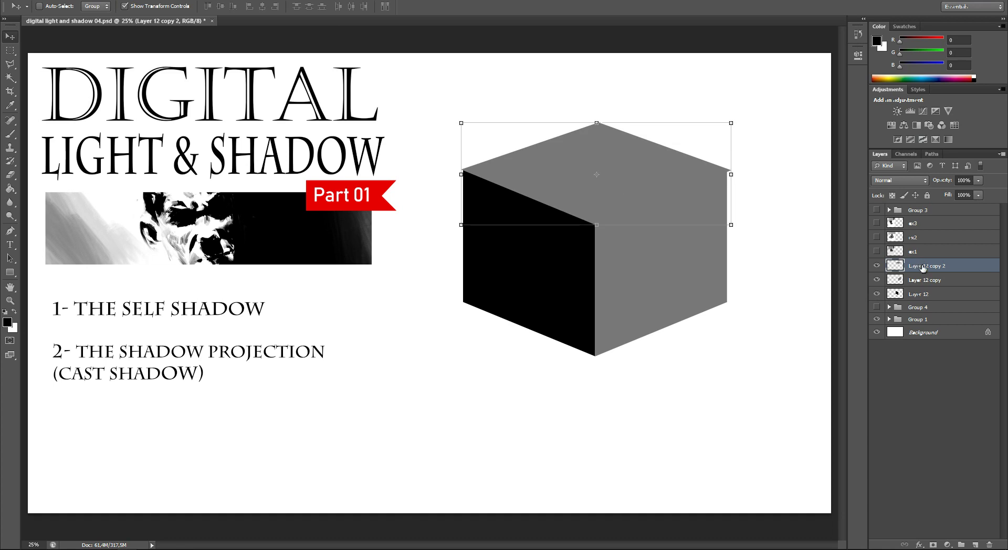
- Move the lid layer beneath the grey face layer and narrow its width slightly
left_click_drag(895, 265, 895, 287)
left_click_drag(724, 178, 723, 179)
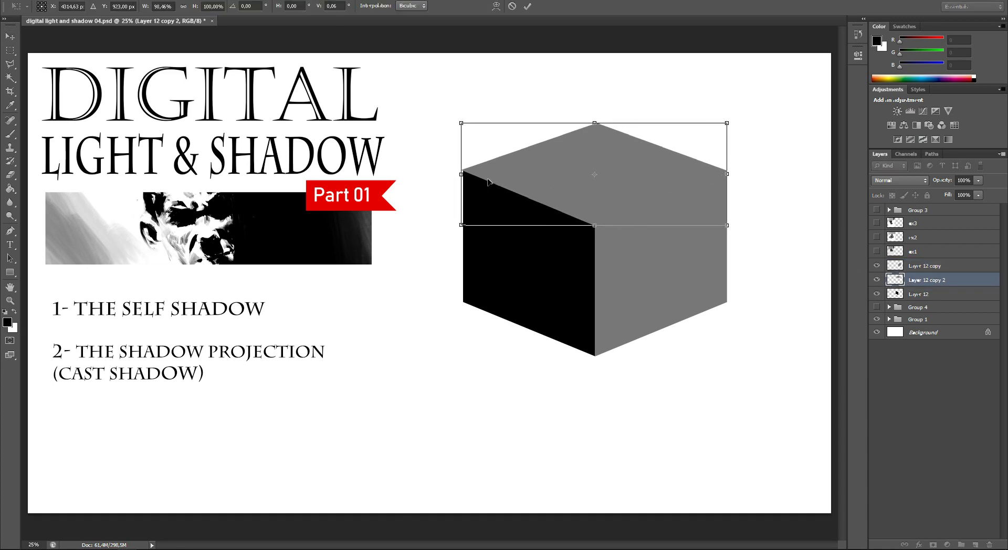
left_click_drag(462, 177, 462, 177)
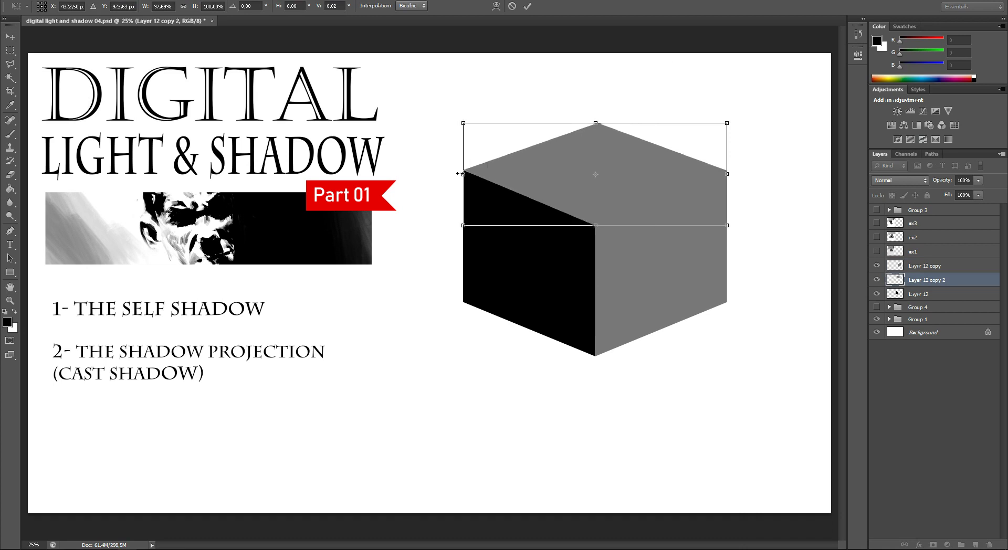
key("Return")
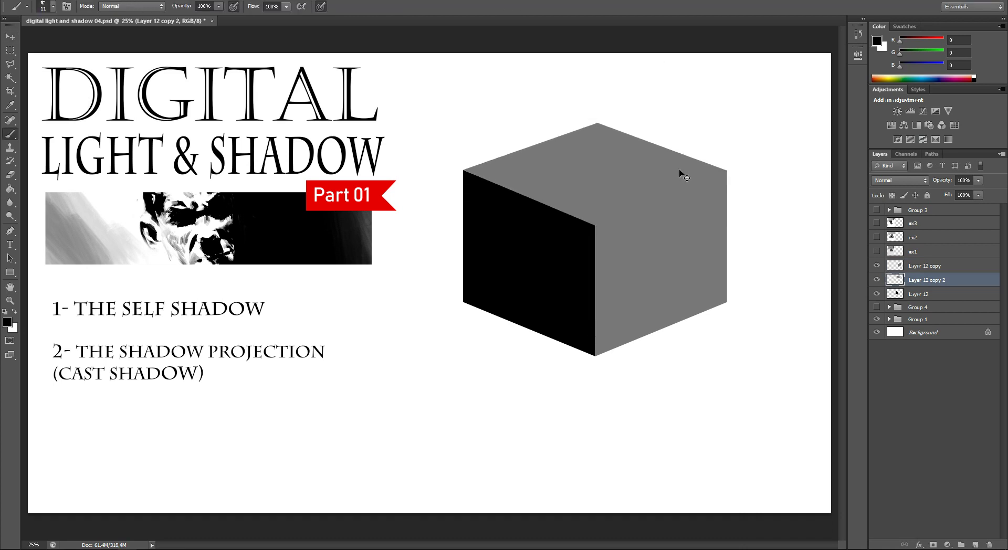
key("ctrl+u")
- Lighten the top face, merge the three faces into one layer, and brighten the cube
left_click_drag(686, 171, 701, 171)
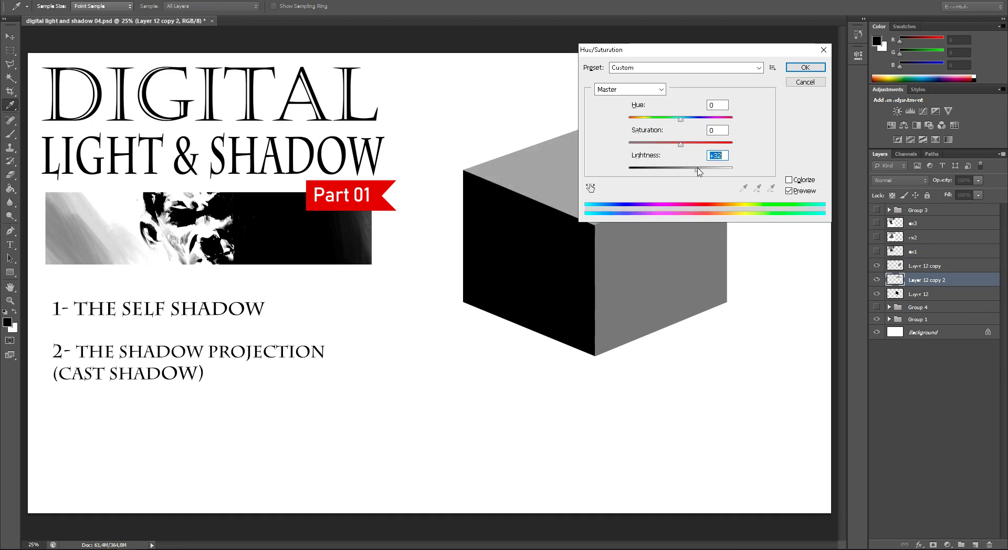
left_click(806, 67)
key("b")
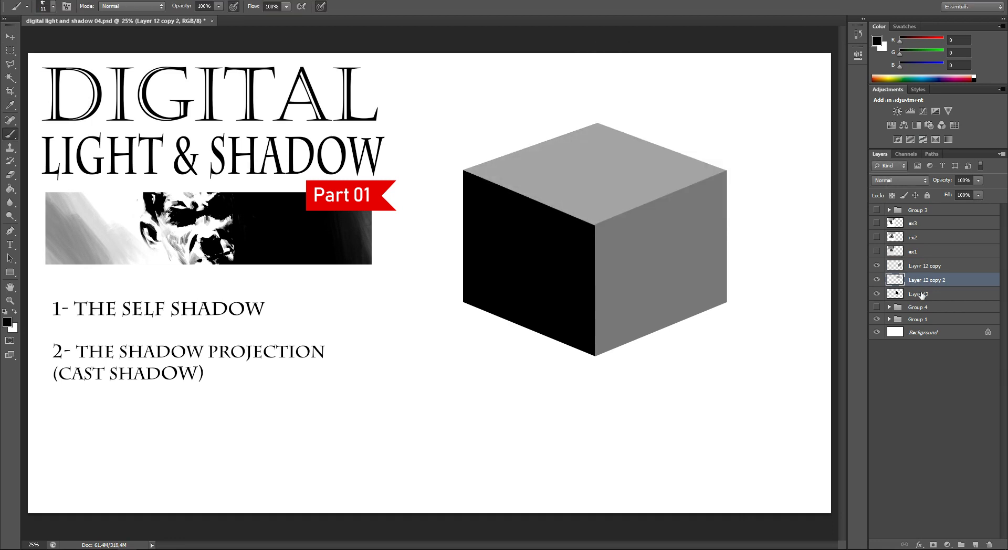
left_click(924, 294, "shift")
left_click(925, 267, "shift")
key("ctrl+e")
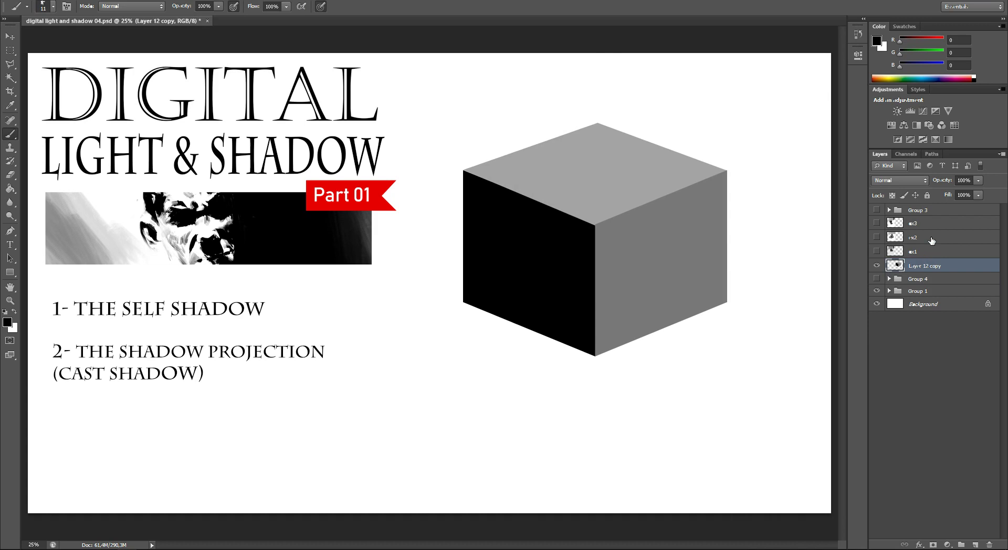
key("ctrl+u")
left_click_drag(680, 170, 693, 174)
key("Return")
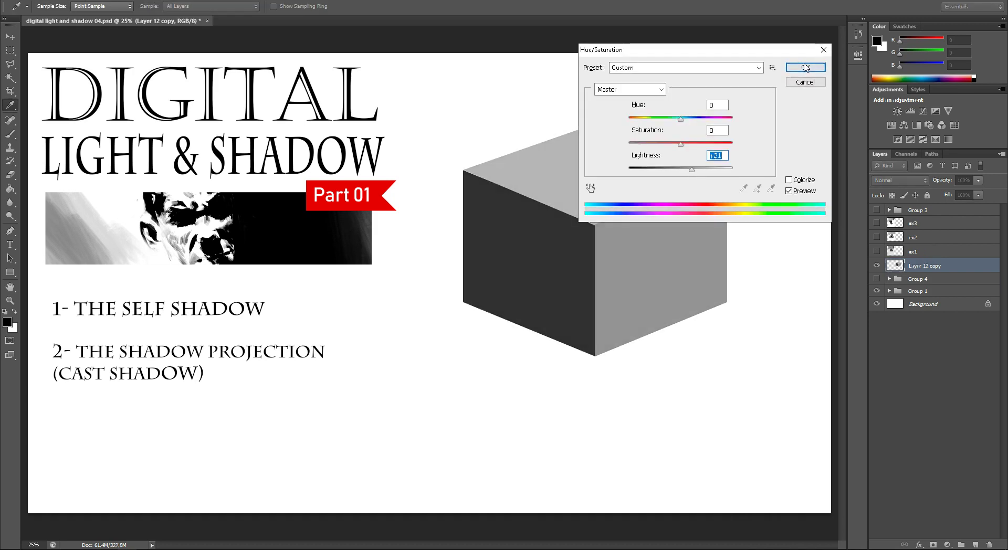
- Shift the cube left, scale it to about 69%, and add an empty layer above
key("v")
mouse_move(726, 240)
left_mouse_down()
mouse_move(690, 239)
mouse_move(630, 206)
left_mouse_up()
key("ctrl+t")
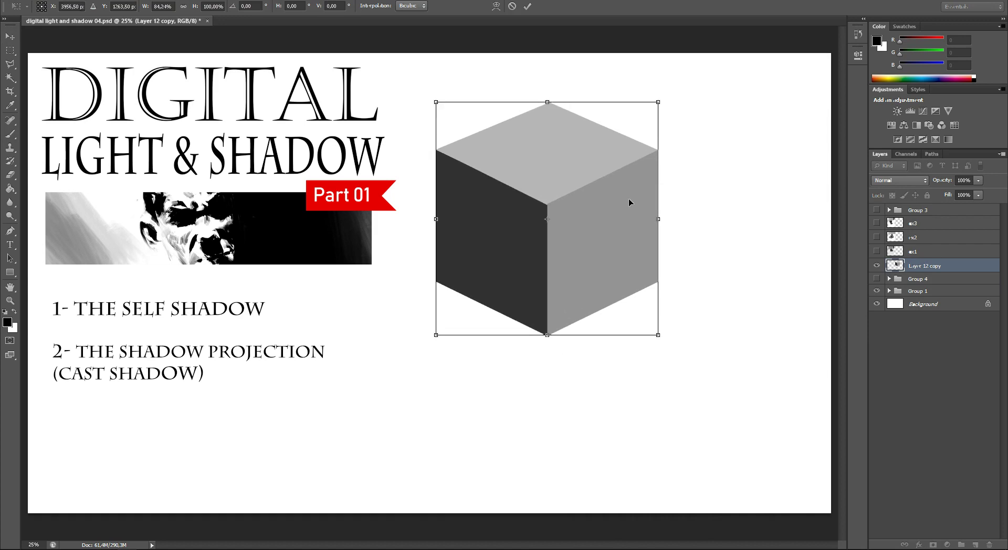
left_click_drag(659, 102, 553, 237)
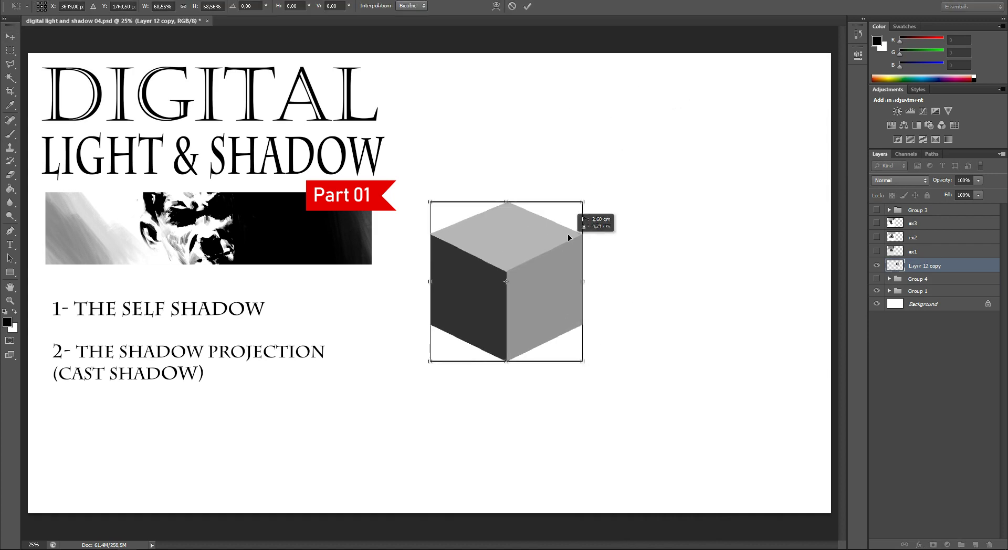
key("Return")
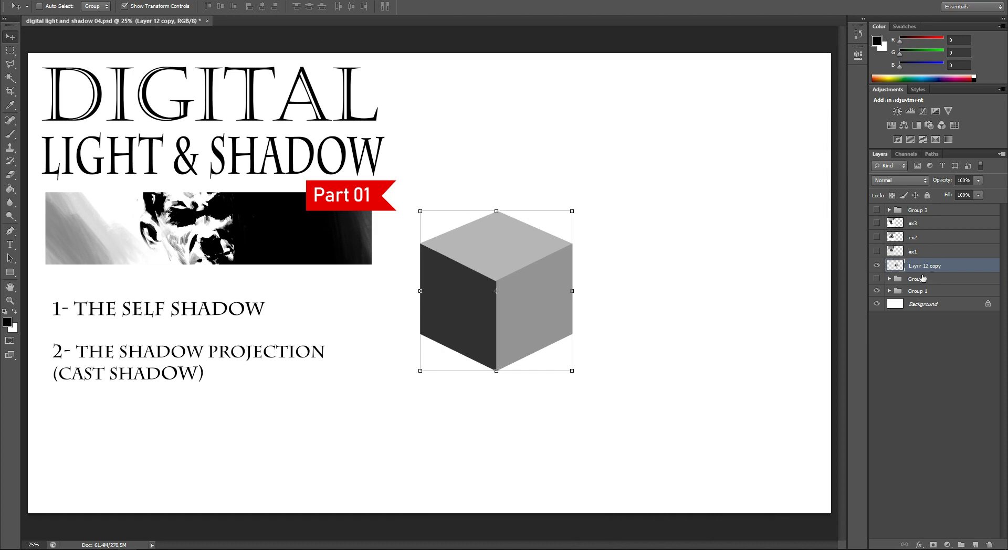
left_click(975, 544)
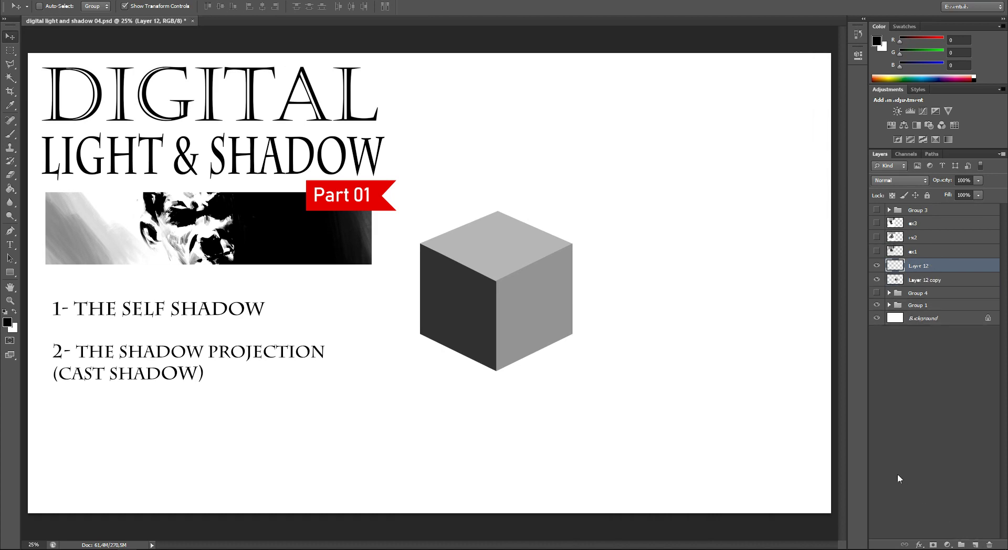
- Handwrite 'First Light Source' and draw the light symbol with rays
key("b")
left_click_drag(549, 84, 546, 96)
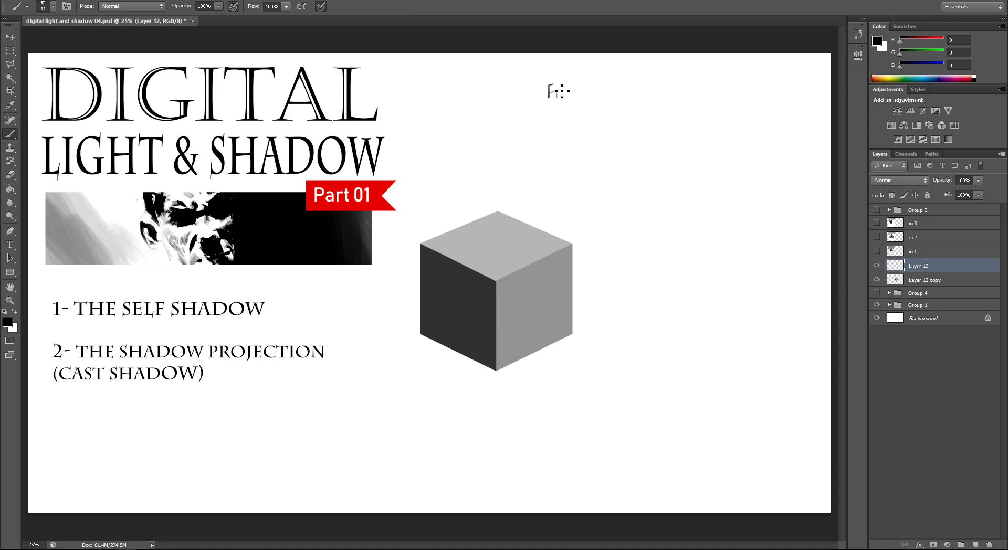
left_click_drag(610, 83, 621, 101)
mouse_move(629, 79)
left_mouse_down()
mouse_move(633, 95)
mouse_move(643, 83)
left_mouse_up()
mouse_move(640, 84)
left_mouse_down()
mouse_move(639, 94)
mouse_move(687, 85)
left_mouse_up()
mouse_move(692, 84)
left_mouse_down()
mouse_move(647, 165)
mouse_move(612, 189)
left_mouse_up()
key("ctrl+z")
left_click_drag(624, 180, 623, 194)
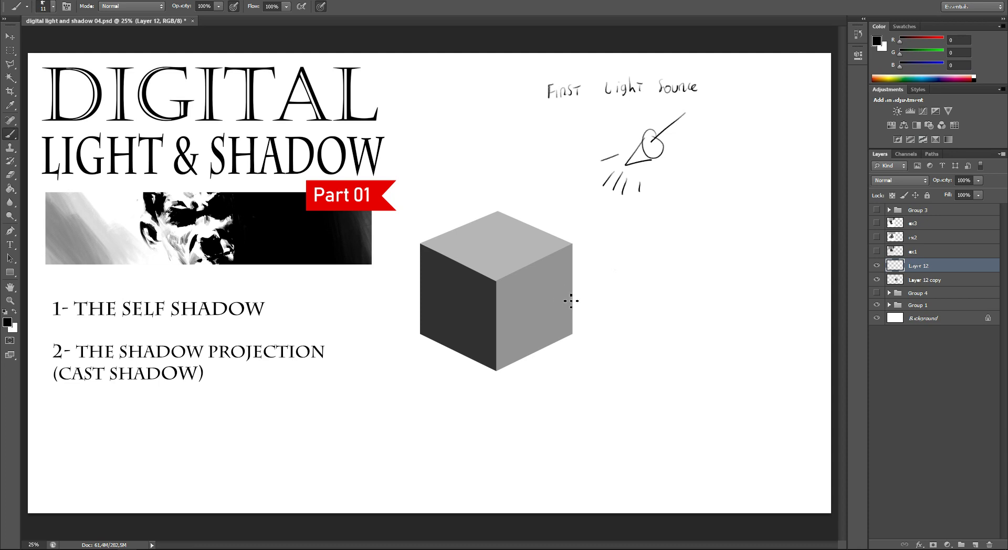
- Add a curved 'self shadow' callout and an 'edge' label at the cube's top-left edge
mouse_move(531, 307)
left_mouse_down()
mouse_move(604, 283)
mouse_move(632, 286)
left_mouse_up()
left_click_drag(629, 278, 656, 282)
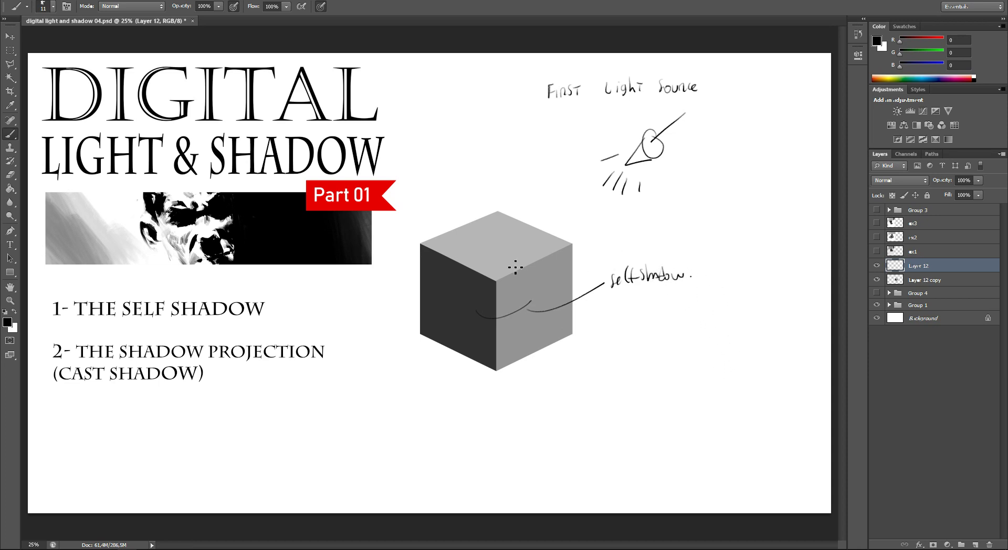
left_click_drag(414, 240, 414, 226)
left_click(447, 204)
left_click(921, 280, "shift")
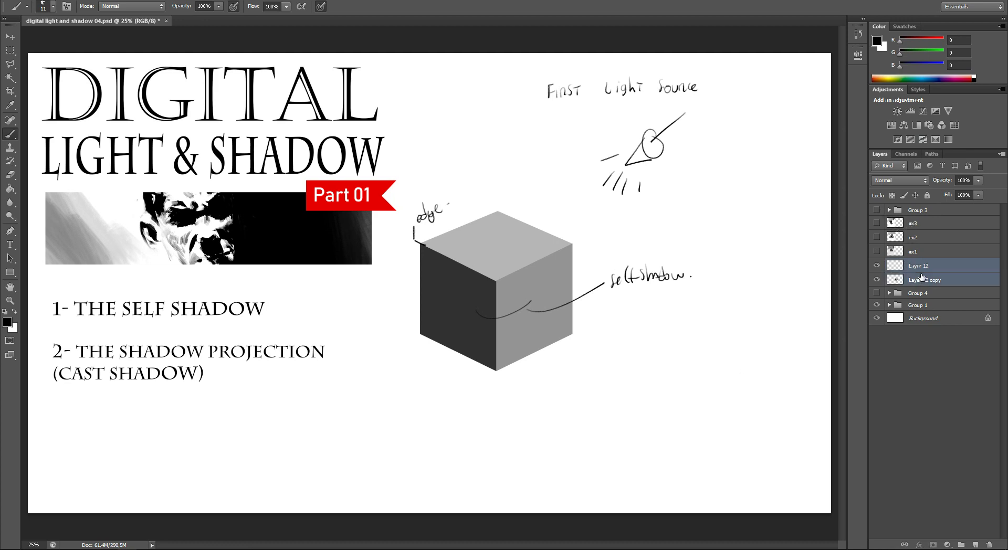
- Move the cube and its notes down and to the left on the slide
key("v")
left_click_drag(621, 257, 484, 400)
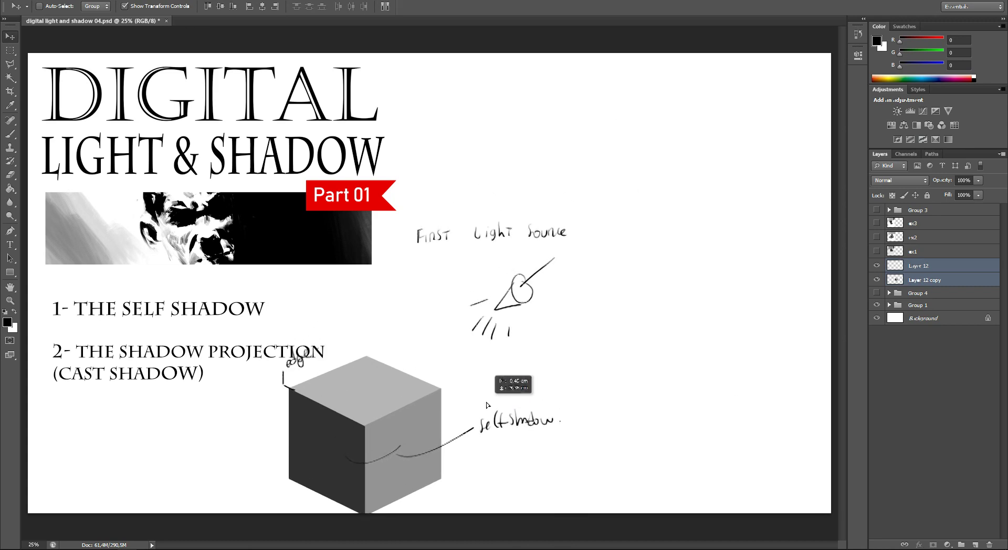
left_click_drag(418, 390, 453, 372)
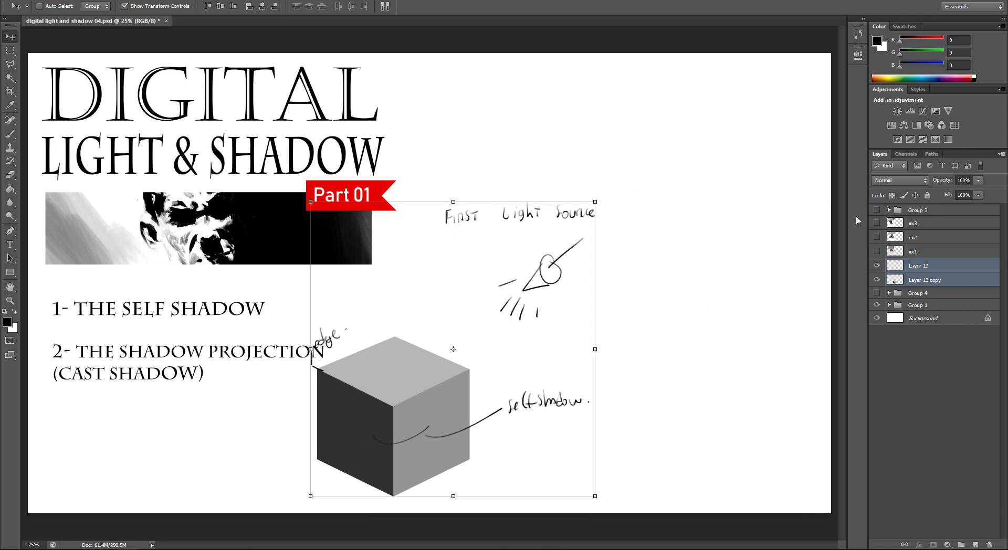
- Show Group 3, duplicate the top explanation text layer, and clear the copy's text
left_click(876, 210)
left_click(889, 210)
double_click(903, 224)
key("v")
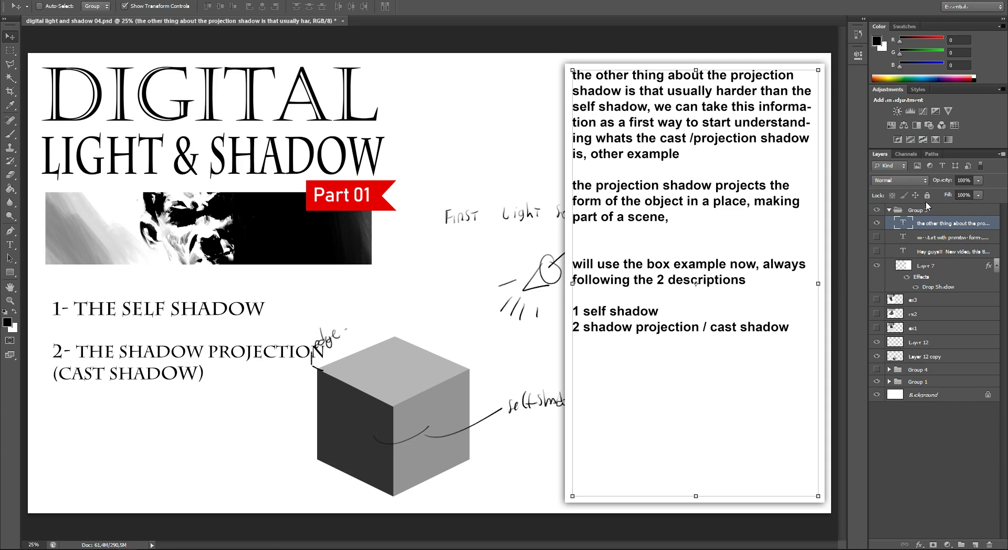
key("ctrl+j")
double_click(904, 225)
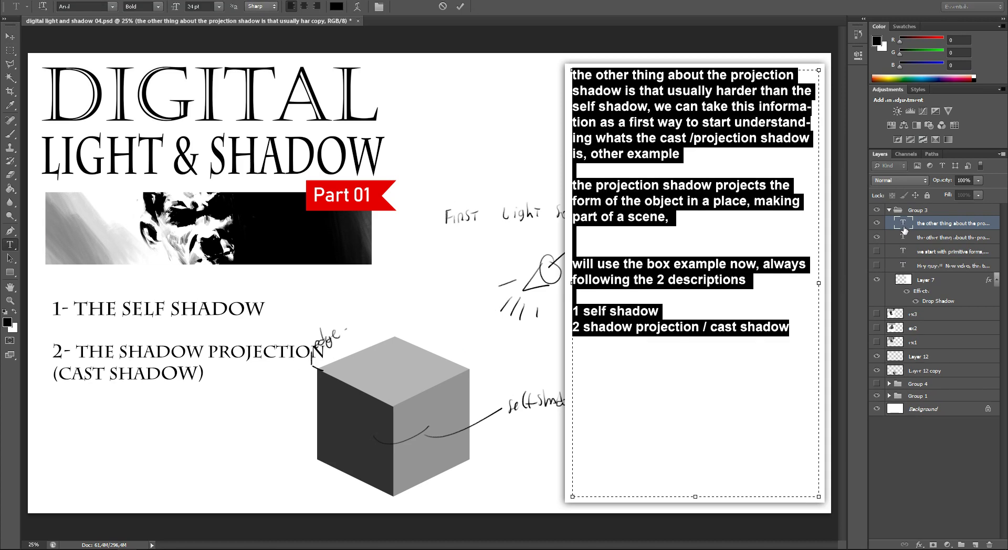
key("ctrl+a")
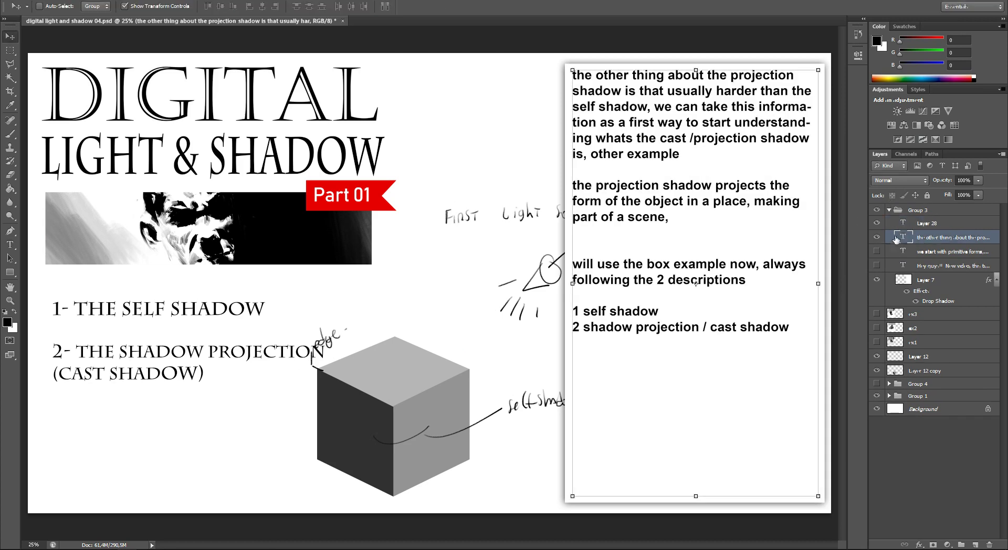
key("BackSpace")
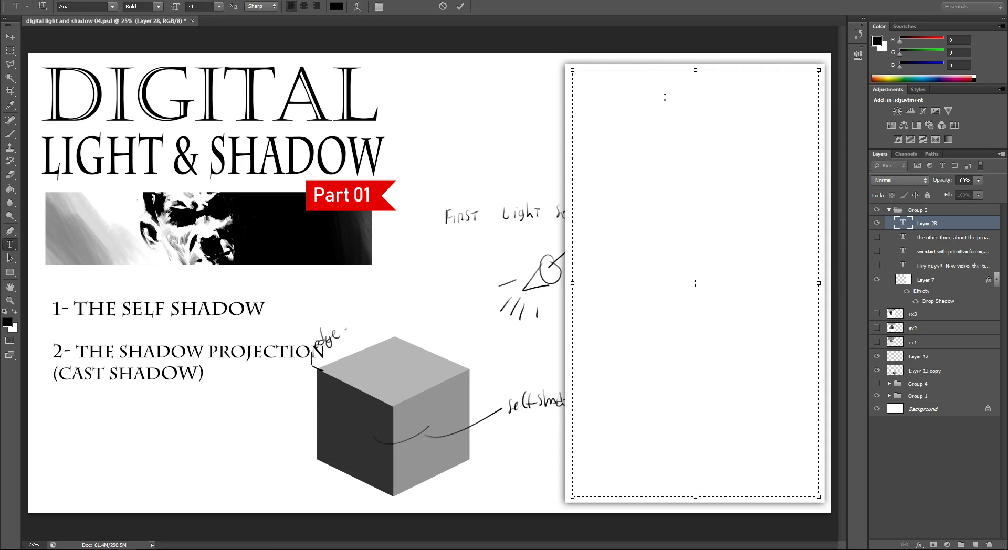
- Type that the cube's self shadow starts where the edge cuts the light area from the light
type("here we have the cube")
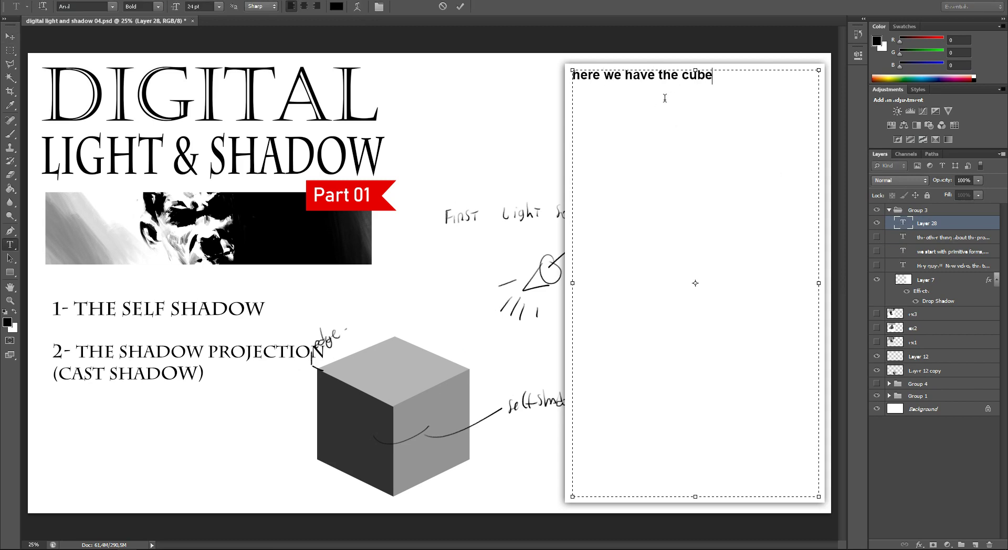
type("tha")
key("BackSpace")
type("e ")
type("self ")
type("shadow a")
type("ppears h")
type("ere too but ")
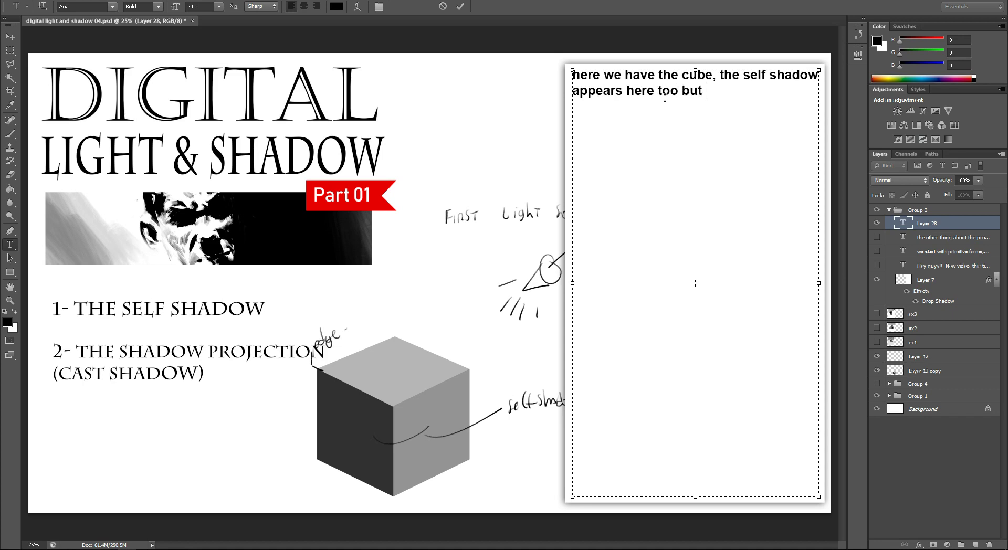
type("because of the ")
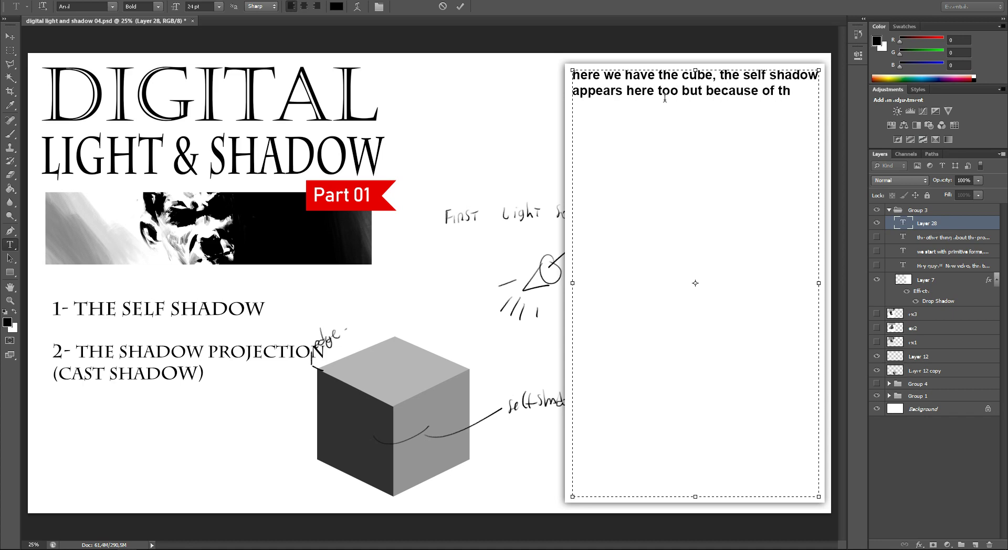
type("form of t")
type("he object ")
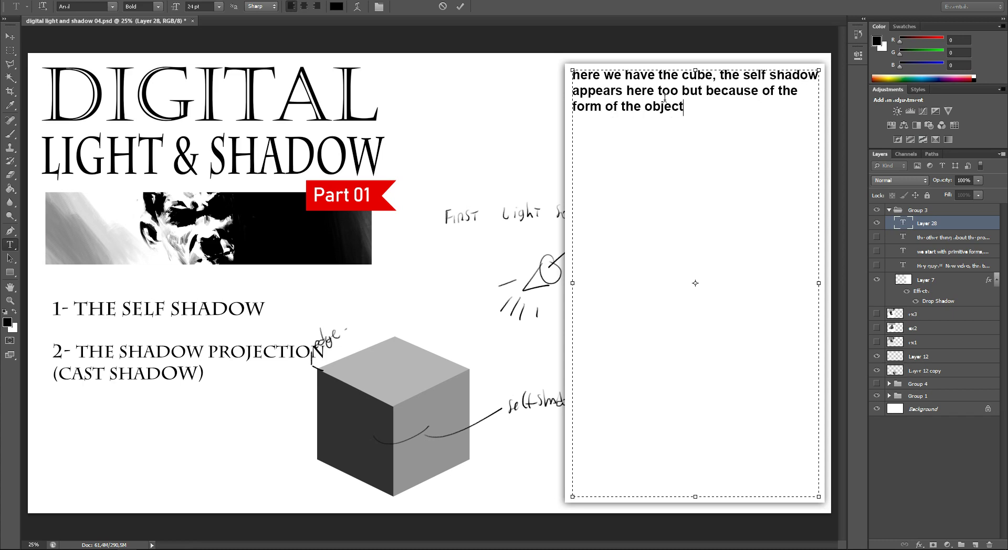
type("the shadow")
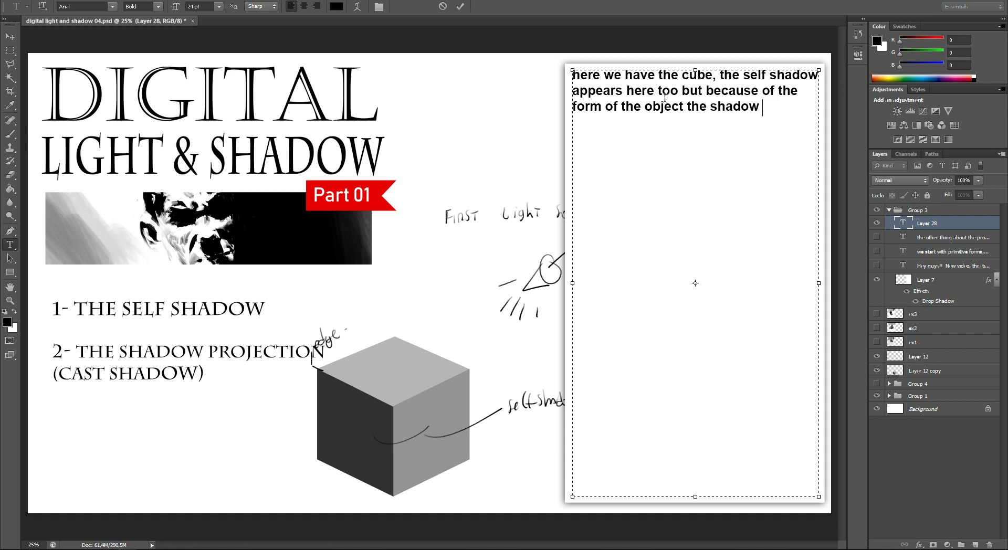
type("tarts")
type(" when the e")
type("dge")
type(" cut ")
type("the l")
type("ight ar")
type("e")
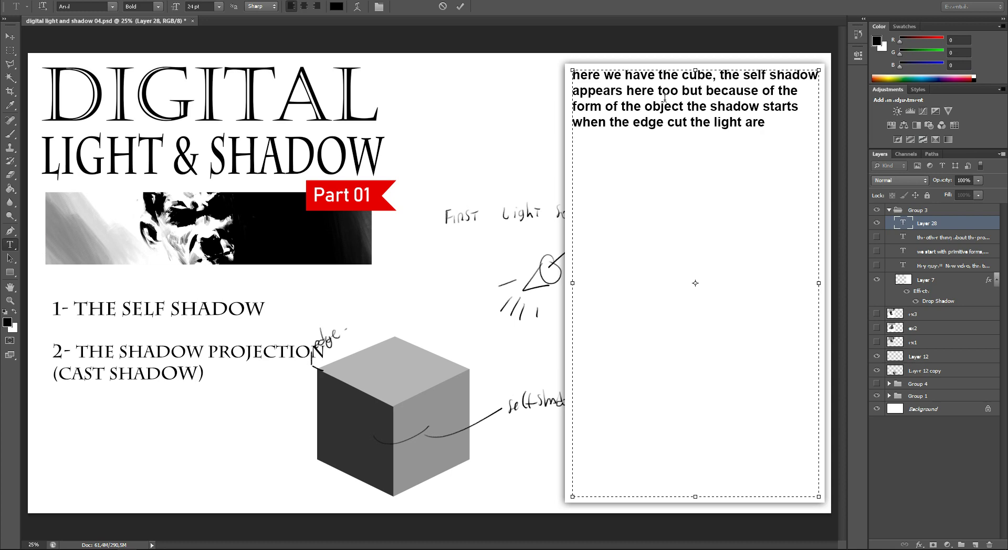
type("s")
key("BackSpace")
type("a")
type(" from the light, li")
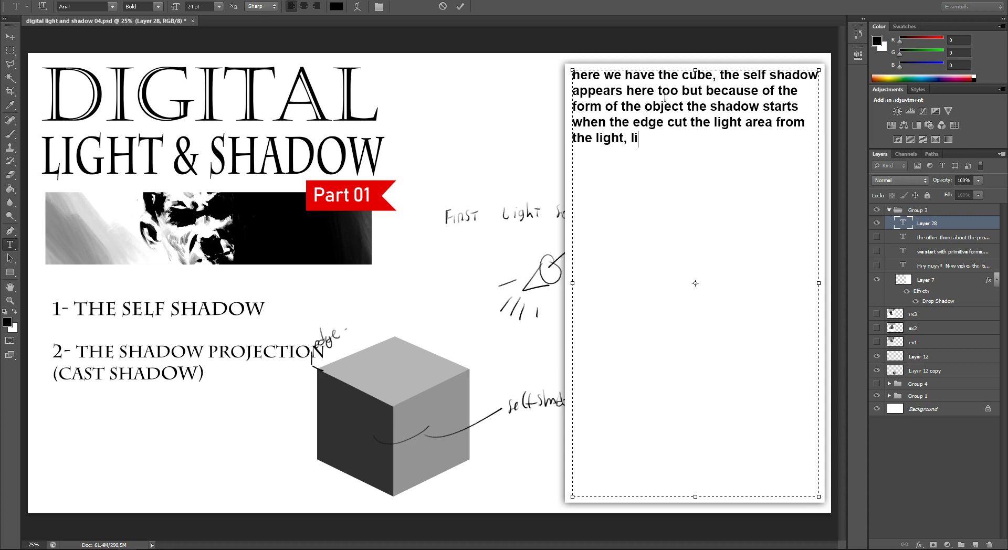
key("BackSpace")
- Type that the cube face in front of the light is lighter until the brightness stops at the edge
type("the face of the cube that")
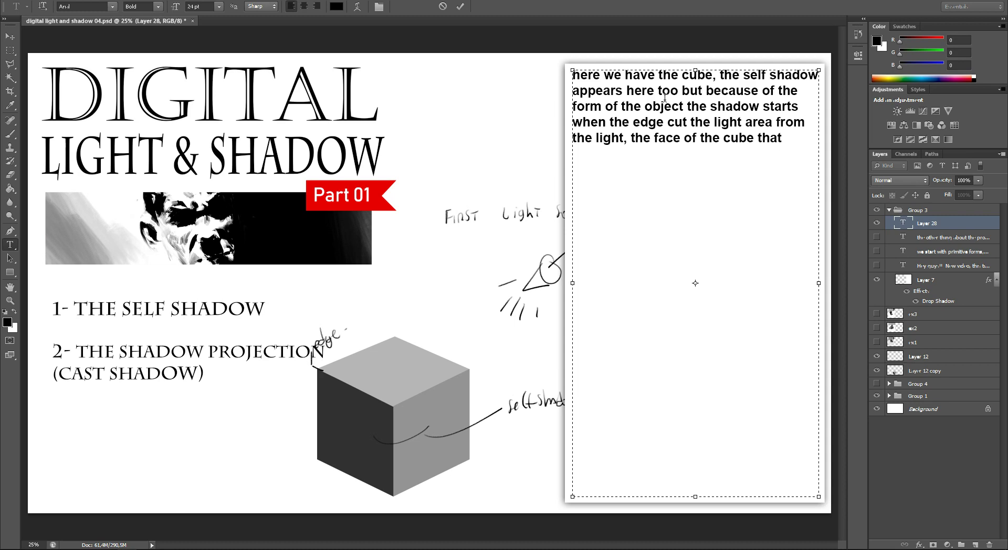
type("is in fron t of the light will be lighter, and as far")
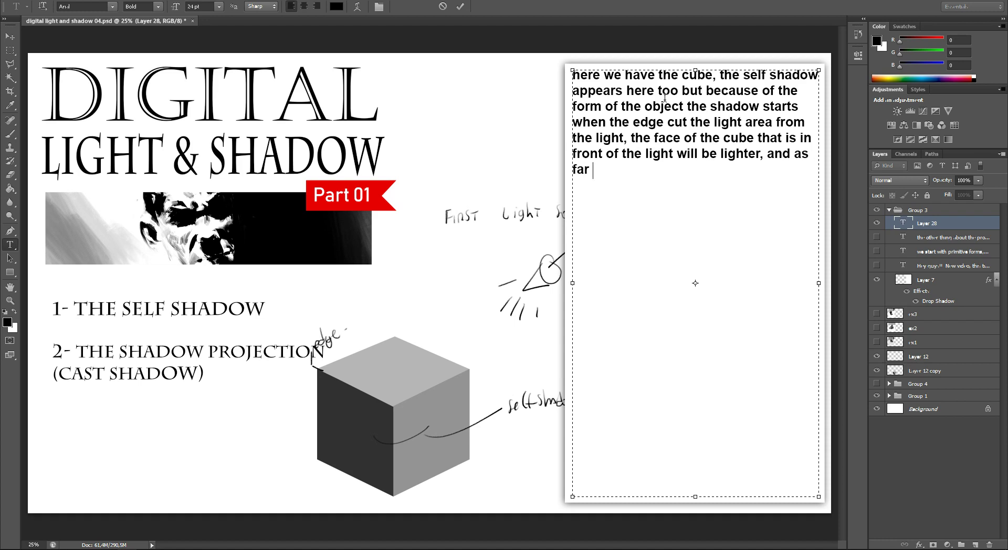
type(" as we")
key("BackSpace")
key("BackSpace")
key("BackSpace")
type("it goes ")
type("the ")
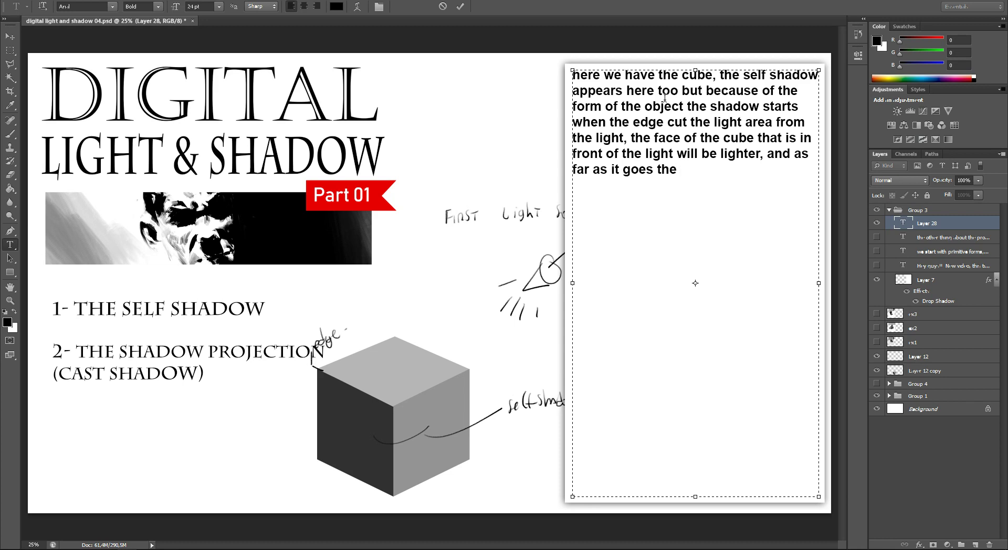
type("ares l")
key("BackSpace")
key("BackSpace")
type("brighter stops because ")
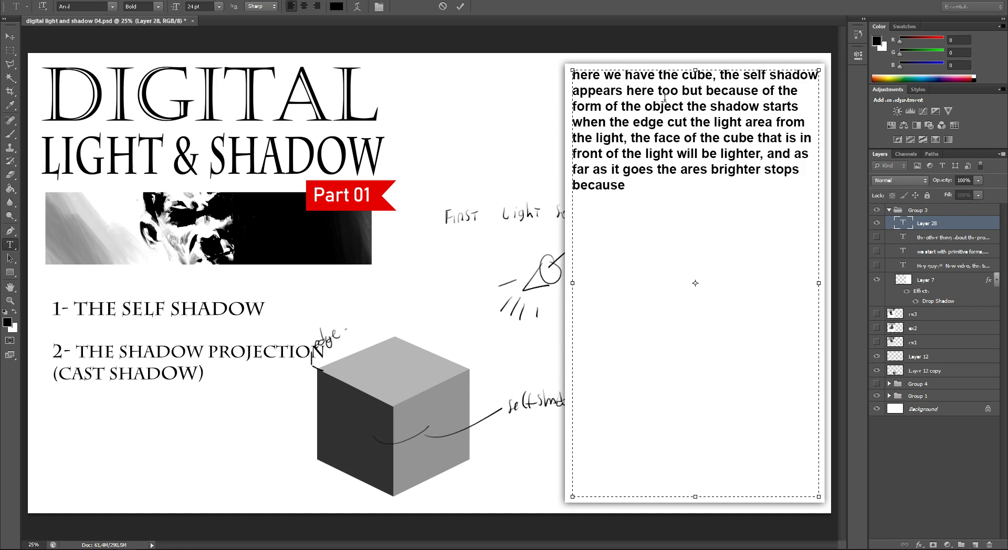
type("the")
type(" edge")
- Add that the edge turns in another direction, then start describing the other face's edge
type("start")
type(" wi")
type("th")
type(" another direction,")
type(" a")
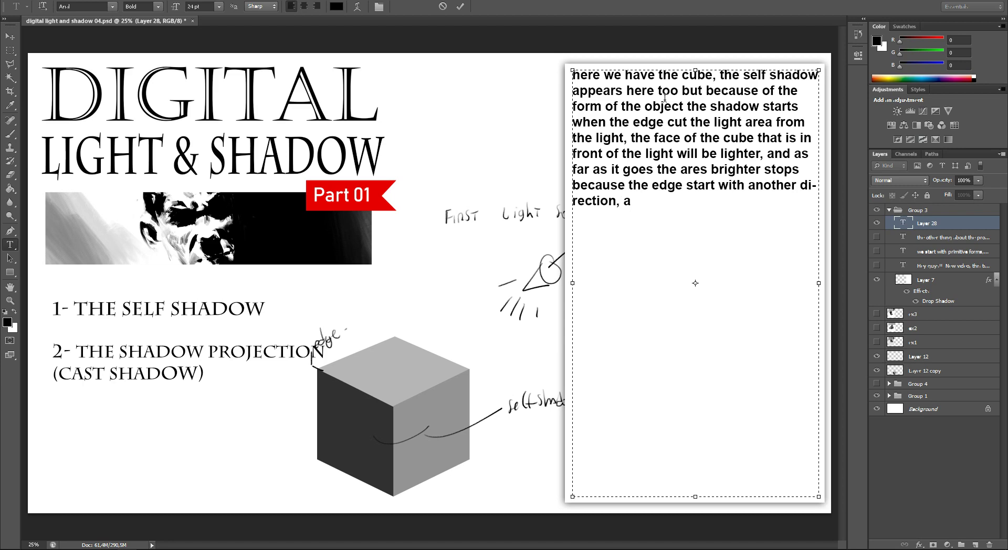
key("BackSpace")
type("and this")
key("BackSpace")
key("BackSpace")
type("e face othe the other")
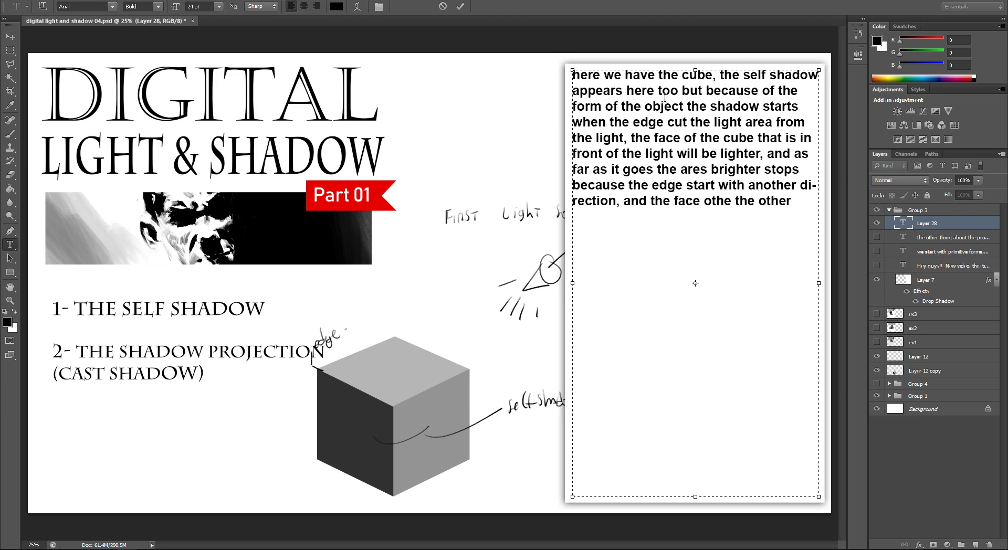
key("BackSpace")
key("BackSpace")
key("BackSpace")
key("BackSpace")
key("BackSpace")
key("BackSpace")
type("edge")
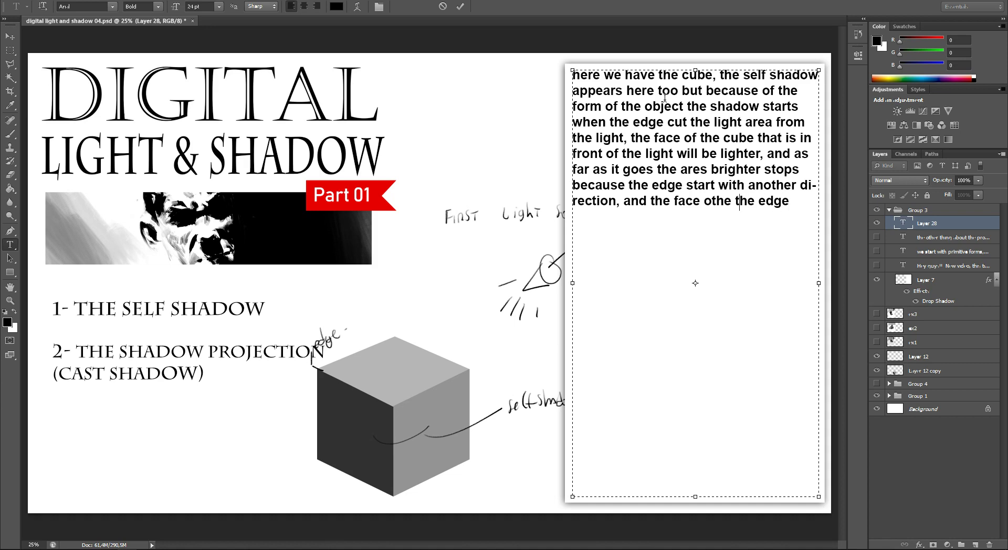
- Continue the paragraph with 'is in a shadow area so you fill with the shadow, that's why…', fixing typos
key("BackSpace")
key("BackSpace")
key("BackSpace")
type("f")
key("Right")
key("Right")
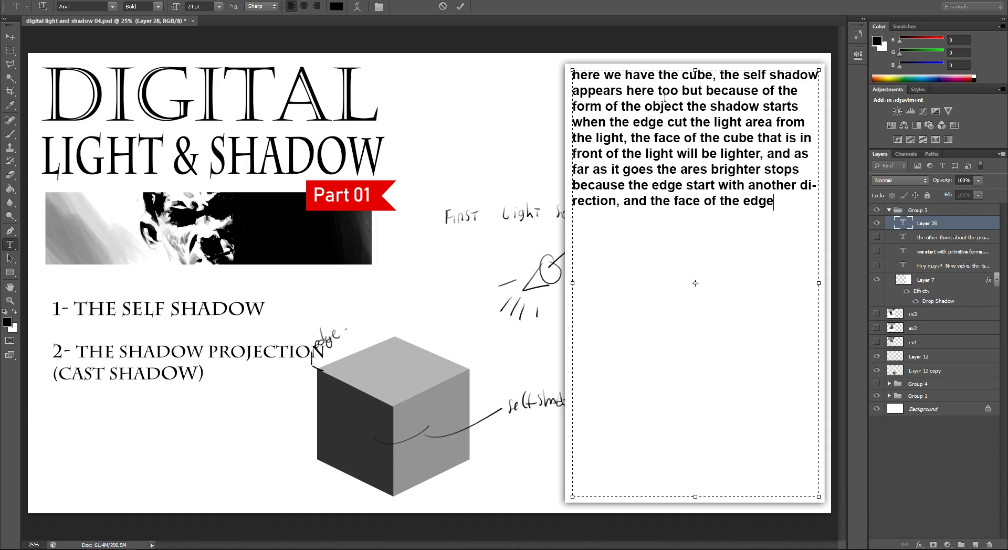
type("is")
type(" in a")
type(" shadow ar ")
type("a")
type("so")
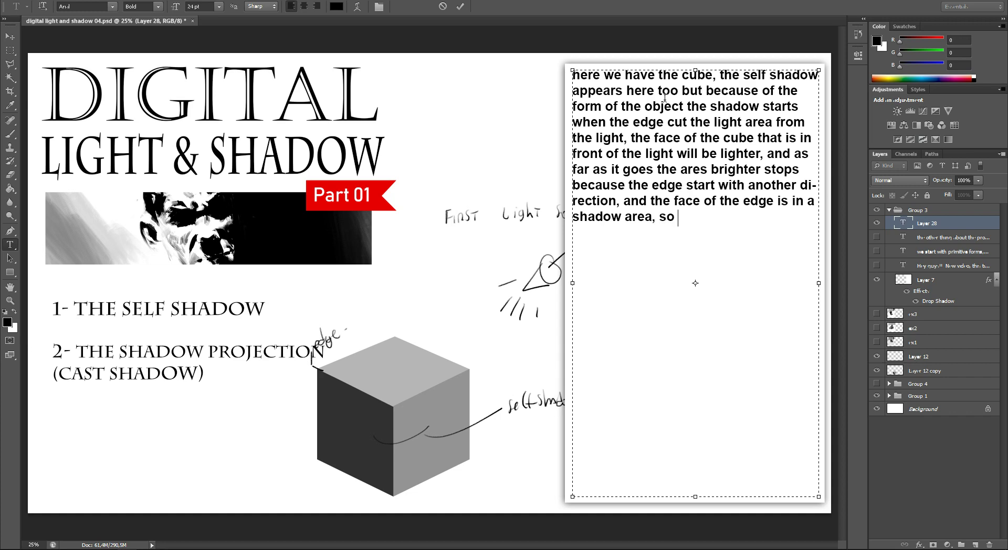
key("BackSpace")
key("BackSpace")
key("BackSpace")
type("you fill with the shadow,")
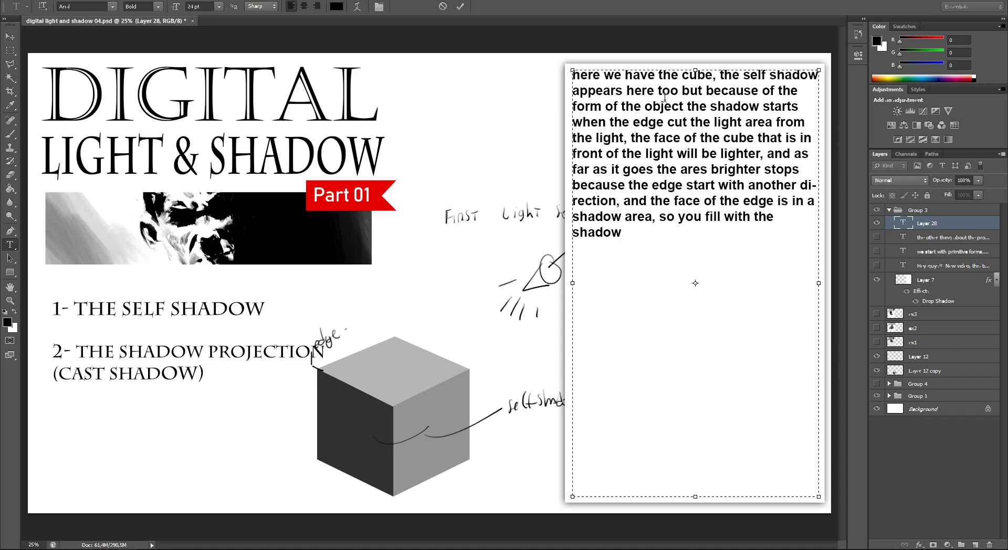
type(" thas")
key("BackSpace")
type("ts whywhen we see a box w e can")
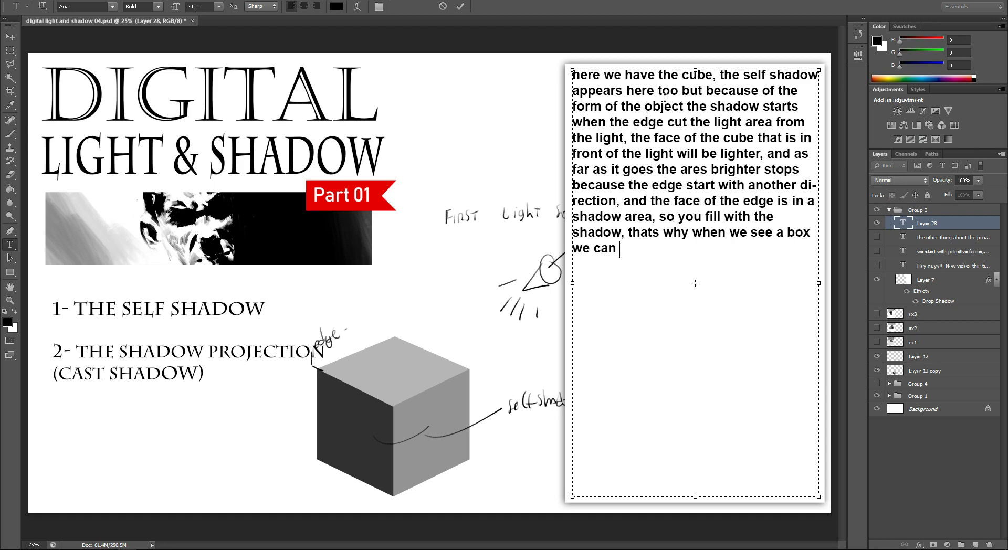
type("realy")
key("BackSpace")
- Add 'see a box and not a circle, because of', correcting the misspelled 'because'
type("ly see a box and not a circle")
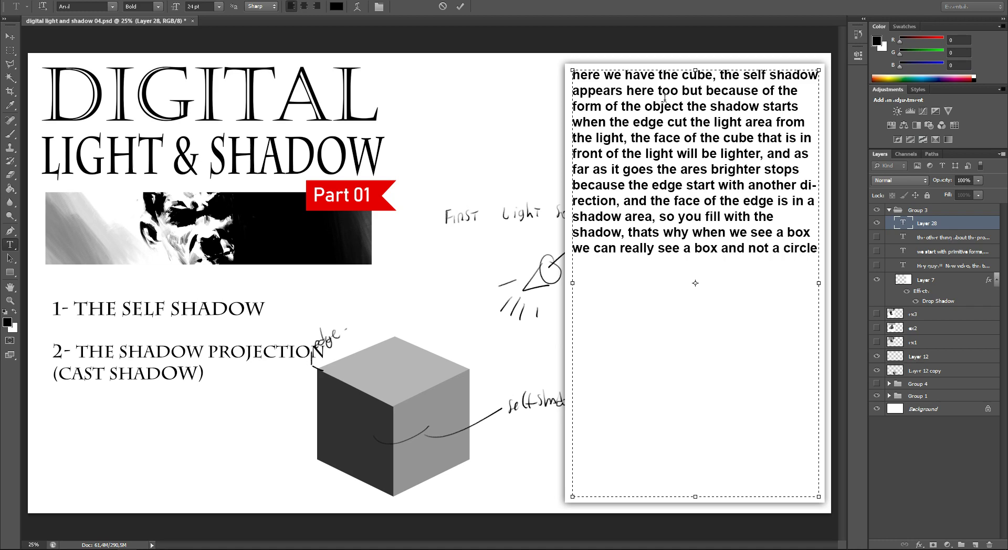
type(", beacusae")
key("BackSpace")
key("BackSpace")
key("BackSpace")
key("BackSpace")
type("ause")
key("BackSpace")
key("BackSpace")
key("Left")
key("Delete")
key("BackSpace")
key("BackSpace")
key("BackSpace")
type("cause ")
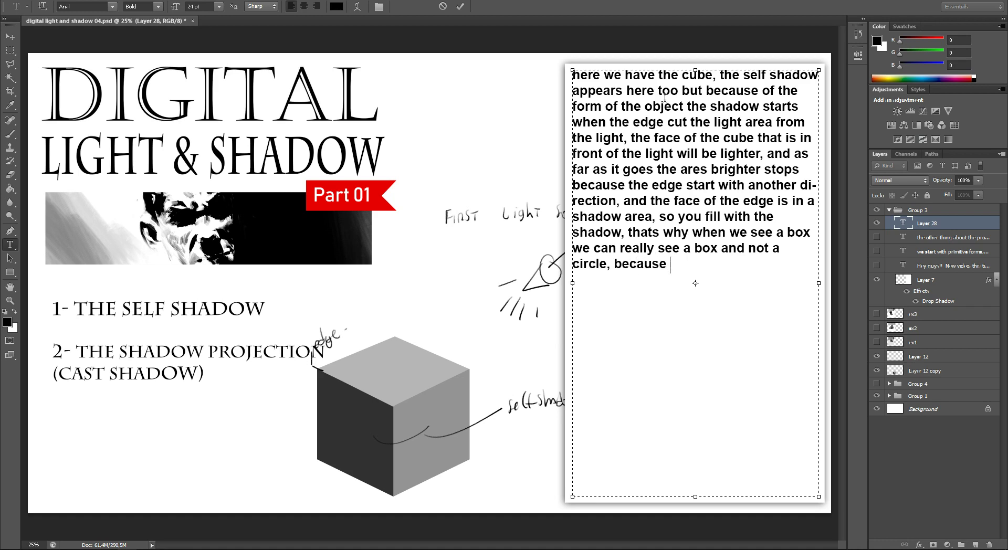
type("opg")
key("BackSpace")
key("BackSpace")
- Finish with 'how the self shadows appear… and so ... the form and volum of it;'
key("BackSpace")
type("og")
key("BackSpace")
type("f ")
type("how the")
type(" sel")
type("shadows appears on the object reflect t he")
key("BackSpace")
key("BackSpace")
key("BackSpace")
type("how")
key("BackSpace")
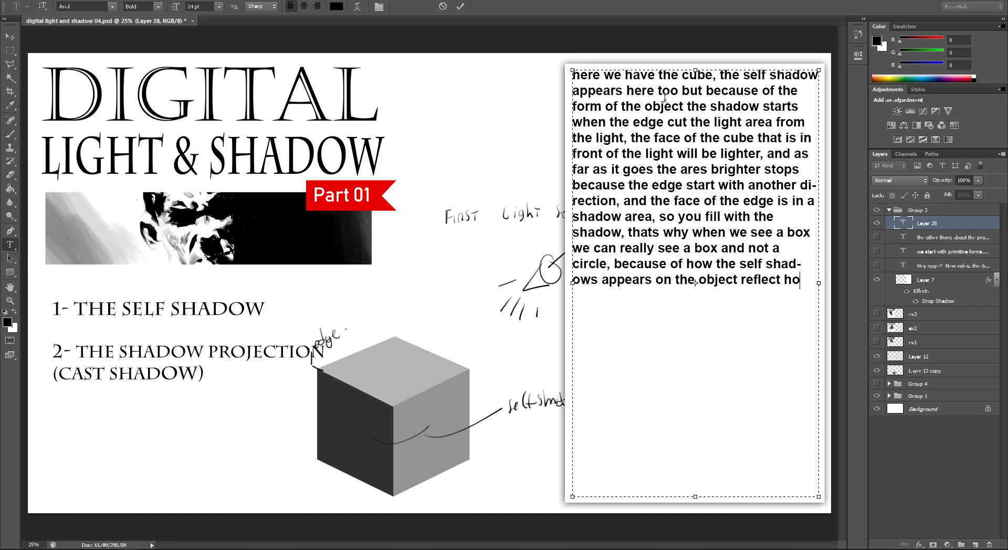
type("w we can see,")
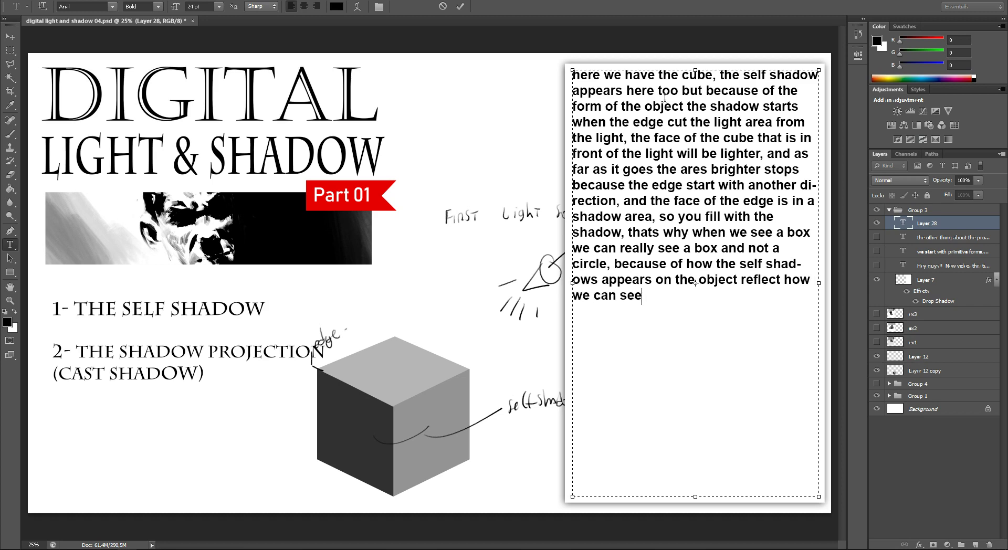
type(" and so ")
type("the")
key("BackSpace")
key("BackSpace")
key("BackSpace")
key("BackSpace")
type("... ")
type("the form and volum of it")
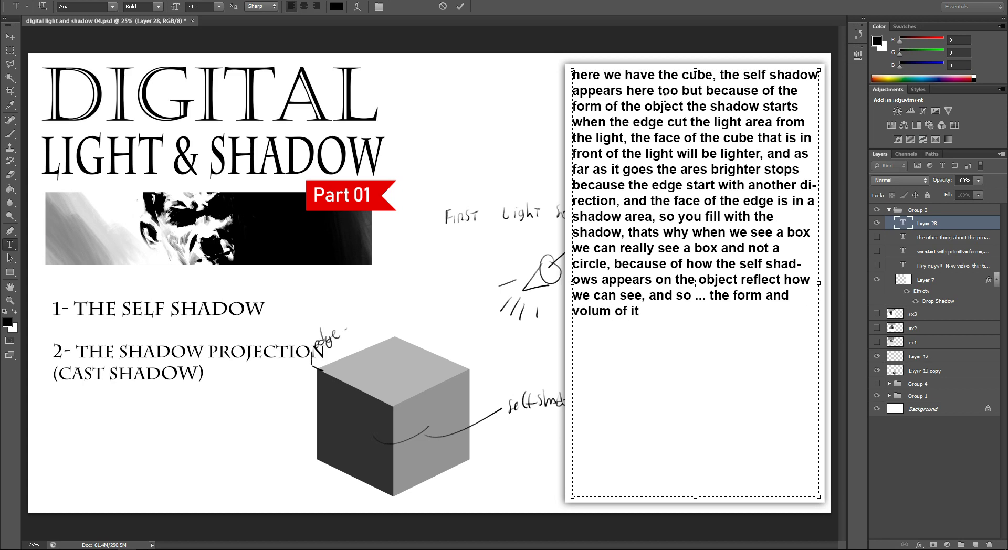
type(";")
- Commit the text, hide Group 3, and move the cube sketch up and to the right
key("ctrl+Return")
key("v")
left_click(888, 210)
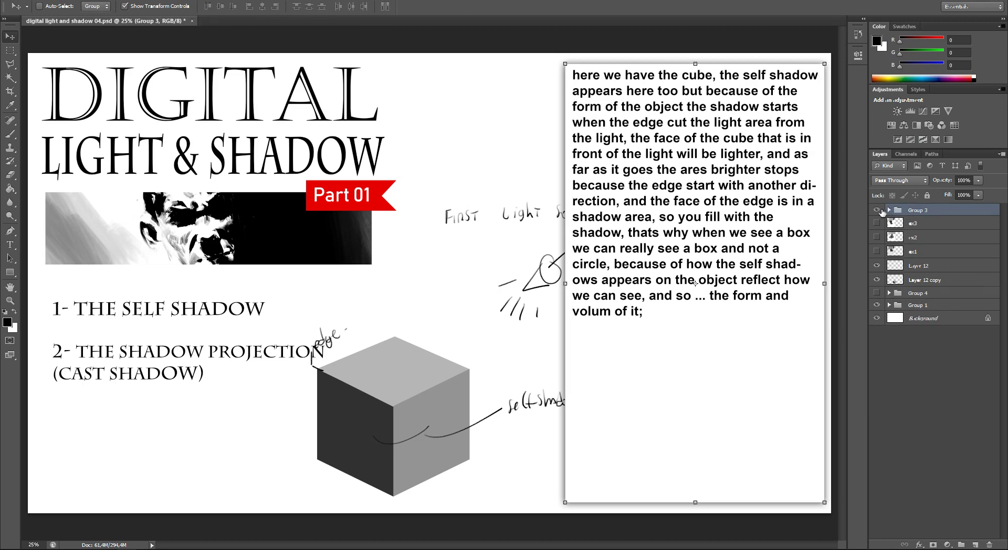
left_click(876, 209)
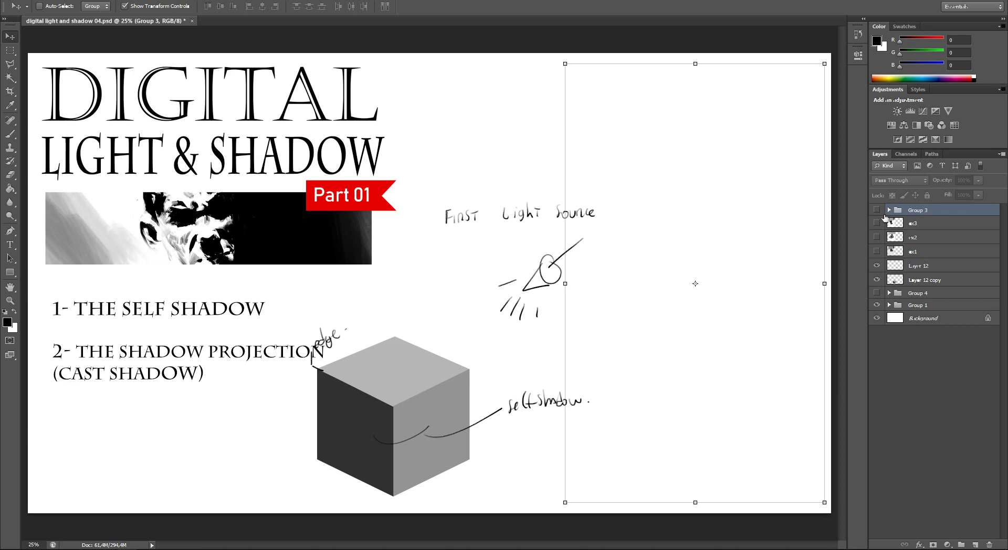
left_click(922, 280)
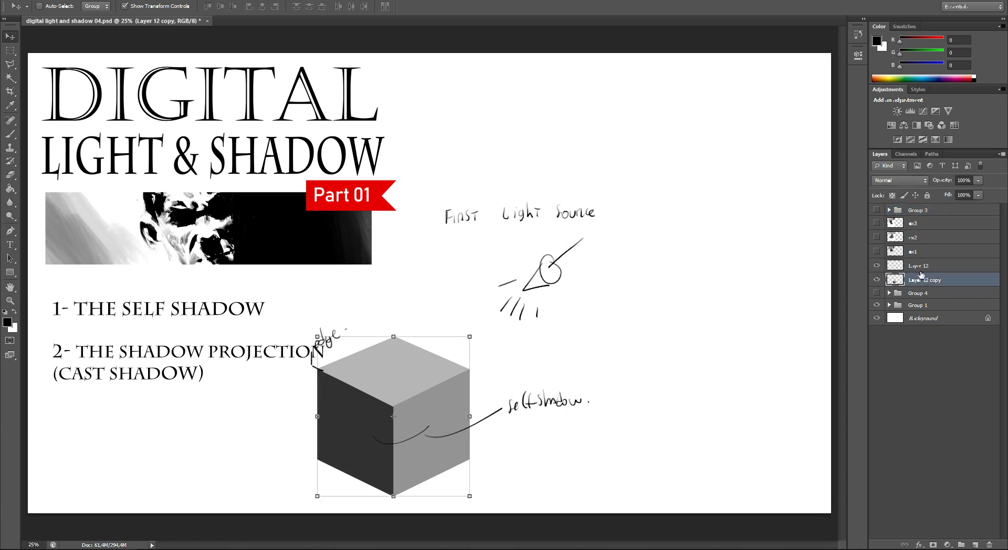
left_click_drag(508, 322, 652, 238)
- Add a new layer in Group 4 and outline the cube's cast shadow with the Polygonal Lasso
left_click(952, 280)
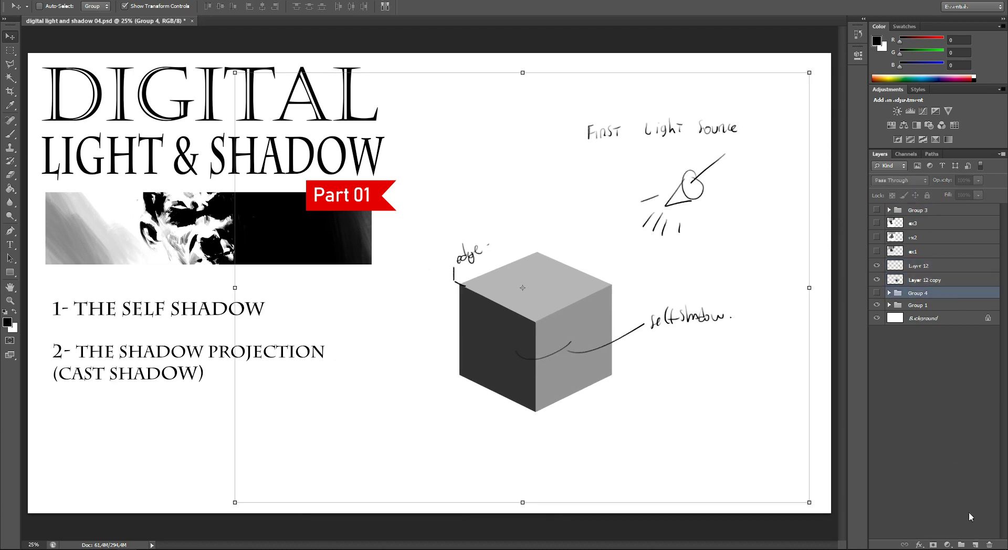
left_click(975, 545)
key("l")
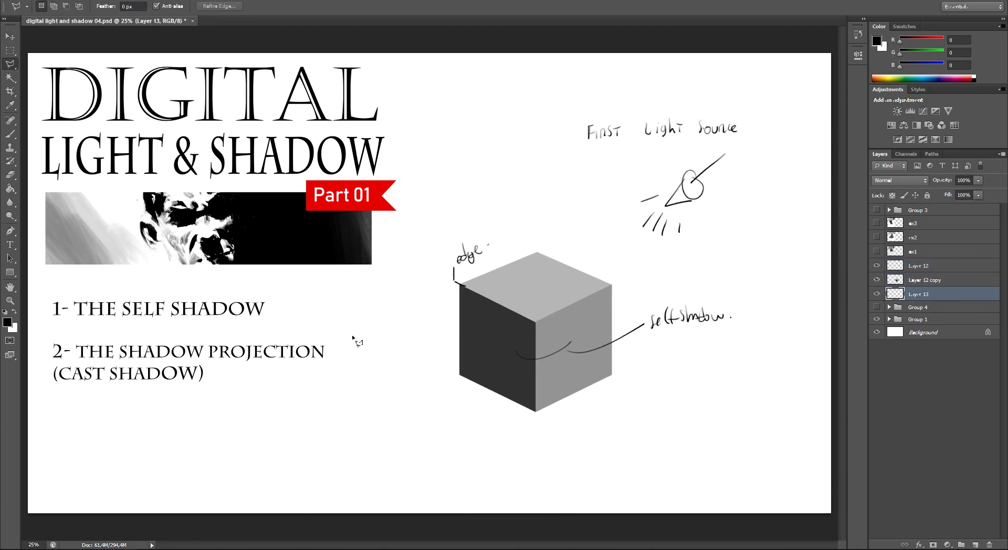
left_click(534, 410)
left_click(425, 410)
left_click(352, 362)
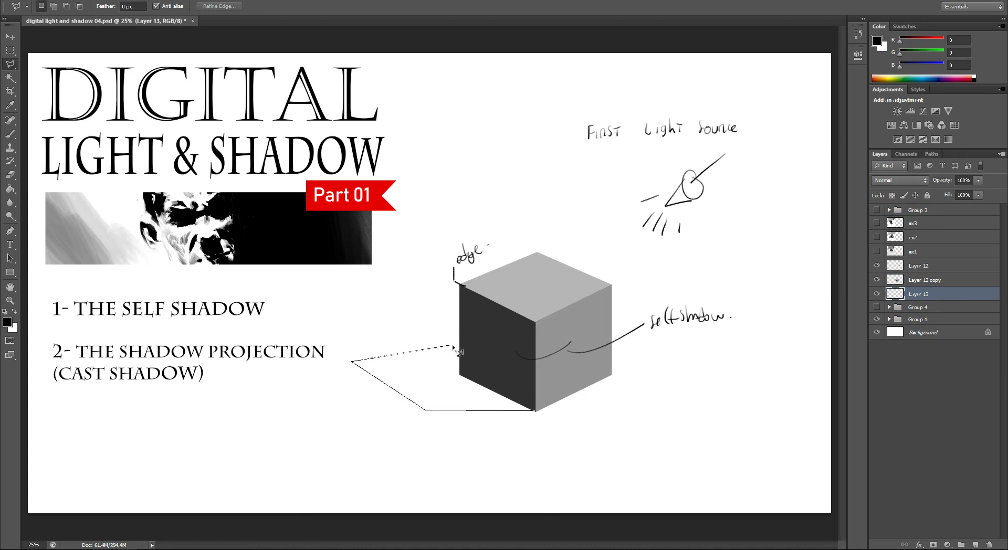
left_click(454, 348)
left_click(536, 369)
left_click(544, 391)
left_click(533, 410)
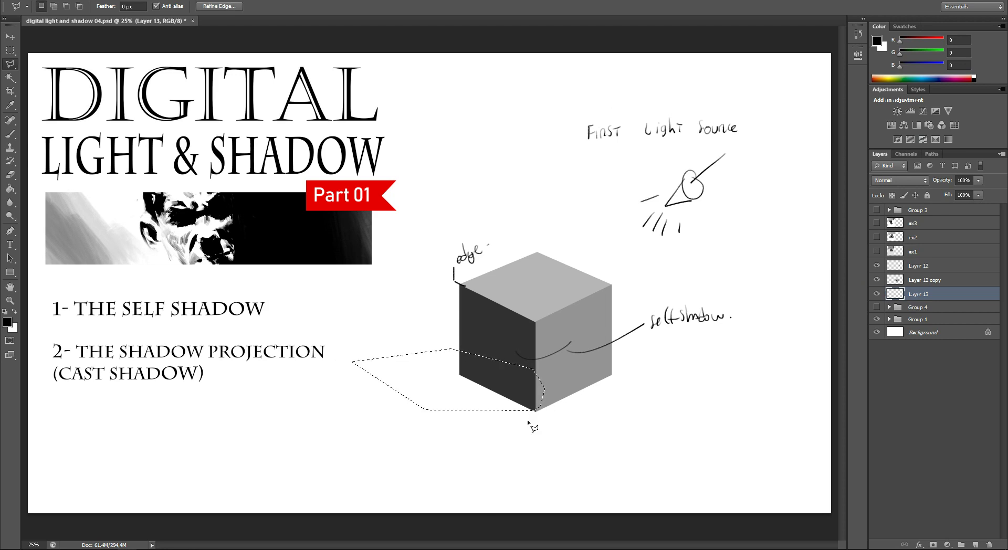
- Redraw the cast-shadow selection stretching left from the cube's bottom corner
left_click(534, 412)
left_click(432, 438)
left_click(342, 390)
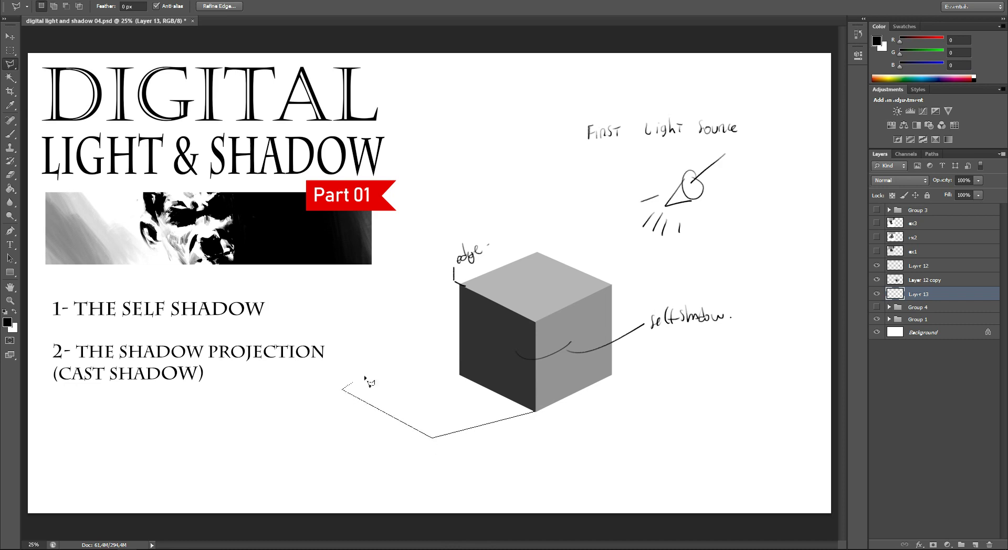
left_click(450, 356)
left_click(533, 378)
left_click(533, 411)
- Fill the shadow selection with solid black using the Paint Bucket, then deselect
key("g")
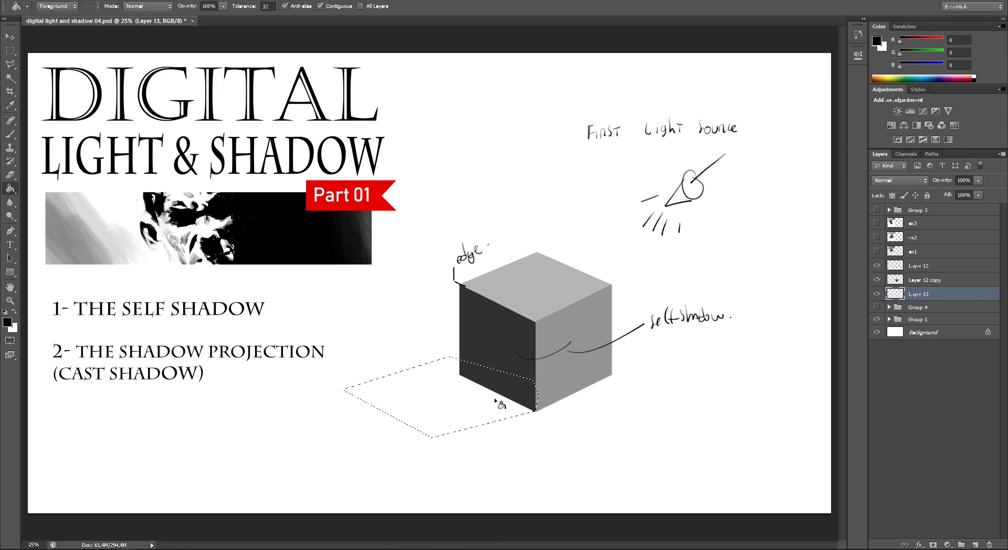
left_click(504, 411)
key("ctrl+d")
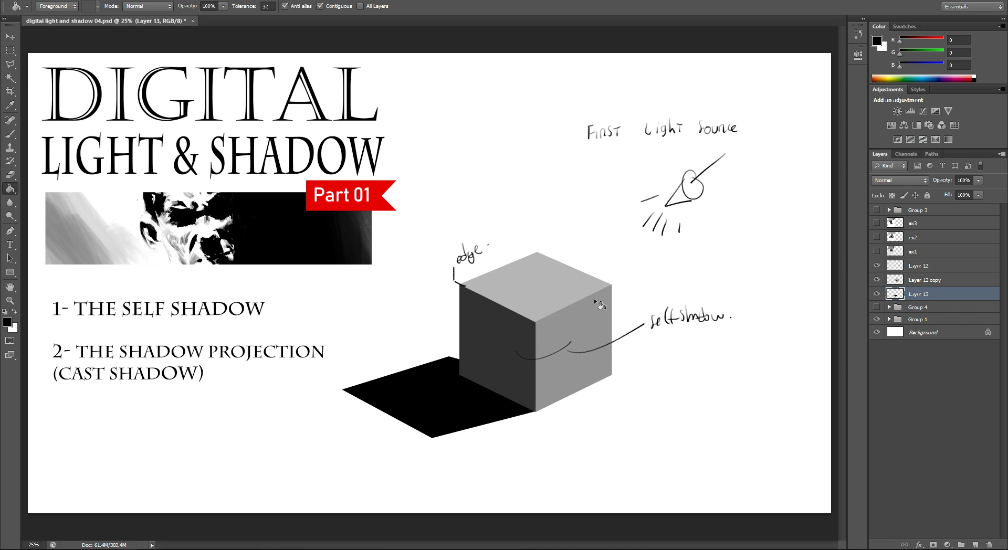
- Brush an arrow to the shadow and handwrite 'shadow projection, cast shadow' beneath it
key("b")
left_click_drag(491, 443, 530, 469)
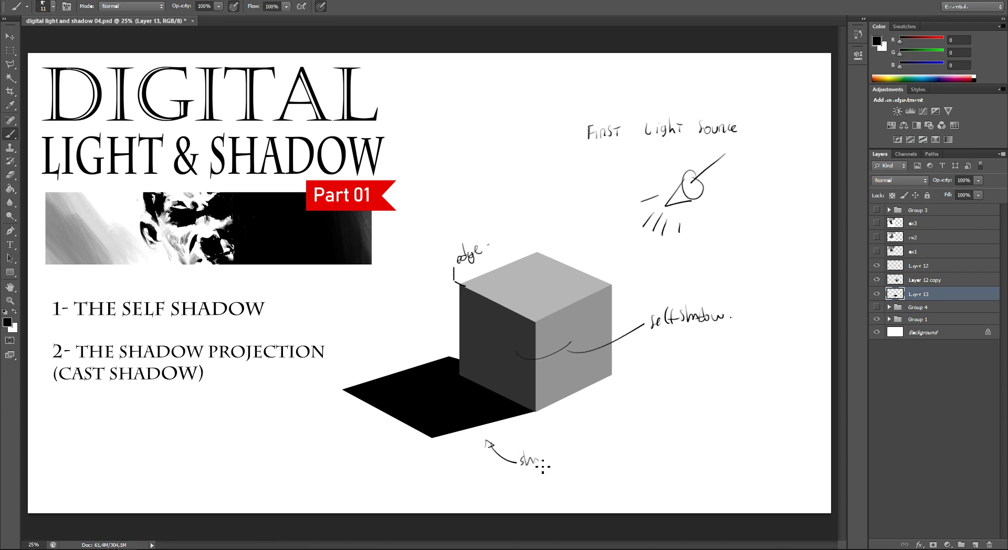
left_click_drag(525, 483, 584, 467)
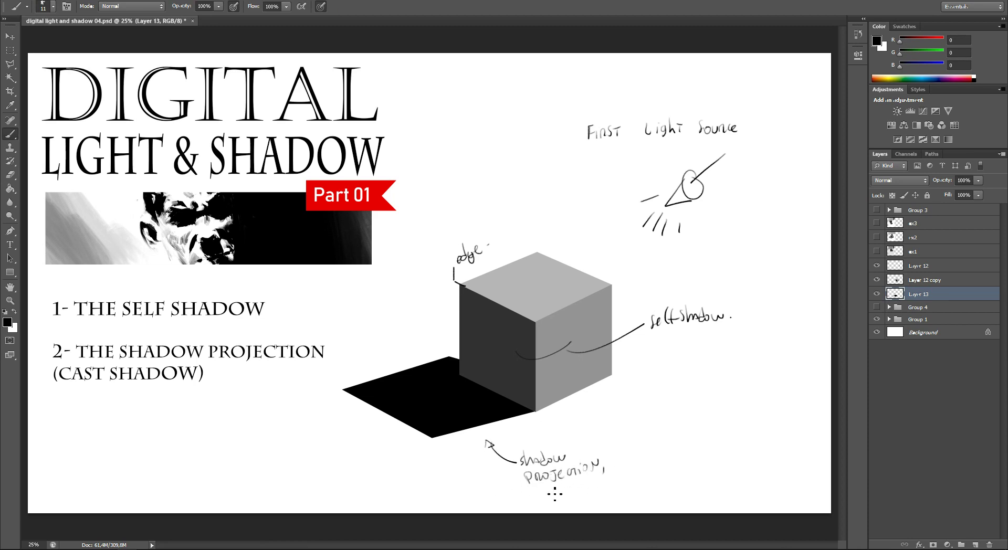
left_click_drag(554, 499, 596, 494)
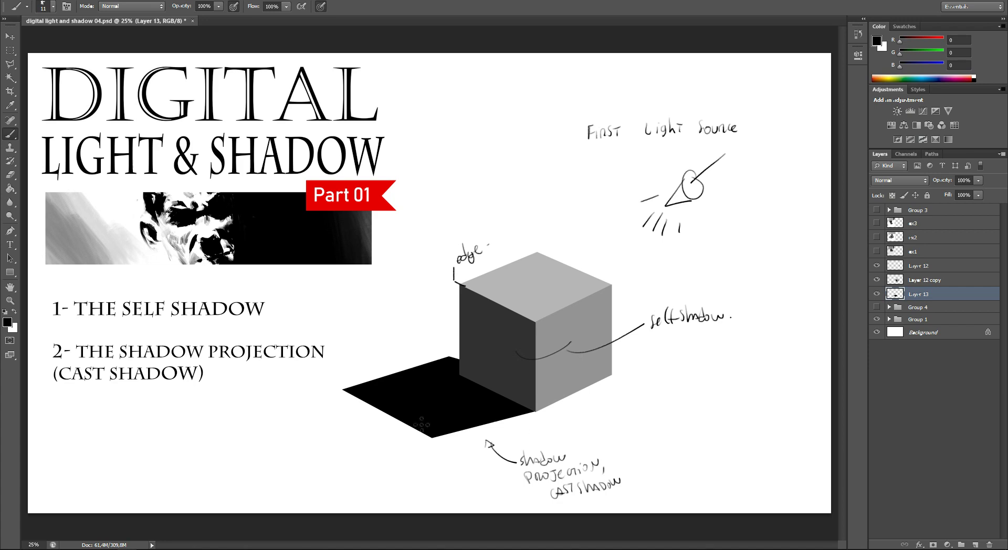
- In red, underline SHADOW PROJECTION with an arrow and hatch the black cast shadow
left_click(7, 322)
left_click(476, 166)
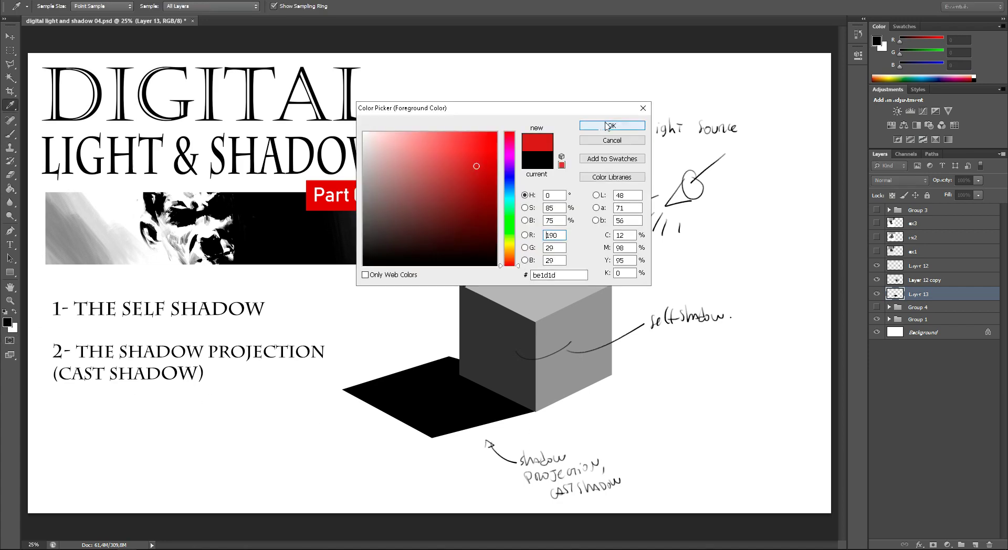
left_click(608, 126)
mouse_move(122, 361)
left_mouse_down()
mouse_move(312, 361)
mouse_move(387, 384)
mouse_move(394, 400)
left_mouse_up()
mouse_move(423, 374)
left_mouse_down()
mouse_move(405, 409)
mouse_move(415, 417)
left_mouse_up()
left_click_drag(452, 379, 431, 421)
mouse_move(460, 387)
left_mouse_down()
mouse_move(436, 424)
mouse_move(449, 425)
left_mouse_up()
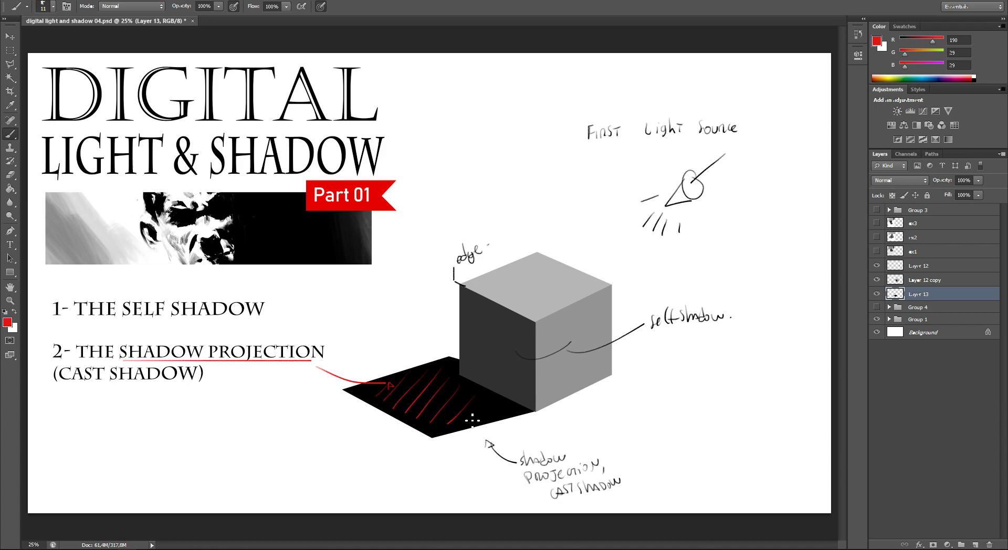
- In green, draw a stroke from SELF SHADOW toward the cube, redrawing it lower
left_click(9, 323)
left_click(506, 215)
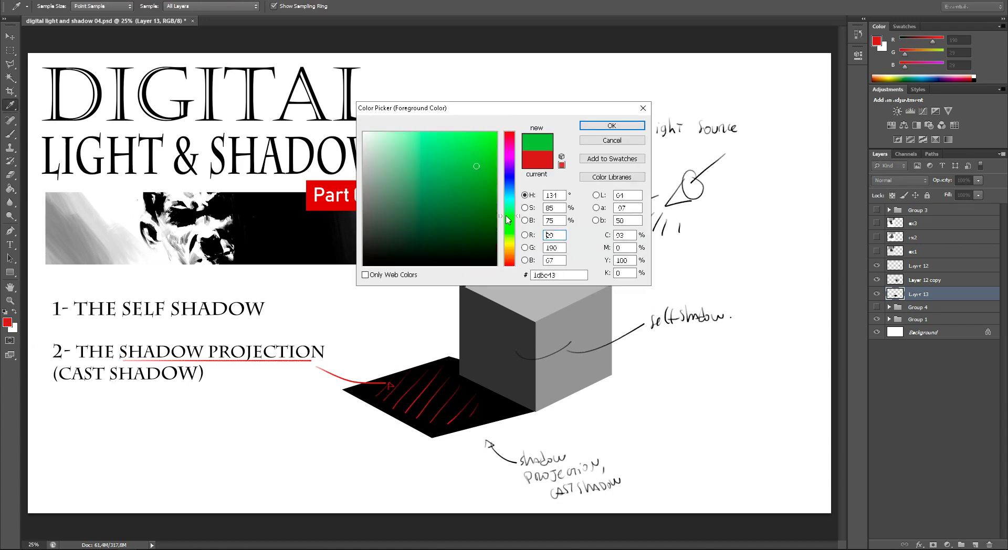
left_click(603, 126)
mouse_move(127, 322)
left_mouse_down()
mouse_move(394, 310)
mouse_move(509, 340)
left_mouse_up()
key("ctrl+z")
mouse_move(260, 328)
left_mouse_down()
mouse_move(429, 325)
mouse_move(418, 252)
mouse_move(645, 259)
mouse_move(622, 302)
mouse_move(635, 303)
left_mouse_up()
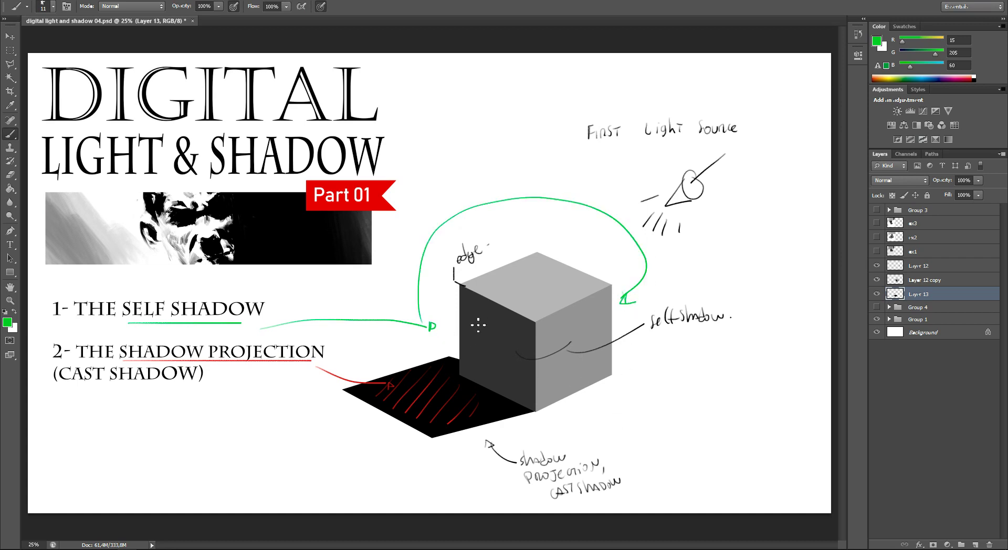
- On a new layer, hatch both shaded cube faces in green and show the text group
left_click(926, 280)
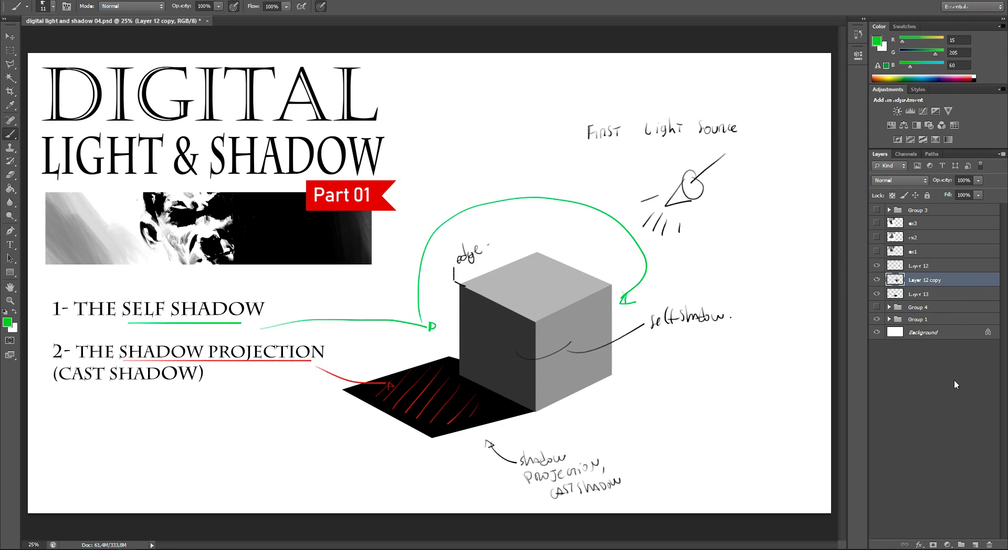
left_click(975, 545)
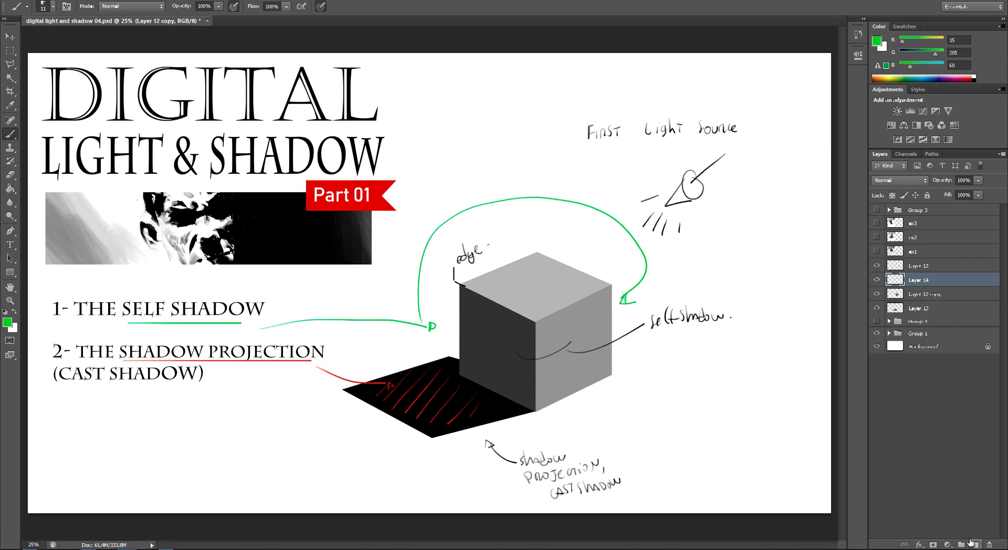
left_click_drag(461, 353, 478, 330)
mouse_move(468, 362)
left_mouse_down()
mouse_move(509, 318)
mouse_move(505, 340)
left_mouse_up()
left_click_drag(493, 373, 575, 302)
mouse_move(546, 348)
left_mouse_down()
mouse_move(606, 301)
mouse_move(606, 321)
left_mouse_up()
mouse_move(558, 379)
left_mouse_down()
mouse_move(614, 337)
mouse_move(616, 358)
left_mouse_up()
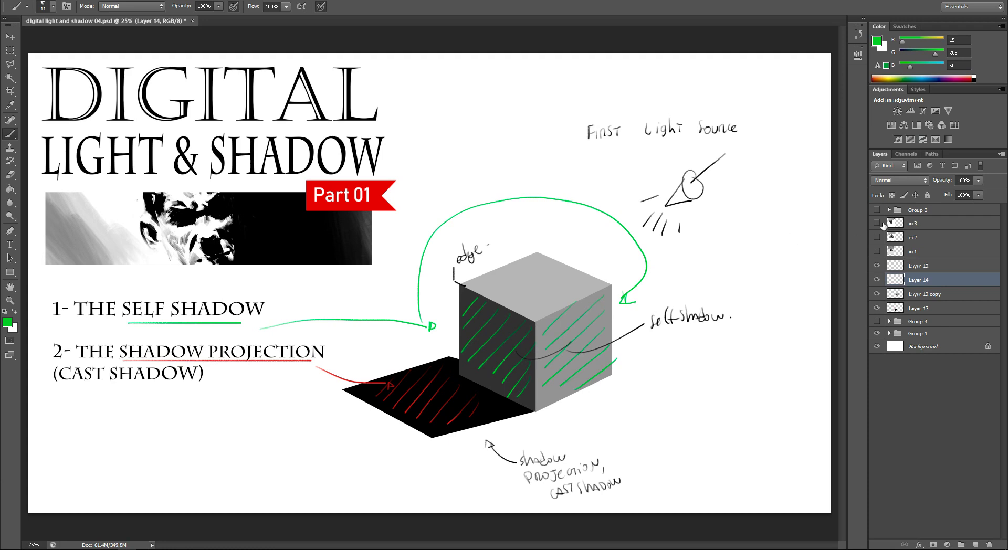
left_click(877, 211)
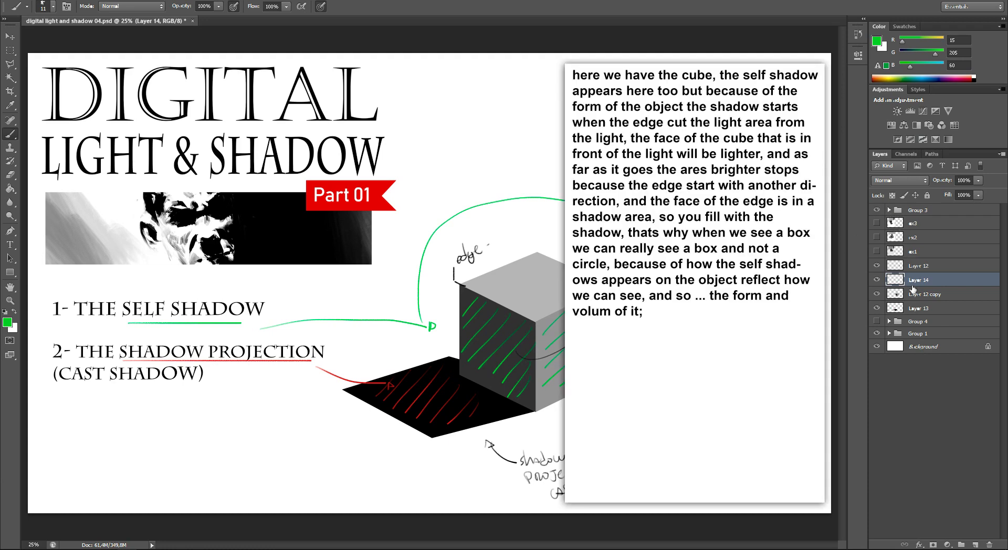
- Try shifting the four cube layers to the left, then undo the move
left_click(919, 266)
left_click(918, 309, "shift")
key("v")
mouse_move(482, 344)
left_mouse_down()
mouse_move(435, 346)
mouse_move(556, 360)
left_mouse_up()
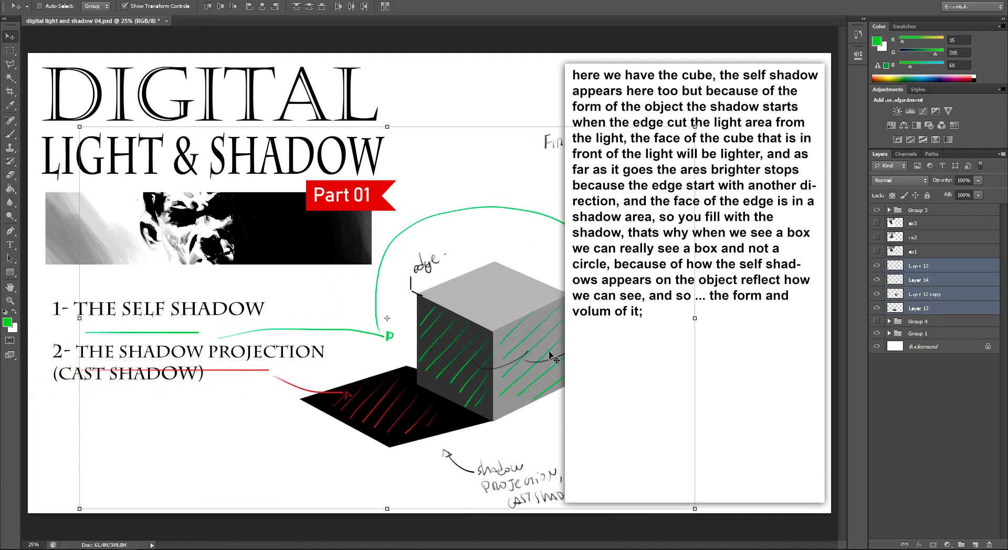
key("ctrl+z")
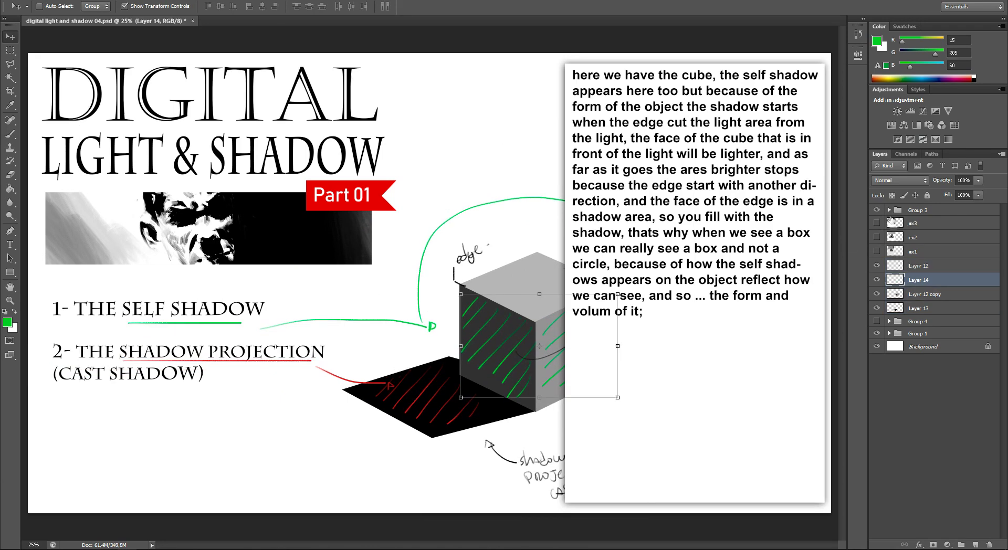
- Expand Group 3 and place the text cursor below the last paragraph
left_click(889, 210)
double_click(910, 225)
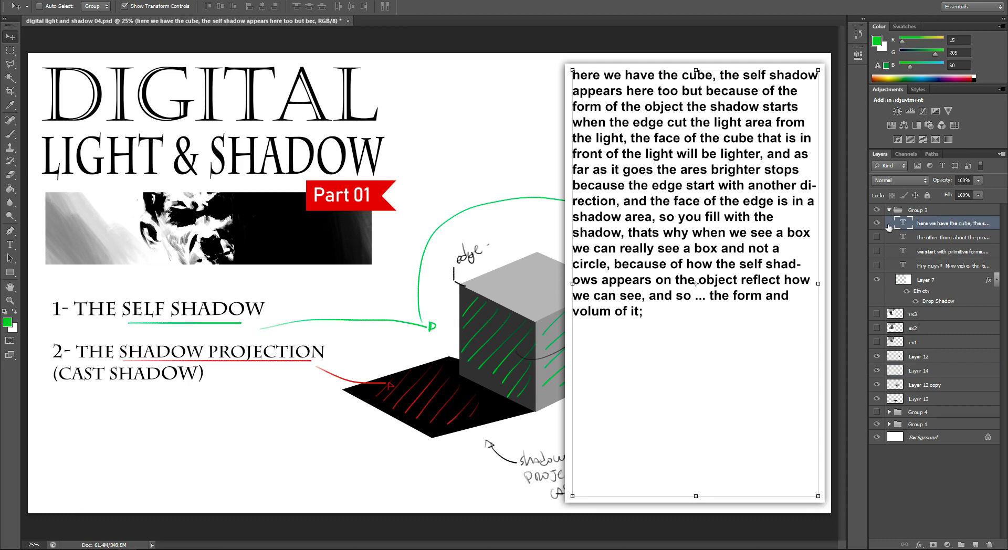
key("ctrl+Return")
key("v")
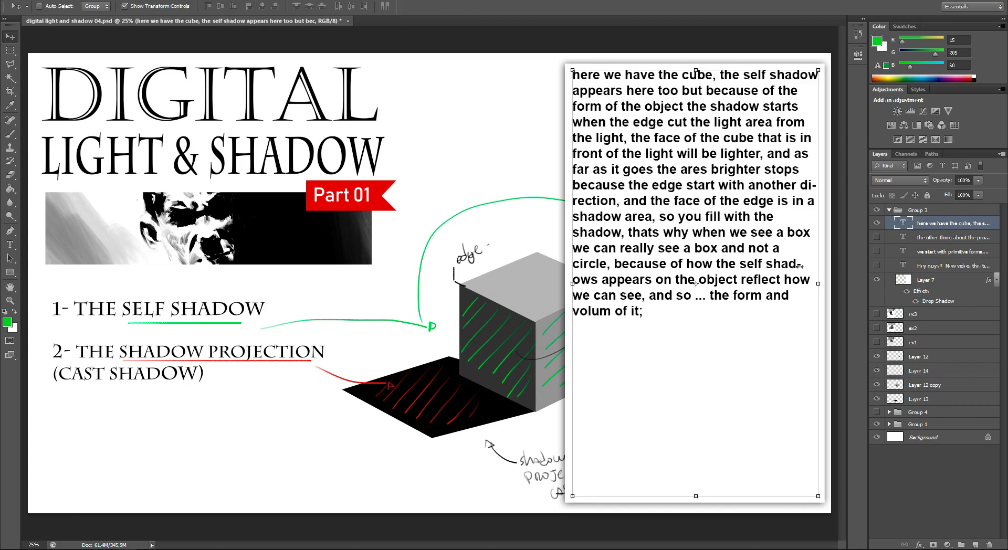
key("t")
key("Return")
left_click(683, 315)
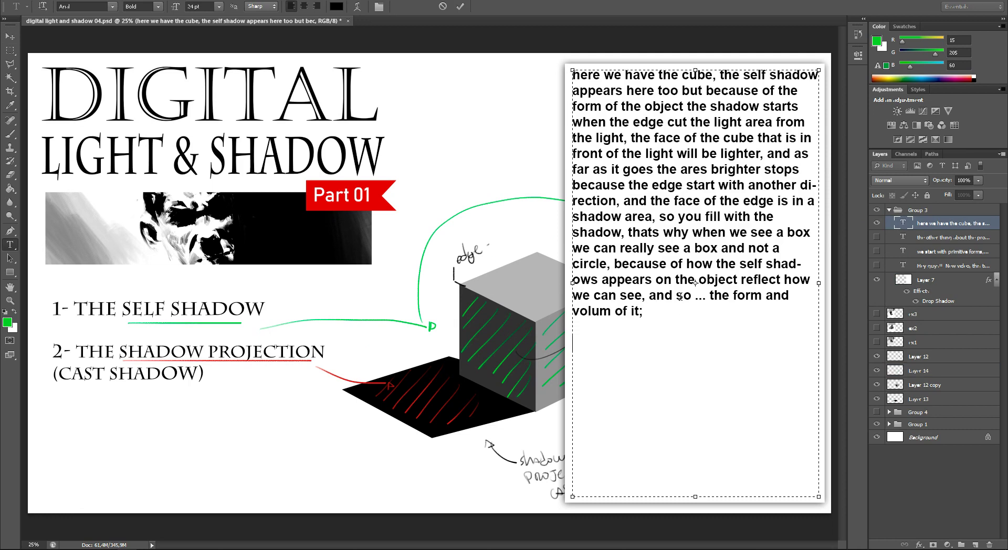
- Add 'again, the shadow projection… will make some other examples but with a clay' and commit
type("again, t")
type("he shadow proj")
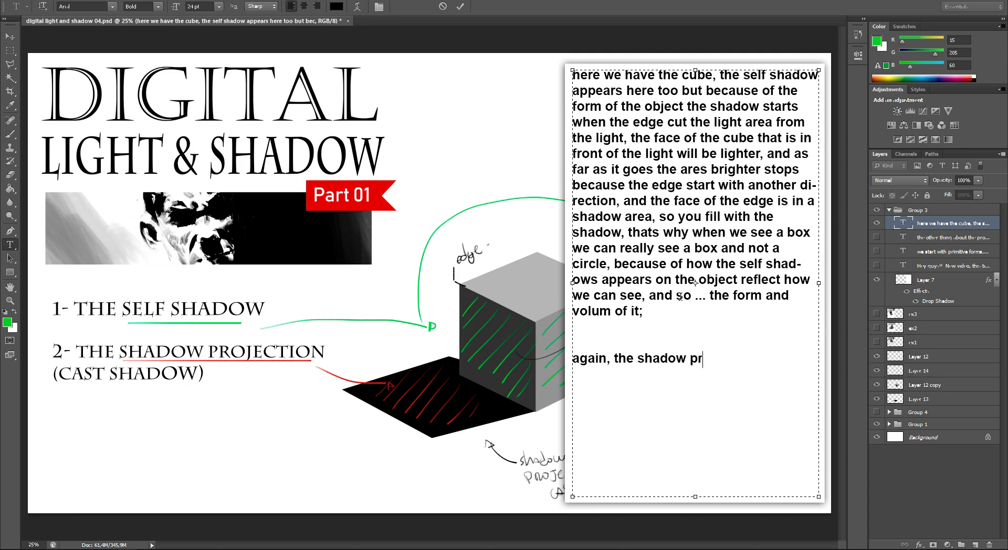
type("ect")
type("ion, harder and p")
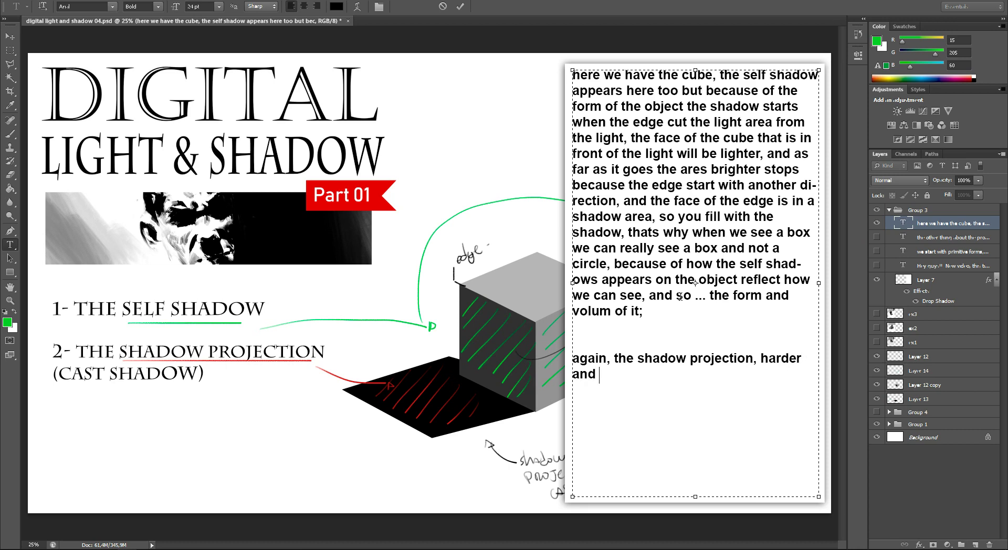
type("roject the form of t")
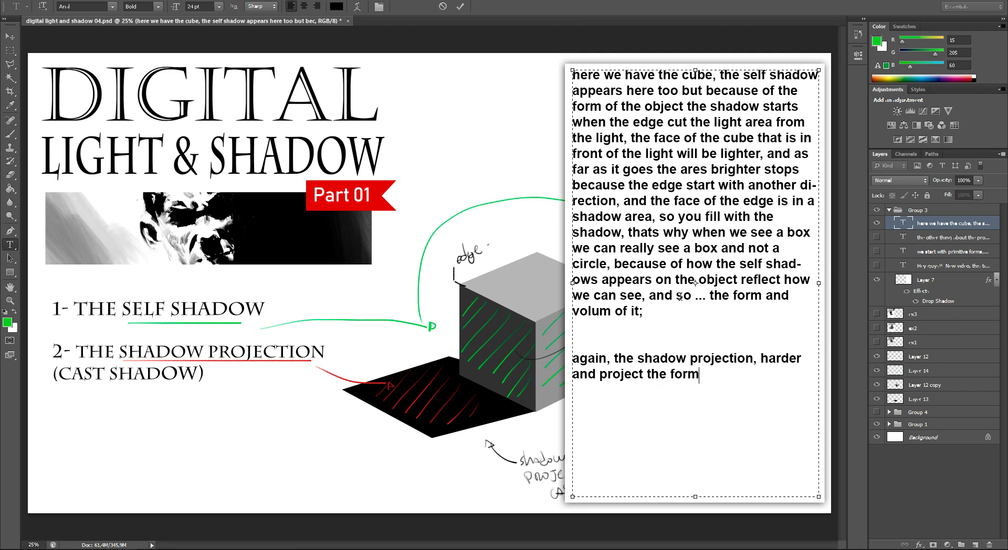
type("he object, in this case.. ")
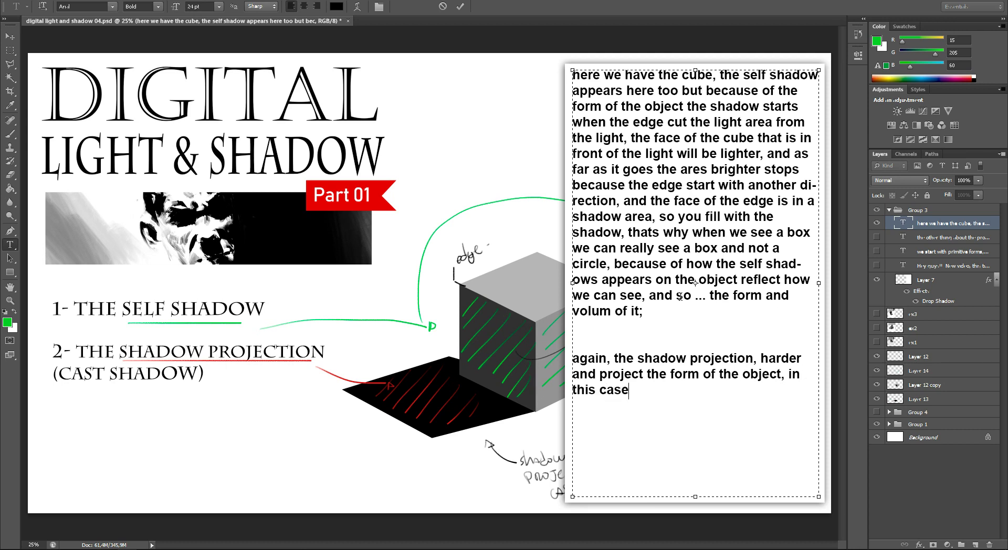
type("the")
type("ta")
key("BackSpace")
type("make some other examples but with a clay")
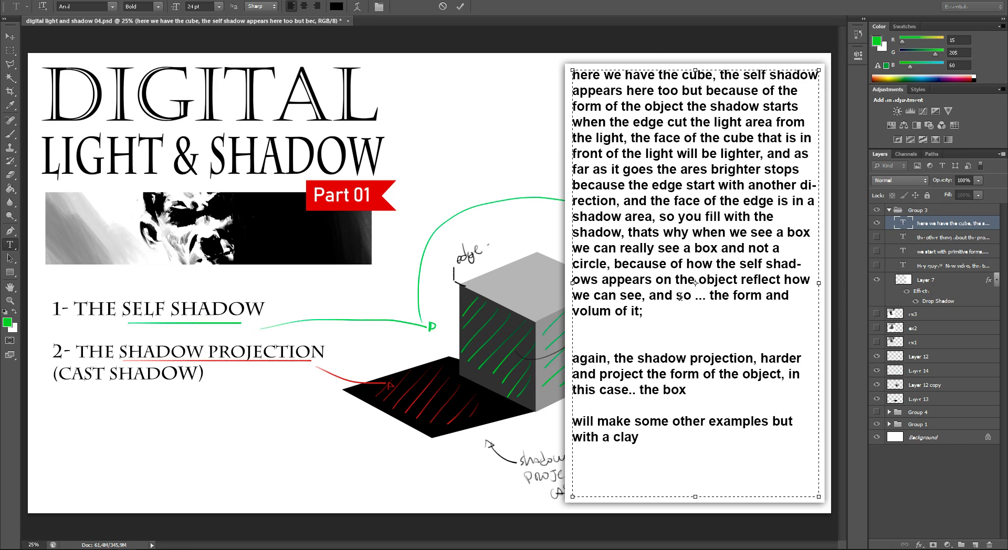
key("ctrl+Return")
key("v")
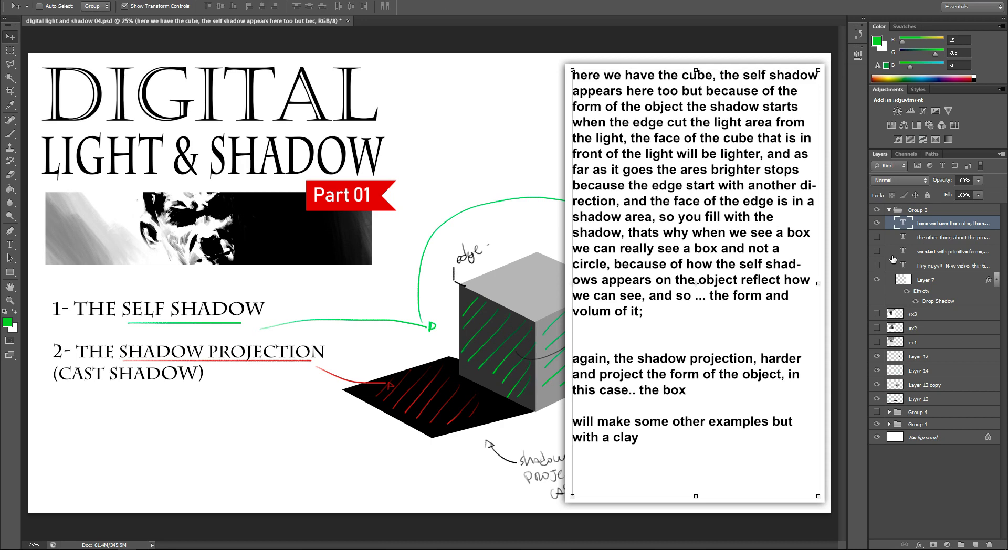
left_click(889, 210)
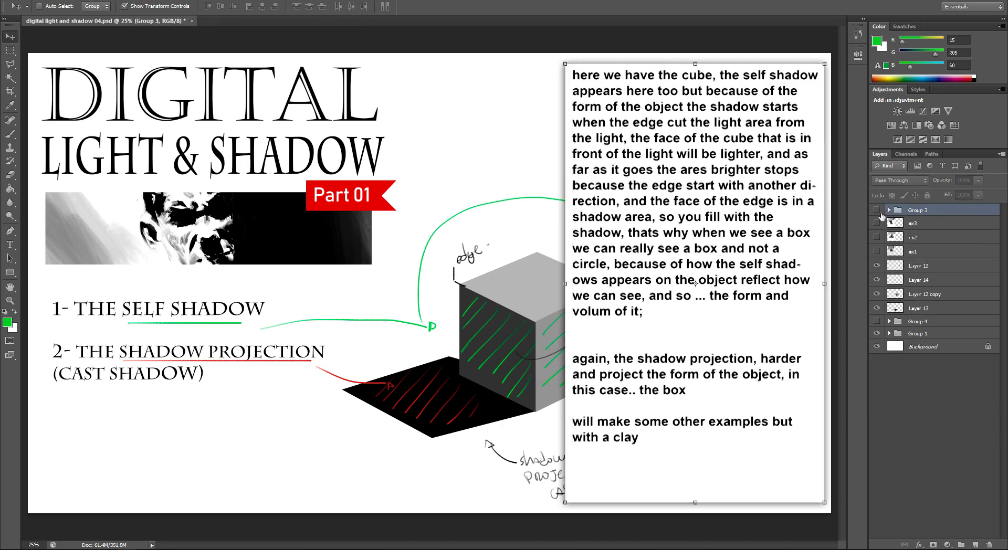
- Hide the text panel and group the four cube drawing layers into Group 5
left_click(876, 210)
left_click(911, 268)
left_click(919, 310, "shift")
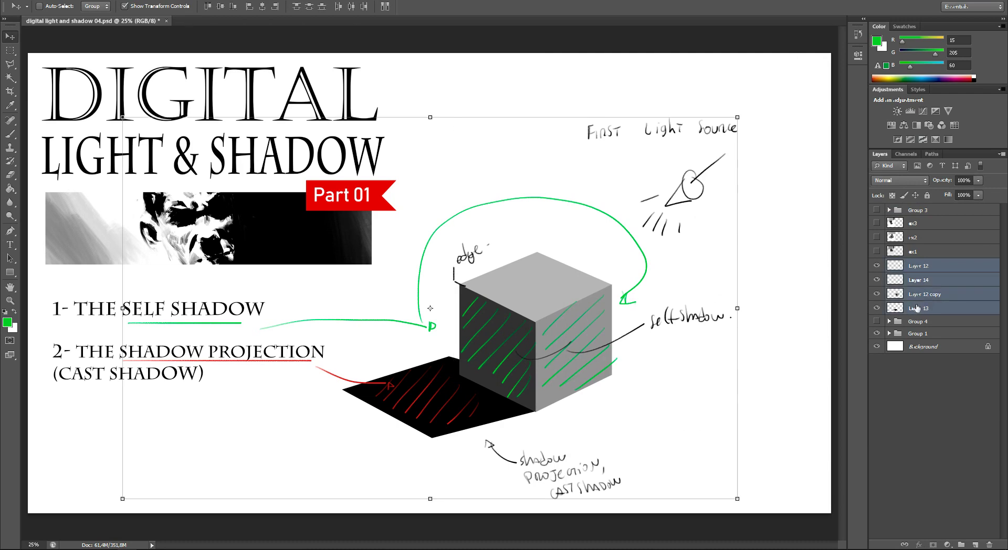
left_click(935, 269)
left_click(927, 308, "shift")
key("ctrl+g")
- Leave only the cube diagram visible, hiding the clay photo, title, banner and numbered text
left_click(877, 265)
left_click(877, 276)
left_click(877, 264)
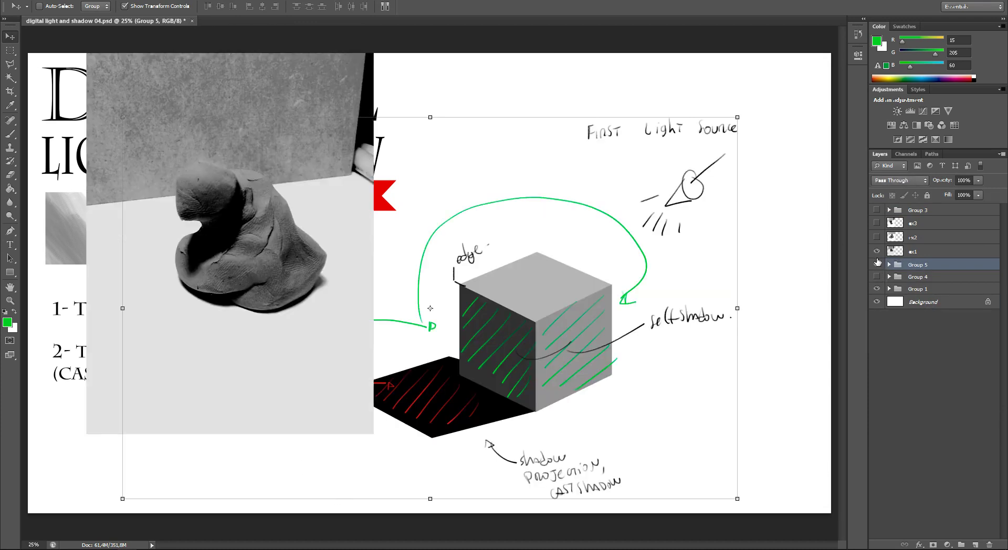
left_click(877, 251)
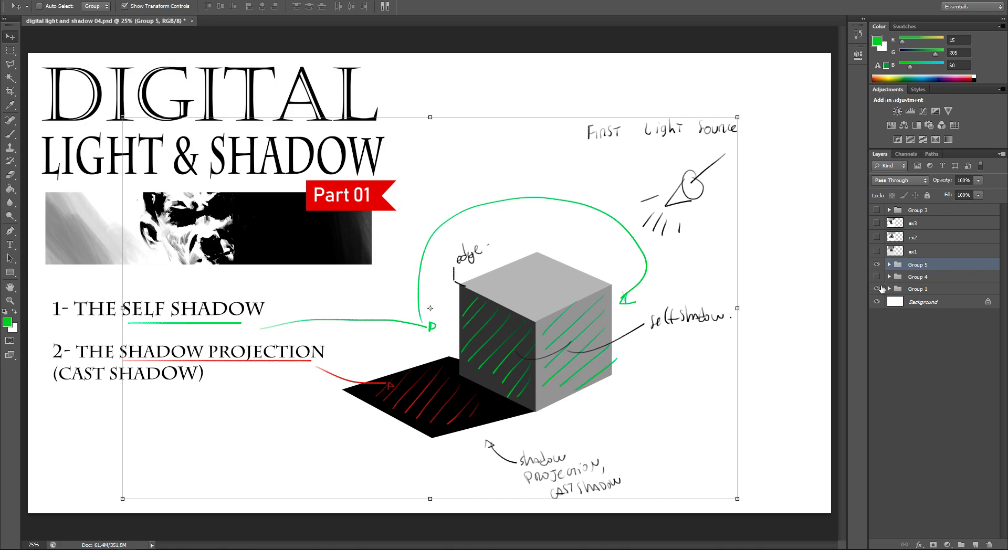
left_click(877, 289)
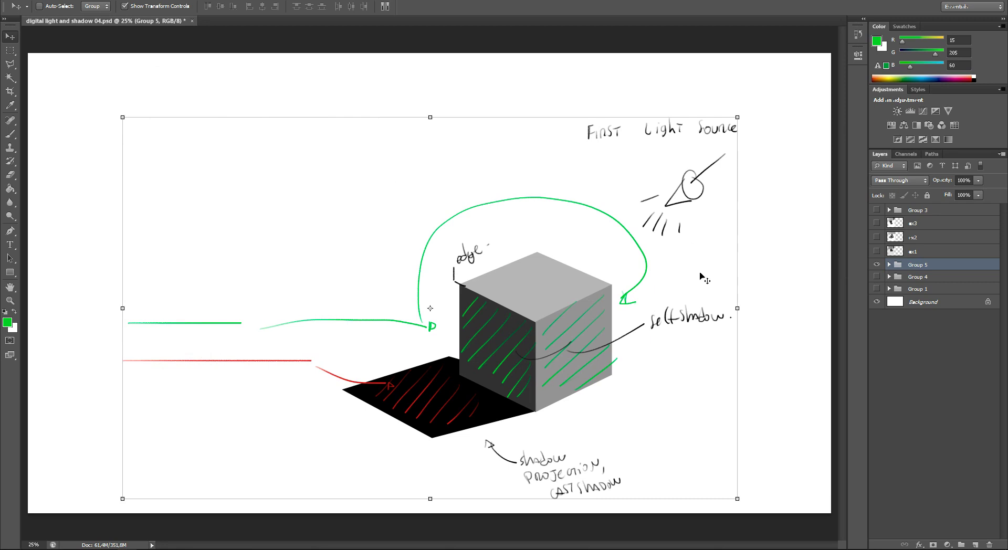
- Duplicate the cube group, merge the copy into one layer, and shrink it to about 55%
key("ctrl+j")
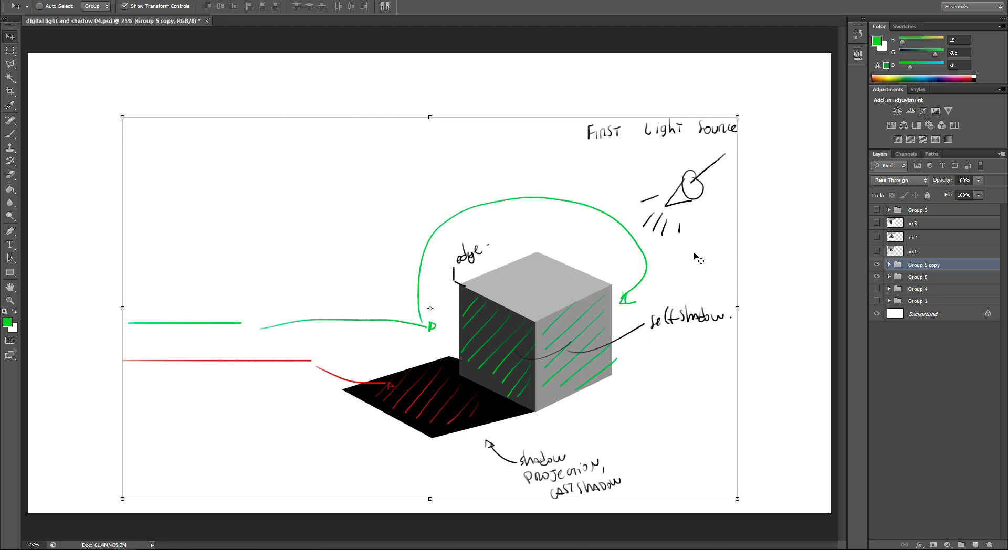
key("ctrl+e")
mouse_move(737, 118)
left_mouse_down()
mouse_move(580, 264)
mouse_move(772, 108)
left_mouse_up()
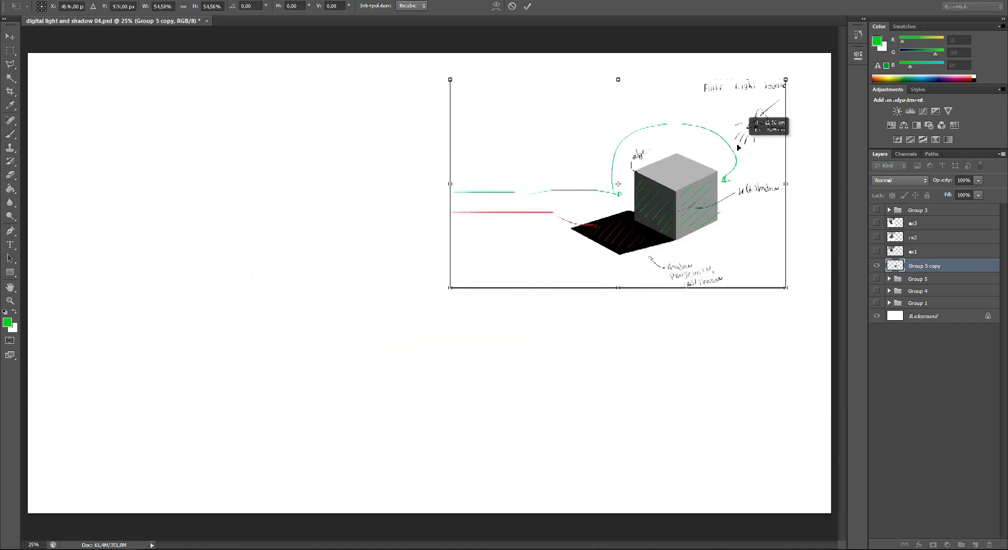
key("Return")
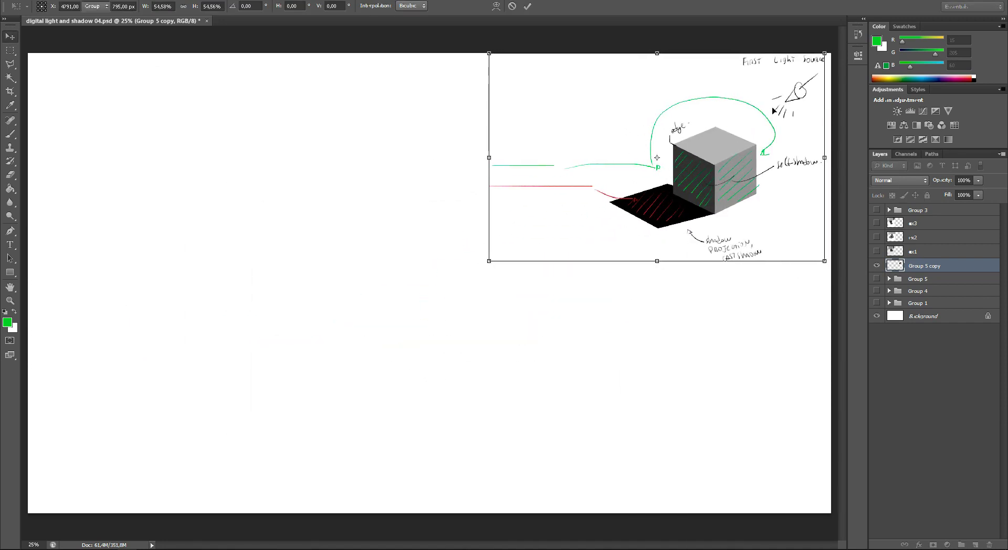
- Duplicate the sphere drawing group, shrink the copy into the lower right, and merge it
left_click(877, 291)
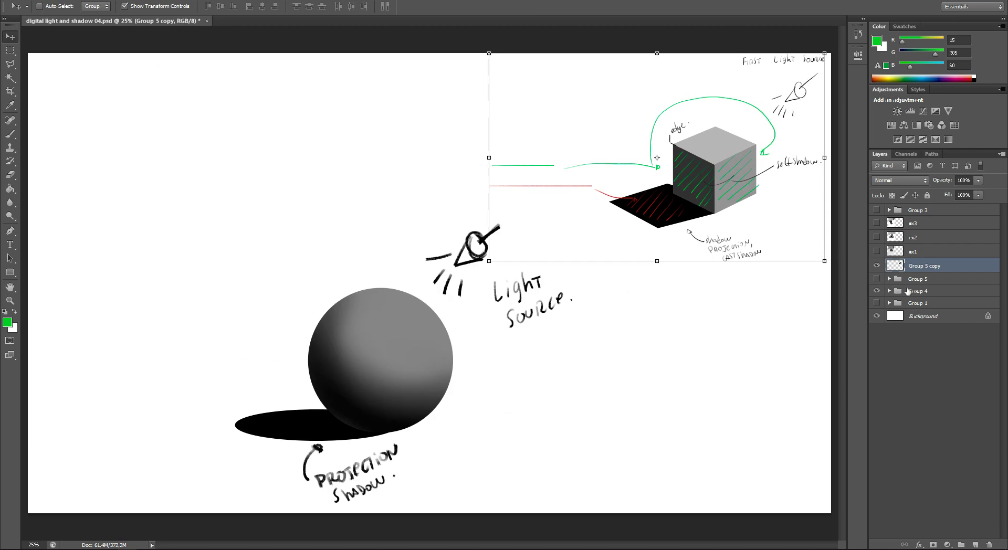
left_click(910, 291)
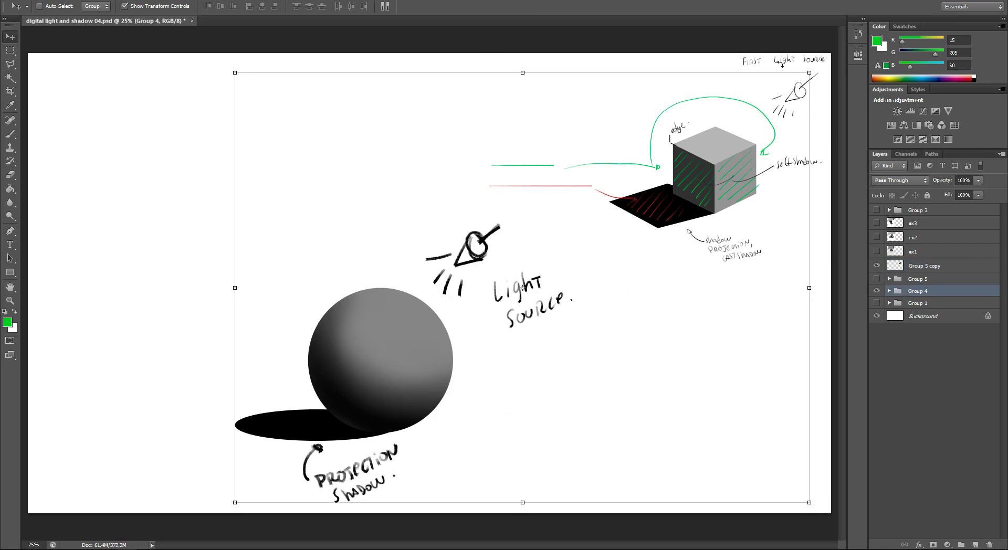
key("ctrl+j")
mouse_move(809, 72)
left_mouse_down()
mouse_move(691, 166)
mouse_move(716, 134)
mouse_move(846, 294)
left_mouse_up()
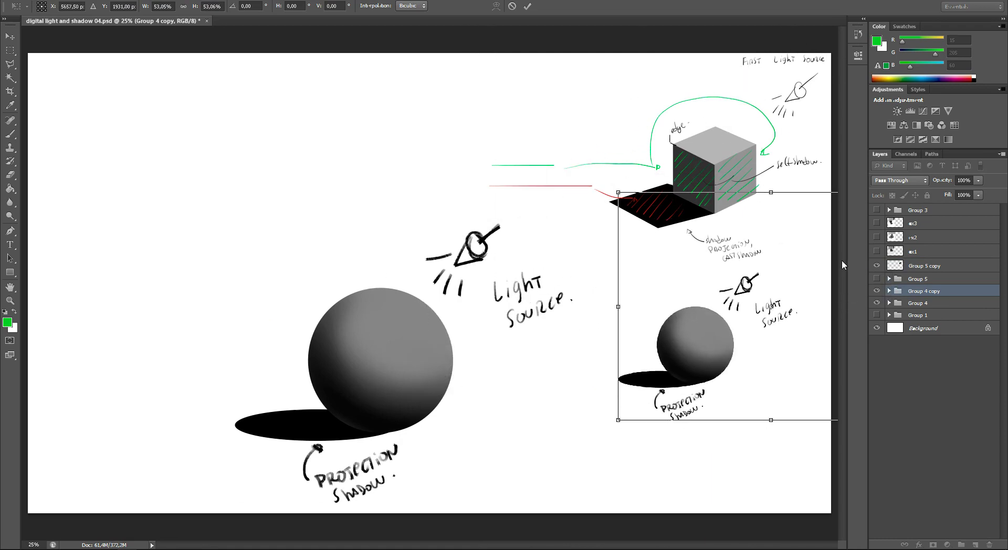
key("Return")
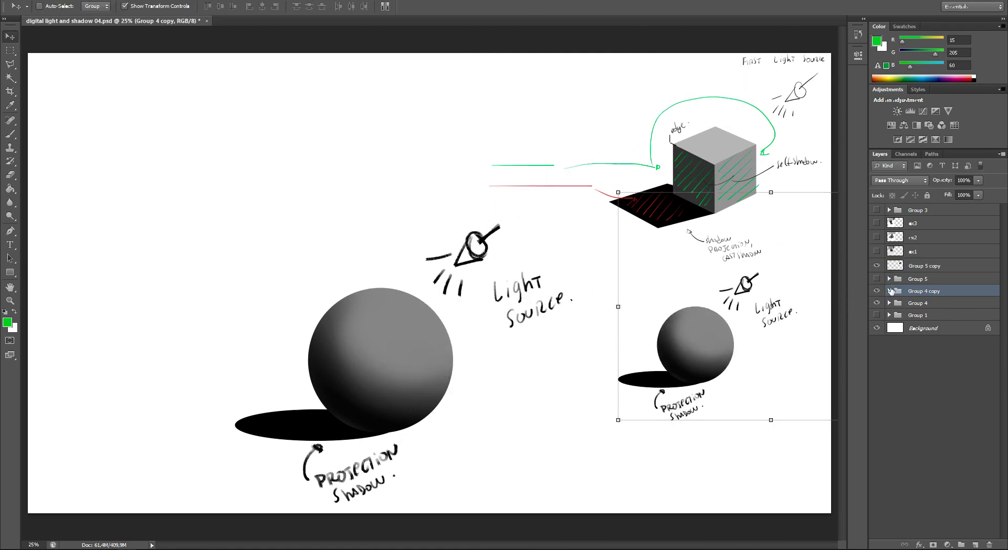
key("ctrl+e")
- Hide the original sphere and merge the small sphere copy into the cube sketch layer
left_click(876, 305)
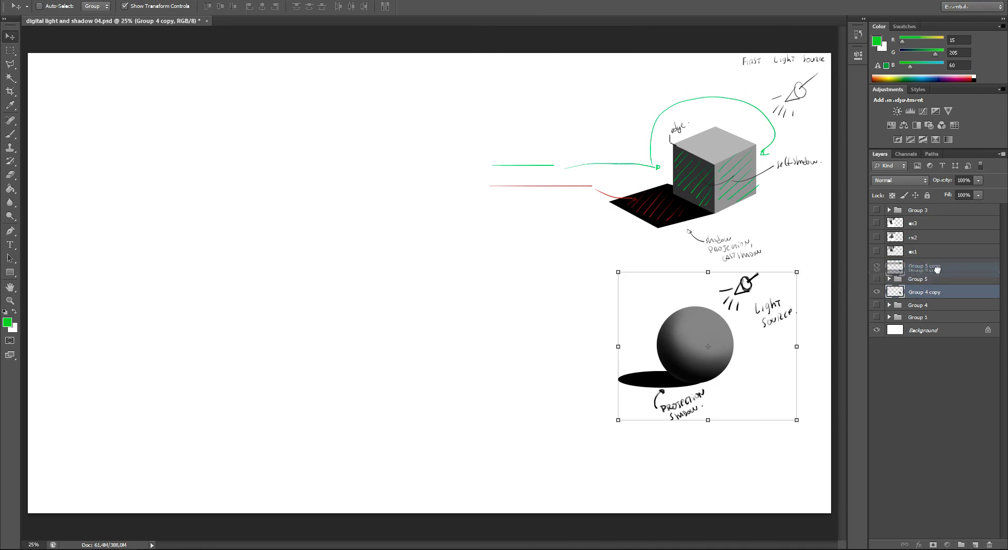
left_click_drag(924, 292, 932, 281)
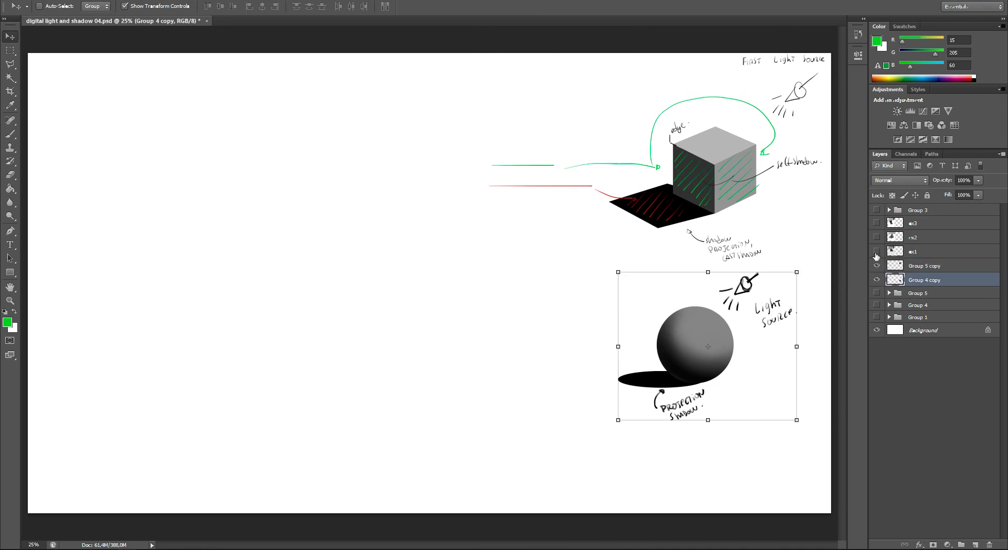
left_click(929, 266)
key("ctrl+e")
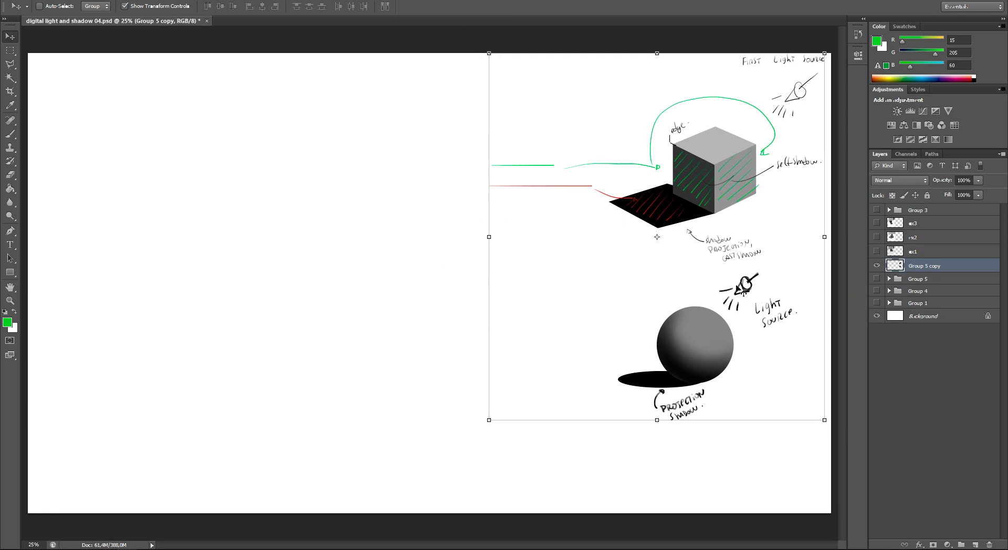
- Lasso the left ends of the green and red guide lines and delete them
key("l")
left_click(638, 101)
left_click(592, 231)
left_click(608, 305)
left_click(547, 376)
left_click(481, 326)
left_click(440, 202)
double_click(494, 97)
key("Delete")
- Deselect, hide the sphere drawing, show the ex1 clay photo and move it to the page's left edge
key("ctrl+d")
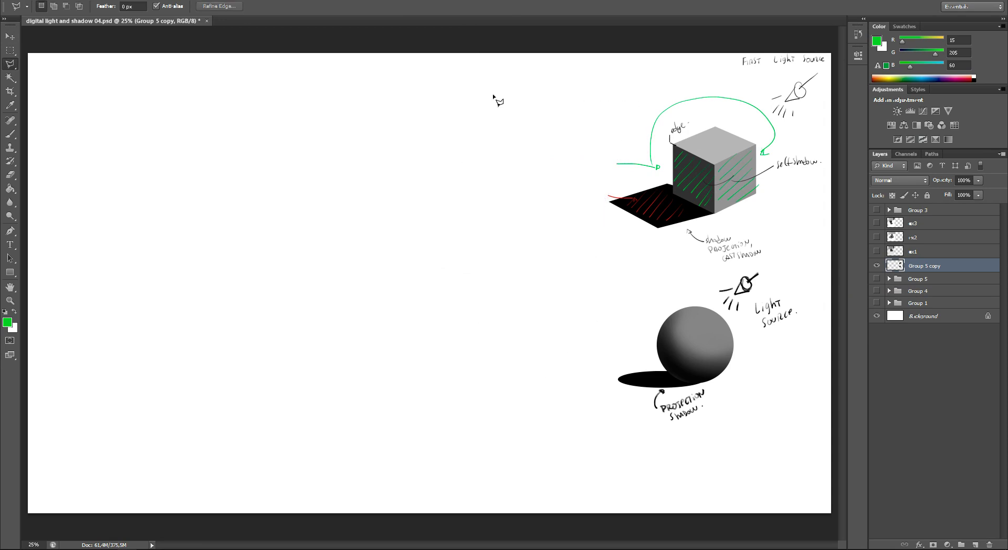
key("b")
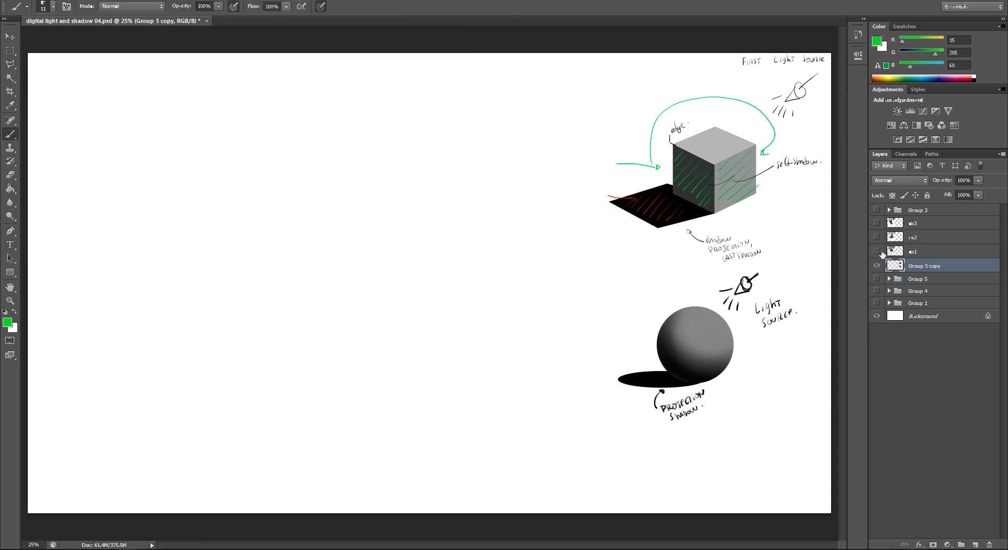
left_click(876, 303)
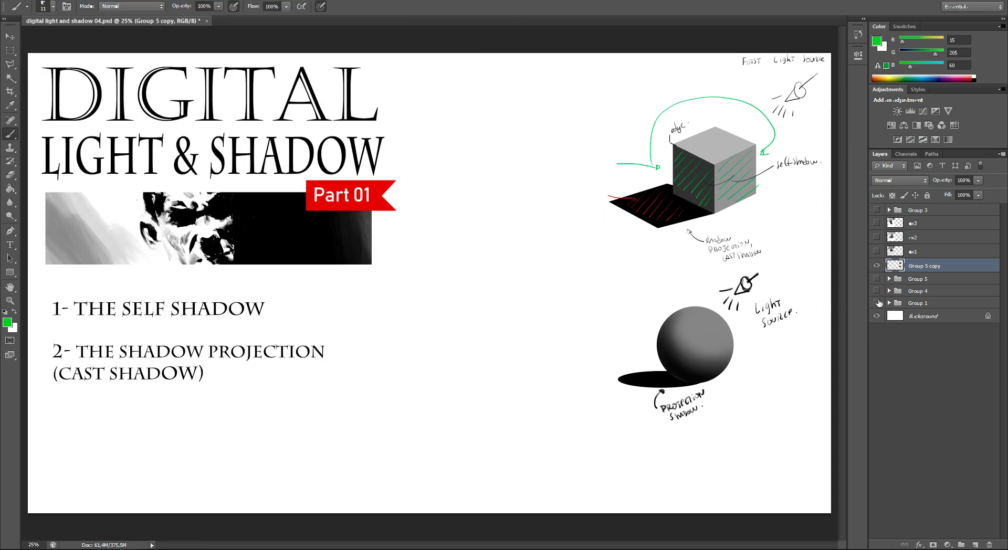
left_click(876, 291)
left_click(876, 251)
left_click(914, 251)
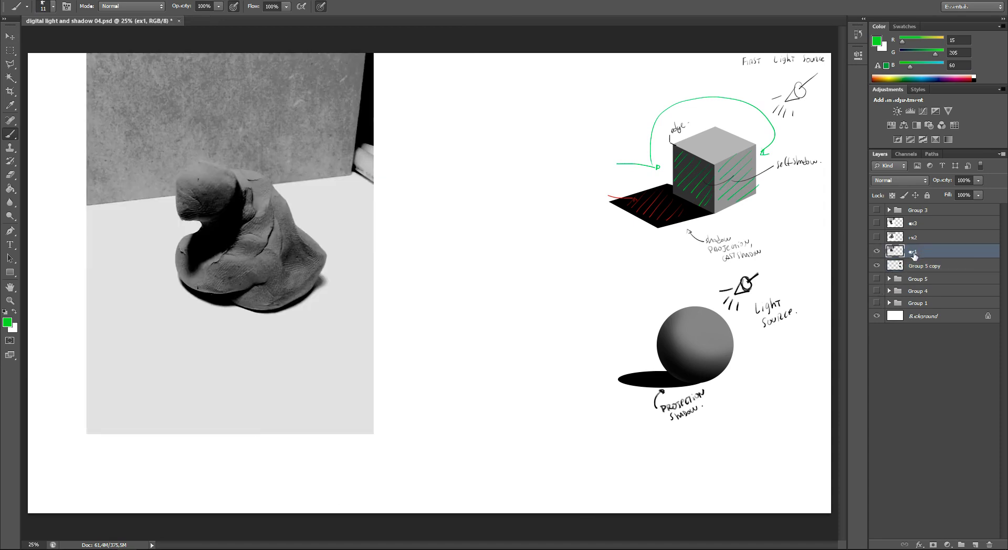
key("v")
left_click_drag(327, 306, 267, 306)
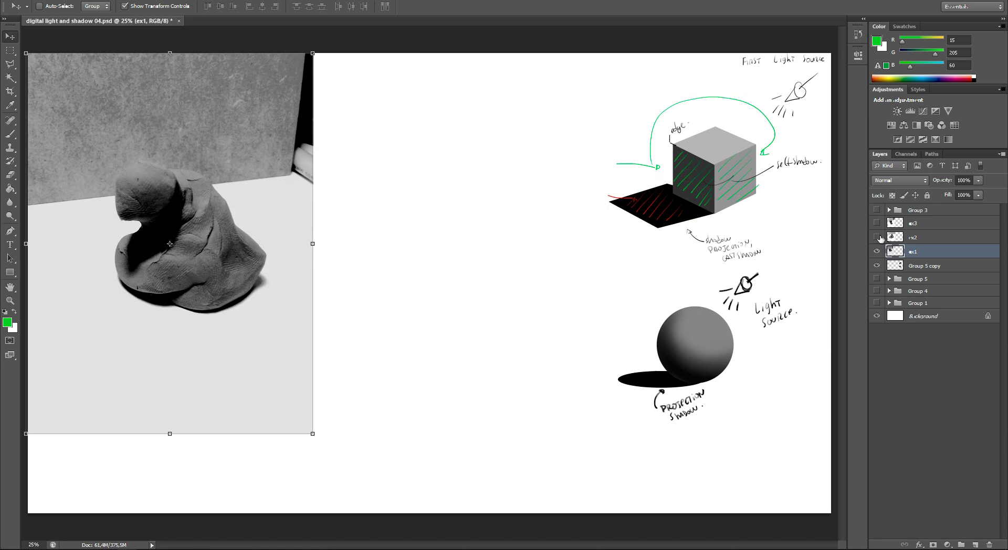
- Reveal the explanatory text group and select the cube explanation text layer
left_click(877, 238)
left_click(876, 237)
left_click(876, 210)
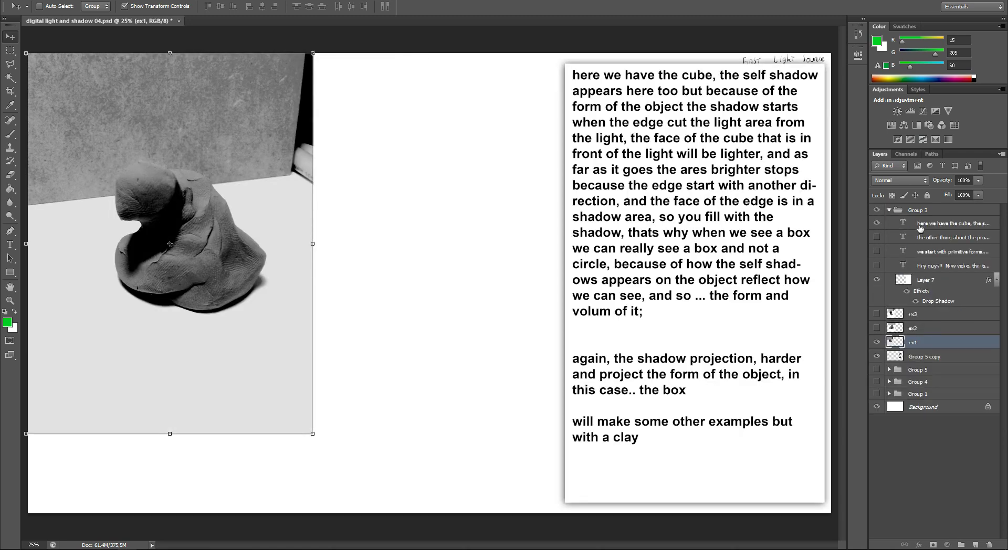
left_click(918, 223)
- Duplicate the cube text layer, hide the original, and type 'I have took some pics of a clay…' into the copy
key("ctrl+j")
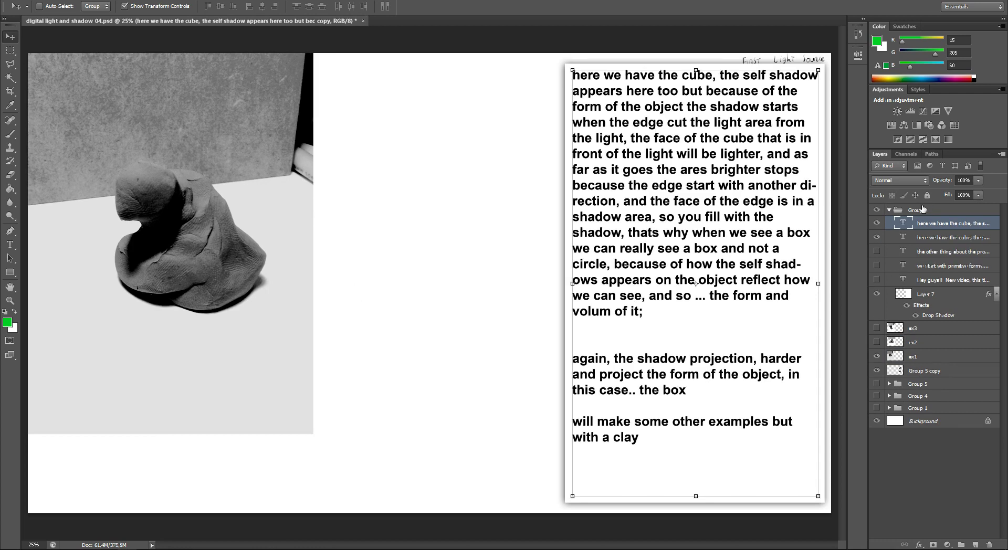
left_click(876, 237)
double_click(902, 223)
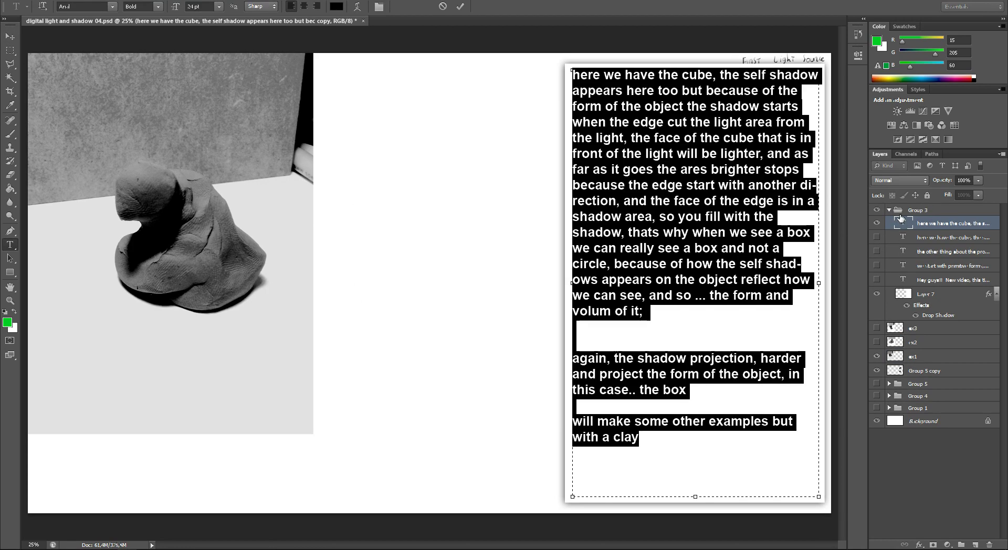
type("I have taken")
key("BackSpace")
key("BackSpace")
key("BackSpace")
key("BackSpace")
type("ook")
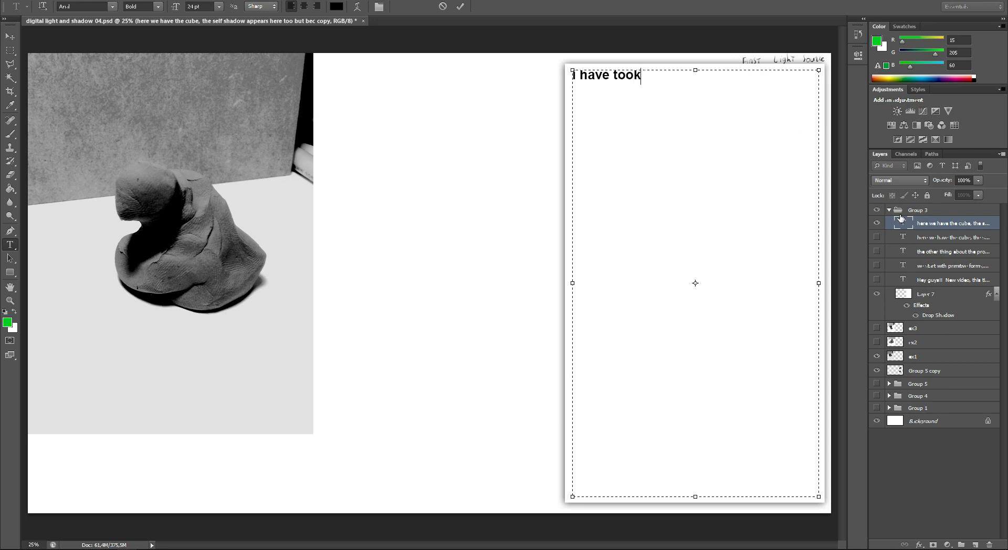
type(" some pis")
key("BackSpace")
key("BackSpace")
type("cs")
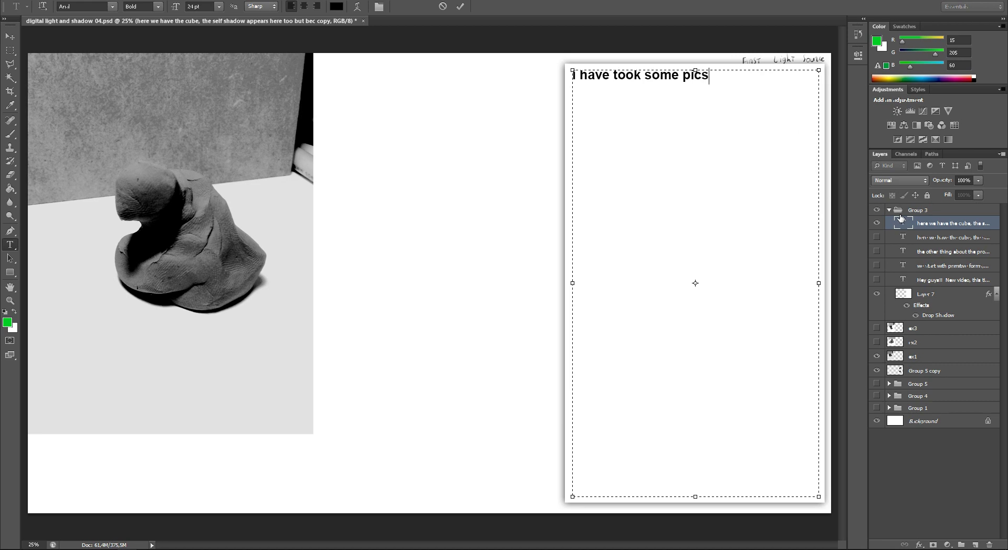
type("of a clay,")
type(" this is a way that helped me alot when")
type(" tarted")
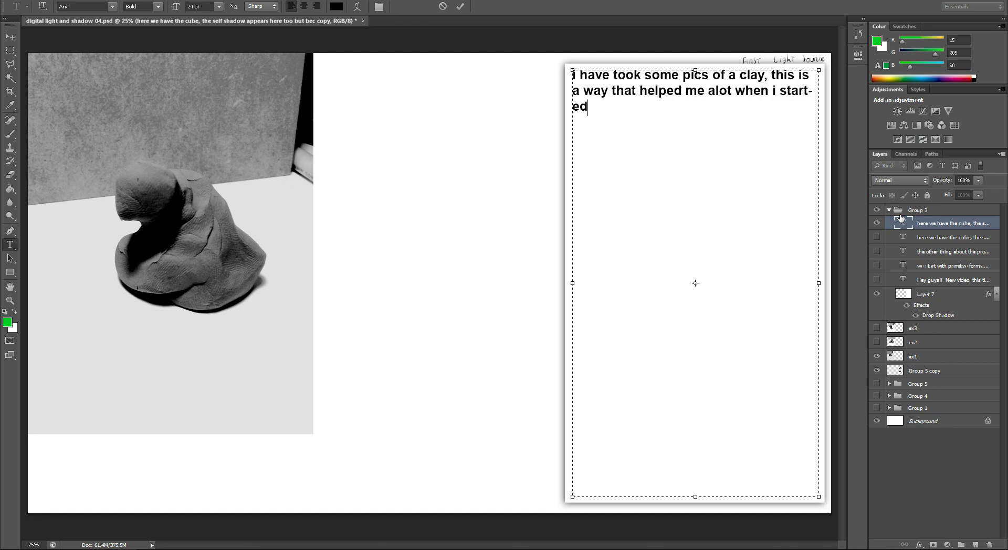
type("painting Iight and shadows, i suggest,")
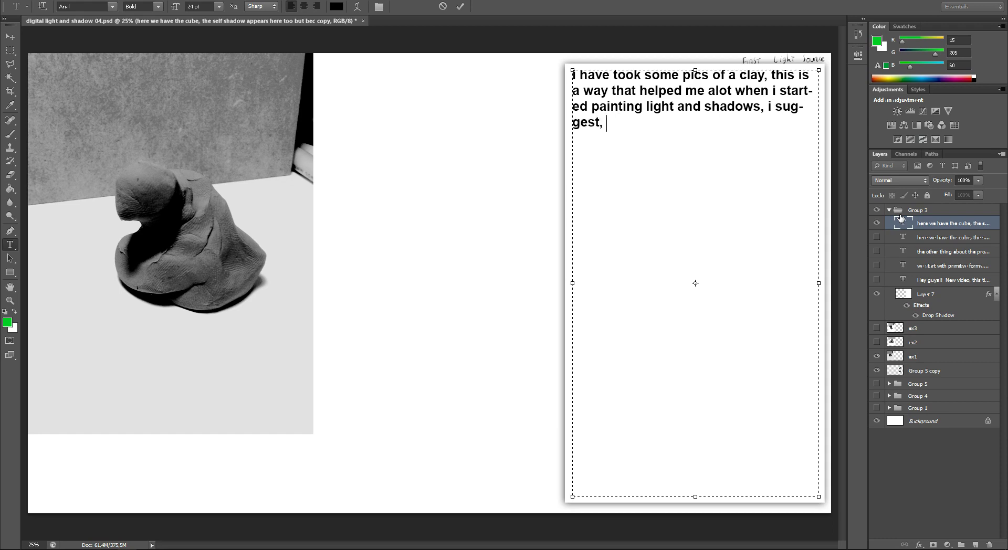
type("use a clay")
type("to practice, just")
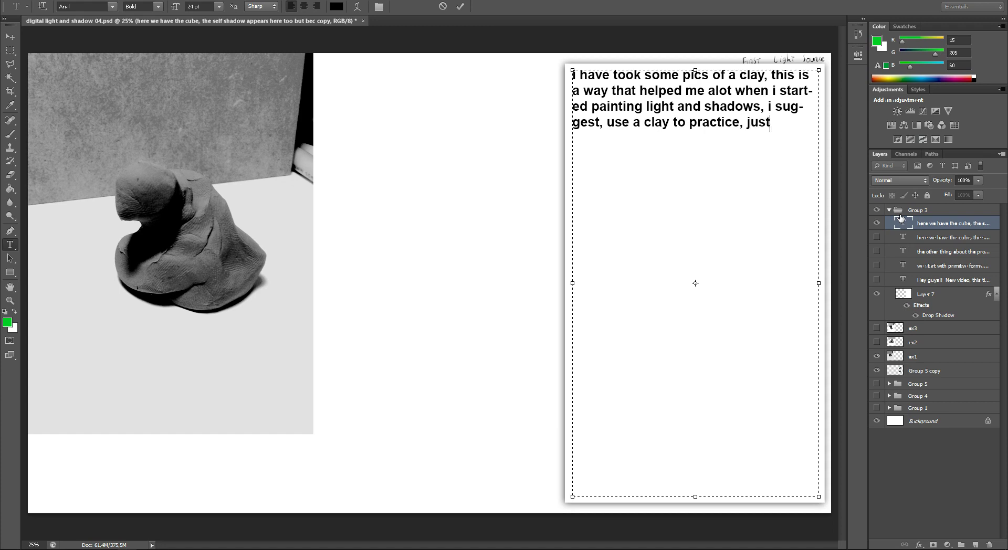
type("feel free")
- Finish the paragraph with '…whats these principles are.' and start a new line 'almost forget we talked about a box'
type(",")
type(" make any forma")
key("BackSpace")
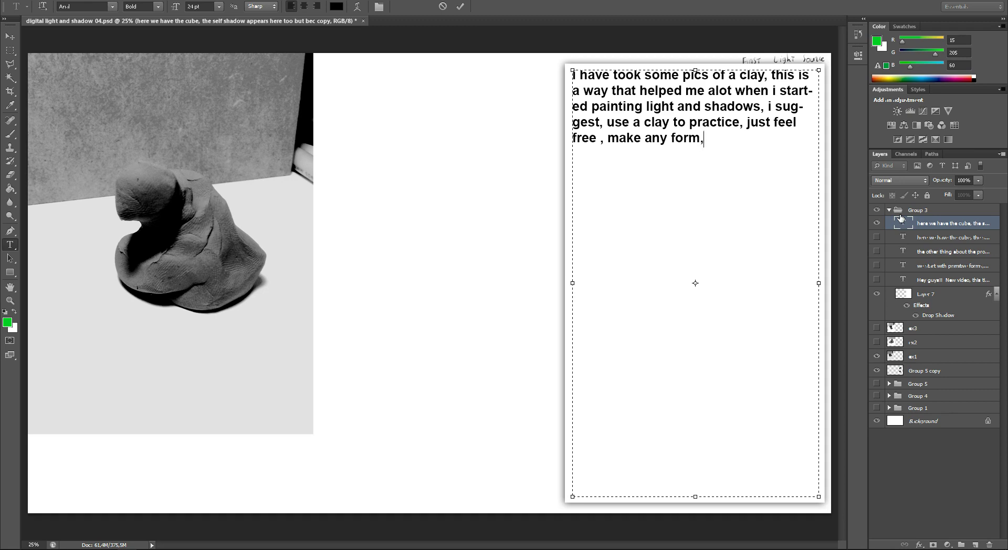
type("ound")
type(" with edge")
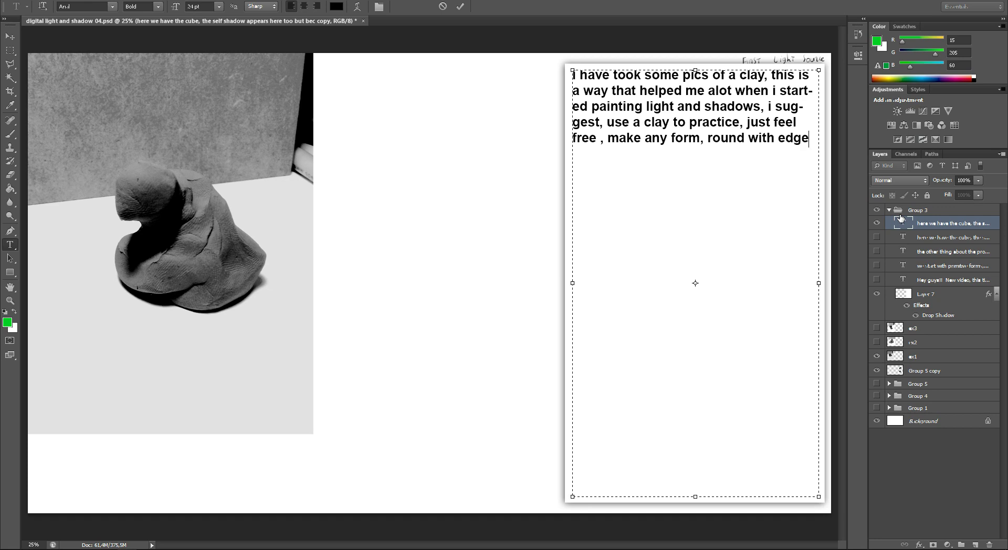
type("holes and pin")
key("BackSpace")
key("BackSpace")
type("aint, ")
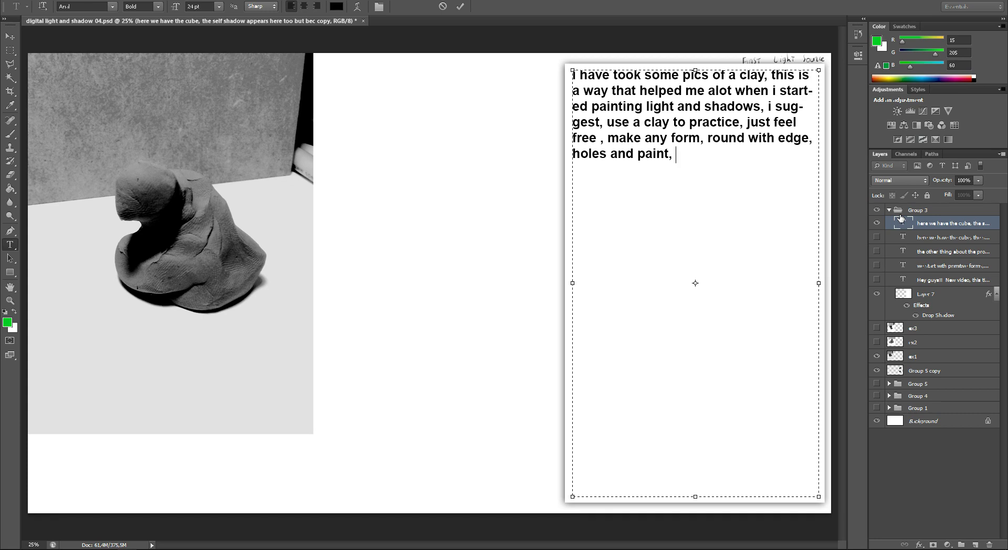
type("to understand ")
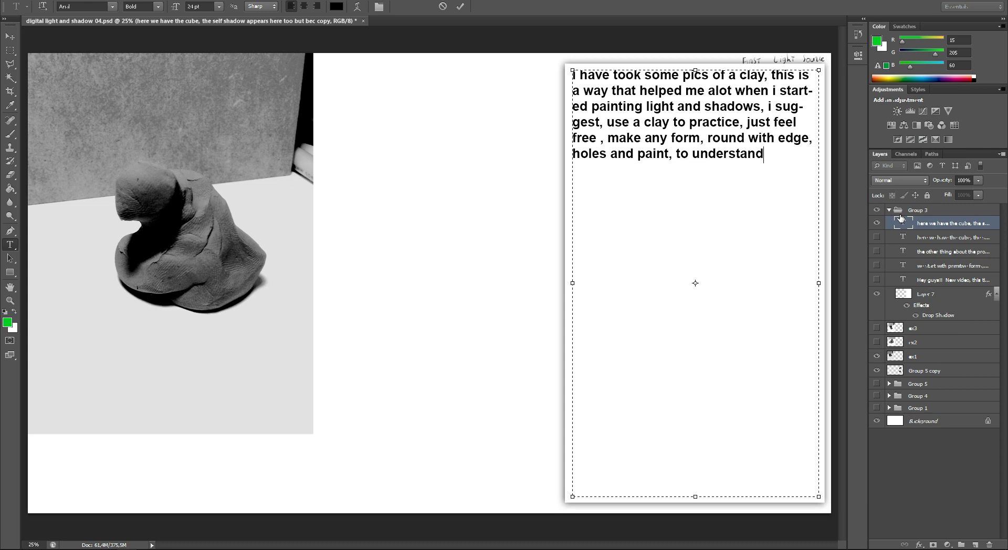
type("whats these ")
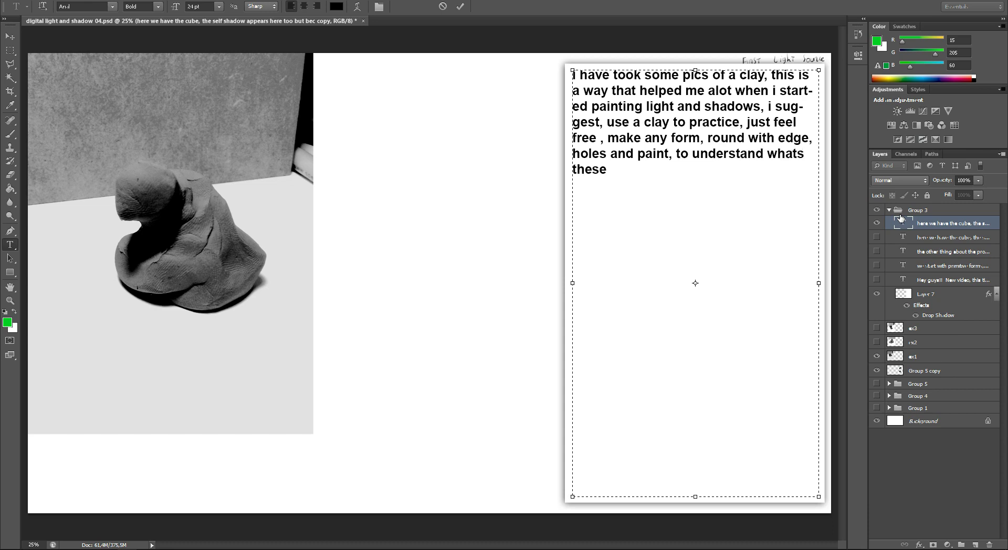
type("principles are")
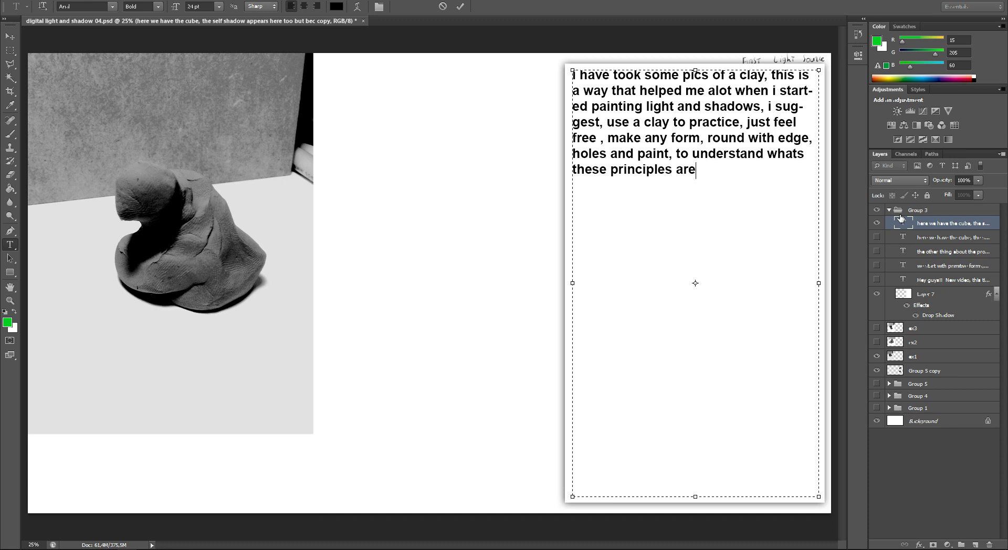
type(".")
key("Return")
key("Return")
type("almost forget we talked about a")
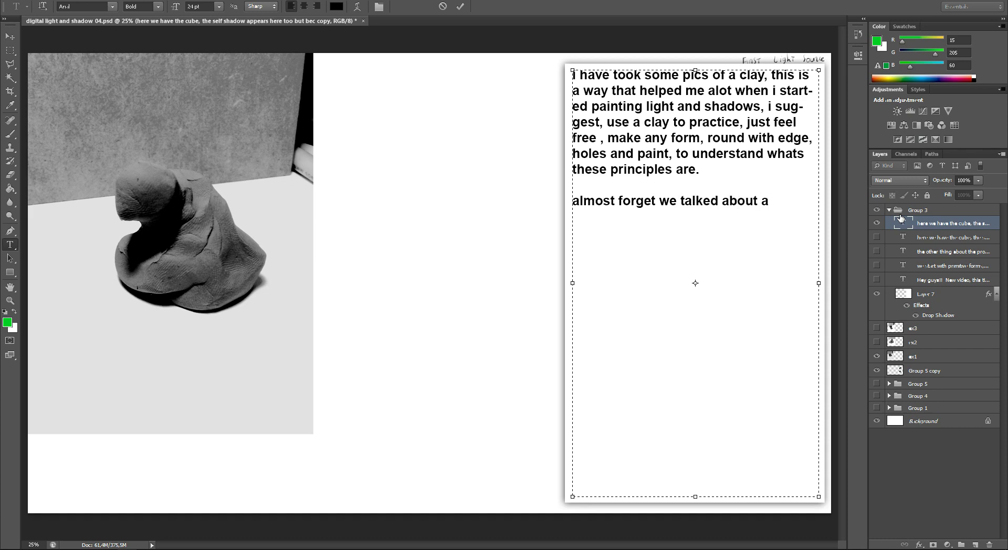
type(" box, its a hardshad")
- Add that the box's shadows will be hard and the sphere's soft, ending with 'got it?'
key("BackSpace")
type("pe, so the shadows wi")
type("ll be hard")
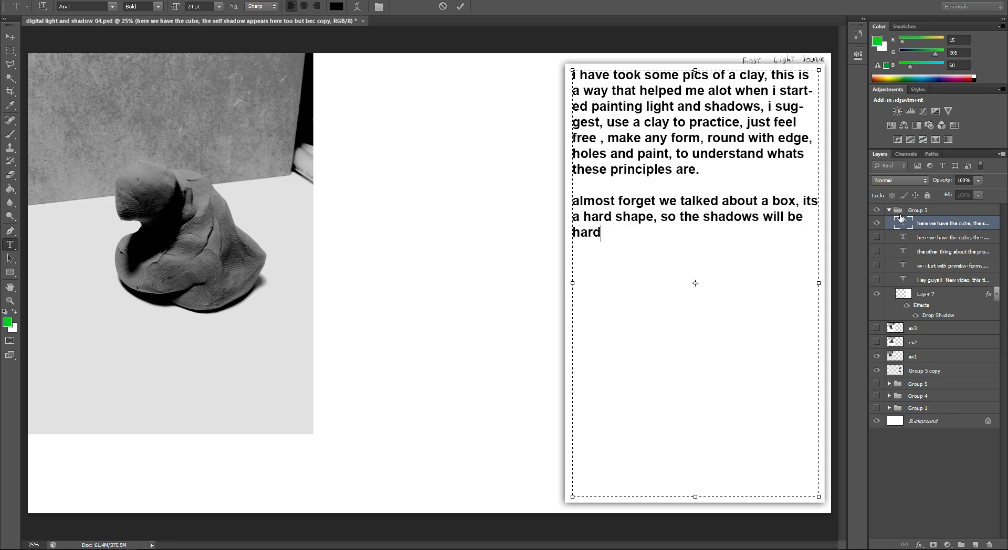
type("the ")
type("dp")
key("BackSpace")
key("BackSpace")
type("sphere is a ")
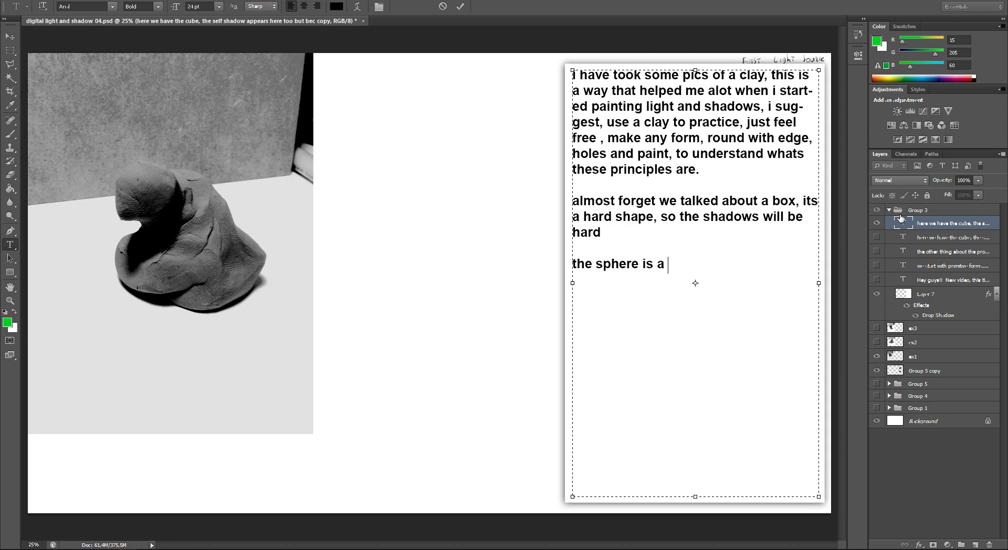
type("ound")
type(" shape, so the shaodw")
key("BackSpace")
key("BackSpace")
key("BackSpace")
type("dow will th")
key("BackSpace")
key("BackSpace")
type("be soft.  ")
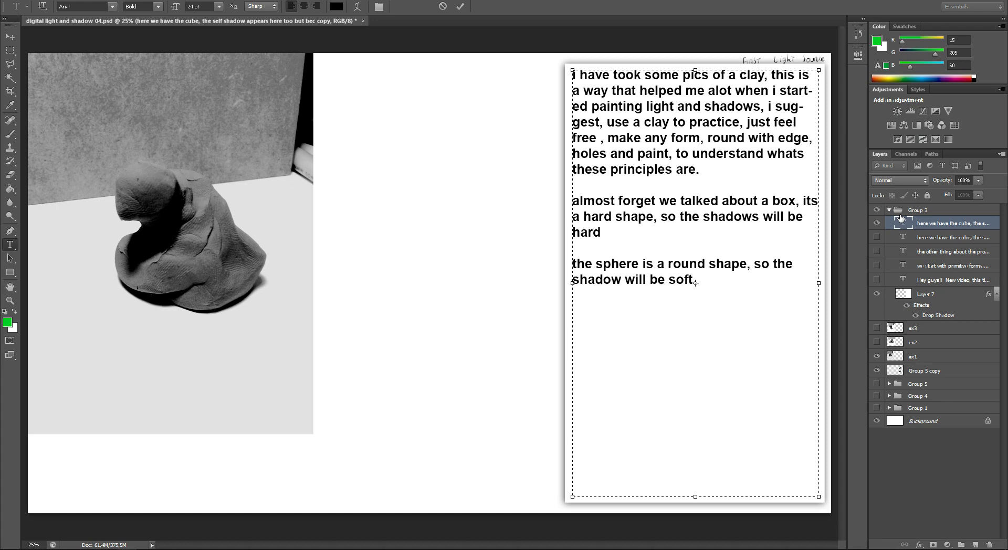
type("got it?")
- Commit the text and add a new empty layer above it
left_click(945, 218)
key("v")
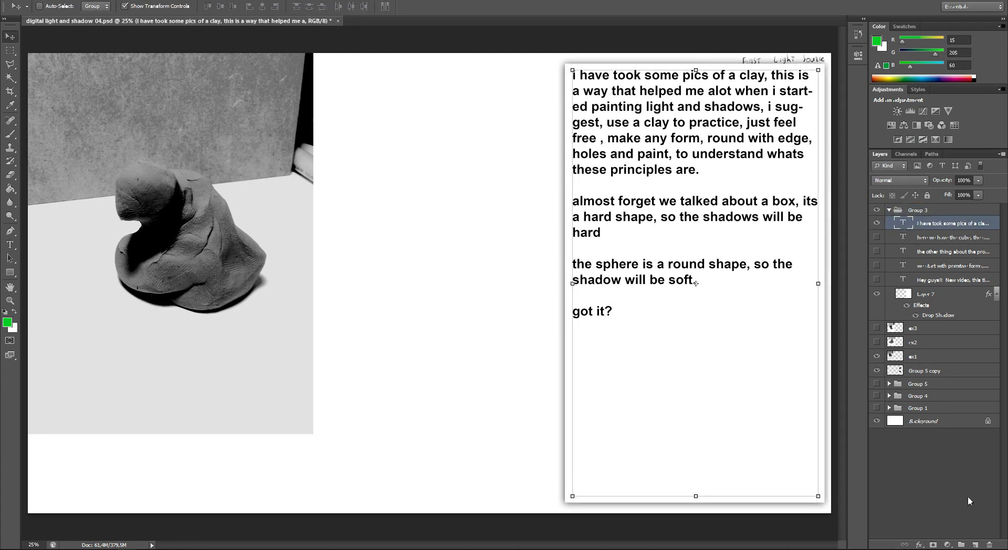
left_click(975, 545)
- With black brush, sketch a small circle with a label line beside the text
key("d")
key("b")
mouse_move(418, 146)
left_mouse_down()
mouse_move(444, 159)
mouse_move(406, 152)
mouse_move(433, 177)
mouse_move(457, 129)
mouse_move(485, 133)
left_mouse_up()
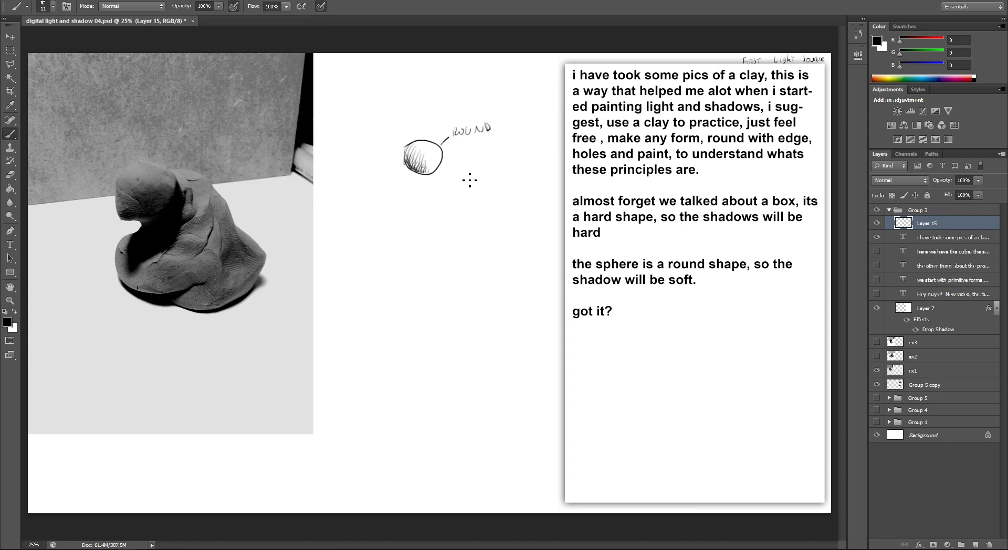
mouse_move(443, 171)
left_mouse_down()
mouse_move(454, 181)
mouse_move(473, 169)
mouse_move(461, 193)
mouse_move(516, 190)
left_mouse_up()
- Sketch a hatched box labelled HARD and hard shadow, plus a thumbs-up doodle below it
mouse_move(388, 235)
left_mouse_down()
mouse_move(388, 260)
mouse_move(409, 241)
mouse_move(408, 264)
mouse_move(427, 235)
mouse_move(427, 257)
mouse_move(408, 265)
mouse_move(400, 229)
mouse_move(426, 235)
mouse_move(408, 225)
mouse_move(427, 234)
mouse_move(396, 238)
mouse_move(388, 261)
mouse_move(412, 257)
mouse_move(388, 265)
mouse_move(422, 260)
mouse_move(389, 273)
left_mouse_up()
key("ctrl+alt+z")
key("ctrl+alt+z")
left_click_drag(439, 238, 457, 237)
left_click_drag(452, 231, 462, 235)
left_click_drag(463, 225, 470, 235)
left_click_drag(470, 224, 471, 235)
left_click_drag(434, 258, 474, 266)
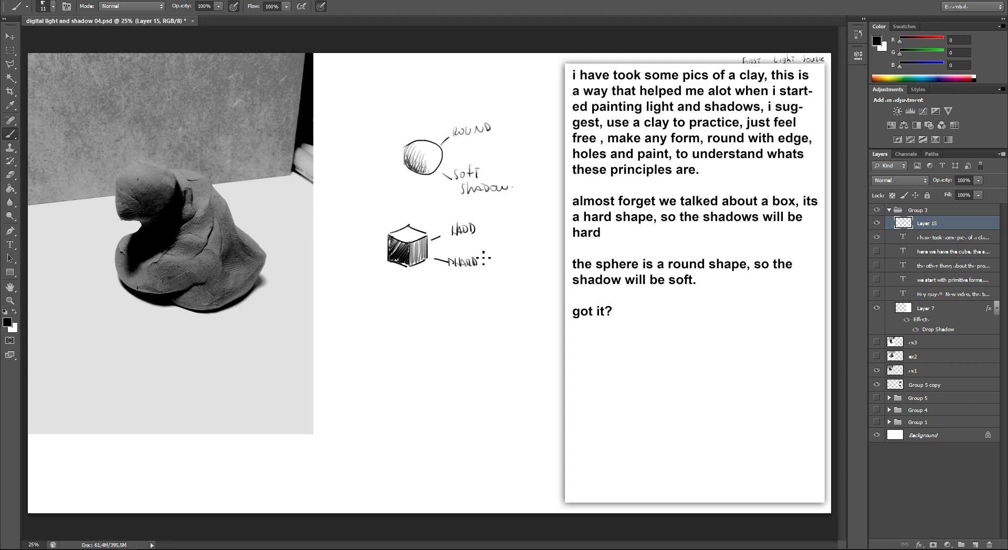
left_click_drag(486, 257, 510, 264)
mouse_move(502, 321)
left_mouse_down()
mouse_move(479, 309)
mouse_move(471, 350)
mouse_move(504, 351)
left_mouse_up()
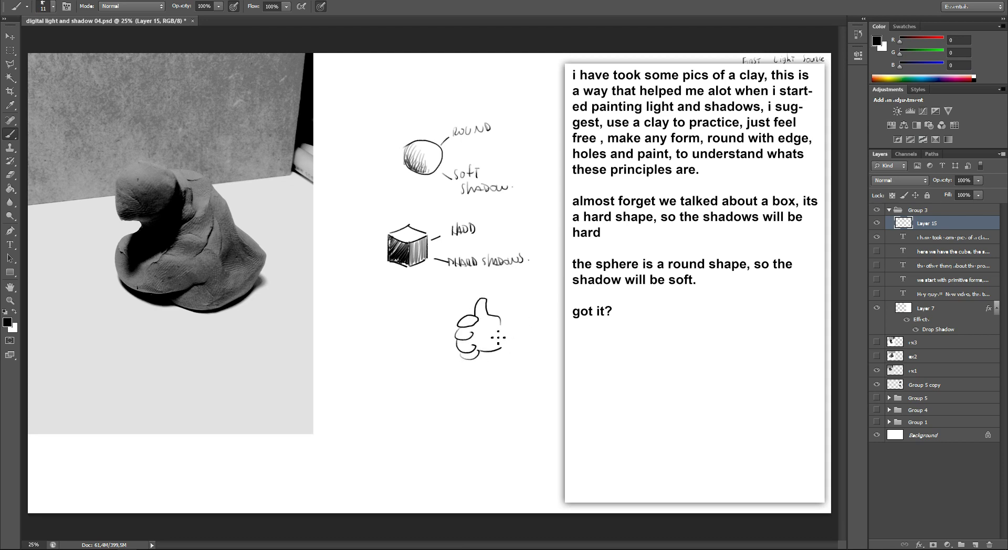
key("l")
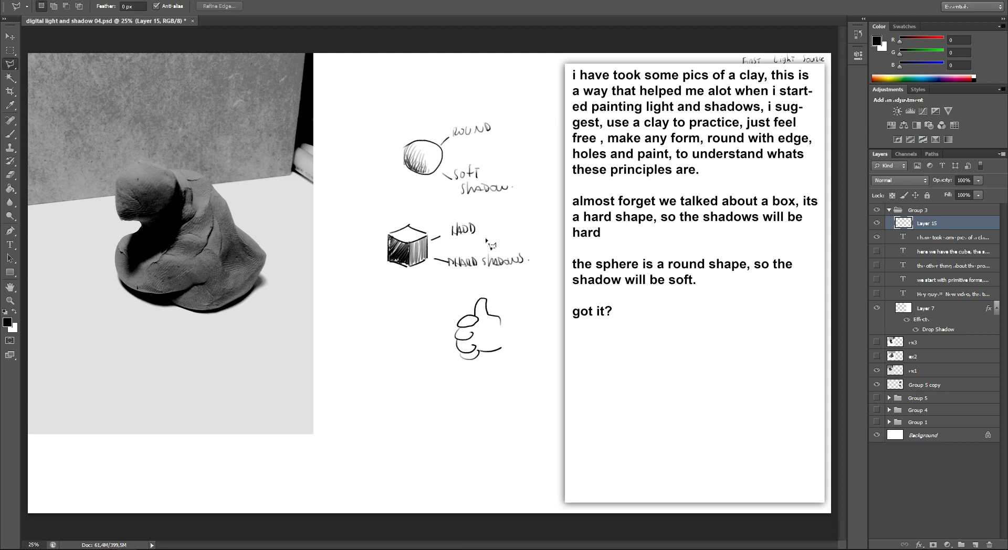
- Hide the doodle sketch layer and open the explanatory text layer for editing
left_click(876, 222)
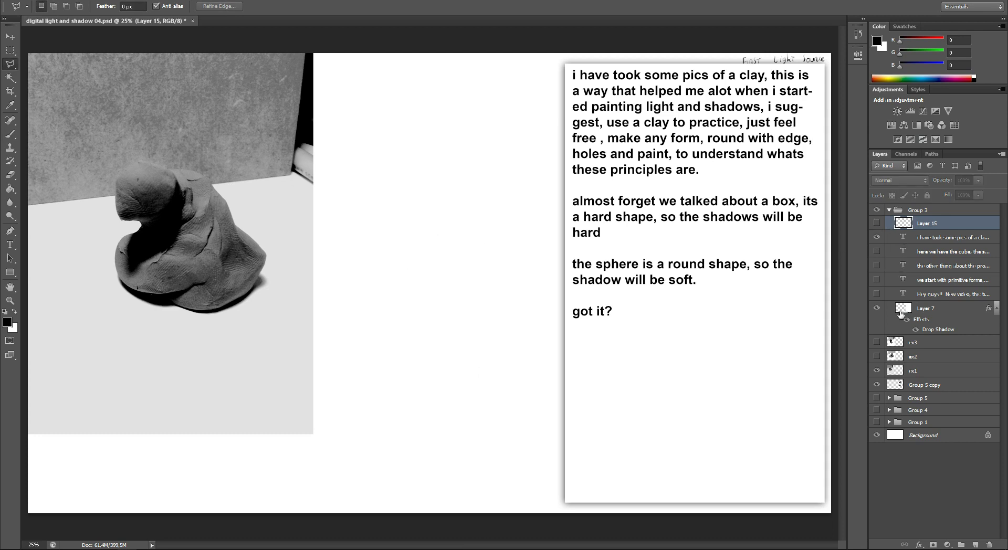
left_click(876, 308)
left_click(902, 241)
double_click(902, 241)
- After 'got it?', add 'so.. the clay, will paint the clay thinking about the examples… take a look'
left_click(739, 312)
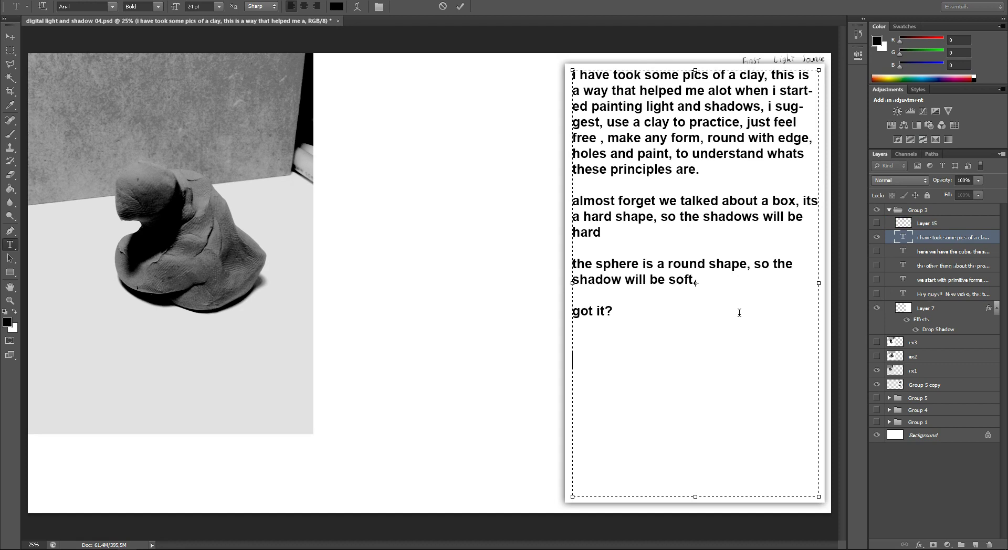
type("so..  t")
type("he cal")
key("BackSpace")
type("lay, will ")
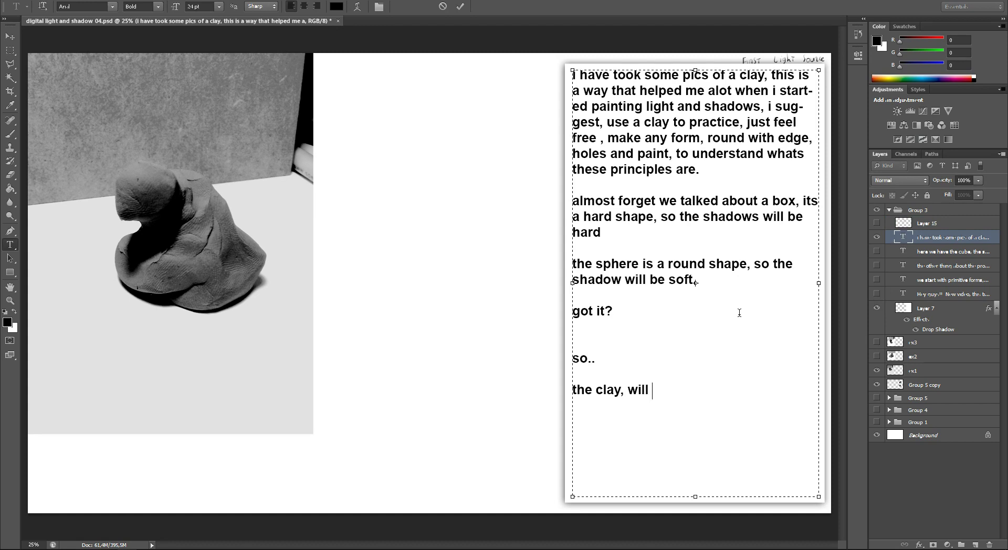
type("paint the clay thinkin")
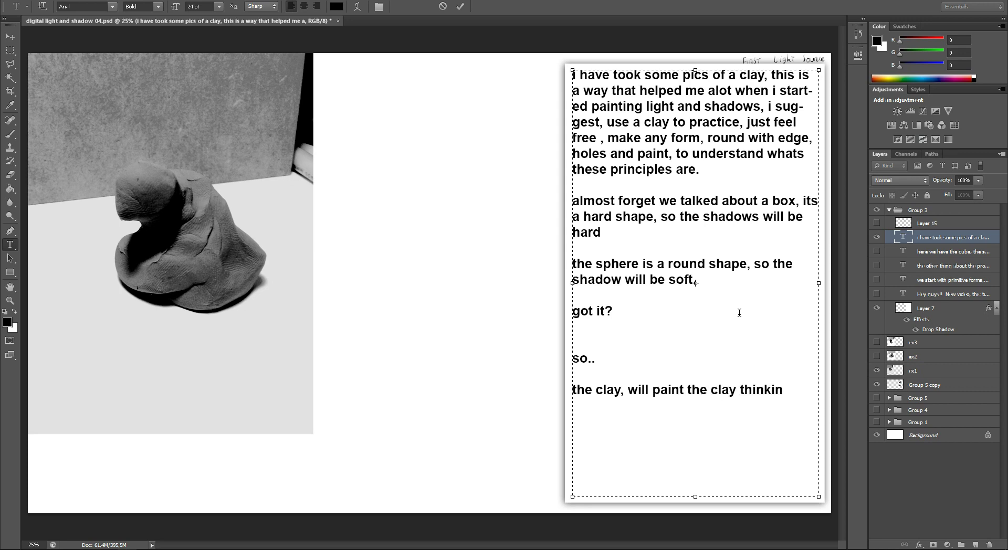
type("g about the ")
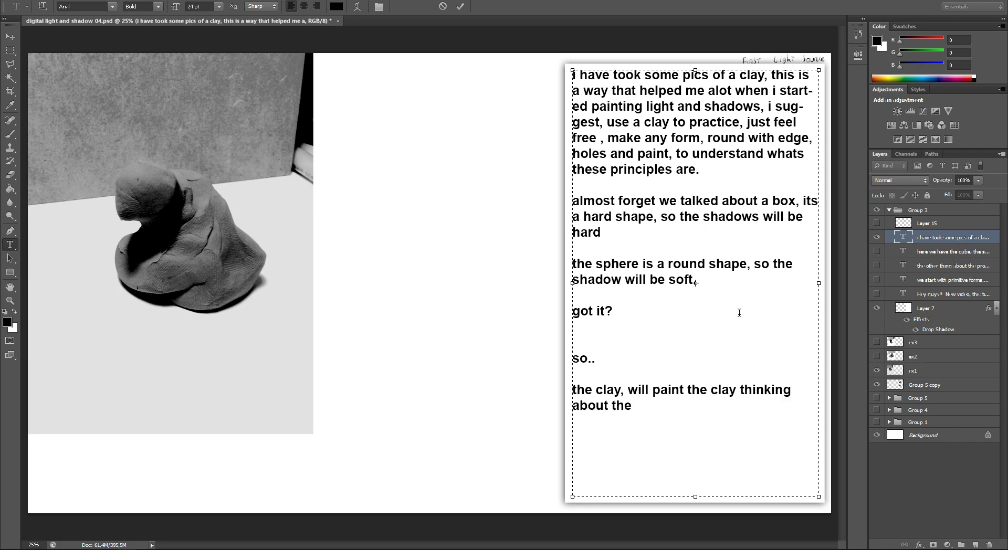
type("examples be")
type("fore and the principles")
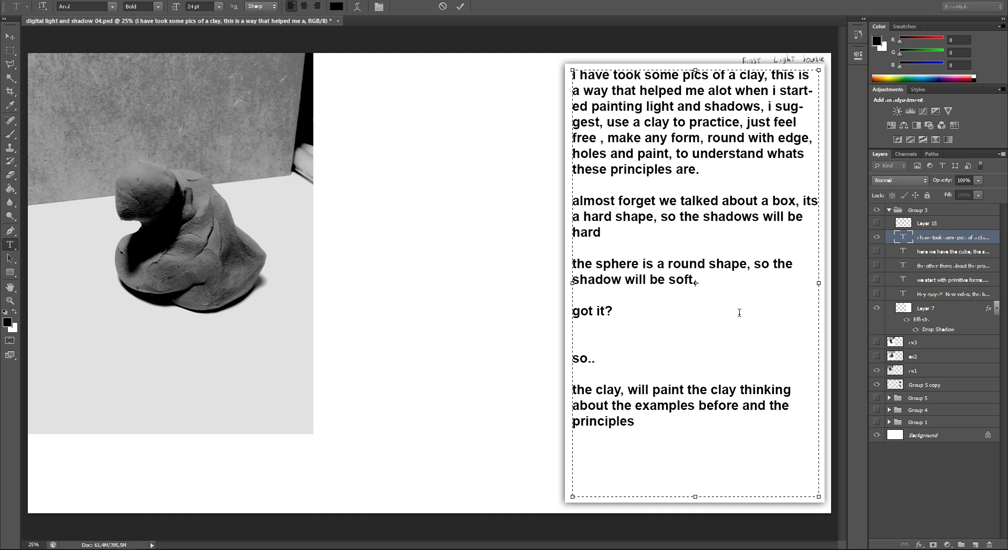
type(", take a look")
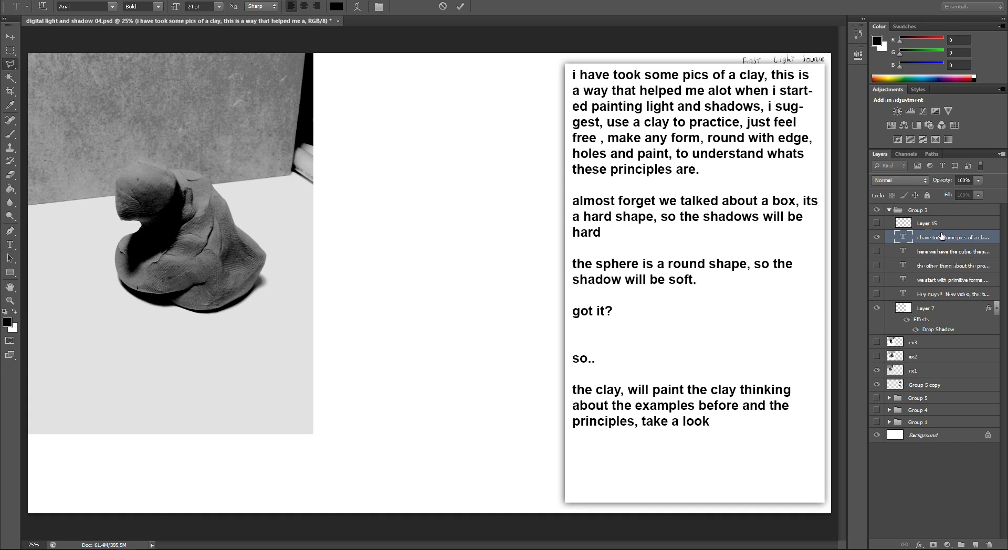
key("ctrl+Return")
- Hide the text panel group and shift the Group 5 copy cube and sphere drawings right
key("l")
left_click(919, 210)
left_click(880, 211)
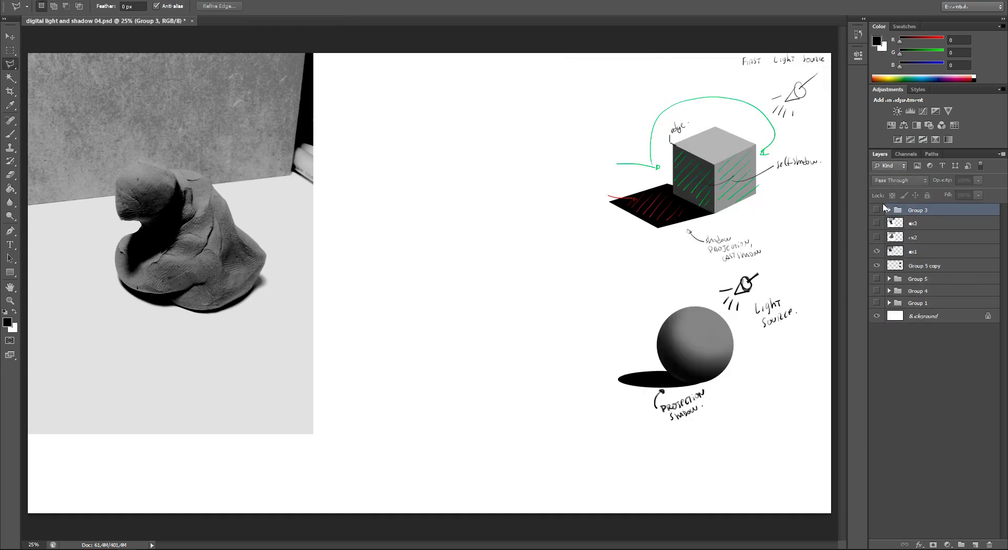
left_click(933, 224)
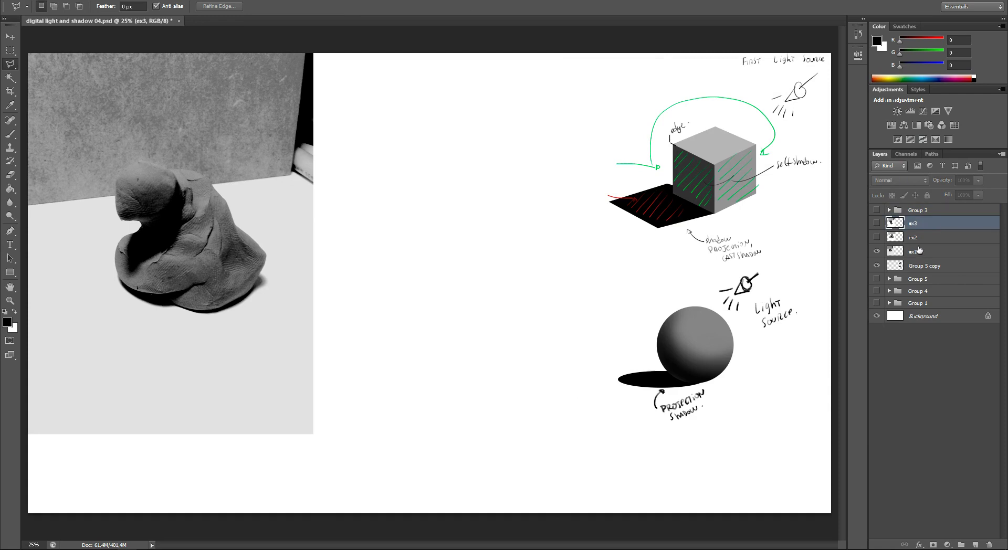
left_click(919, 266)
key("v")
left_click_drag(711, 265, 732, 270)
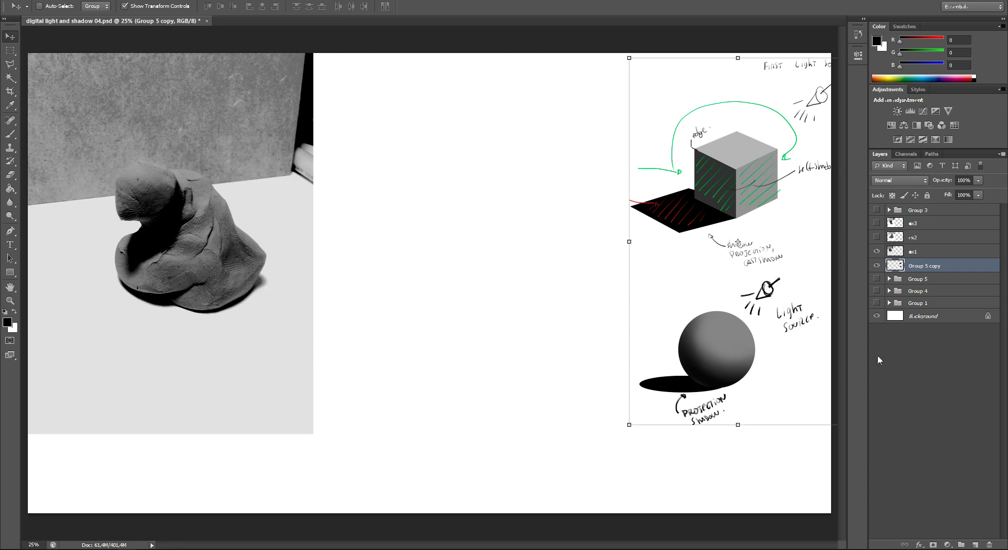
- Brush leader lines with SOFT SHADOW beside the sphere and HARD SHADOW beside the cube
key("b")
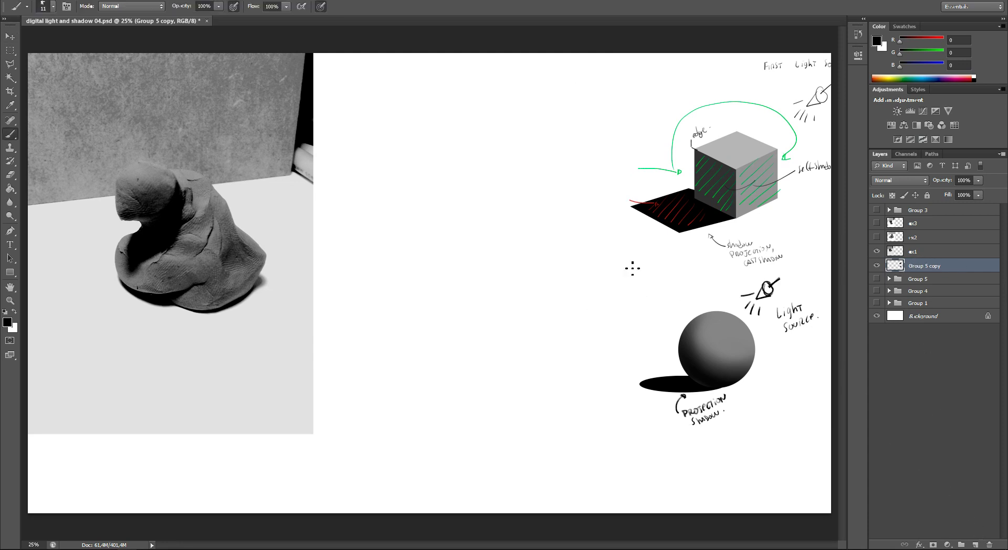
left_click_drag(614, 95, 649, 85)
key("ctrl+z")
mouse_move(741, 370)
left_mouse_down()
mouse_move(757, 387)
mouse_move(786, 387)
left_mouse_up()
mouse_move(775, 398)
left_mouse_down()
mouse_move(782, 405)
mouse_move(809, 396)
left_mouse_up()
left_click_drag(738, 207, 759, 214)
left_click_drag(767, 208, 800, 228)
key("ctrl+alt+z")
key("ctrl+alt+z")
left_click_drag(809, 226, 813, 225)
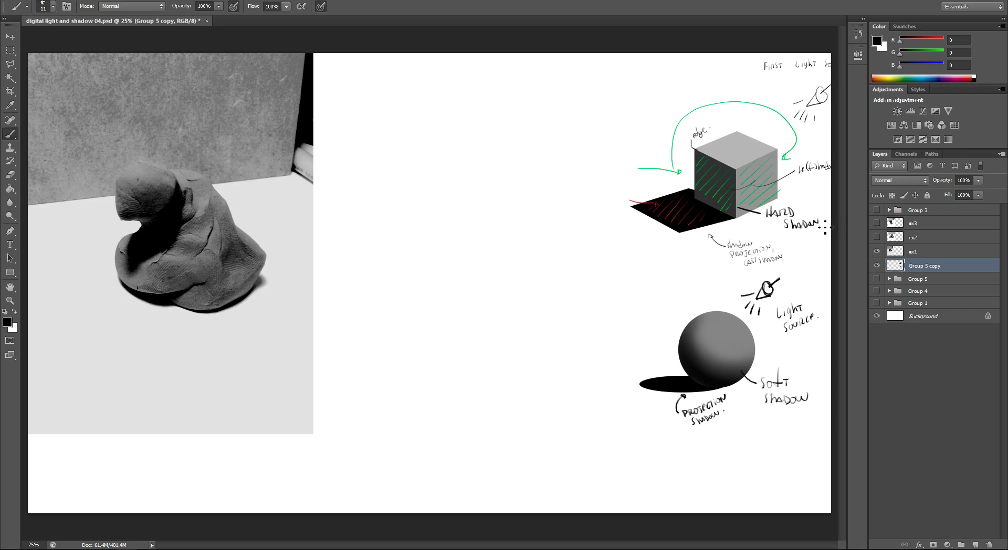
- On a new layer above ex1, lasso a clay-like blob and fill it with the sphere's sampled grey
left_click(936, 252)
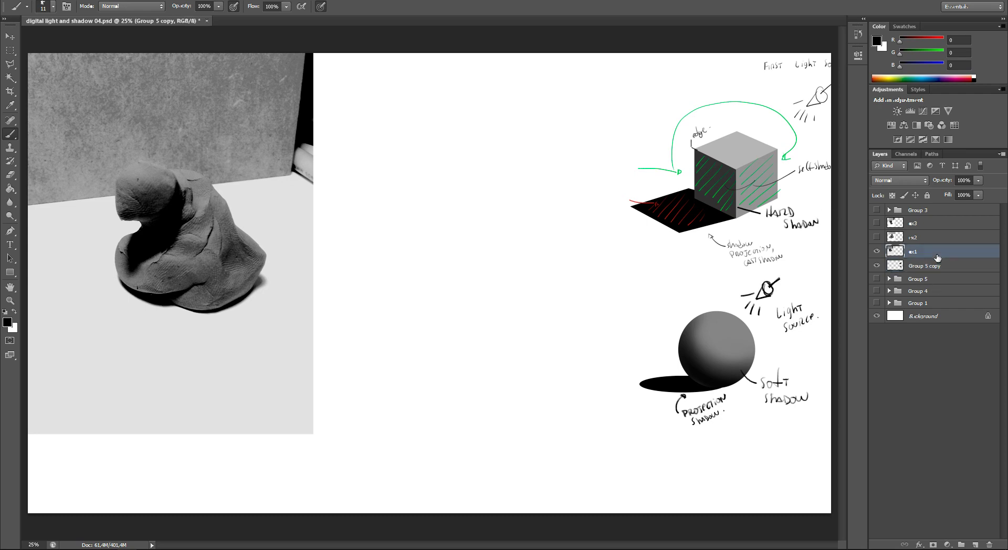
left_click(975, 544)
key("l")
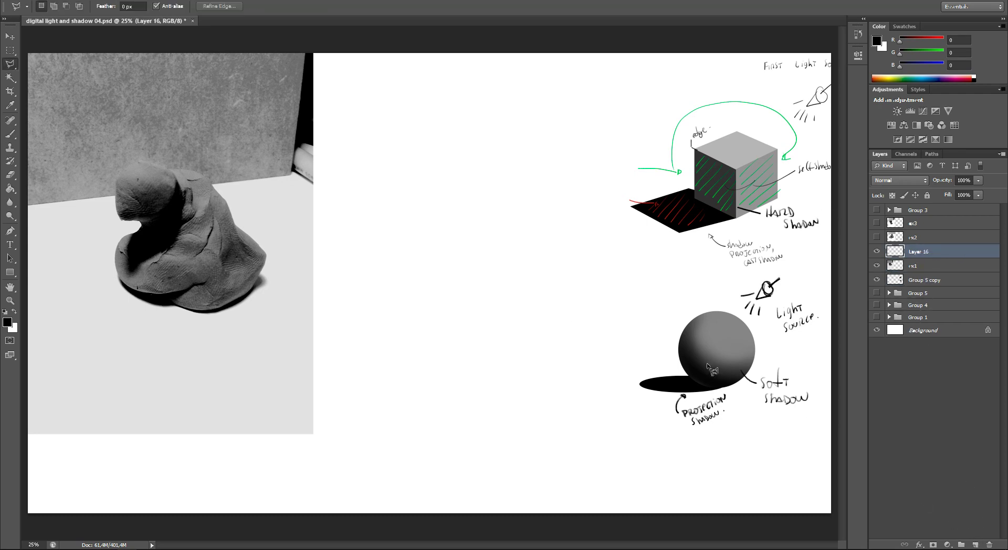
right_click(7, 70)
left_click(38, 63)
mouse_move(449, 168)
left_mouse_down()
mouse_move(411, 198)
mouse_move(409, 270)
mouse_move(432, 289)
mouse_move(499, 297)
mouse_move(534, 258)
mouse_move(494, 190)
mouse_move(450, 170)
left_mouse_up()
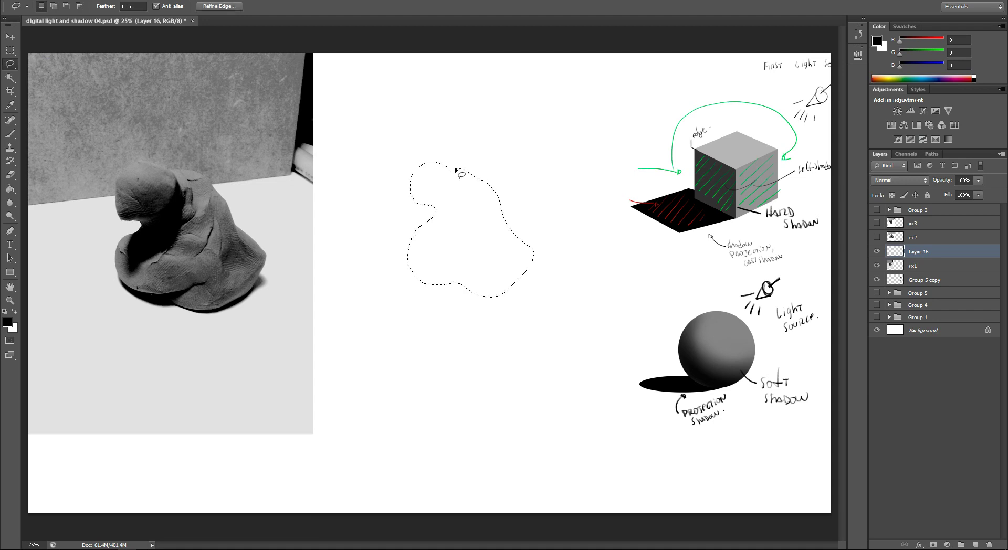
key("g")
left_click(728, 313, "alt")
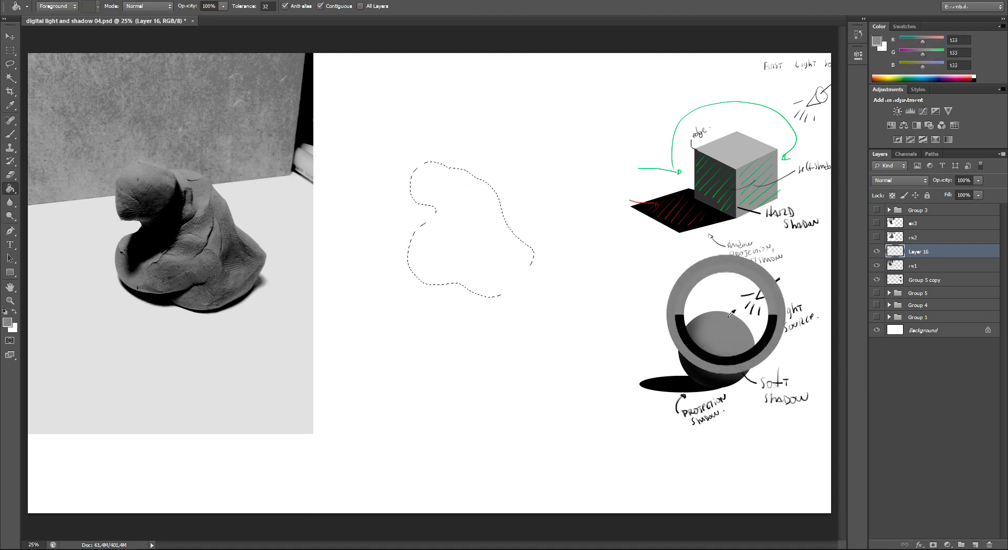
left_click(526, 269)
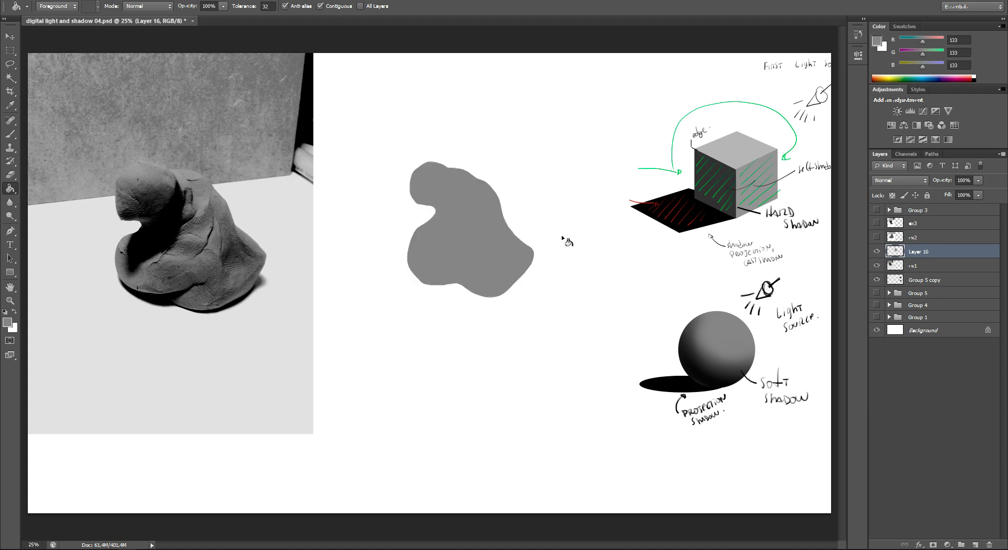
- Enlarge the grey blob to about 135% and move it left beside the clay photo, adding an empty layer above
key("ctrl+t")
left_click_drag(534, 161, 544, 145)
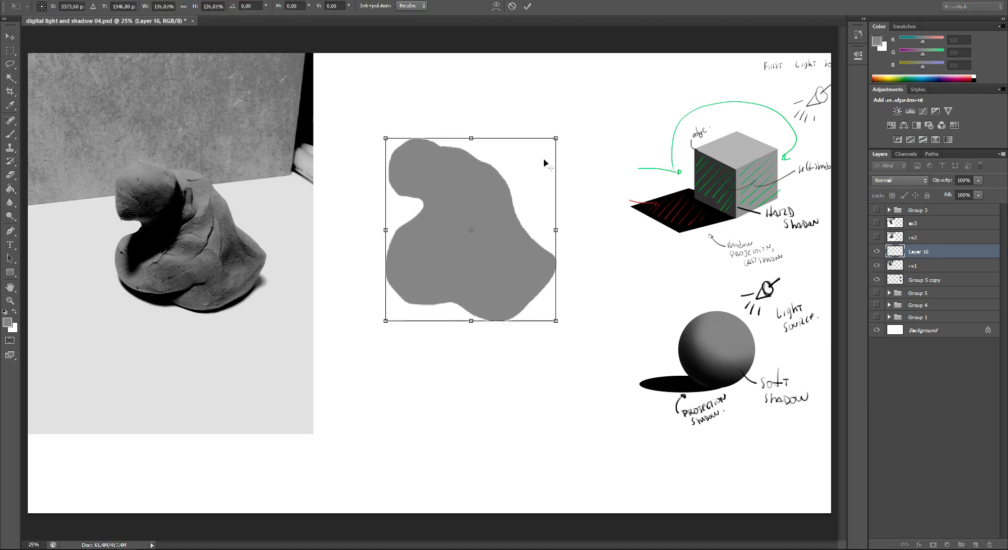
key("Return")
key("v")
left_click_drag(529, 232, 489, 230)
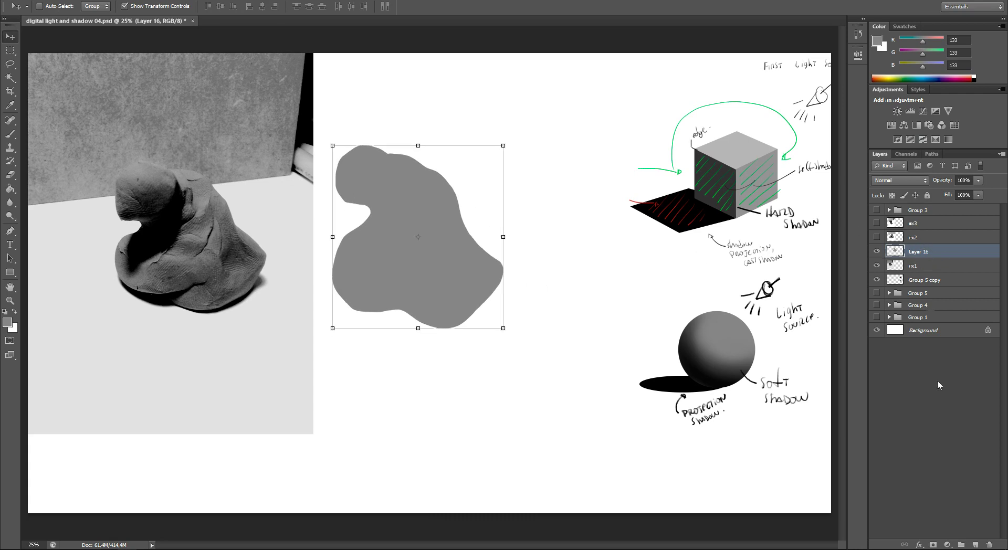
left_click(974, 545)
- Set black paint with a 77 px brush and clip the new layer to the grey blob
key("d")
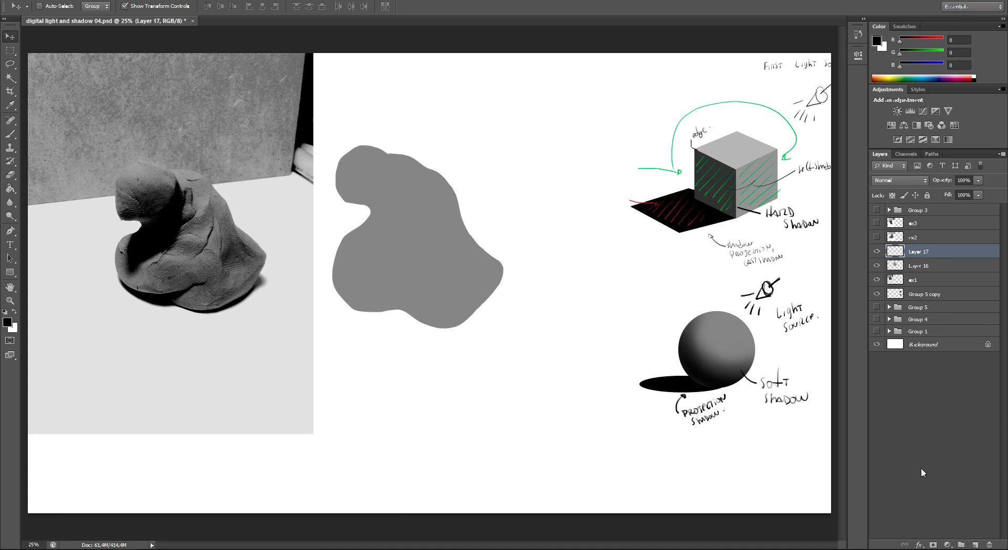
key("b")
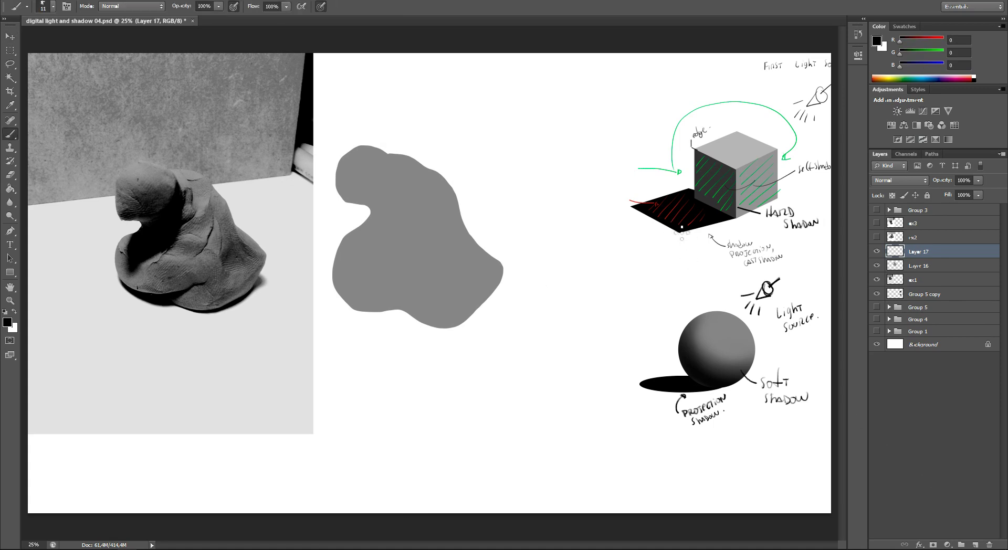
right_click(486, 223)
left_click(592, 306)
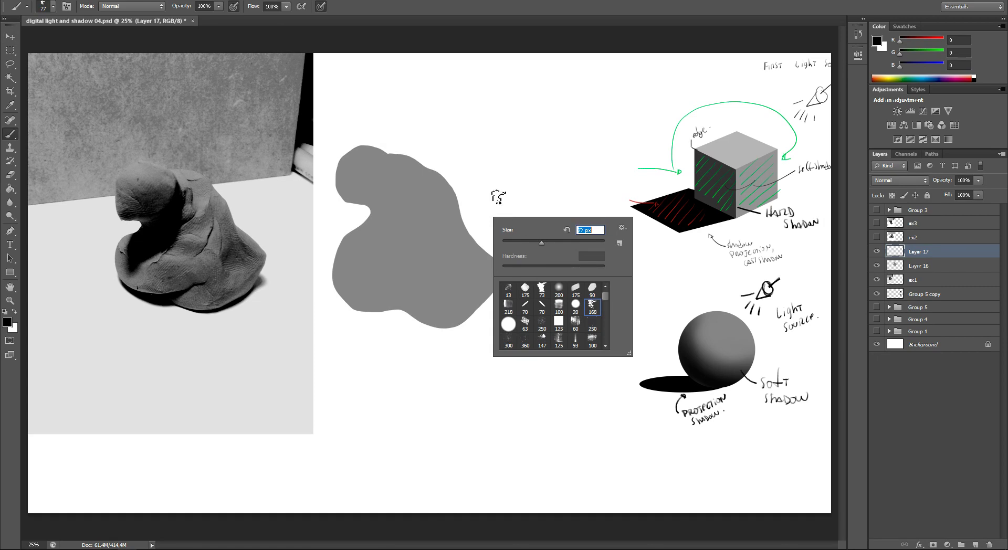
key("Return")
right_click(967, 254)
left_click(913, 316)
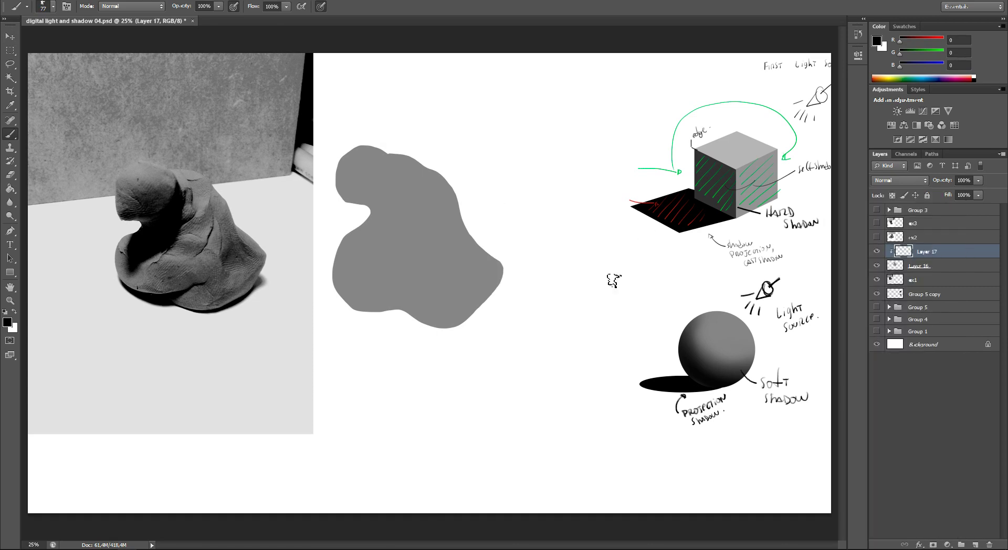
- Paint black shadows in the blob's upper-left hollow and along its lower edge, resizing the brush to 13 and 26 px
mouse_move(343, 200)
left_mouse_down()
mouse_move(402, 203)
mouse_move(360, 239)
mouse_move(386, 198)
mouse_move(388, 213)
mouse_move(404, 200)
left_mouse_up()
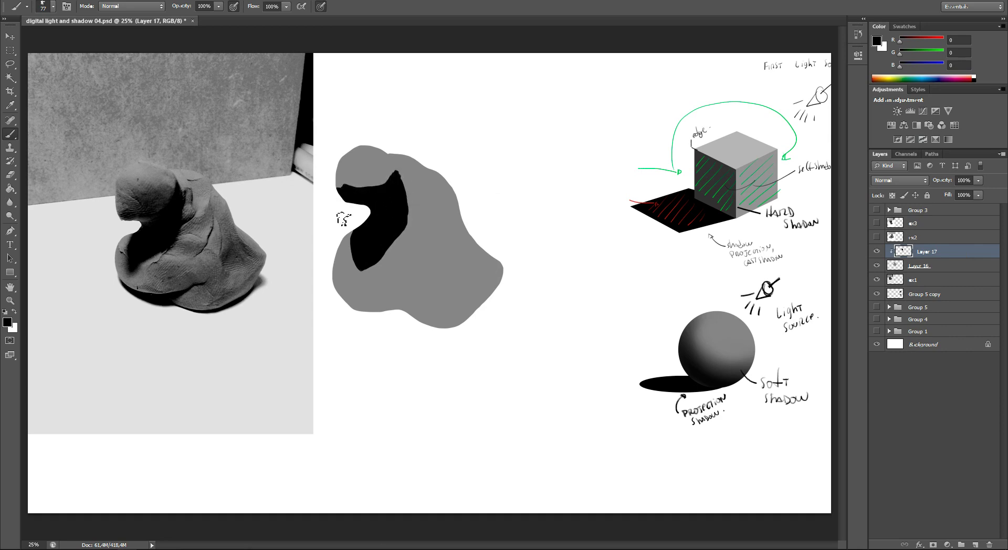
right_click(475, 206)
key("Return")
left_click_drag(359, 318, 423, 308)
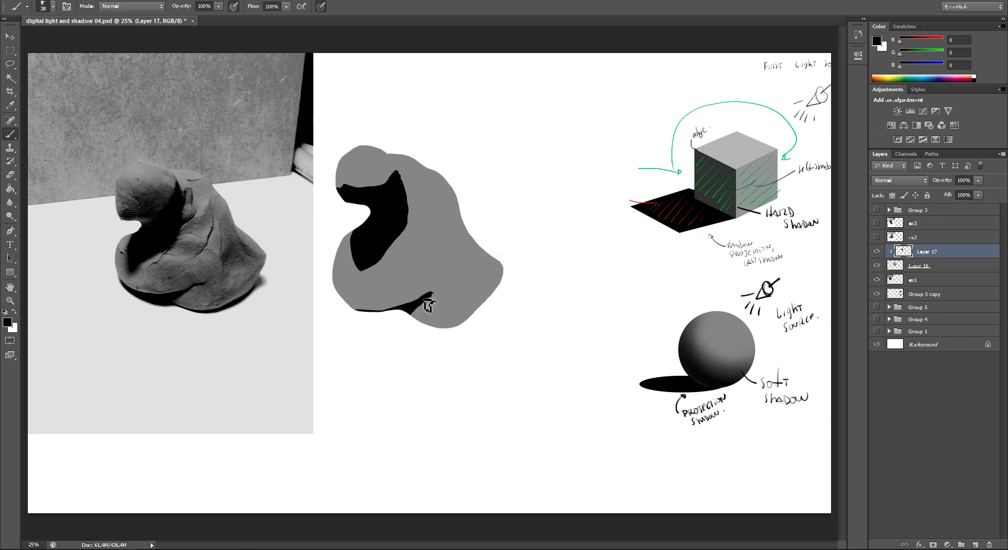
mouse_move(410, 319)
left_mouse_down()
mouse_move(469, 277)
mouse_move(435, 239)
mouse_move(440, 227)
left_mouse_up()
right_click(440, 290)
key("Return")
right_click(427, 246)
key("Return")
right_click(441, 272)
left_click_drag(463, 280, 467, 280)
key("Return")
- Show the text panel again and clear the old clay paragraph from its text layer
left_click(876, 210)
left_click(889, 210)
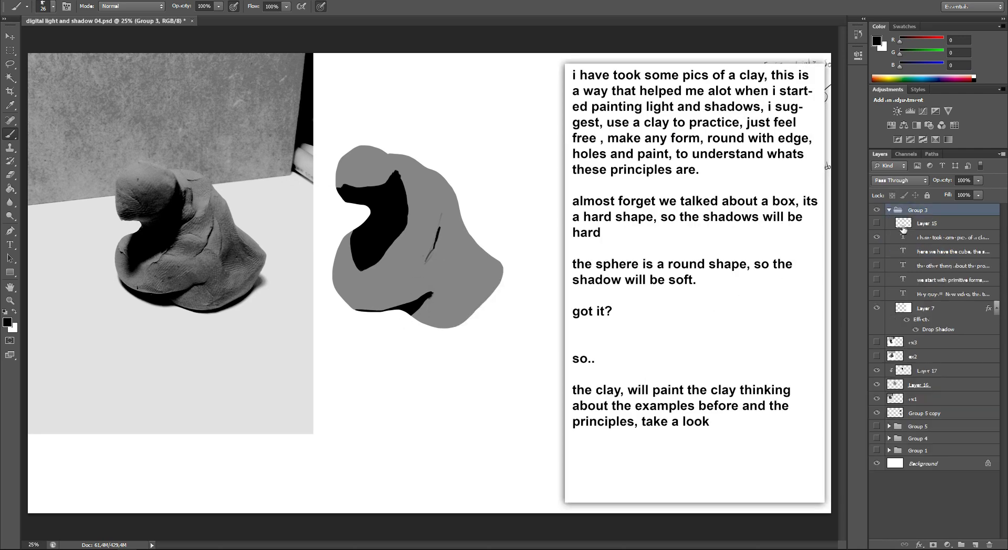
left_click(905, 239)
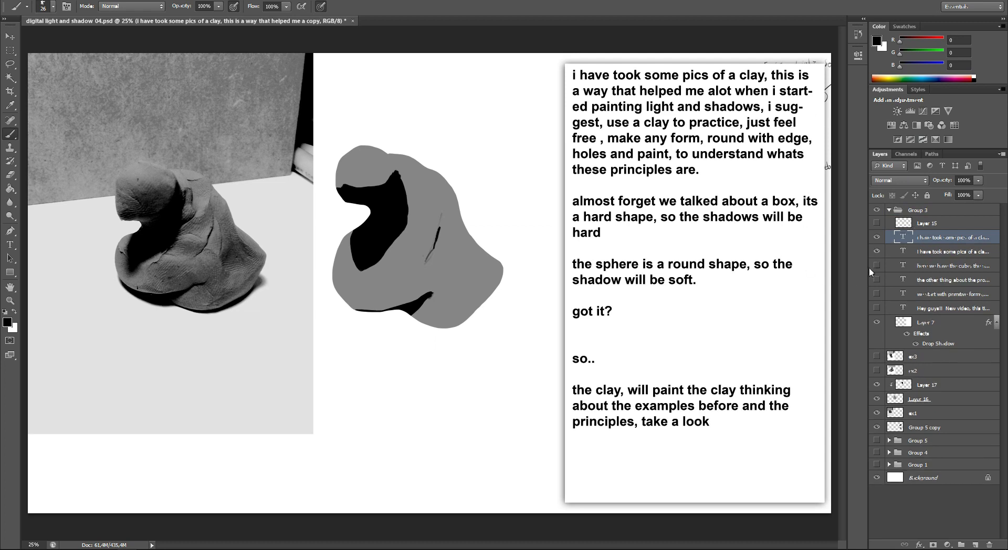
left_click(876, 223)
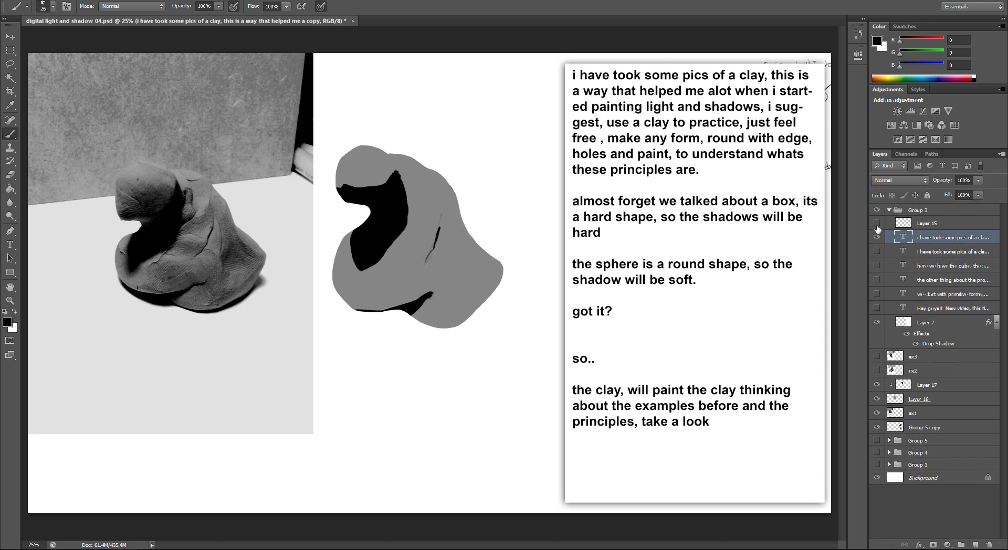
double_click(902, 237)
key("BackSpace")
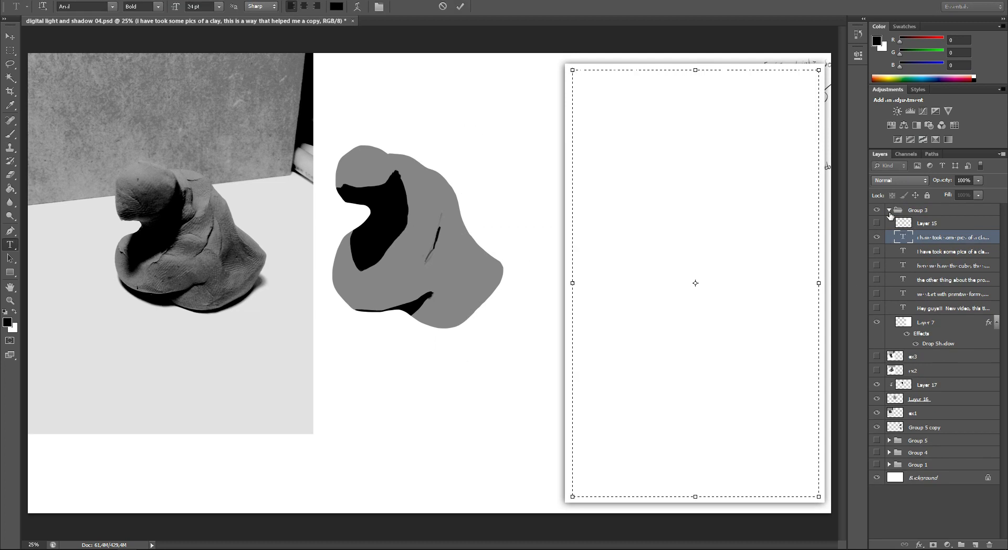
left_click(823, 168)
- Type the paragraph on starting with hard shadow areas, ending 'we can split the clay in two parts'
type("istart with the shadow are")
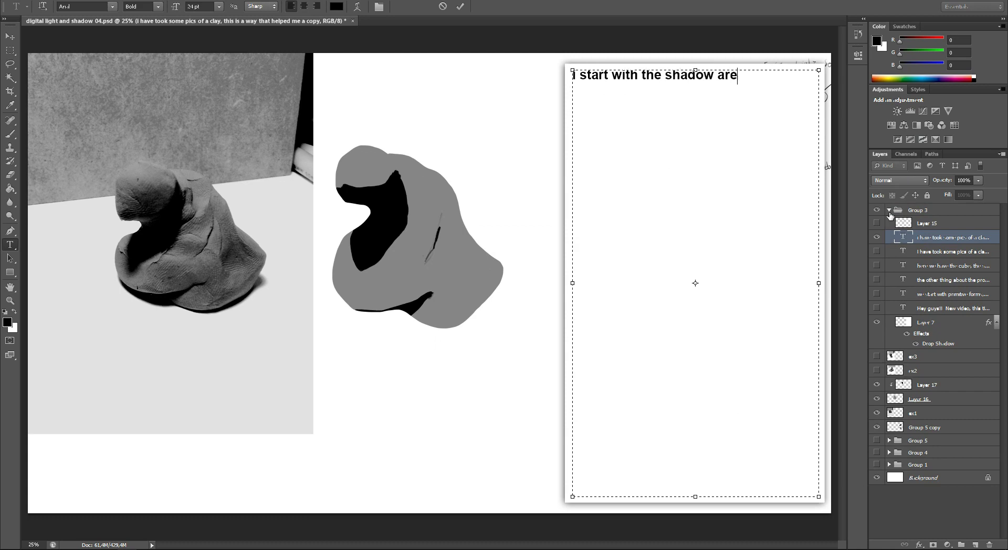
type("as, all ")
type("hard")
type(" because ")
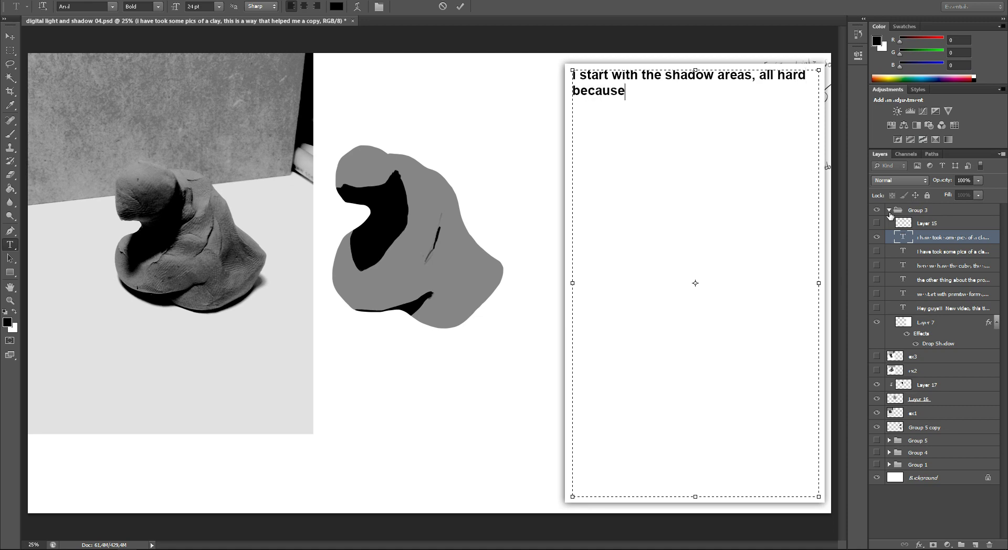
type("after that")
type(" all the ")
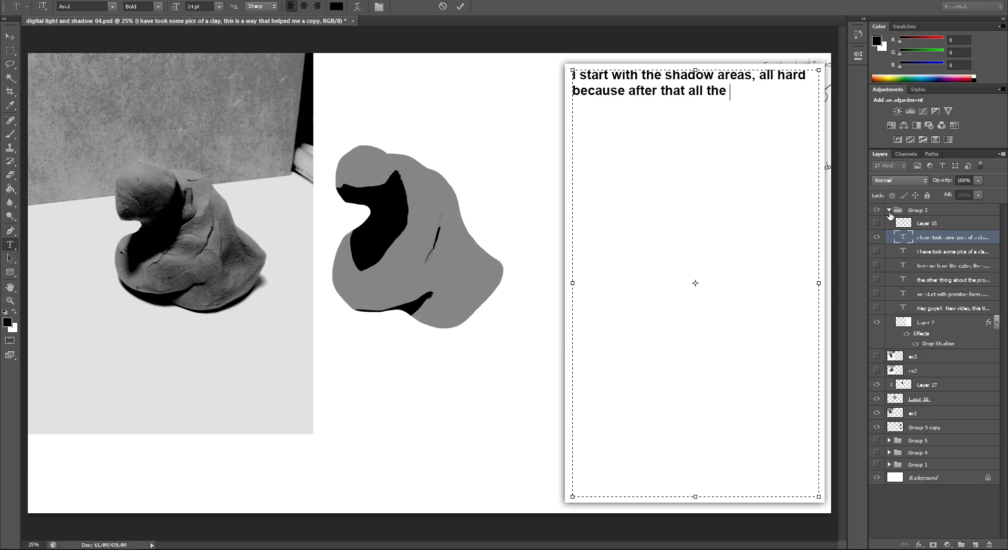
type("hard arfeas")
key("BackSpace")
key("BackSpace")
key("BackSpace")
type("eas ")
type("or")
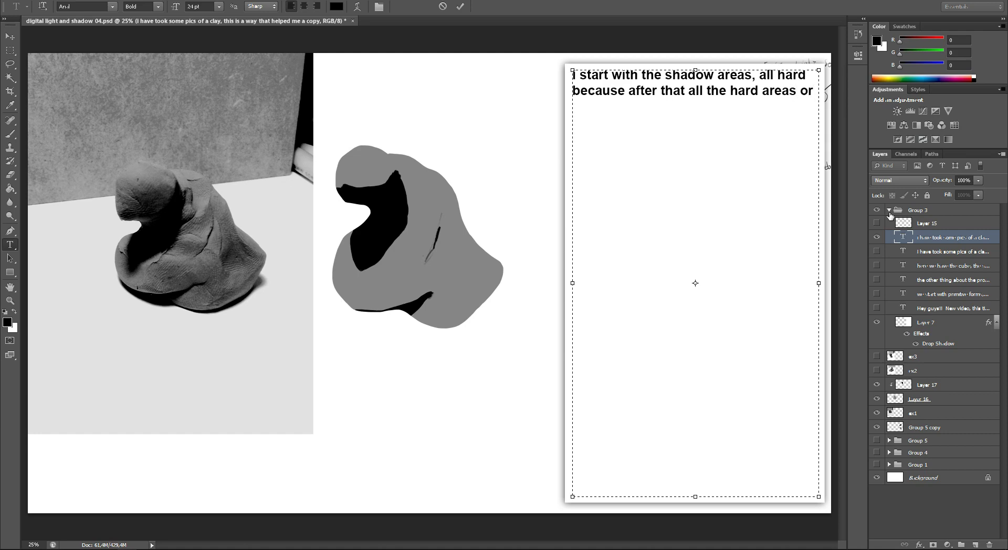
type("projecti")
type("on shadows ")
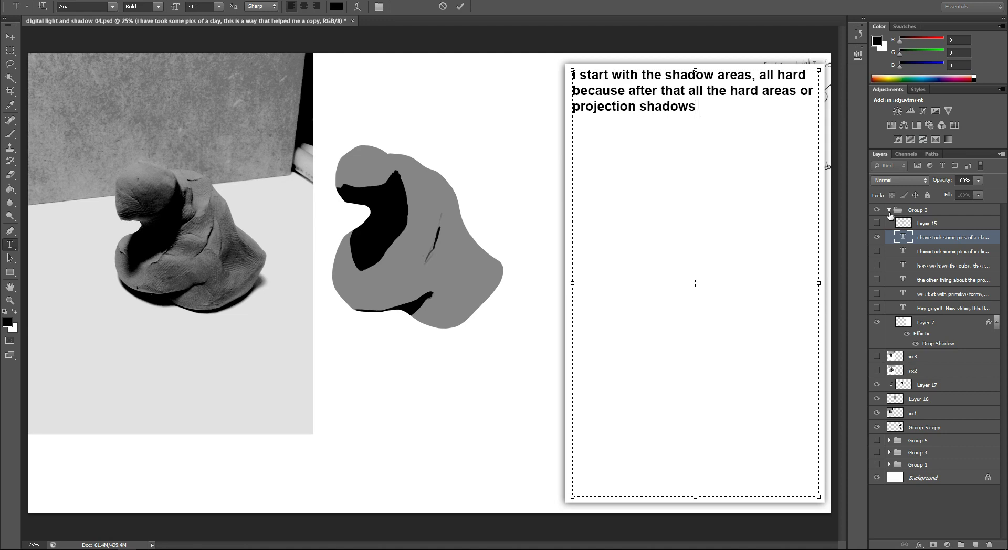
type("will maintain")
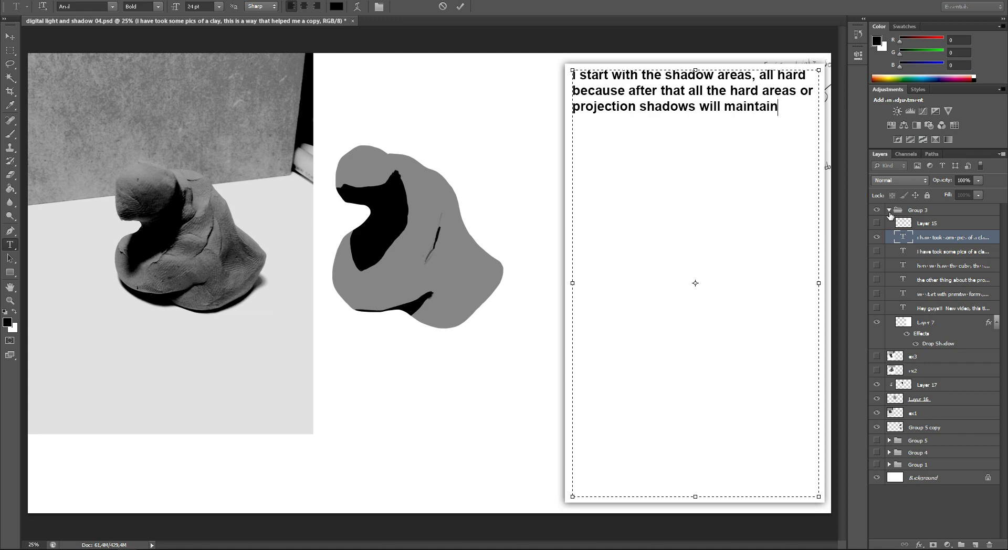
type(" hard")
type(", and soft ")
type("only")
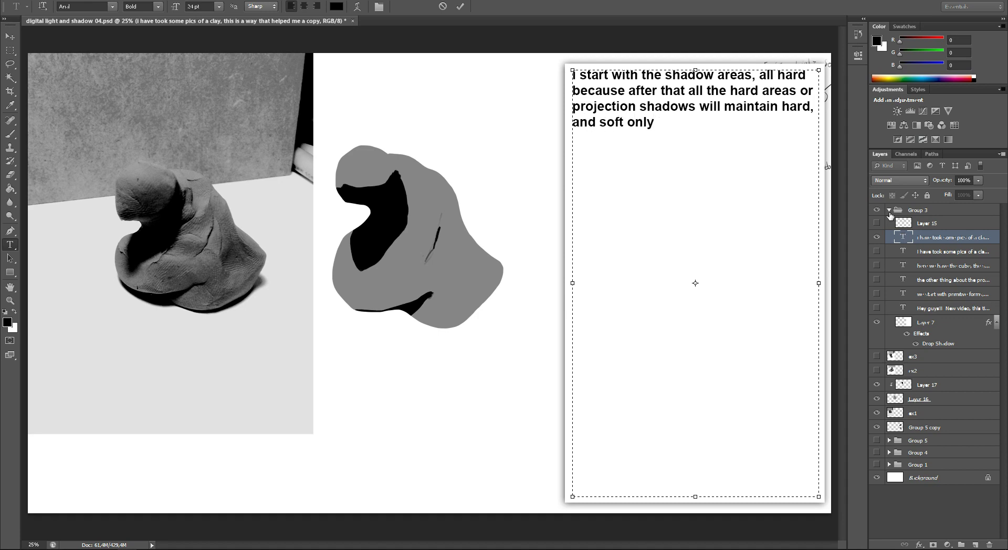
type(" the parts are soft")
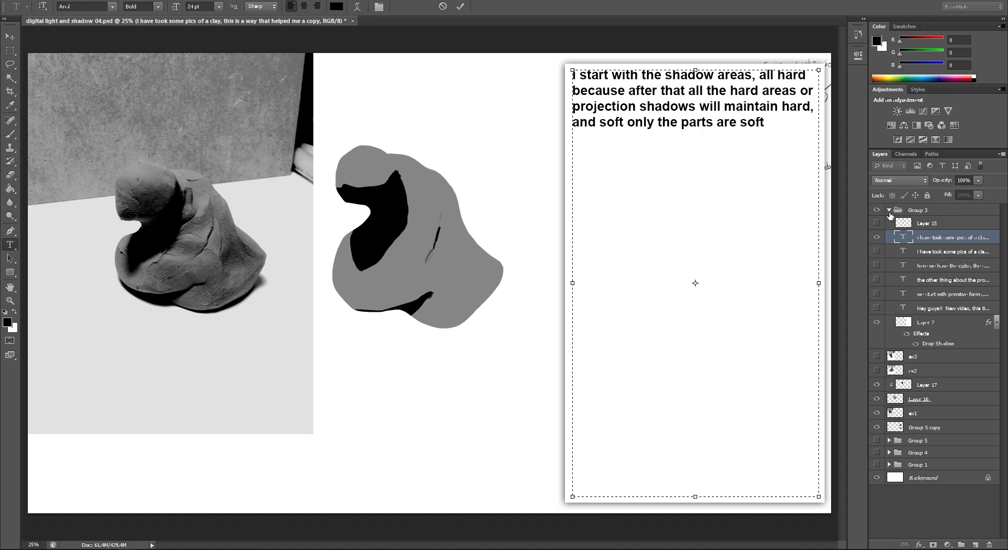
type(" and rounded")
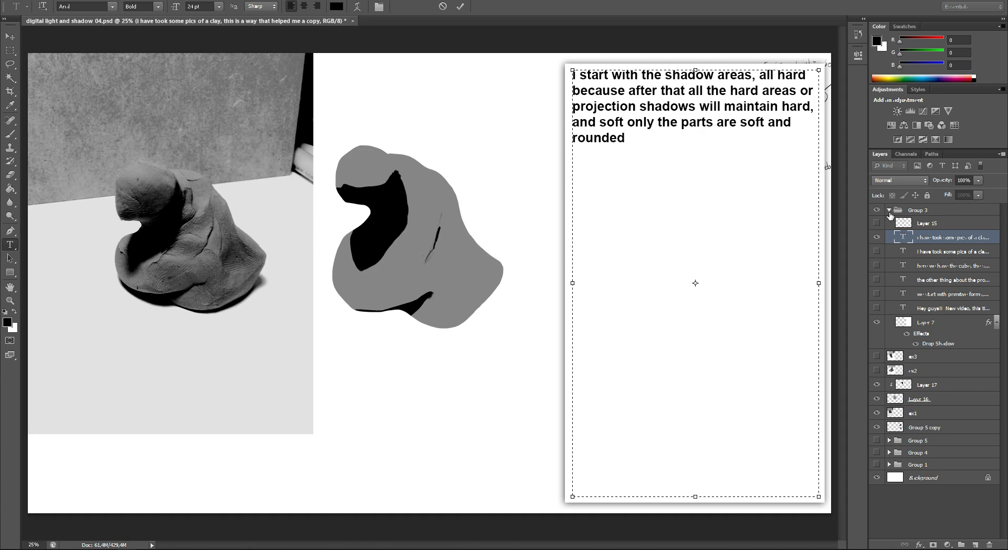
type(", in this case")
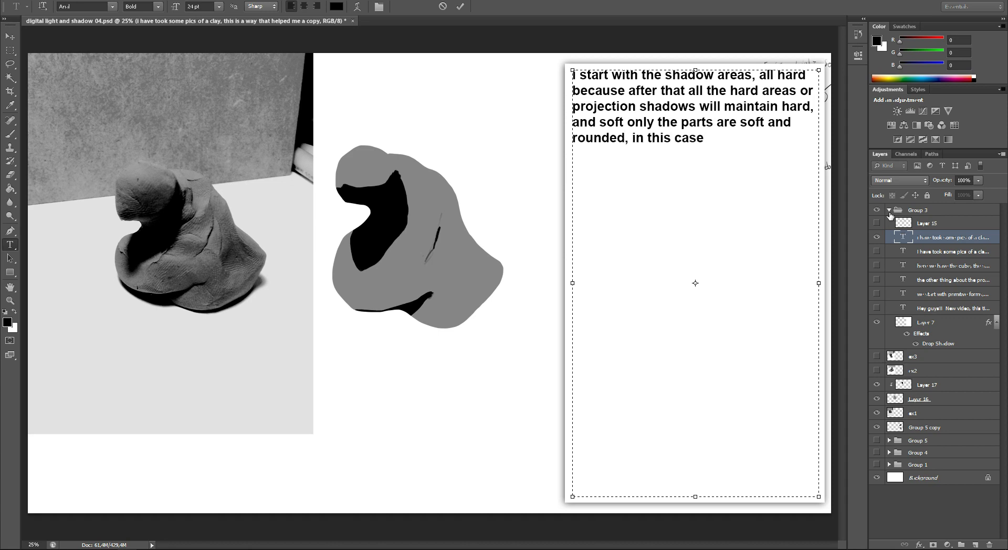
type(" we c")
type("an sepat")
key("BackSpace")
key("BackSpace")
type("arate the")
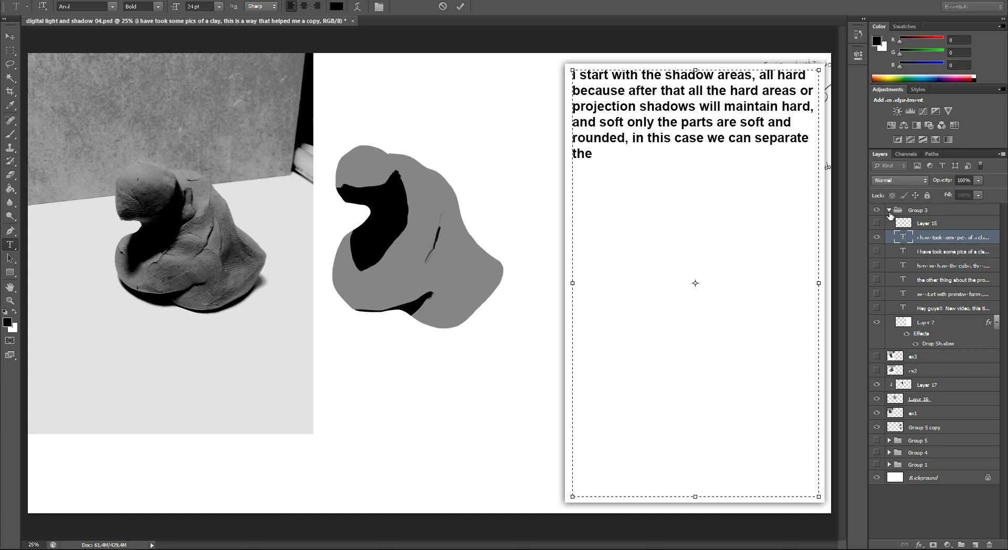
key("BackSpace")
key("BackSpace")
key("BackSpace")
key("BackSpace")
key("BackSpace")
key("BackSpace")
key("BackSpace")
key("BackSpace")
key("BackSpace")
key("BackSpace")
key("BackSpace")
key("BackSpace")
type("spl")
key("BackSpace")
type("it the")
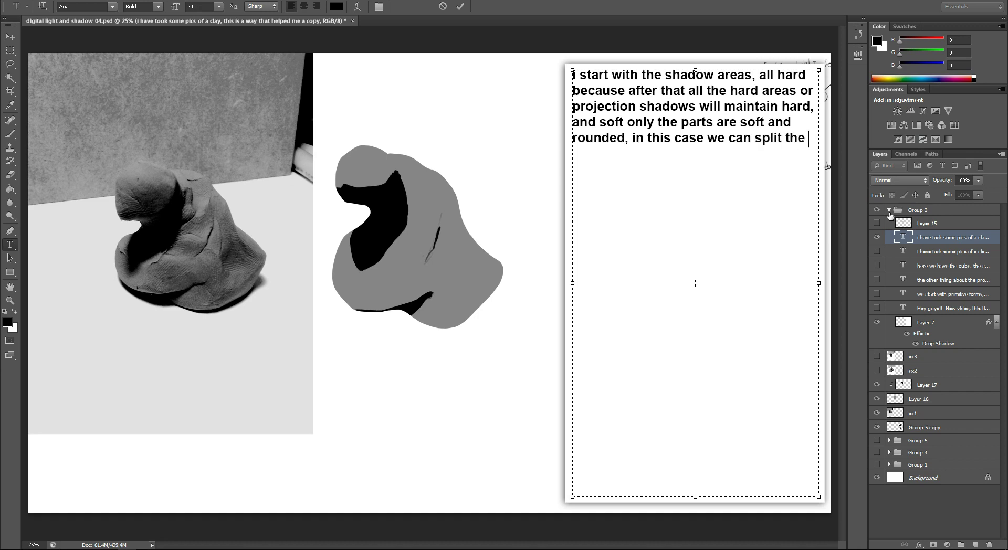
type(" clay i")
type("n two ")
type("parts")
key("ctrl+Return")
- Add a new empty layer, Layer 18, above Layer 17
key("b")
left_click(940, 360)
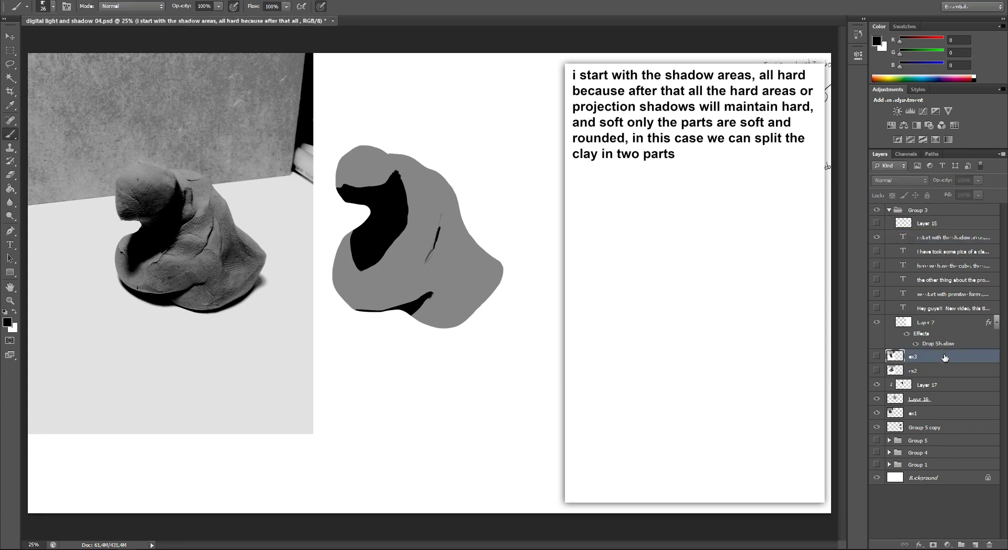
left_click(940, 388)
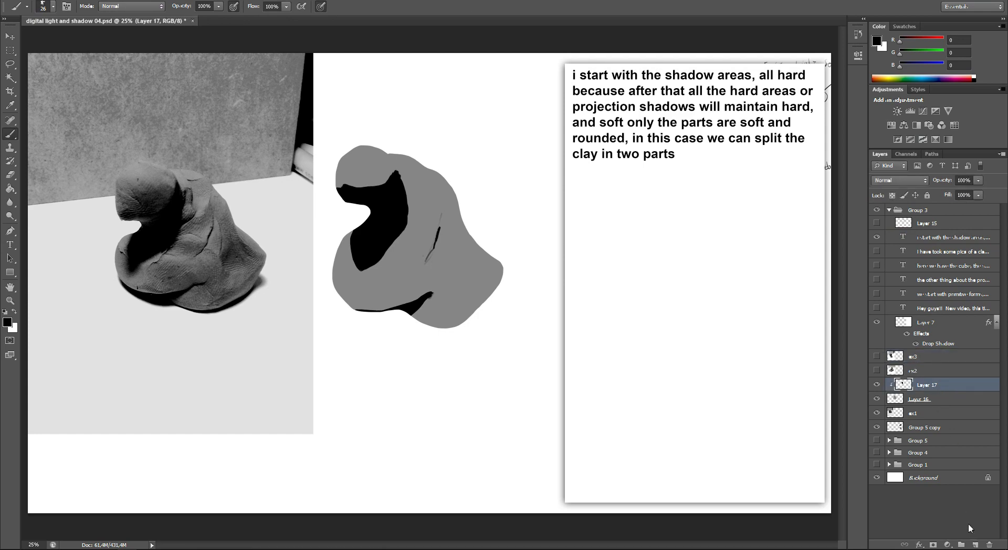
left_click(975, 544)
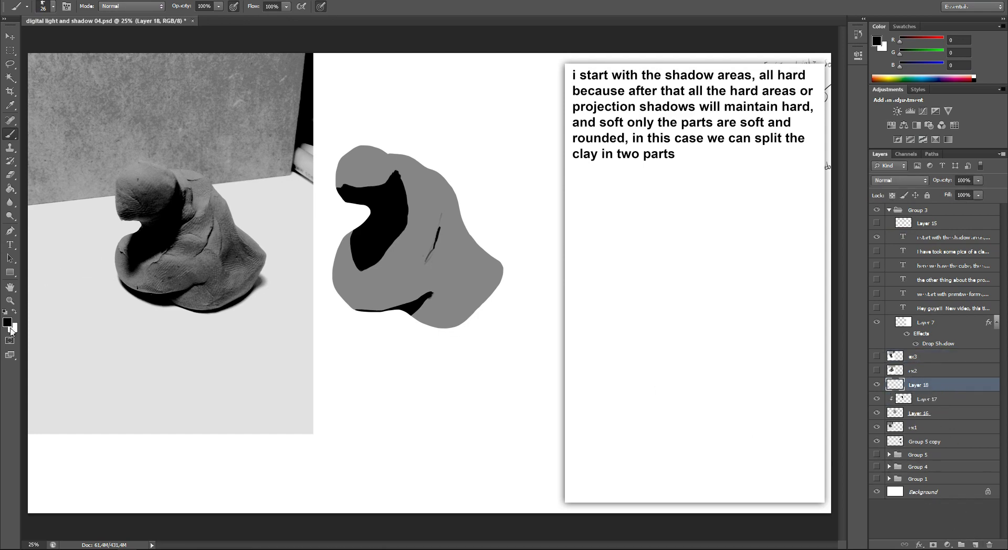
- Set the foreground colour to bright red, discarding a trial green stroke
left_click(8, 321)
left_click(509, 217)
left_click(496, 181)
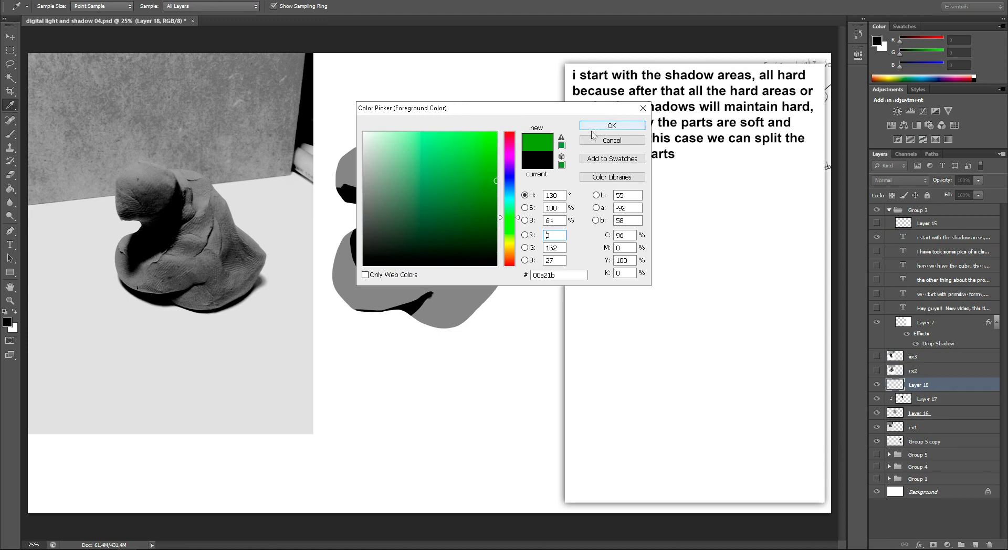
left_click(611, 125)
key("b")
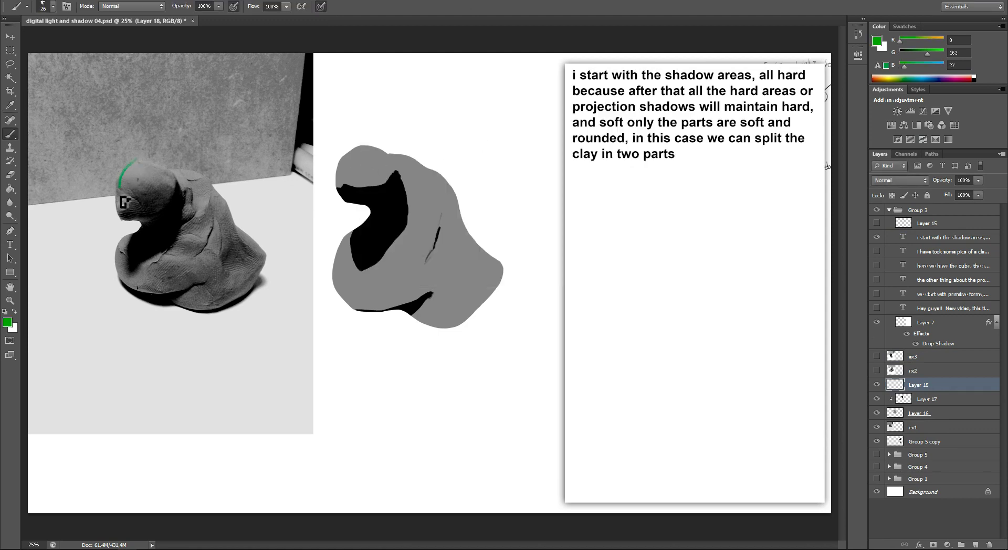
mouse_move(135, 161)
left_mouse_down()
mouse_move(120, 209)
mouse_move(149, 231)
mouse_move(221, 225)
mouse_move(208, 170)
mouse_move(176, 171)
mouse_move(118, 213)
mouse_move(189, 210)
mouse_move(158, 169)
mouse_move(195, 187)
mouse_move(224, 153)
mouse_move(249, 154)
left_mouse_up()
key("ctrl+z")
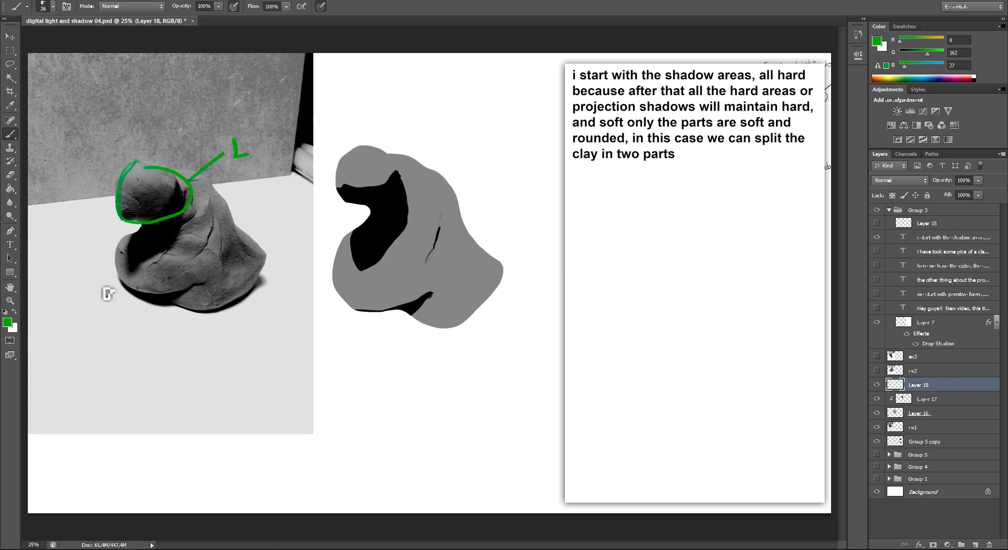
left_click(8, 322)
left_click_drag(510, 244, 511, 281)
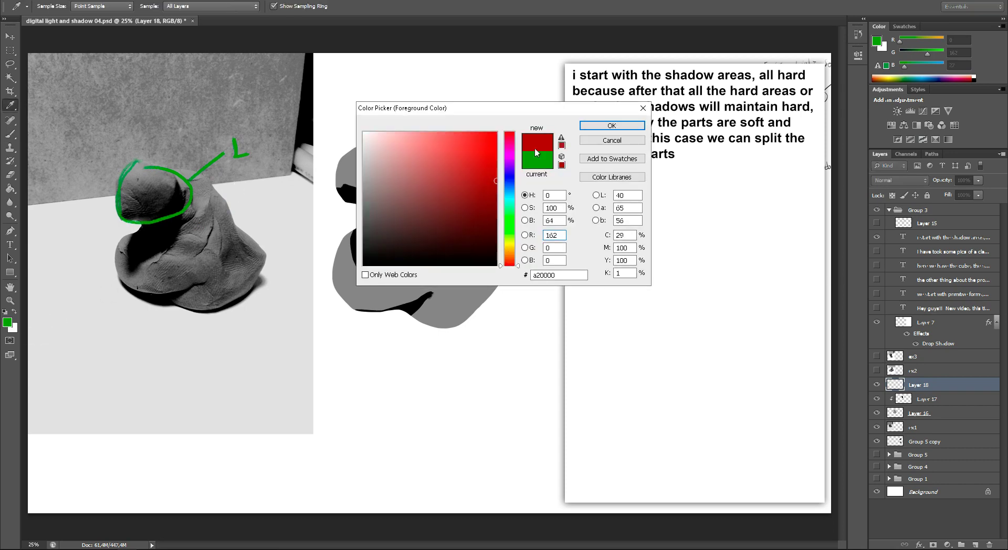
left_click_drag(488, 167, 496, 139)
left_click(611, 126)
key("ctrl+alt+z")
key("ctrl+alt+z")
key("ctrl+alt+z")
key("ctrl+alt+z")
- Circle the clay head in red marked 1 and outline the lower body marked 2
left_click_drag(116, 177, 136, 161)
left_click_drag(115, 194, 216, 147)
mouse_move(143, 225)
left_mouse_down()
mouse_move(116, 263)
mouse_move(202, 308)
mouse_move(225, 208)
mouse_move(189, 198)
left_mouse_up()
mouse_move(243, 243)
left_mouse_down()
mouse_move(263, 223)
mouse_move(287, 226)
left_mouse_up()
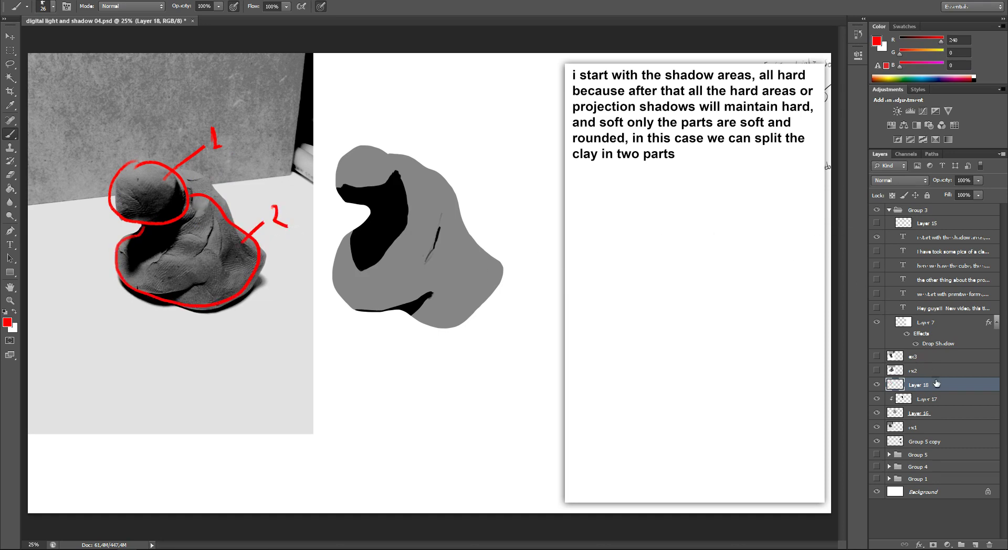
left_click(903, 238)
- Continue the paragraph: part 1's projection shadow stays hard, the rounded top gets softened
double_click(903, 237)
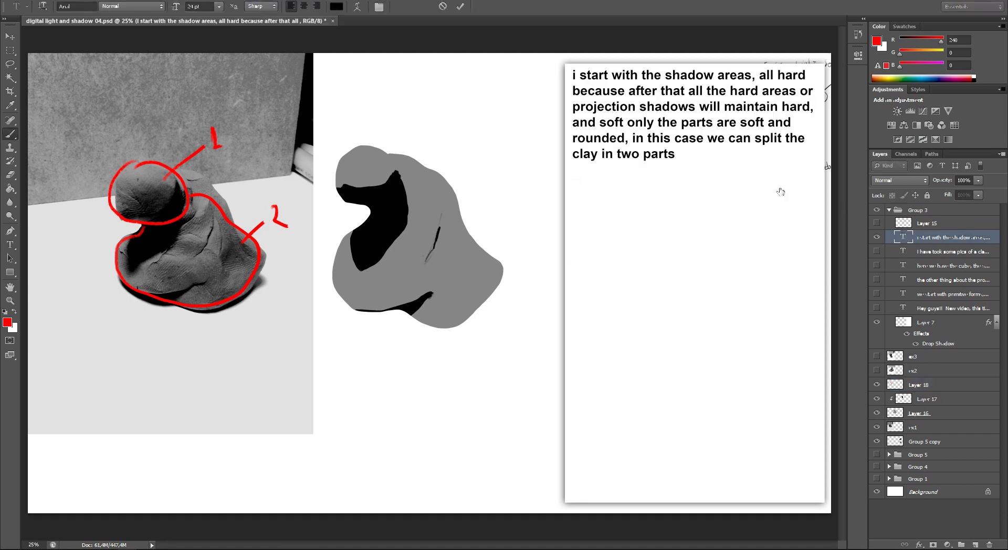
left_click(728, 154)
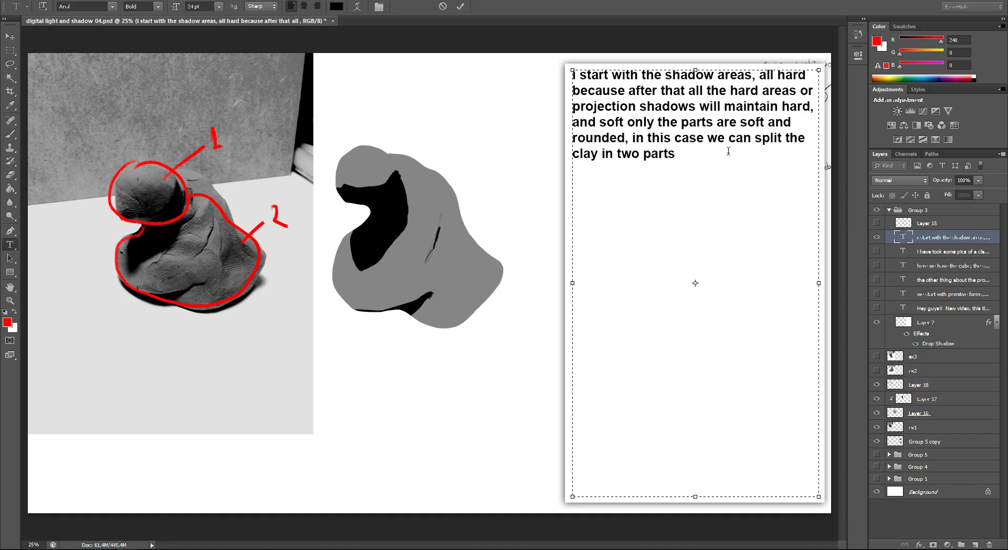
type("the part ")
type("1 wi")
type("make a projec tion shadowof the top on the bottom part")
type(" remeber t")
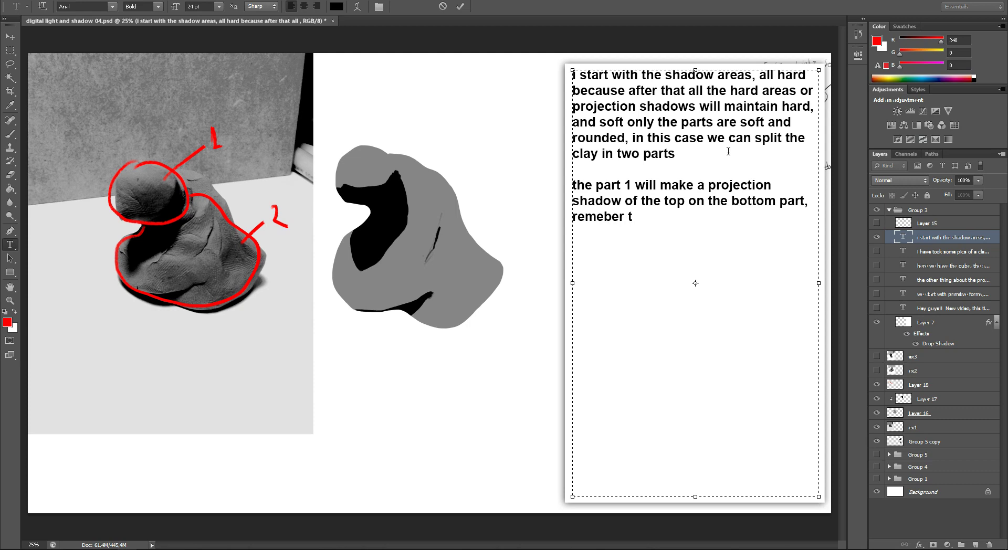
key("BackSpace")
key("BackSpace")
key("BackSpace")
key("BackSpace")
key("BackSpace")
type("mber the can")
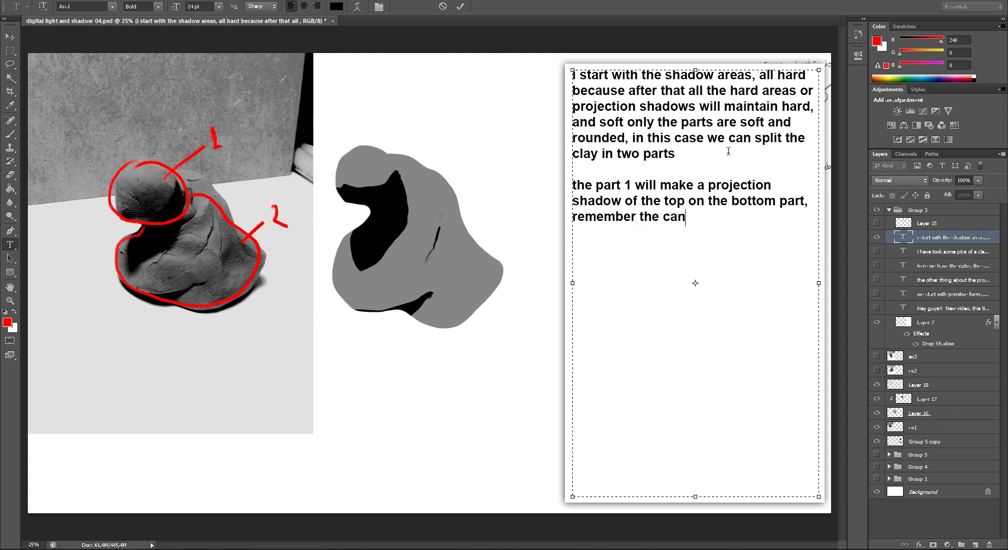
type("dle? so ")
type("the p")
type("rojection ")
type("shadow")
type(" i will ")
type("maitain")
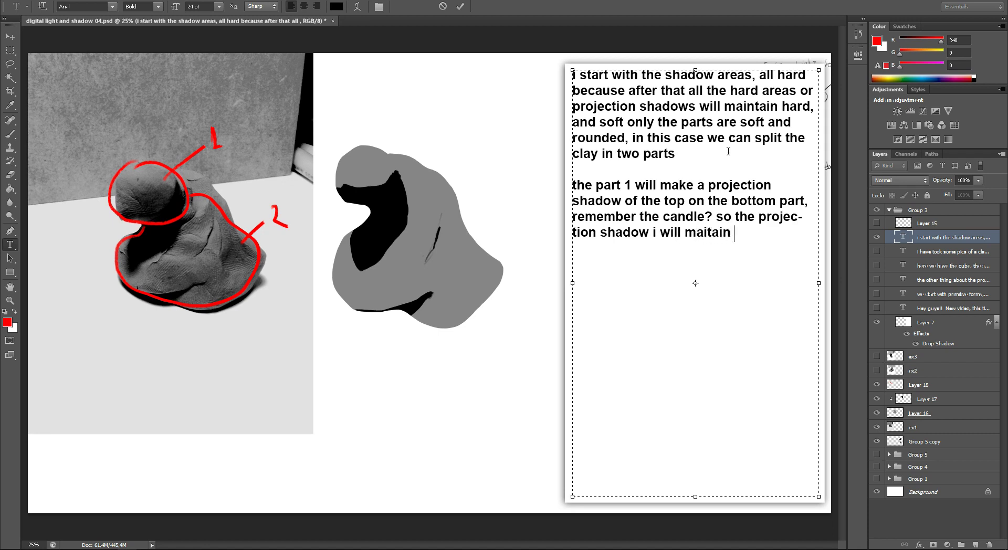
key("BackSpace")
key("BackSpace")
key("Left")
type("ntain h")
type("but thti")
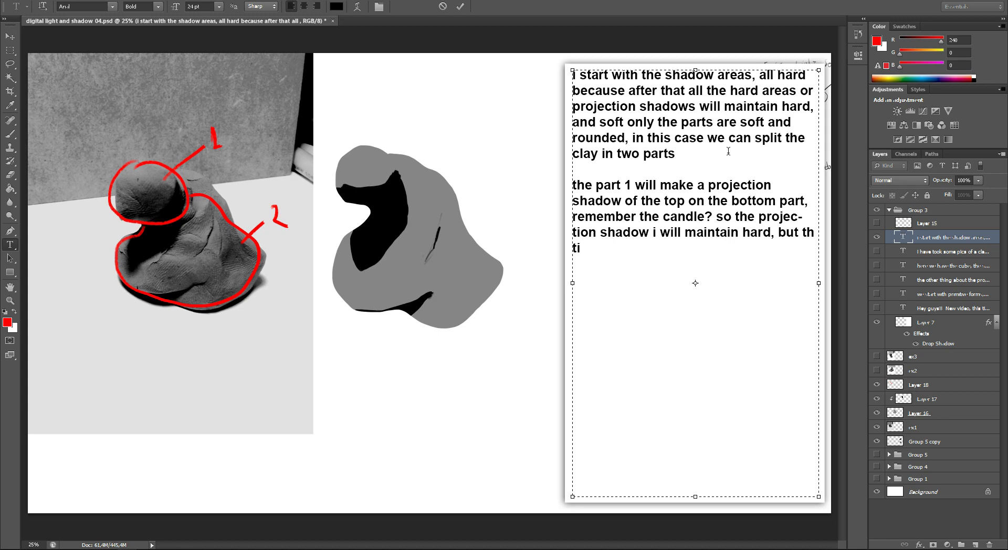
type("p area is r")
type("ounde ")
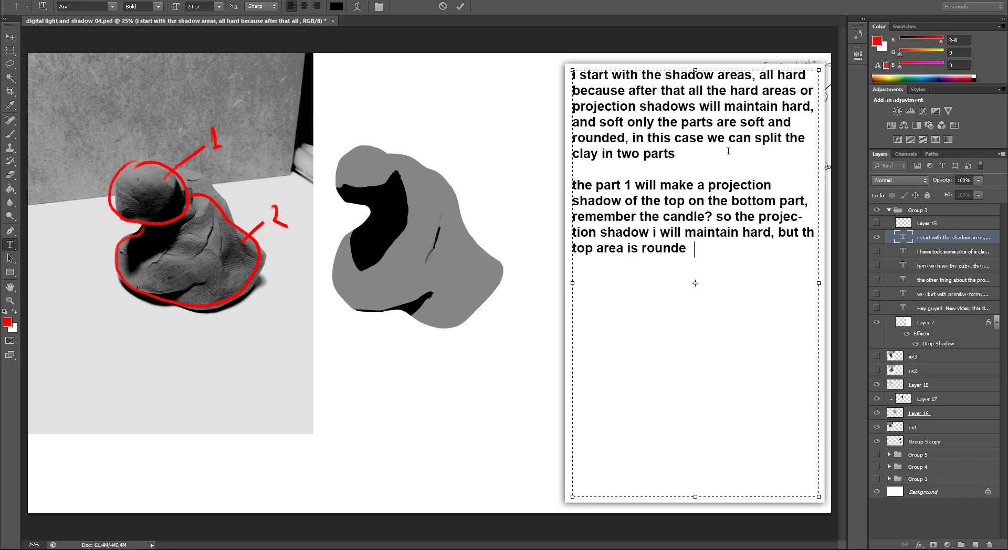
type(" so")
type(" we will soft ..")
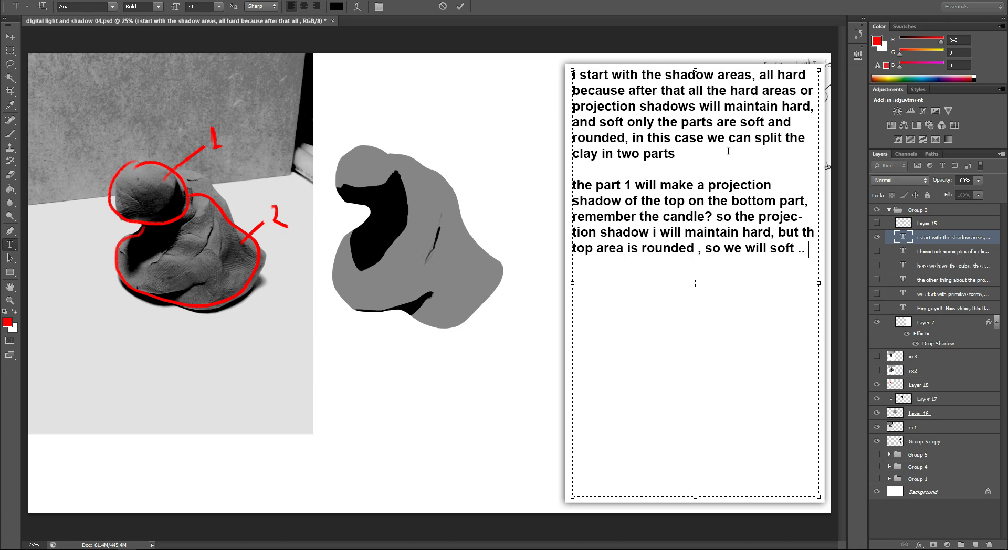
type("ook")
key("ctrl+Return")
- On Layer 17, soften the shadow's top edge with sampled grey and a 200 px brush
key("b")
left_click(942, 323)
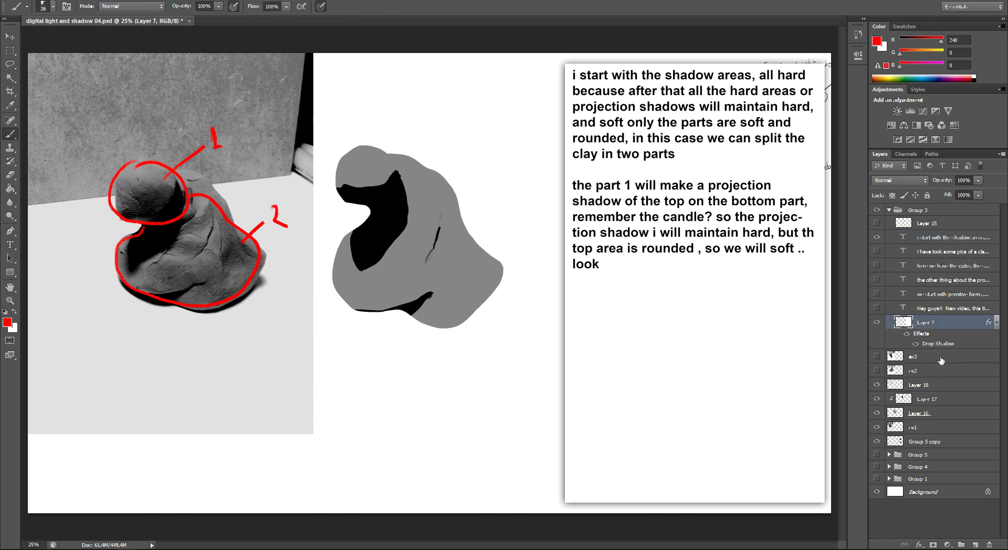
left_click(924, 385)
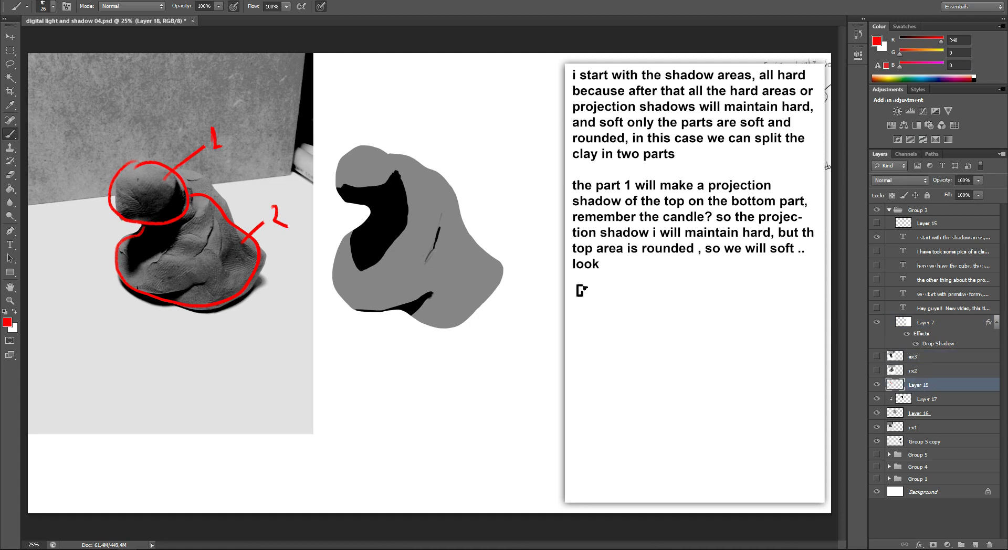
left_click(939, 400)
left_click(370, 183, "alt")
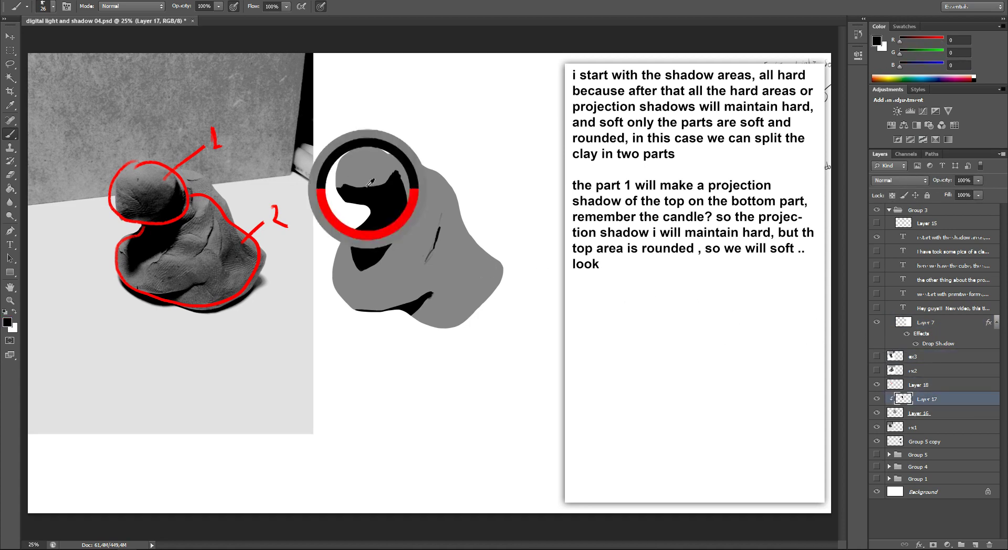
right_click(370, 183)
left_click(437, 250)
left_click(340, 179, "alt")
left_click_drag(340, 179, 349, 176)
- Resample darker greys while resizing the soft brush to 77, then 116 px
right_click(352, 183)
left_click(371, 169, "alt")
right_click(370, 187)
left_click_drag(370, 187, 315, 187)
key("Return")
left_click(366, 189, "alt")
right_click(362, 174)
double_click(383, 247)
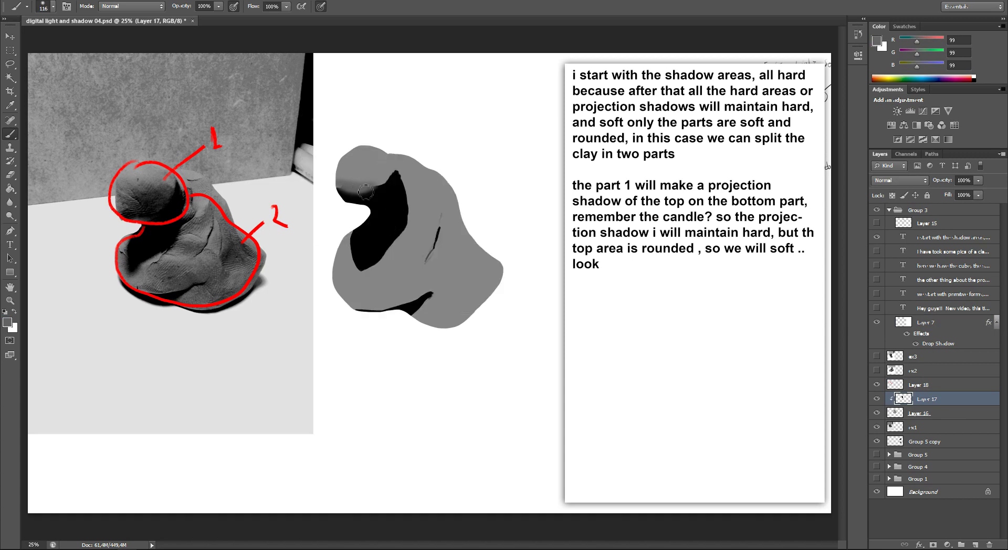
- Sample alternating greys and blacks to blend shading across the clay's rounded top
left_click(373, 193, "alt")
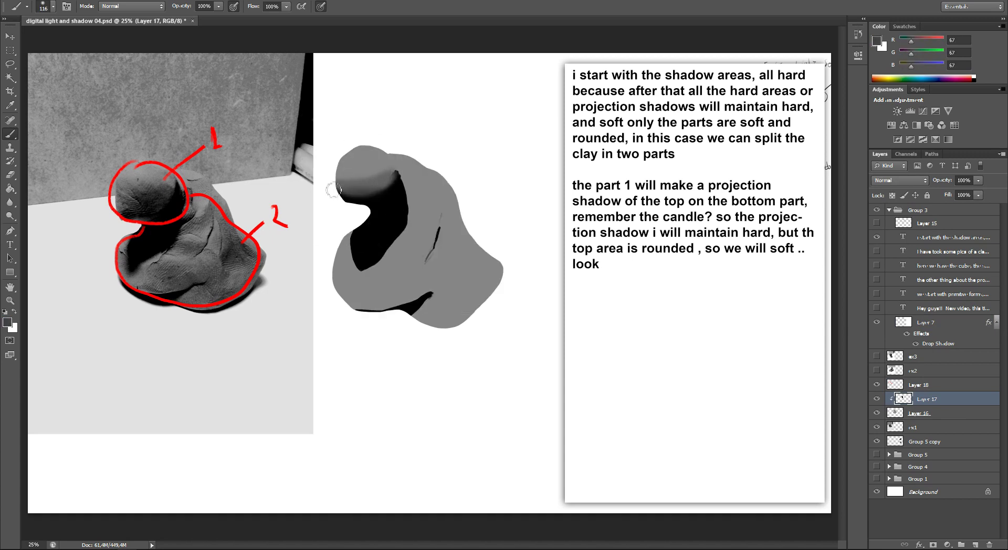
left_click(378, 198, "alt")
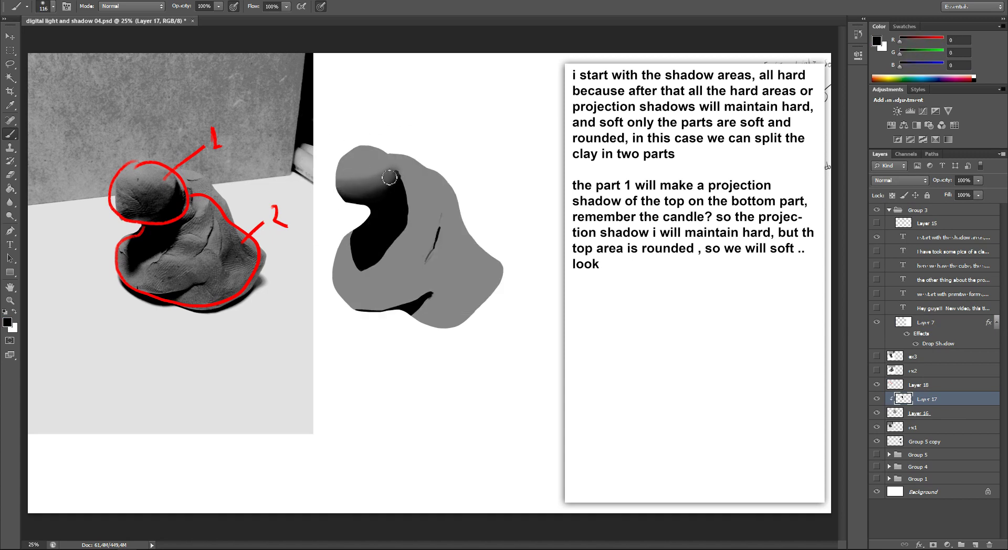
left_click(367, 179, "alt")
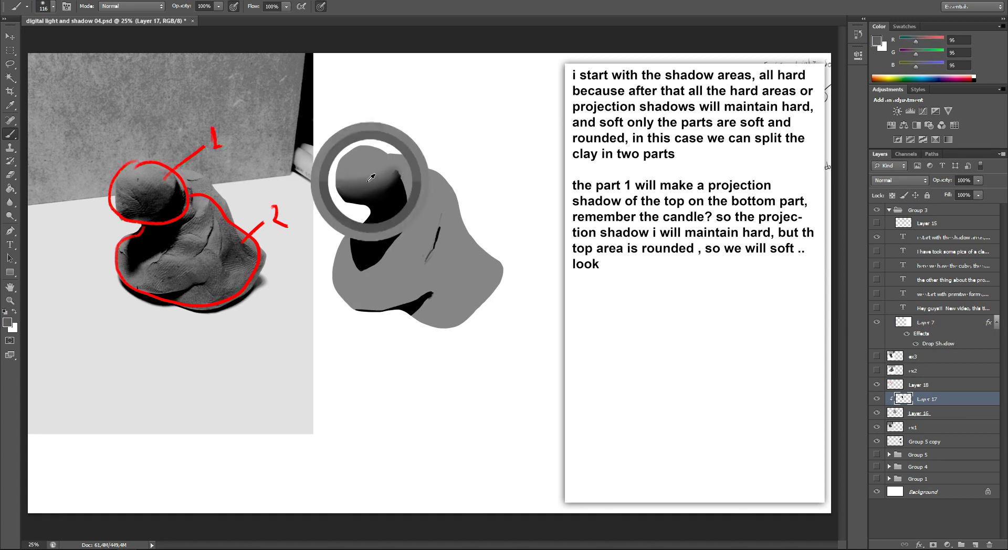
left_click(395, 174, "alt")
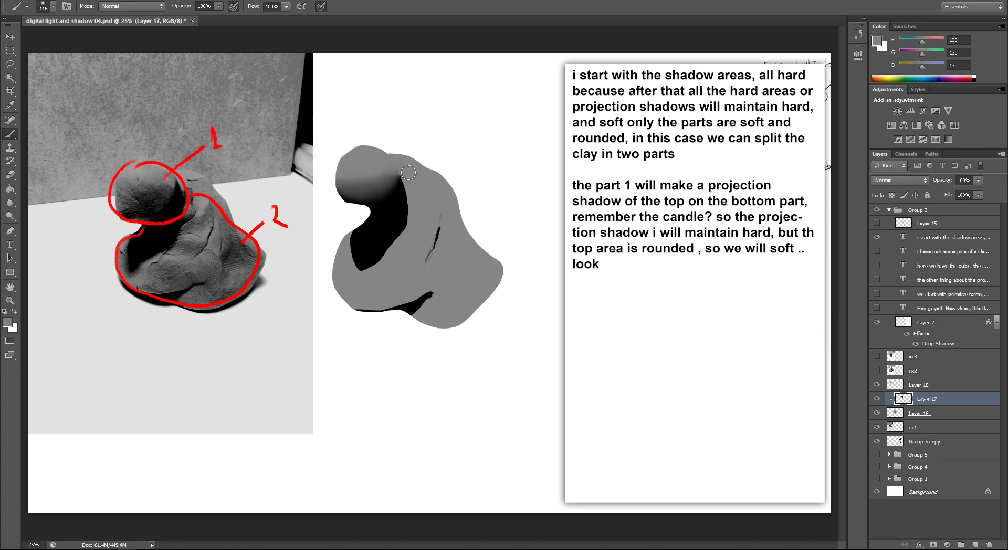
left_click(376, 185, "alt")
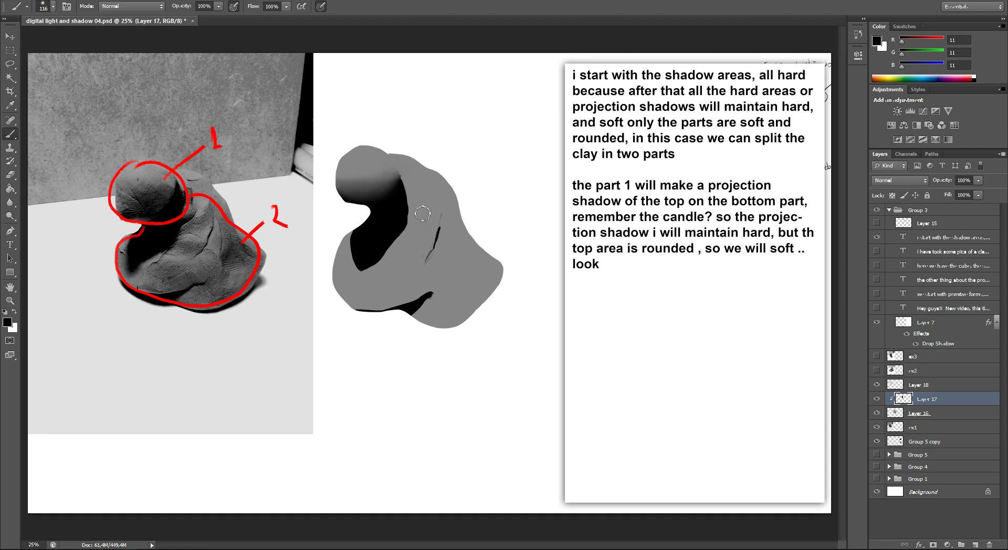
left_click(401, 190, "alt")
left_click(367, 196, "alt")
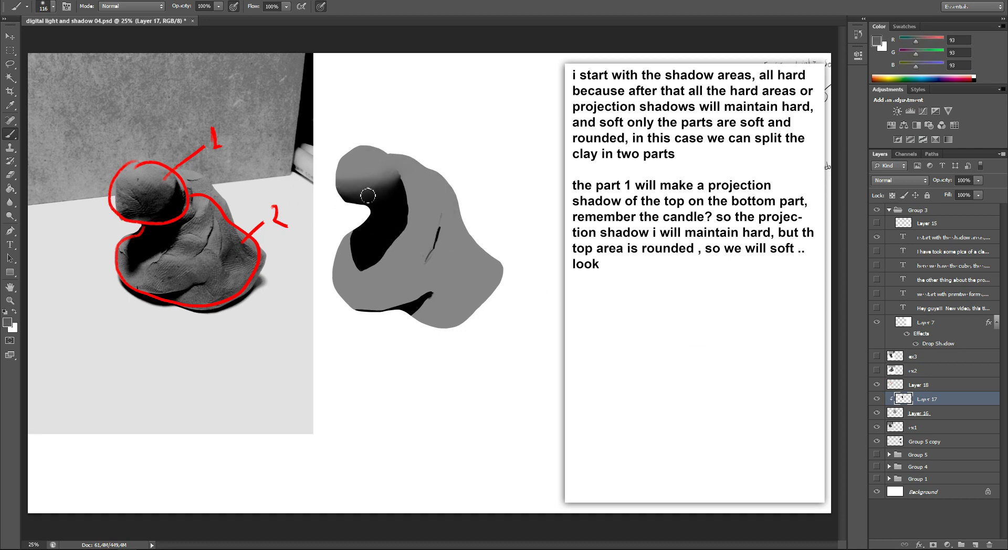
double_click(903, 238)
- Add 'see?' and a line saying the top's rounded area has a self shadow
left_click(718, 262)
key("Return")
type("see?  ")
type("just doing ")
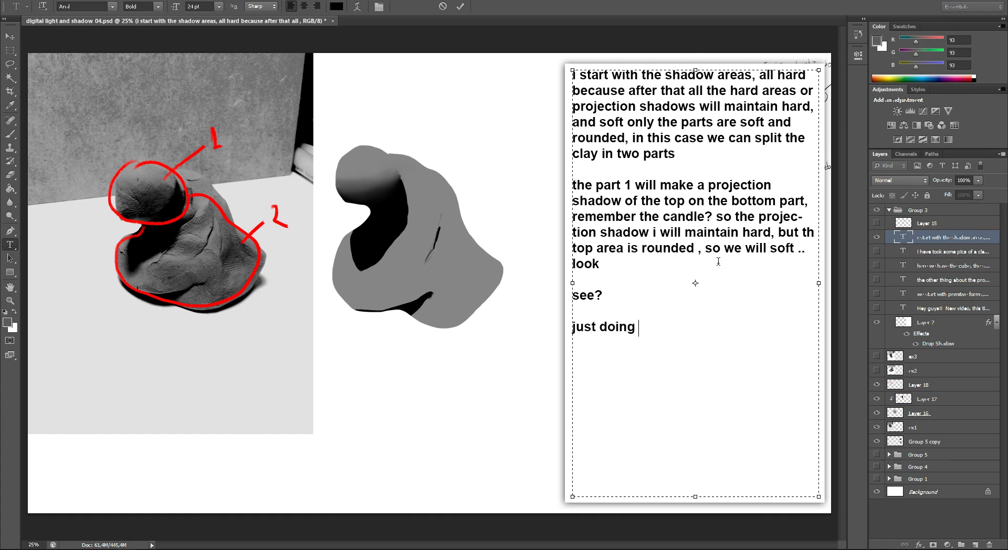
type("it, we can feel now the top one is")
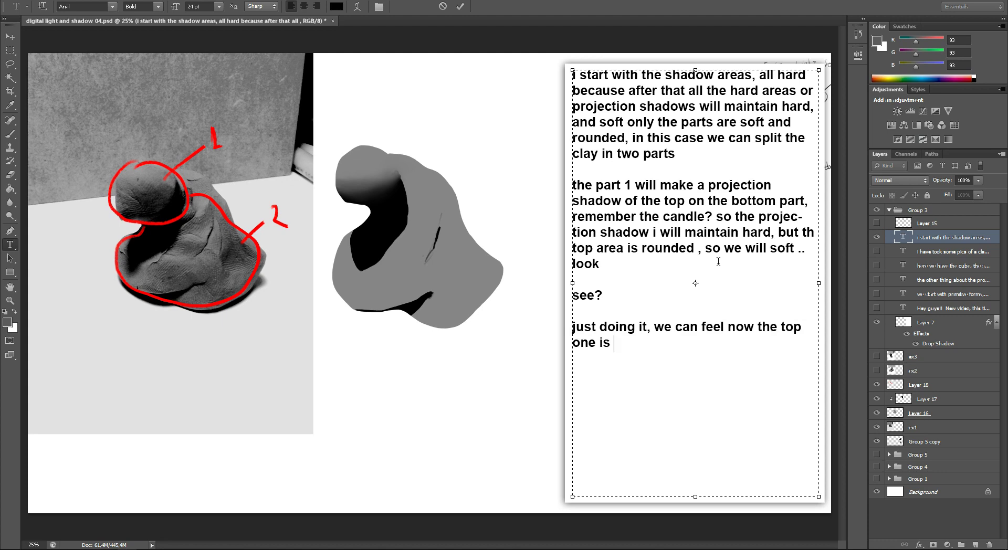
type("a rounded area")
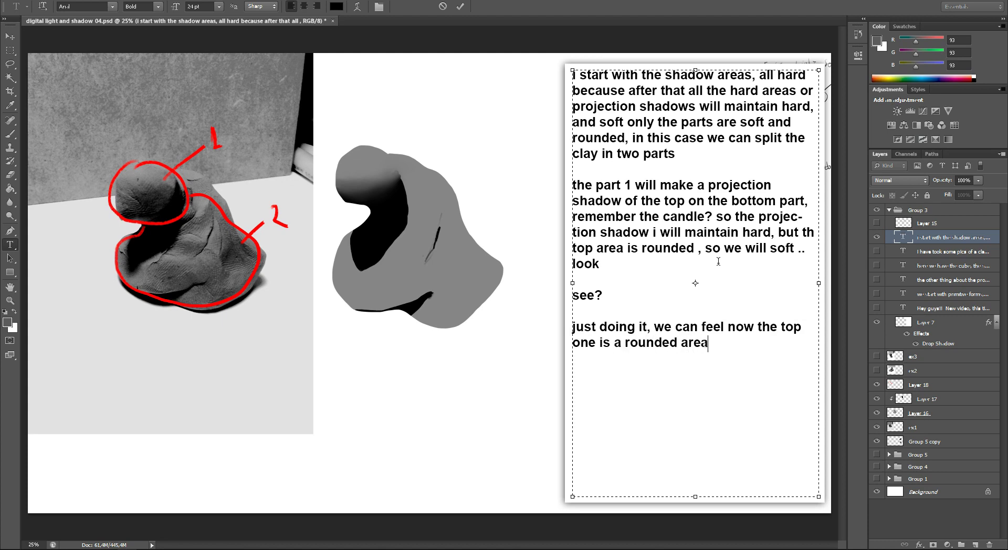
type(", there")
key("BackSpace")
key("BackSpace")
type("s shadow is a self shadow, ")
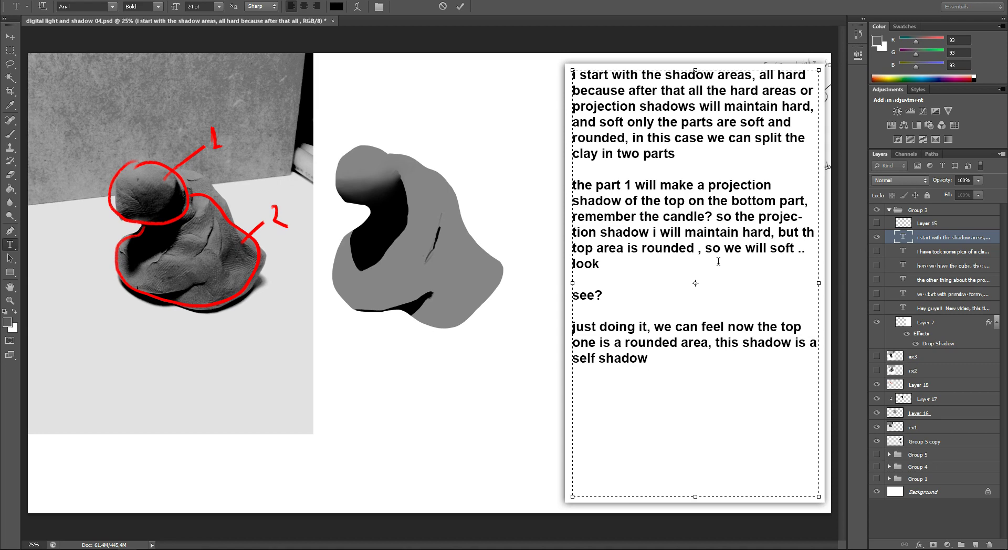
type("lets")
type(" see the below part,")
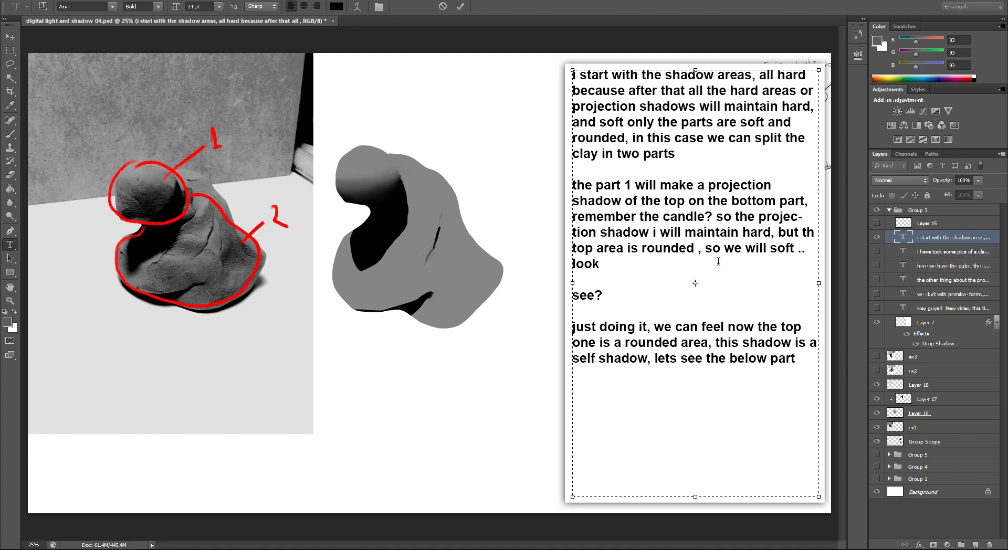
type(" there we will maintain the hard shadow because ")
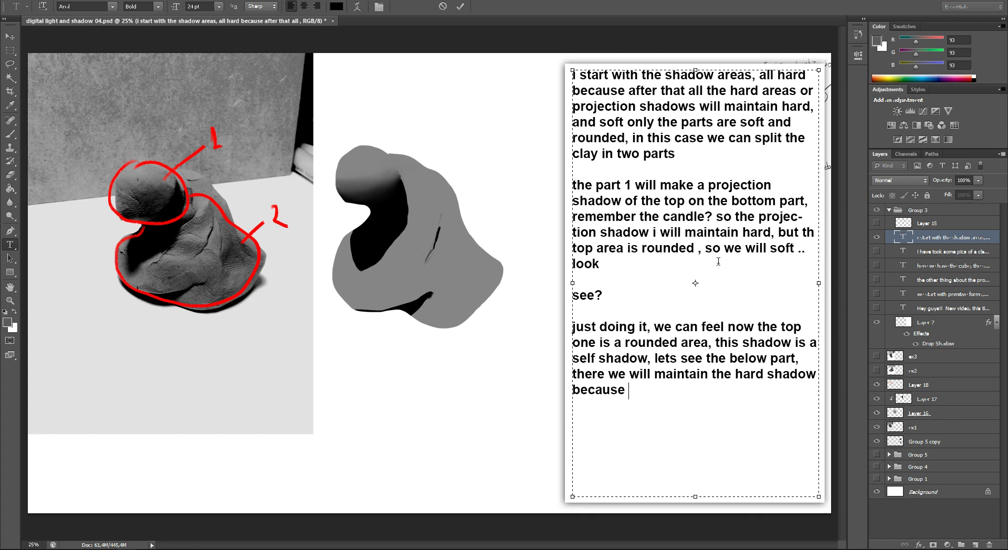
type("we")
- Explain the bottom keeps a hard projection shadow, ending 'imagine two parts here too'
key("BackSpace")
key("BackSpace")
type("we have a projection ha")
key("BackSpace")
key("BackSpace")
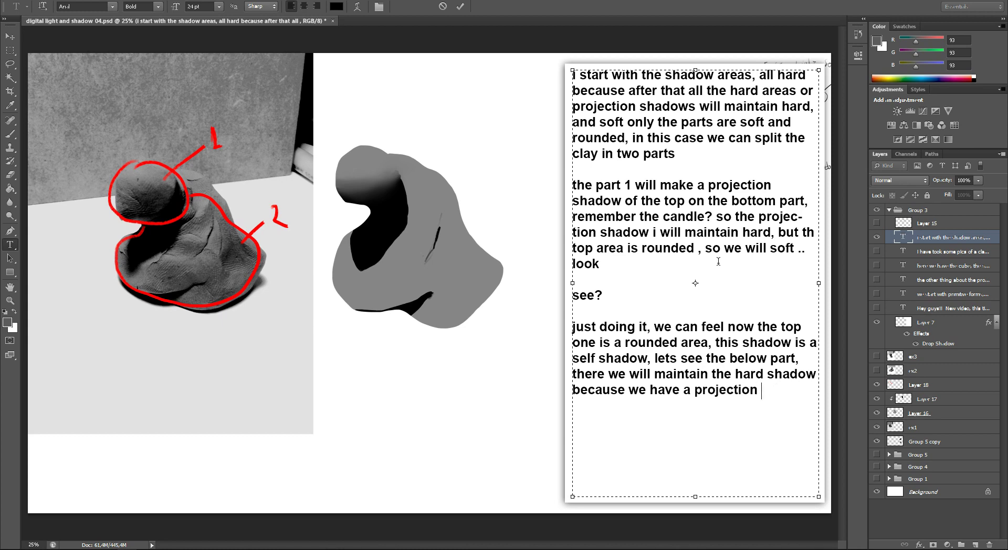
type("shadow..")
key("Return")
type("image")
key("BackSpace")
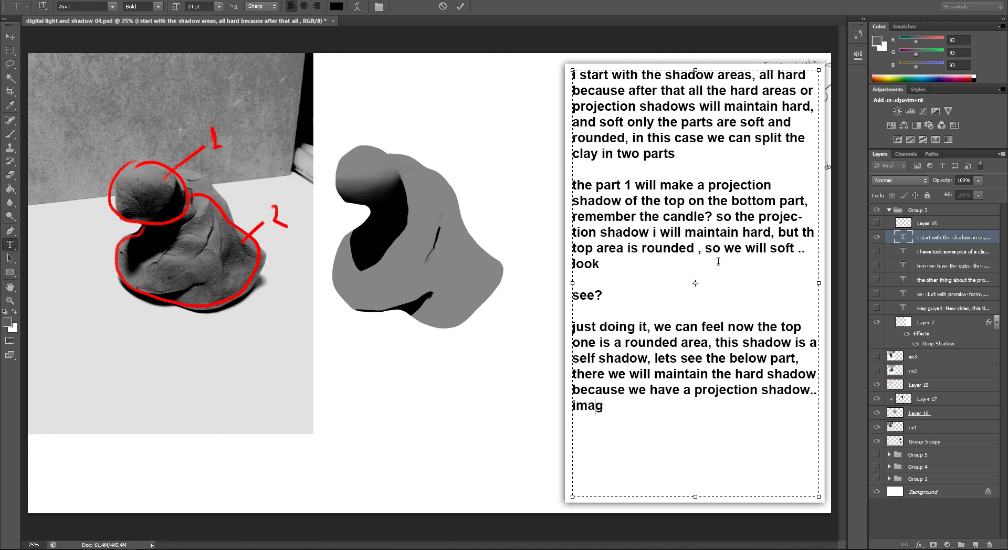
type("gine two ")
type("par")
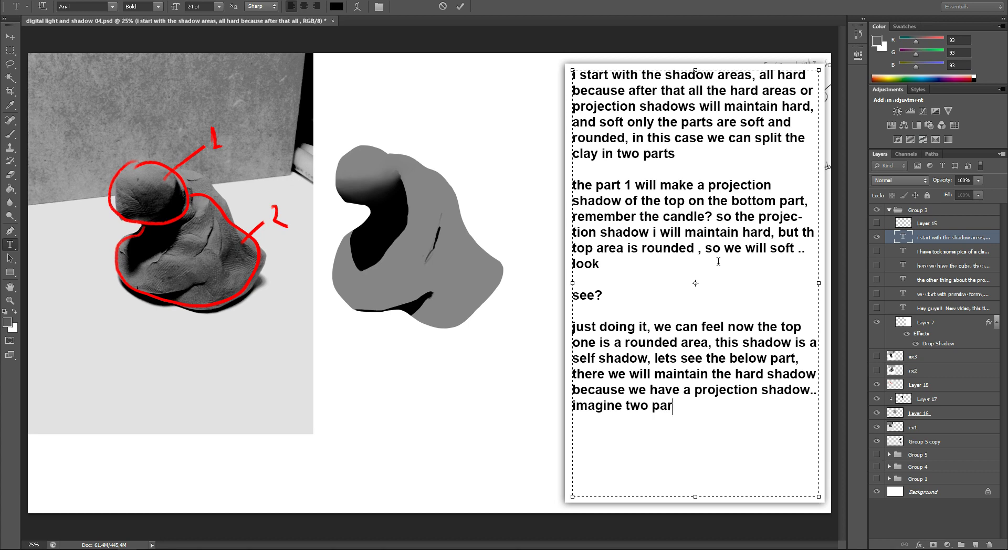
type("ts here t")
type("oo")
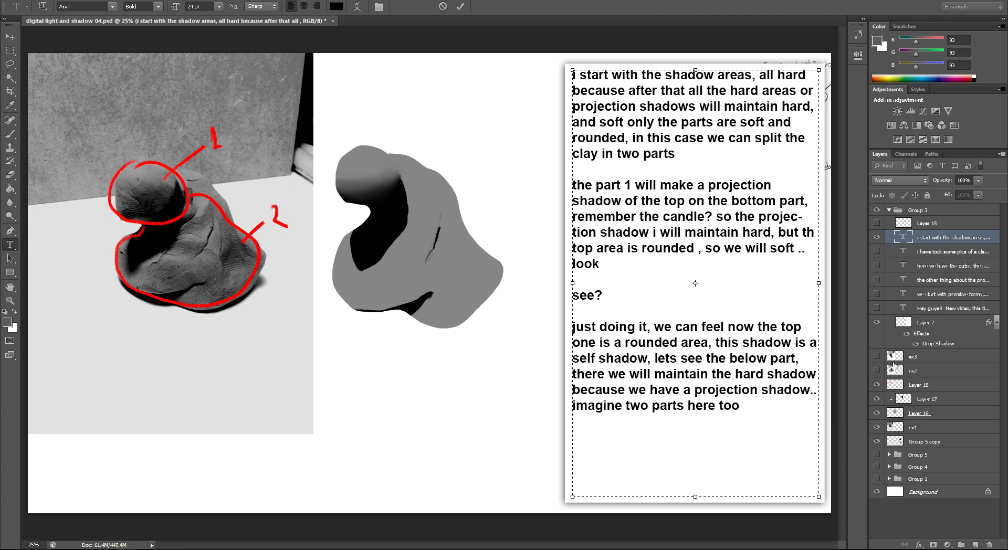
- Commit the text and hide Layer 18's red outlines
left_click(932, 384)
key("b")
left_click(876, 385)
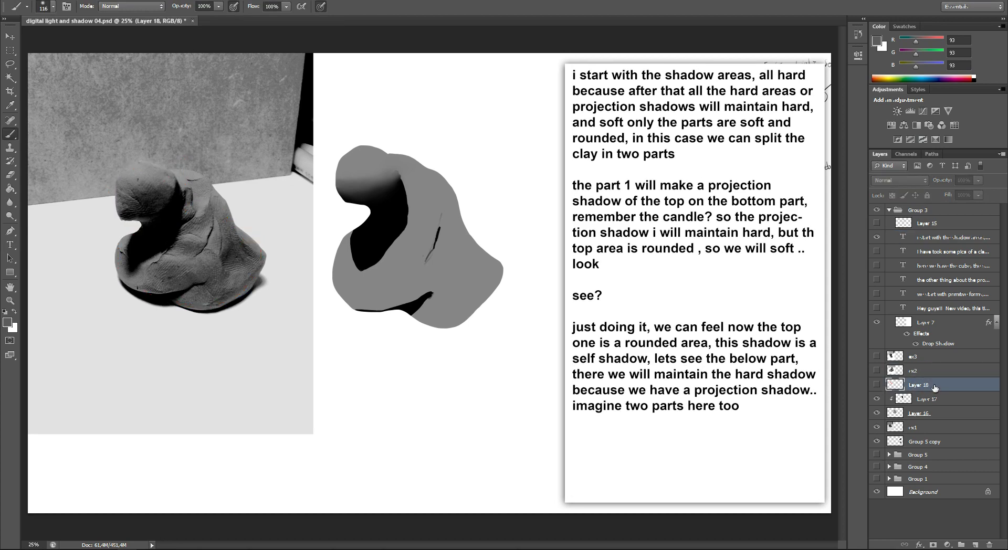
- Add a new layer with a red foreground and a 34 px hard brush
left_click(974, 544)
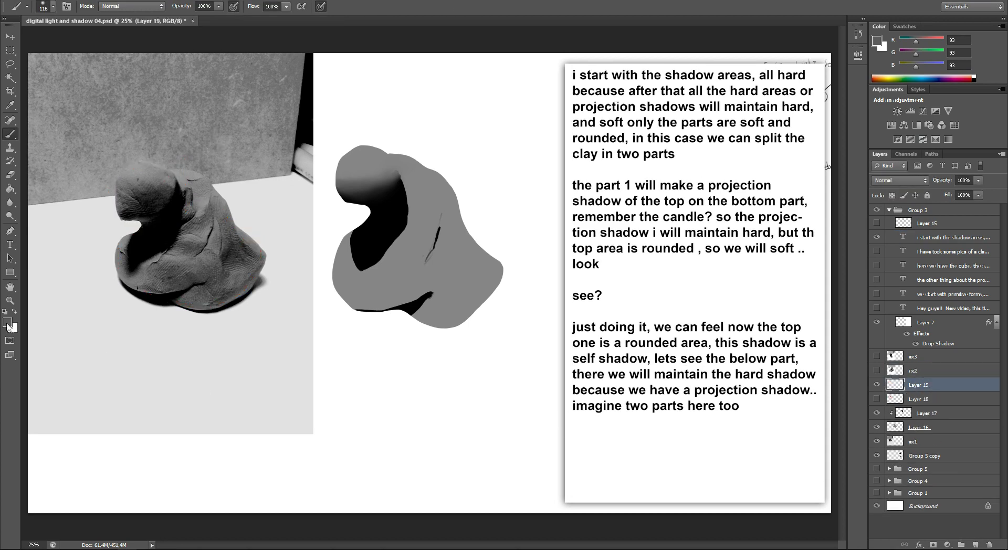
left_click(8, 323)
left_click(503, 148)
left_click(604, 126)
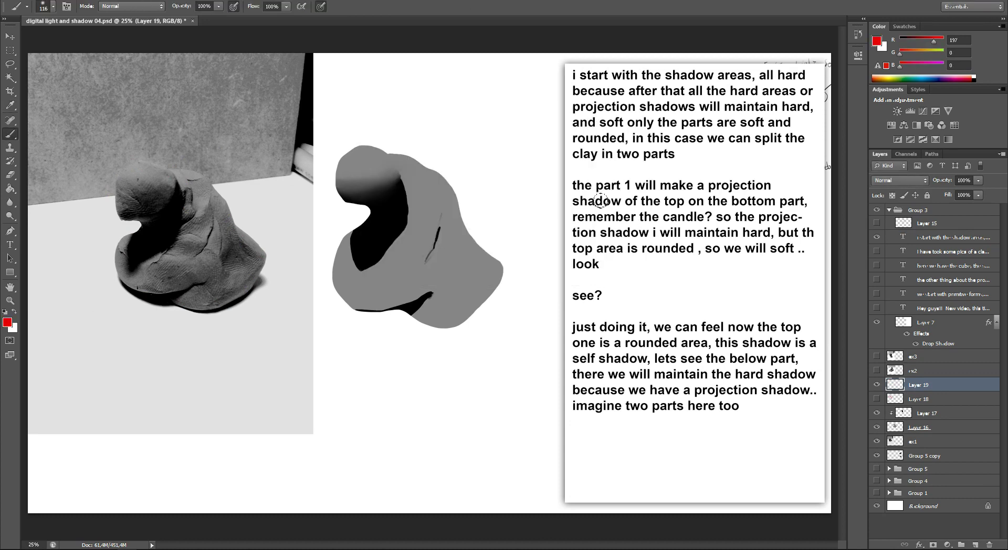
right_click(241, 265)
left_click(357, 349)
left_click(283, 287)
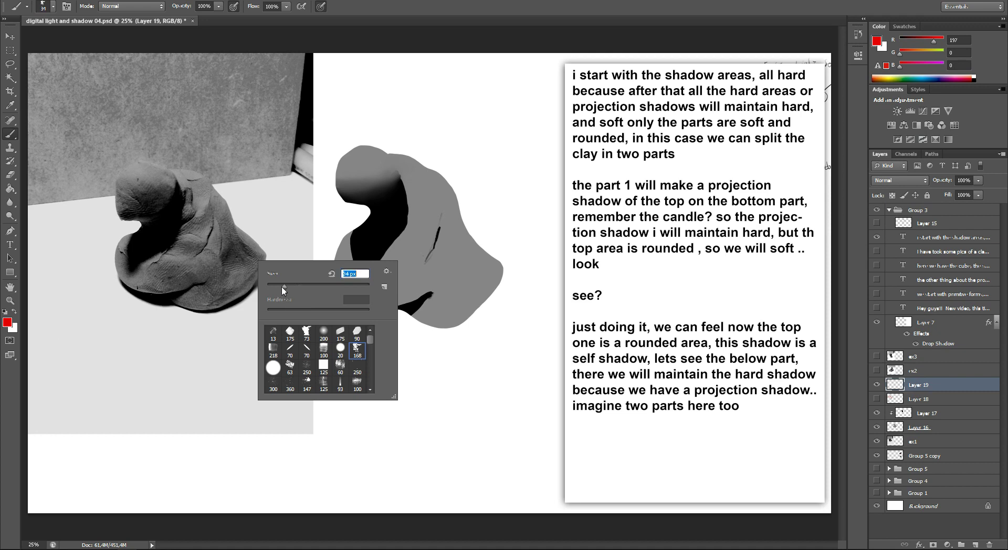
left_click(140, 231)
- Outline the clay's lower part in red and draw numbered circles 1 and 2 below the sketch
mouse_move(142, 229)
left_mouse_down()
mouse_move(135, 291)
mouse_move(167, 300)
mouse_move(198, 286)
mouse_move(226, 227)
mouse_move(162, 234)
left_mouse_up()
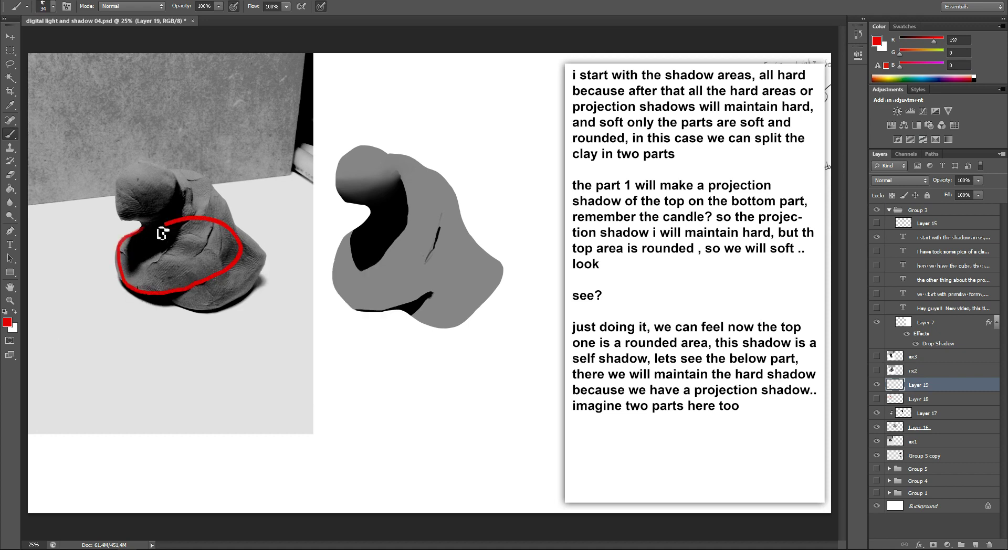
mouse_move(167, 294)
left_mouse_down()
mouse_move(247, 303)
mouse_move(265, 258)
mouse_move(242, 247)
mouse_move(191, 258)
mouse_move(239, 286)
left_mouse_up()
right_click(350, 318)
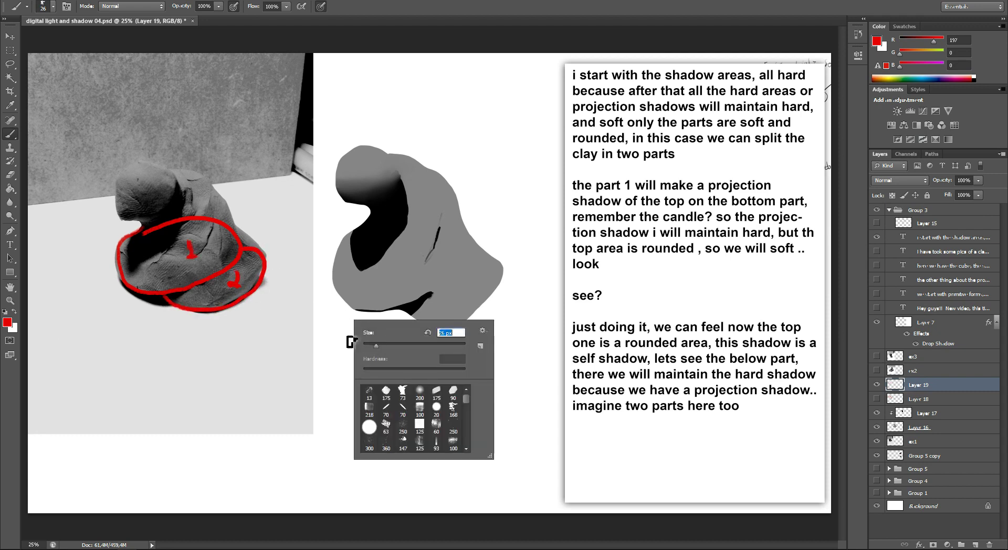
left_click(351, 342)
left_click_drag(370, 368, 406, 383)
mouse_move(392, 420)
left_mouse_down()
mouse_move(476, 427)
mouse_move(440, 391)
mouse_move(449, 422)
left_mouse_up()
mouse_move(372, 412)
left_mouse_down()
mouse_move(342, 476)
mouse_move(462, 463)
left_mouse_up()
right_click(341, 465)
- Handwrite a red note under the circles, ending 'PART', with a 13 px brush
left_click(361, 482)
key("Escape")
mouse_move(381, 486)
left_mouse_down()
mouse_move(376, 495)
mouse_move(444, 491)
mouse_move(524, 473)
left_mouse_up()
left_click(442, 502)
left_click_drag(453, 506, 464, 504)
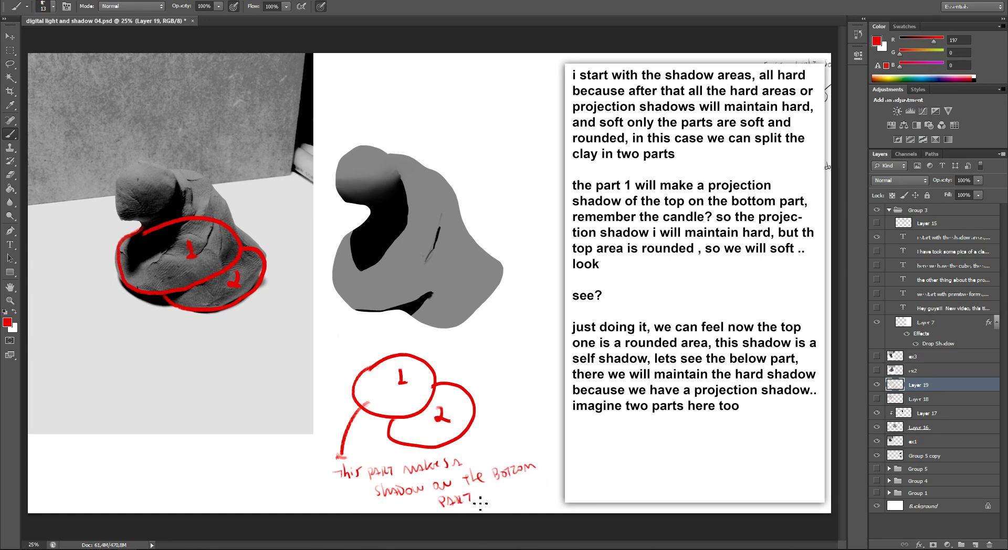
- Paint a solid red patch where circle 2 overlaps under circle 1
right_click(464, 319)
double_click(478, 322)
mouse_move(390, 437)
left_mouse_down()
mouse_move(409, 424)
mouse_move(394, 444)
mouse_move(404, 446)
mouse_move(408, 422)
mouse_move(404, 440)
left_mouse_up()
right_click(428, 366)
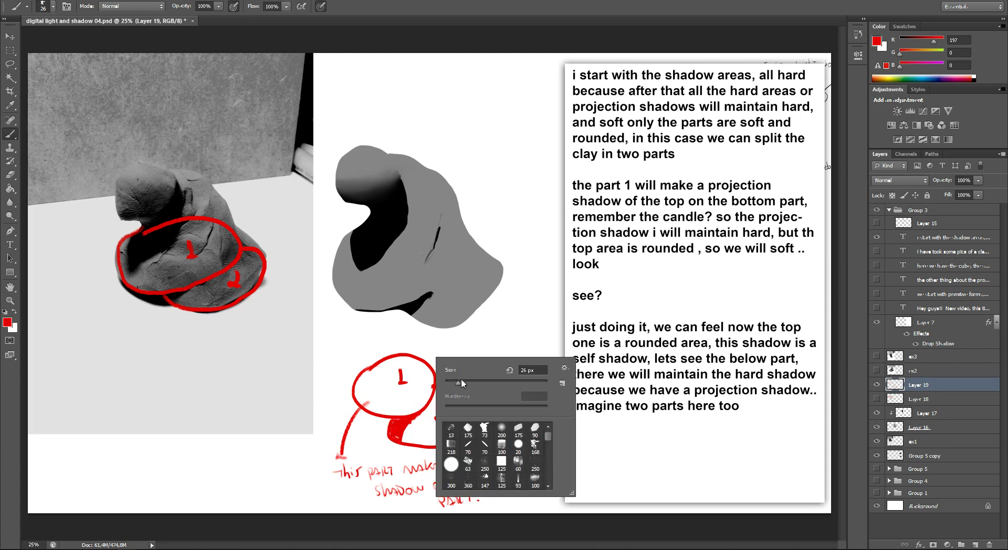
left_click_drag(461, 371, 454, 371)
left_click_drag(422, 425, 387, 454)
key("ctrl+alt+z")
key("ctrl+alt+z")
- Draw a 16 px leader line and handwrite 'this is a PROJECTION shadow'
right_click(517, 353)
left_click_drag(522, 374, 521, 374)
mouse_move(411, 415)
left_mouse_down()
mouse_move(461, 358)
mouse_move(497, 354)
left_mouse_up()
mouse_move(508, 342)
left_mouse_down()
mouse_move(475, 373)
mouse_move(511, 362)
left_mouse_up()
mouse_move(517, 351)
left_mouse_down()
mouse_move(517, 362)
mouse_move(520, 353)
left_mouse_up()
left_click_drag(522, 352, 526, 358)
left_click_drag(531, 350, 536, 347)
mouse_move(489, 374)
left_mouse_down()
mouse_move(500, 386)
mouse_move(517, 370)
mouse_move(525, 376)
mouse_move(496, 403)
mouse_move(520, 402)
mouse_move(546, 391)
mouse_move(561, 367)
left_mouse_up()
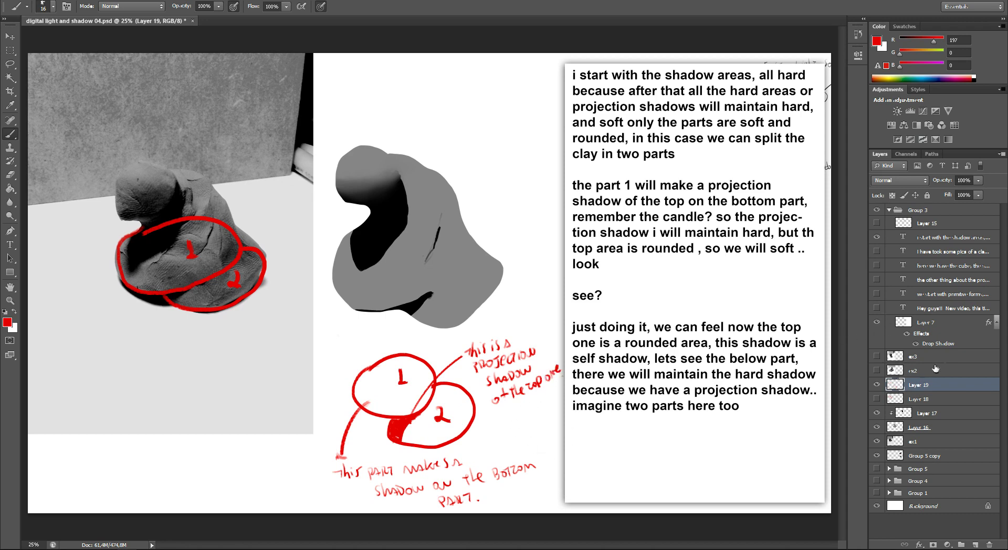
- Append a paragraph: small middle edge areas stay hard, being mixes of projection and edges
left_click(950, 370)
double_click(913, 238)
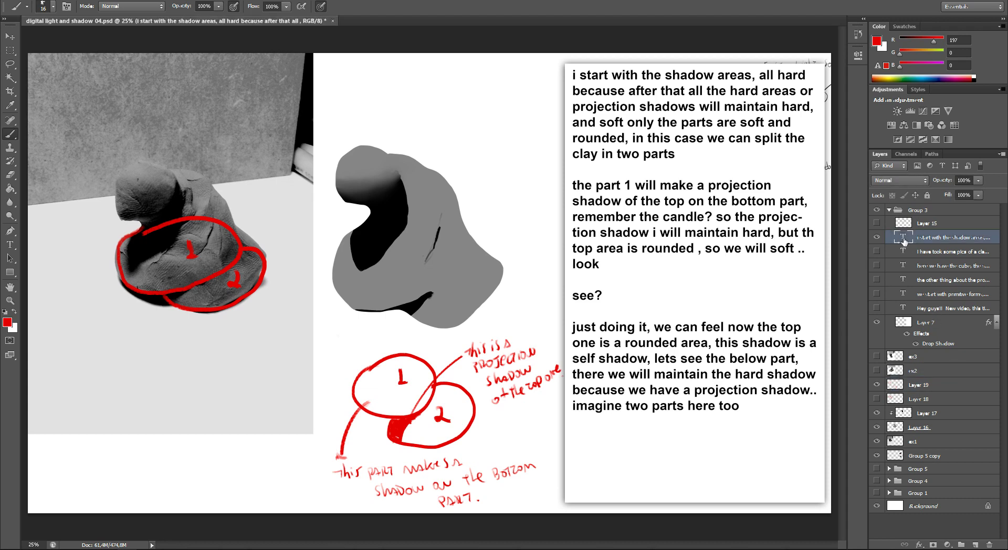
left_click(775, 398)
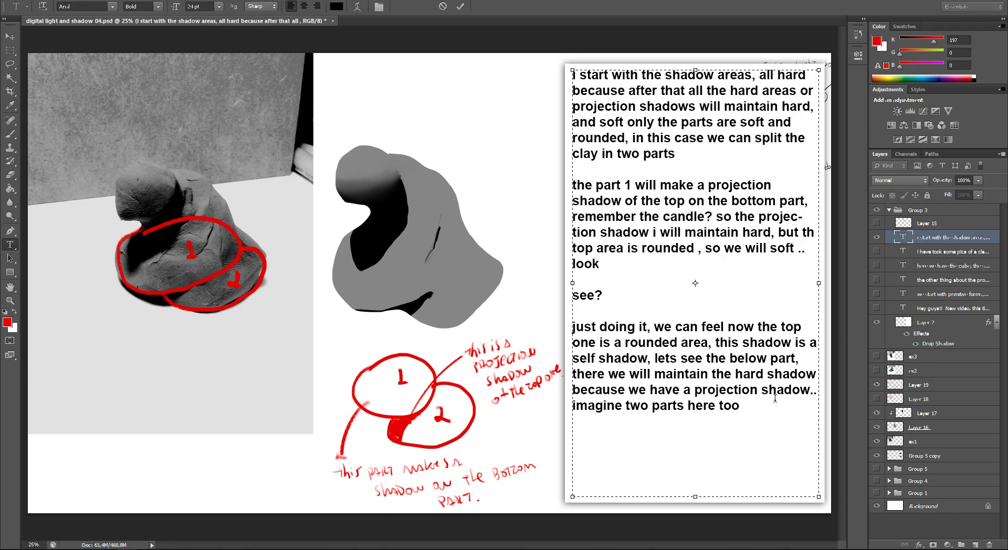
type("so ")
type("we maintain ")
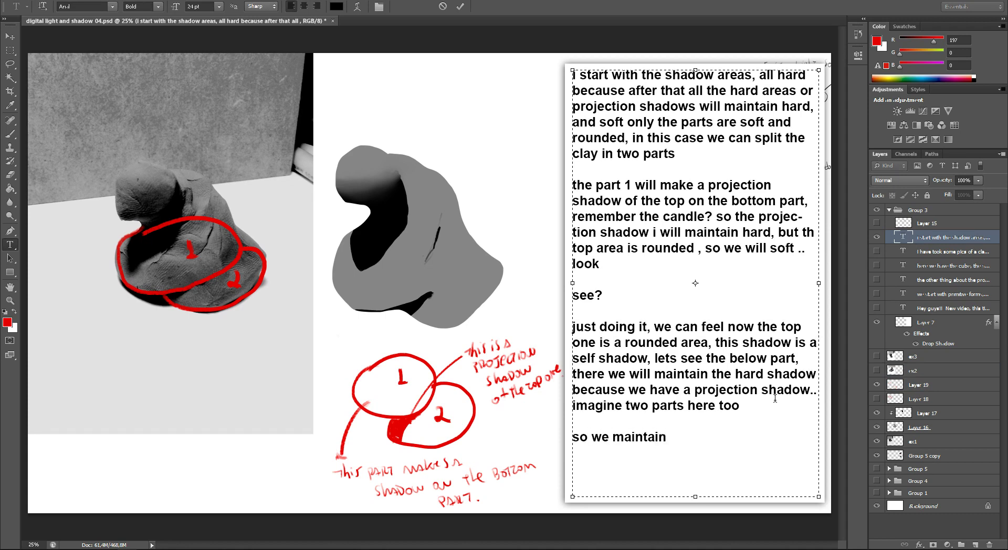
type("hard, ")
type("we have some small ")
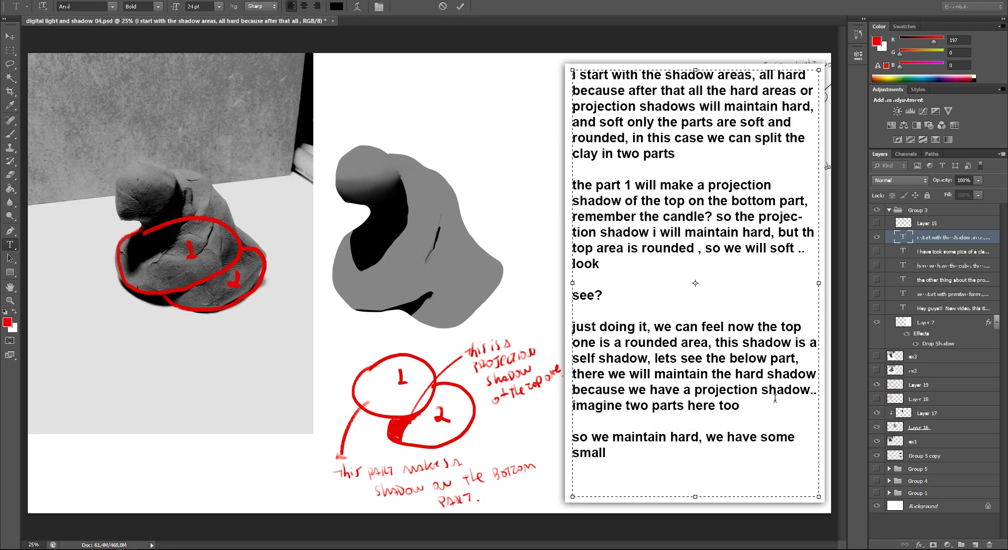
type("edges areas ")
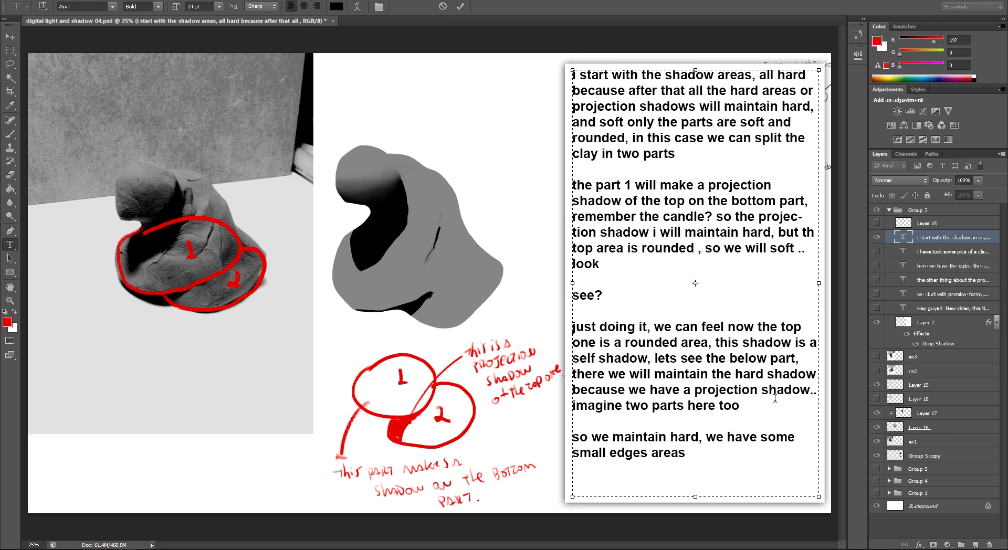
type("in the middle we maintain hard,")
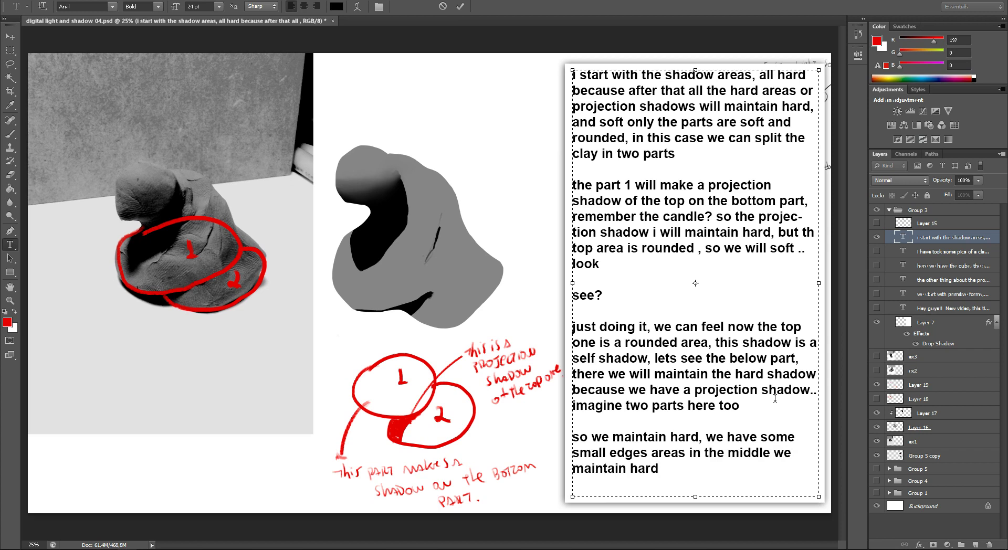
type(" beaucse")
key("BackSpace")
key("BackSpace")
key("BackSpace")
key("BackSpace")
type("cause ")
type("they ")
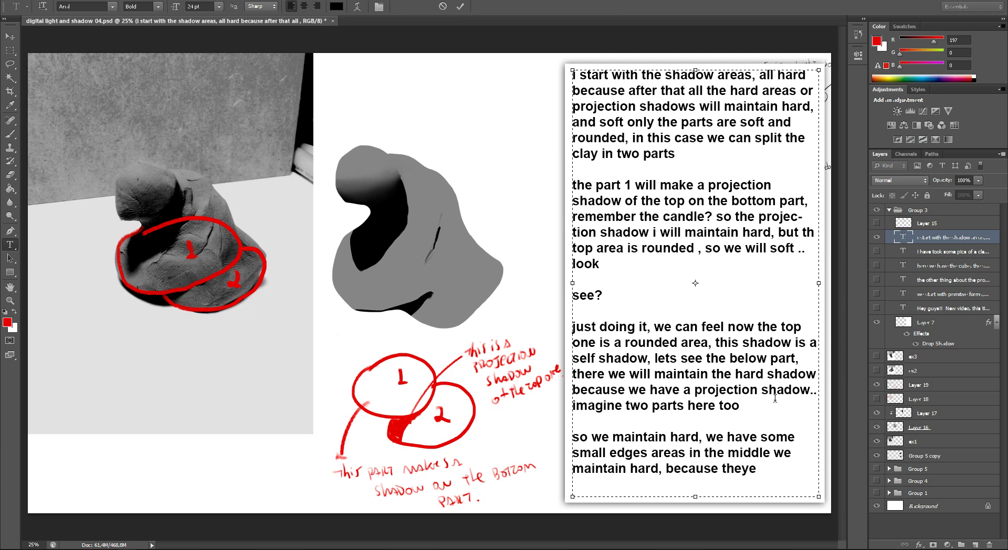
type("are m")
type("xx")
key("BackSpace")
type("es ")
type("of")
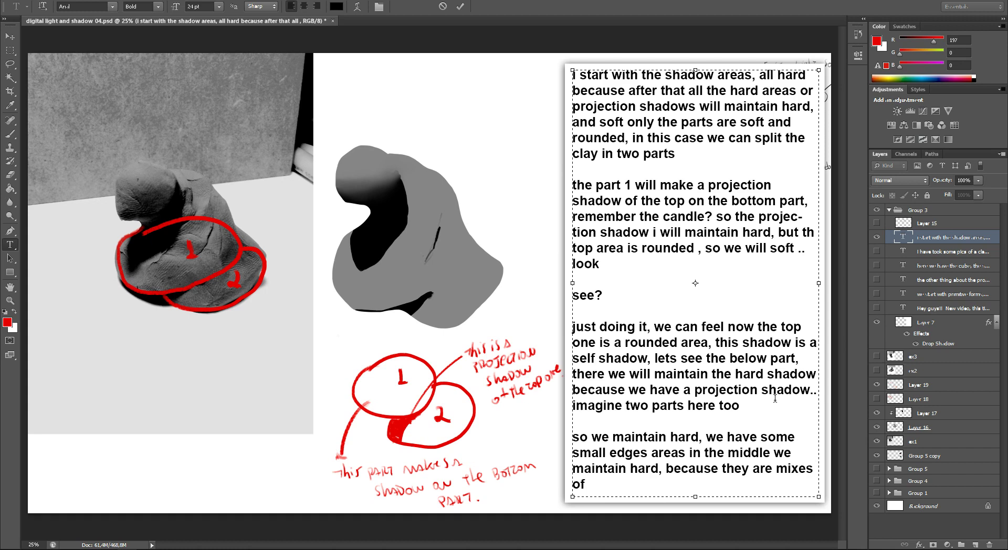
type(" projection and ")
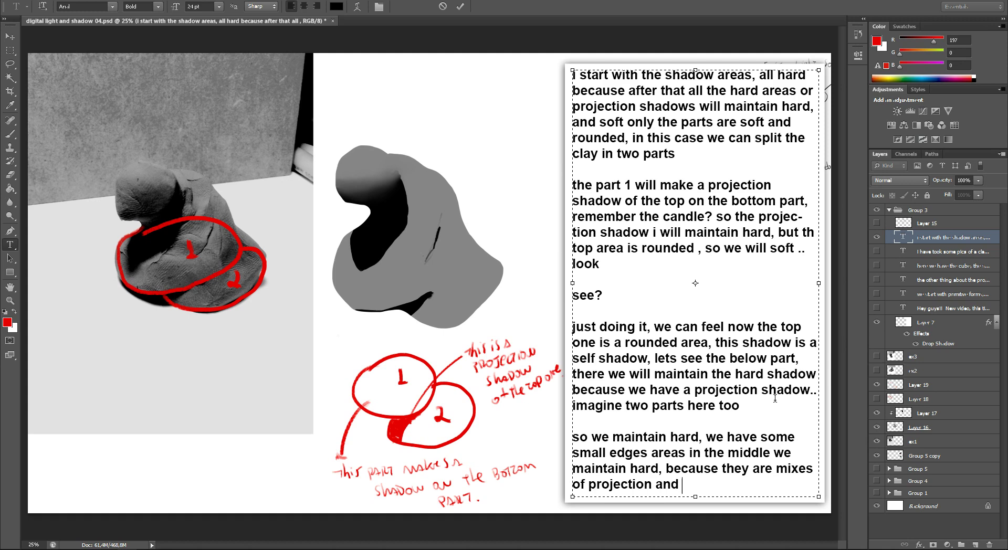
type("edges")
- Commit the paragraph and duplicate the text layer with Ctrl+J
left_click(932, 241)
key("b")
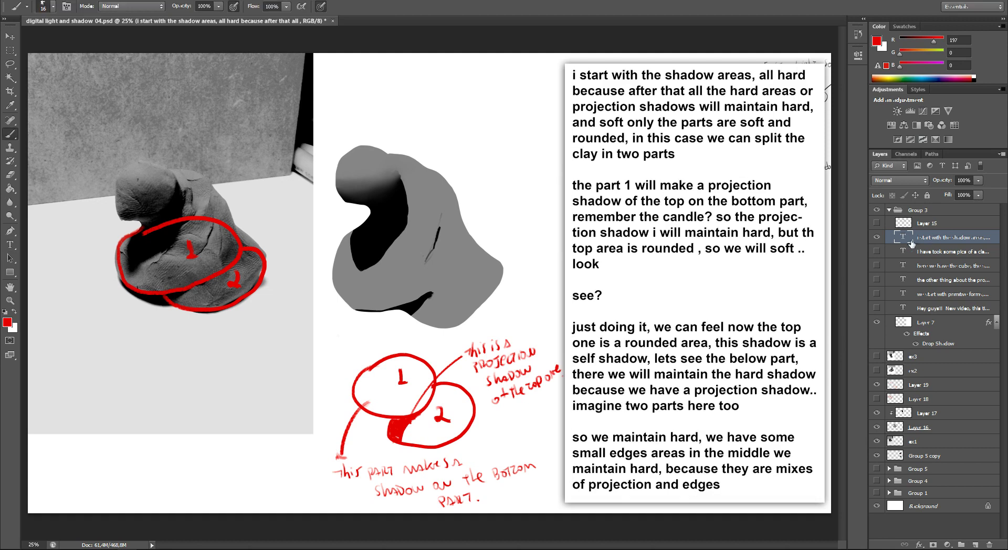
key("ctrl+j")
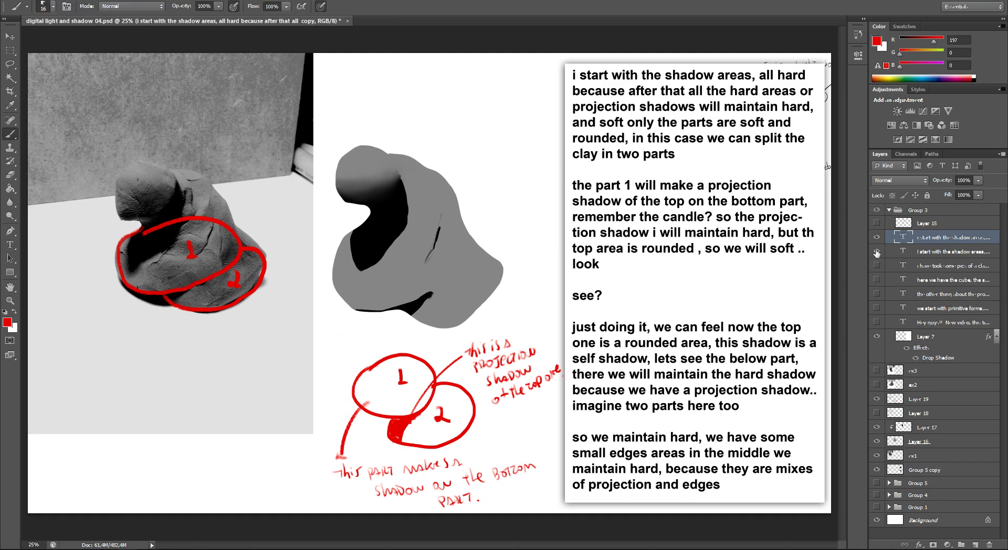
- Replace the copy's text with 'here we have an interesting thing happen…' about the top's projection shadow
double_click(903, 237)
type("here ")
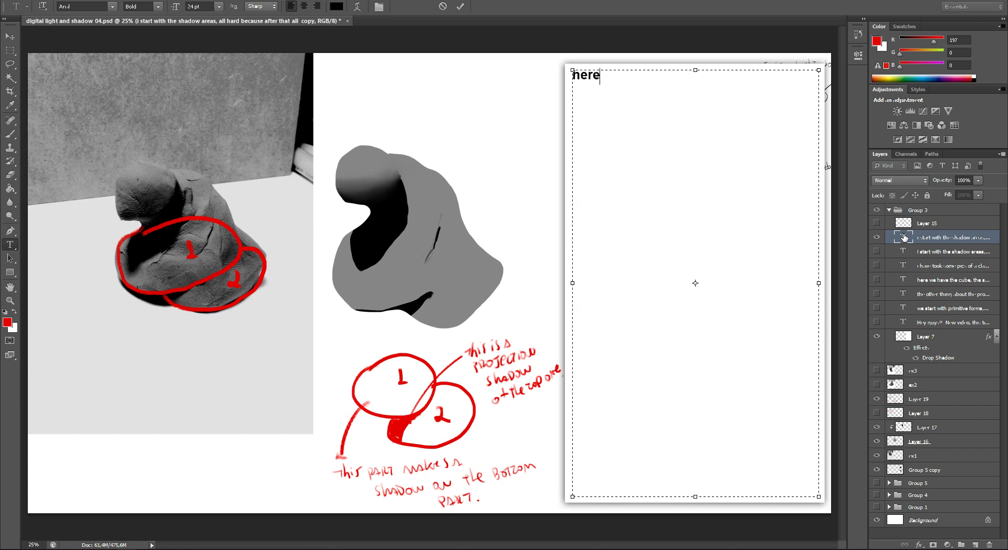
type("we have a")
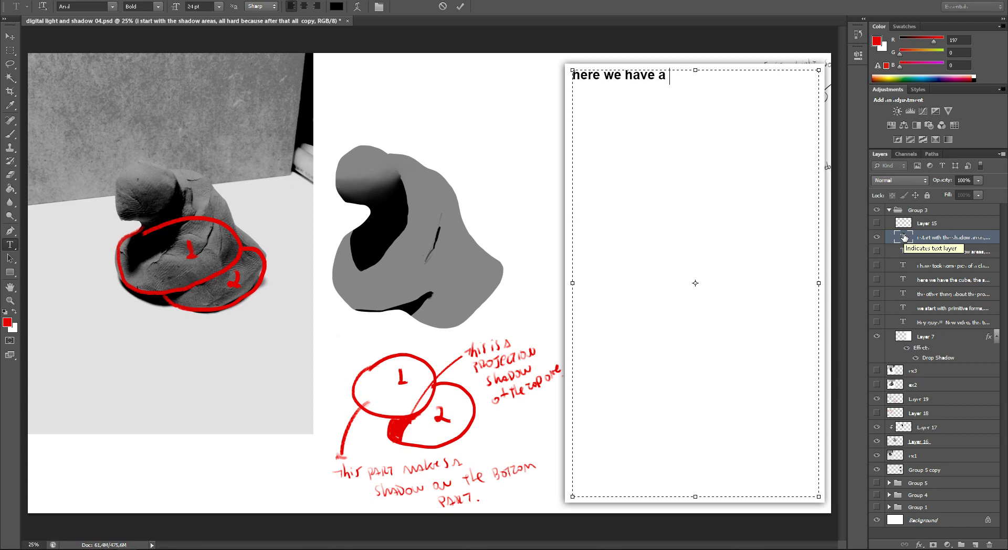
type("n inte")
type("resting ")
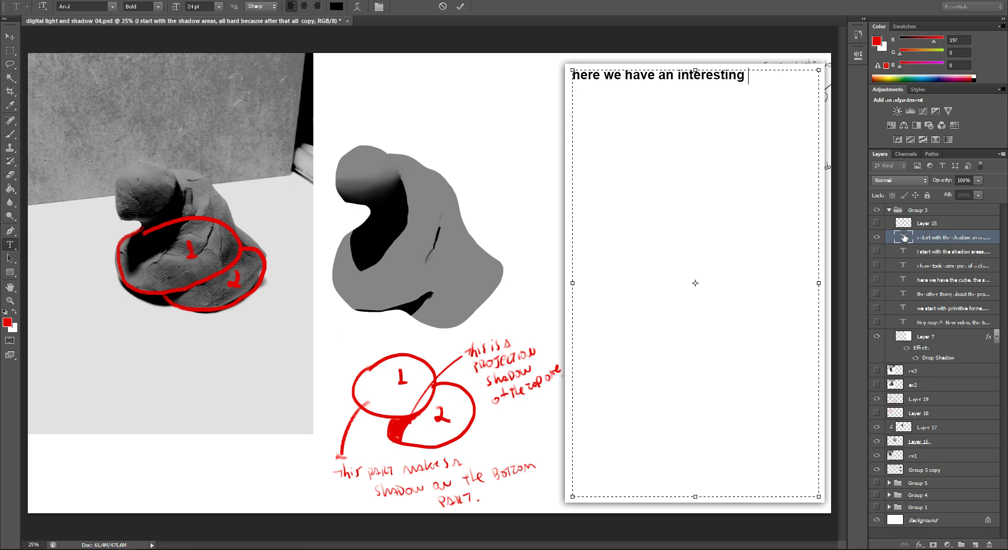
type("thing happen")
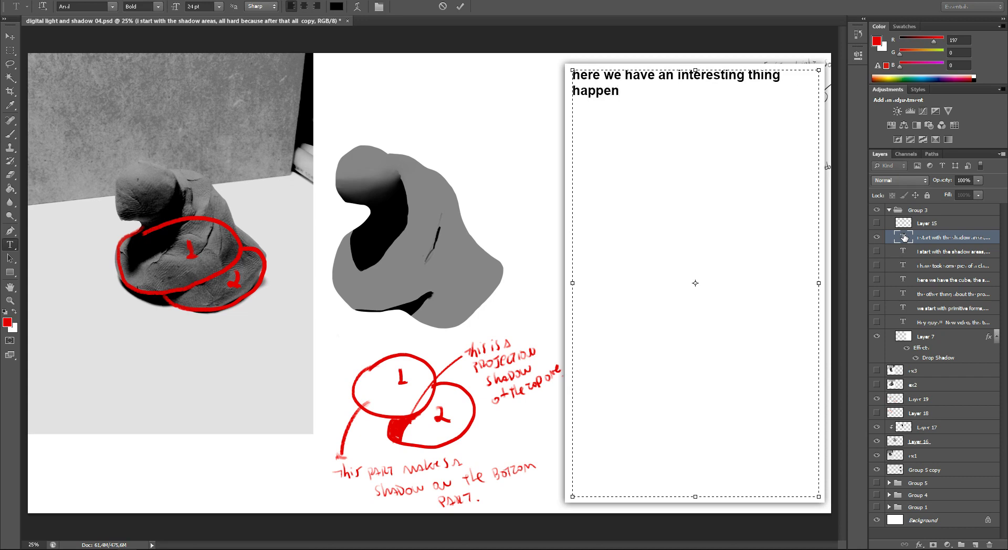
type("m,")
key("BackSpace")
key("BackSpace")
type("n,")
type("ook at the projectionshadow of the ")
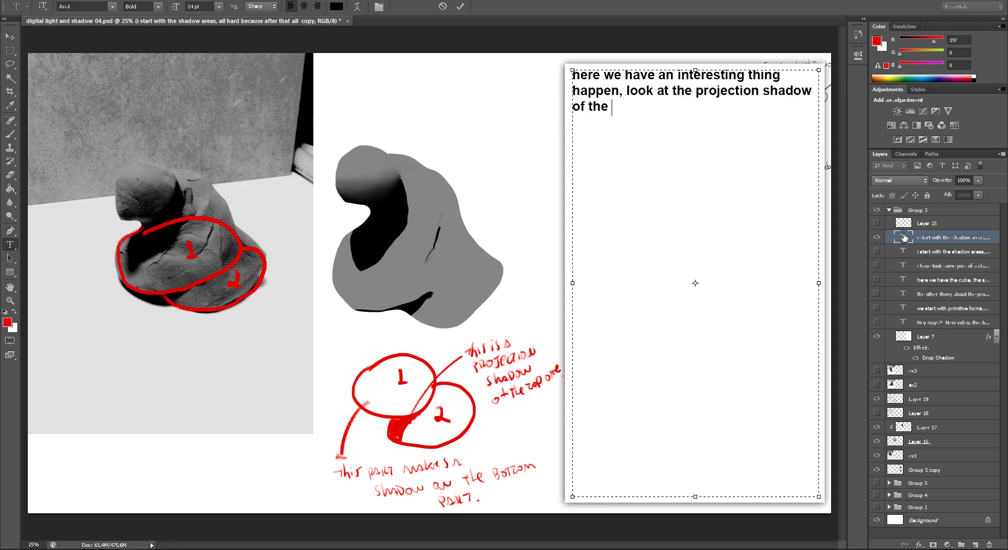
type("tiop part of the clay and")
key("BackSpace")
key("BackSpace")
key("BackSpace")
type("over the ")
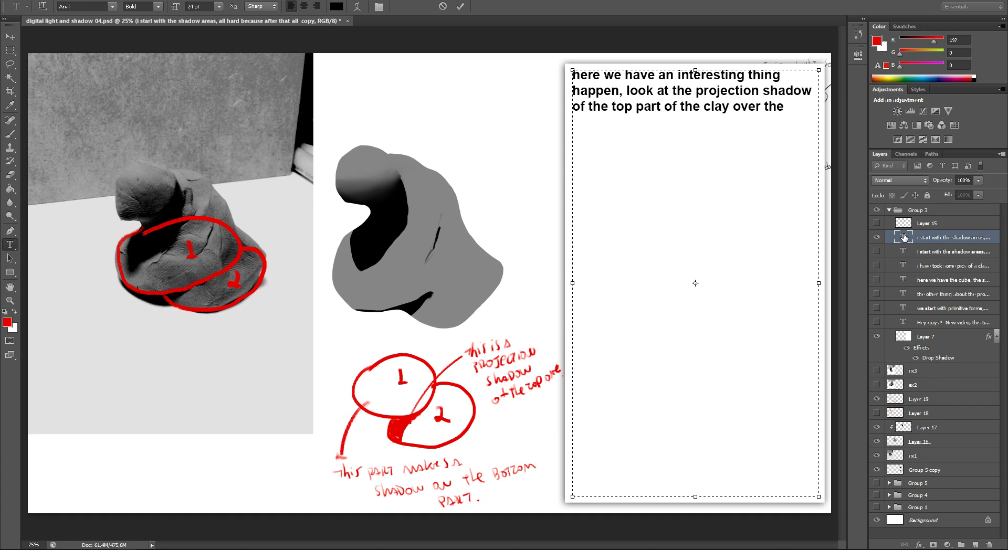
type("bottom")
- Commit the paragraph, show Layer 18's numbered outlines on the photo, and reopen the text after 'bottom'
key("ctrl+Return")
key("b")
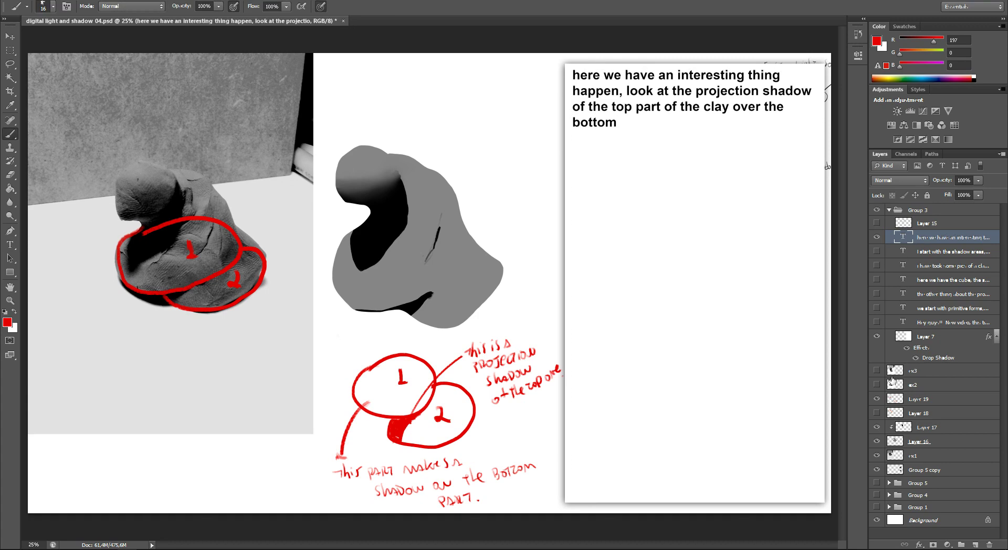
left_click(880, 412)
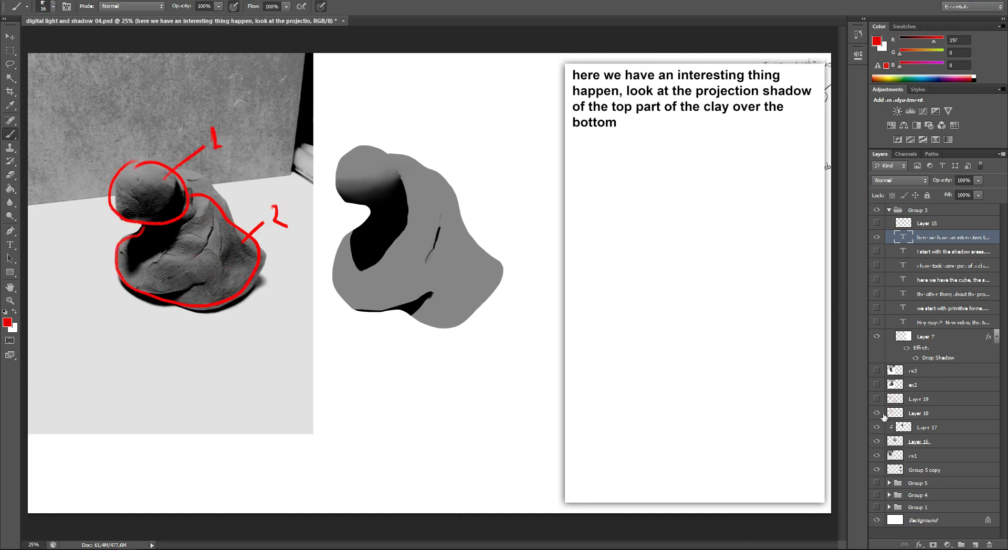
double_click(909, 238)
left_click(634, 116)
- Add text saying the shadow starts to fade on the tip because the surface is not hard
type("the sa")
key("BackSpace")
type("hadow starts")
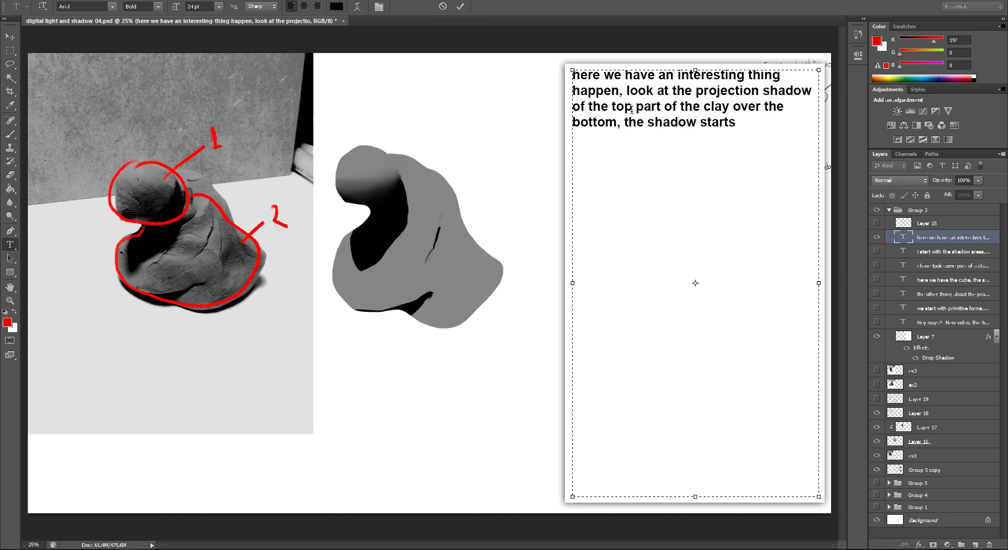
type(" to fade")
type(" on the tip")
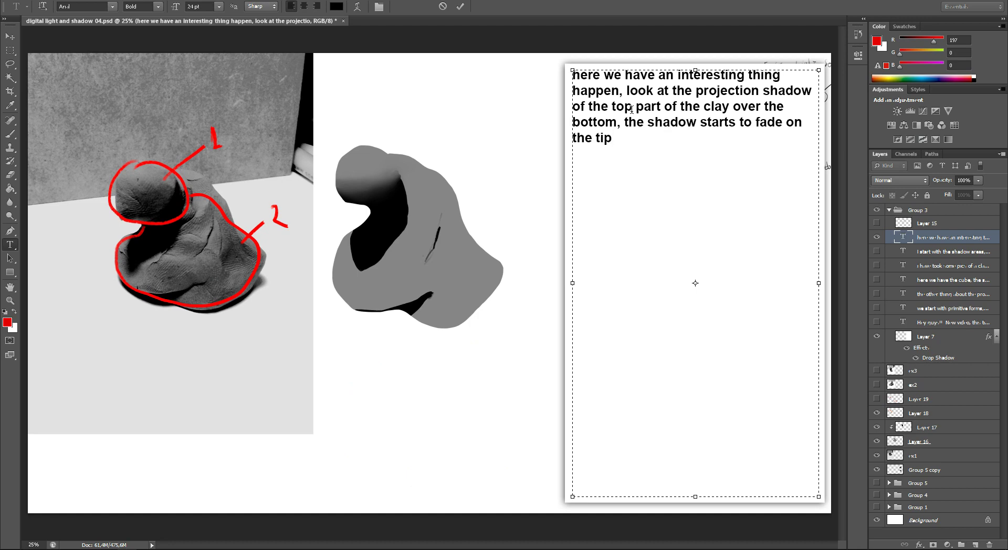
type(", see? thats why the ")
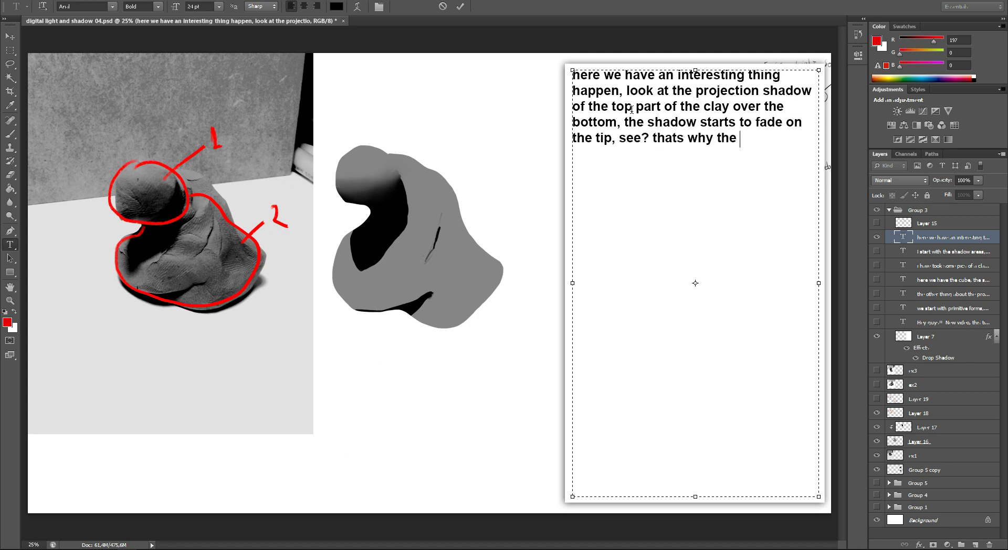
type("surface th at the shadow projects")
type("is")
type("ot a")
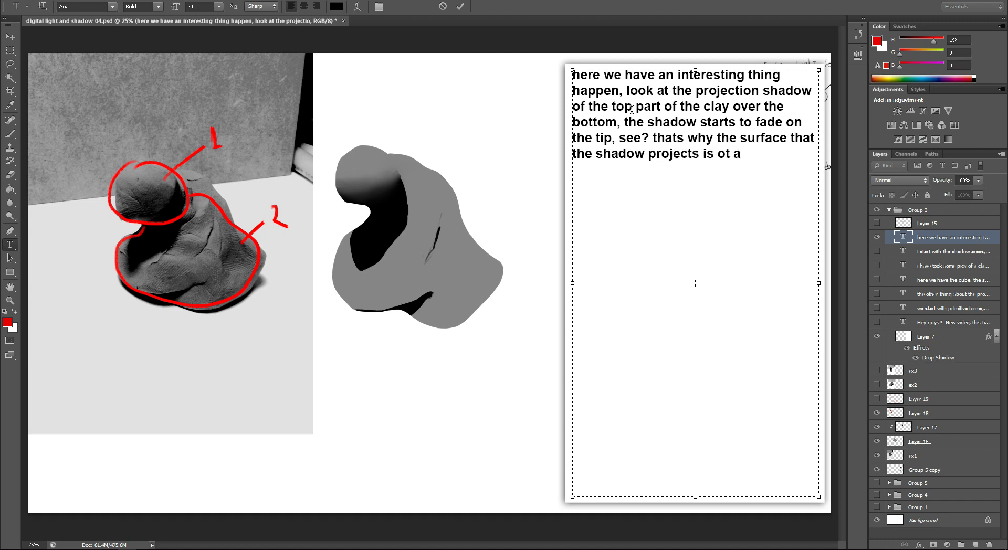
key("BackSpace")
key("BackSpace")
key("BackSpace")
key("BackSpace")
type("not a")
type("p")
key("BackSpace")
type("hard")
key("BackSpace")
key("BackSpace")
key("BackSpace")
- Continue the text about walls and another round object, ending 'we can aply the same principle of the'
key("BackSpace")
key("BackSpace")
key("BackSpace")
key("BackSpace")
type("hard")
type("not a ")
type("table of")
key("BackSpace")
type("r wall")
type("s anohter")
key("BackSpace")
key("Left")
key("Delete")
key("BackSpace")
key("BackSpace")
key("BackSpace")
type("oher")
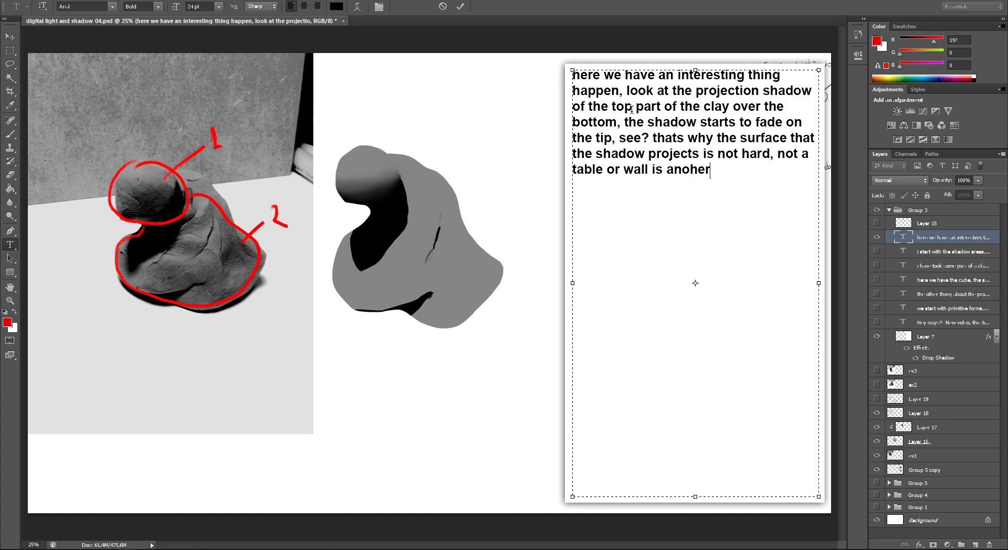
key("BackSpace")
key("BackSpace")
key("BackSpace")
type("ther ")
type("round")
type(" object, ")
type("we can aply the same principle ")
type("of the")
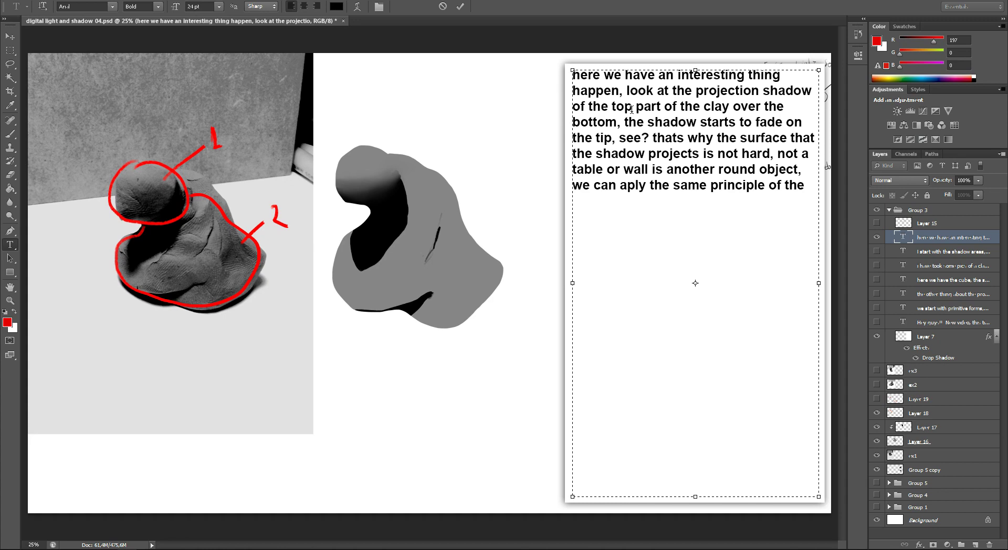
- Finish the sphere-principle sentence with 'in a round object we will have a soft shadow...so'
type("sphere,")
type(" as far the o")
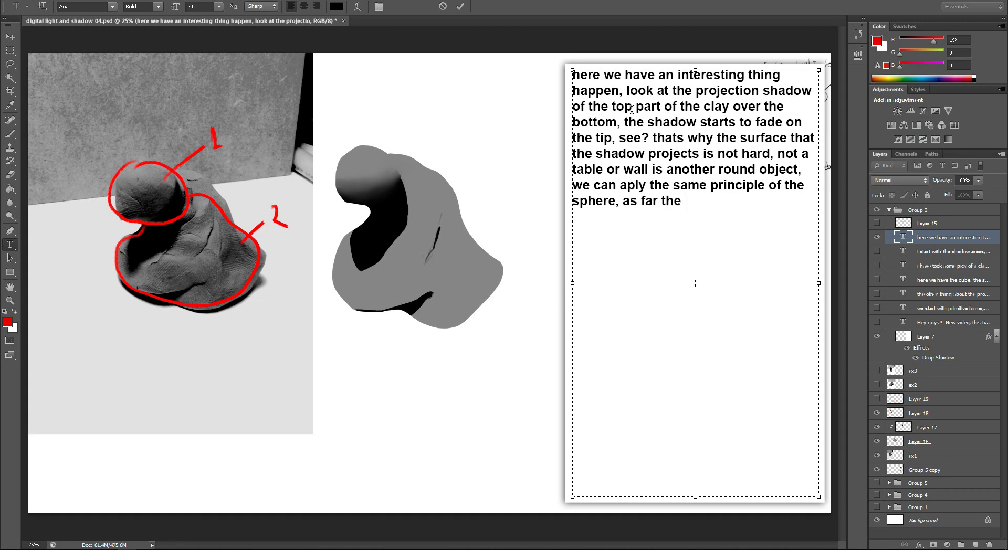
type("bject is from the light")
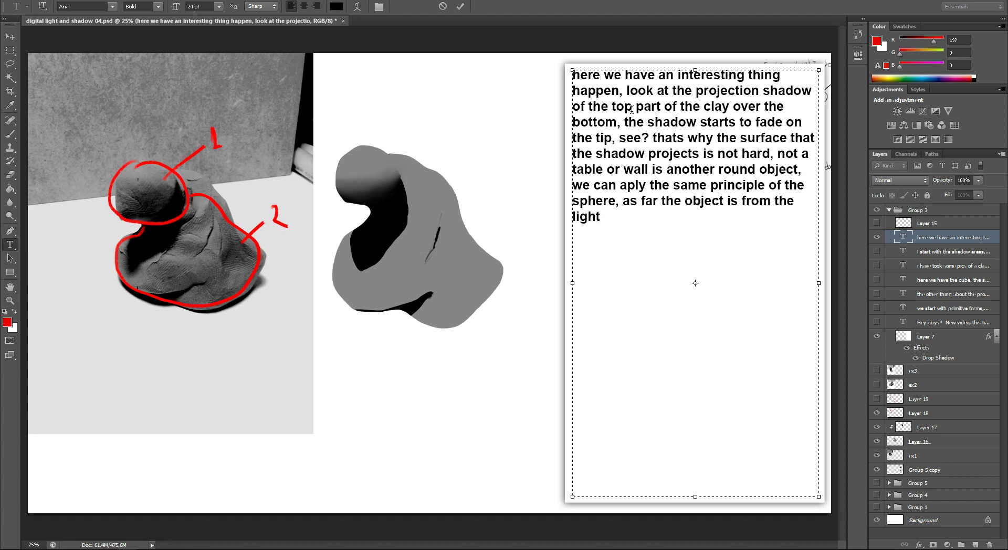
type("in ")
type("a")
type("runbo")
key("BackSpace")
key("BackSpace")
key("BackSpace")
type("ound object we will have a ")
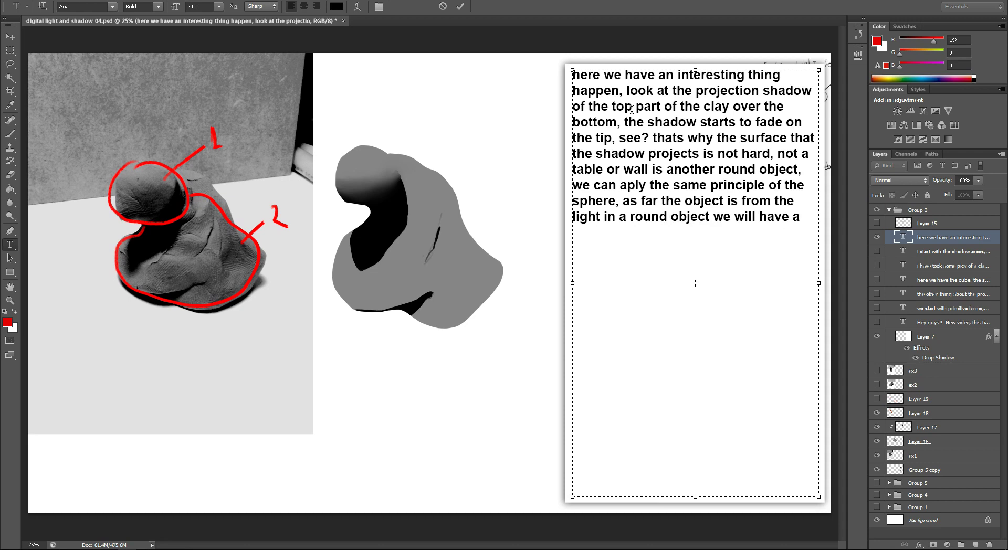
type("soft shadow...so")
key("ctrl+Return")
- Select Layer 17 and enlarge the brush to 48 for painting
key("b")
left_click(925, 373)
left_click(920, 386)
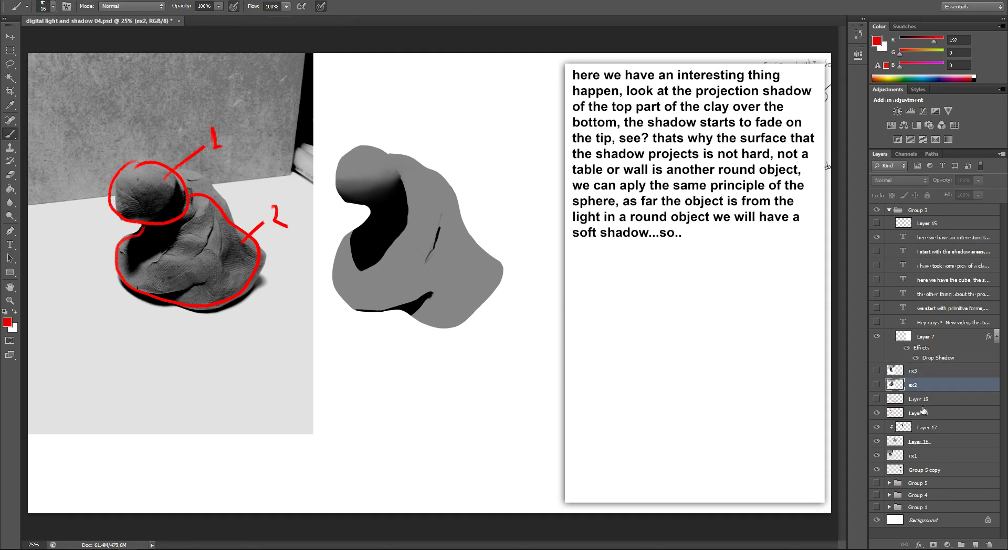
left_click(923, 414)
left_click(928, 427)
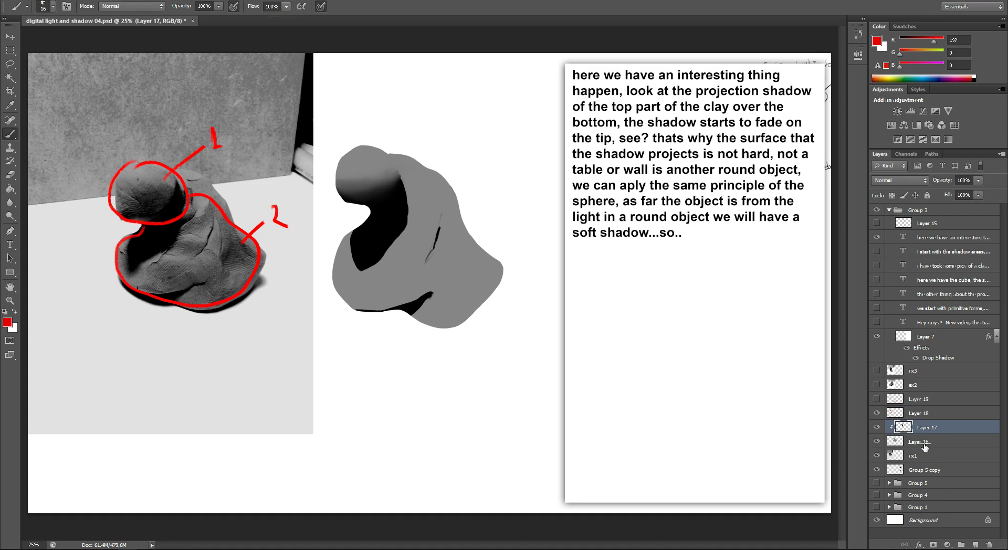
right_click(416, 237)
left_click_drag(475, 265, 499, 265)
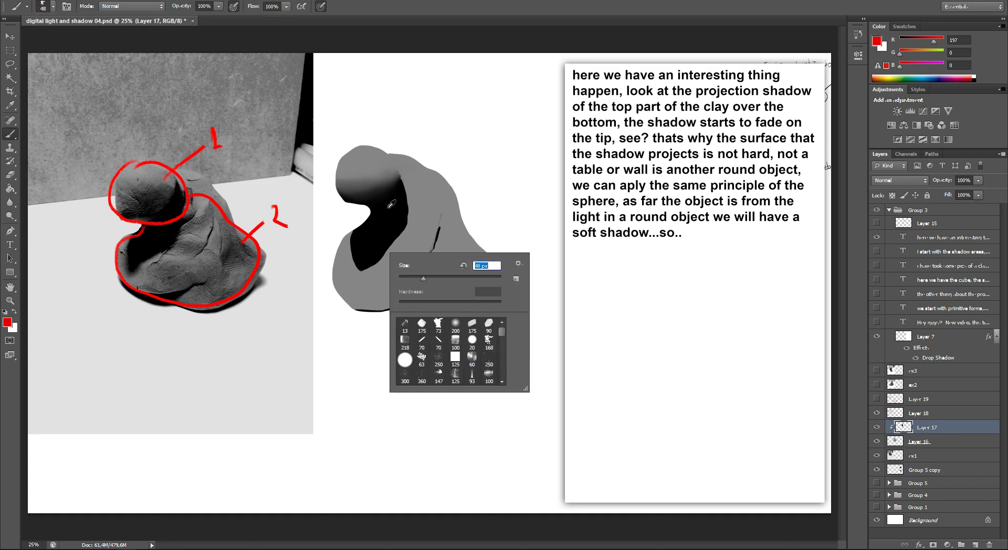
left_click(387, 190, "alt")
- Paint a soft dark stroke into the shadow using sampled greys, then enlarge the brush to 104
left_click(362, 265, "alt")
left_click(368, 273, "alt")
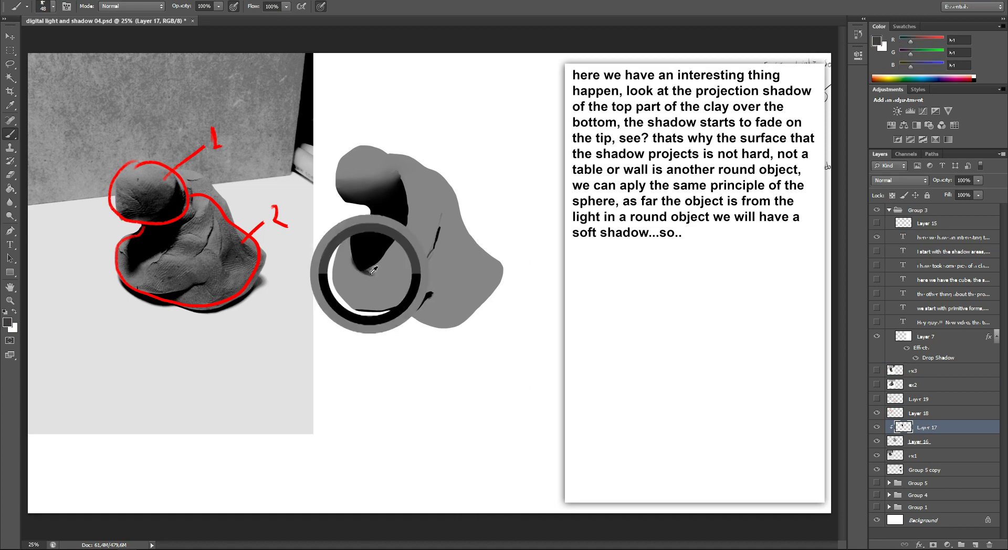
left_click(358, 258, "alt")
mouse_move(360, 263)
left_mouse_down()
mouse_move(364, 276)
mouse_move(398, 274)
mouse_move(349, 275)
mouse_move(352, 257)
left_mouse_up()
right_click(366, 277)
key("Return")
- Blend the shadow's lower edge into the clay with soft grey and black strokes
left_click(372, 277, "alt")
left_click(368, 270, "alt")
left_click(345, 257, "alt")
left_click(354, 242, "alt")
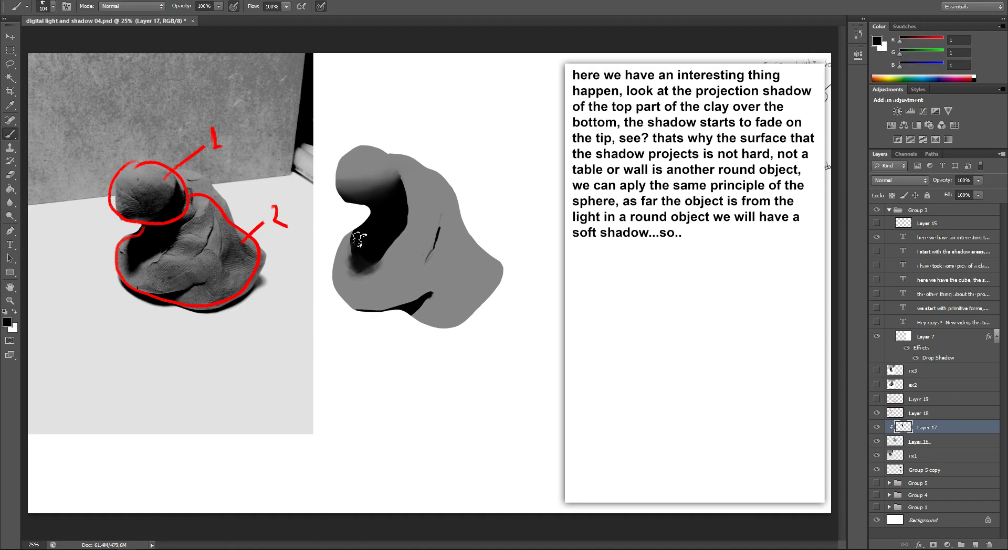
left_click(361, 255, "alt")
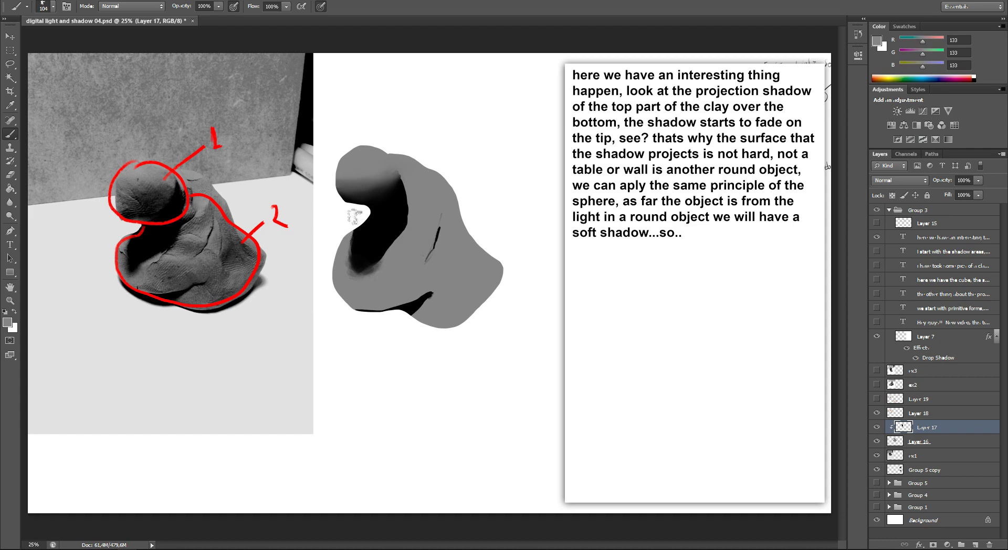
left_click(367, 233, "alt")
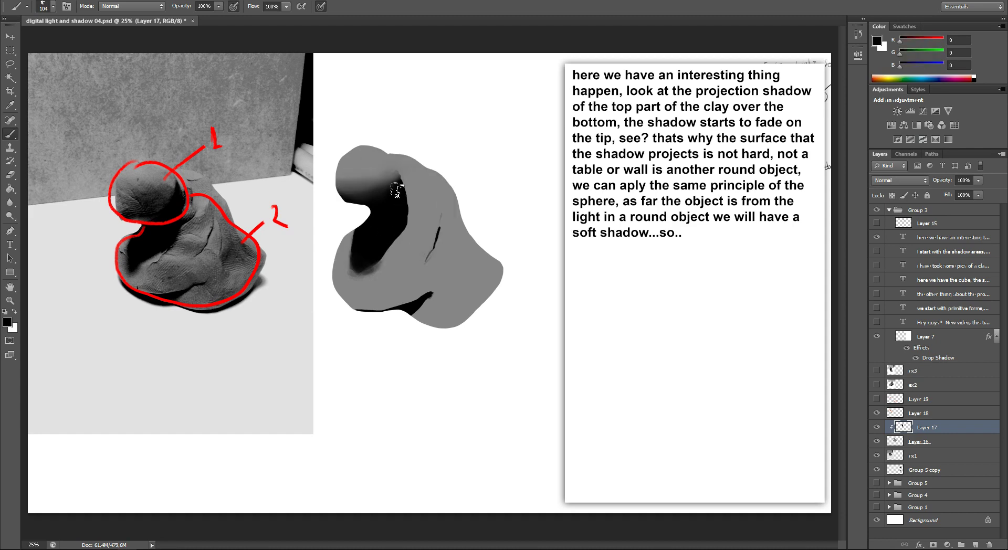
left_click(411, 240, "alt")
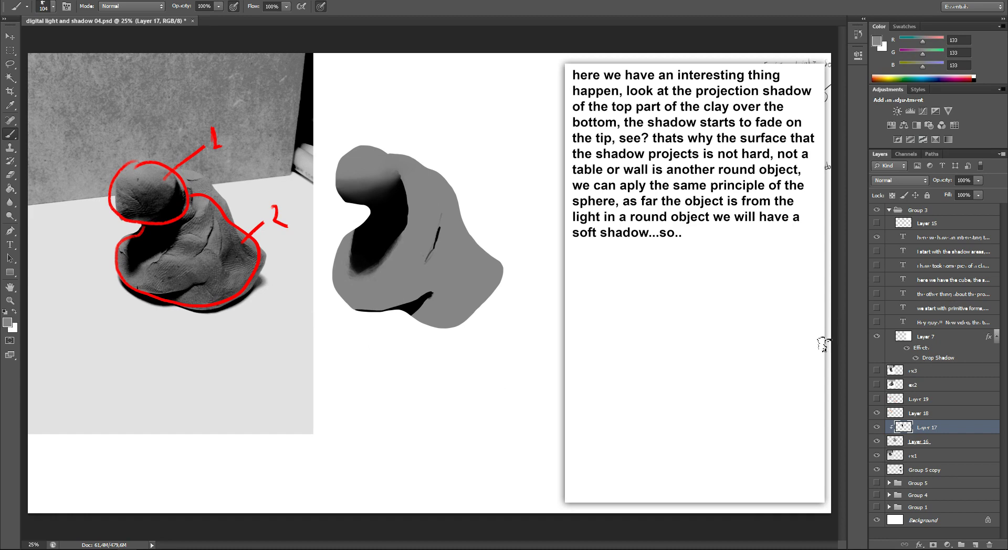
left_click(902, 240)
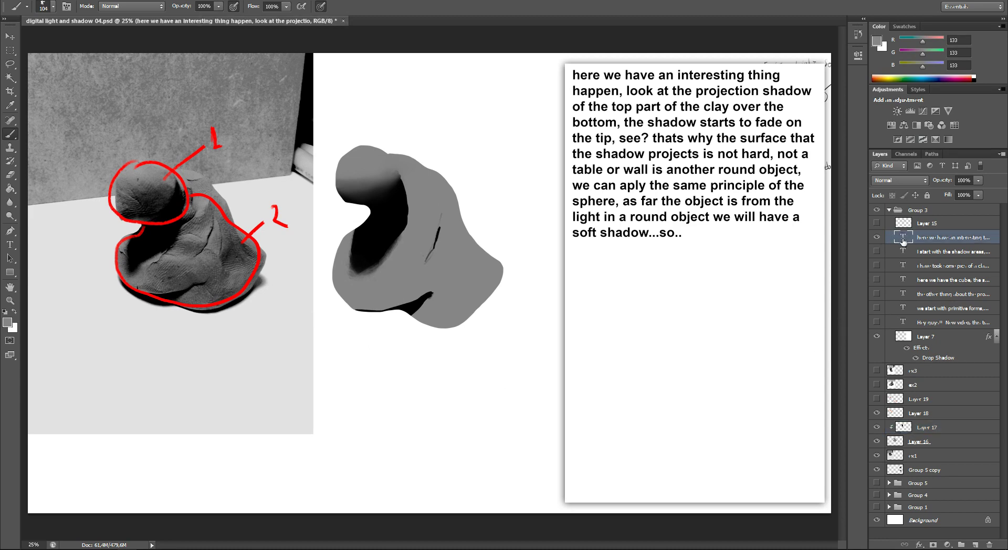
- Append 'see?' and 'just painting a simple clay mass we can learn alot of shadow aspects, will make another one'
double_click(903, 240)
left_click(742, 227)
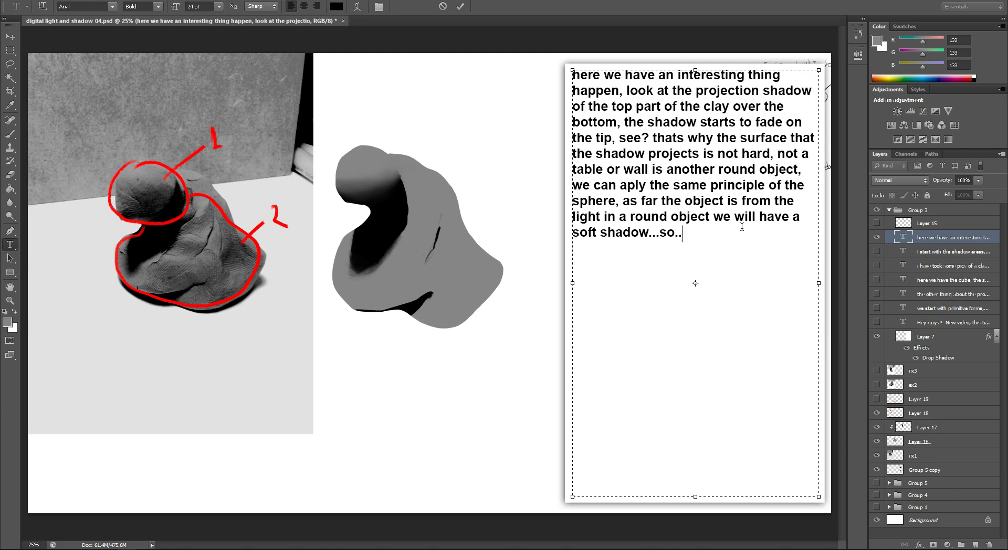
key("Return")
key("Return")
key("Return")
type("see")
type("ust")
type(" painting")
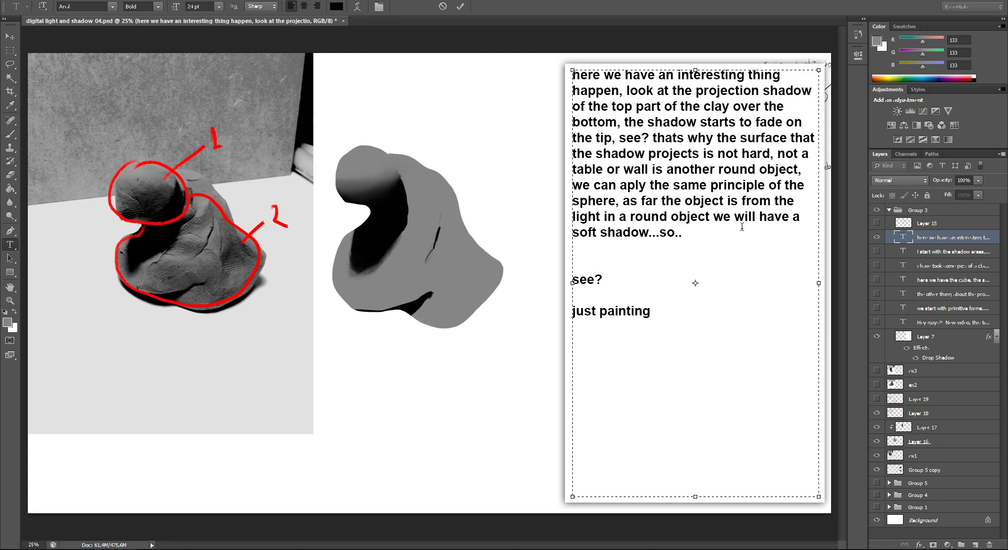
type(" simple")
type(" clay mas ")
type("we can learn alot")
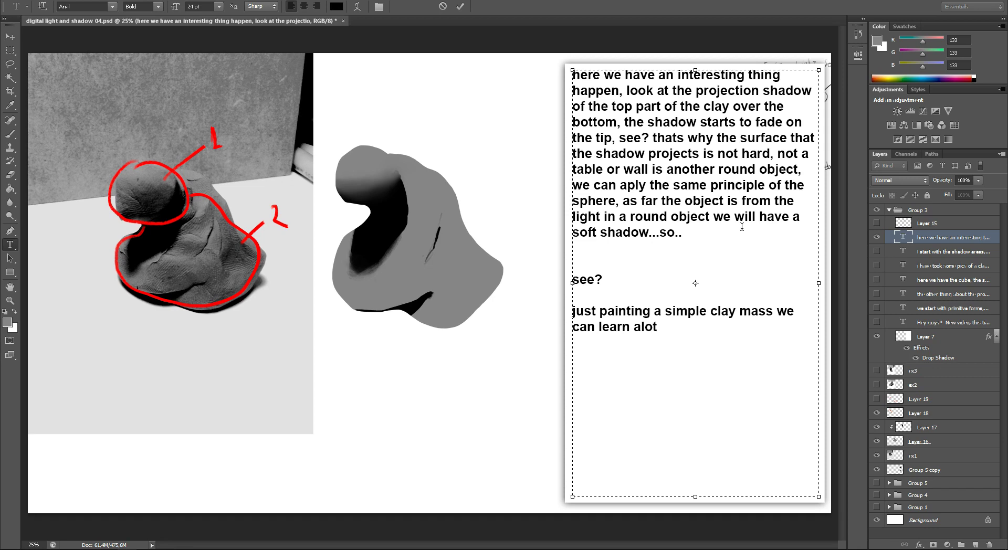
type(" of shadow a")
type("spects")
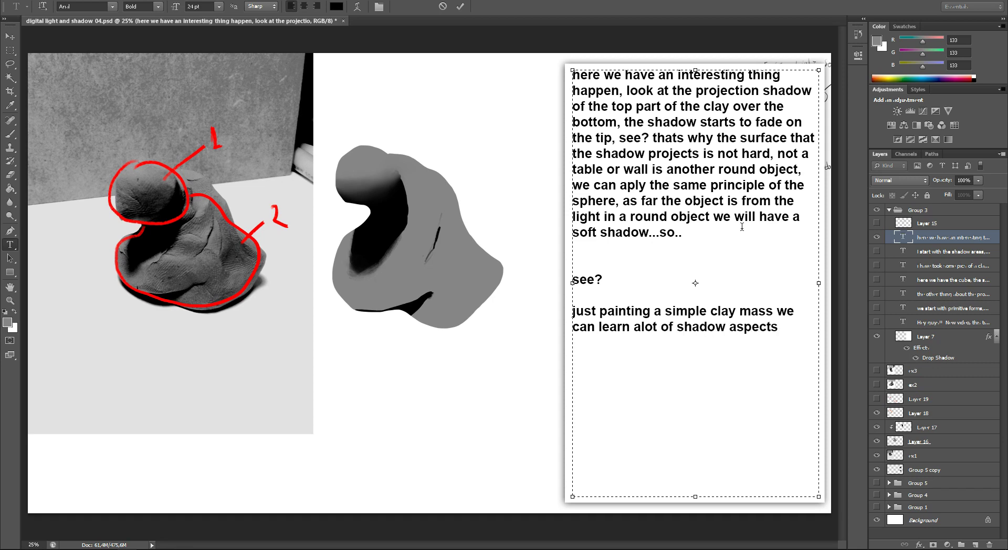
type(" will make a nother")
type("one")
key("ctrl+Return")
key("b")
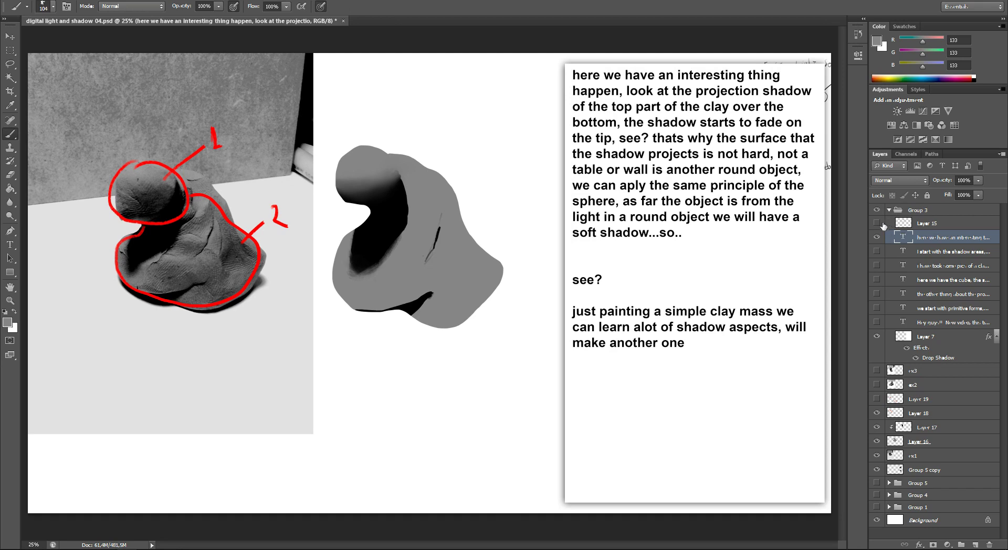
- Continue the notes with 'but I will finish this one, we make', fixing typos
double_click(903, 237)
key("Right")
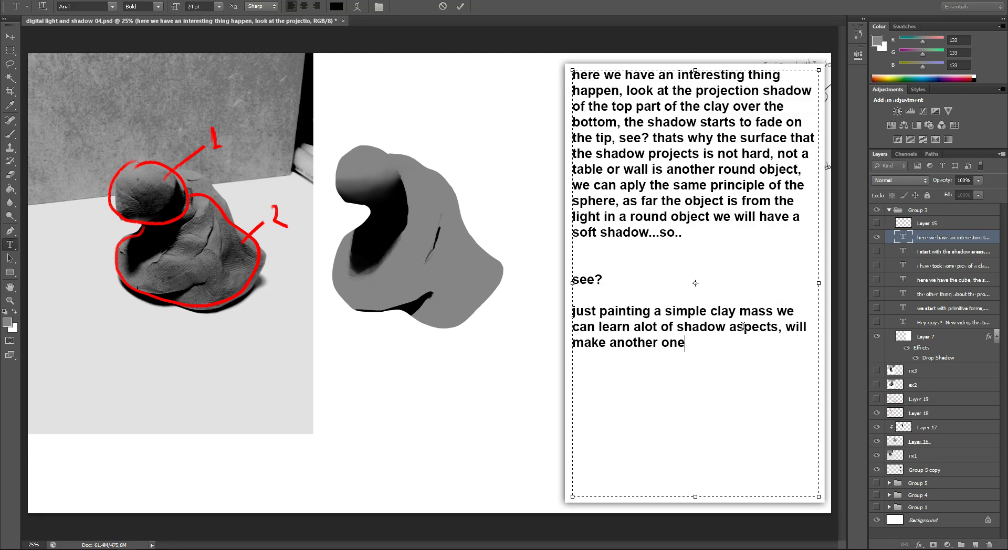
type("bu ")
type("i w ")
type(" finih")
key("BackSpace")
type("s")
key("BackSpace")
type("h his")
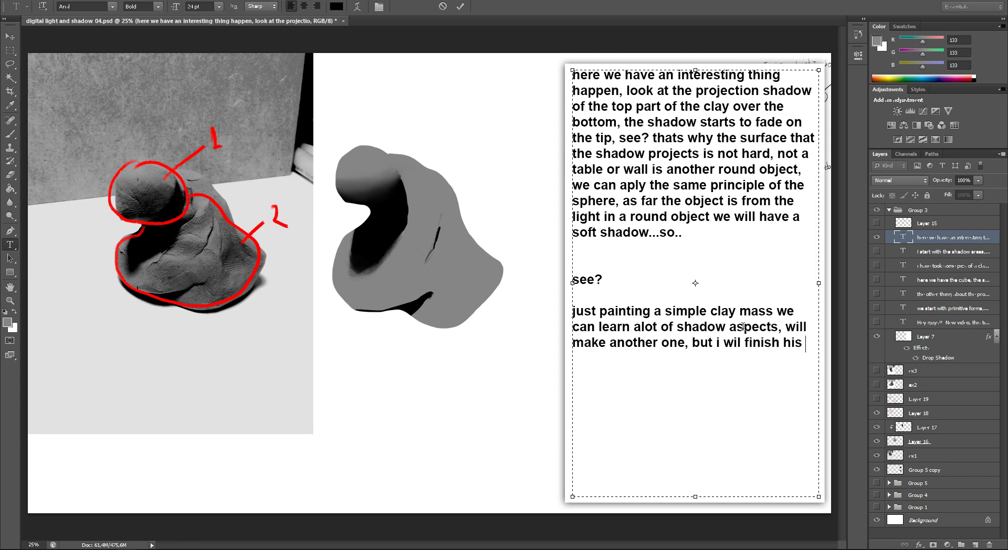
key("BackSpace")
key("BackSpace")
key("BackSpace")
type("this one")
type(" yet,")
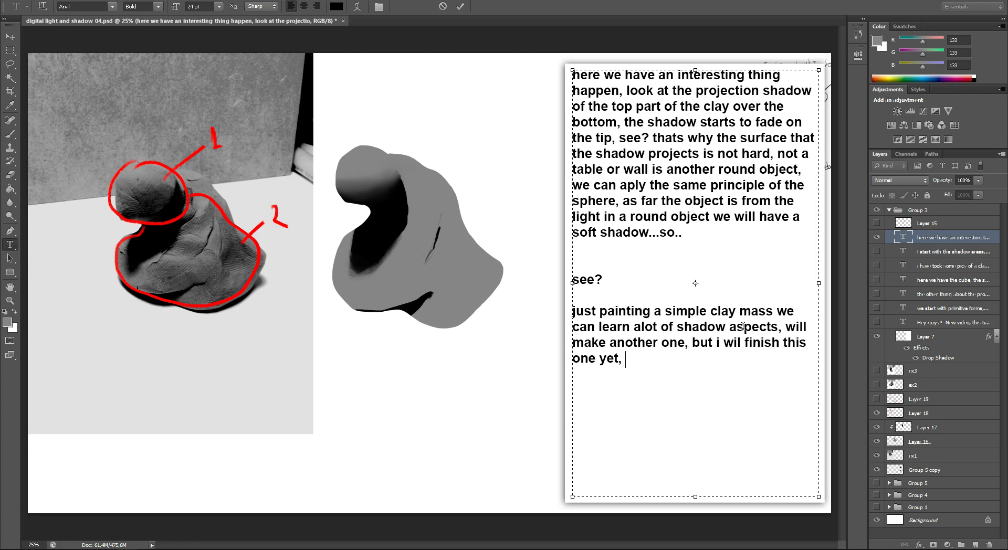
type("we mke")
key("BackSpace")
key("BackSpace")
key("BackSpace")
key("BackSpace")
key("BackSpace")
key("BackSpace")
- Add that the clay's projection shadow on the table was forgotten, 'like the candle example.. look'
type("forget the projectionshadow of the main object, the cl ")
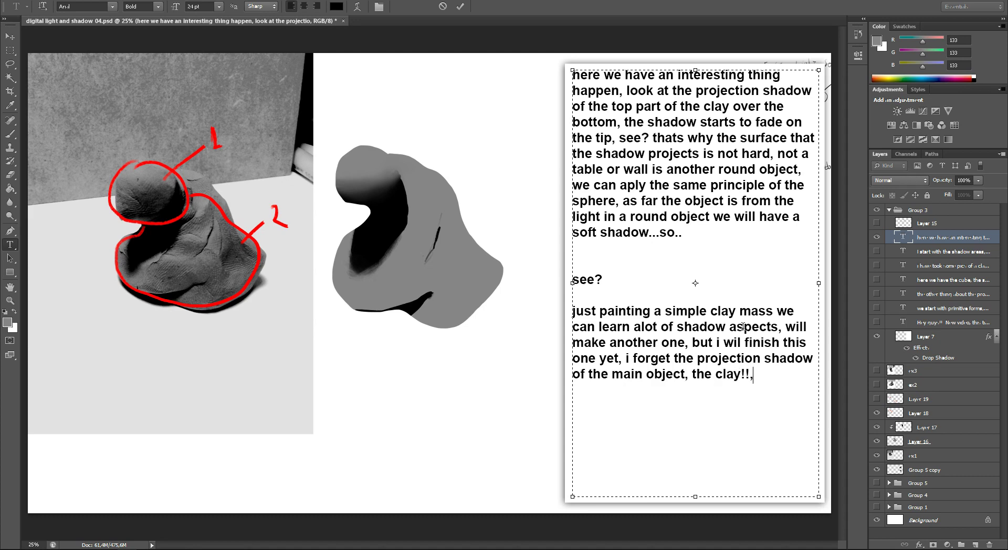
type("so ")
type("the clay")
key("BackSpace")
type("y is on the table, ")
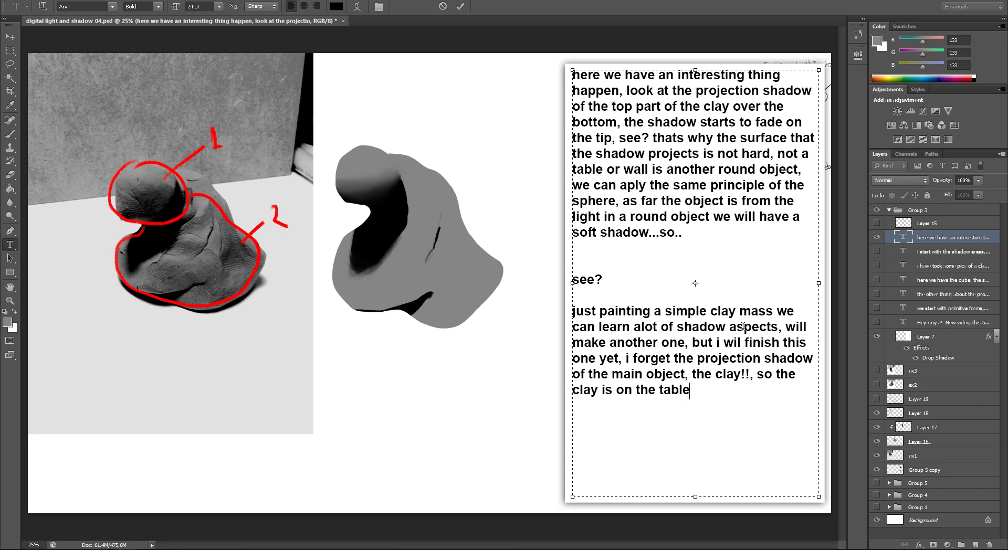
type("so the formact")
key("BackSpace")
key("BackSpace")
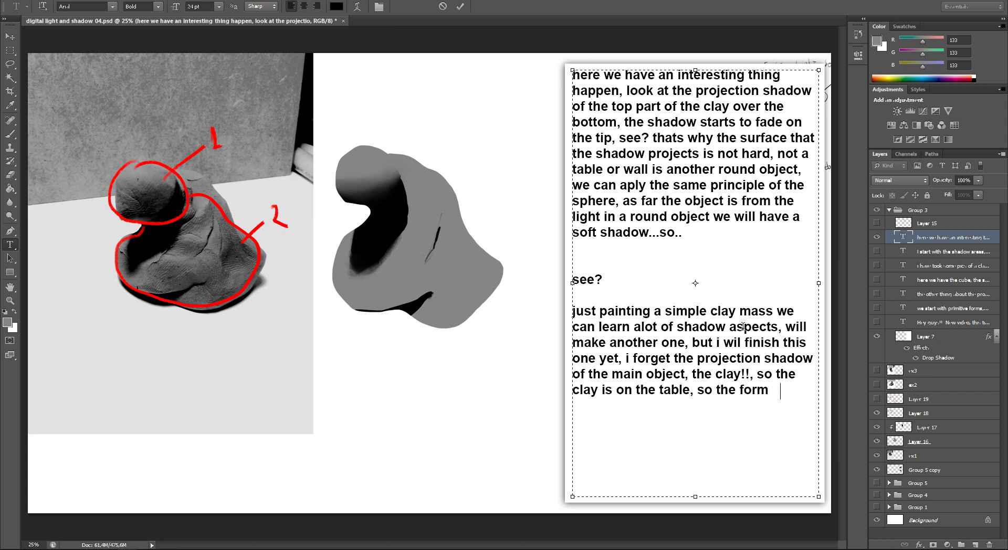
type("he clay will be project over the t")
type("able")
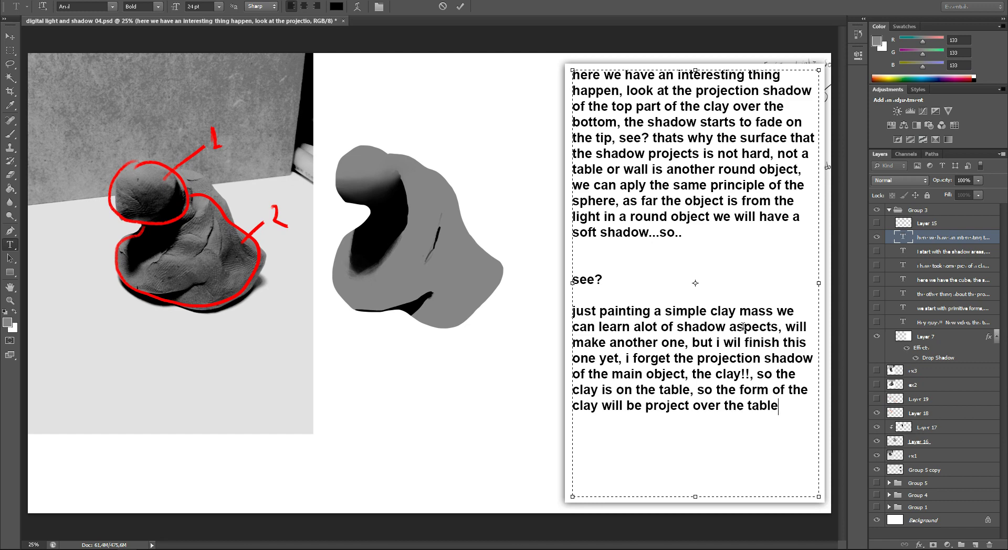
key("BackSpace")
key("BackSpace")
key("BackSpace")
type("on the table, like")
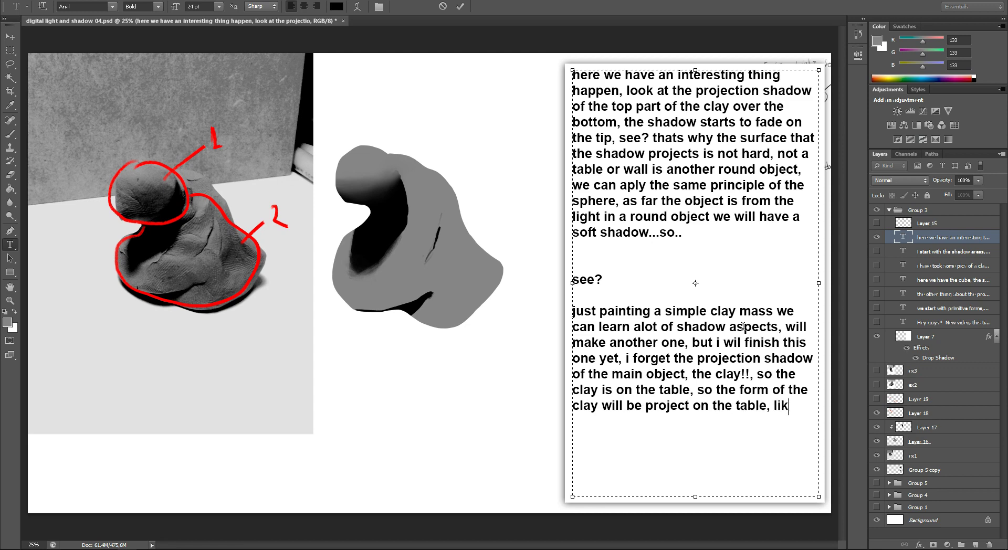
type(" the candle example.. look")
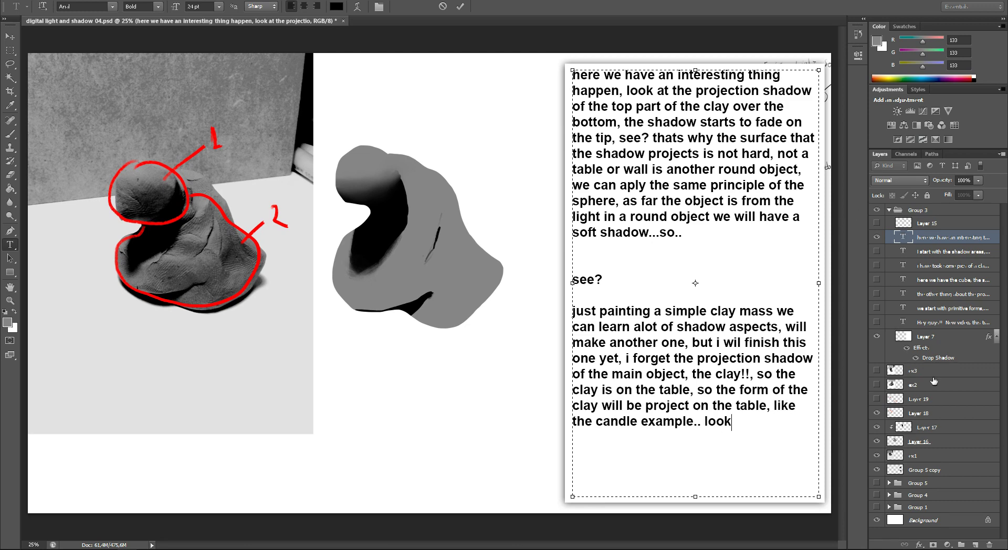
- Paint a black cast shadow along the clay's bottom-left edge on new Layer 20 with a 33 px brush
key("ctrl+Return")
key("b")
left_click(928, 428)
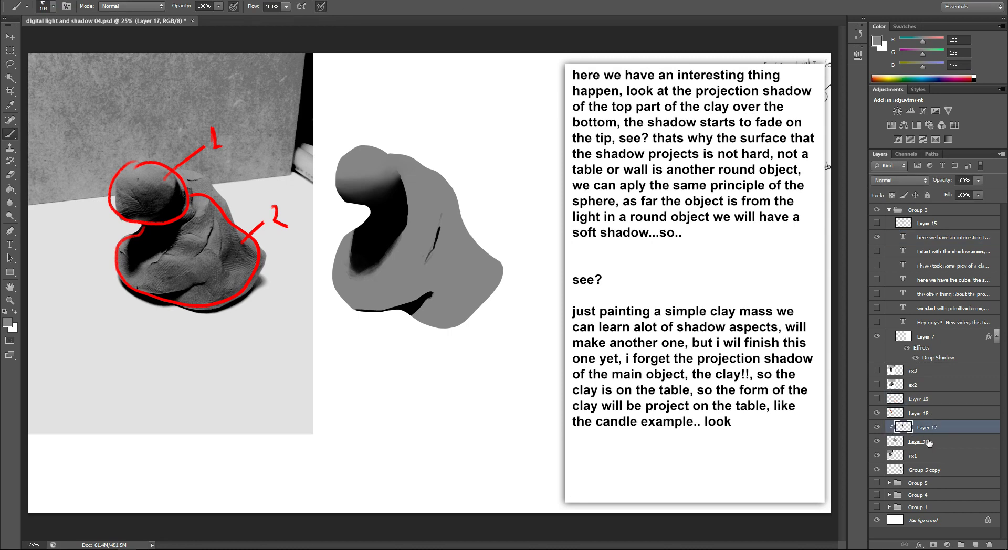
left_click(947, 456)
left_click(975, 544)
key("d")
right_click(416, 294)
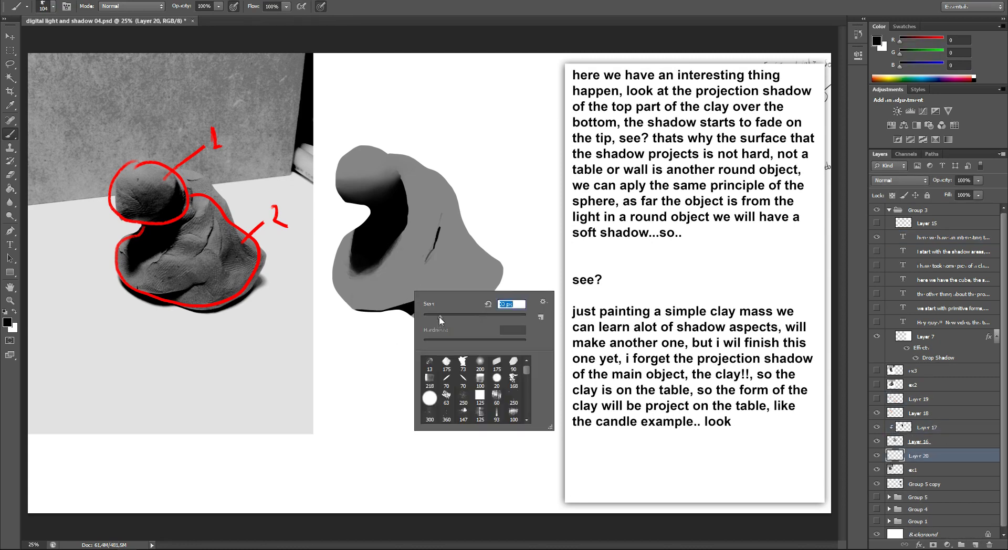
left_click(341, 297)
mouse_move(341, 295)
left_mouse_down()
mouse_move(379, 322)
mouse_move(419, 330)
mouse_move(497, 309)
mouse_move(501, 289)
mouse_move(450, 333)
mouse_move(338, 301)
mouse_move(360, 315)
mouse_move(350, 305)
mouse_move(394, 311)
left_mouse_up()
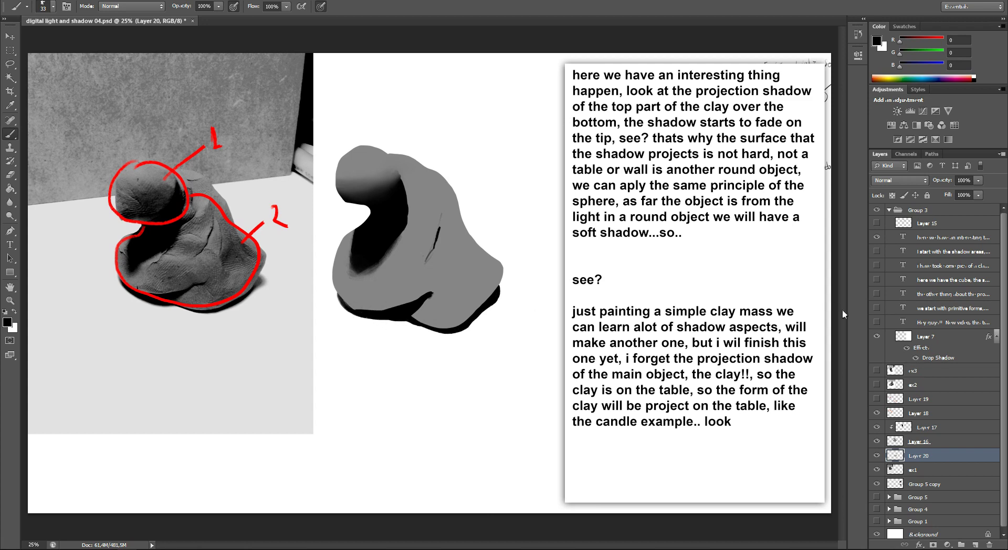
- Set Layer 17 to about 70% opacity, merge it with Layers 16 and 20, and add a new layer
left_click(920, 428)
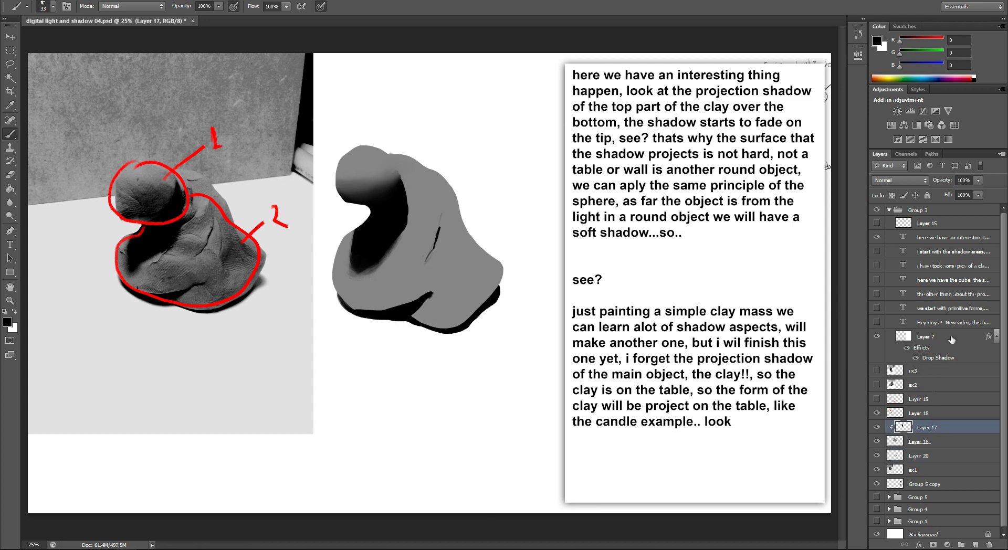
left_click(977, 180)
left_click_drag(957, 193, 962, 195)
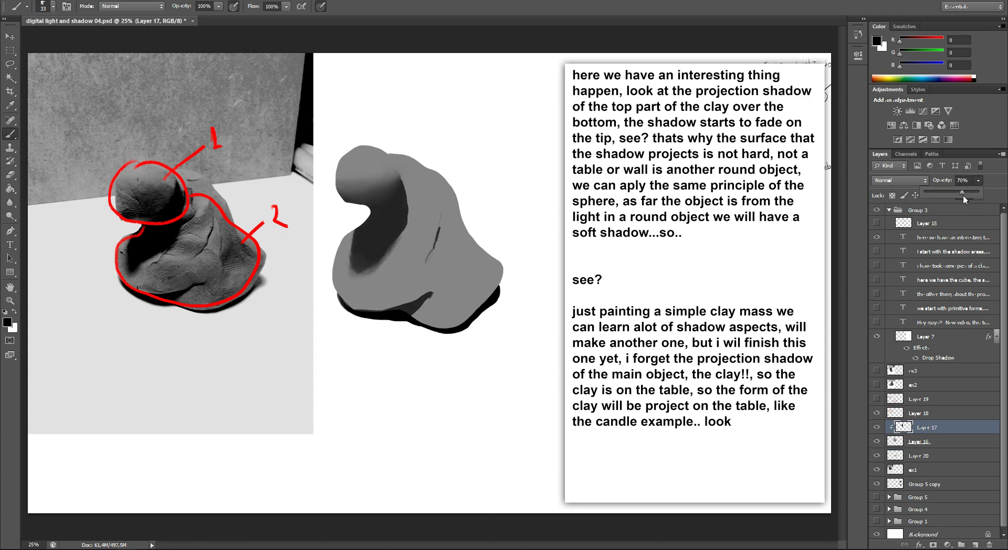
left_click(939, 456, "shift")
key("ctrl+e")
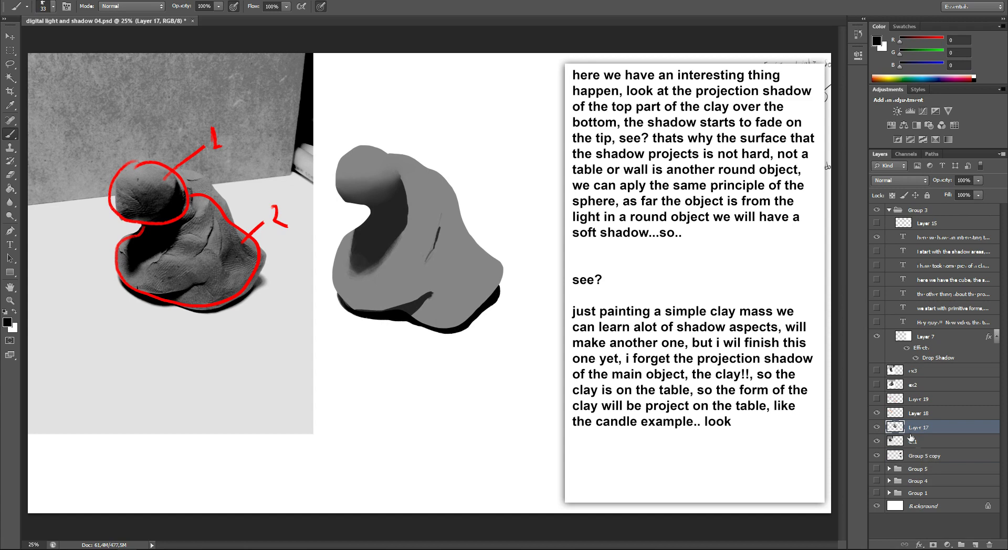
left_click(975, 544)
- With a 16 px brush, hand-letter the shadow label with leader lines and 'ROUND object'
right_click(517, 306)
double_click(512, 301)
mouse_move(392, 188)
left_mouse_down()
mouse_move(424, 135)
mouse_move(495, 131)
left_mouse_up()
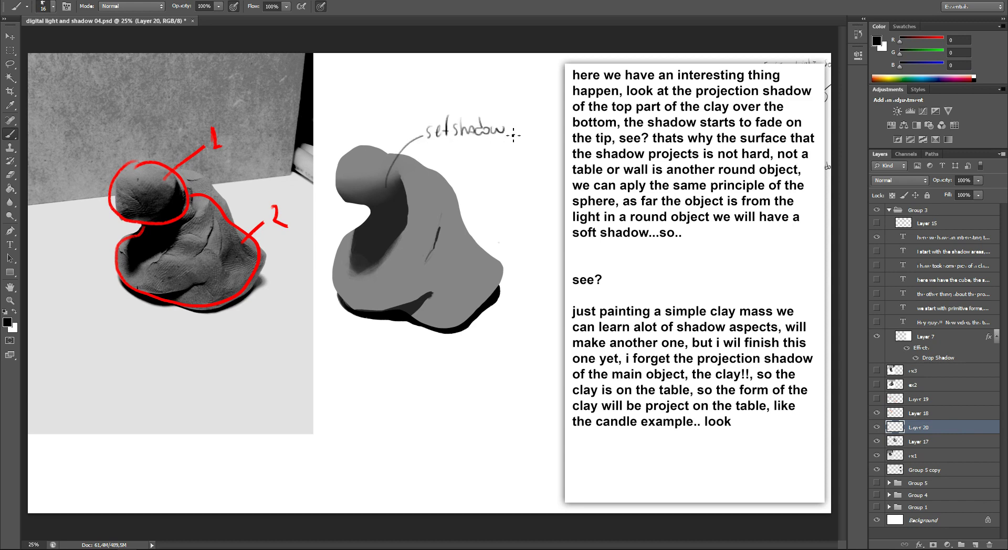
mouse_move(408, 212)
left_mouse_down()
mouse_move(462, 179)
mouse_move(549, 168)
left_mouse_up()
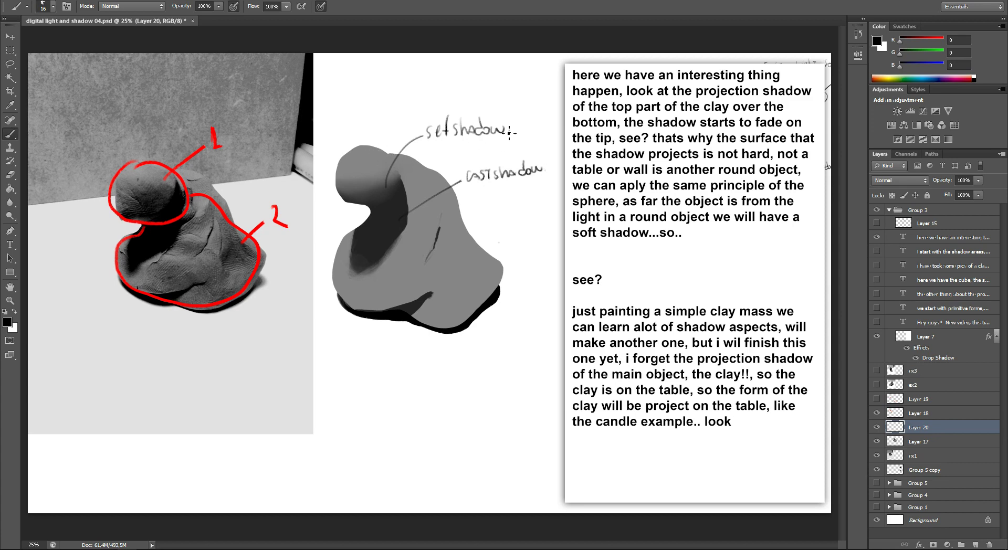
mouse_move(449, 151)
left_mouse_down()
mouse_move(486, 148)
mouse_move(475, 141)
mouse_move(505, 152)
mouse_move(523, 137)
left_mouse_up()
key("ctrl+alt+z")
key("ctrl+alt+z")
left_click_drag(524, 133, 525, 141)
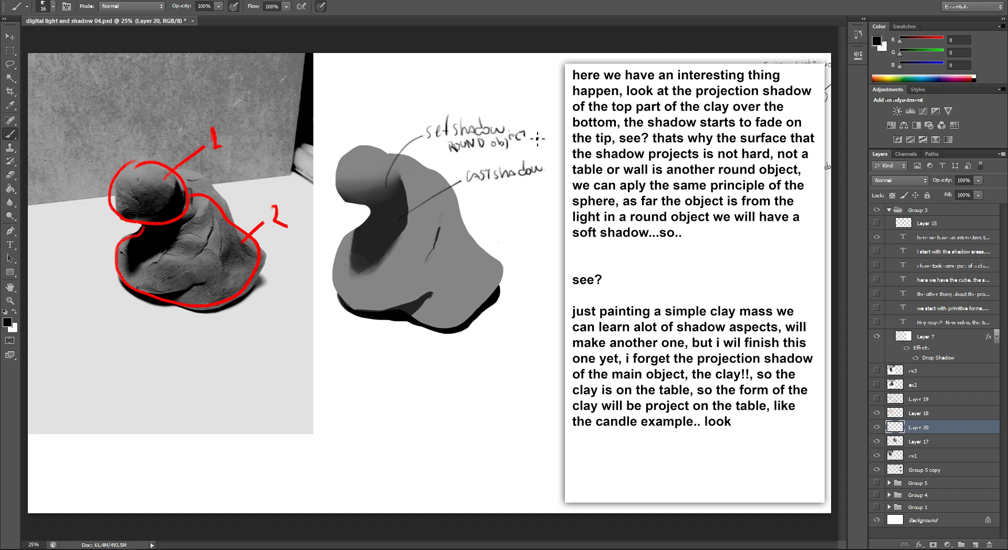
- Write 'projection shadow' with arrows under the cast shadow and circle the round neck-base area
mouse_move(419, 310)
left_mouse_down()
mouse_move(436, 354)
mouse_move(502, 359)
mouse_move(520, 344)
left_mouse_up()
left_click_drag(458, 369, 520, 364)
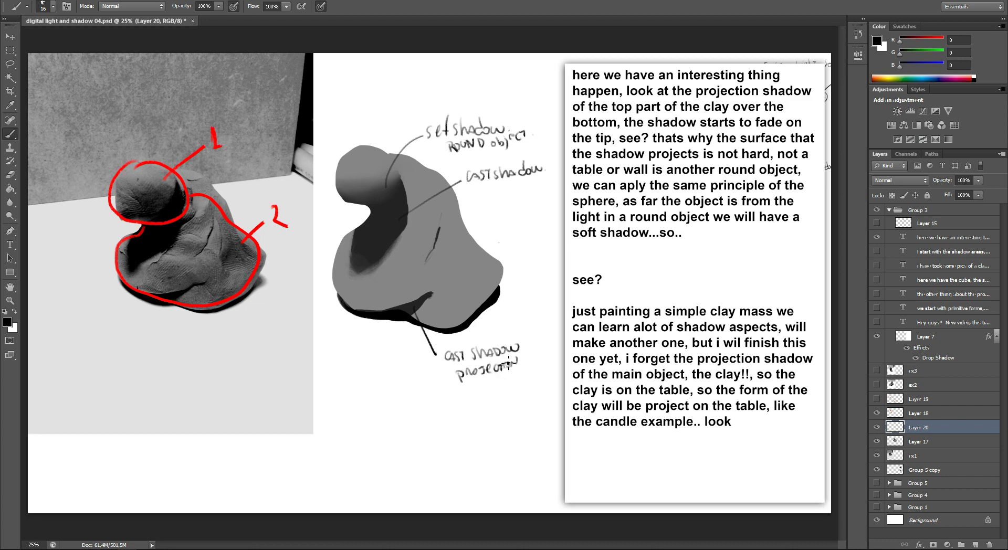
mouse_move(468, 387)
left_mouse_down()
mouse_move(473, 396)
mouse_move(508, 385)
left_mouse_up()
mouse_move(435, 353)
left_mouse_down()
mouse_move(407, 326)
mouse_move(413, 336)
left_mouse_up()
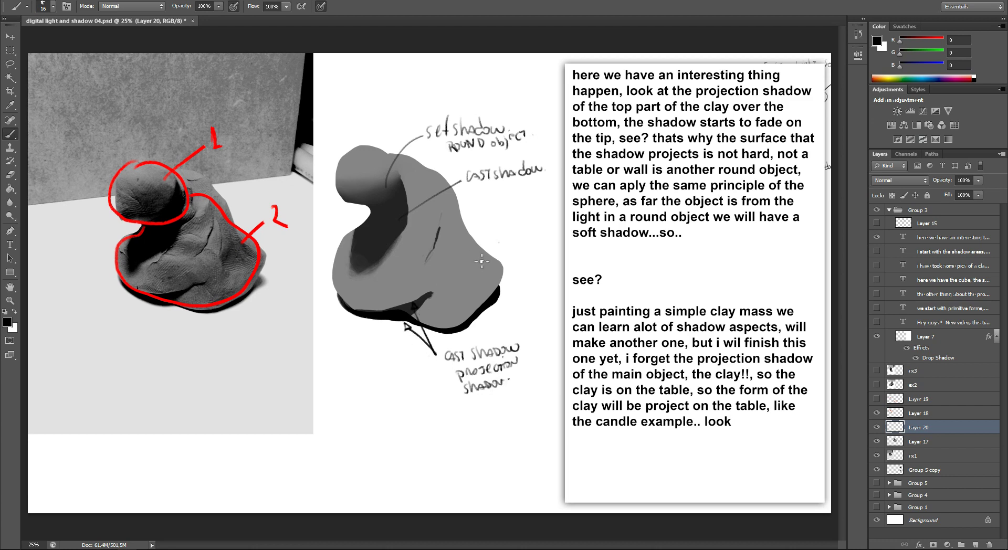
mouse_move(384, 254)
left_mouse_down()
mouse_move(360, 288)
mouse_move(388, 260)
mouse_move(512, 195)
mouse_move(518, 209)
mouse_move(541, 209)
mouse_move(547, 198)
mouse_move(520, 226)
mouse_move(535, 224)
left_mouse_up()
key("ctrl+alt+z")
key("ctrl+alt+z")
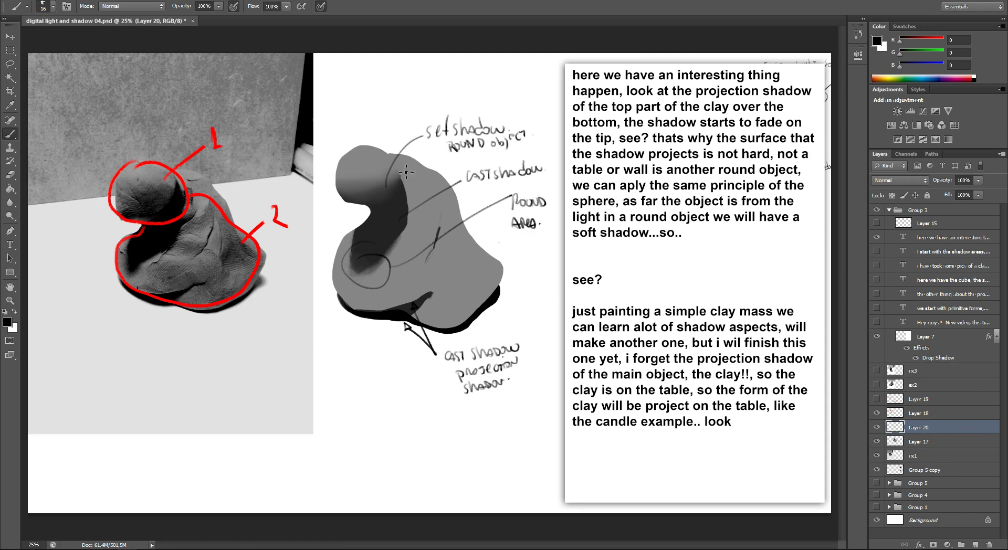
- Sketch a small lamp with light rays labelled 'Light source' above the clay
mouse_move(356, 74)
left_mouse_down()
mouse_move(366, 107)
mouse_move(385, 92)
left_mouse_up()
left_click_drag(389, 79, 394, 94)
left_click_drag(399, 76, 408, 92)
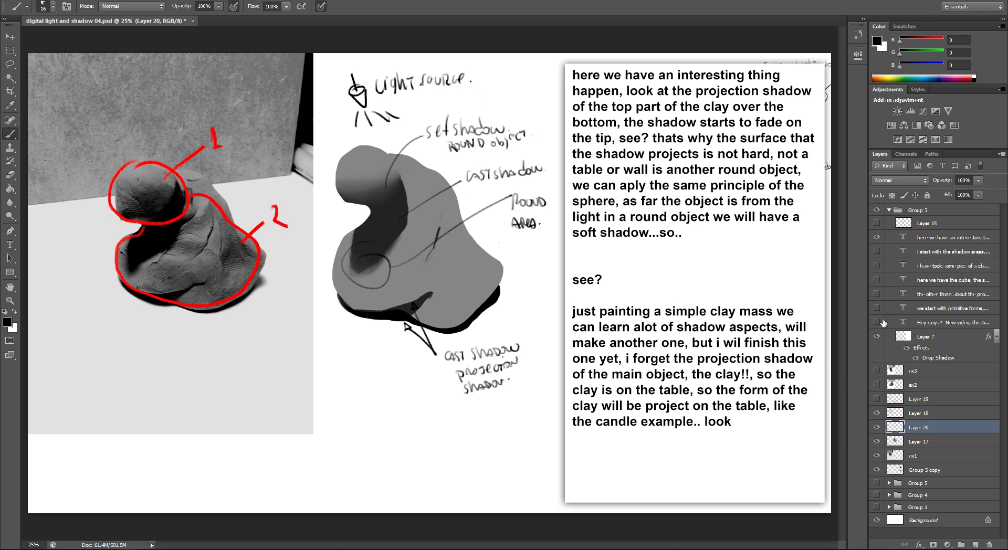
left_click(955, 338)
- End the notes text with 'lets see another example'
double_click(902, 244)
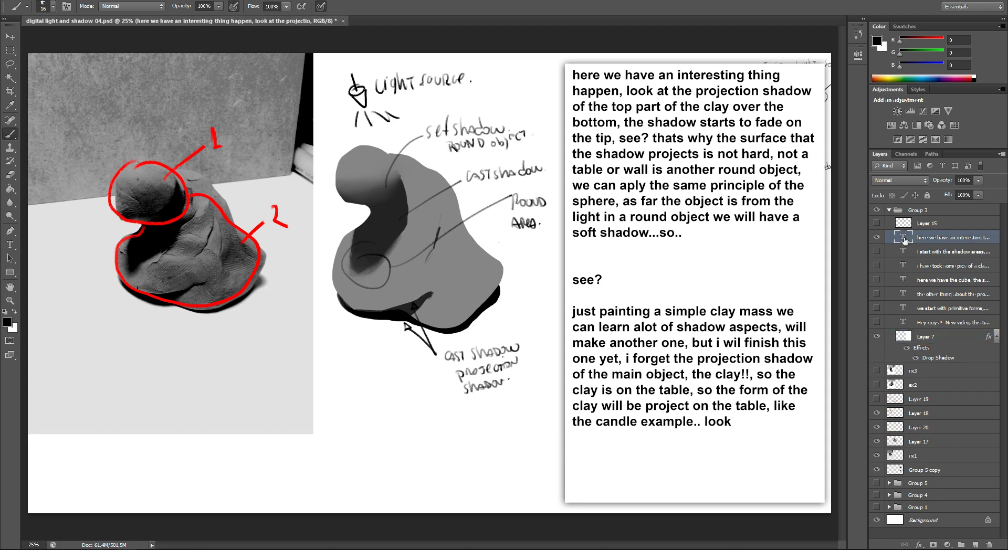
key("Right")
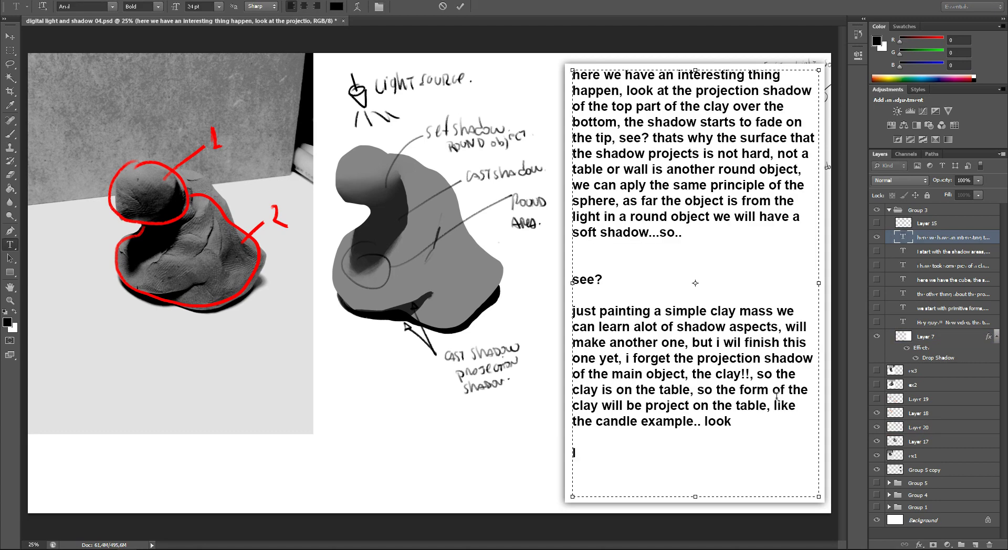
type("her examp")
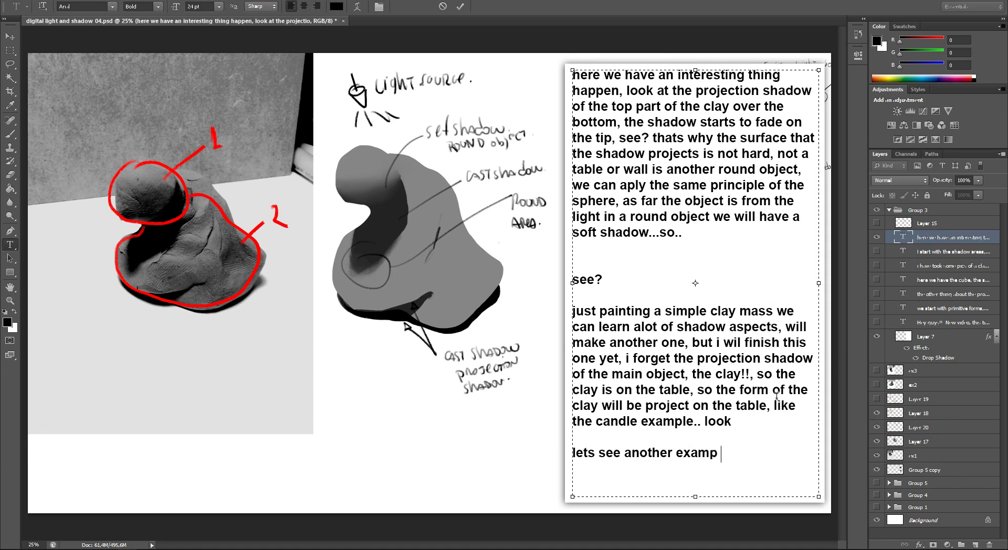
left_click(922, 238)
key("b")
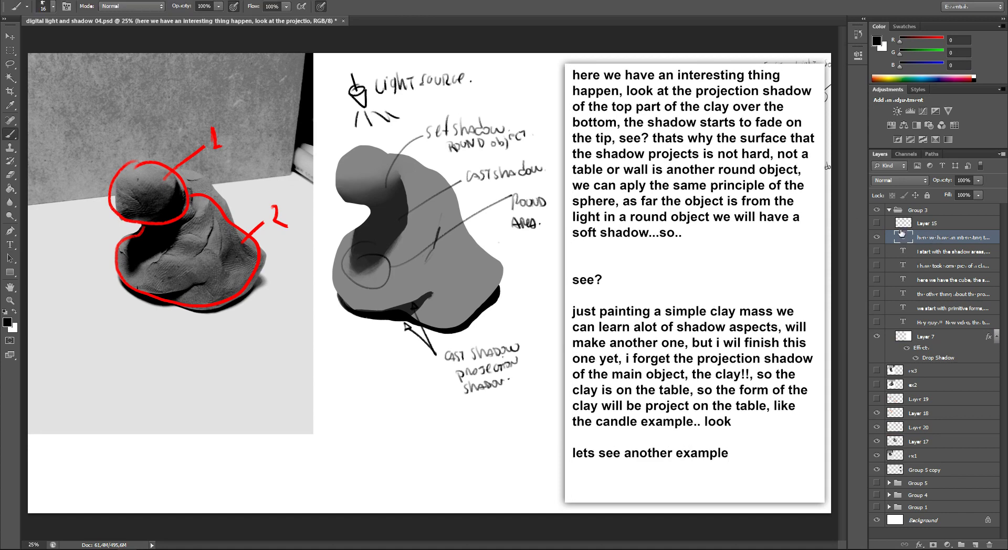
- Hide Group 3, then group the clay study layers (Layer 19 to ex1) into Group 6 and hide it
left_click(885, 239)
double_click(884, 239)
left_click(884, 239)
left_click(888, 210)
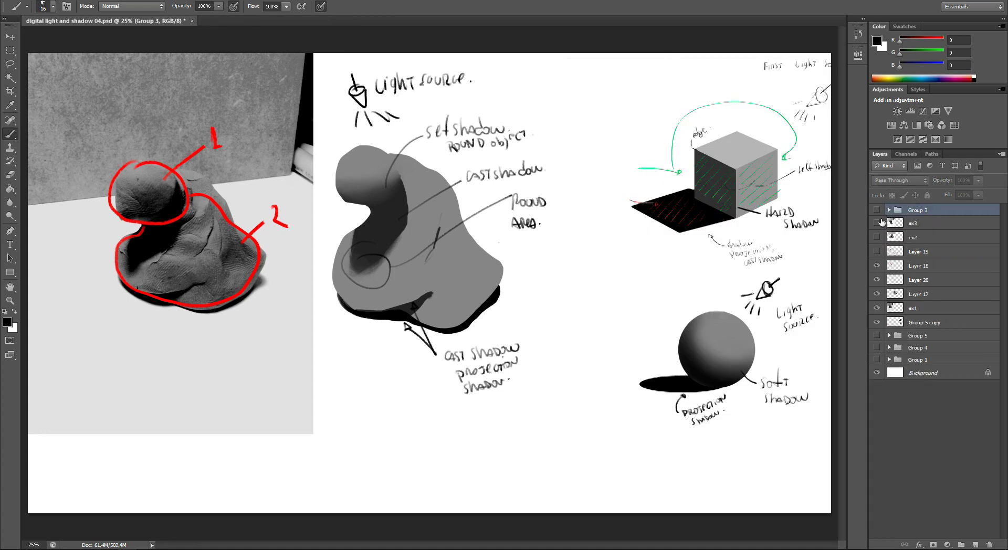
left_click(913, 271)
left_click(919, 317, "shift")
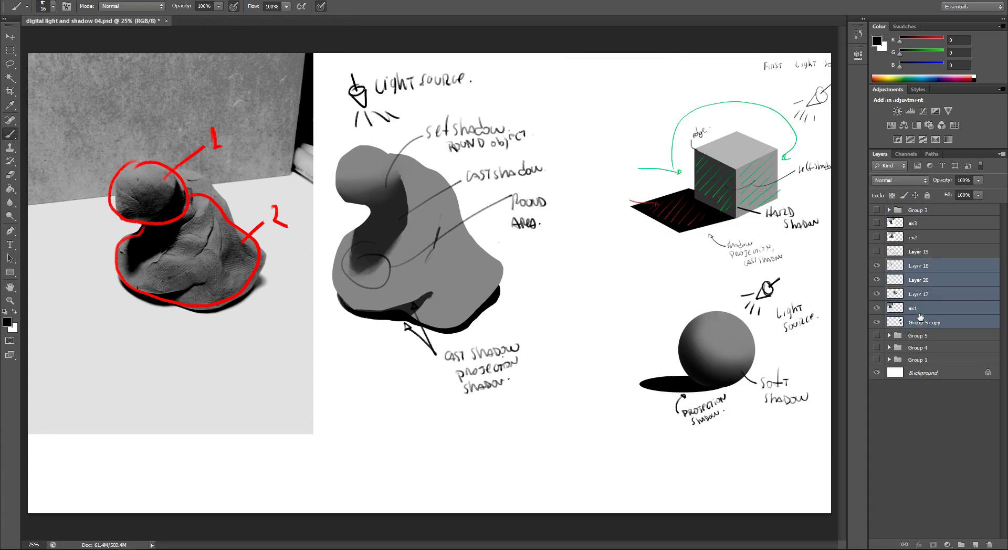
left_click(920, 309)
left_click(917, 266, "shift")
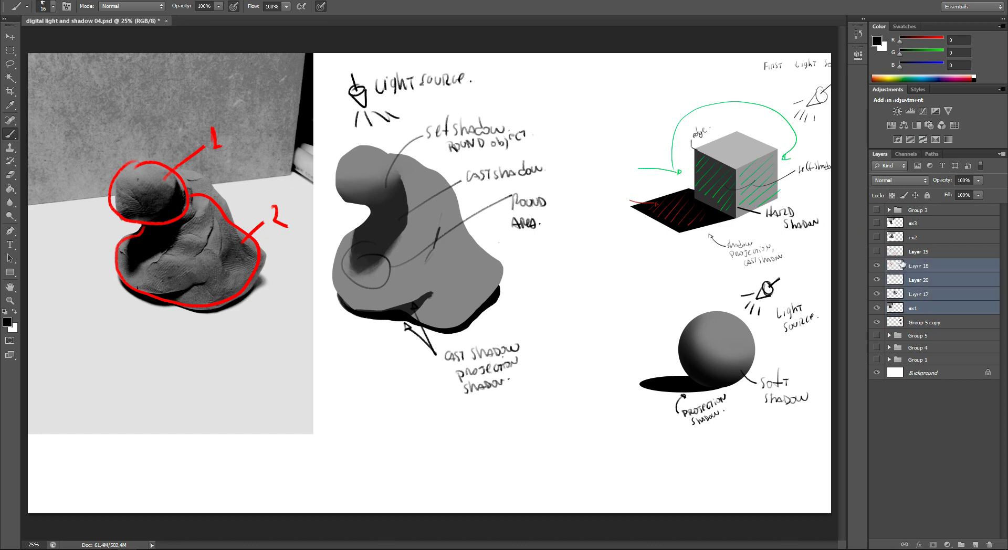
left_click(918, 253)
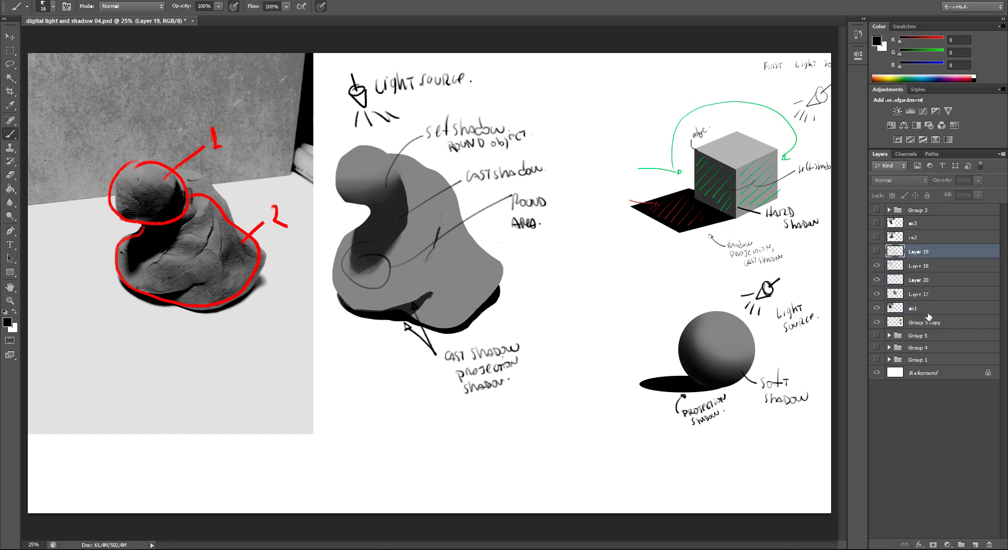
left_click(930, 312, "shift")
key("ctrl+g")
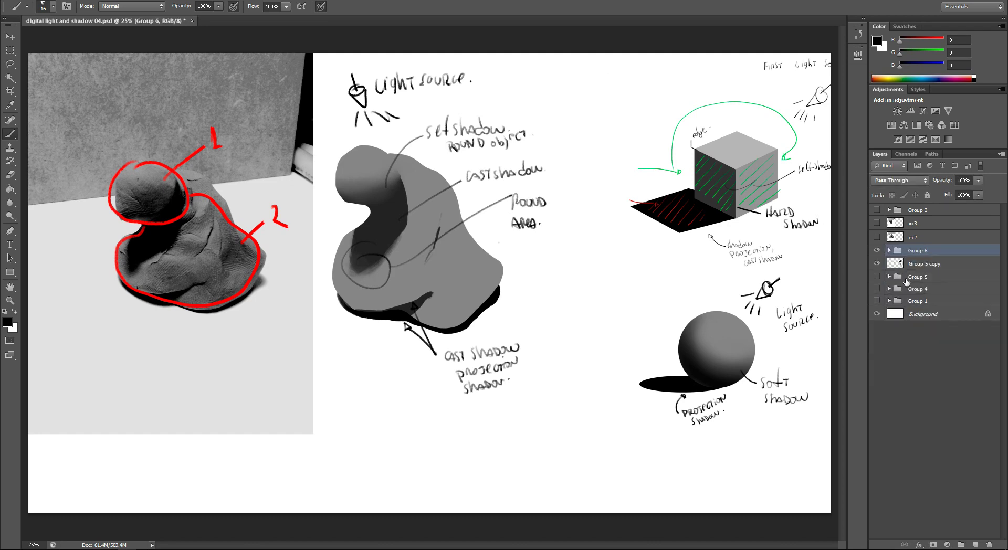
left_click(877, 251)
- Show the ex2 clay photo, move it to the left edge, and show Group 3 again
left_click(877, 237)
left_click(924, 238)
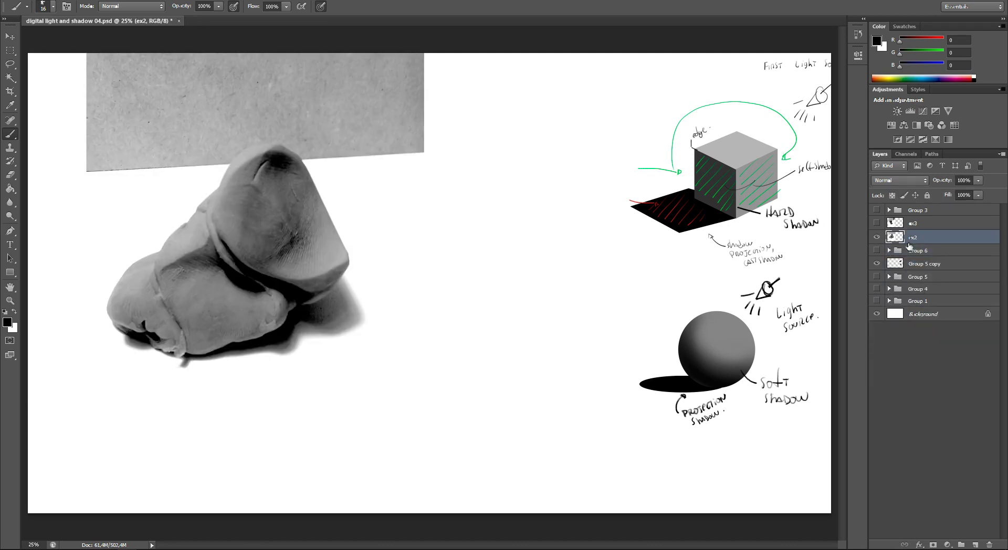
key("c")
key("v")
left_click_drag(331, 199, 258, 193)
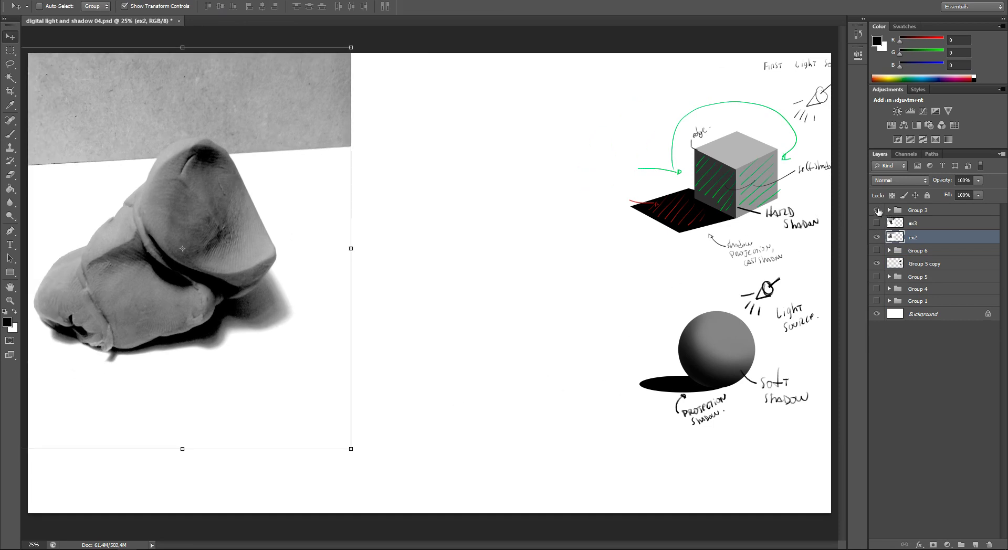
left_click(876, 210)
left_click(914, 238)
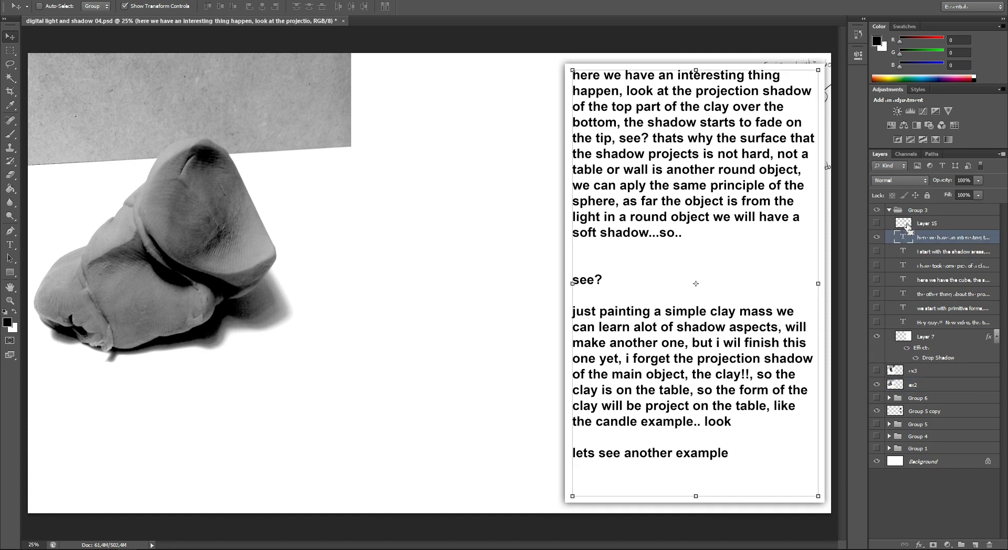
- Duplicate the notes text and replace it with 'here.. we start with the same way, identify the shadows'
key("ctrl+j")
double_click(903, 237)
key("BackSpace")
type("here..")
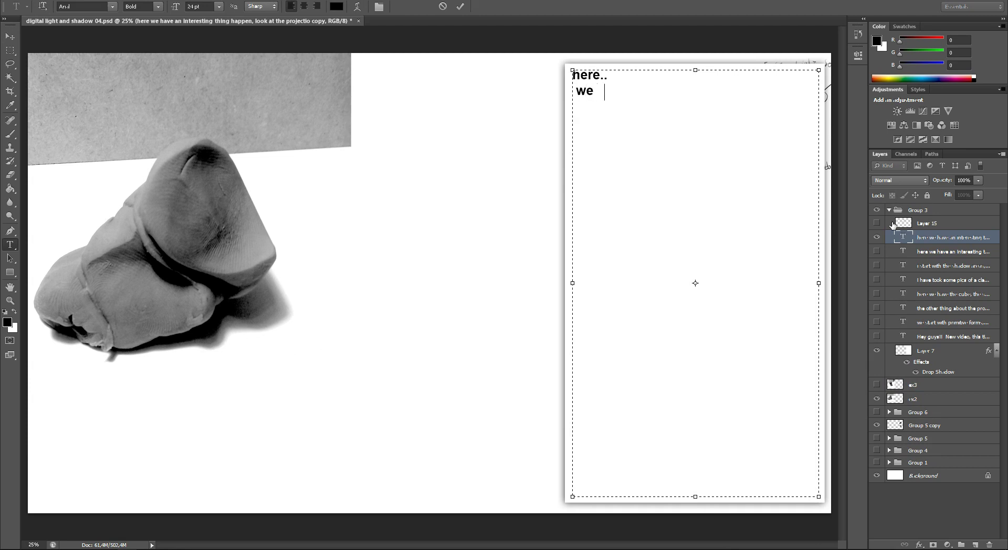
type("the same way, ident")
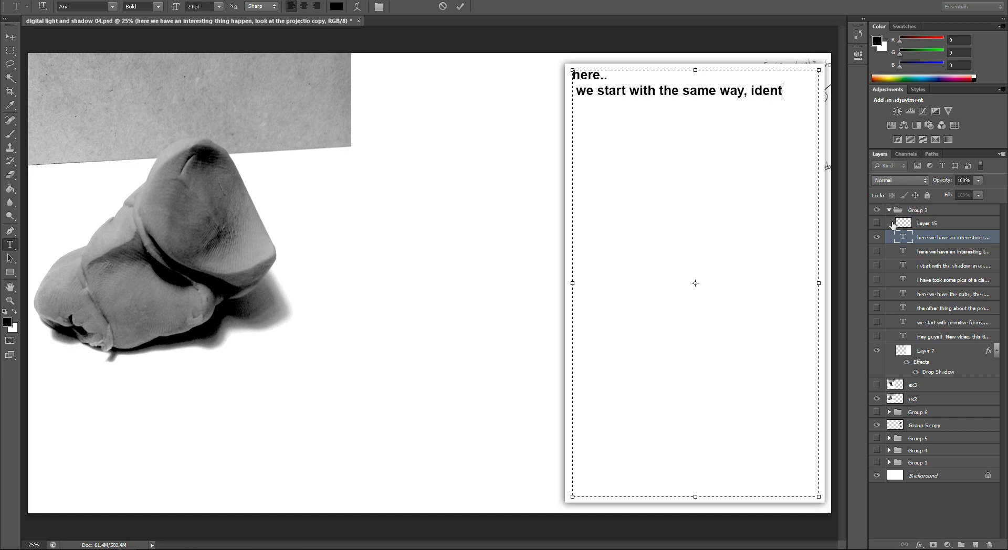
type("ify the shadows, will paint hard an")
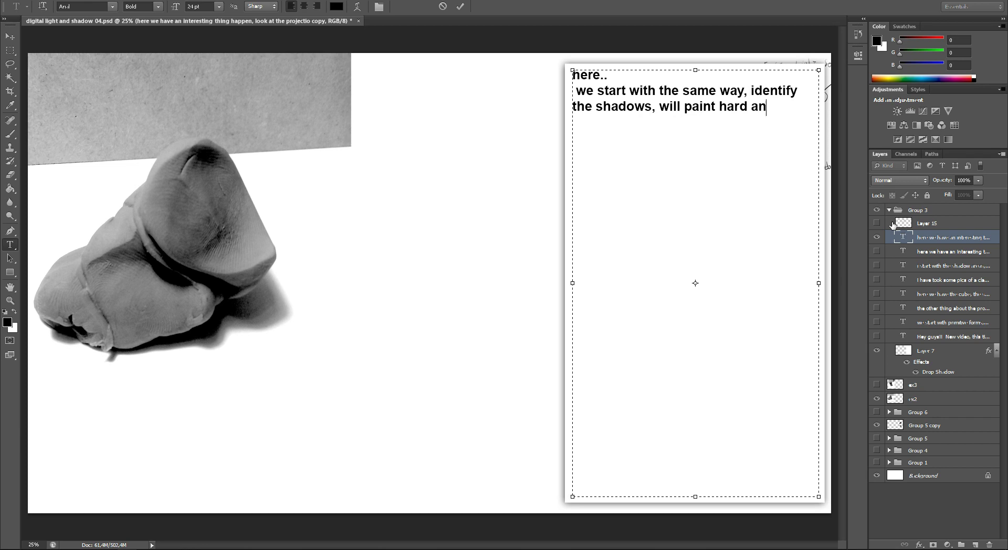
type("wh ")
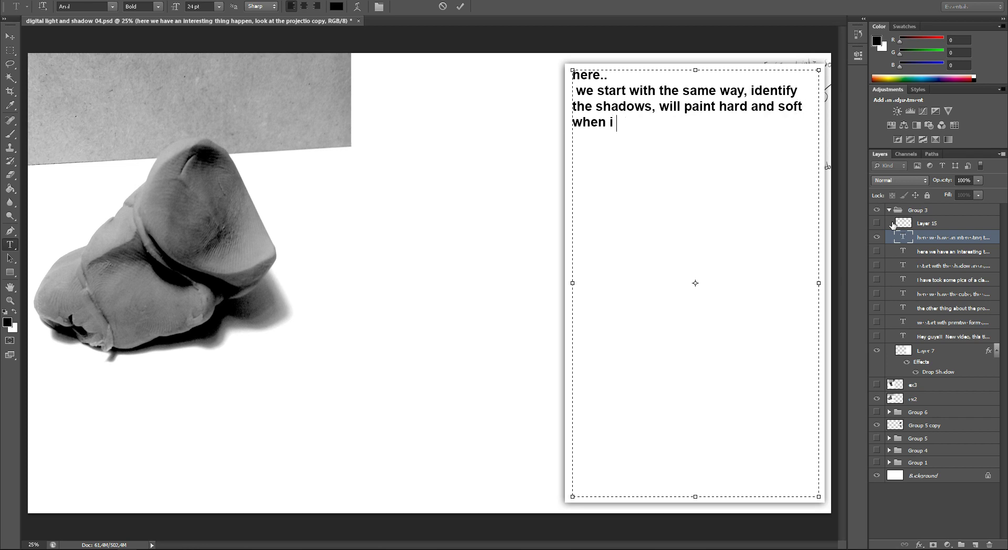
type(" so")
key("ctrl+Return")
- Add empty Layer 21 between the ex3 and ex2 layers
key("v")
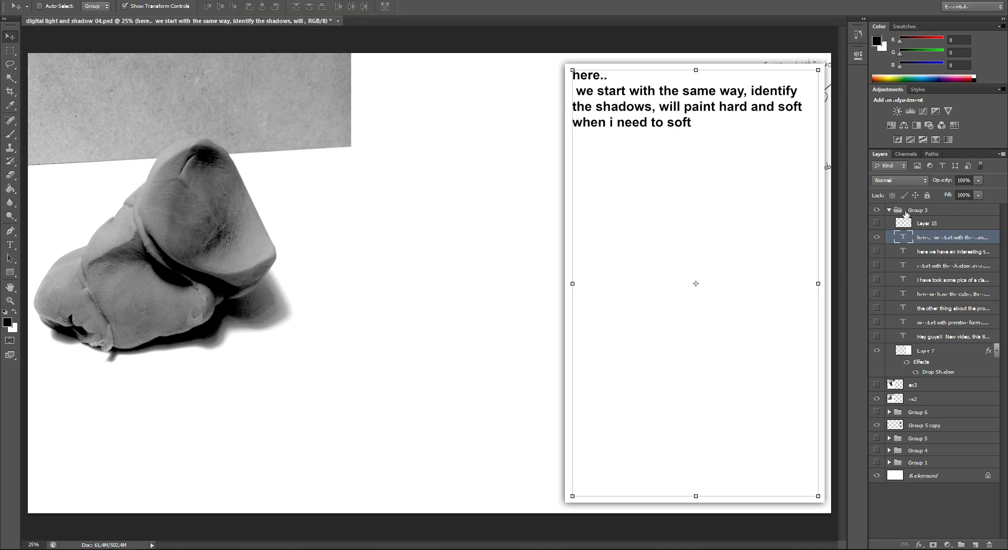
left_click(891, 214)
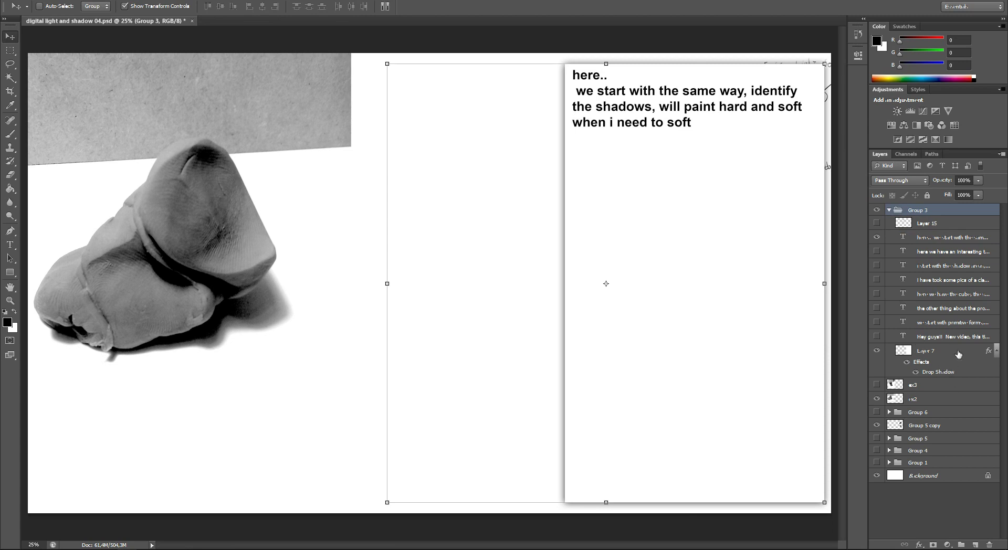
left_click(955, 355)
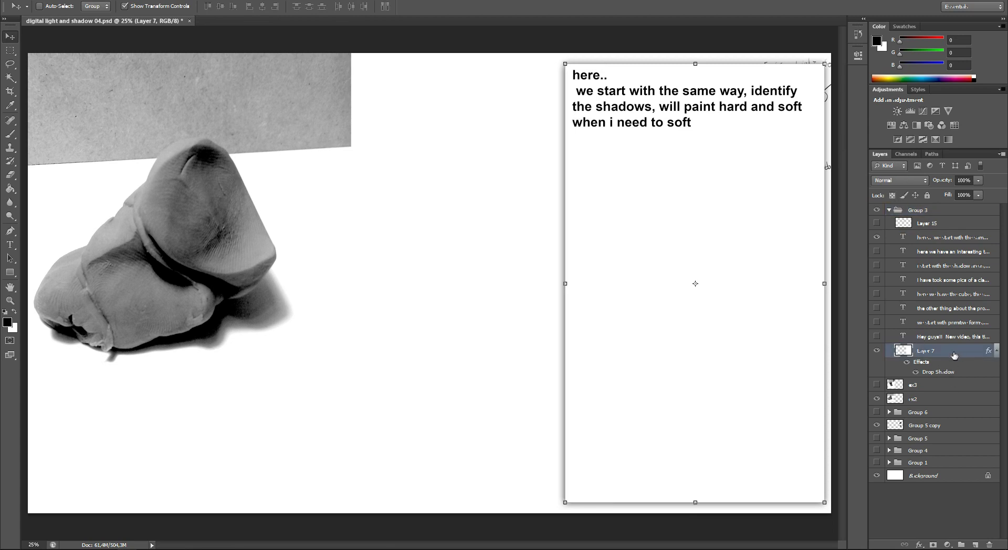
left_click(945, 388)
key("ctrl+shift+alt+n")
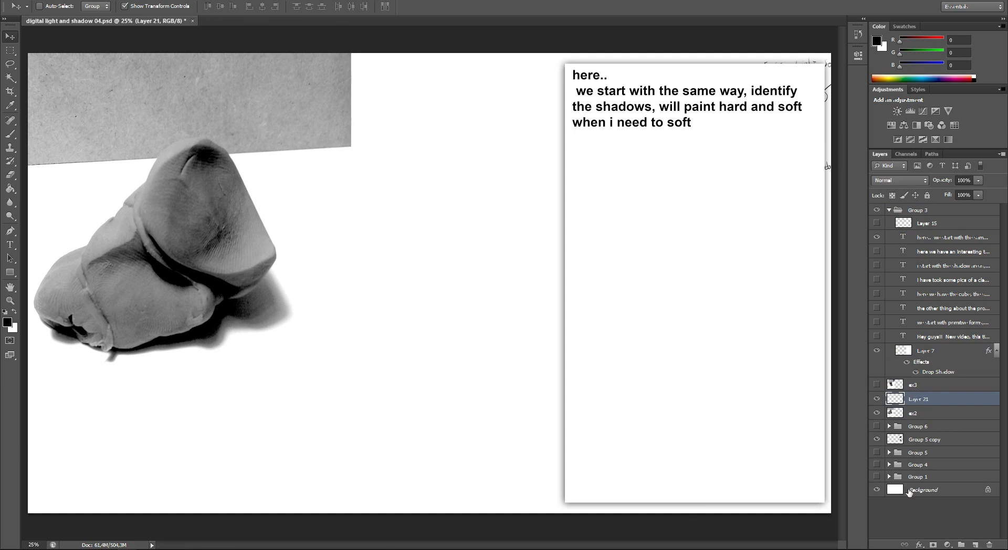
- Lasso a figure outline and fill it with grey sampled from the clay photo
key("l")
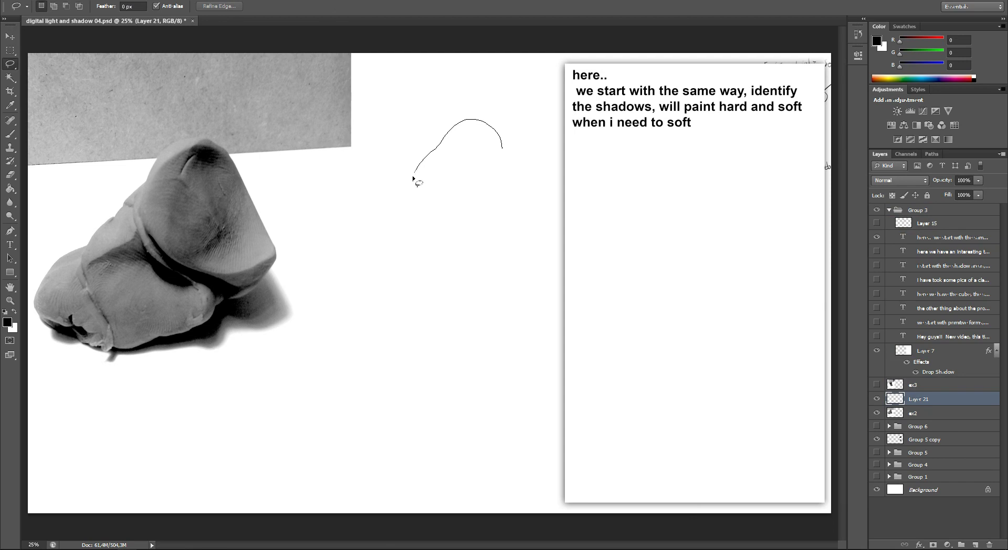
left_click_drag(395, 195, 371, 225)
left_click_drag(477, 252, 492, 231)
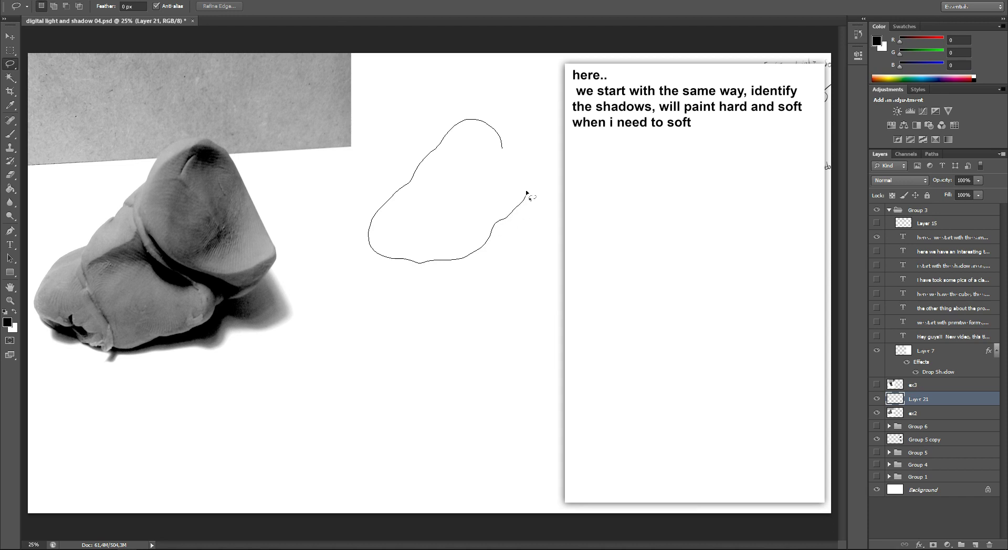
left_click_drag(514, 164, 523, 181)
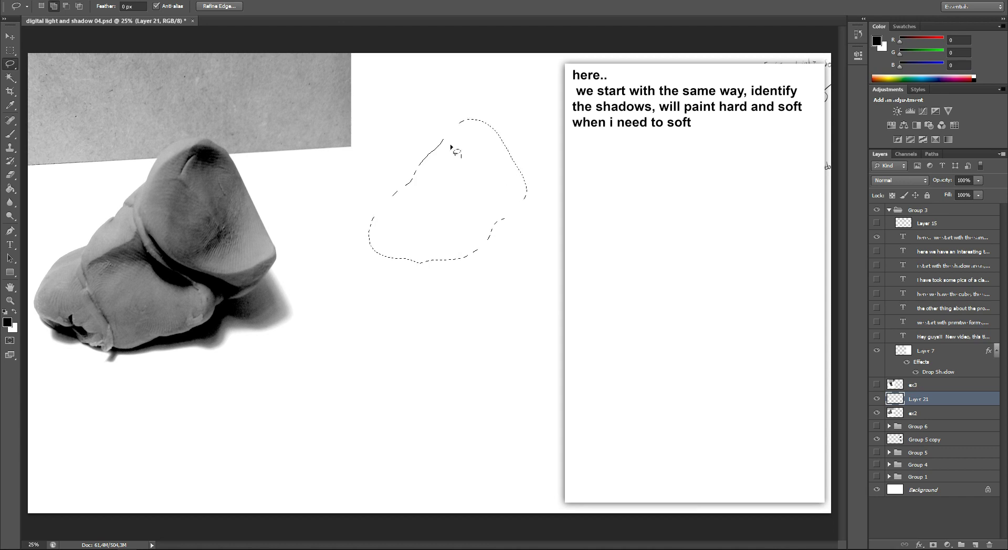
key("g")
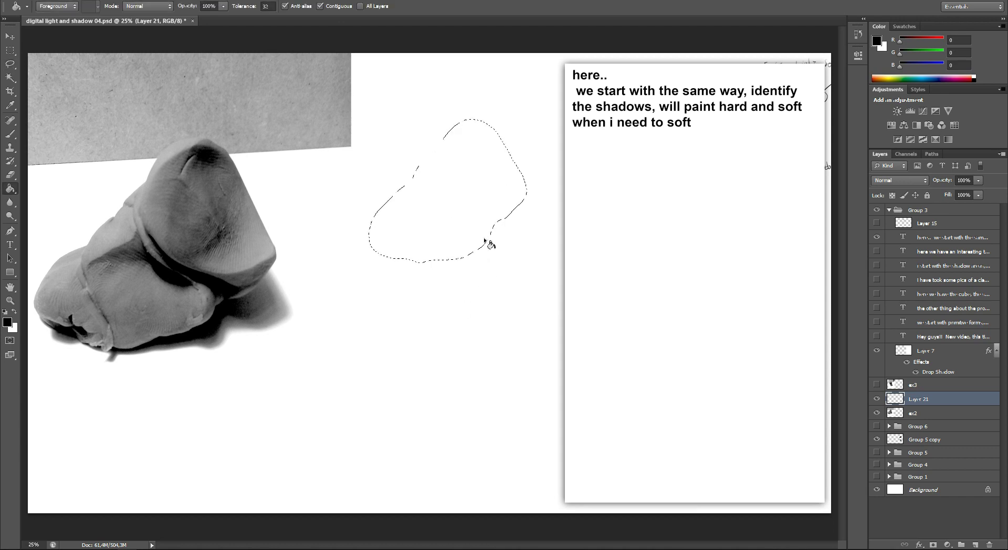
left_click(7, 322)
left_click(272, 233)
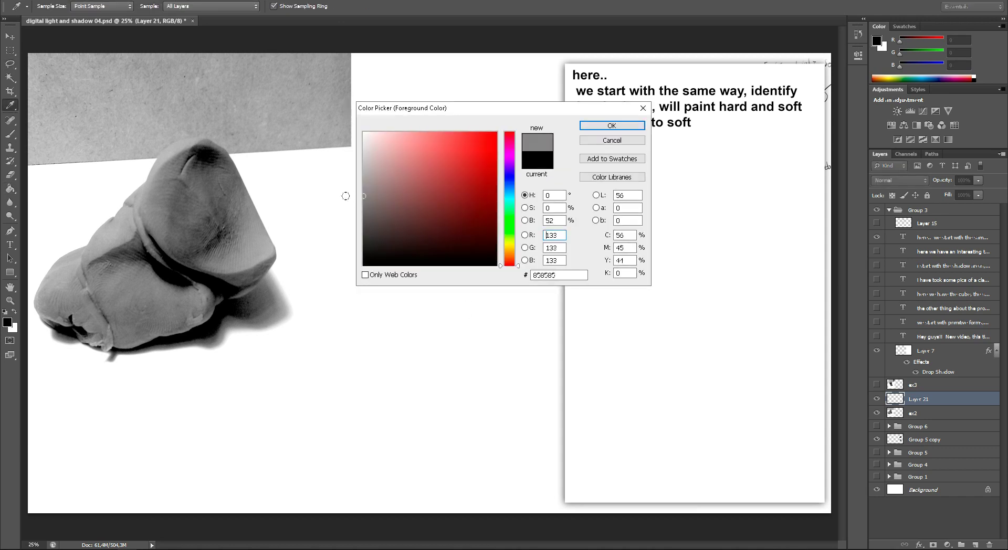
left_click(607, 126)
left_click(501, 197)
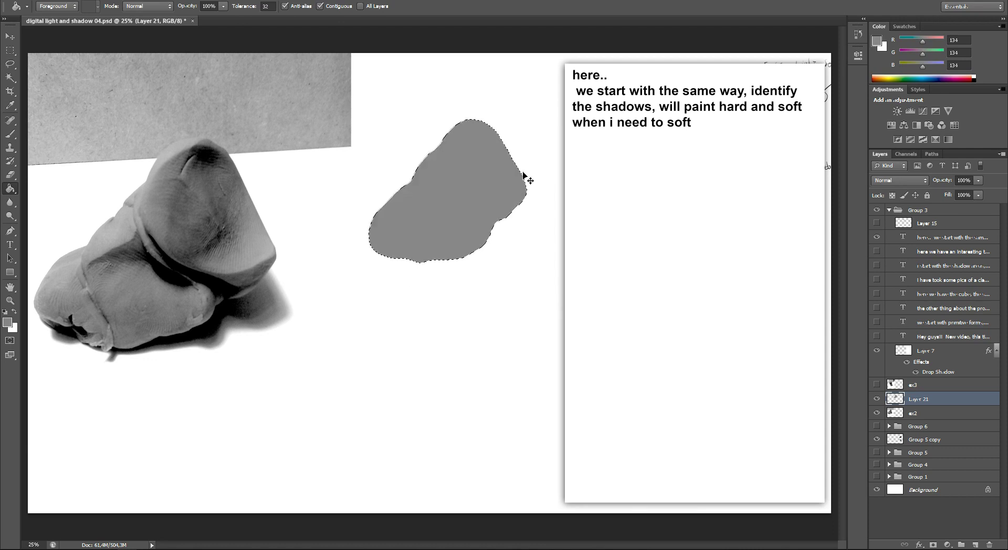
- Move the grey silhouette down, enlarge it to about 123%, and add empty Layer 22
key("v")
left_click_drag(500, 212, 493, 257)
mouse_move(539, 157)
left_mouse_down()
mouse_move(550, 151)
mouse_move(479, 177)
mouse_move(521, 171)
left_mouse_up()
left_click_drag(554, 134, 553, 132)
key("Return")
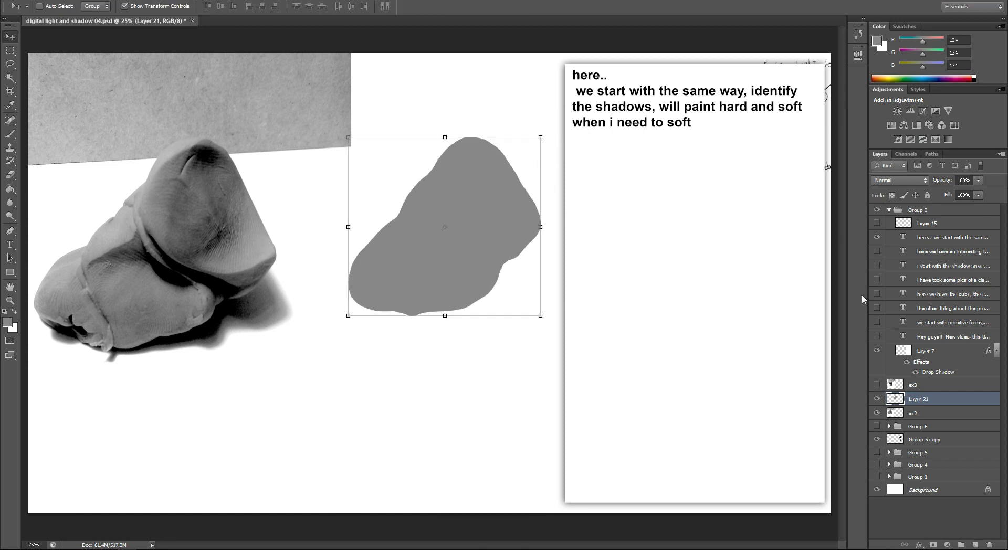
left_click(975, 544)
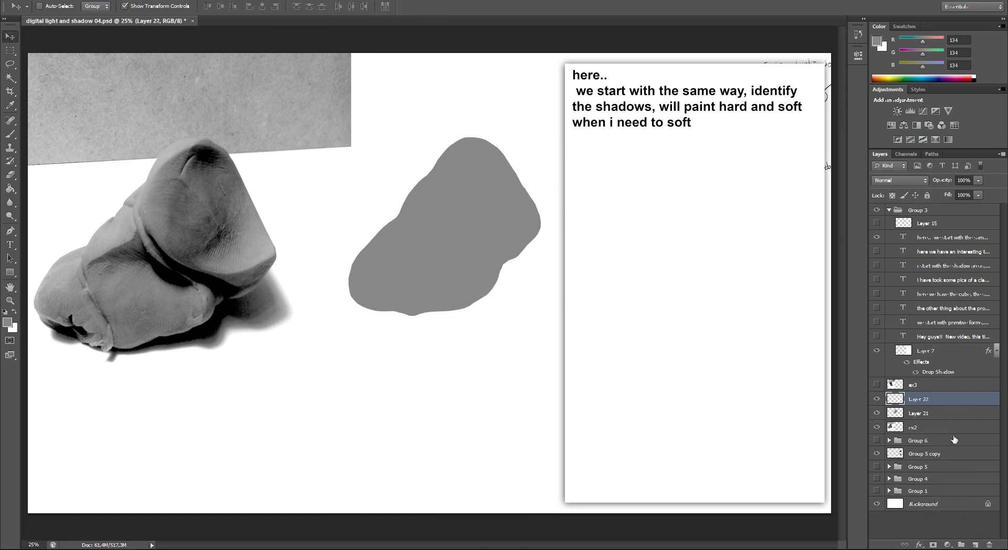
- Clip the new Layer 22 to the grey silhouette and switch to a black brush
right_click(954, 402)
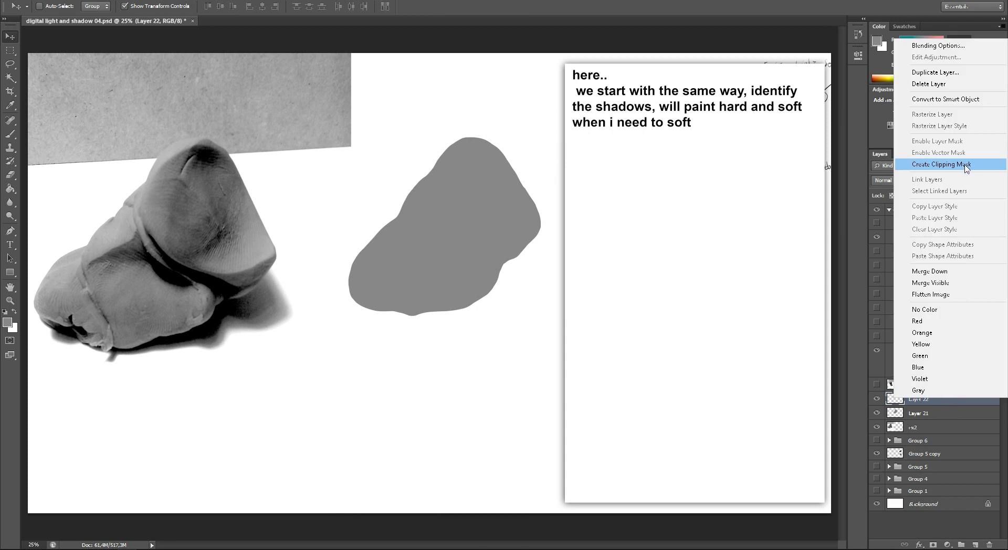
left_click(966, 167)
key("d")
key("b")
- Paint hard black shadow lines across the silhouette's middle with a size-32 brush
right_click(480, 197)
key("Escape")
left_click(468, 188)
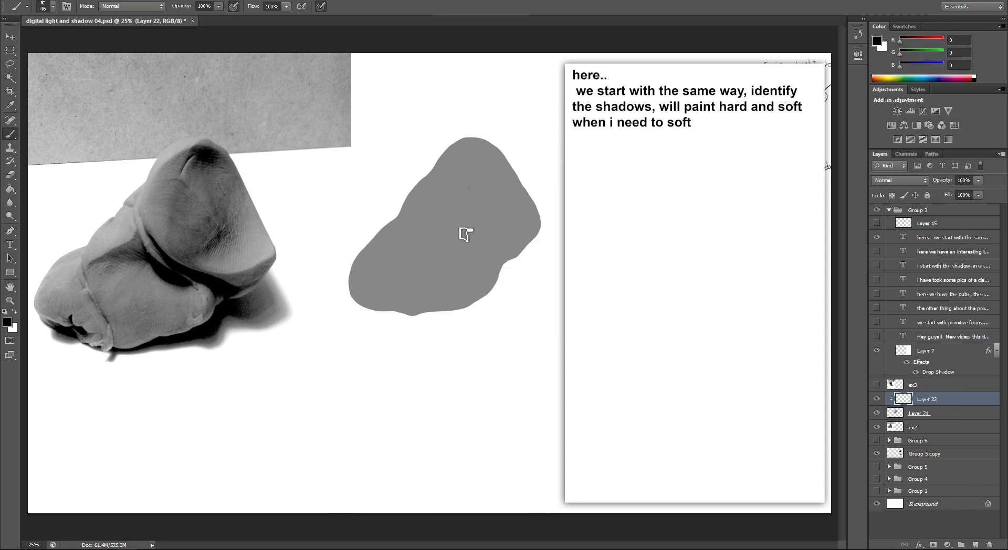
right_click(470, 215)
key("Escape")
mouse_move(466, 235)
left_mouse_down()
mouse_move(454, 220)
mouse_move(501, 268)
left_mouse_up()
mouse_move(462, 225)
left_mouse_down()
mouse_move(497, 241)
mouse_move(539, 220)
left_mouse_up()
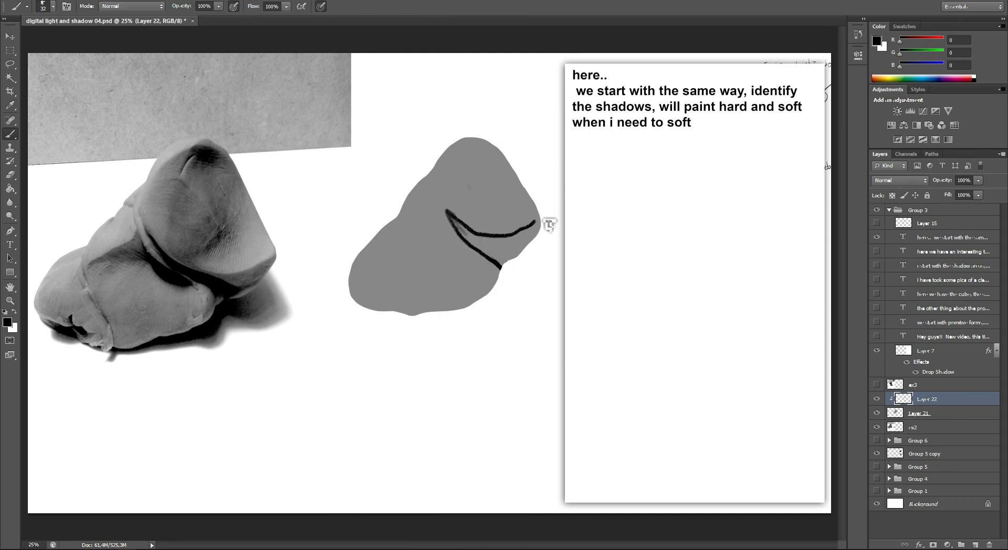
mouse_move(464, 233)
left_mouse_down()
mouse_move(530, 265)
mouse_move(502, 247)
mouse_move(517, 236)
mouse_move(513, 252)
left_mouse_up()
- Paint a black shadow at the silhouette's top at size 72, then a thin middle curve at size 33
right_click(501, 257)
key("Escape")
right_click(490, 249)
key("Return")
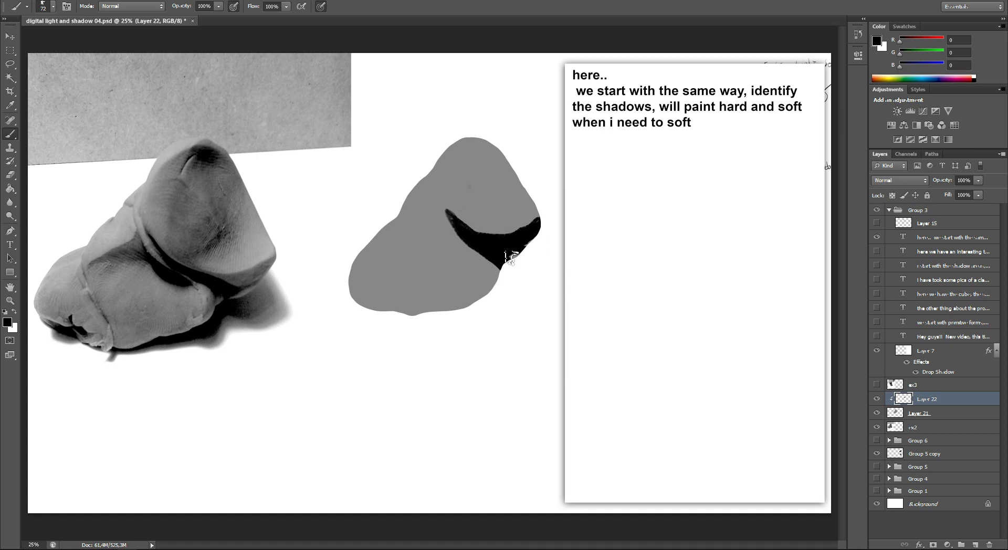
mouse_move(462, 152)
left_mouse_down()
mouse_move(496, 154)
mouse_move(475, 157)
mouse_move(486, 155)
left_mouse_up()
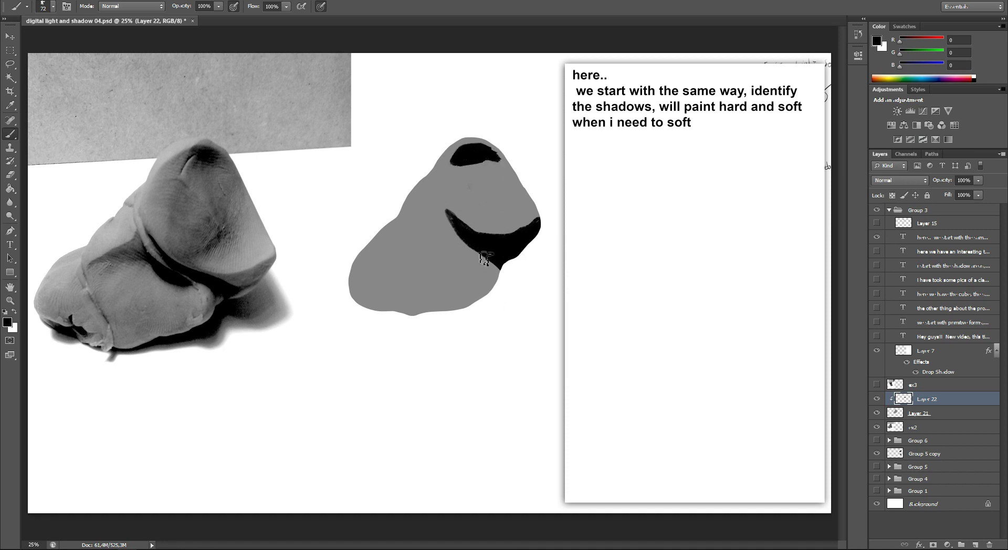
right_click(487, 257)
left_click_drag(509, 228, 493, 227)
left_click(461, 244)
mouse_move(437, 206)
left_mouse_down()
mouse_move(475, 262)
mouse_move(445, 242)
mouse_move(407, 238)
mouse_move(443, 216)
mouse_move(417, 227)
mouse_move(441, 235)
mouse_move(444, 220)
mouse_move(458, 258)
mouse_move(470, 252)
mouse_move(481, 266)
mouse_move(445, 237)
left_mouse_up()
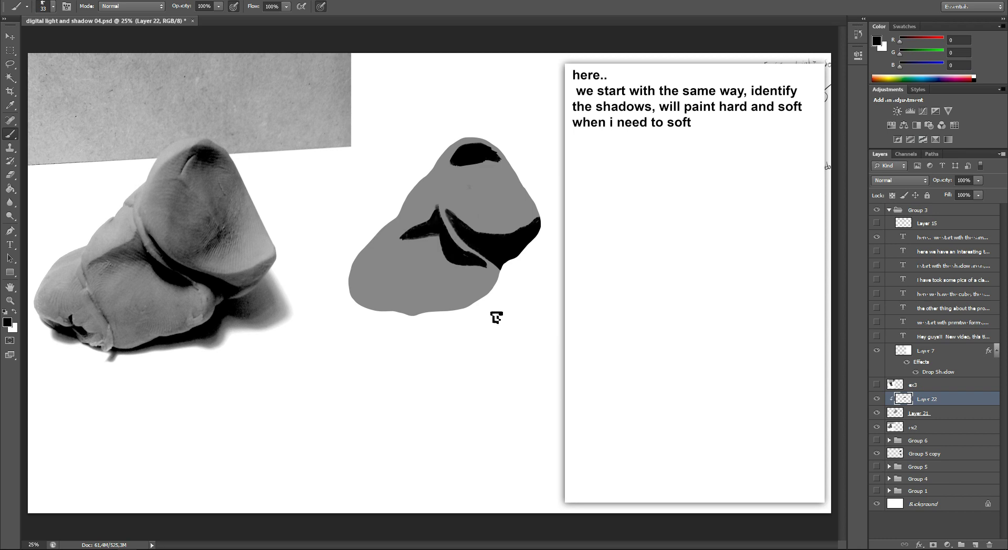
- Paint a curved black shadow along the lower-left edge and a thin contour on the lower body
mouse_move(350, 292)
left_mouse_down()
mouse_move(371, 303)
mouse_move(389, 292)
left_mouse_up()
key("ctrl+alt+z")
key("ctrl+alt+z")
key("ctrl+alt+z")
mouse_move(349, 285)
left_mouse_down()
mouse_move(379, 303)
mouse_move(396, 299)
mouse_move(392, 314)
mouse_move(354, 303)
mouse_move(424, 321)
left_mouse_up()
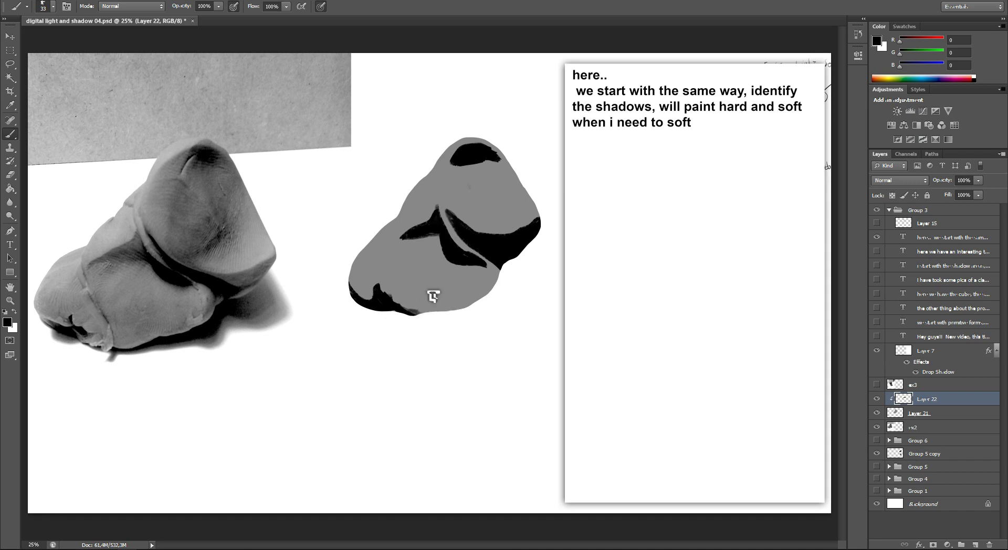
left_click_drag(388, 232, 420, 314)
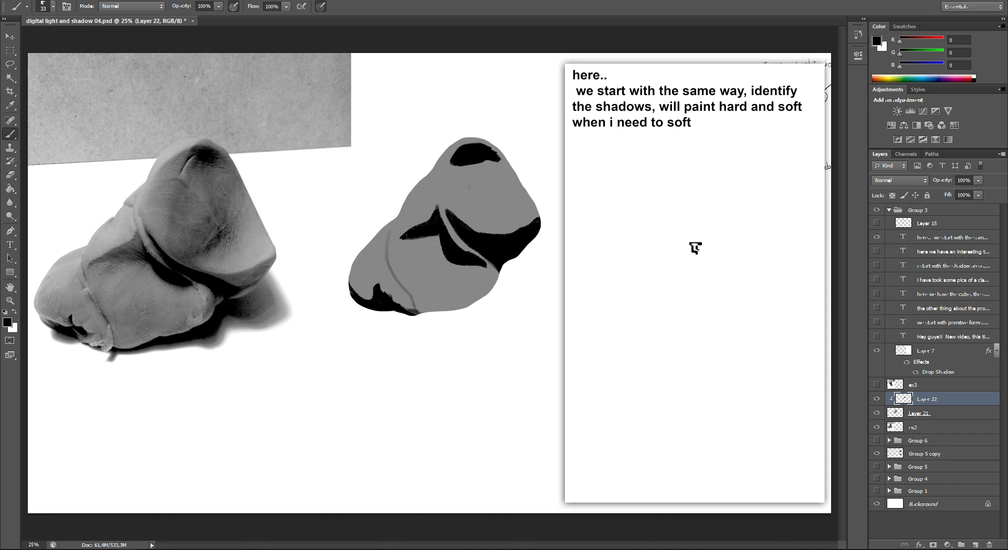
- On new Layer 23, circle the top shadow and handwrite a 'Soft area soft shadow' note with a 24 px brush
right_click(483, 202)
key("bracketleft")
key("Return")
left_click(975, 544)
right_click(478, 145)
key("Return")
mouse_move(489, 137)
left_mouse_down()
mouse_move(481, 139)
mouse_move(496, 134)
mouse_move(506, 96)
left_mouse_up()
key("ctrl+z")
mouse_move(514, 81)
left_mouse_down()
mouse_move(512, 116)
mouse_move(534, 114)
mouse_move(510, 138)
mouse_move(517, 132)
left_mouse_up()
mouse_move(526, 121)
left_mouse_down()
mouse_move(523, 137)
mouse_move(533, 137)
mouse_move(536, 124)
mouse_move(518, 155)
mouse_move(543, 154)
mouse_move(561, 131)
left_mouse_up()
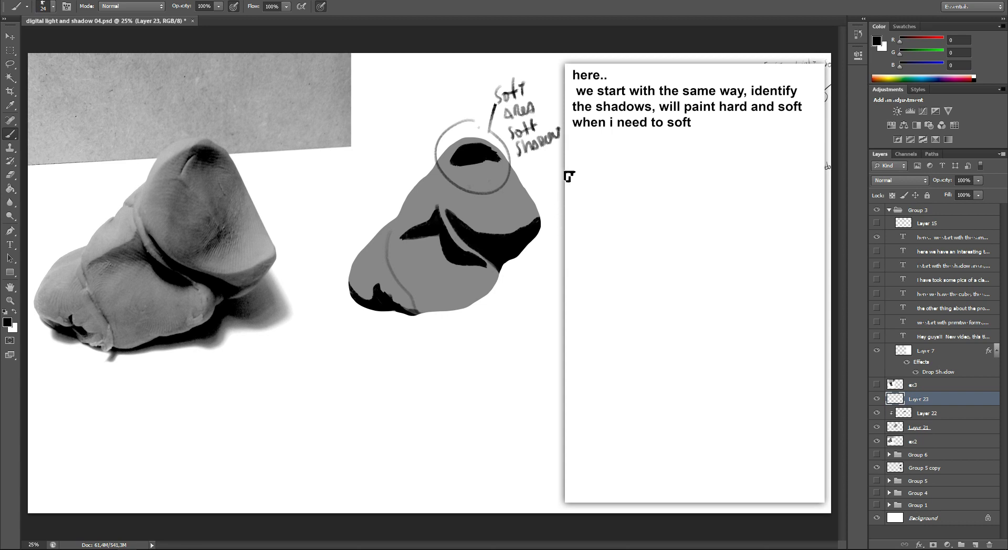
- Hide the note layer, return to Layer 22 and set an 81 px brush
left_click(878, 399)
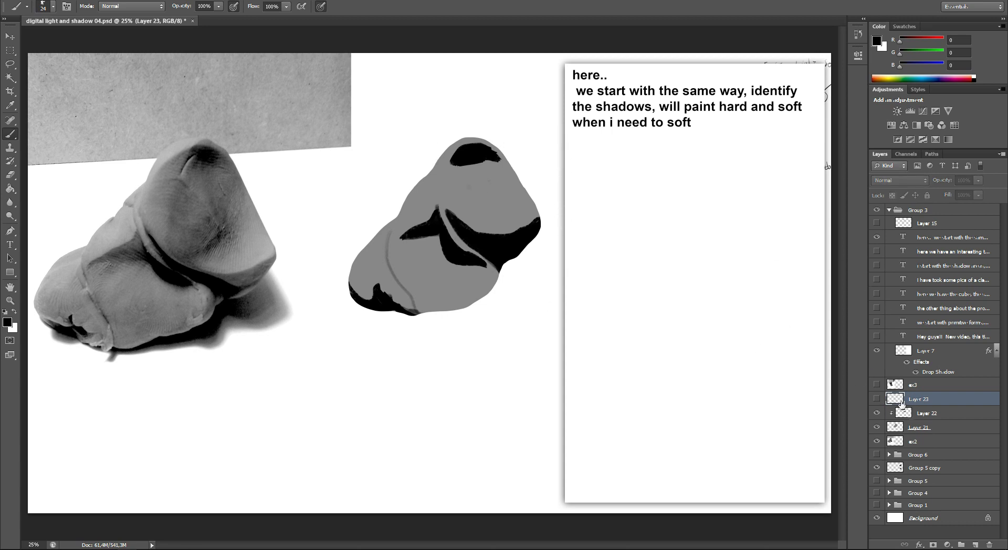
left_click(902, 413)
right_click(492, 238)
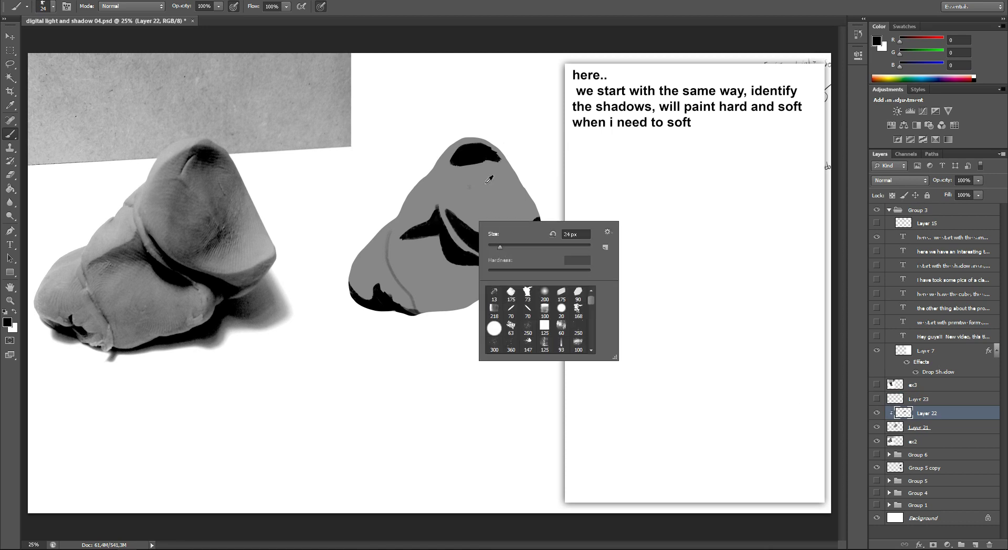
left_click(477, 166)
key("Escape")
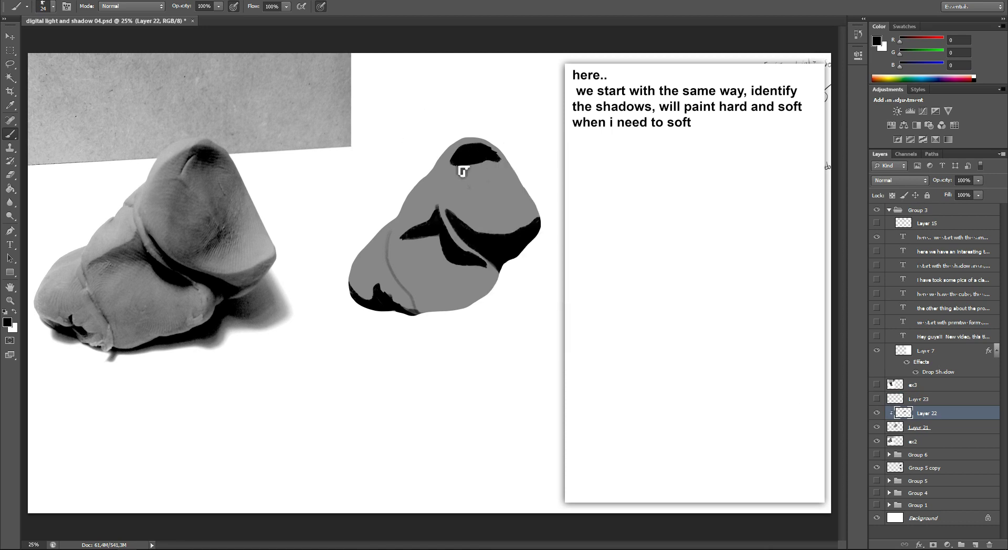
right_click(464, 164)
key("Escape")
right_click(480, 153)
mouse_move(496, 181)
left_mouse_down()
mouse_move(512, 183)
mouse_move(473, 168)
mouse_move(462, 184)
mouse_move(490, 178)
mouse_move(459, 168)
mouse_move(475, 156)
left_mouse_up()
key("Escape")
- Eyedrop dark and mid greys and repaint the top shadow with soft grey tones
left_click(474, 155, "alt")
left_click(467, 176, "alt")
left_click(486, 163, "alt")
left_click(460, 168, "alt")
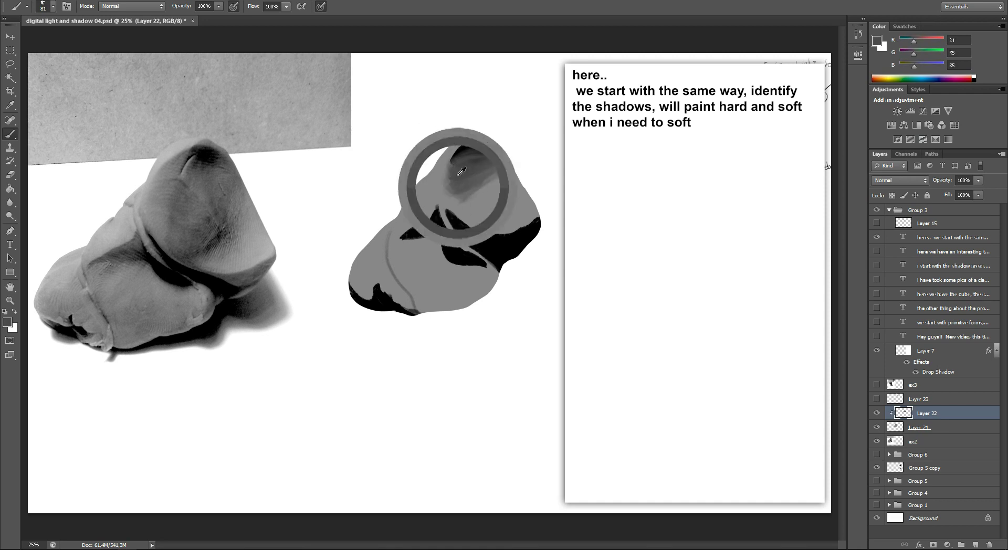
left_click(479, 187, "alt")
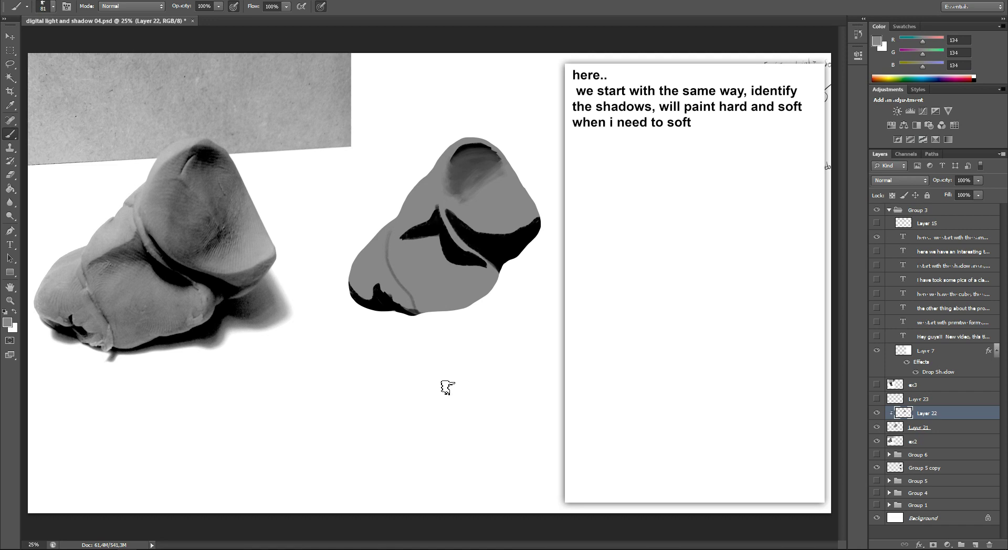
- Set a 26 px brush and sample the near-black shadow colour
right_click(504, 241)
type("26")
key("Return")
key("d")
left_click(472, 147, "alt")
right_click(505, 164)
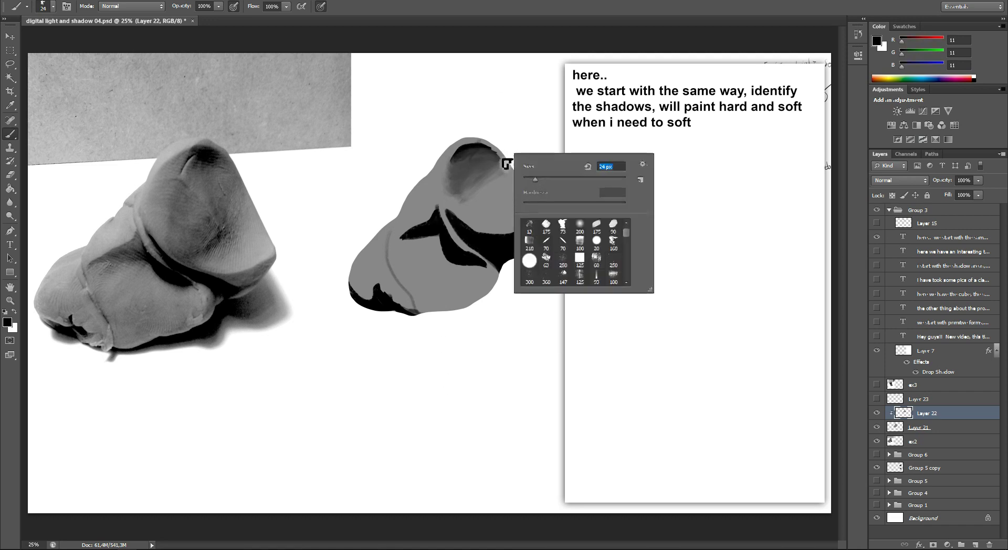
key("Return")
left_click(876, 237)
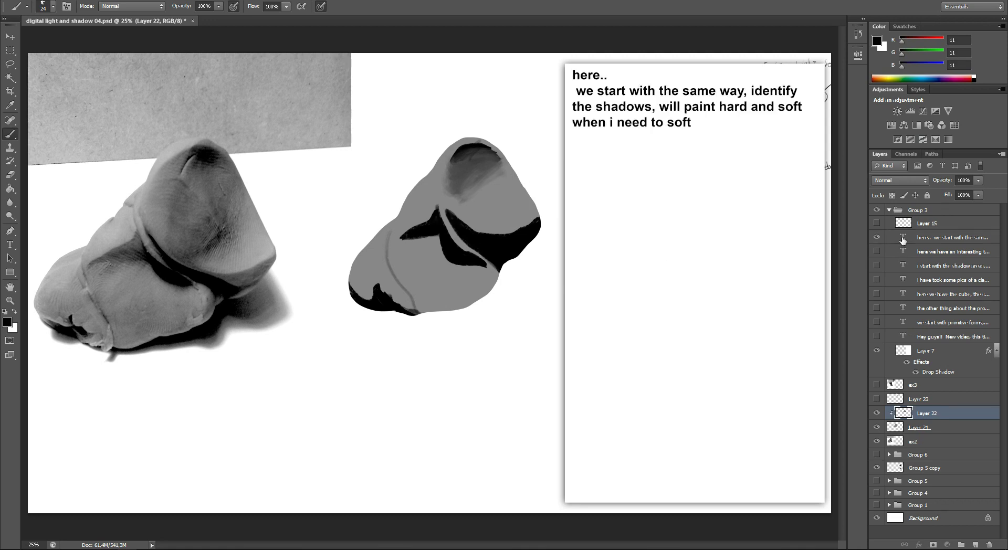
- Add 'remember the box?' and 'here we have hard parts so we maintain hard shadows.. look' to the note
double_click(903, 237)
key("Right")
type("rem ")
type(",b")
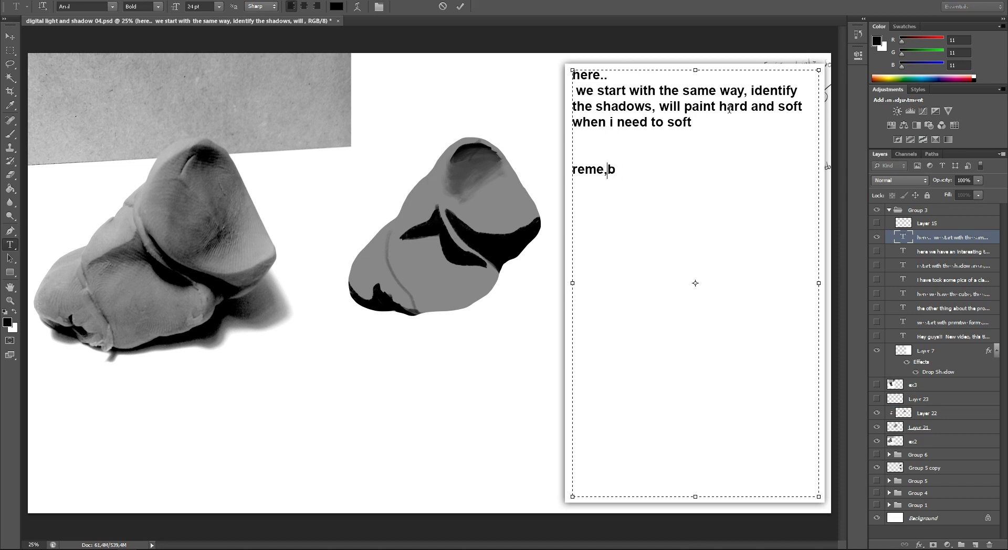
type("eber the box?")
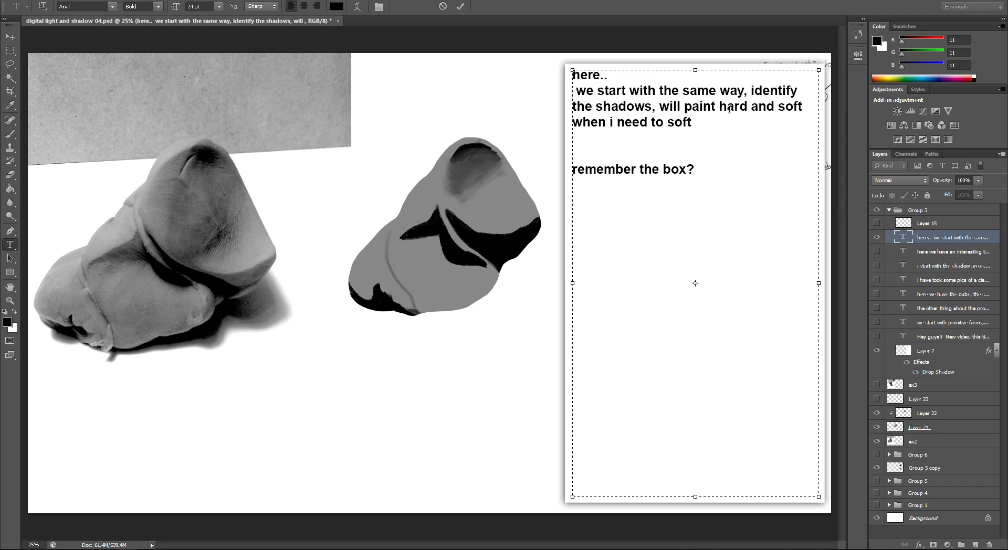
type("ard o")
type("bject has har")
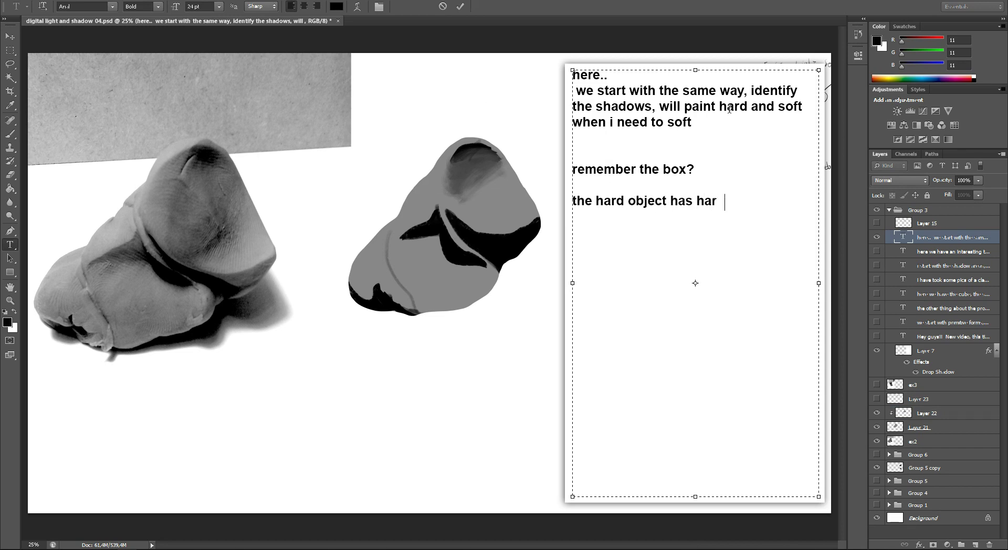
type("d shadows?")
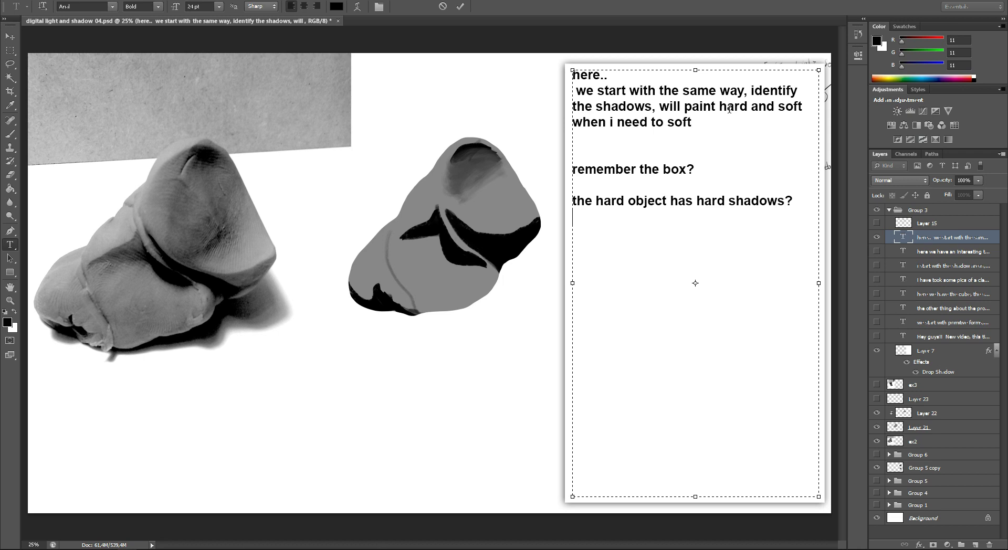
type("here we havehard")
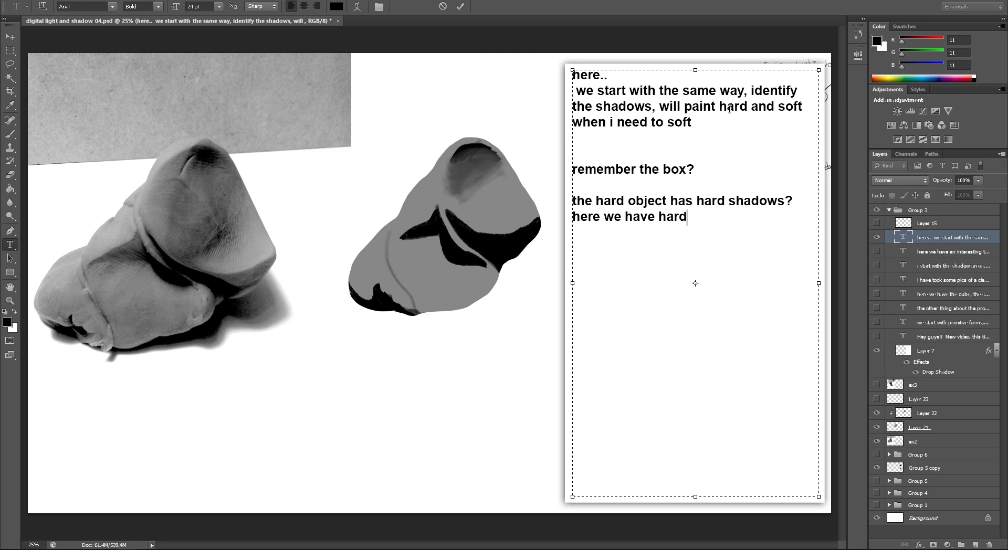
type("parts so we mai")
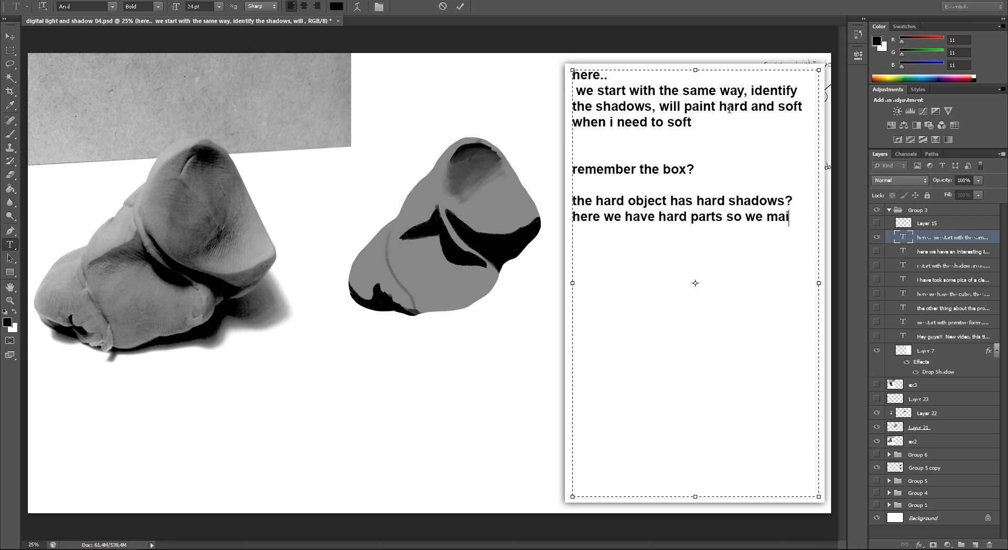
type("n hard shadows.. look")
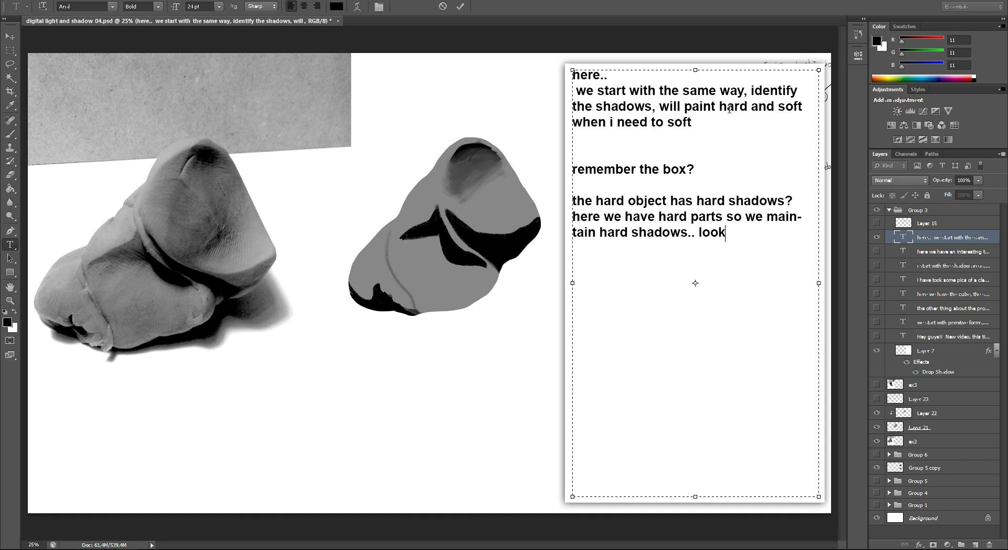
type("b")
left_click(937, 410)
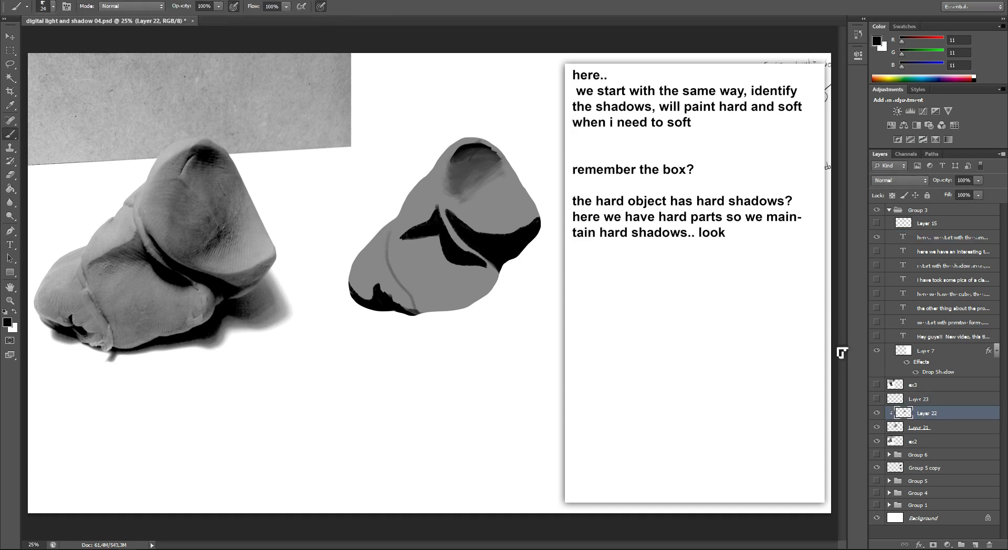
- Add a new annotation layer with a dark red foreground colour
left_click(974, 544)
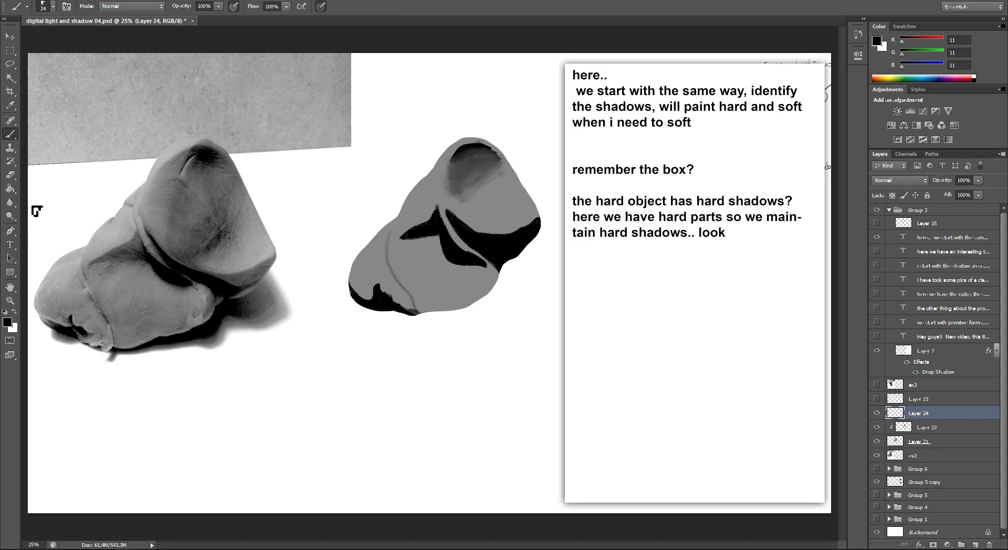
left_click(7, 322)
left_click(501, 187)
left_click(612, 130)
right_click(251, 248)
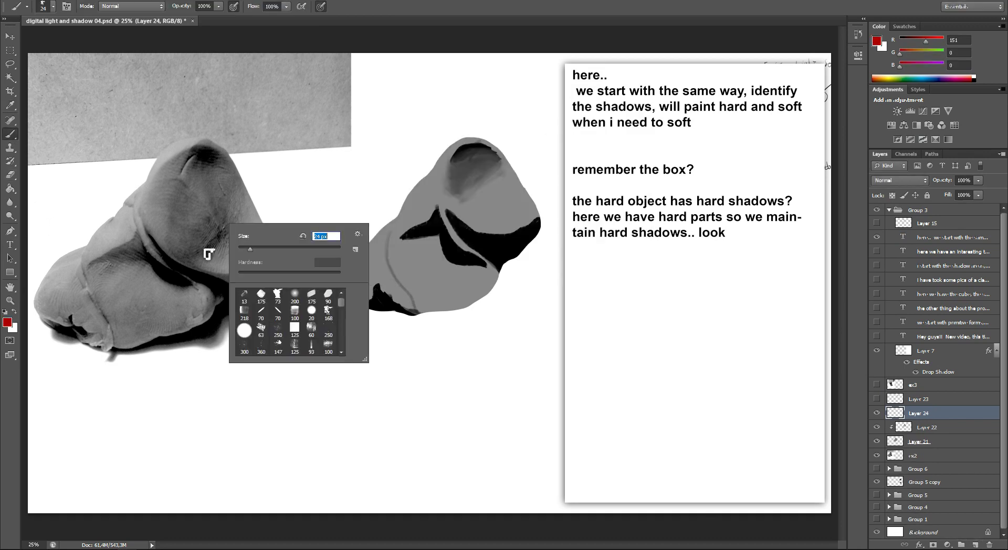
- Draw red lines along the crease and cone edges with handwritten 'edge' labels
mouse_move(155, 242)
left_mouse_down()
mouse_move(178, 262)
mouse_move(304, 246)
left_mouse_up()
mouse_move(151, 181)
left_mouse_down()
mouse_move(203, 148)
mouse_move(218, 121)
mouse_move(234, 128)
left_mouse_up()
mouse_move(239, 124)
left_mouse_down()
mouse_move(239, 104)
mouse_move(256, 130)
left_mouse_up()
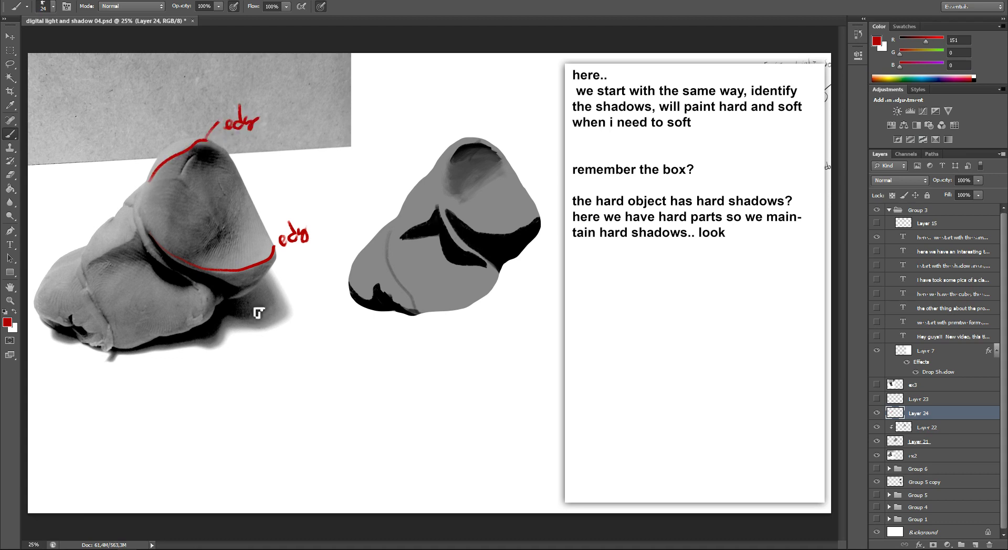
mouse_move(138, 228)
left_mouse_down()
mouse_move(86, 266)
mouse_move(87, 212)
mouse_move(100, 183)
mouse_move(117, 181)
left_mouse_up()
left_click(121, 181)
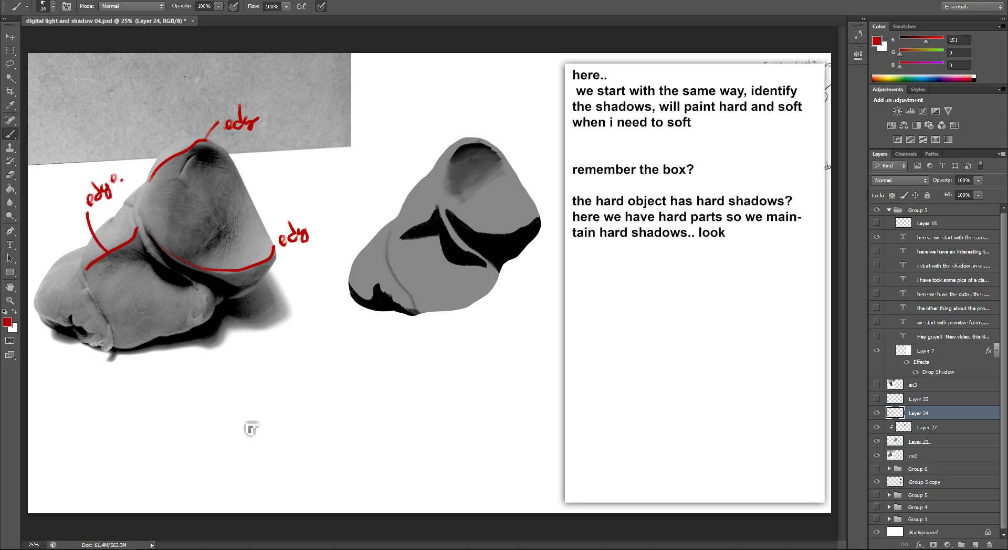
- Hatch shadow bands along the lower, upper and left edge lines and write a 'shadows.' label
left_click_drag(169, 251, 190, 267)
left_click_drag(194, 261, 204, 278)
mouse_move(215, 269)
left_mouse_down()
mouse_move(216, 282)
mouse_move(246, 282)
left_mouse_up()
mouse_move(257, 268)
left_mouse_down()
mouse_move(258, 279)
mouse_move(269, 274)
left_mouse_up()
left_click_drag(156, 167, 153, 178)
left_click_drag(160, 163, 162, 175)
left_click_drag(169, 159, 172, 169)
mouse_move(180, 155)
left_mouse_down()
mouse_move(177, 166)
mouse_move(189, 166)
left_mouse_up()
left_click_drag(196, 145, 195, 164)
left_click_drag(202, 145, 208, 164)
left_click_drag(215, 148, 220, 167)
left_click_drag(105, 256, 103, 268)
mouse_move(115, 252)
left_mouse_down()
mouse_move(112, 265)
mouse_move(121, 262)
left_mouse_up()
mouse_move(132, 243)
left_mouse_down()
mouse_move(131, 259)
mouse_move(138, 257)
left_mouse_up()
mouse_move(265, 273)
left_mouse_down()
mouse_move(286, 295)
mouse_move(329, 286)
mouse_move(331, 295)
left_mouse_up()
left_click(340, 290)
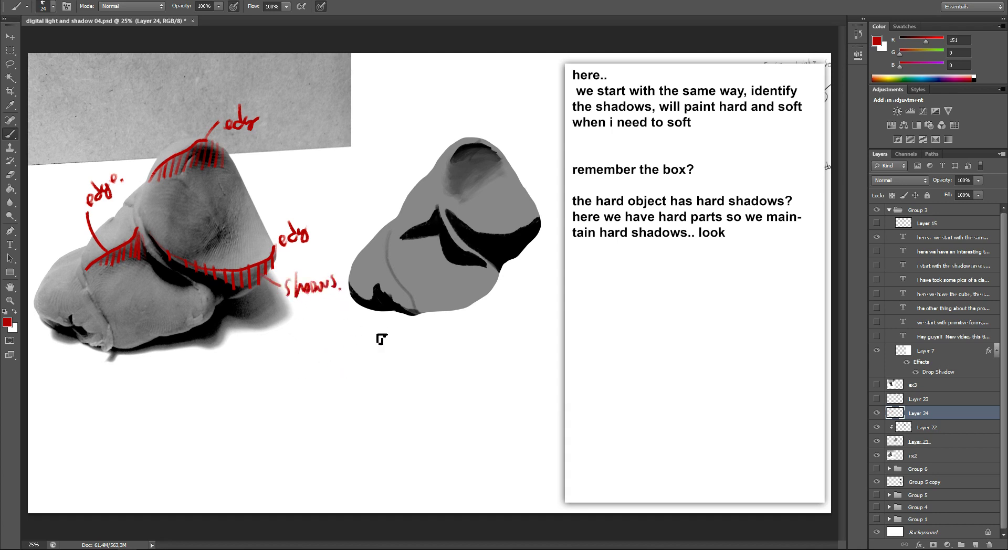
- On the silhouette layer, sample the mid grey and soften the right part of the black shadow
left_click(940, 428)
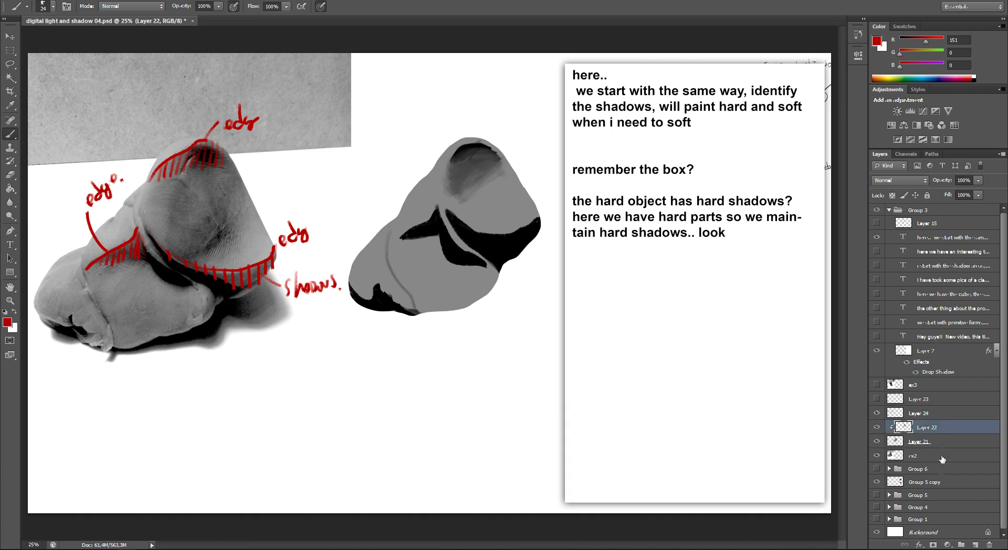
right_click(530, 223)
key("Return")
left_click(459, 216, "alt")
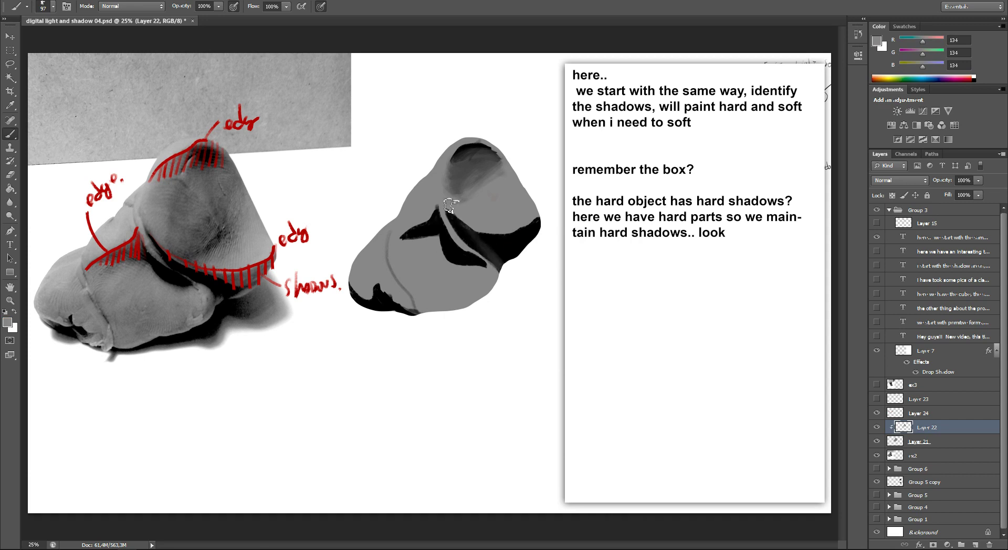
mouse_move(499, 239)
left_mouse_down()
mouse_move(533, 254)
mouse_move(529, 224)
left_mouse_up()
left_click(531, 228, "alt")
left_click(531, 219, "alt")
- Set the brush to 41 px, resample the mid grey and reopen the explanatory note for editing
right_click(446, 207)
left_click_drag(479, 231, 464, 231)
type("41")
key("Return")
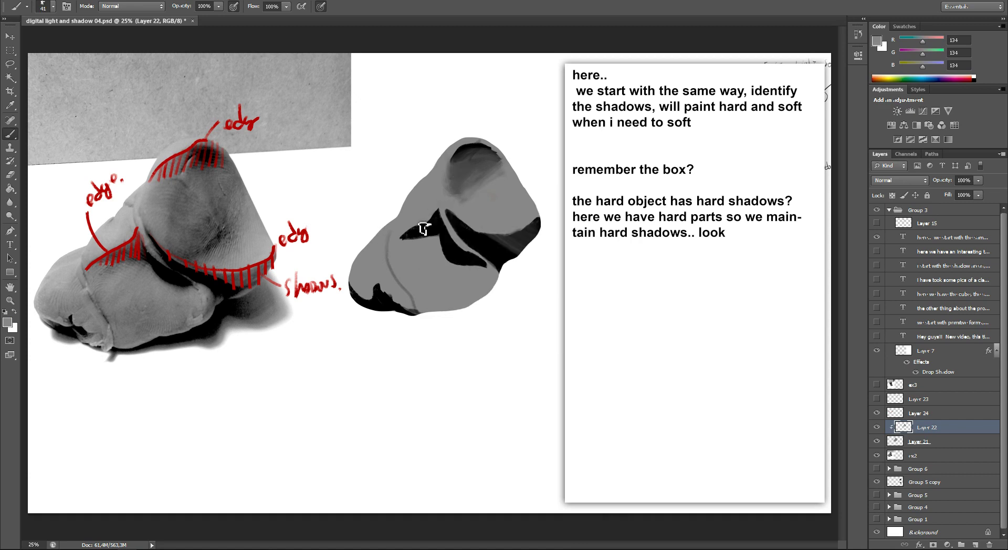
left_click(403, 229, "alt")
double_click(903, 238)
- Append the paragraph about the hard area's shadow fading away in a round form, fixing typos
left_click(749, 234)
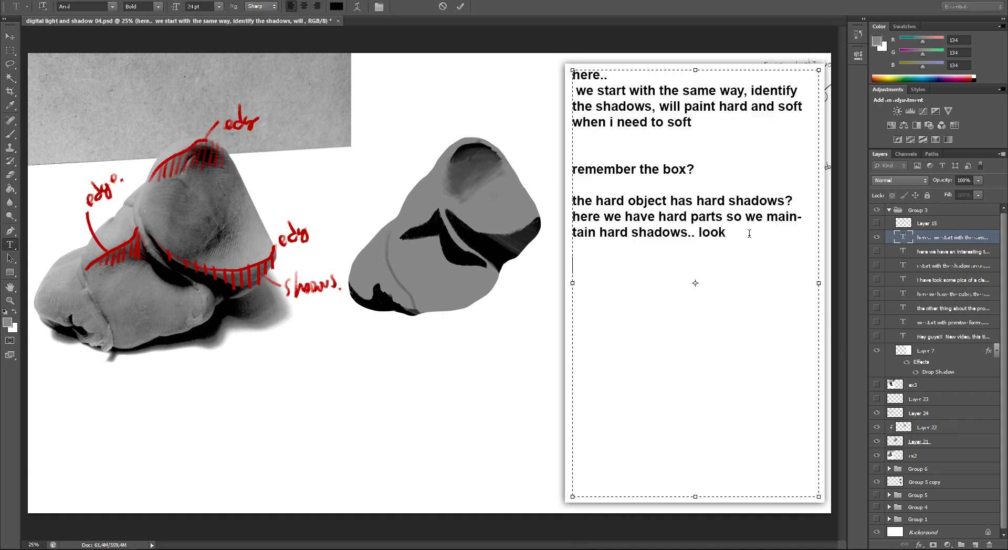
left_click(694, 263)
type("here wecan see t")
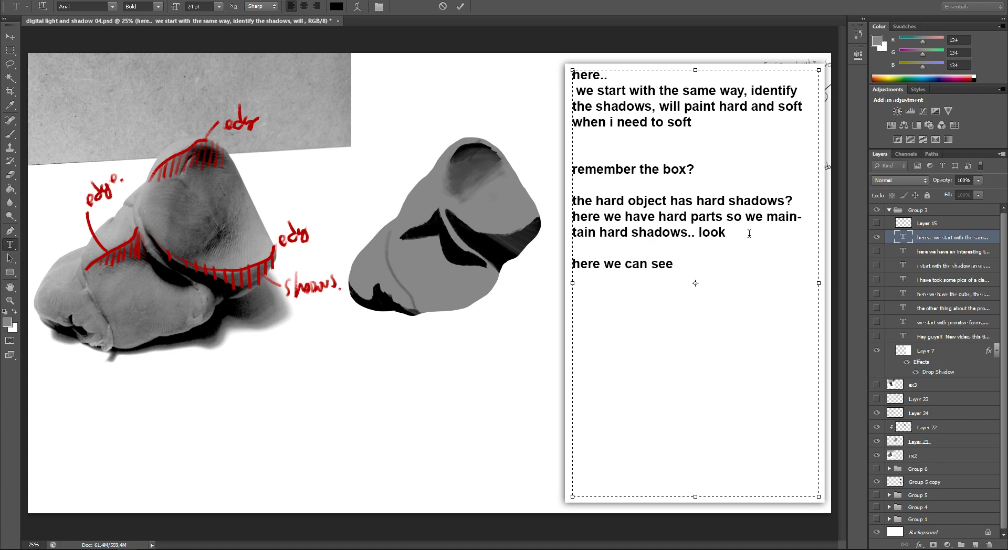
type("he s")
type("hadow")
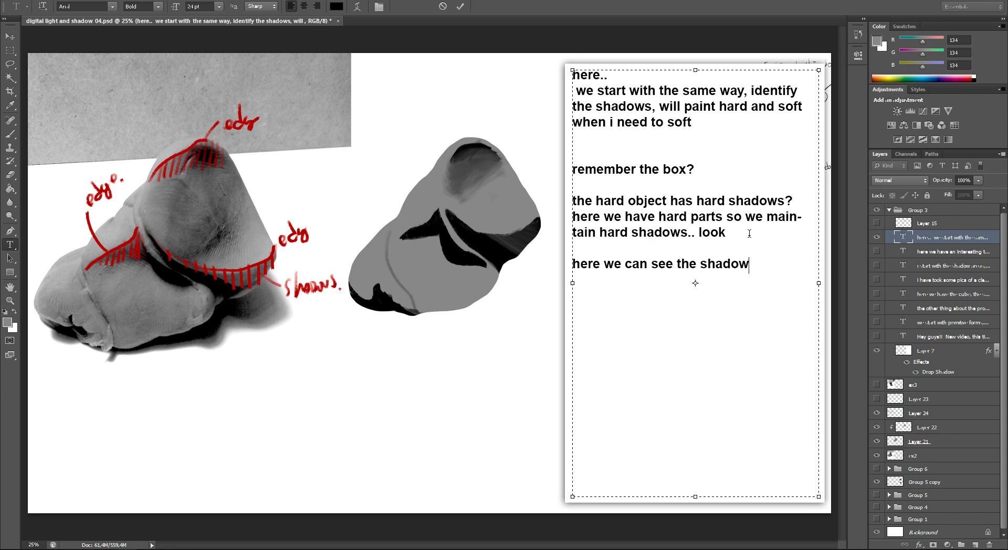
type(" of the hard aread")
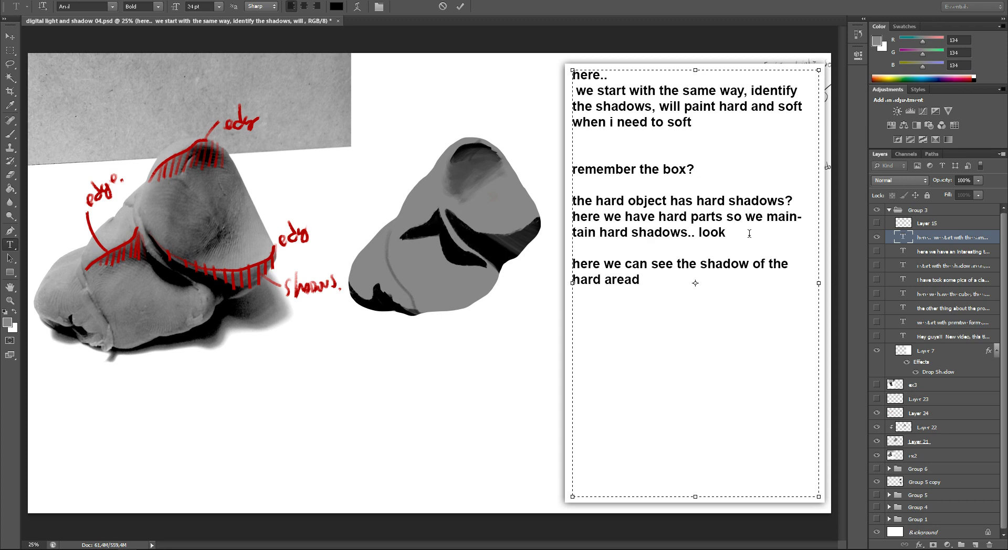
type("s star")
key("BackSpace")
key("BackSpace")
key("BackSpace")
type("ering aw")
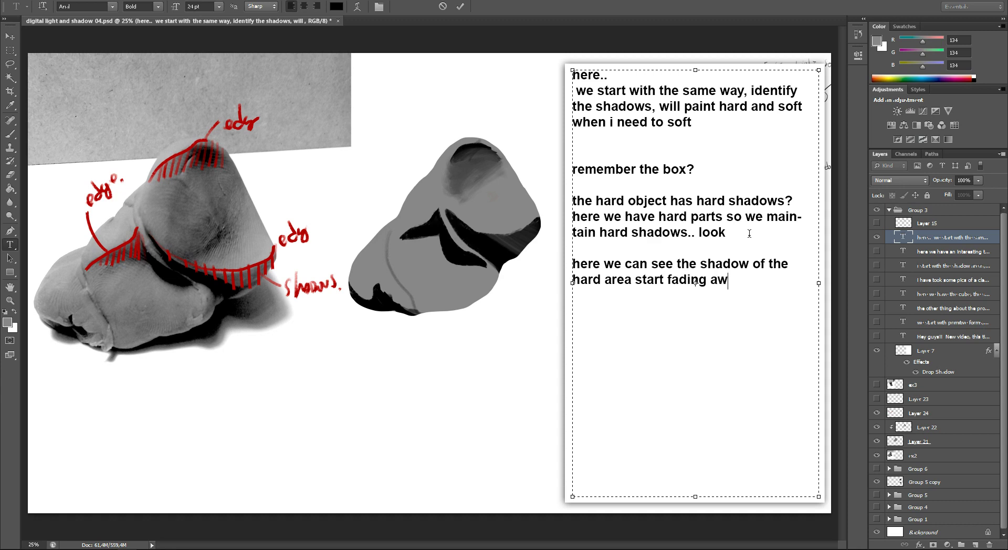
type("because ")
type("the s")
type("hadow was")
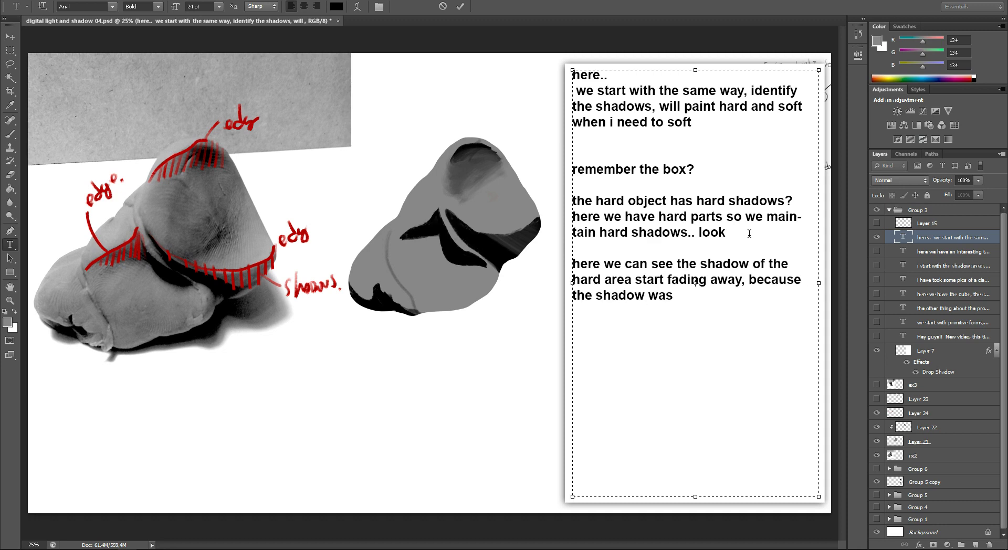
type(" projecting  in a ro")
type("und")
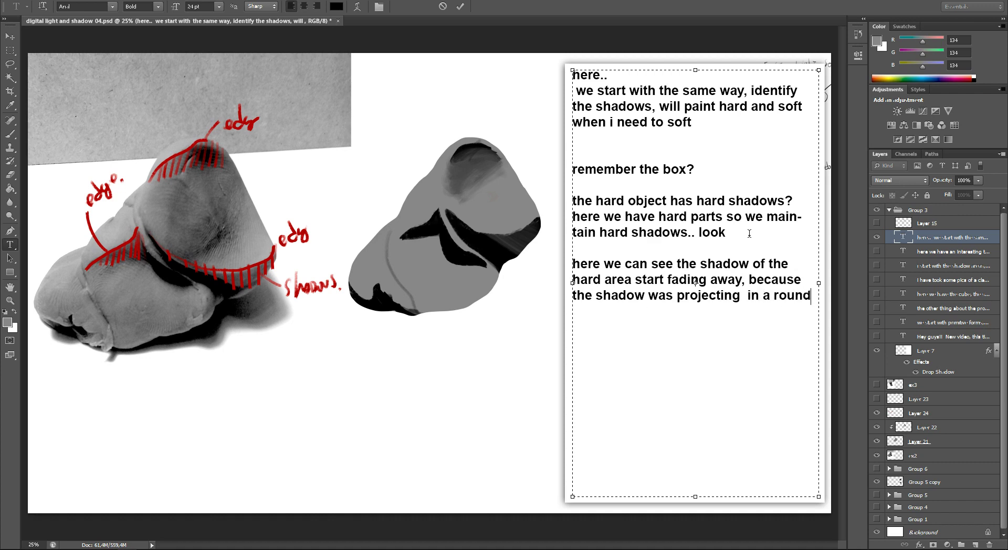
type(" fomr")
key("BackSpace")
key("BackSpace")
type("ke befor")
left_click(885, 237)
key("b")
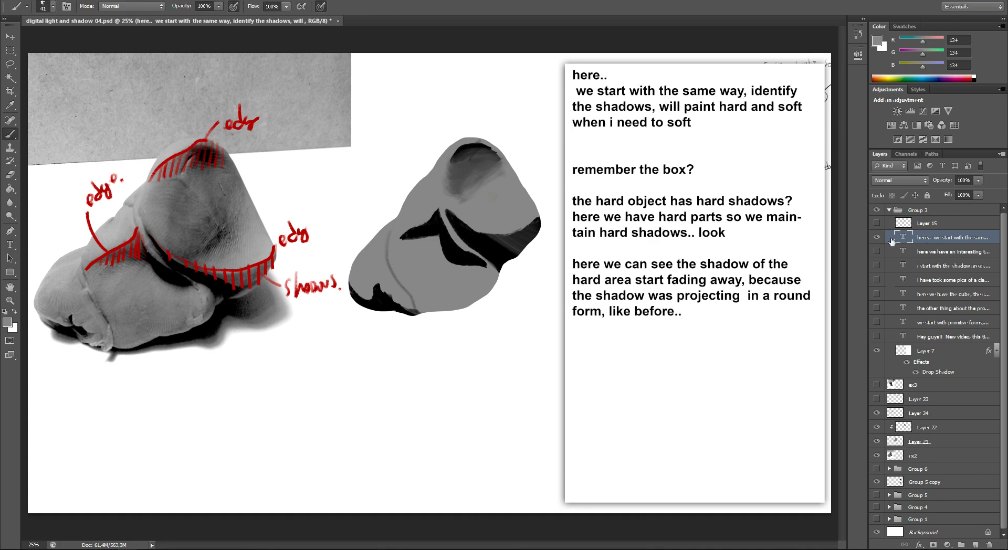
- Hide Layer 24 and add Layer 25 with a bright red foreground colour
left_click(901, 415)
left_click(877, 413)
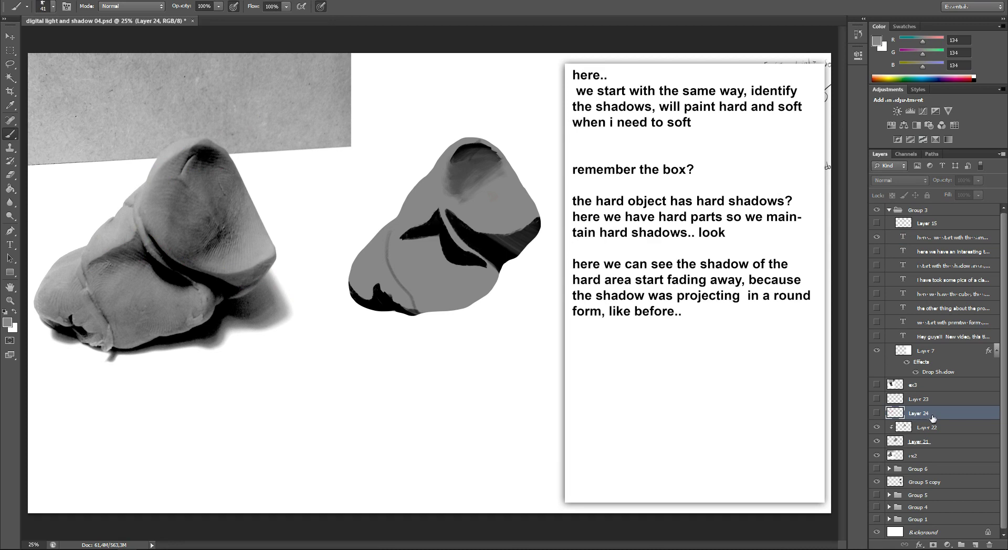
left_click(975, 545)
left_click(8, 323)
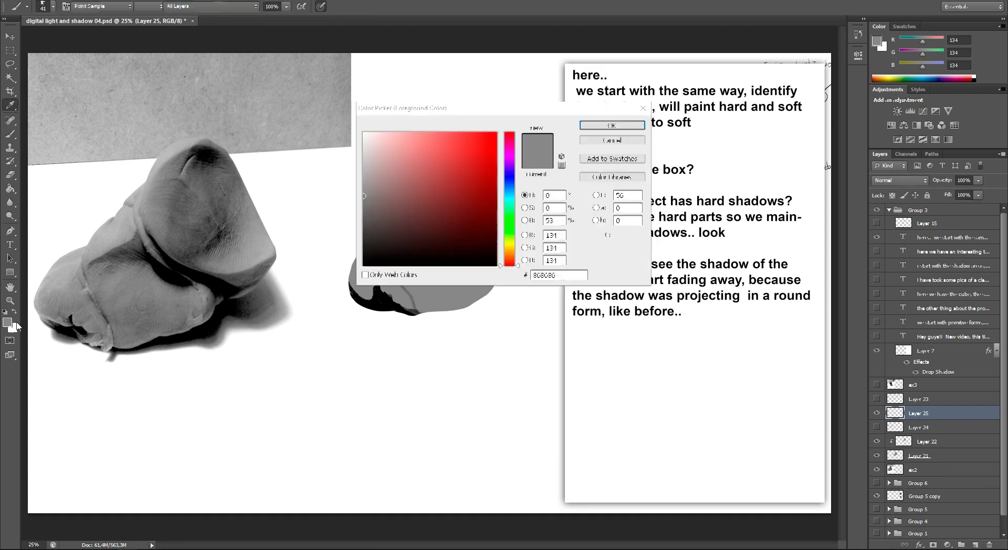
left_click(492, 170)
left_click(611, 127)
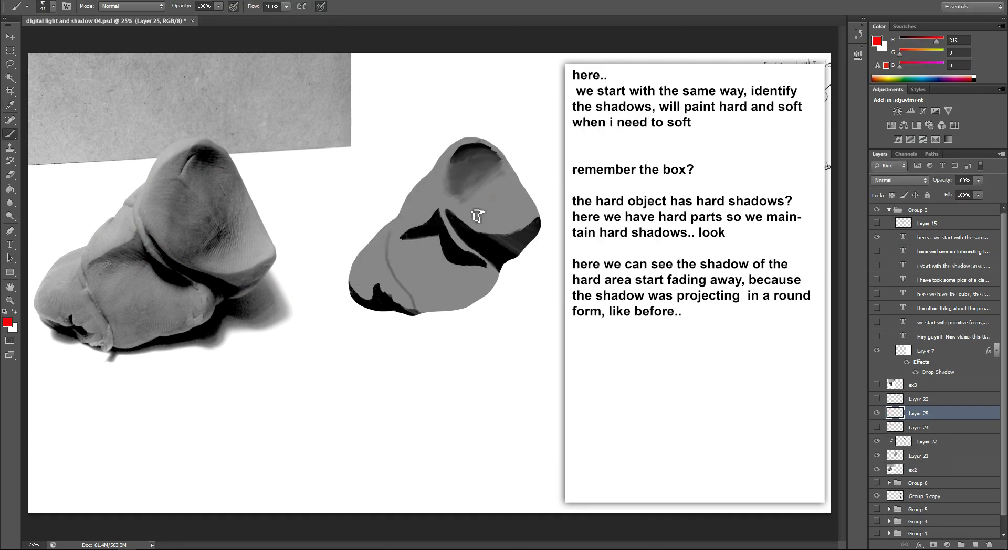
- With a 34 px brush, draw a red edge line labelled 'edge' and a curve labelled 'Fade'
right_click(358, 243)
right_click(135, 242)
left_click_drag(161, 255, 80, 268)
key("Return")
mouse_move(124, 244)
left_mouse_down()
mouse_move(112, 192)
mouse_move(148, 171)
left_mouse_up()
right_click(129, 210)
mouse_move(151, 234)
left_mouse_down()
mouse_move(101, 287)
mouse_move(127, 272)
mouse_move(209, 362)
mouse_move(216, 344)
mouse_move(234, 361)
left_mouse_up()
key("Return")
left_click_drag(238, 355, 245, 353)
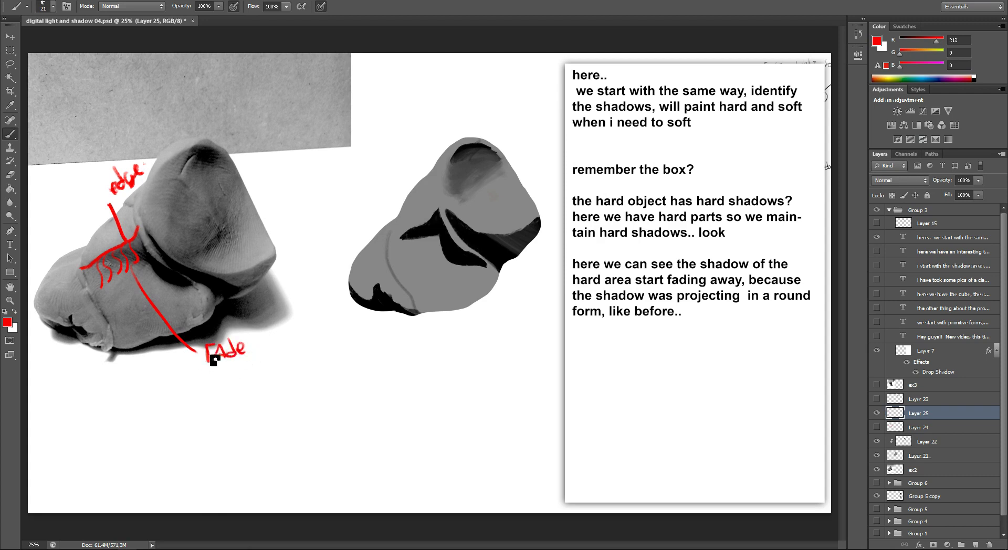
left_click(931, 386)
left_click(926, 442)
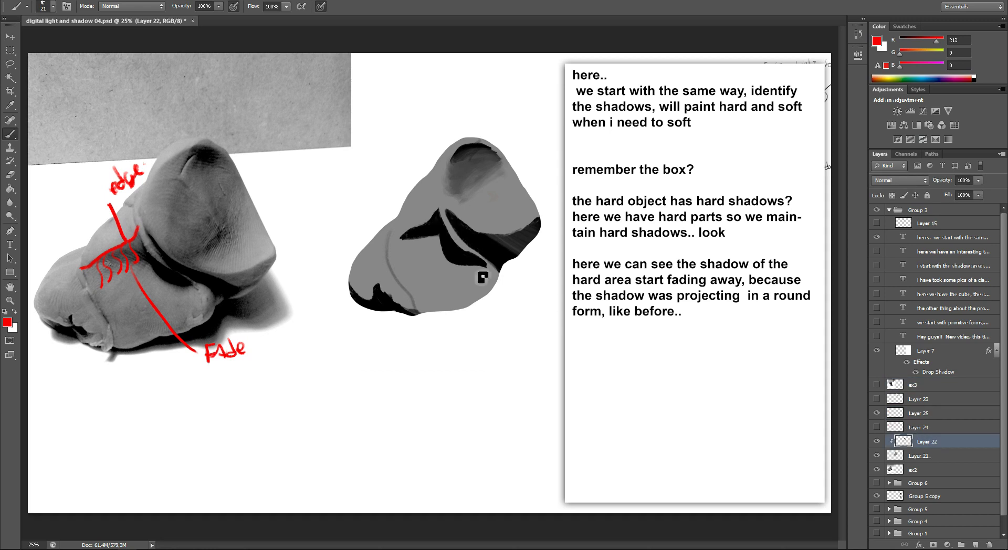
- Paint dark and lighter grey strokes into the silhouette's shadow wedge
right_click(475, 260)
key("Return")
left_click(457, 236, "alt")
left_click_drag(403, 237, 420, 238)
left_click(425, 231, "alt")
left_click_drag(427, 229, 404, 241)
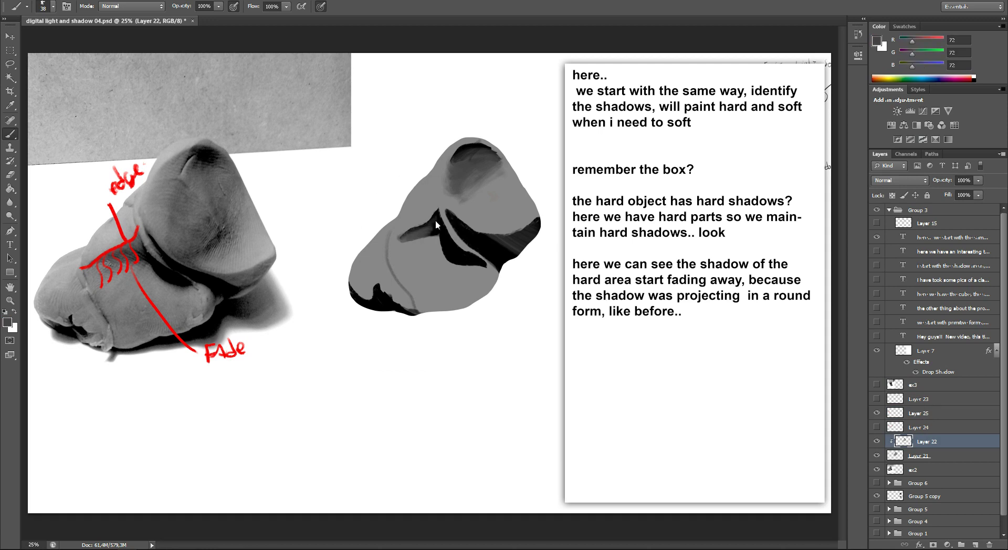
- Sample greys from the shadow, blending mid grey into the dark wedge and picking black
left_click(438, 245, "alt")
left_click(432, 242, "alt")
left_click(415, 237, "alt")
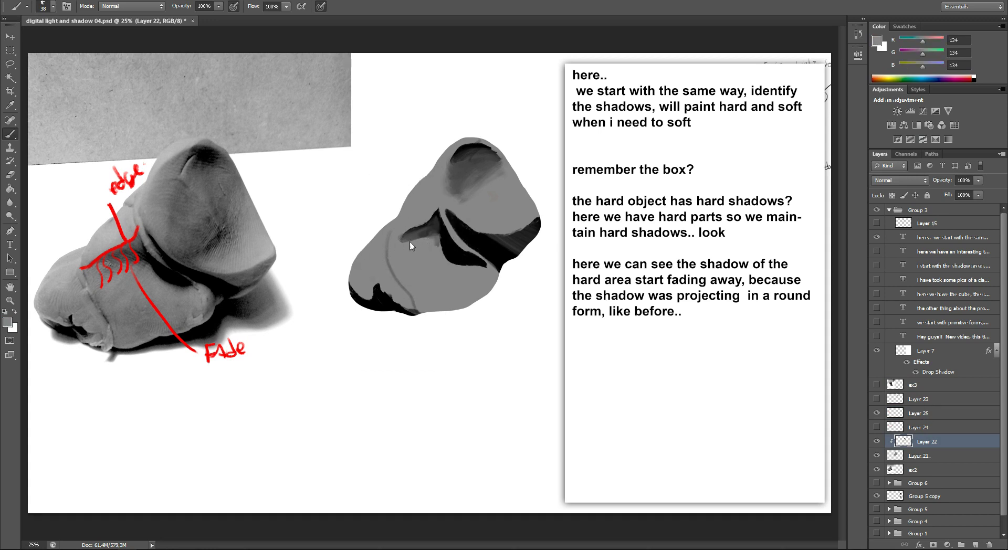
left_click_drag(419, 233, 428, 253)
left_click(439, 219, "alt")
left_click(432, 241, "alt")
left_click(510, 238, "alt")
left_click(515, 243, "alt")
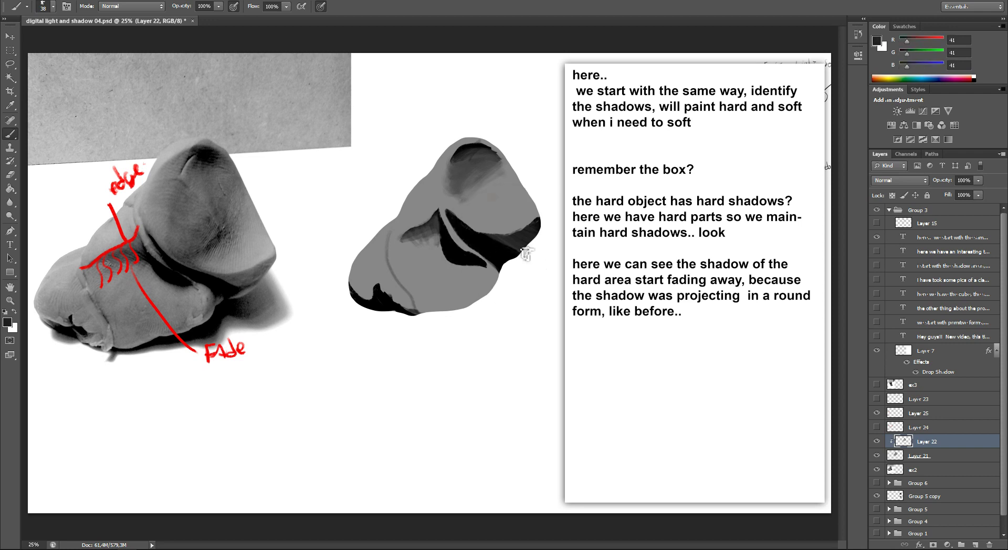
left_click(488, 242, "alt")
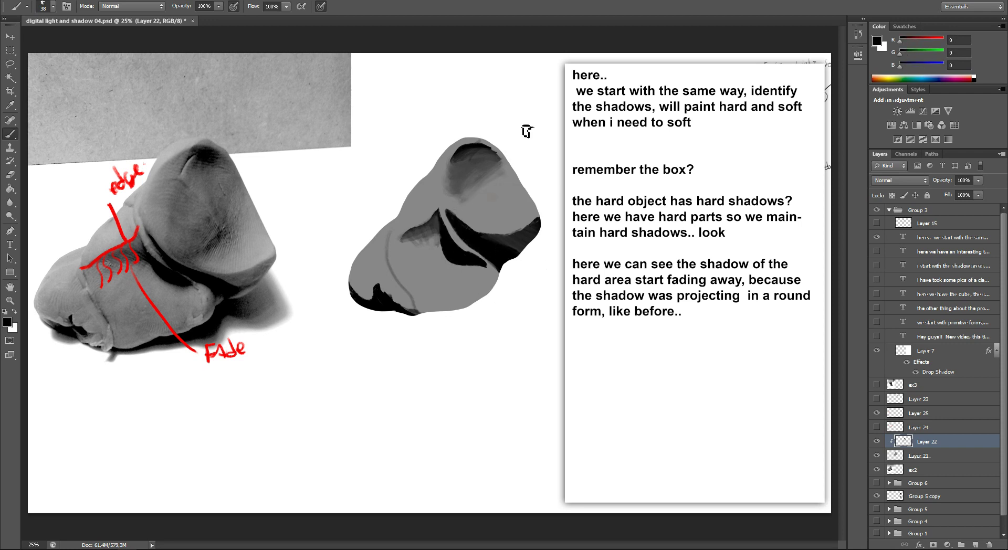
left_click(512, 231, "alt")
- Hide the edge/Fade notes, add Layer 26, set dark red 8f0000, and begin a head outline
left_click(877, 413)
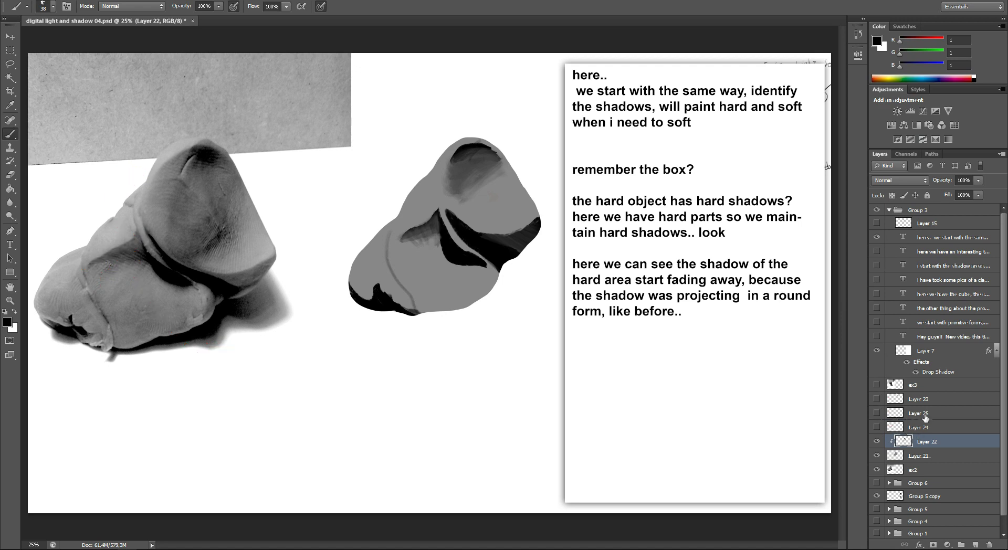
left_click(974, 544)
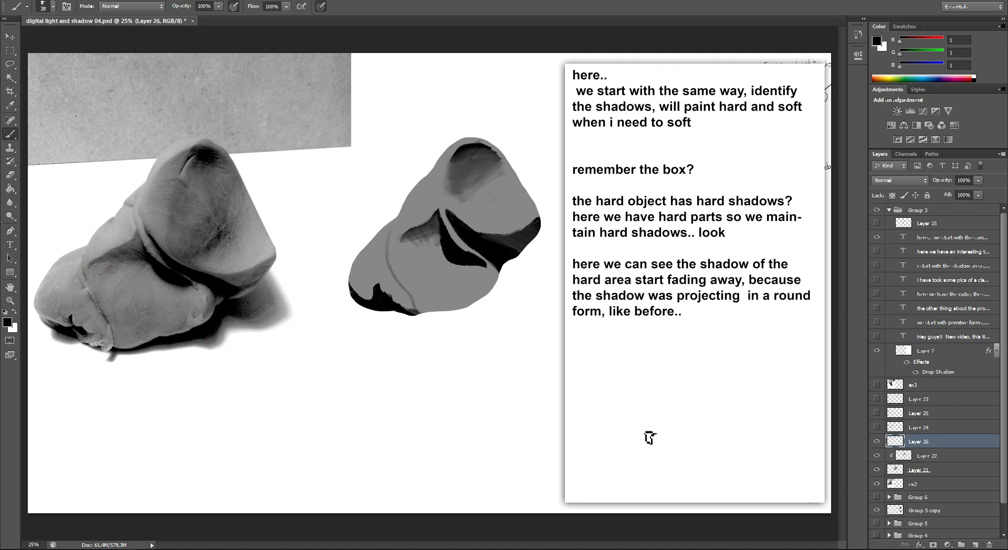
left_click(7, 322)
left_click(495, 190)
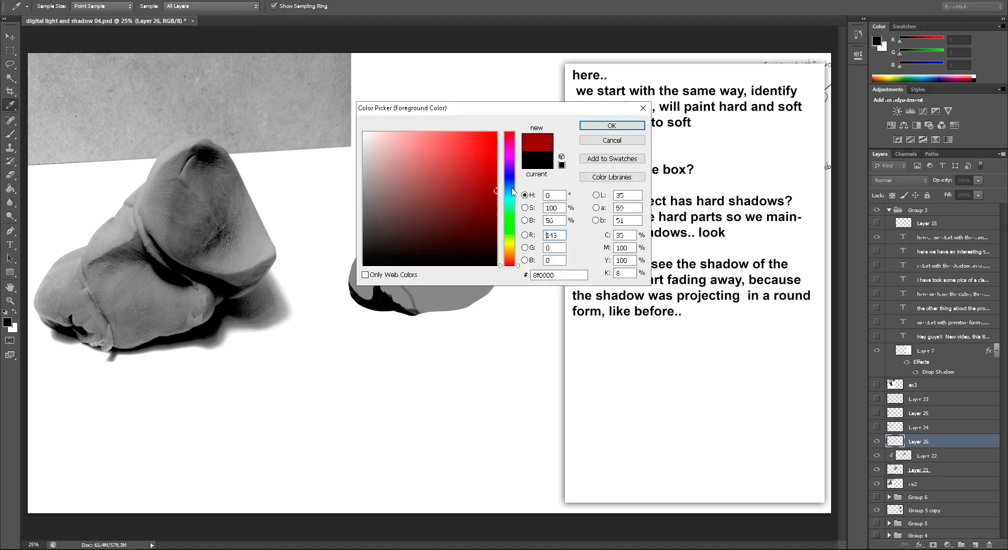
key("Return")
right_click(270, 222)
mouse_move(149, 168)
left_mouse_down()
mouse_move(140, 215)
mouse_move(260, 183)
mouse_move(157, 169)
left_mouse_up()
- Outline the clay figure's head, middle and base in red, numbering them 1, 2 and 3
left_click_drag(217, 202, 220, 226)
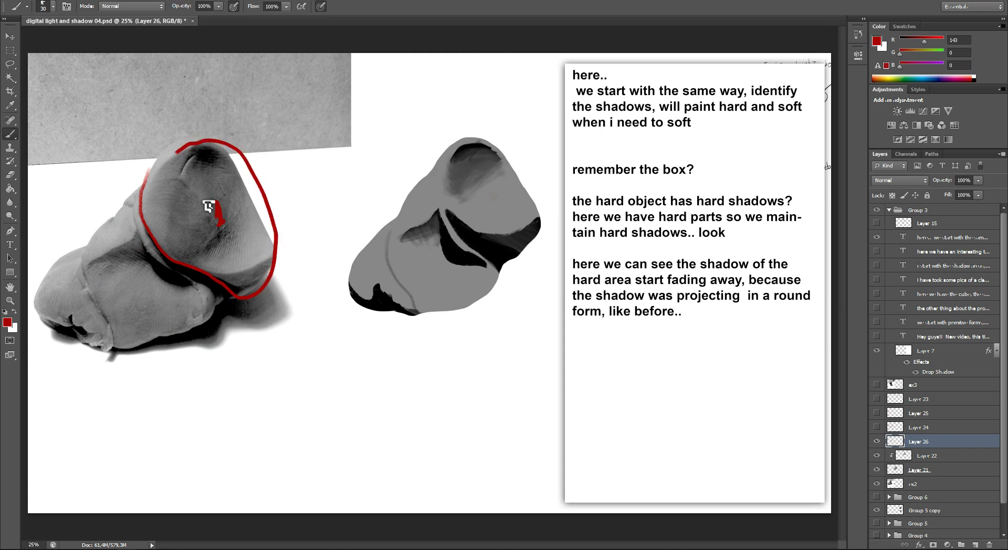
mouse_move(142, 192)
left_mouse_down()
mouse_move(113, 349)
mouse_move(231, 273)
left_mouse_up()
mouse_move(85, 245)
left_mouse_down()
mouse_move(47, 275)
mouse_move(77, 341)
mouse_move(113, 347)
left_mouse_up()
left_click_drag(125, 277, 137, 290)
left_click_drag(68, 297, 70, 316)
mouse_move(188, 364)
left_mouse_down()
mouse_move(189, 385)
mouse_move(247, 377)
mouse_move(242, 367)
mouse_move(261, 349)
left_mouse_up()
- Shrink the brush to 17 px and letter '3 PARTS' below the figure
right_click(251, 331)
key("Return")
key("ctrl+alt+z")
key("ctrl+alt+z")
key("ctrl+alt+z")
key("ctrl+alt+z")
mouse_move(205, 385)
left_mouse_down()
mouse_move(208, 374)
mouse_move(223, 382)
mouse_move(245, 367)
left_mouse_up()
left_click_drag(241, 368, 248, 375)
- Sketch the stacked circles diagram and a light-source symbol beside the figure
mouse_move(314, 346)
left_mouse_down()
mouse_move(360, 411)
mouse_move(338, 338)
left_mouse_up()
mouse_move(310, 374)
left_mouse_down()
mouse_move(315, 441)
mouse_move(349, 401)
left_mouse_up()
mouse_move(286, 404)
left_mouse_down()
mouse_move(261, 436)
mouse_move(321, 444)
left_mouse_up()
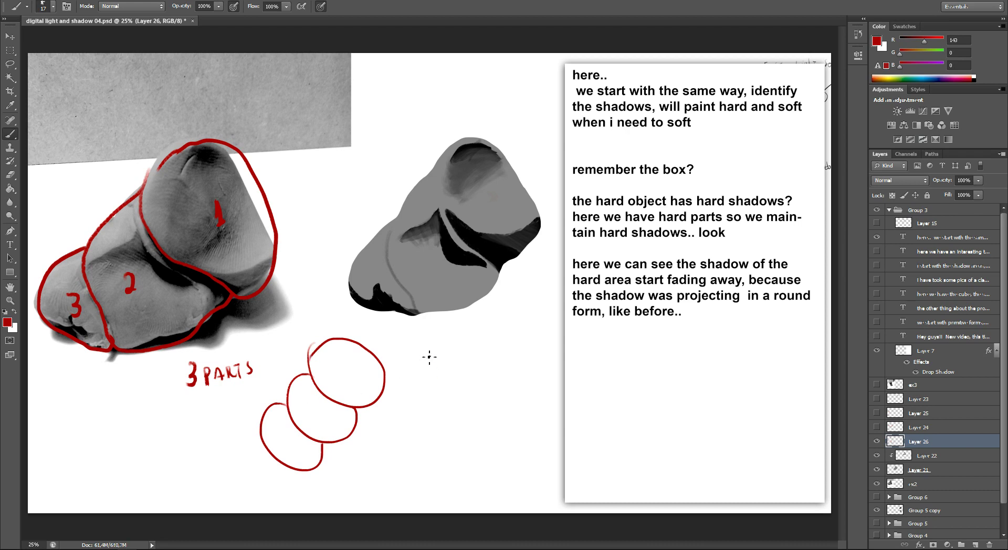
mouse_move(446, 346)
left_mouse_down()
mouse_move(437, 342)
mouse_move(462, 328)
mouse_move(428, 357)
mouse_move(499, 356)
mouse_move(475, 376)
mouse_move(497, 374)
left_mouse_up()
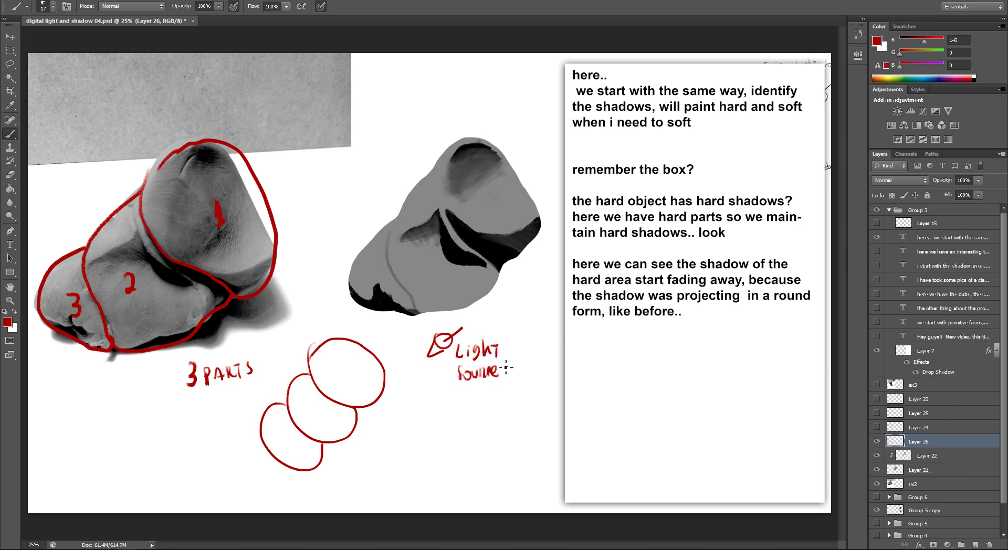
- Draw light rays, hatch the top circle's underside, and label it 'set shadow'
left_click_drag(404, 353, 417, 347)
left_click_drag(405, 361, 422, 361)
left_click_drag(423, 377, 426, 370)
mouse_move(314, 352)
left_mouse_down()
mouse_move(330, 399)
mouse_move(355, 391)
mouse_move(358, 402)
left_mouse_up()
mouse_move(364, 387)
left_mouse_down()
mouse_move(372, 404)
mouse_move(383, 401)
left_mouse_up()
left_click_drag(386, 399, 426, 415)
left_click_drag(418, 405, 452, 415)
mouse_move(461, 407)
left_mouse_down()
mouse_move(471, 402)
mouse_move(477, 413)
mouse_move(493, 398)
left_mouse_up()
- Hatch the circle overlaps and lower circles, writing the 'projection shadow' label
left_click_drag(313, 382, 349, 420)
mouse_move(315, 386)
left_mouse_down()
mouse_move(355, 424)
mouse_move(415, 447)
left_mouse_up()
mouse_move(424, 441)
left_mouse_down()
mouse_move(491, 440)
mouse_move(522, 424)
left_mouse_up()
mouse_move(292, 407)
left_mouse_down()
mouse_move(315, 441)
mouse_move(327, 433)
left_mouse_up()
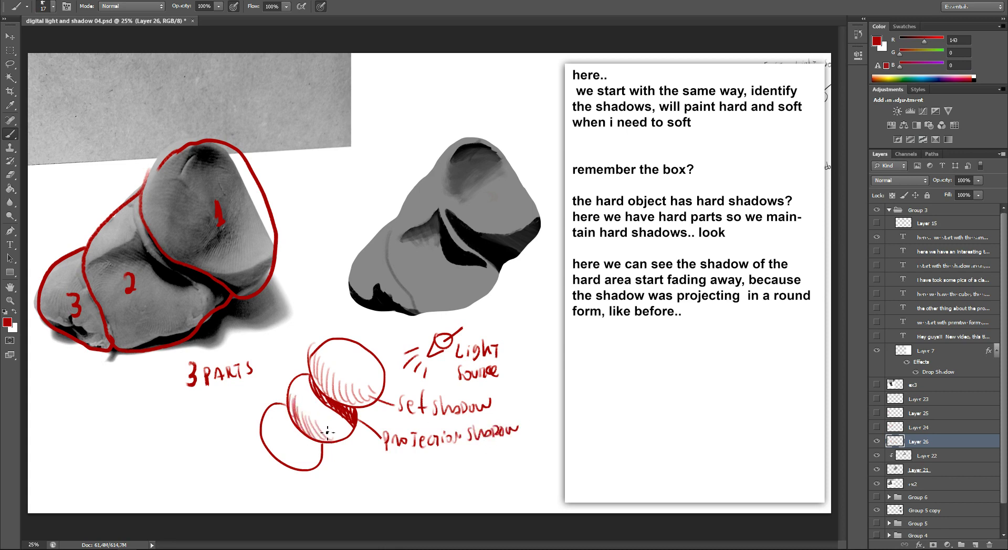
left_click_drag(291, 394, 319, 465)
mouse_move(293, 431)
left_mouse_down()
mouse_move(322, 470)
mouse_move(327, 457)
left_mouse_up()
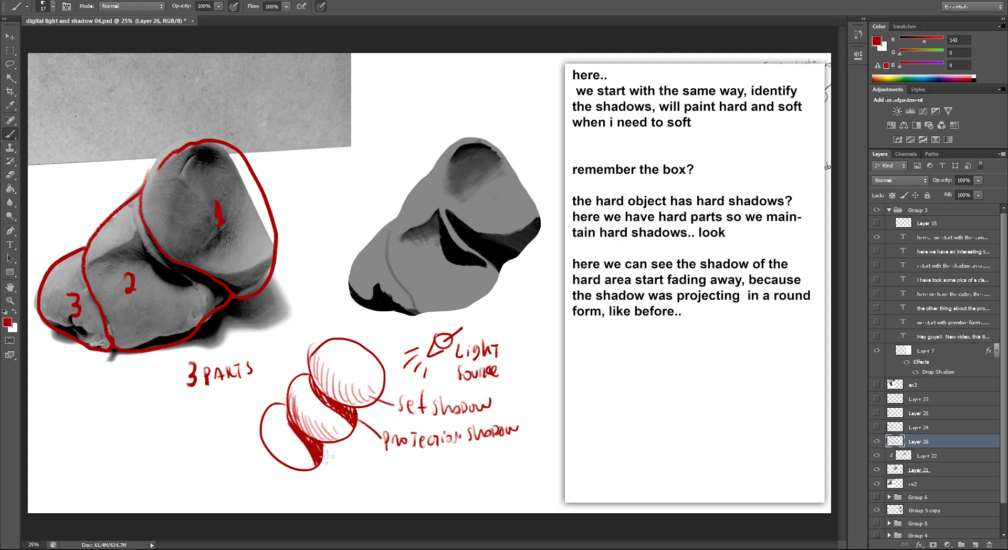
mouse_move(264, 420)
left_mouse_down()
mouse_move(276, 456)
mouse_move(295, 466)
mouse_move(341, 465)
mouse_move(385, 449)
left_mouse_up()
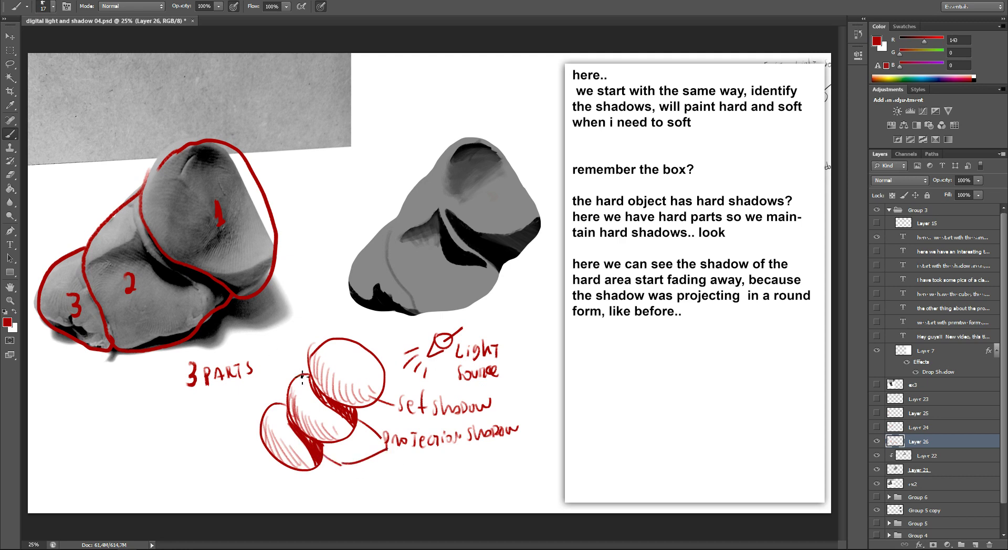
- Draw a red line linking the circles to the figure's shadow, redrawing it once
left_click_drag(307, 367, 253, 319)
key("ctrl+z")
left_click_drag(304, 368, 210, 293)
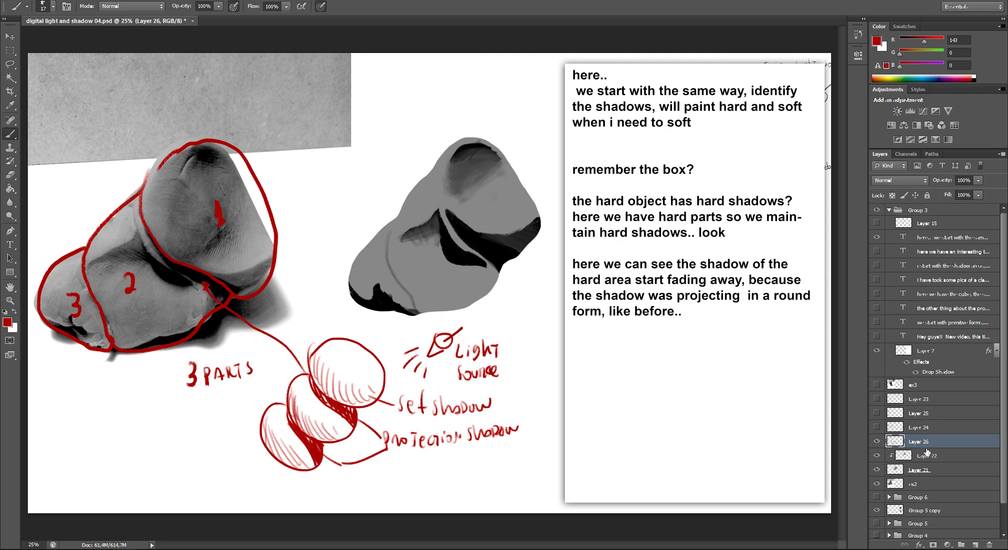
- Show Layer 22 and add 'we maintain the projection shadows hard, and soft when it is rounded projection' to the note
left_click(932, 456)
left_click(875, 456)
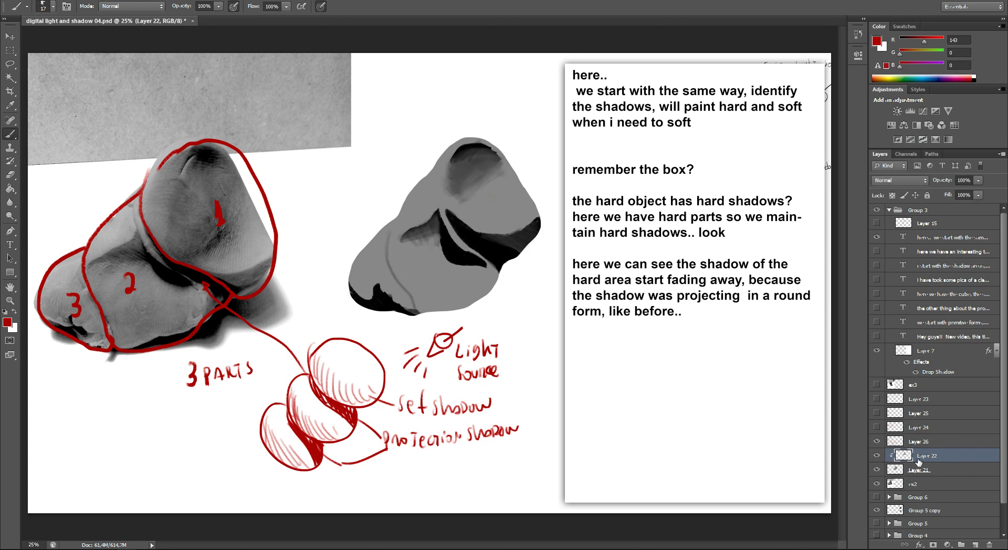
double_click(903, 237)
left_click(713, 313)
type("we maintain the ")
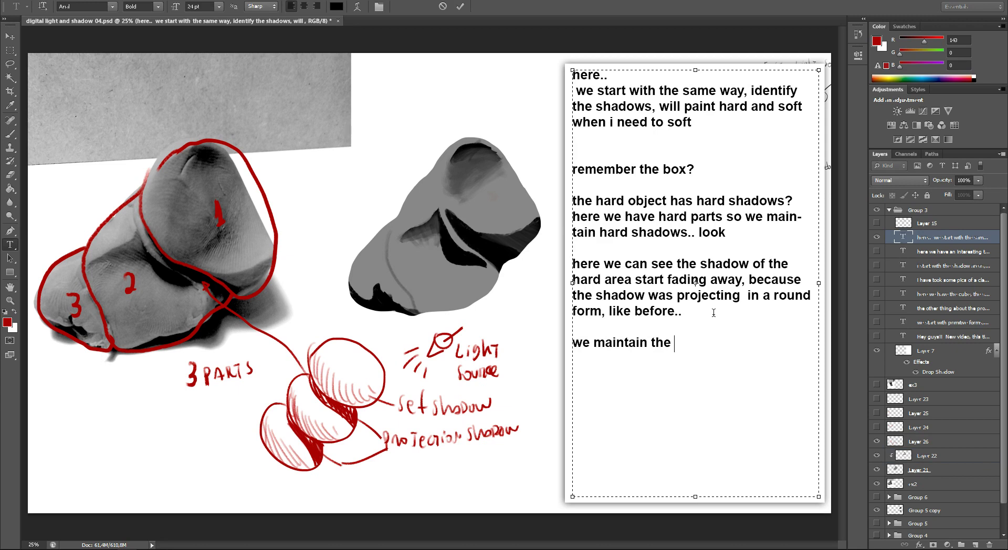
type("proje")
type("ction shadows ")
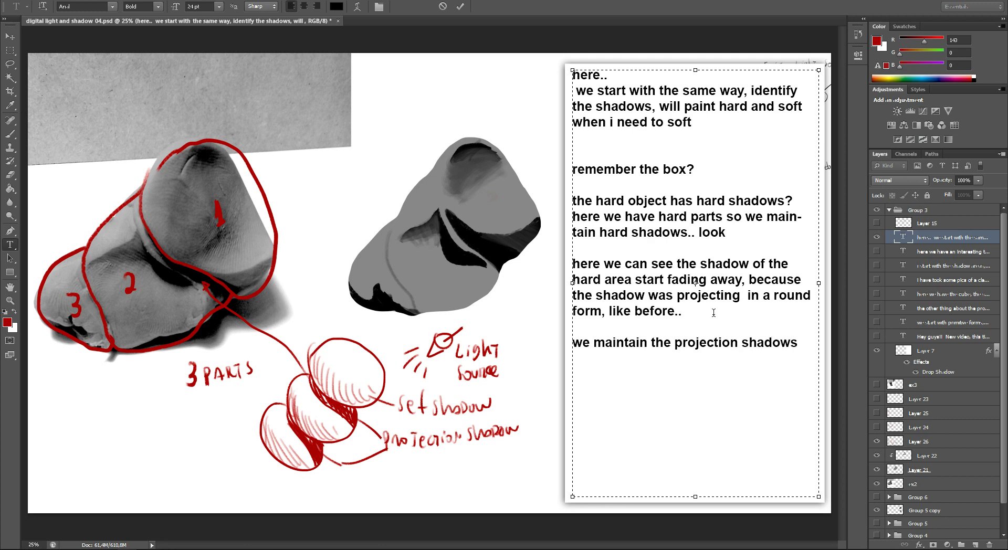
type("hard")
type(" , and soft  when it ")
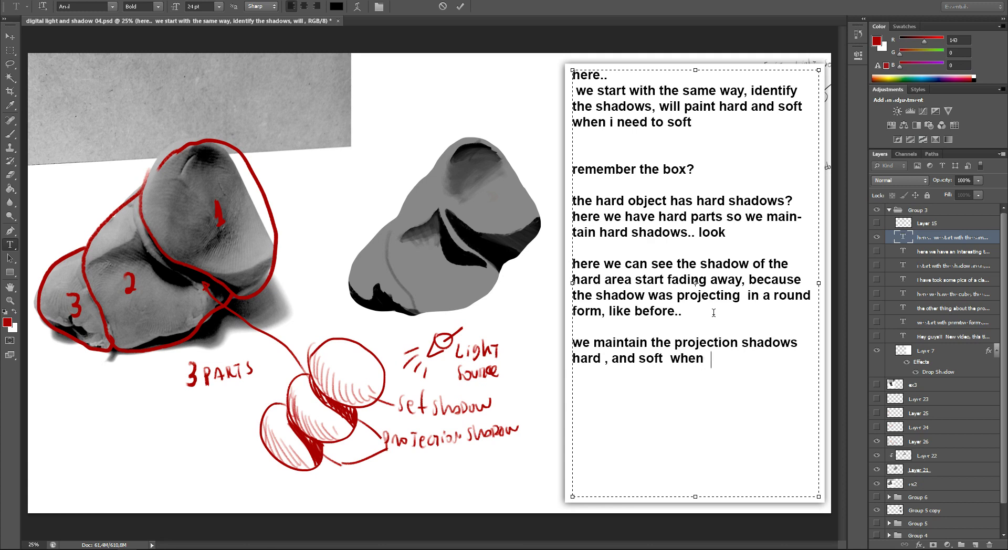
type("roun")
key("BackSpace")
key("BackSpace")
key("BackSpace")
key("BackSpace")
type("d rounded")
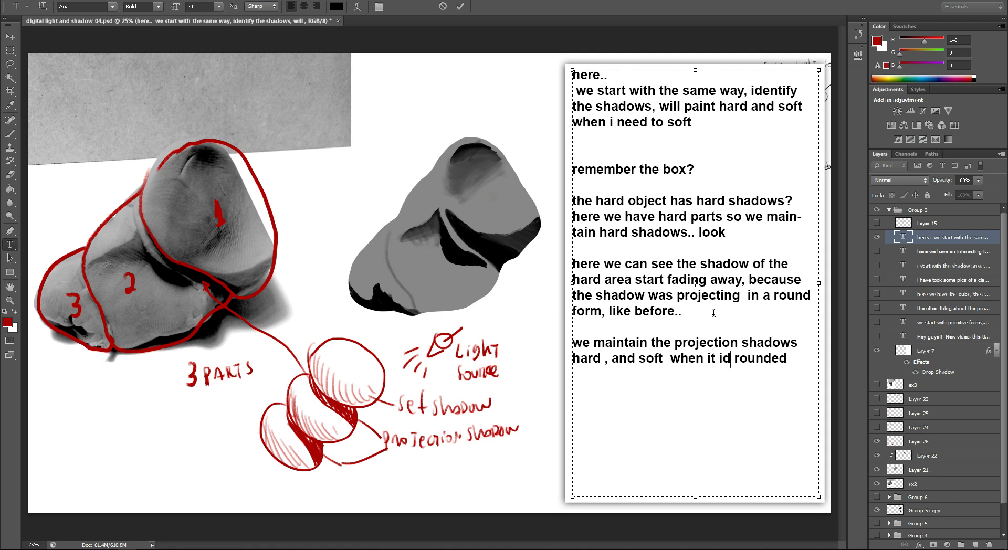
key("BackSpace")
type("s")
type(" projecting  in a ro")
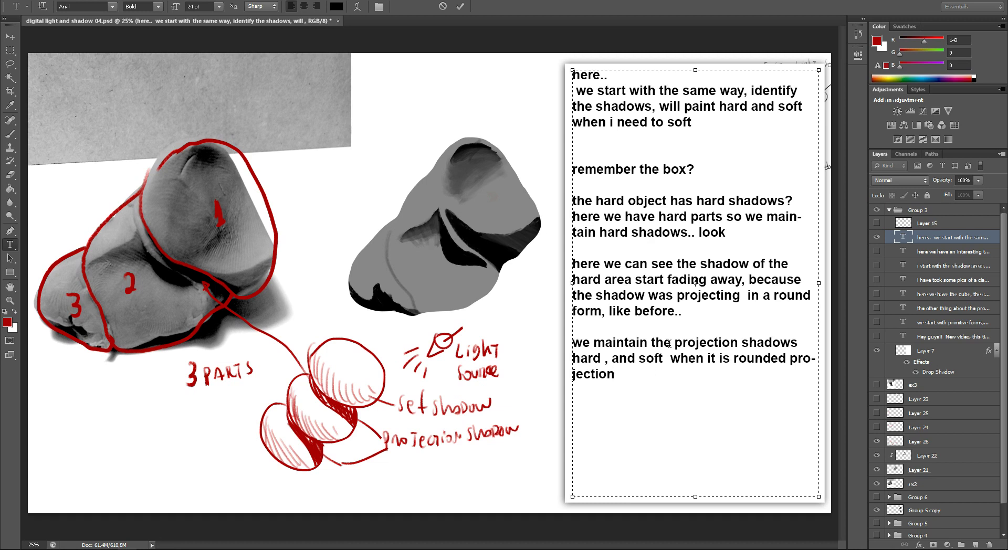
type("justfollowing ")
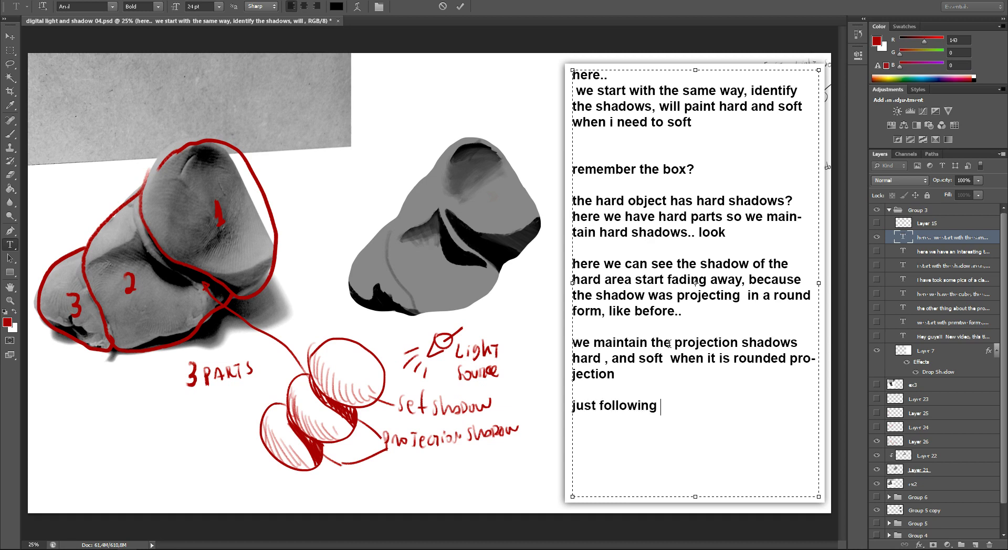
type("these s")
type("teps")
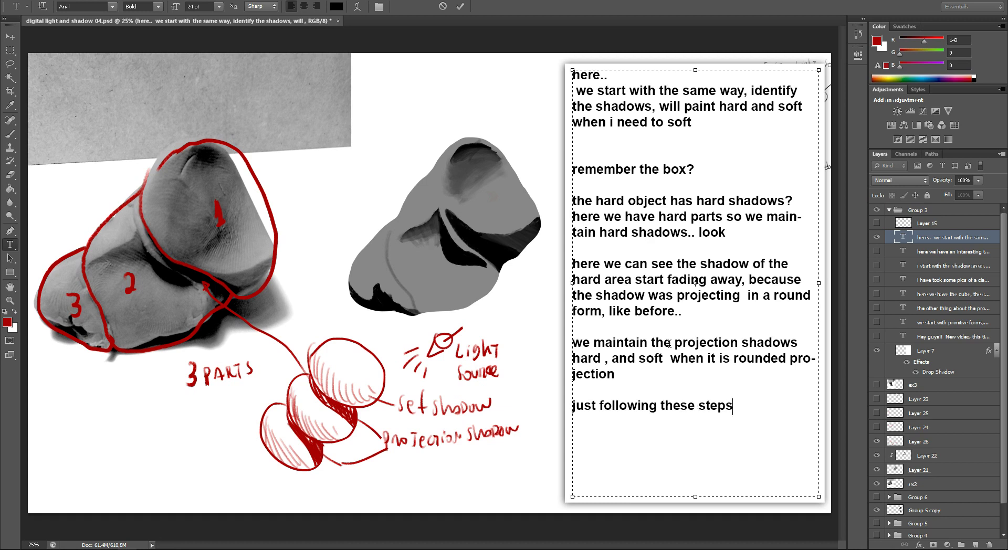
type(" we can plan")
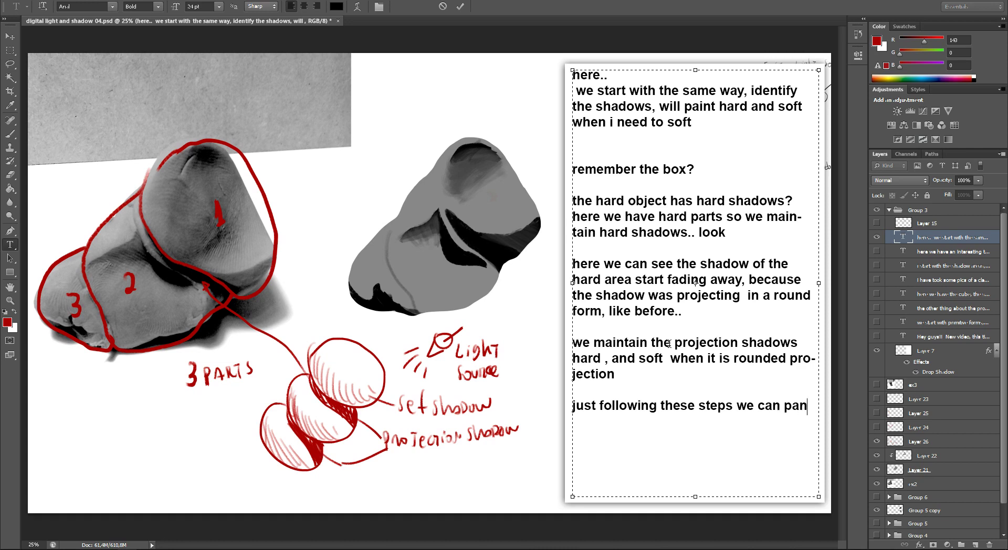
type("int")
type(" what")
- Type the closing lines ending 'with his projection shadow on the table' and commit the text
key("BackSpace")
type("ever we want")
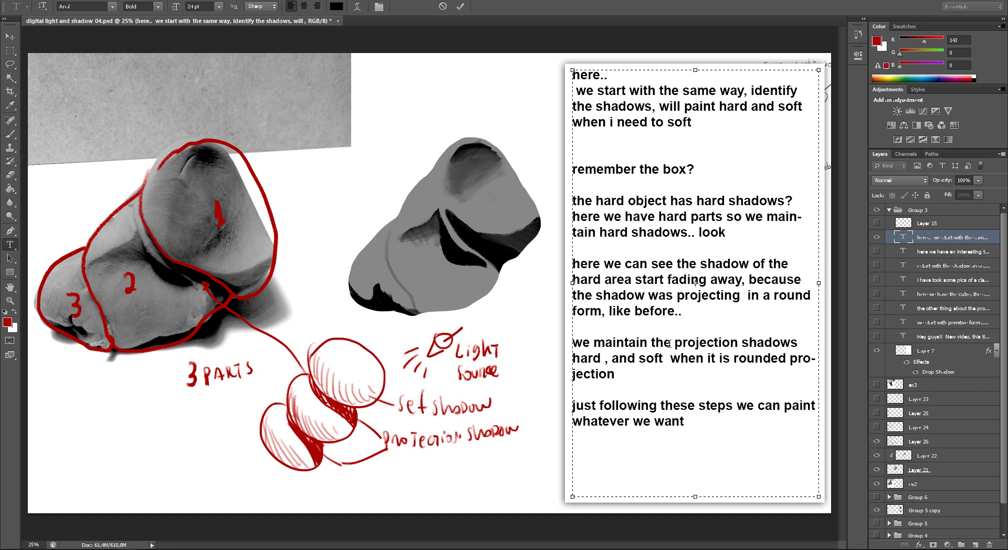
type("w")
type("e just need")
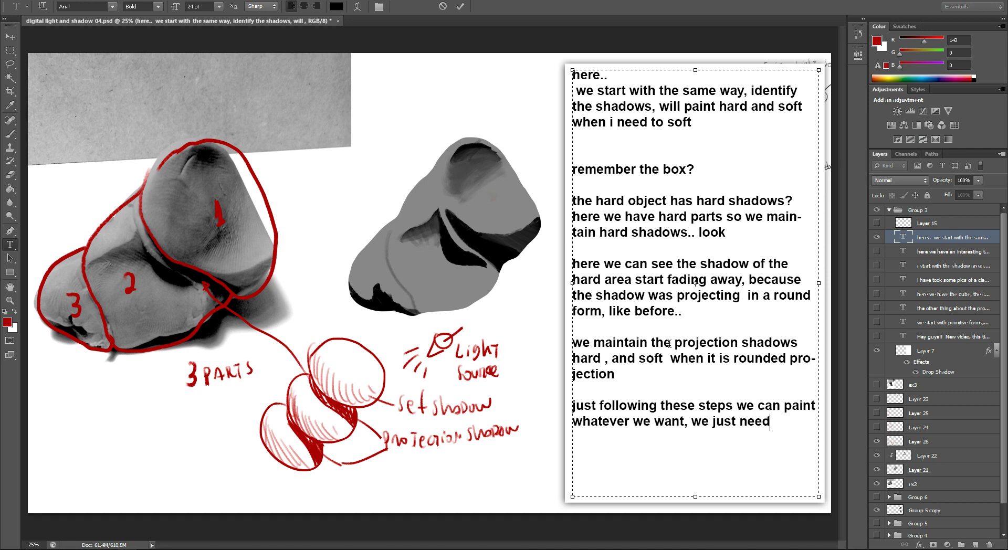
type("whats")
type("th")
type("for")
type("m")
type("of the ")
type("bject")
type("and")
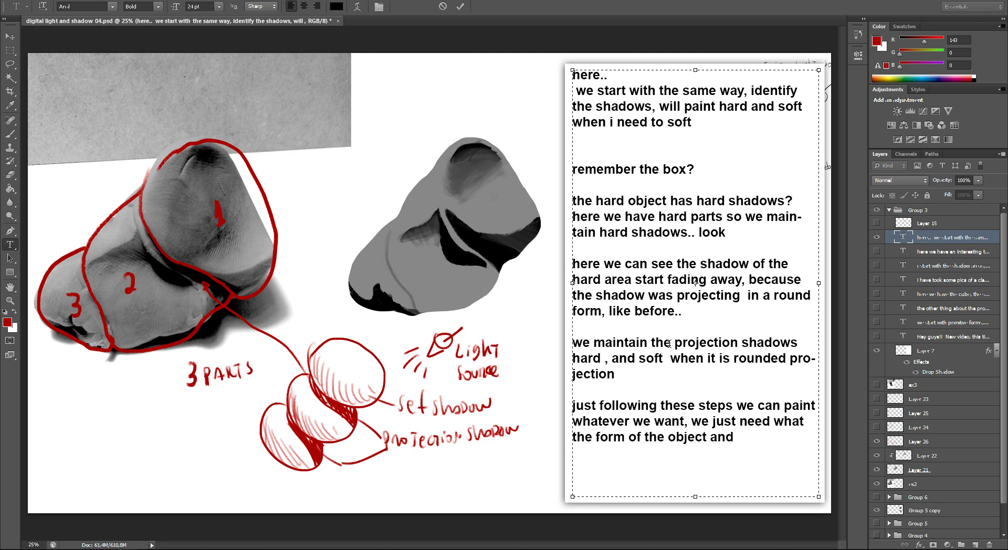
type("make")
key("BackSpace")
key("BackSpace")
key("BackSpace")
type("he object and make the shadows right, ")
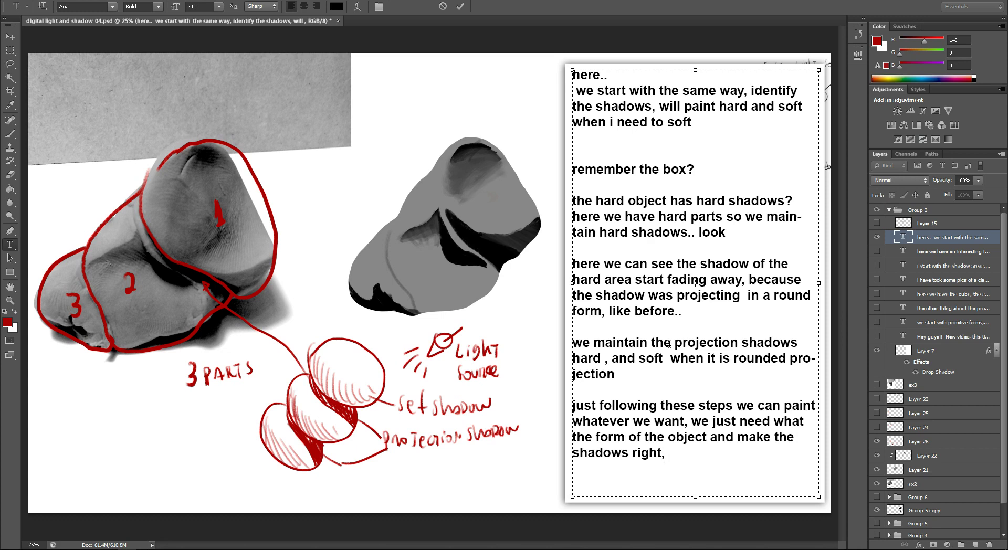
type("will finsh")
key("BackSpace")
key("BackSpace")
type("sh ")
type("put it on")
type(" a scene, ")
type("in this case")
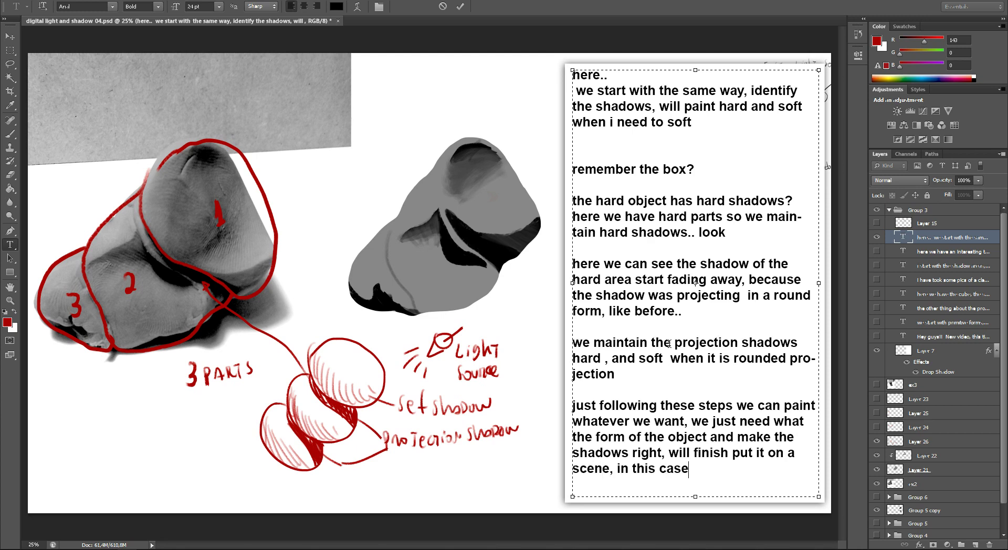
type(" with his projection shadow ")
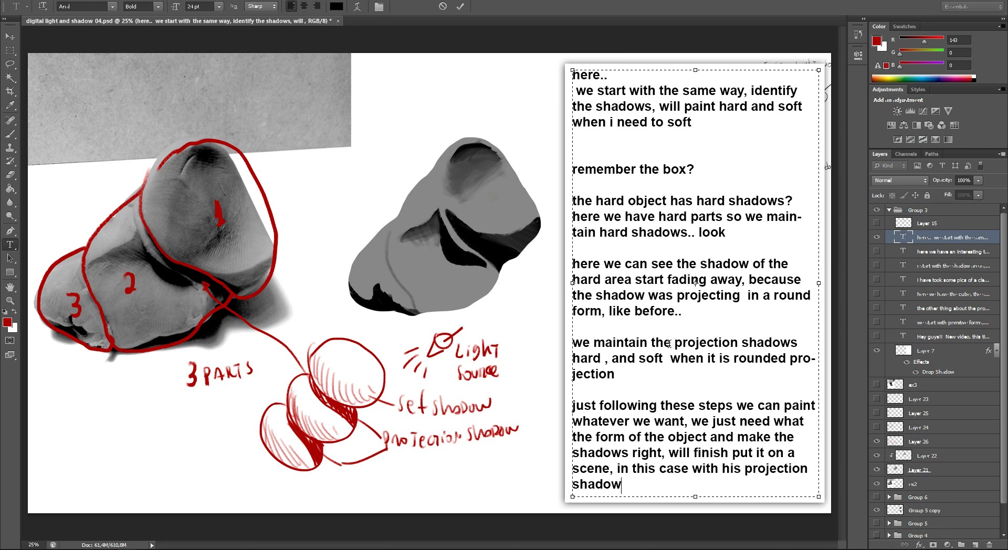
type("on the table..")
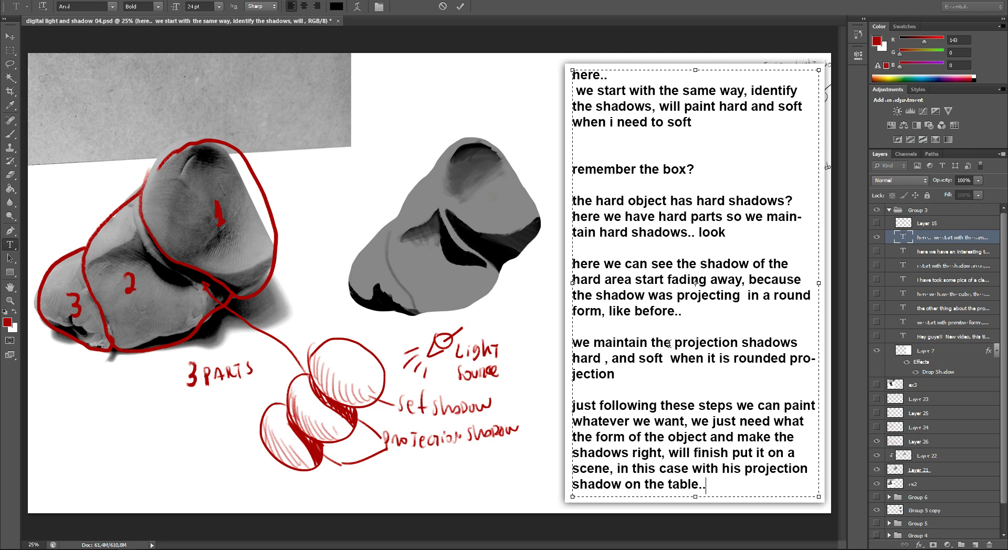
key("ctrl+Return")
- Add a new layer above ex2 and set a black 61 px brush
key("b")
left_click(934, 443)
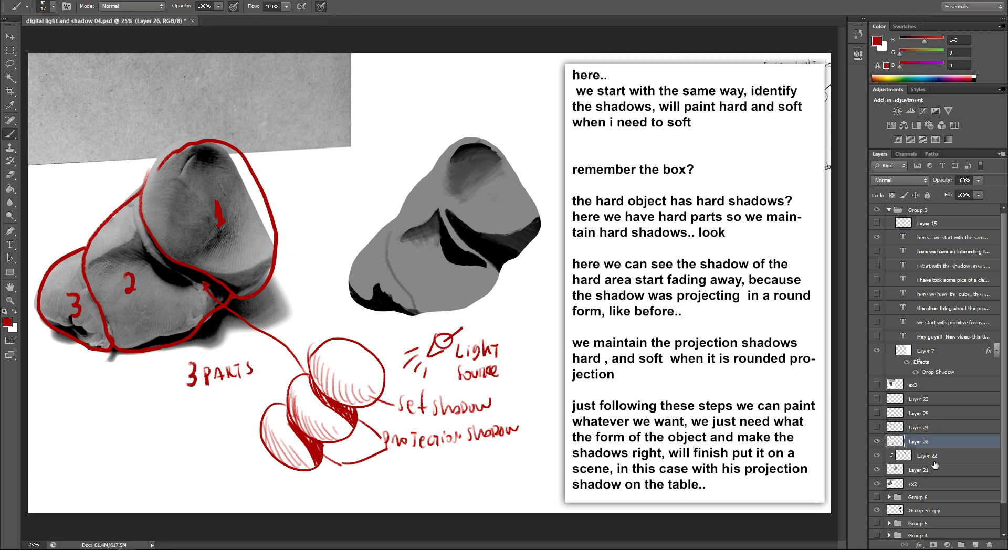
left_click(945, 483)
left_click(975, 545)
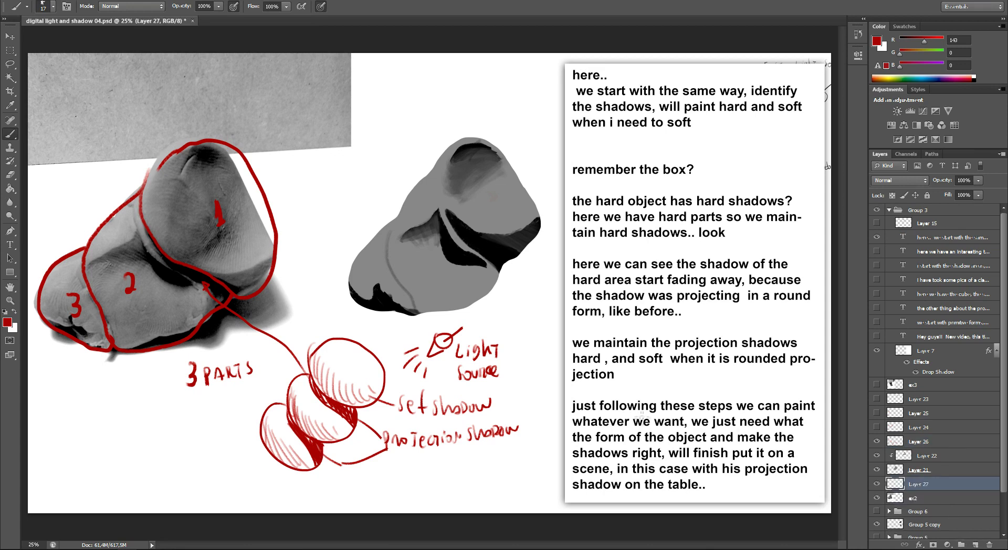
left_click(405, 300, "alt")
right_click(425, 284)
mouse_move(443, 314)
left_mouse_down()
mouse_move(461, 314)
mouse_move(363, 313)
mouse_move(480, 315)
mouse_move(549, 275)
mouse_move(535, 257)
mouse_move(512, 262)
mouse_move(520, 282)
mouse_move(533, 278)
mouse_move(504, 296)
mouse_move(544, 292)
mouse_move(529, 273)
mouse_move(462, 312)
mouse_move(361, 307)
mouse_move(388, 317)
left_mouse_up()
key("Return")
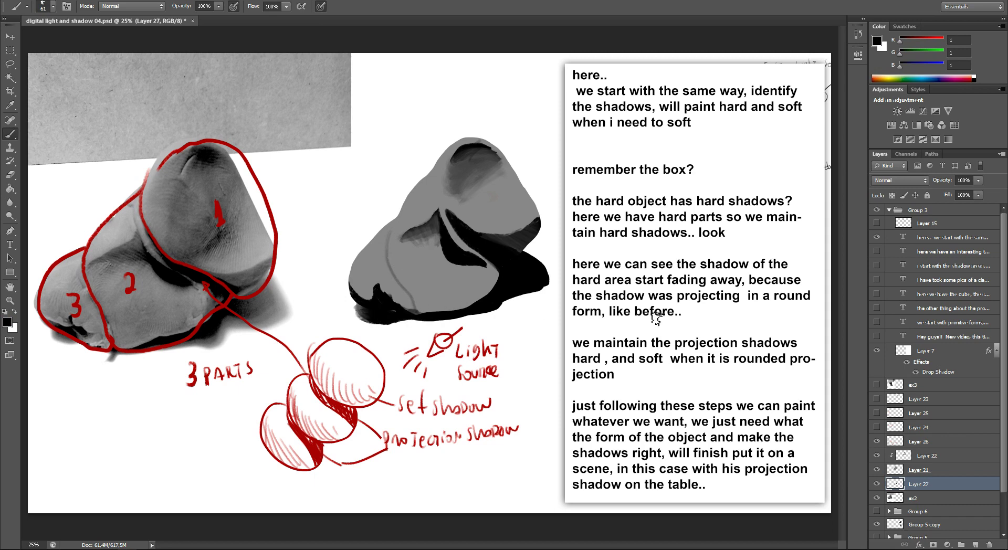
- Merge Layers 21 and 22, raise their Hue/Saturation lightness, and sample the shadow grey
left_click(924, 469)
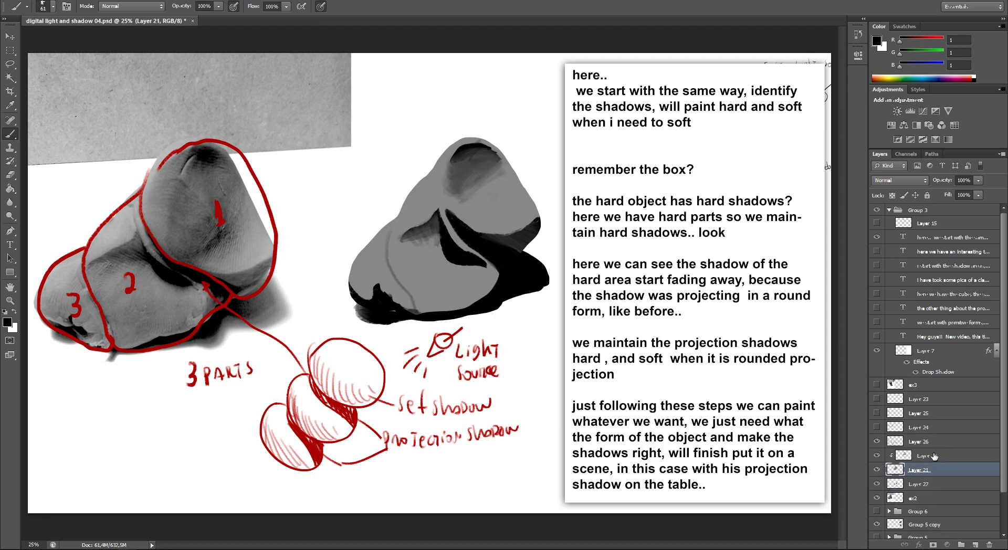
left_click(934, 456, "shift")
key("ctrl+e")
key("ctrl+u")
left_click_drag(680, 168, 687, 169)
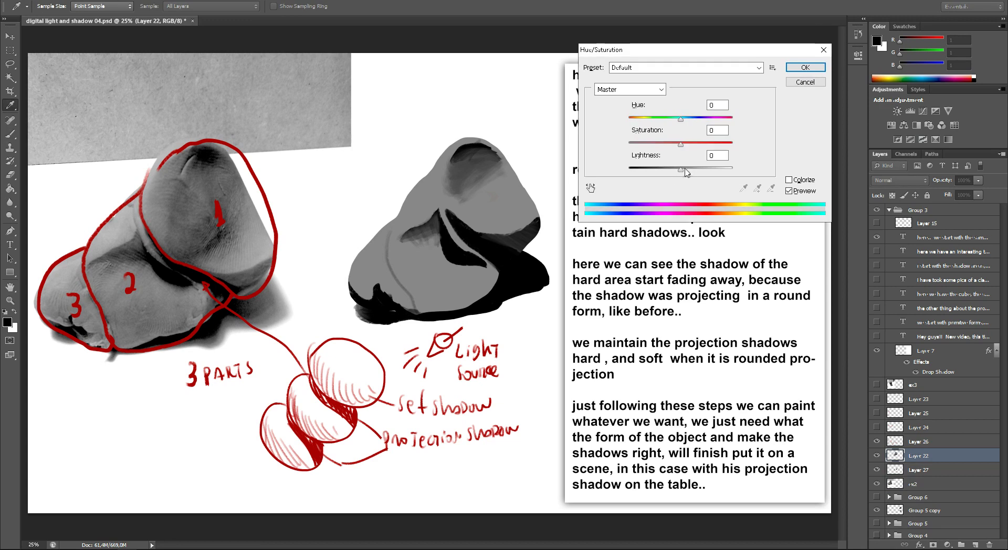
left_click(805, 67)
left_click(387, 303, "alt")
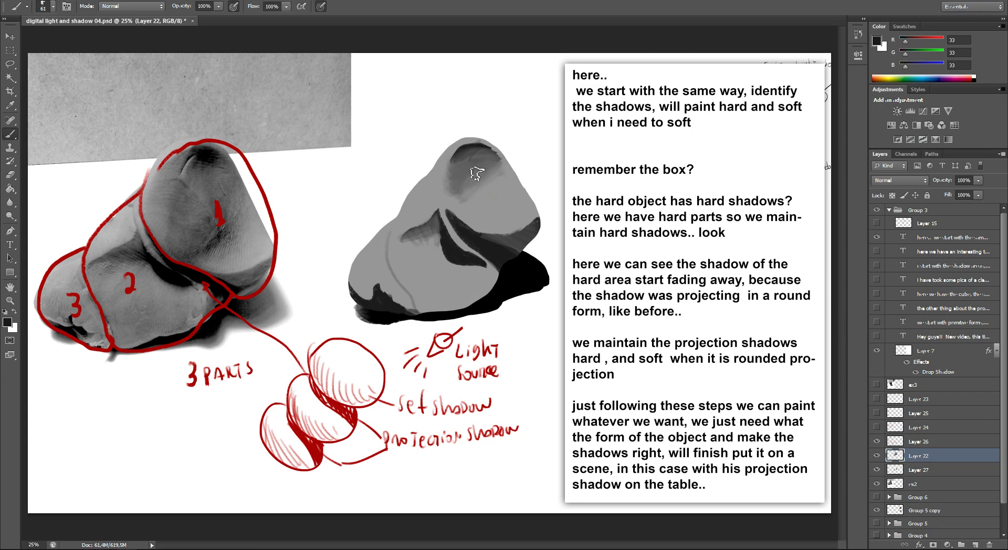
key("ctrl+minus")
key("ctrl+plus")
- Duplicate the note text layer with Ctrl+J and select the copy's text for editing
left_click(895, 240)
double_click(903, 238)
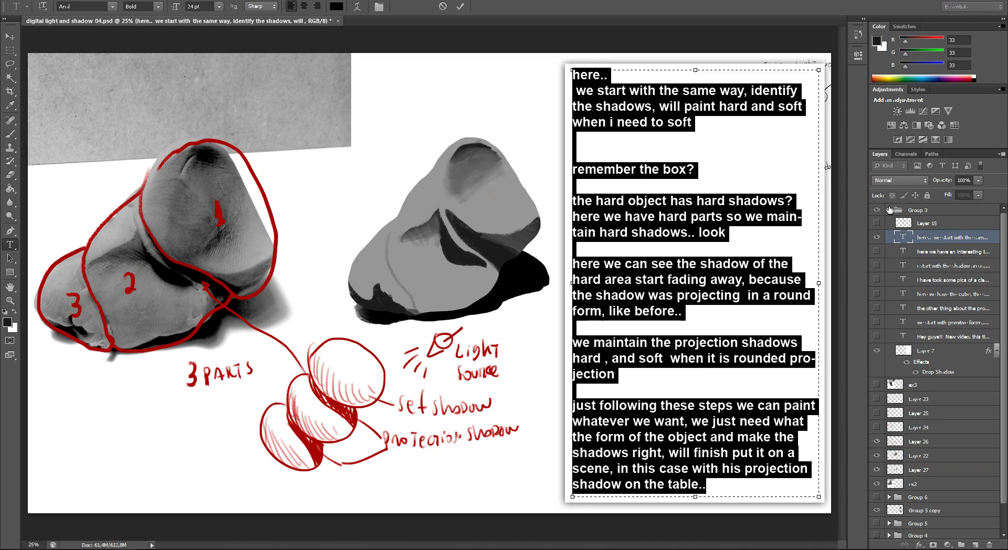
key("Escape")
key("b")
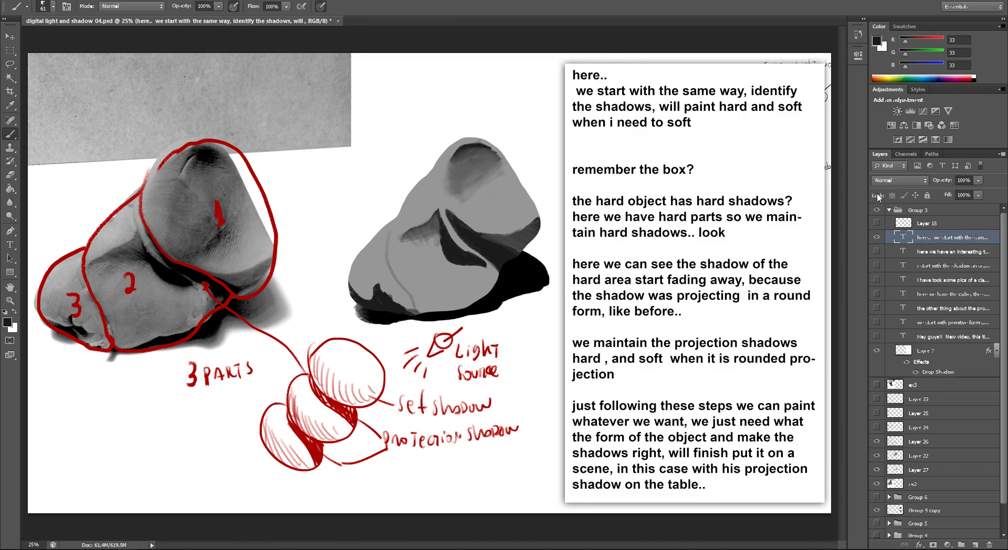
key("ctrl+j")
double_click(903, 238)
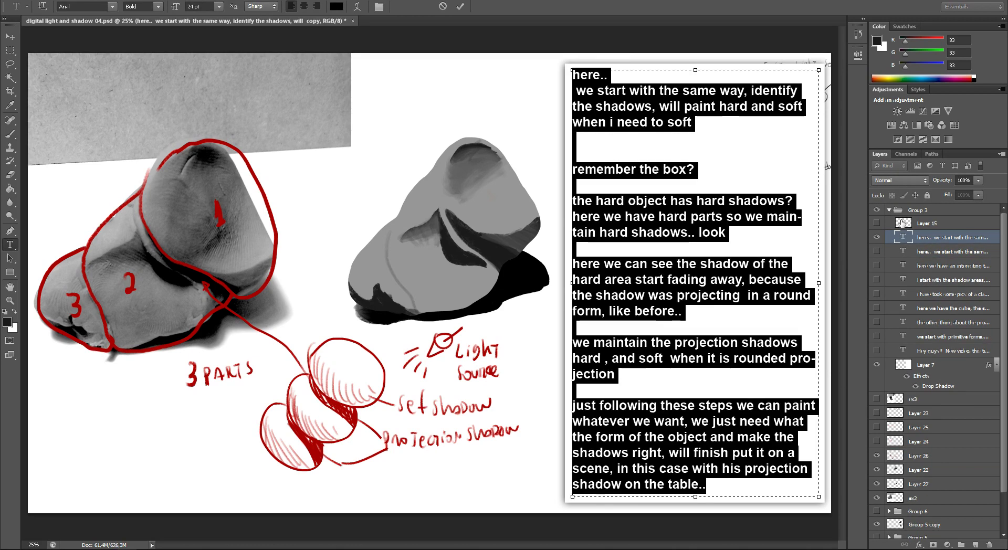
- Type 'not worry about differences here from the reference…' through 'aspects of the shadow'
type("not worry abou")
key("BackSpace")
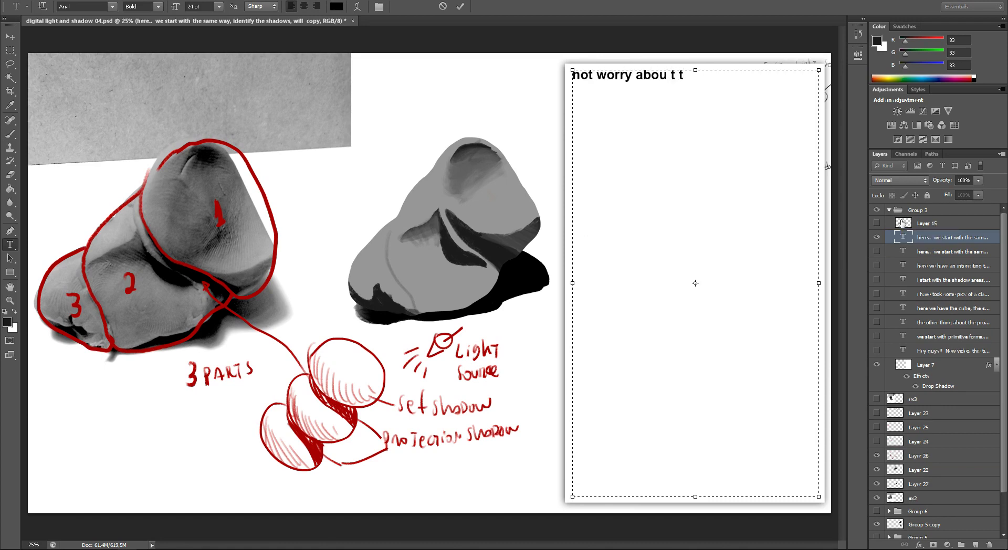
type("differences here from the ref")
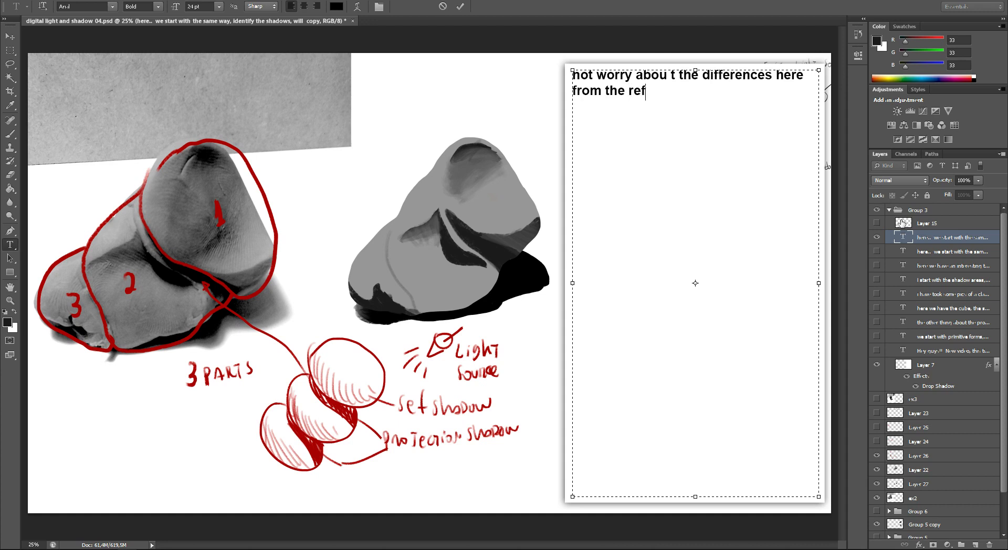
type("erence")
type(", we ust ")
type("need")
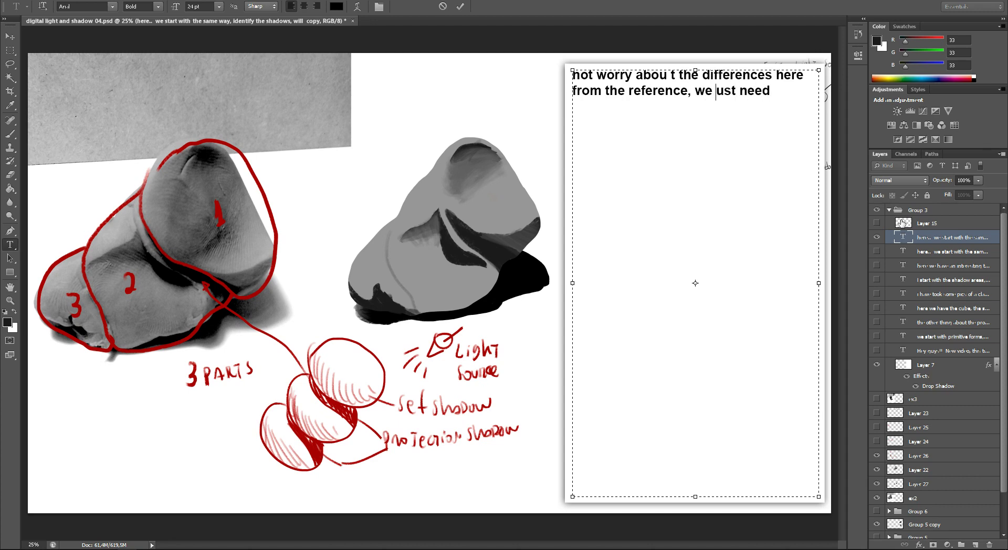
type("j")
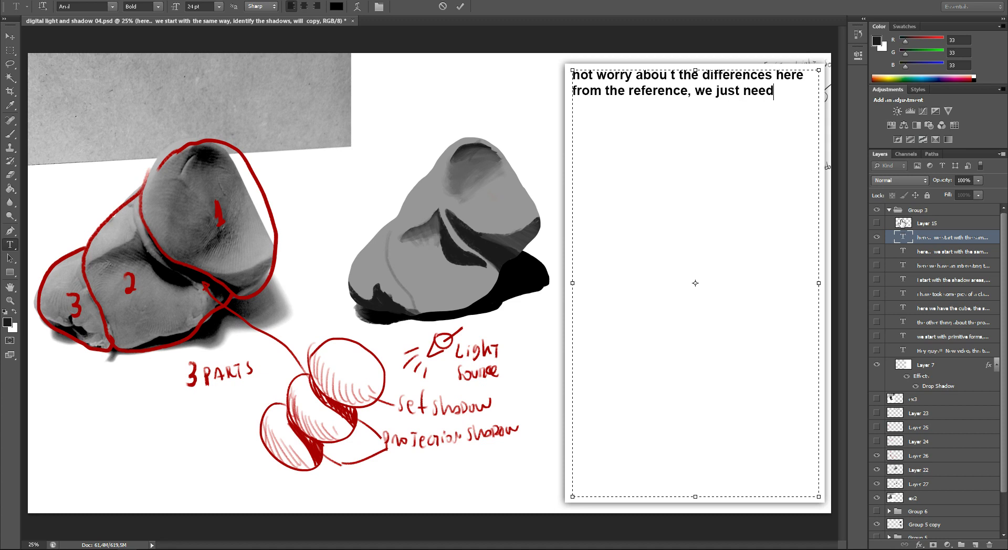
type(" understand")
type("how")
type("t works,")
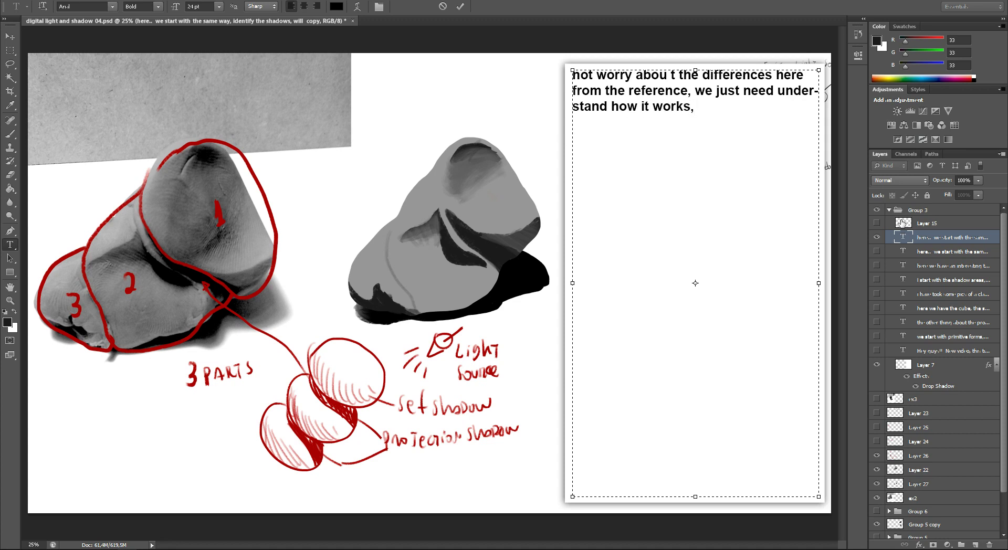
type("in")
type(" a simple way,")
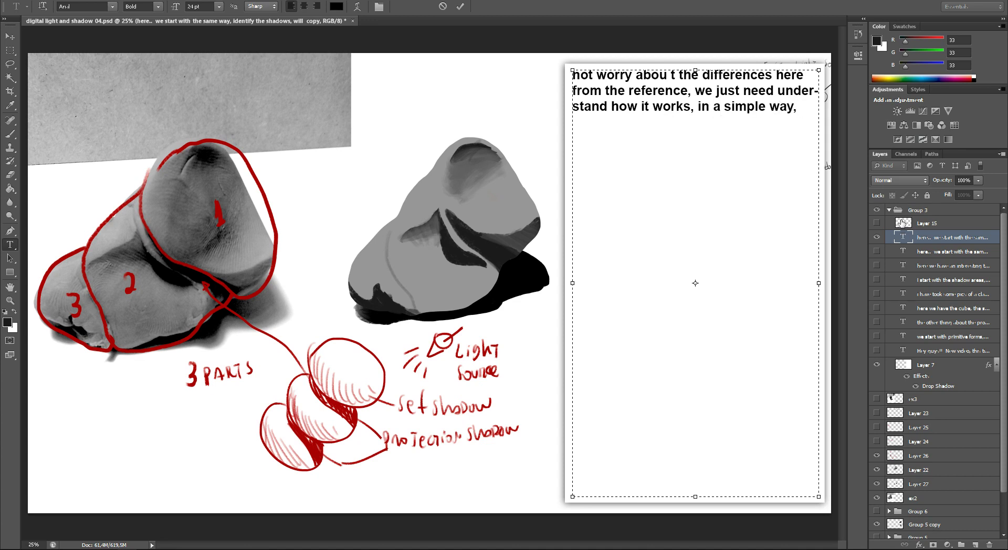
type("the other s")
key("BackSpace")
type("a")
key("BackSpace")
type("spects of the shadoiw")
key("BackSpace")
key("BackSpace")
type("w ")
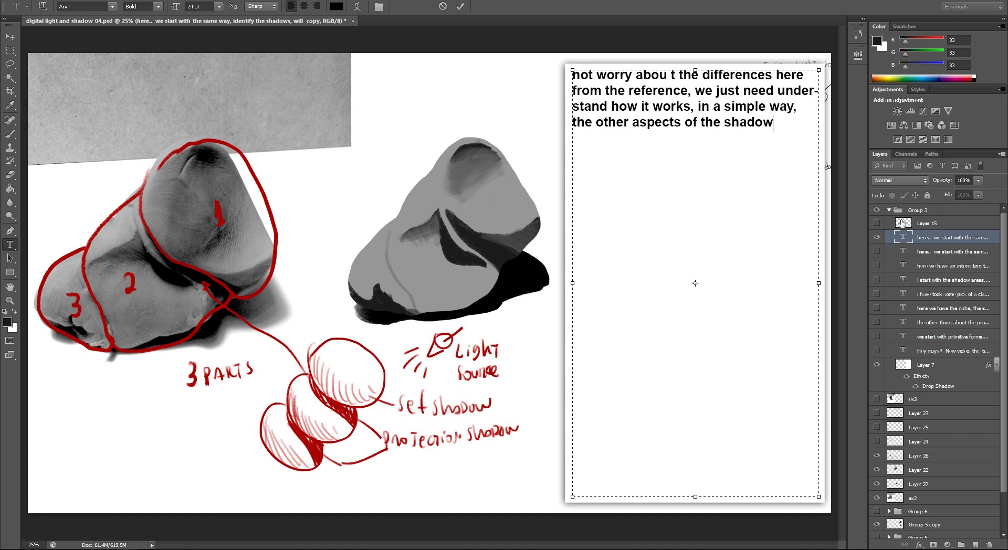
type("i will t")
type("alk a")
type("ou")
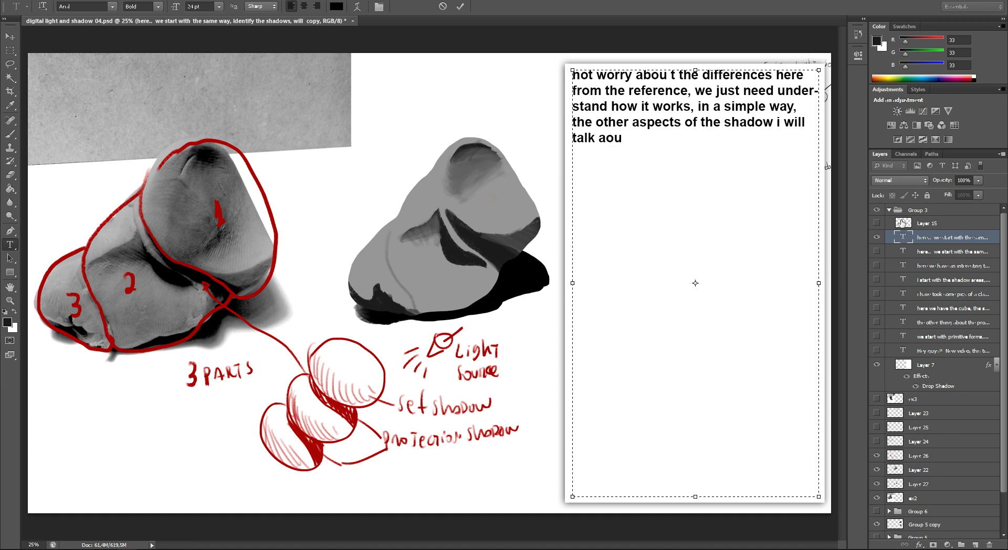
- Finish with 'as simple as possible', add 'will make another example', and commit
key("BackSpace")
key("BackSpace")
key("BackSpace")
type("out in next videos, n")
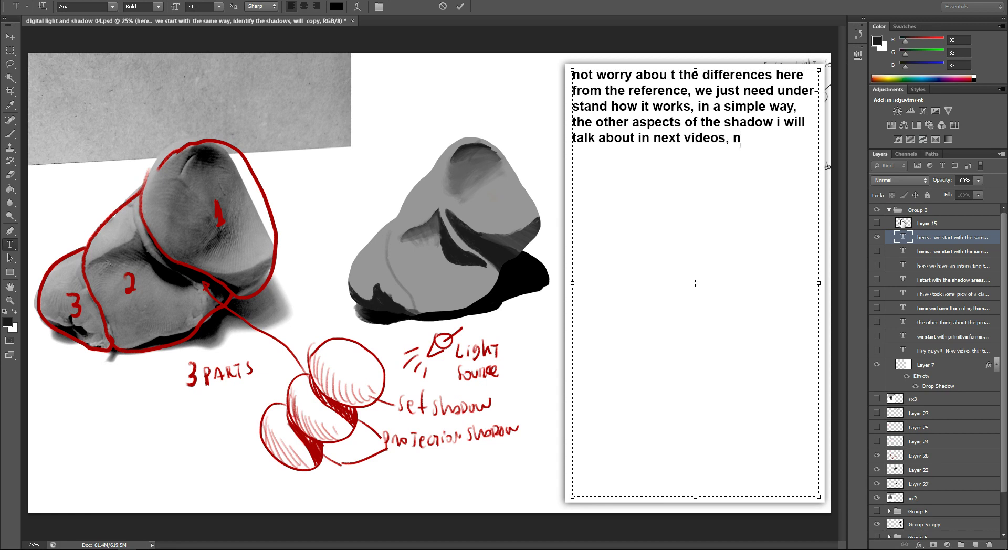
type("ot worry")
type(" just")
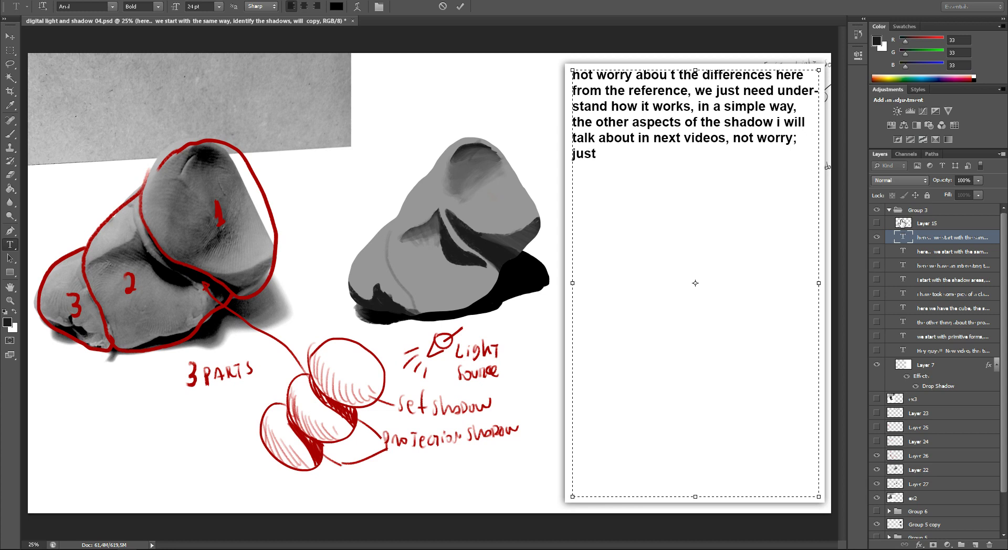
type("make")
key("BackSpace")
type("s simple as possible")
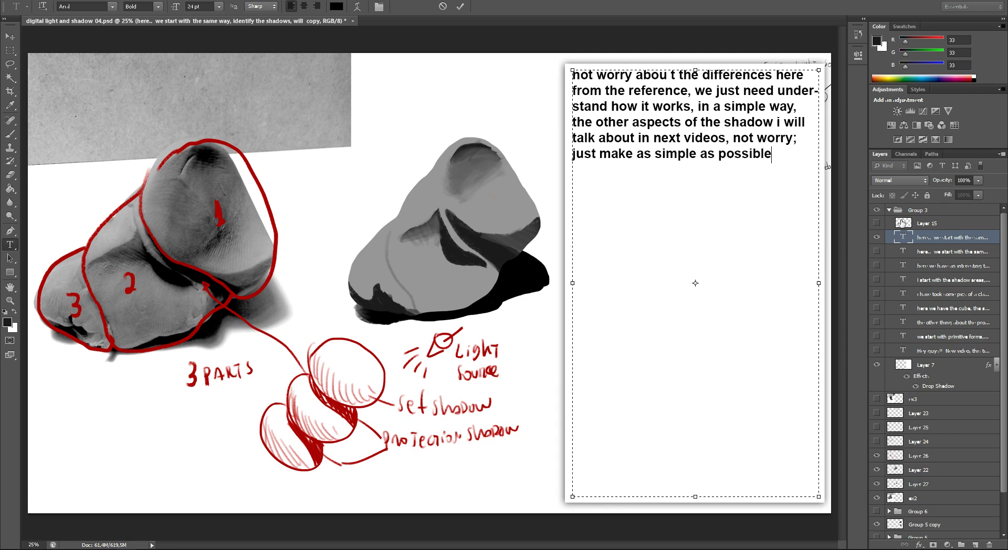
key("Return")
type("will make another example")
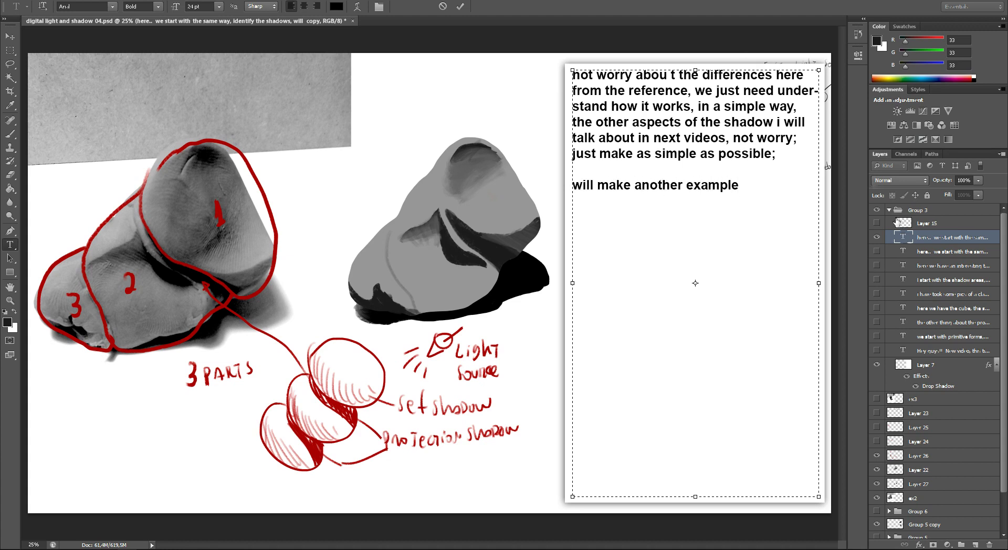
key("ctrl+Return")
key("b")
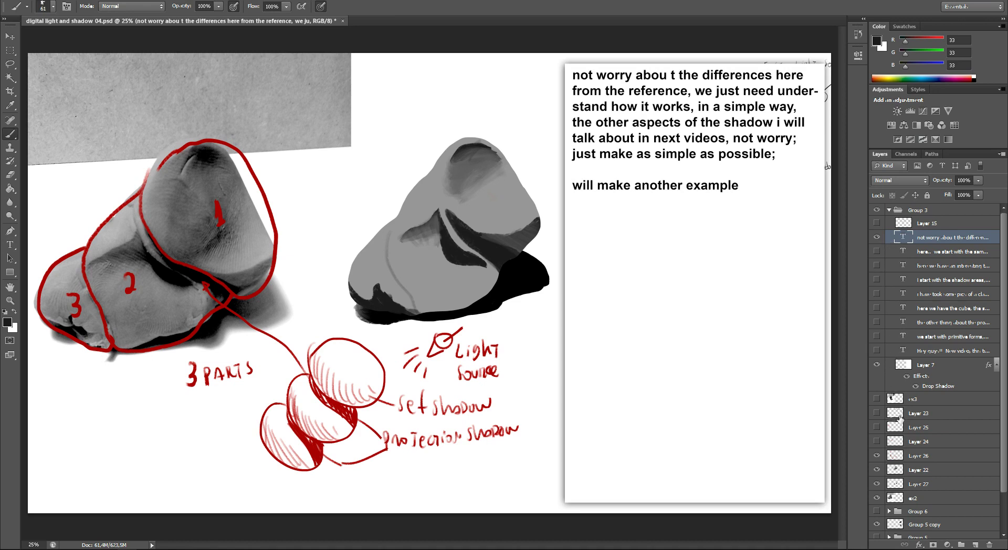
- Group Layer 26 through ex2 into Group 7 and hide it
left_click(904, 369)
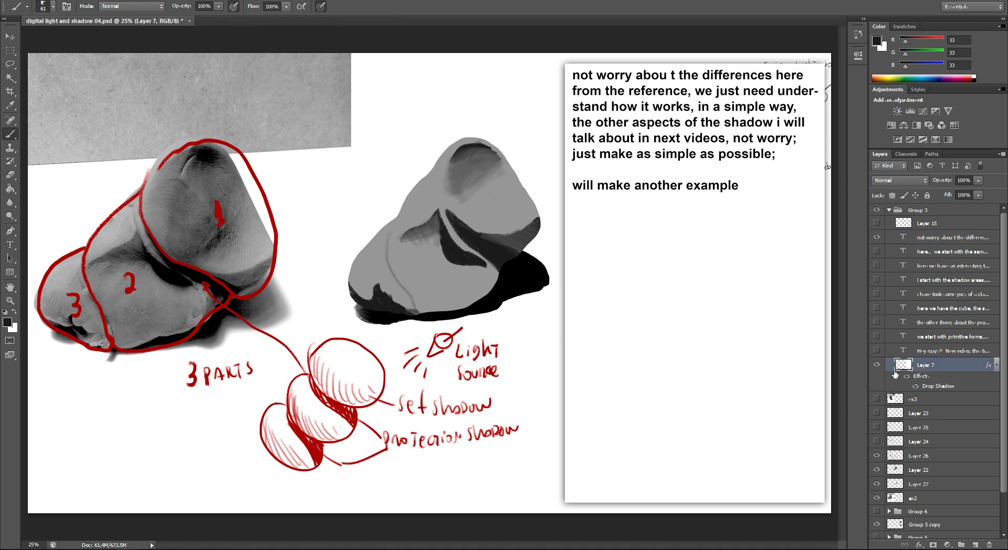
left_click(932, 402)
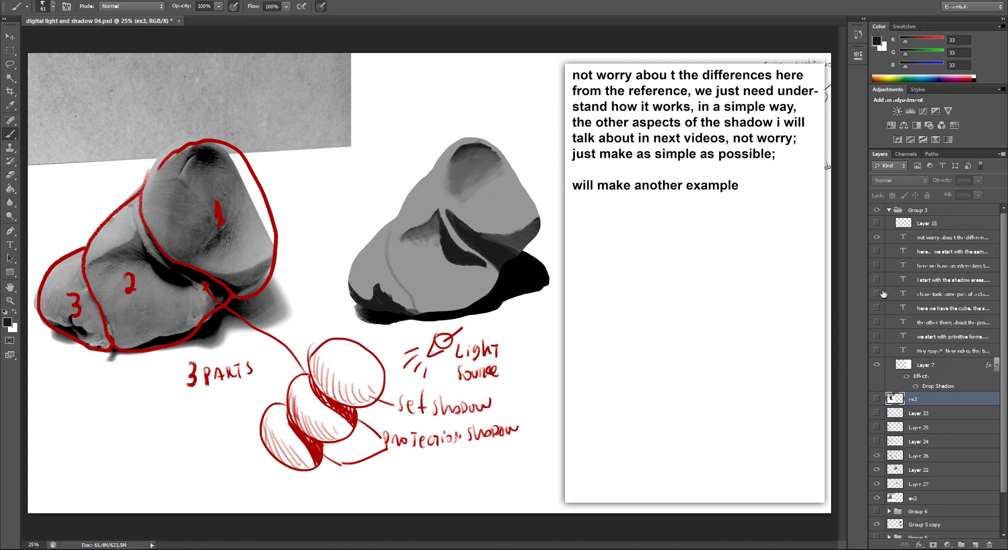
left_click(889, 210)
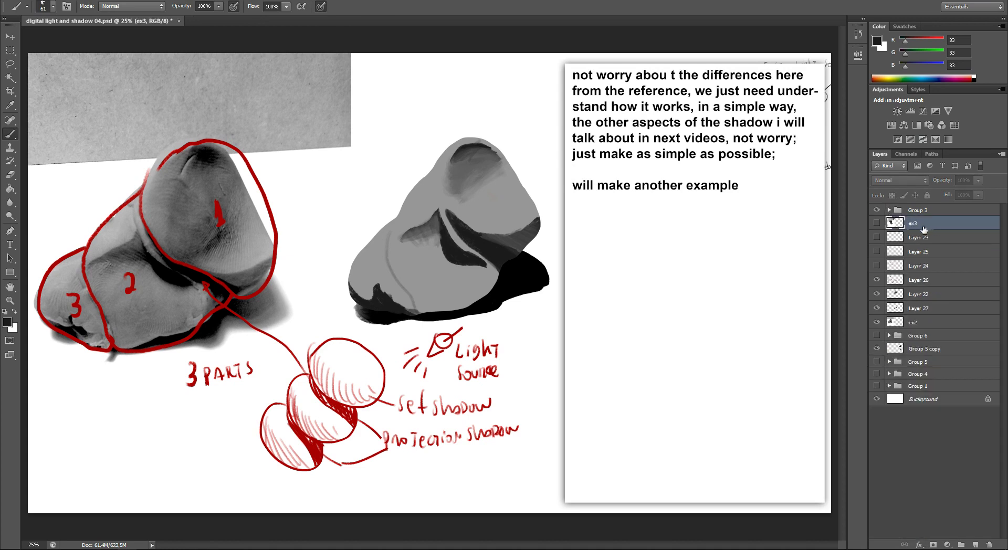
left_click(907, 284)
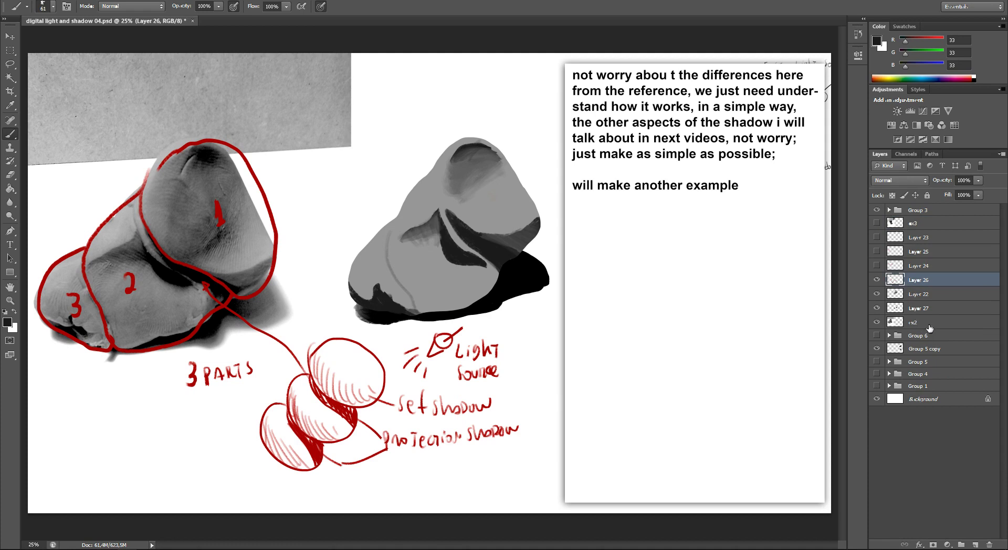
left_click(927, 324, "shift")
key("ctrl+g")
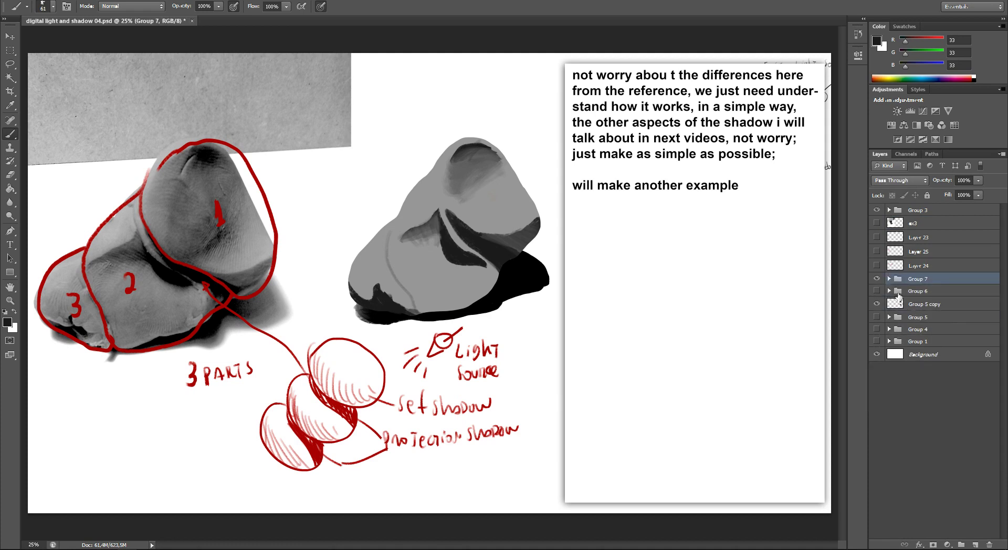
left_click(876, 279)
left_click(876, 265)
left_click(876, 279)
- Move Layers 24, 25 and 23 into Group 7 and collapse it
left_click(889, 279)
mouse_move(916, 265)
left_mouse_down()
mouse_move(929, 283)
mouse_move(938, 271)
left_mouse_up()
left_click(876, 251)
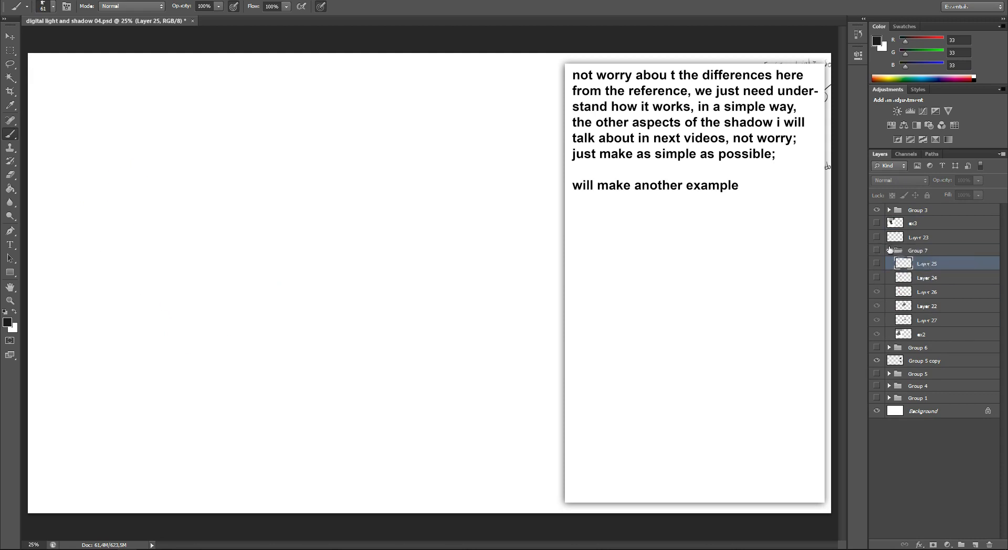
left_click(876, 237)
left_click_drag(919, 237, 937, 257)
left_click(897, 236)
left_click(888, 236)
- Show the ex3 clay photo, shift it left, and add a new layer above Group 5 copy
left_click(876, 223)
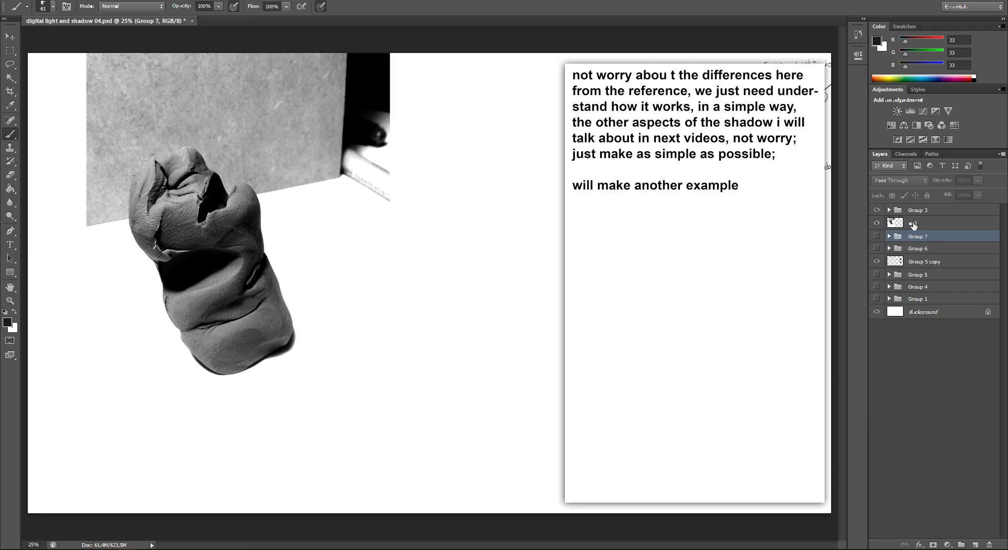
left_click(916, 223)
key("v")
mouse_move(290, 157)
left_mouse_down()
mouse_move(211, 199)
mouse_move(241, 155)
left_mouse_up()
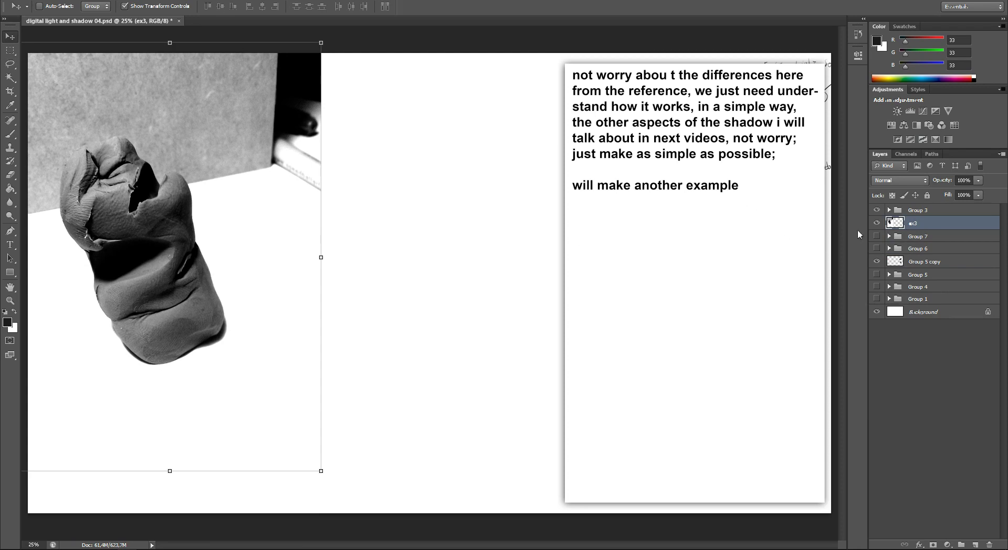
left_click(936, 263)
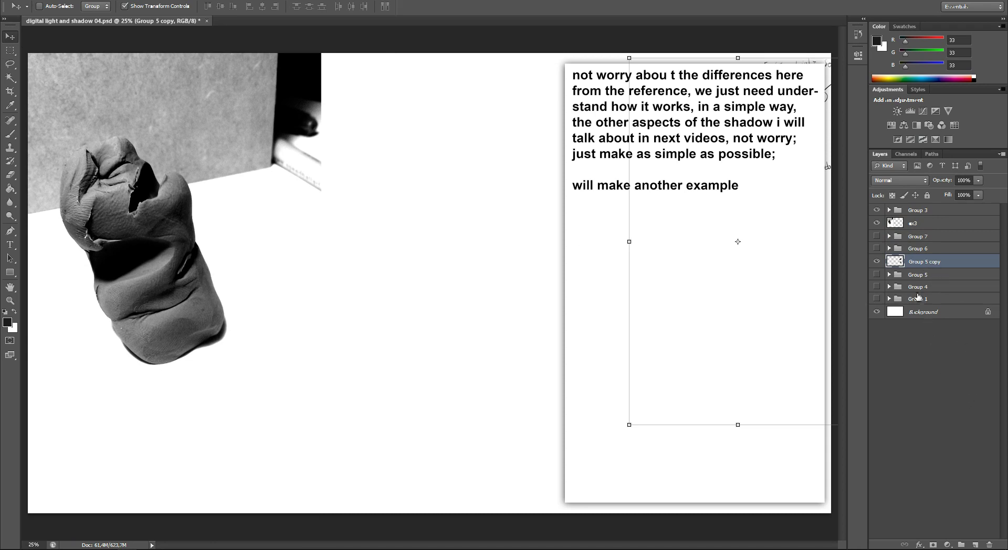
left_click(974, 545)
- Lasso a figure-shaped selection beside the photo
key("d")
key("b")
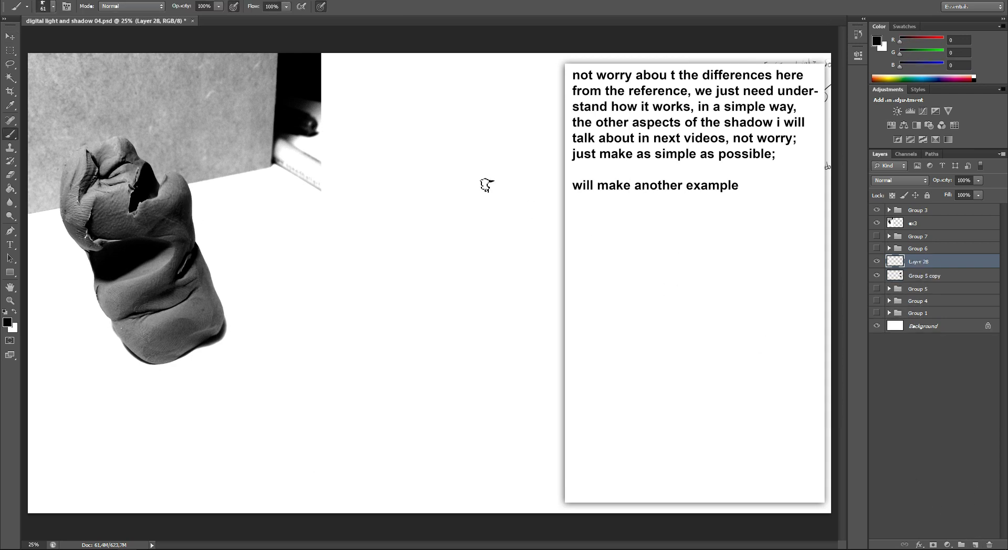
right_click(505, 193)
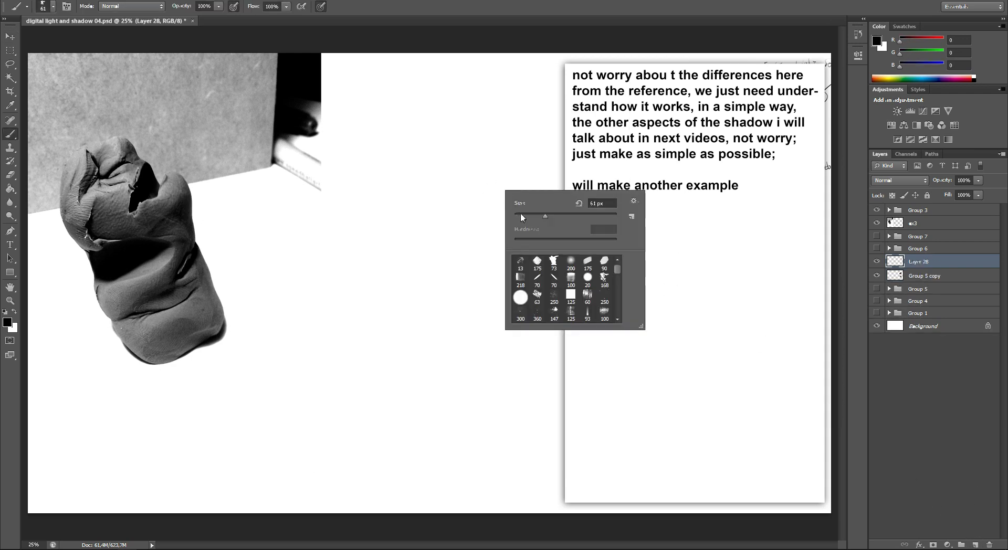
left_click(10, 63)
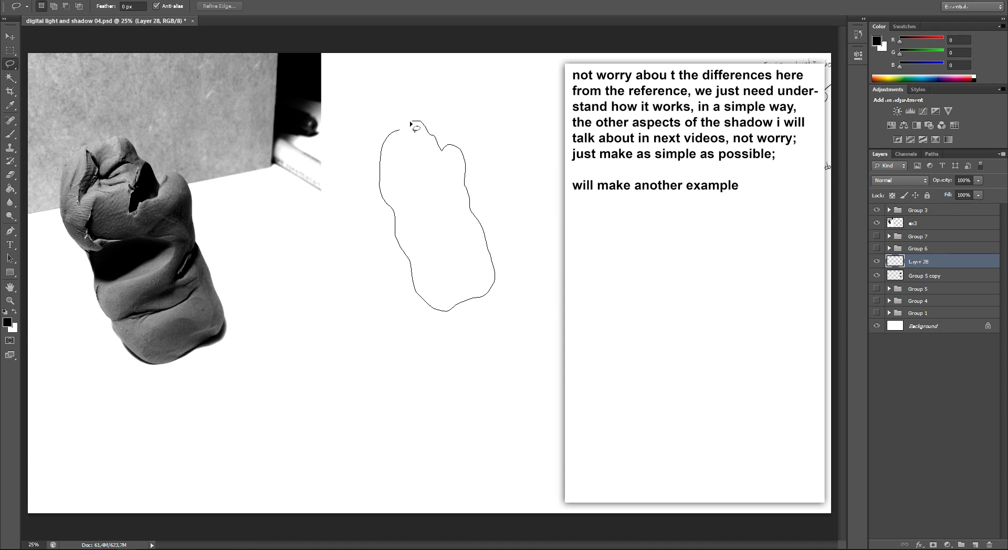
left_click_drag(404, 129, 407, 126)
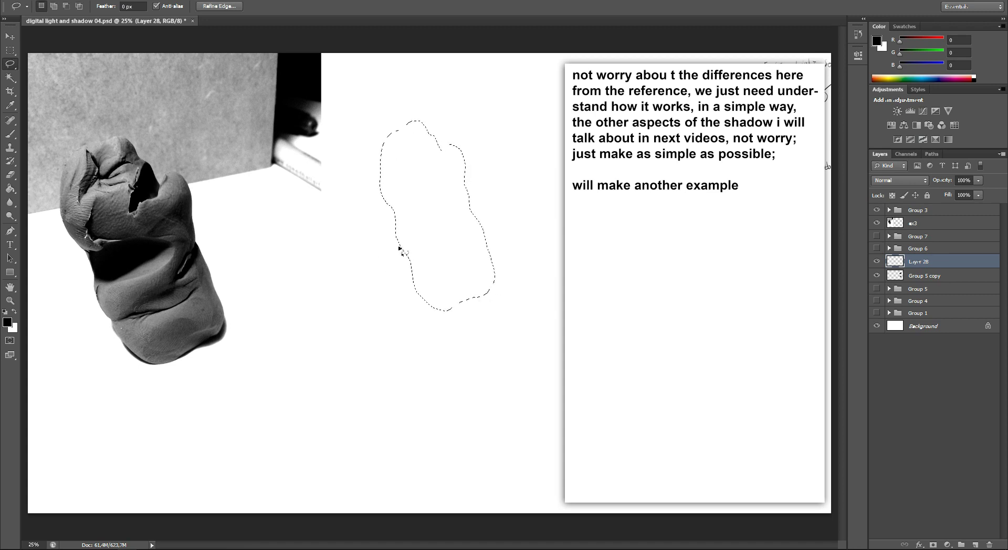
- Fill the selection with mid grey 111 using the Paint Bucket
key("g")
left_click(7, 321)
left_click_drag(368, 174, 343, 207)
left_click(578, 126)
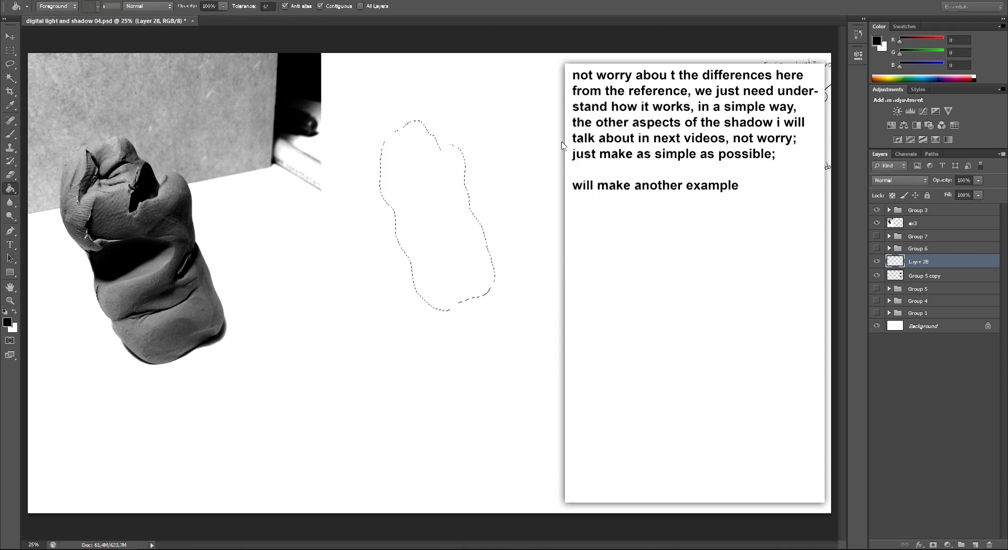
left_click(434, 232)
- Scale the grey silhouette to about 128% and nudge it up slightly
key("ctrl+t")
left_click_drag(476, 218, 457, 266)
mouse_move(476, 169)
left_mouse_down()
mouse_move(489, 165)
mouse_move(491, 174)
left_mouse_up()
left_click_drag(462, 209, 456, 193)
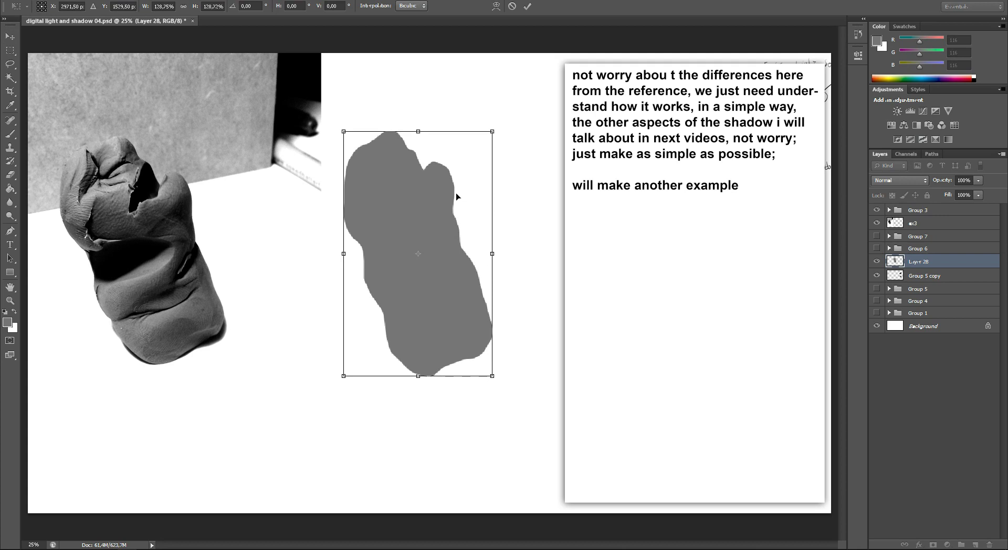
key("Return")
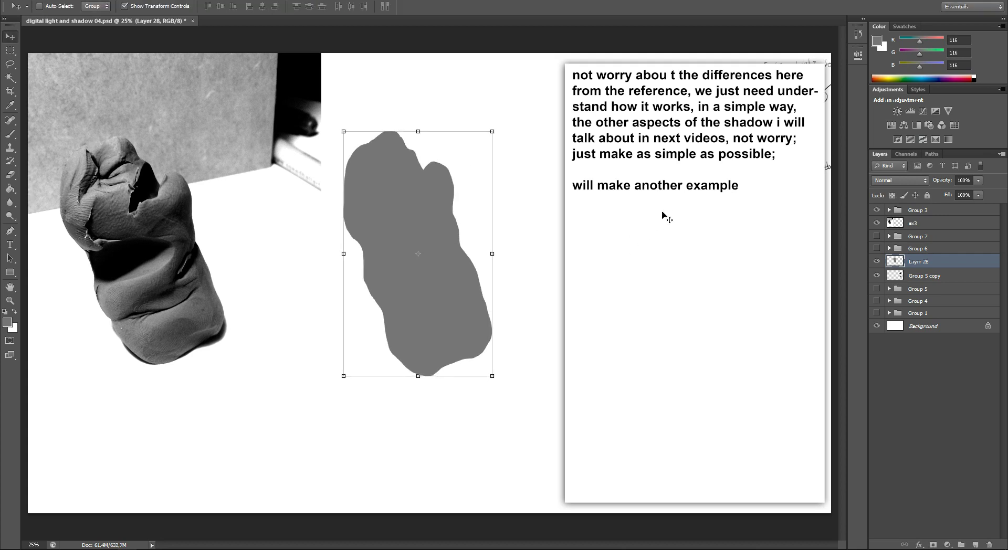
left_click(947, 277)
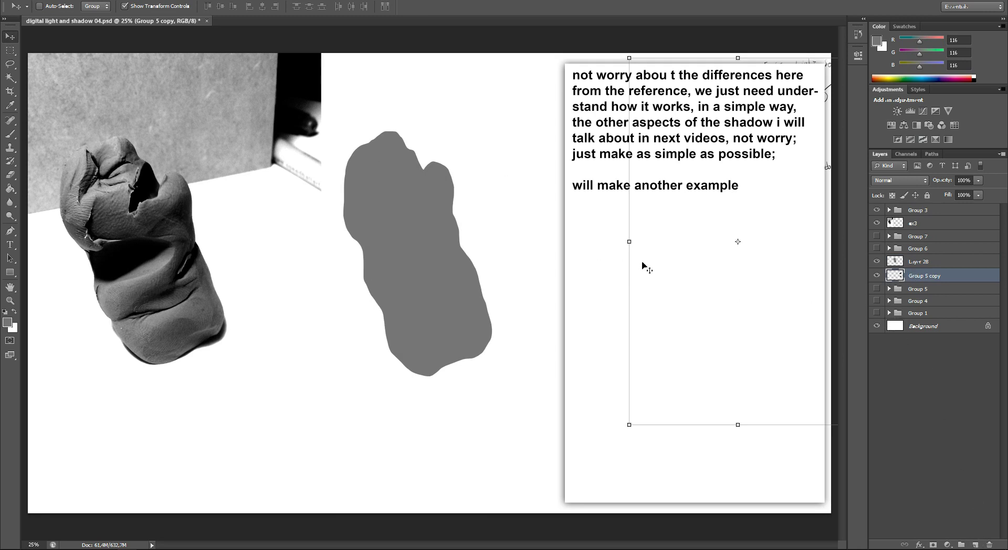
- Hide the Group 3 text panel and add Layer 29 above silhouette Layer 28
left_click(876, 210)
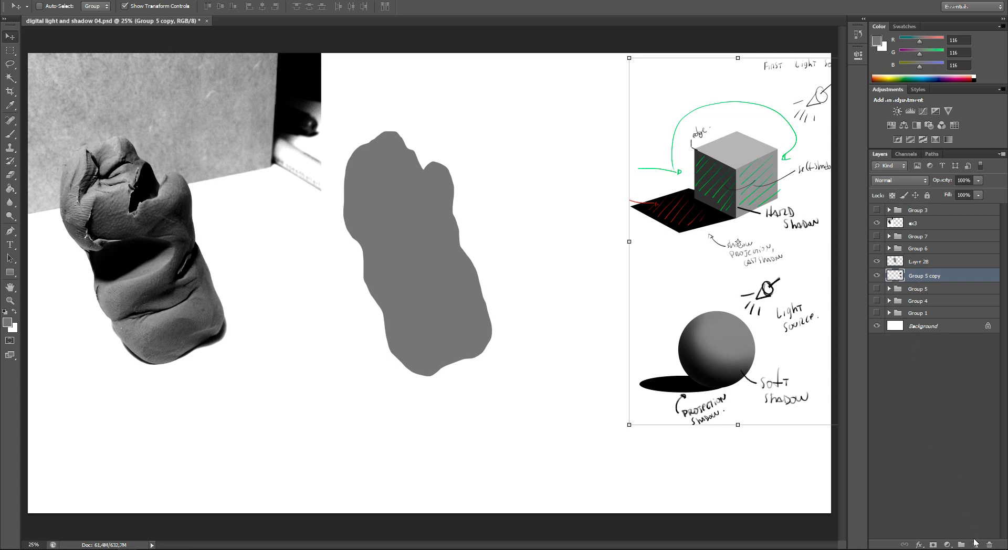
left_click(932, 262)
left_click(976, 545)
right_click(957, 263)
- Clip Layer 29 to the silhouette and set a black 62 px brush
left_click(929, 316)
key("d")
key("b")
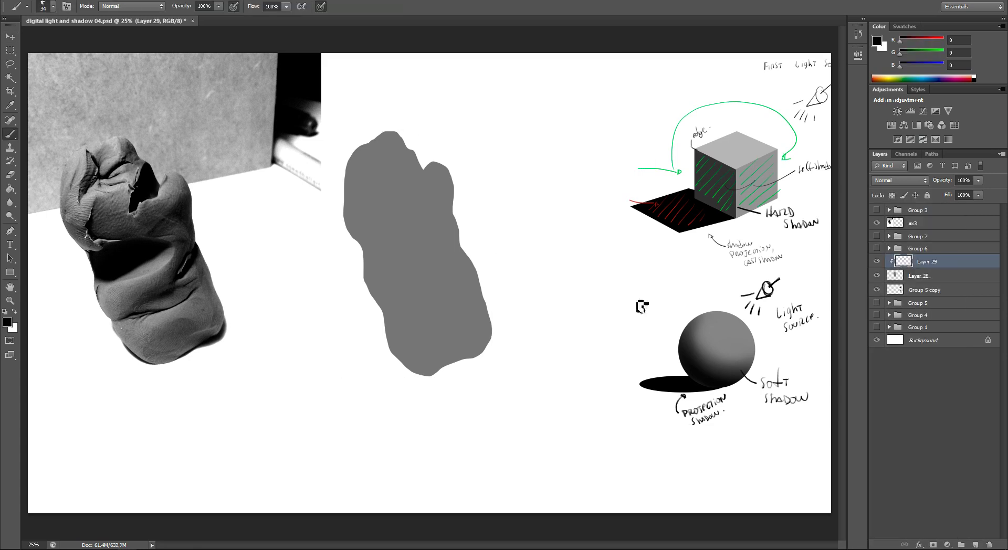
right_click(394, 198)
left_click_drag(418, 223, 431, 224)
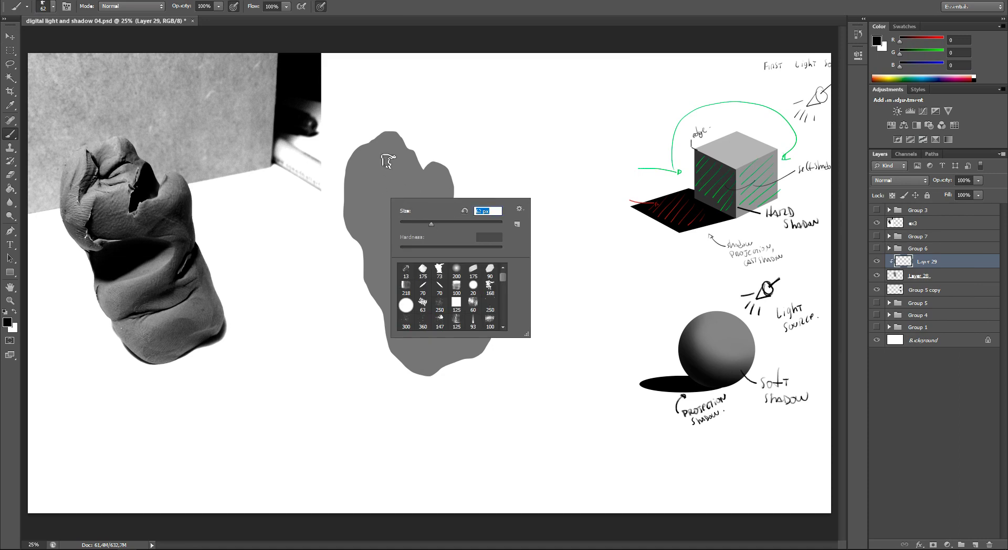
key("Return")
- Paint black shadow at the figure's top and notch with a 24 px brush
left_click_drag(395, 138, 402, 142)
right_click(402, 143)
key("Return")
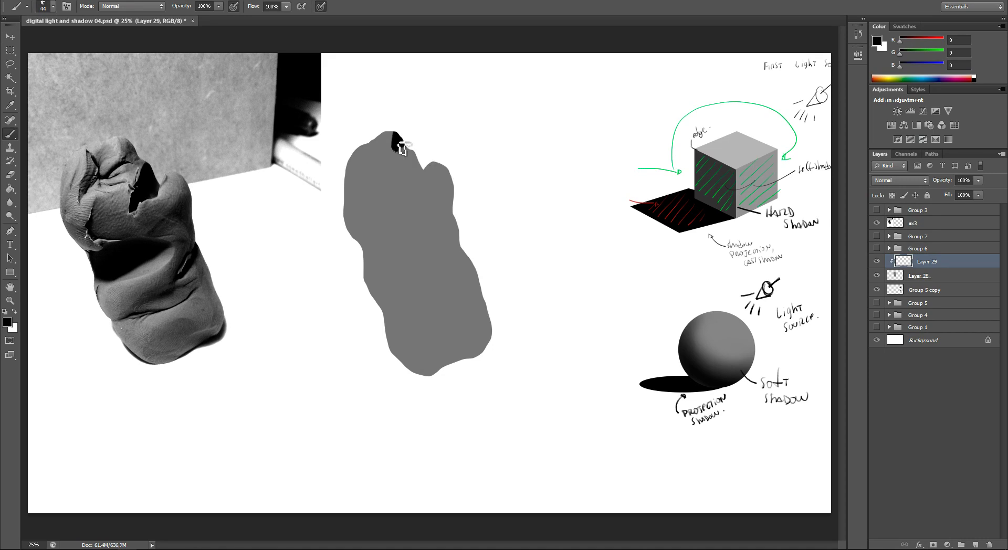
right_click(398, 150)
left_click(417, 167)
key("Return")
mouse_move(400, 141)
left_mouse_down()
mouse_move(384, 166)
mouse_move(412, 153)
mouse_move(368, 170)
mouse_move(360, 202)
mouse_move(383, 169)
mouse_move(376, 162)
mouse_move(365, 189)
left_mouse_up()
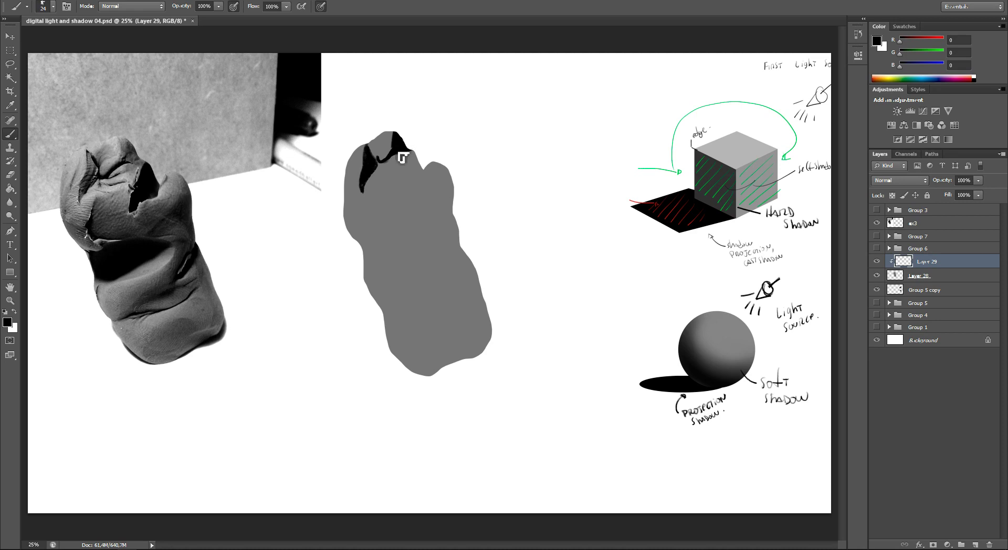
mouse_move(419, 157)
left_mouse_down()
mouse_move(403, 175)
mouse_move(429, 175)
mouse_move(414, 180)
mouse_move(411, 197)
left_mouse_up()
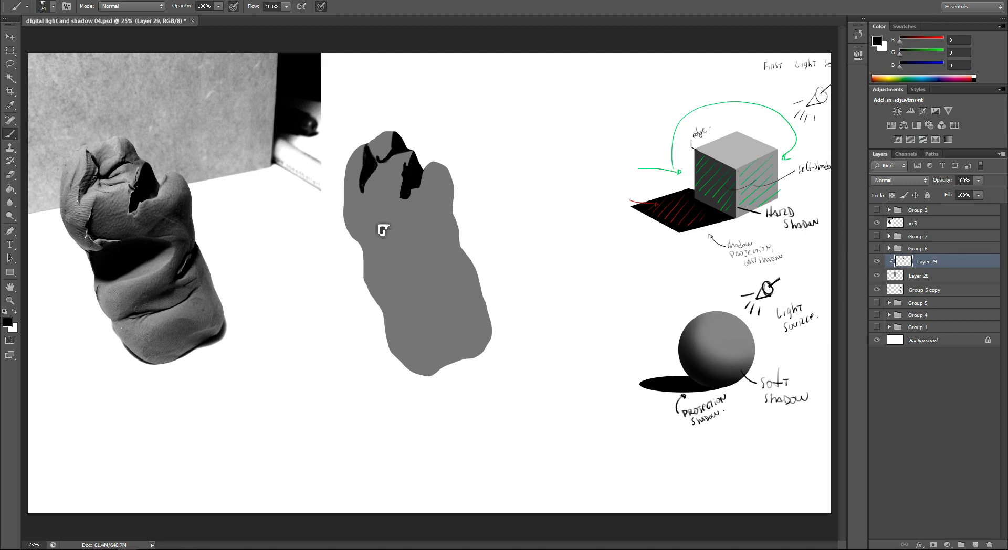
- Paint curved black shadow lines across the figure's upper and lower-left areas
left_click_drag(371, 201, 394, 235)
mouse_move(346, 199)
left_mouse_down()
mouse_move(363, 231)
mouse_move(353, 210)
mouse_move(377, 229)
mouse_move(377, 216)
mouse_move(399, 223)
mouse_move(454, 191)
mouse_move(431, 196)
left_mouse_up()
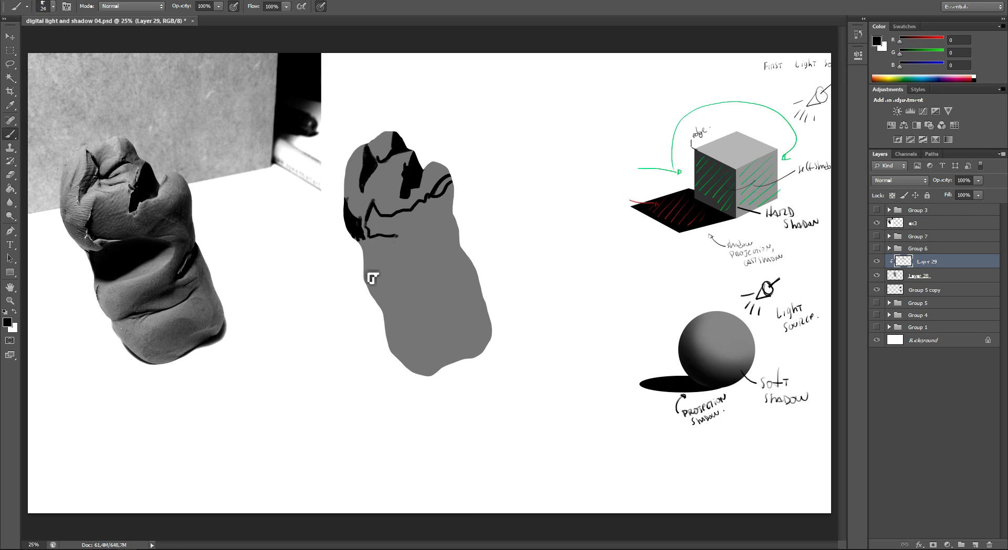
mouse_move(369, 247)
left_mouse_down()
mouse_move(388, 243)
mouse_move(360, 236)
mouse_move(363, 246)
left_mouse_up()
mouse_move(368, 288)
left_mouse_down()
mouse_move(429, 247)
mouse_move(391, 237)
mouse_move(362, 247)
mouse_move(367, 278)
mouse_move(388, 284)
mouse_move(412, 259)
mouse_move(387, 263)
mouse_move(393, 240)
mouse_move(415, 252)
mouse_move(404, 267)
left_mouse_up()
right_click(404, 231)
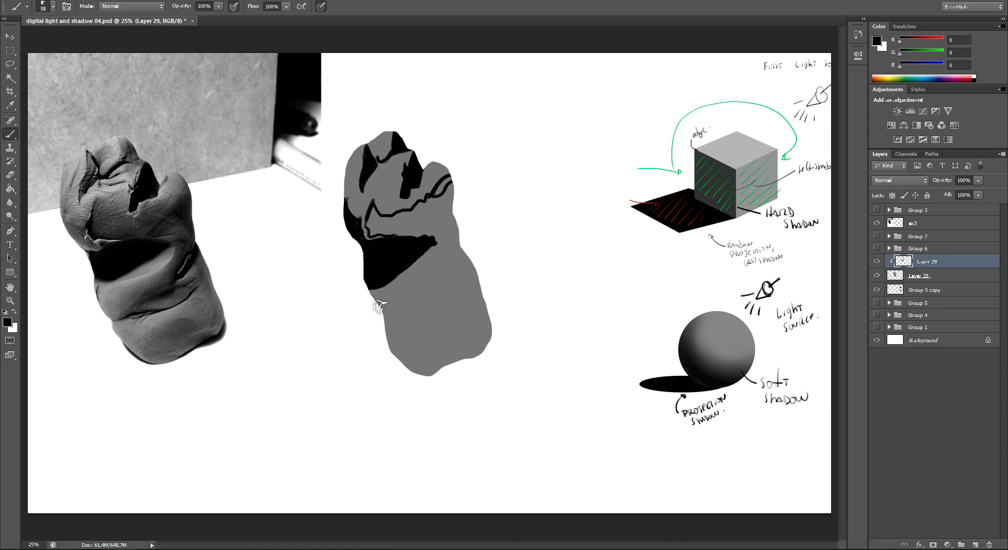
- Darken the lower band, right edge and bottom, leaving a few grey lit bands
mouse_move(373, 298)
left_mouse_down()
mouse_move(429, 279)
mouse_move(443, 263)
mouse_move(389, 284)
mouse_move(414, 285)
mouse_move(407, 297)
mouse_move(455, 254)
left_mouse_up()
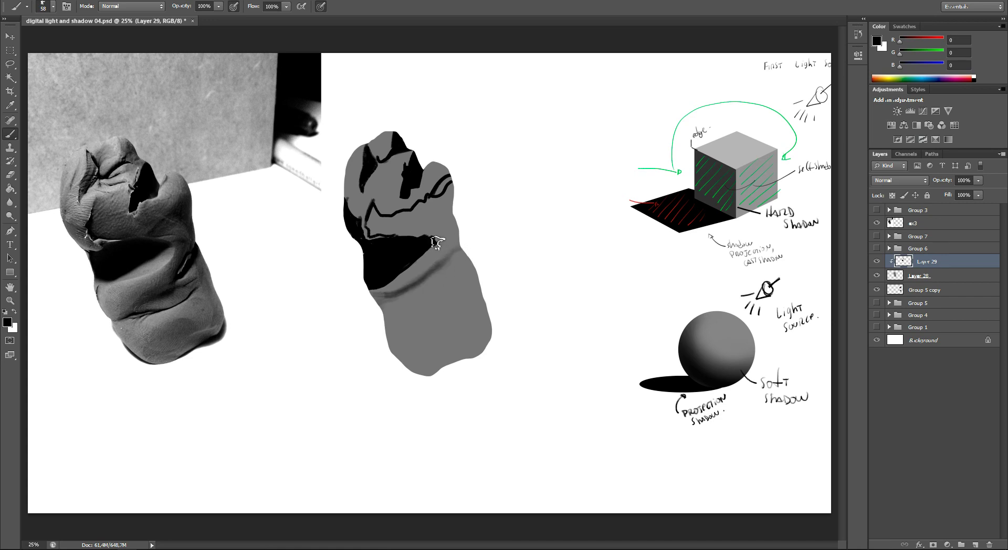
mouse_move(435, 243)
left_mouse_down()
mouse_move(443, 236)
mouse_move(377, 215)
mouse_move(376, 236)
mouse_move(401, 221)
mouse_move(419, 242)
mouse_move(456, 234)
left_mouse_up()
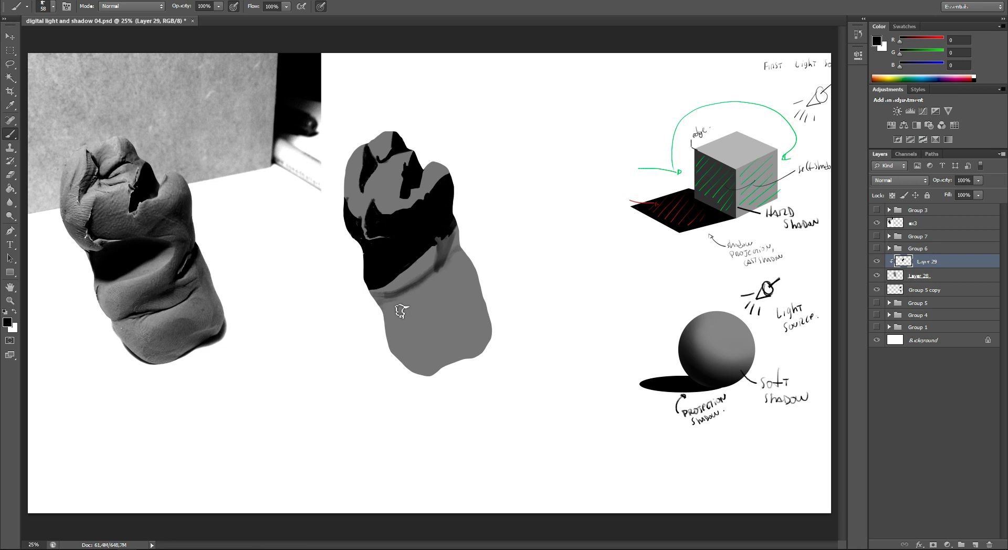
left_click_drag(391, 331, 472, 273)
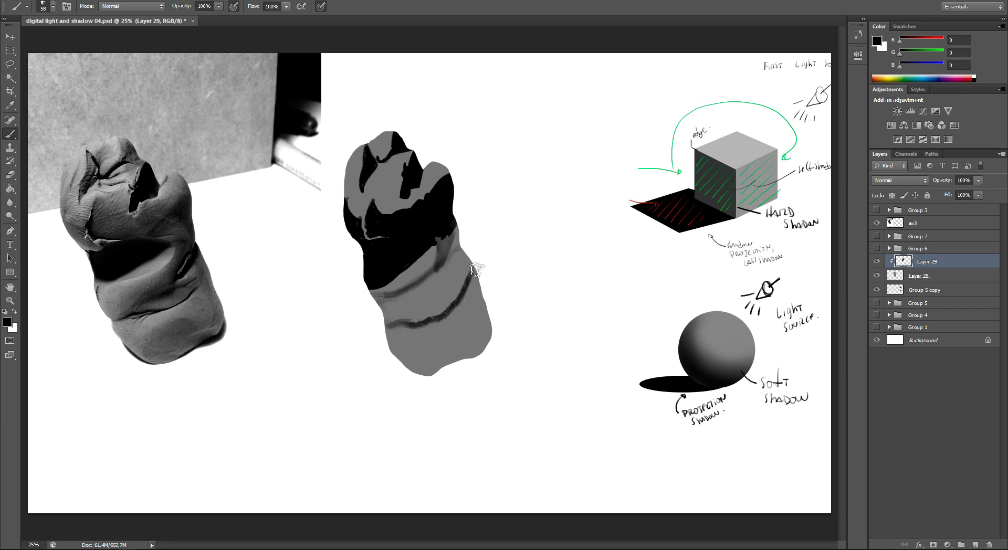
mouse_move(410, 320)
left_mouse_down()
mouse_move(457, 281)
mouse_move(443, 278)
mouse_move(446, 257)
mouse_move(441, 296)
mouse_move(420, 315)
mouse_move(461, 288)
mouse_move(446, 279)
mouse_move(462, 257)
mouse_move(473, 272)
left_mouse_up()
mouse_move(381, 309)
left_mouse_down()
mouse_move(436, 281)
mouse_move(393, 348)
mouse_move(461, 336)
mouse_move(473, 284)
left_mouse_up()
mouse_move(420, 347)
left_mouse_down()
mouse_move(410, 363)
mouse_move(446, 344)
mouse_move(427, 371)
mouse_move(462, 364)
mouse_move(488, 305)
mouse_move(474, 333)
mouse_move(430, 369)
mouse_move(486, 360)
left_mouse_up()
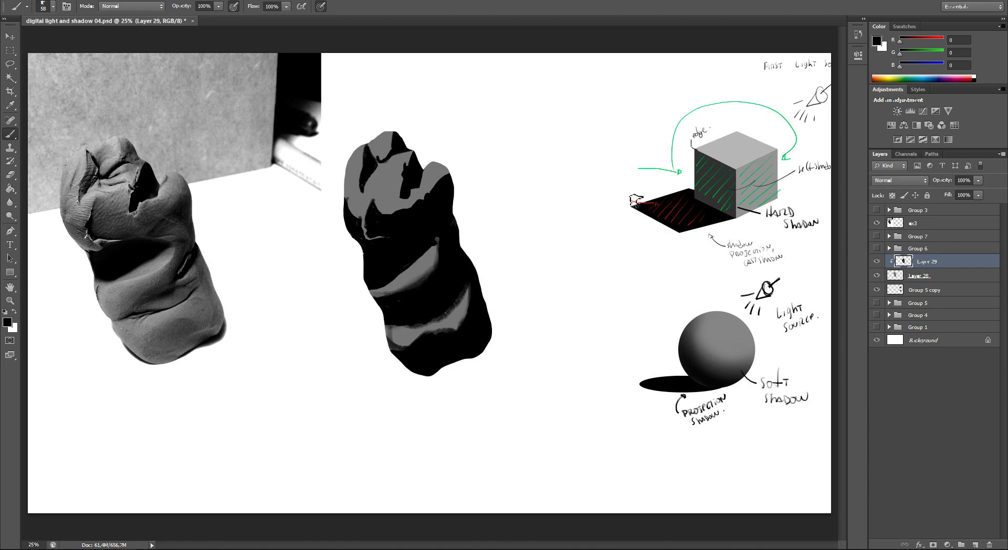
- Bring back the Group 3 text and continue typing after 'will make another example'
left_click(877, 237)
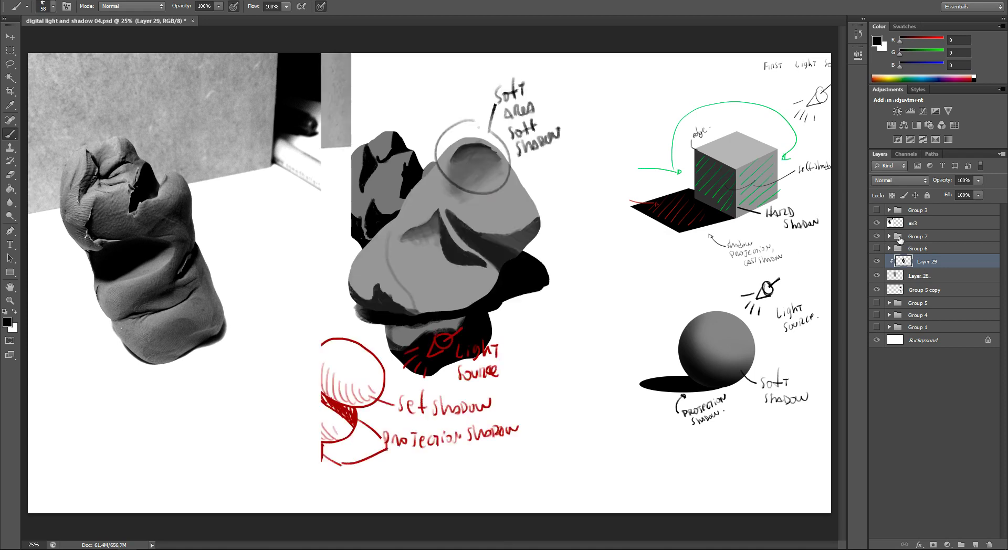
left_click(877, 236)
left_click(877, 210)
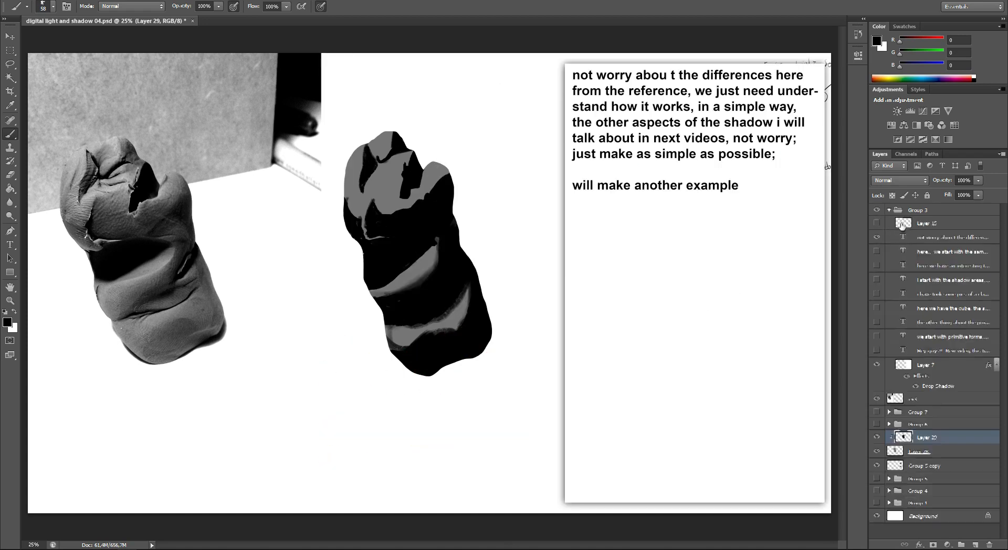
double_click(910, 239)
left_click(769, 189)
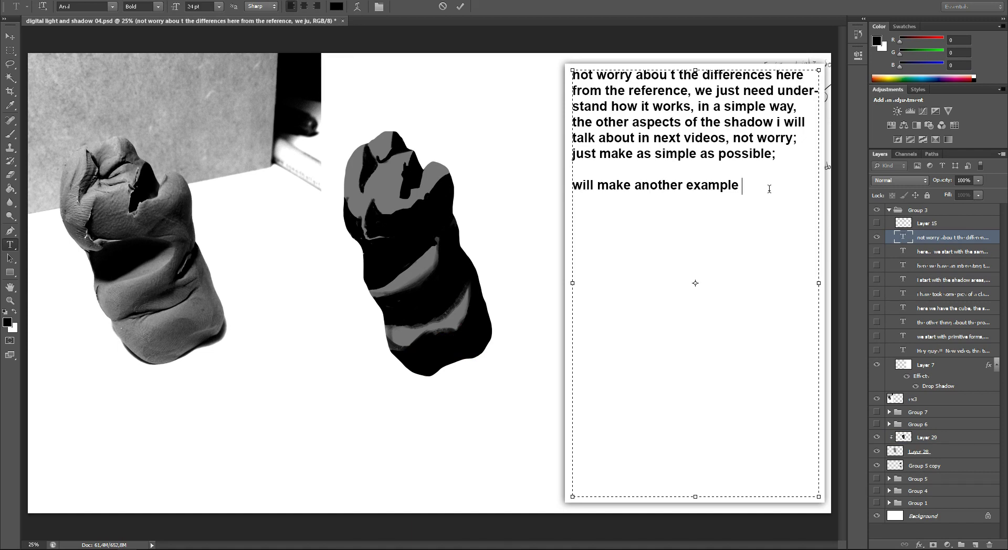
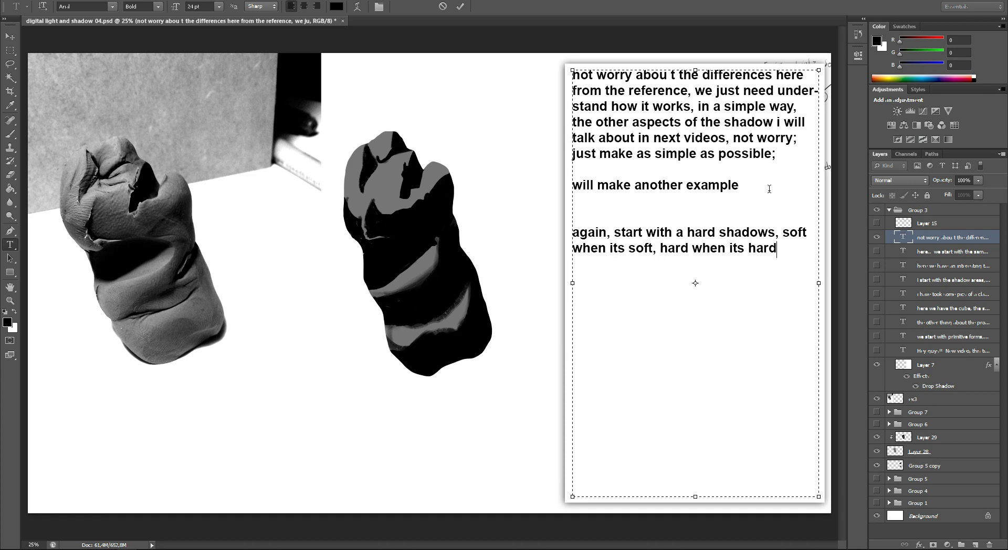
- Continue the side note: hard shadows show the object and fading makes its volume visible
type("pa")
type("intintg hard shadows")
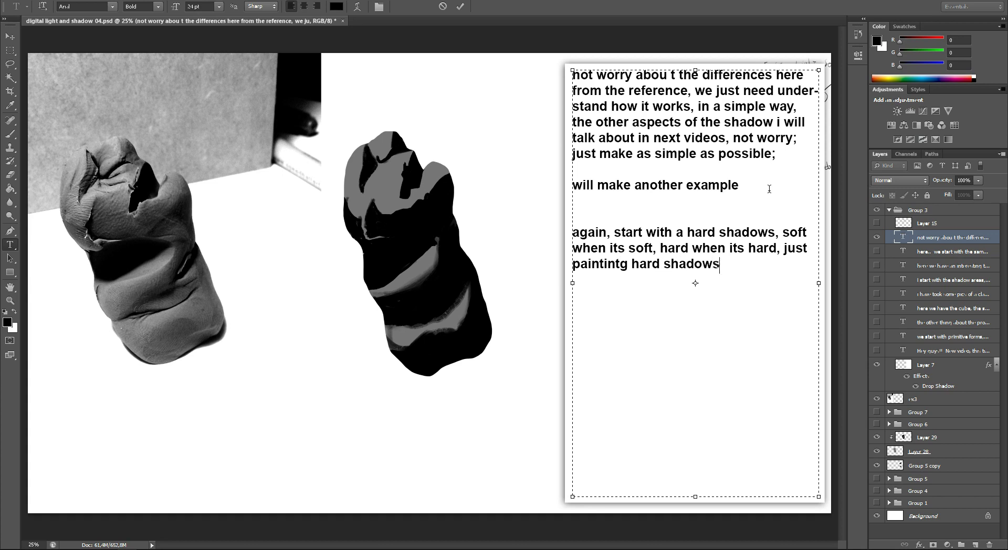
type("we can fell")
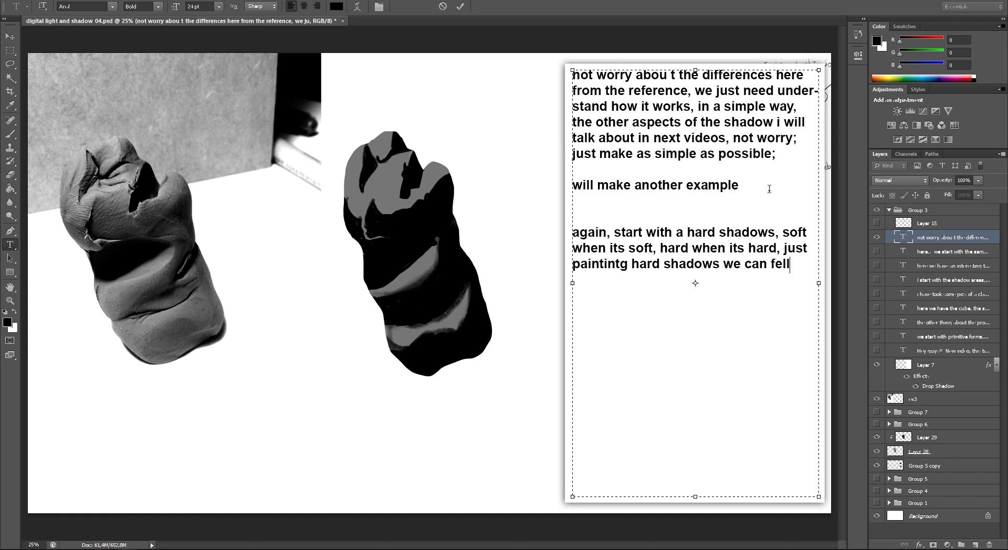
type("how the objects is, when we start")
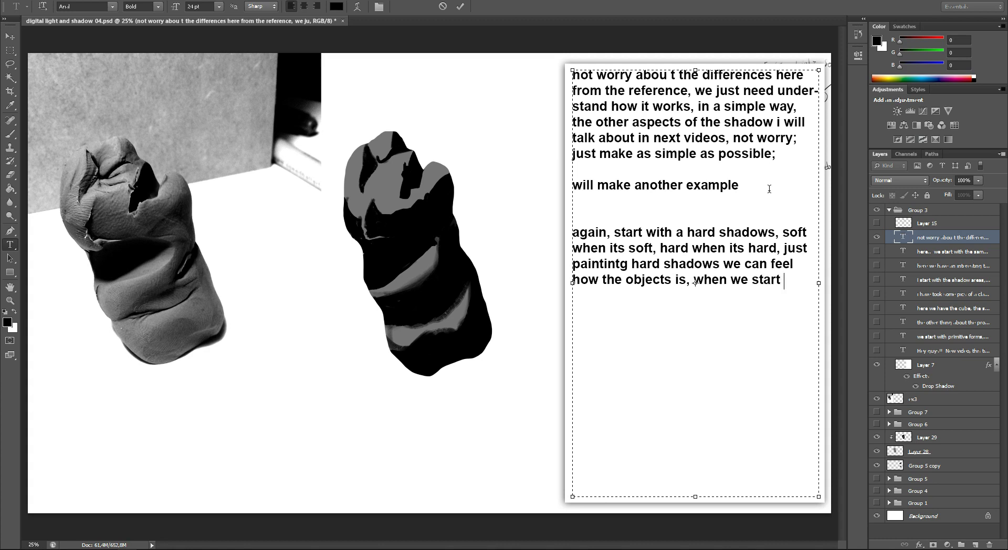
type("g the object will be more visible,")
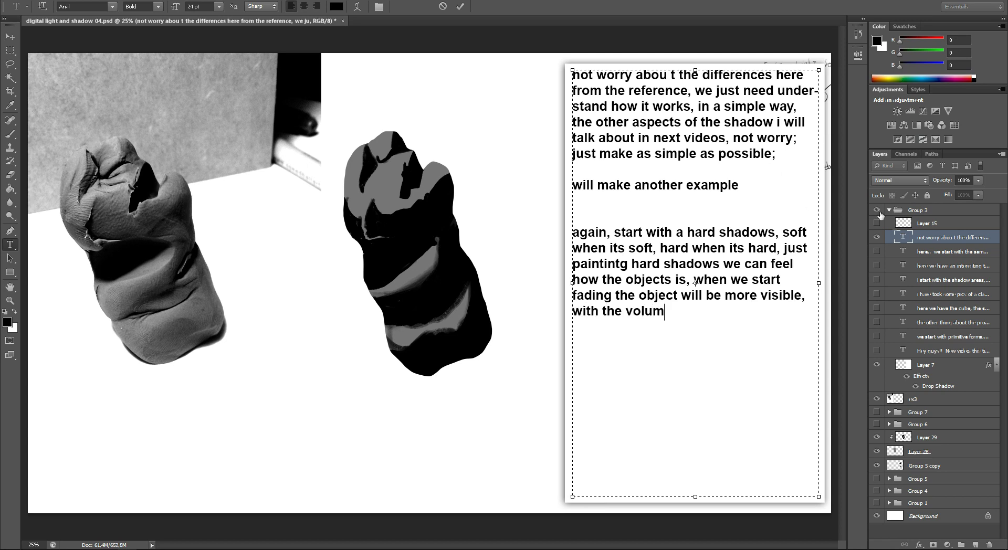
- Add a new layer above ex3 and set up a red 19 px brush
key("b")
left_click(925, 251)
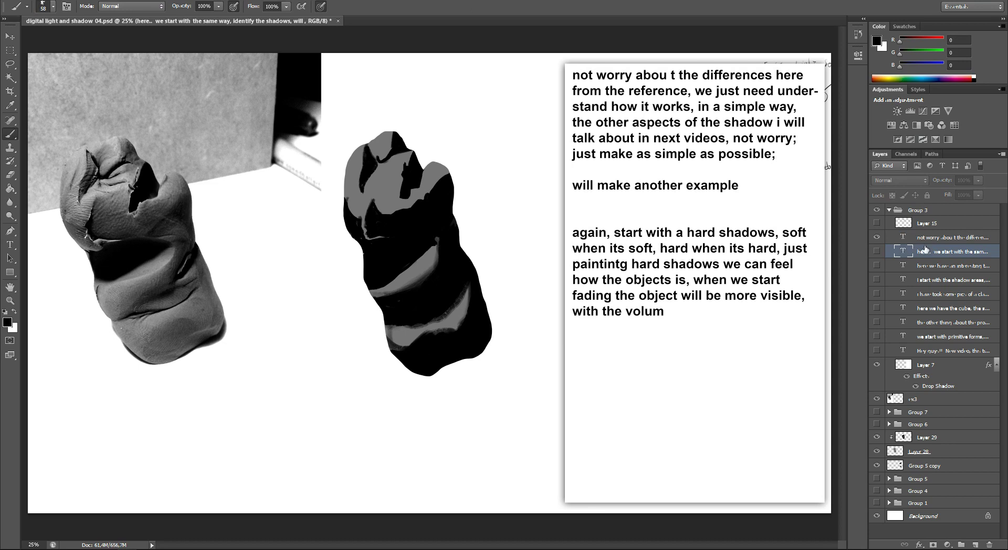
left_click(932, 402)
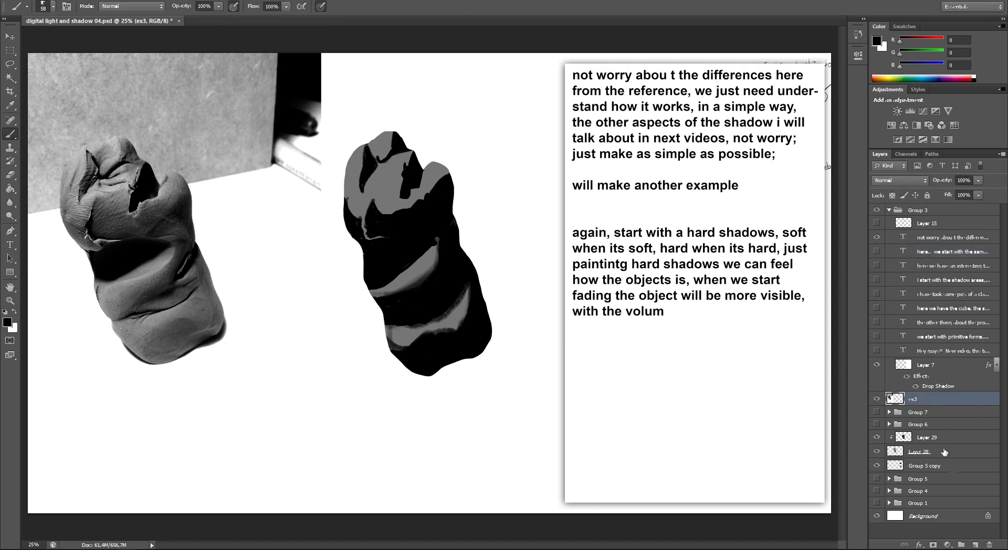
left_click(975, 544)
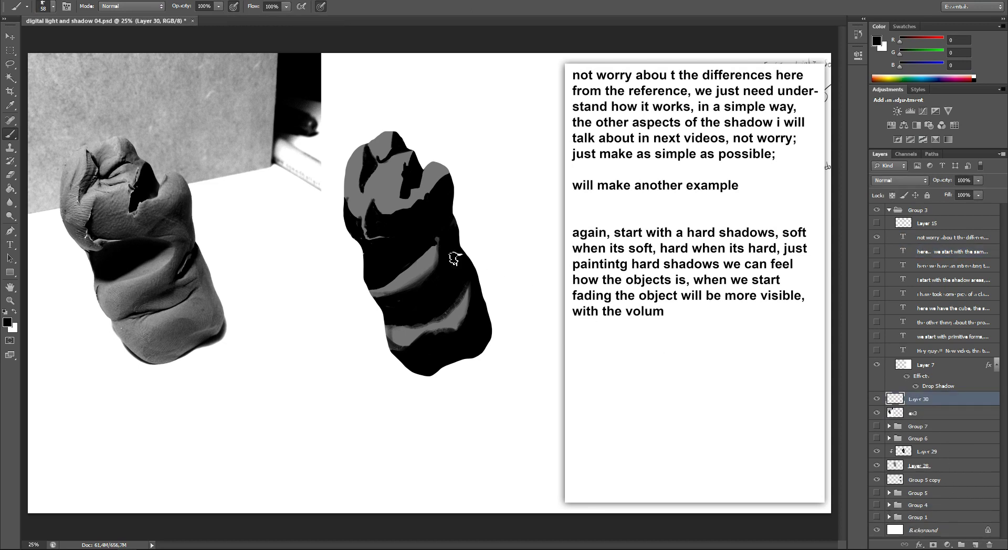
right_click(362, 174)
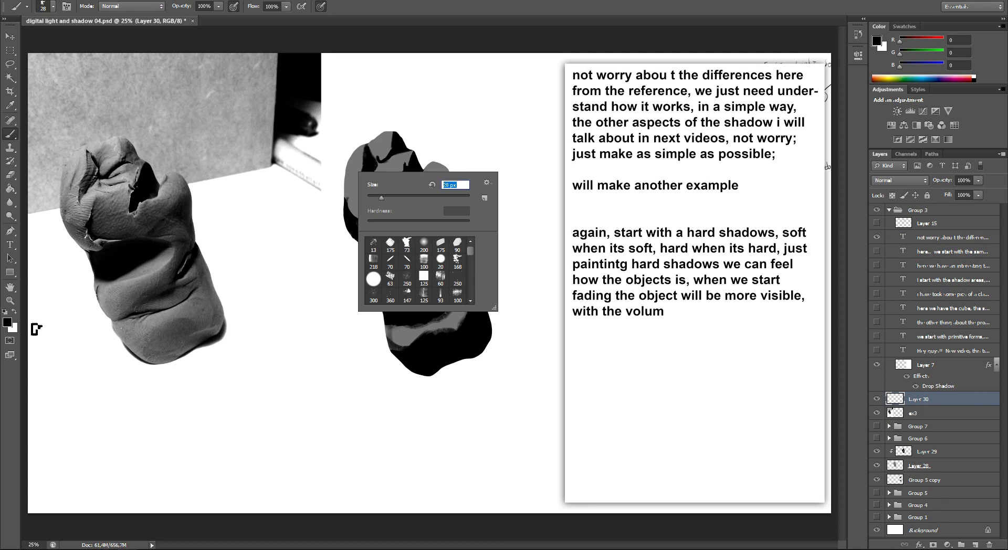
left_click(7, 322)
left_click(471, 186)
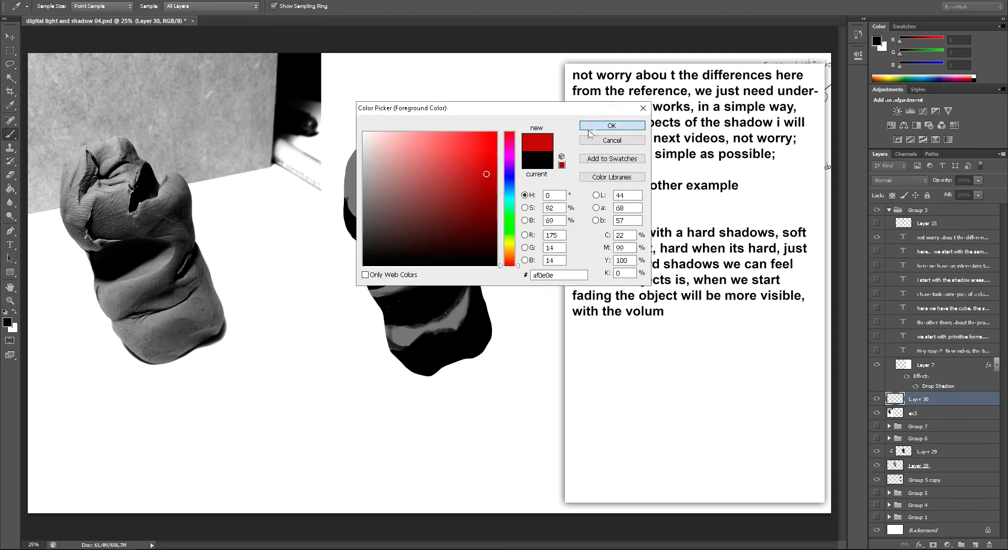
left_click(611, 126)
right_click(290, 216)
left_click_drag(307, 238, 309, 238)
left_click(231, 218)
- Handwrite the red note 'ROUND AREAS (((' and hatch contour lines across the clay head
mouse_move(220, 206)
left_mouse_down()
mouse_move(241, 215)
mouse_move(259, 202)
mouse_move(257, 225)
mouse_move(291, 227)
left_mouse_up()
mouse_move(301, 210)
left_mouse_down()
mouse_move(298, 226)
mouse_move(311, 223)
left_mouse_up()
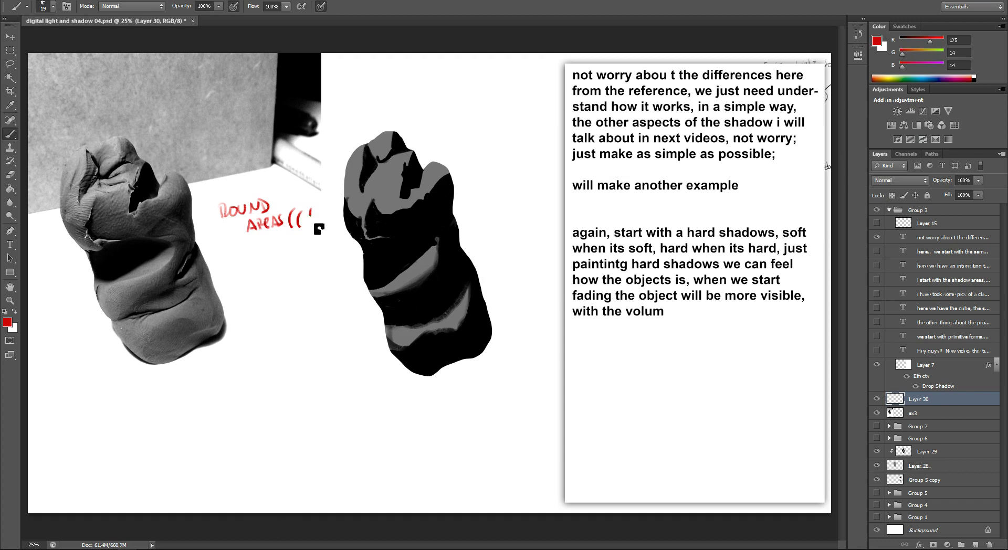
mouse_move(105, 161)
left_mouse_down()
mouse_move(102, 171)
mouse_move(138, 158)
left_mouse_up()
left_click_drag(65, 185, 79, 240)
mouse_move(80, 207)
left_mouse_down()
mouse_move(86, 244)
mouse_move(114, 231)
mouse_move(143, 239)
left_mouse_up()
mouse_move(149, 206)
left_mouse_down()
mouse_move(156, 235)
mouse_move(168, 232)
left_mouse_up()
mouse_move(173, 181)
left_mouse_down()
mouse_move(178, 231)
mouse_move(186, 228)
left_mouse_up()
left_click_drag(190, 176, 194, 226)
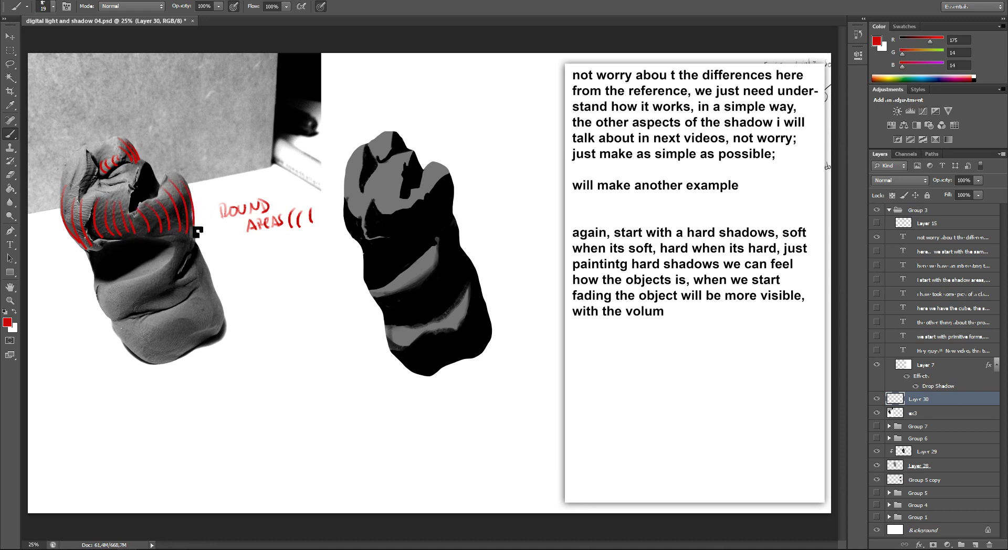
- Wrap red contour lines around the figure's middle band and bottom lobe
mouse_move(105, 286)
left_mouse_down()
mouse_move(116, 309)
mouse_move(141, 308)
left_mouse_up()
mouse_move(151, 277)
left_mouse_down()
mouse_move(156, 305)
mouse_move(168, 301)
left_mouse_up()
mouse_move(174, 265)
left_mouse_down()
mouse_move(180, 293)
mouse_move(190, 284)
left_mouse_up()
left_click_drag(125, 321, 137, 360)
mouse_move(140, 319)
left_mouse_down()
mouse_move(155, 361)
mouse_move(169, 361)
left_mouse_up()
mouse_move(173, 309)
left_mouse_down()
mouse_move(180, 358)
mouse_move(207, 350)
left_mouse_up()
left_click_drag(206, 293, 225, 339)
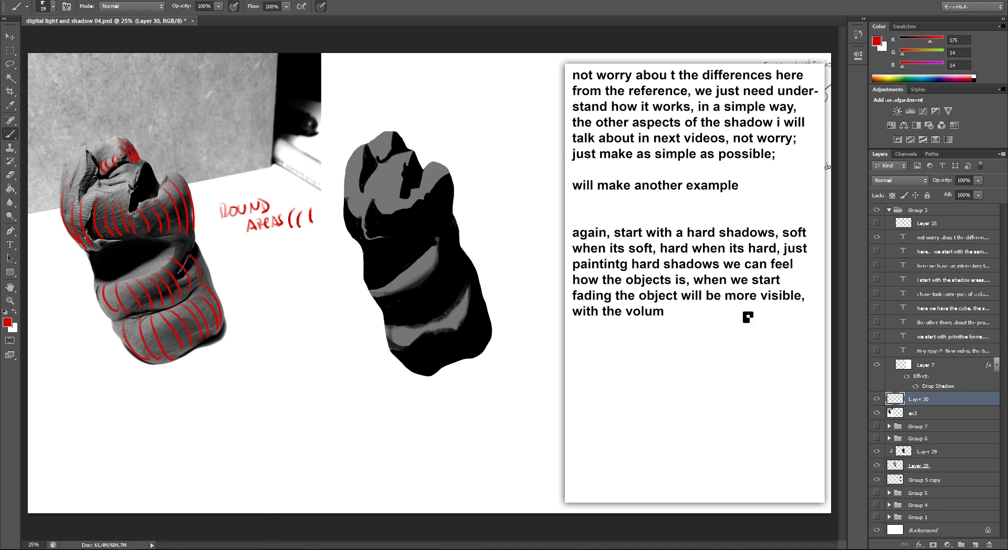
- Handwrite 'soft SHADOWS' in red below the first note
mouse_move(253, 247)
left_mouse_down()
mouse_move(261, 266)
mouse_move(272, 259)
mouse_move(279, 269)
left_mouse_up()
left_click_drag(278, 260, 301, 256)
mouse_move(295, 258)
left_mouse_down()
mouse_move(297, 270)
mouse_move(264, 294)
left_mouse_up()
left_click_drag(273, 278, 284, 294)
mouse_move(285, 294)
left_mouse_down()
mouse_move(292, 280)
mouse_move(300, 293)
left_mouse_up()
left_click_drag(307, 280, 318, 291)
- Complete 'SHADOWS.' and select Layer 29 after briefly hiding layers to compare
left_click(329, 286)
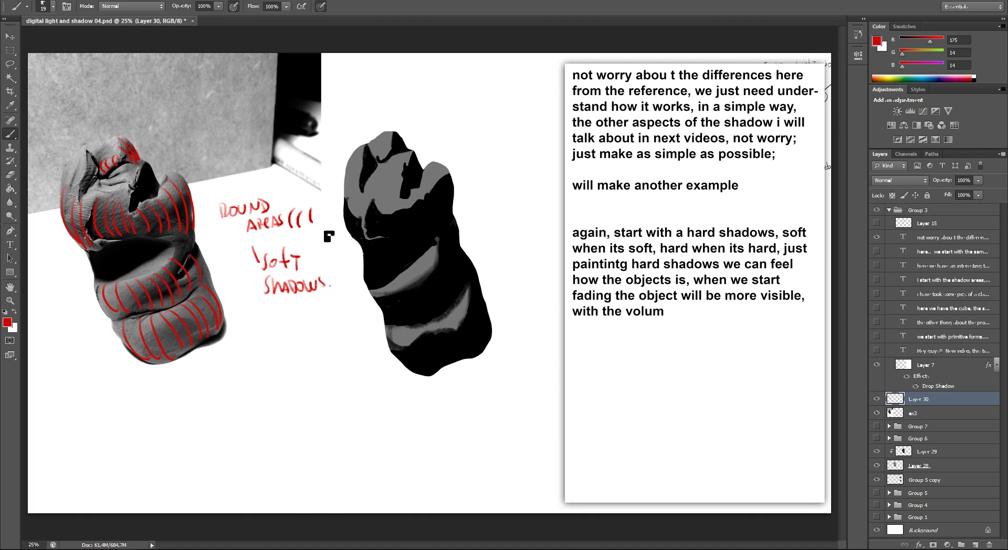
left_click(930, 412)
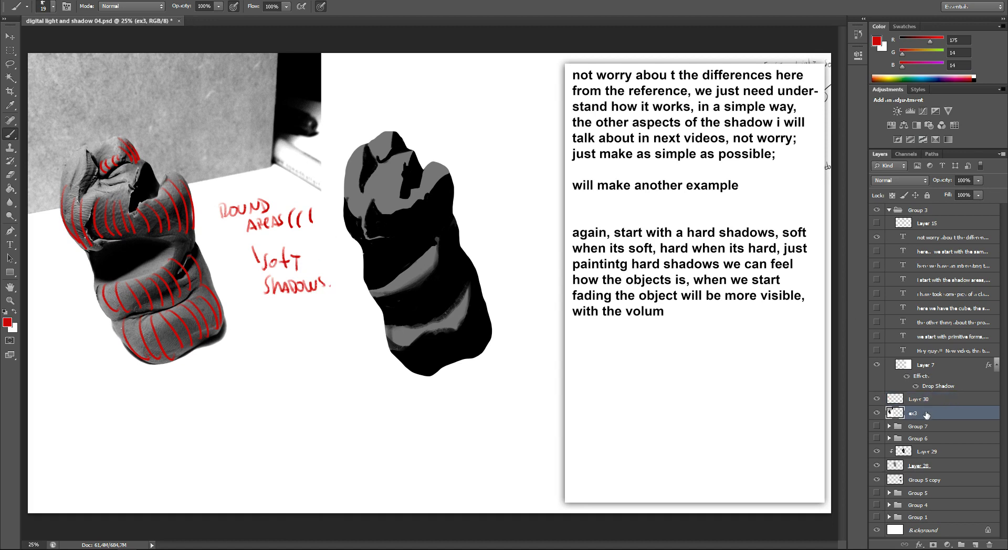
left_click(876, 413)
left_click(902, 450)
left_click(876, 452)
left_click(876, 452)
- Set a 22 px brush and paint sampled grey around the top of the dark figure
right_click(462, 213)
double_click(435, 229)
right_click(378, 164)
left_click_drag(414, 178, 400, 181)
key("Return")
left_click(394, 147, "alt")
left_click_drag(395, 148, 397, 156)
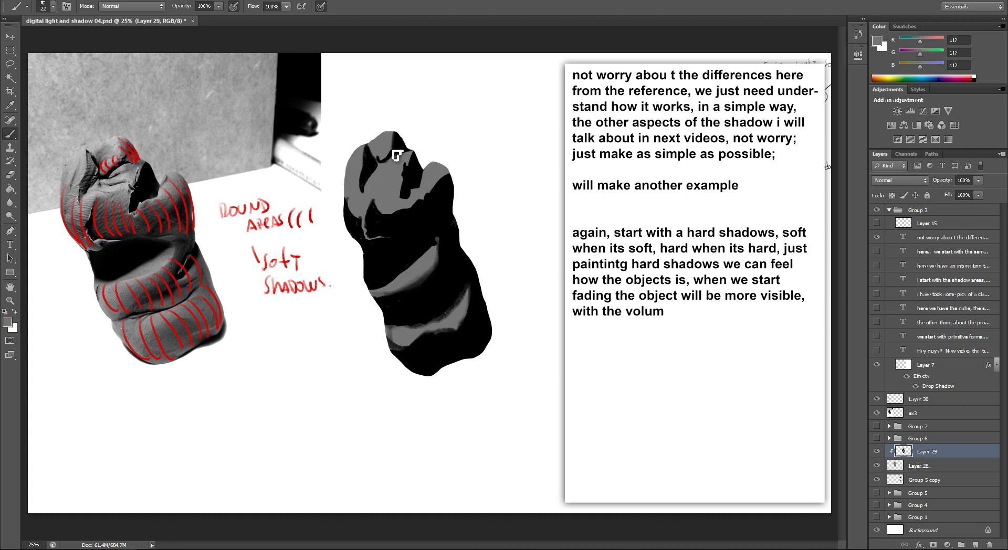
left_click(400, 149, "alt")
- Resize the brush to 54 then 24 px while sampling lighter and darker greys
right_click(401, 141)
key("Return")
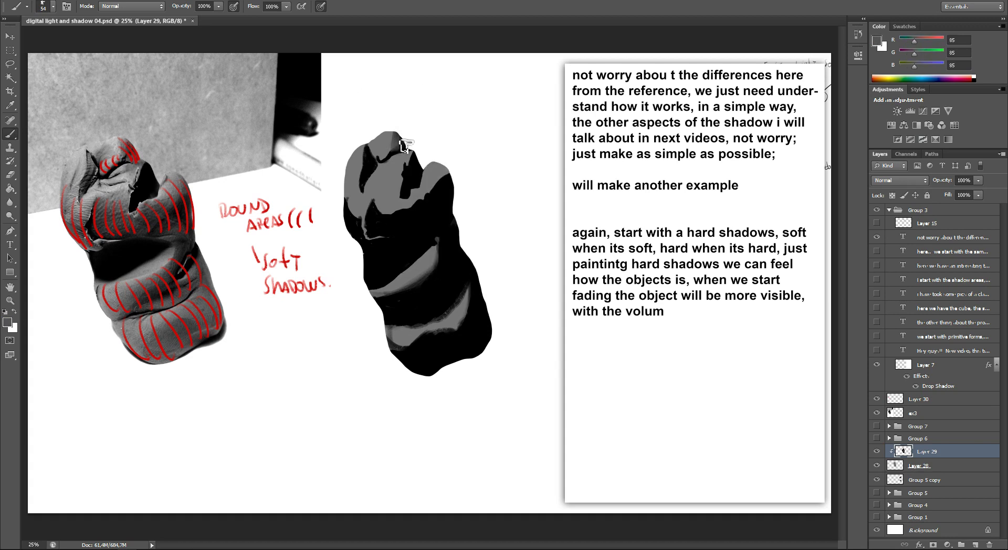
right_click(393, 142)
left_click(414, 166)
key("Return")
left_click(388, 157, "alt")
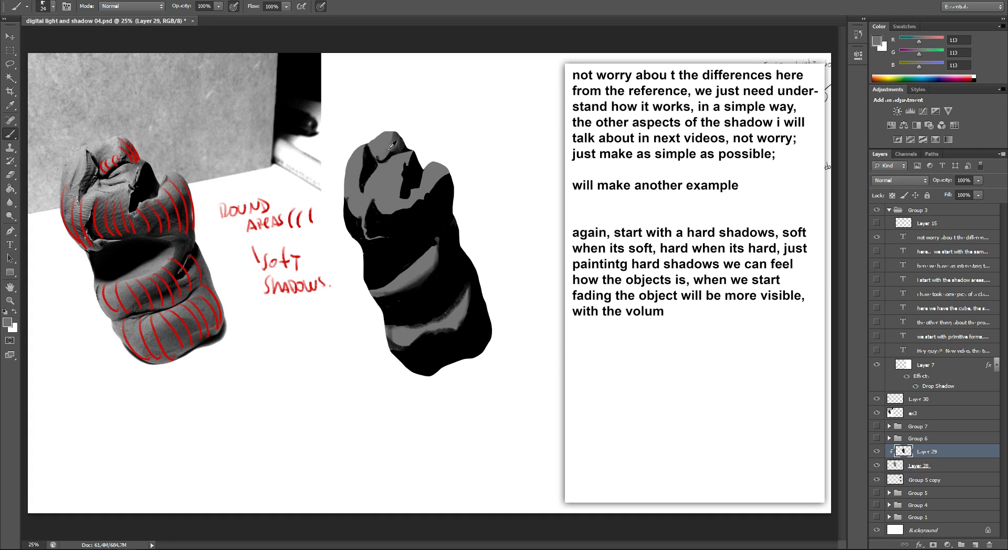
left_click(389, 164, "alt")
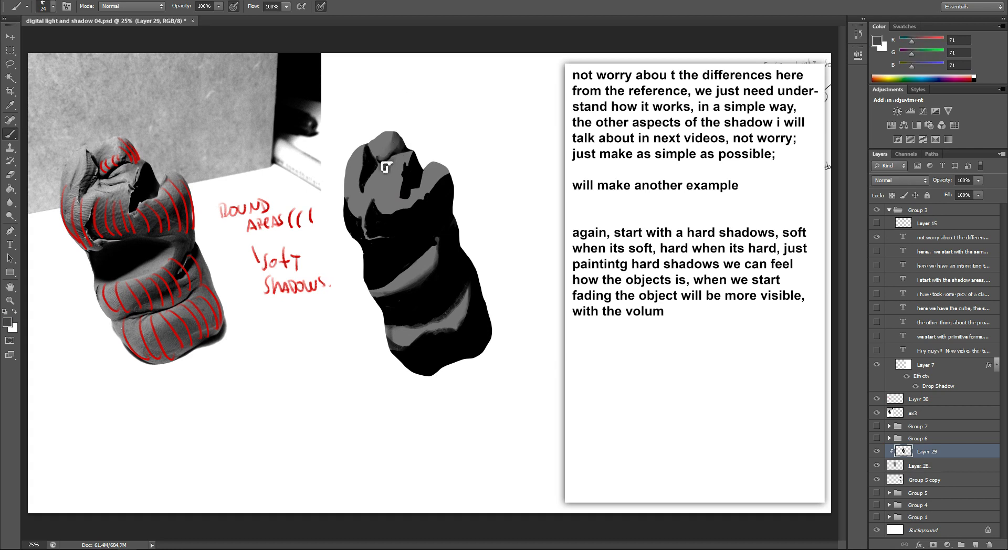
left_click(396, 151, "alt")
- With a 56 px brush, paint lighter sampled grey along the figure's left edge
right_click(395, 155)
left_click(396, 154, "alt")
right_click(402, 146)
left_click(397, 134, "alt")
left_click(398, 140, "alt")
left_click(397, 164, "alt")
left_click(357, 202, "alt")
left_click_drag(351, 195, 359, 219)
- Sample greys on the left side and paint a lighter band near the upper-right edge
left_click(357, 221, "alt")
left_click(346, 196, "alt")
left_click(381, 200, "alt")
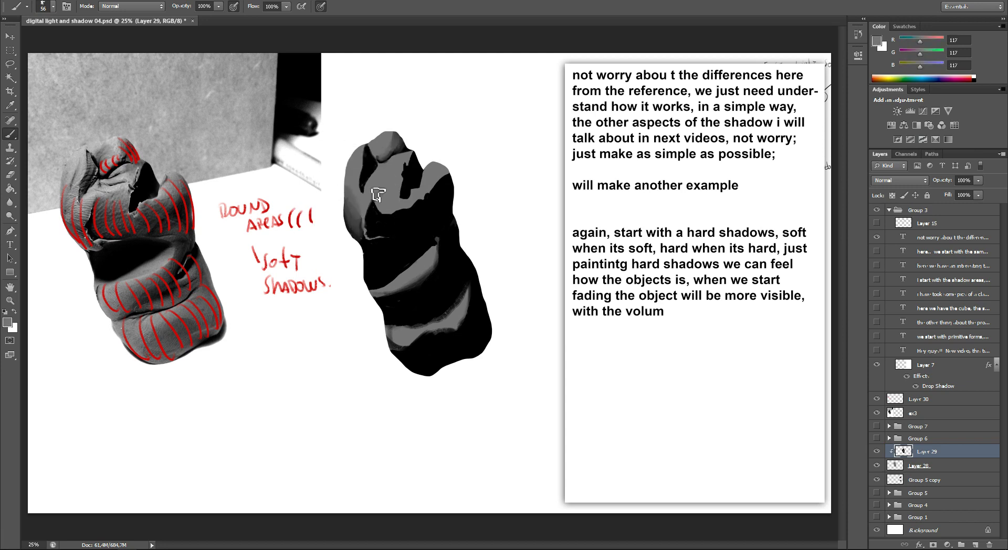
right_click(389, 207)
left_click(388, 206, "alt")
left_click(389, 220, "alt")
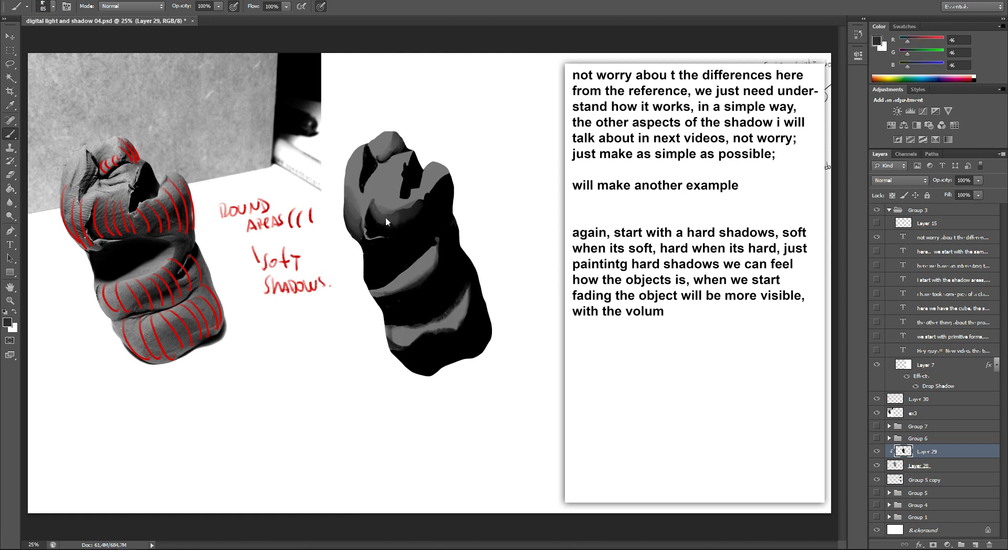
left_click(437, 181, "alt")
left_click_drag(436, 186, 440, 204)
- Try brush sizes of 125, 36 and 82 px while sampling light and dark greys
left_click(430, 197, "alt")
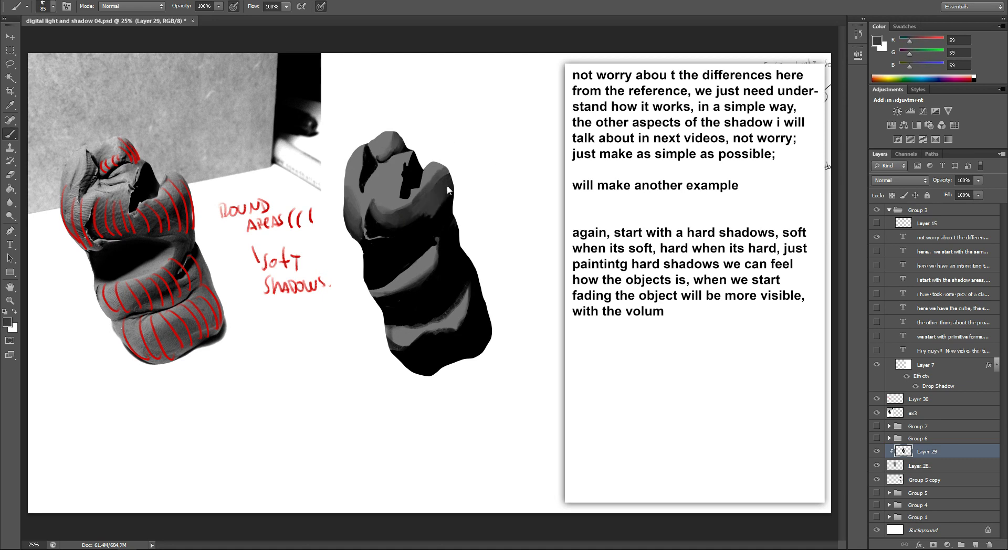
right_click(435, 192)
left_click(454, 200, "alt")
left_click(419, 225, "alt")
right_click(436, 166)
left_click(418, 188, "alt")
left_click(432, 194, "alt")
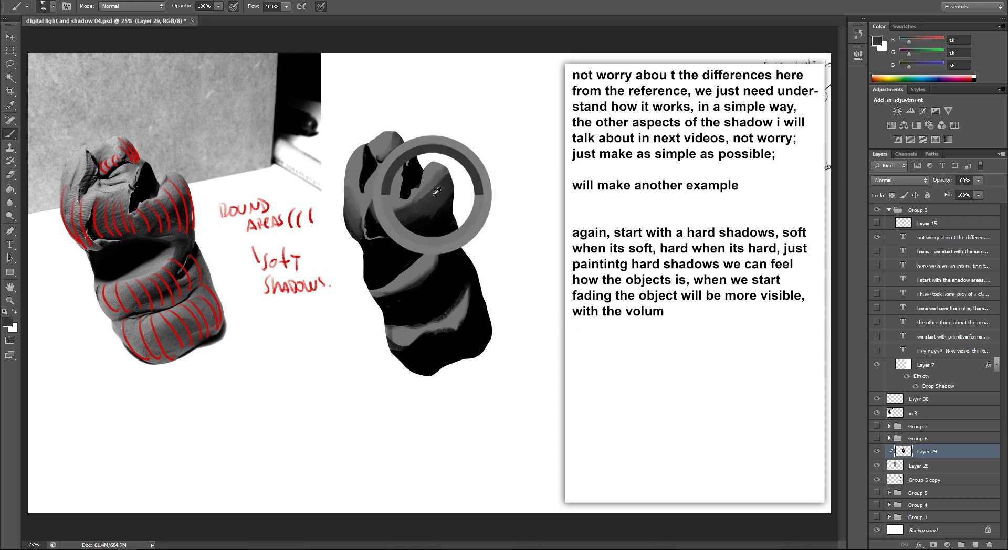
right_click(437, 176)
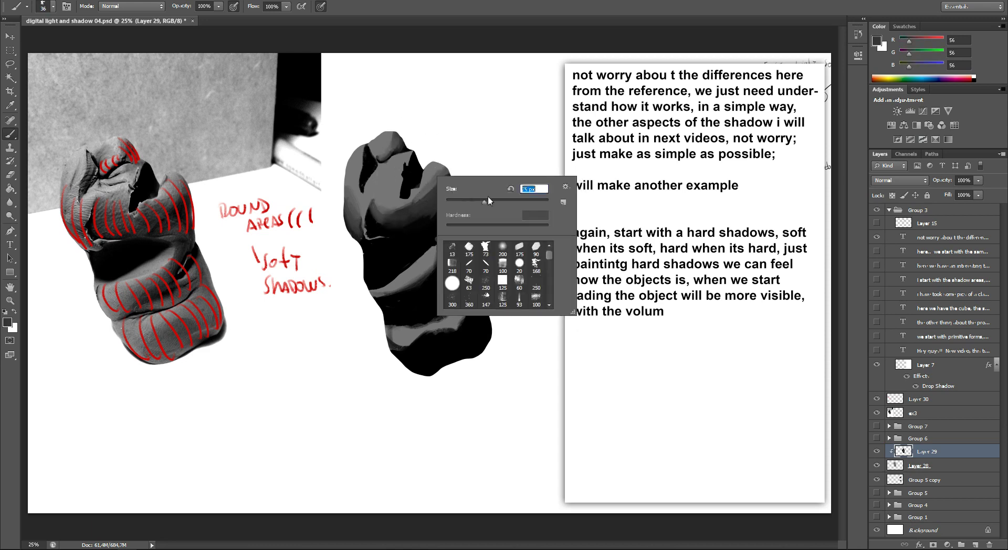
left_click(434, 175, "alt")
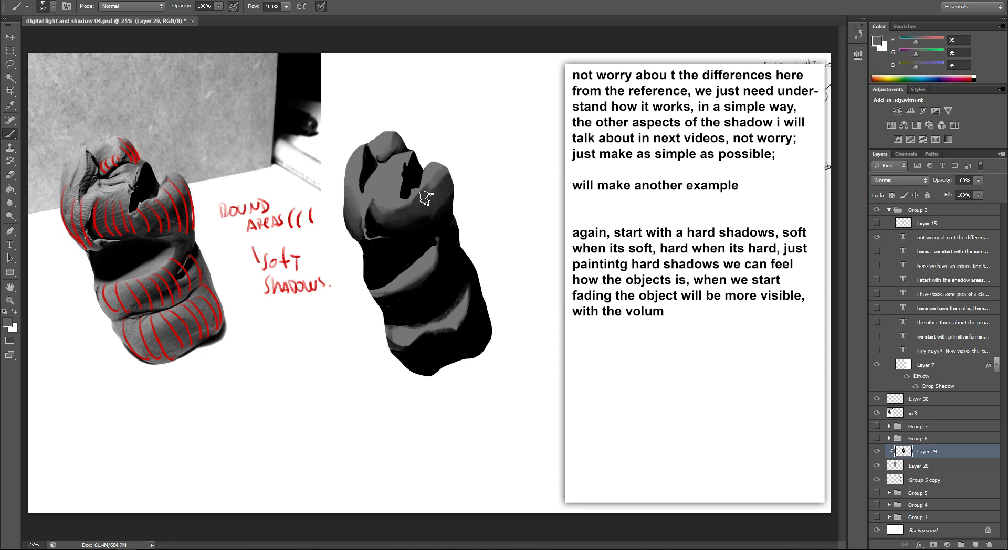
left_click(426, 200, "alt")
left_click(415, 208, "alt")
- Sample dark greys from the lower figure and paint darker grey over the lower band's light patch
left_click(413, 235, "alt")
left_click(429, 273, "alt")
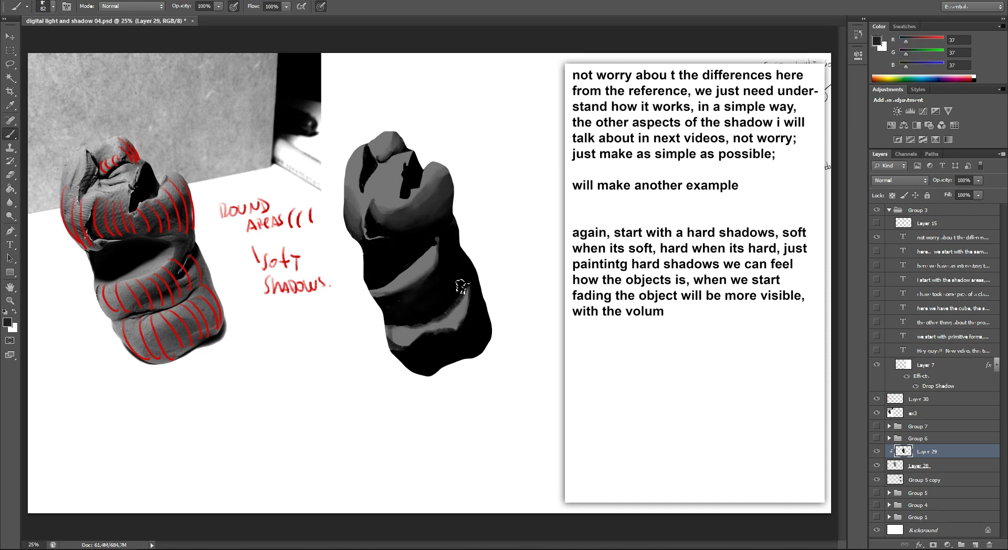
left_click(420, 280, "alt")
left_click(424, 279, "alt")
left_click(424, 341, "alt")
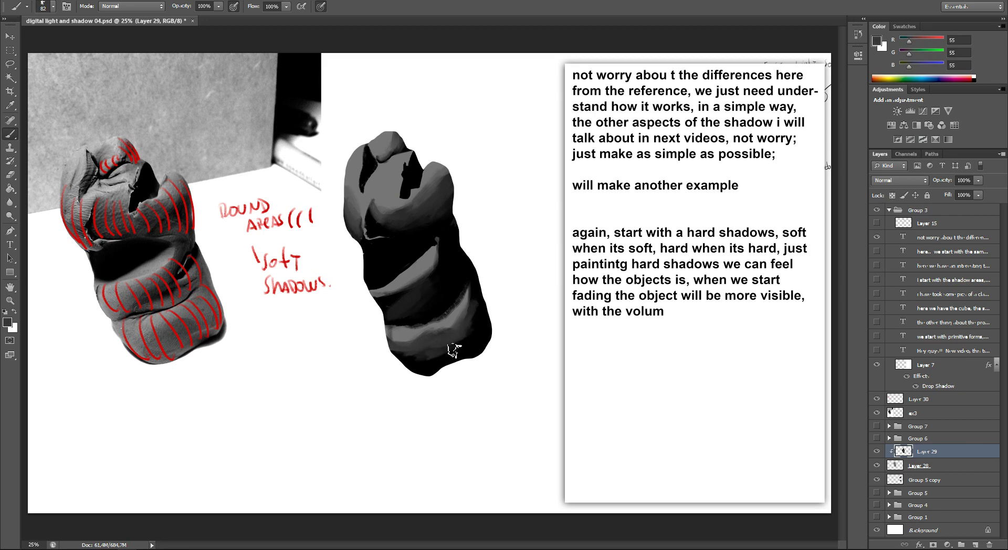
left_click(459, 330, "alt")
left_click_drag(460, 331, 443, 340)
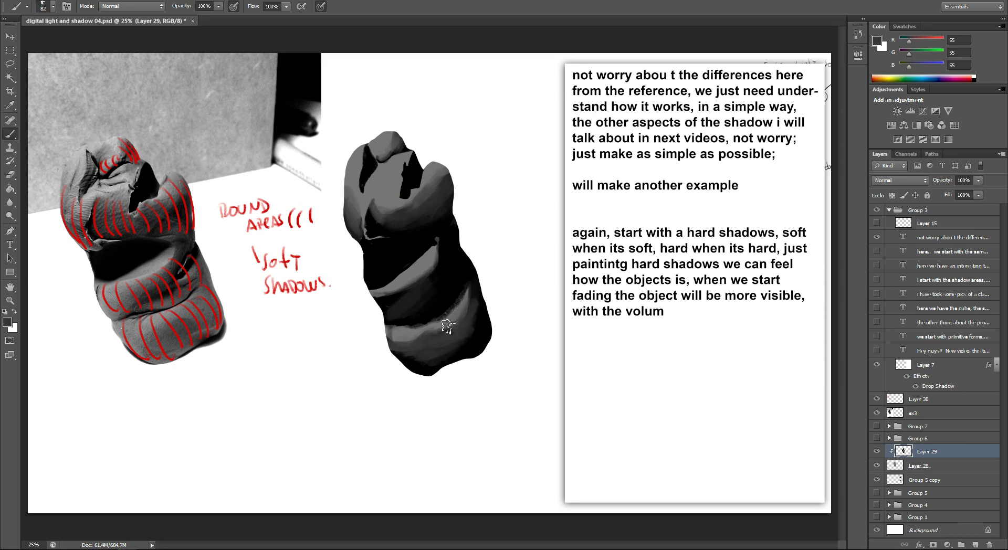
- Sample black and blend grey strokes into the figure's dark lower band
right_click(460, 246)
key("Escape")
right_click(461, 231)
key("Escape")
left_click(427, 271, "alt")
left_click_drag(445, 293, 471, 268)
left_click(469, 266, "alt")
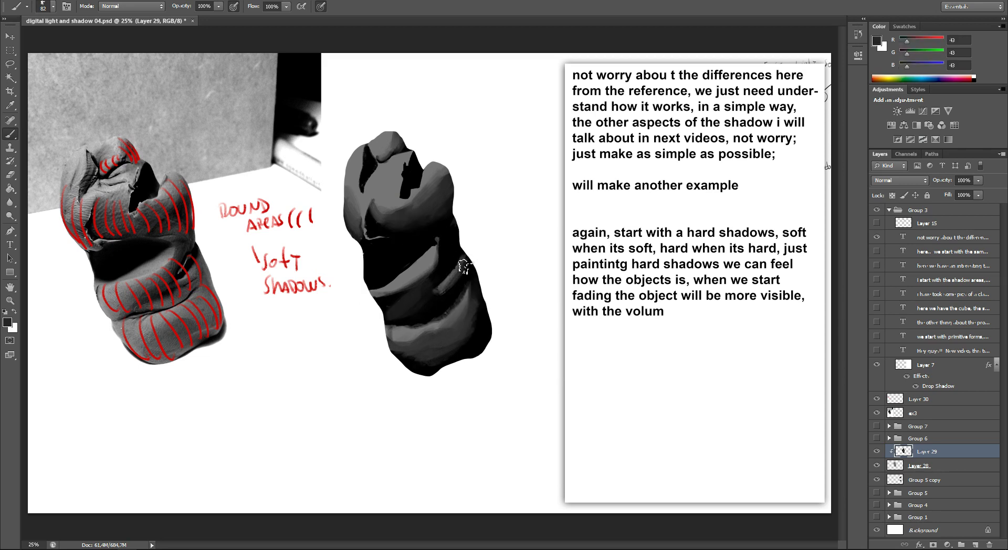
left_click(433, 294, "alt")
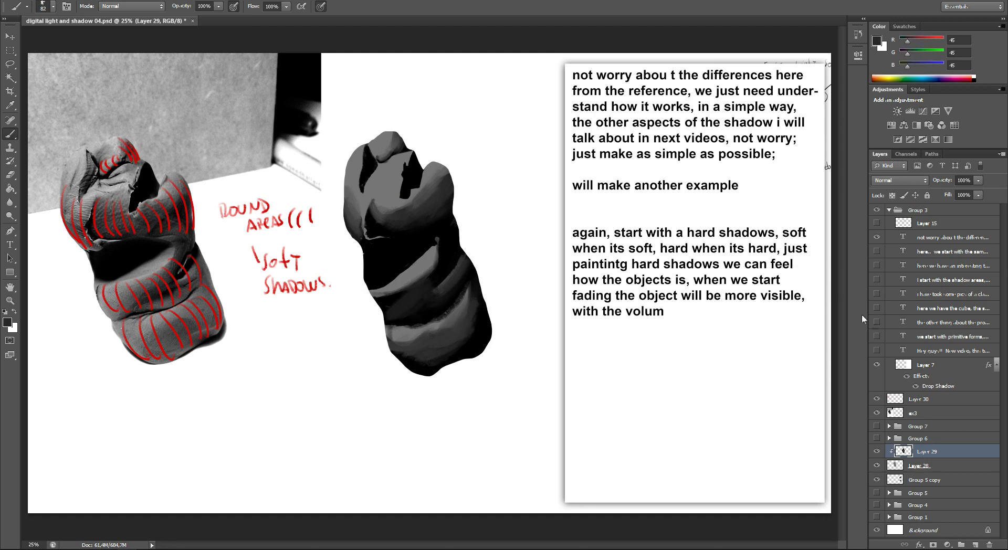
double_click(904, 239)
- Finish the note's new line with 'shadows, maintain hard' and commit the text
left_click(674, 304)
type("find the hard areas and the projections s")
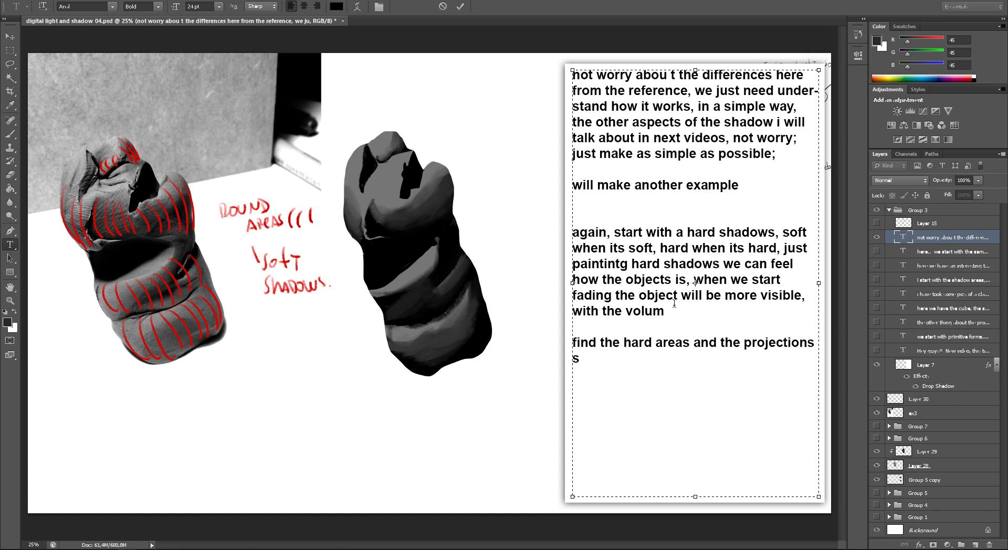
type("hadows, maintain hard")
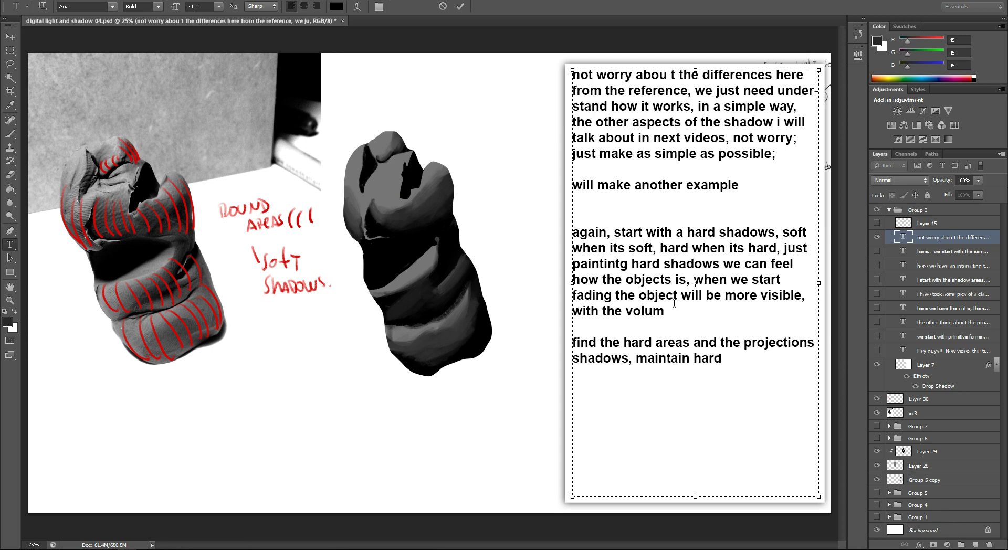
key("ctrl+Return")
key("b")
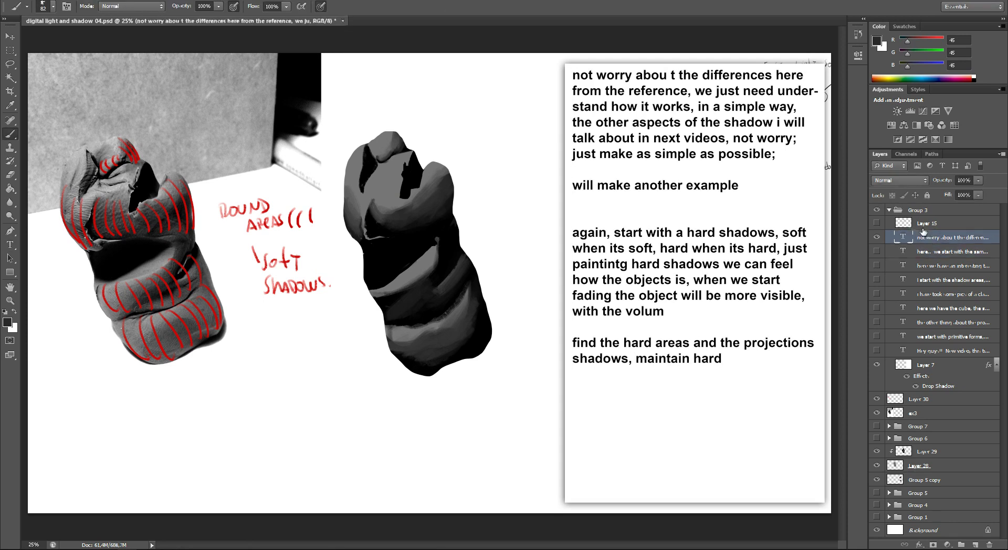
- Hide the red notes layer, add a new layer and set the painting colour to bright green
left_click(914, 401)
key("ctrl+comma")
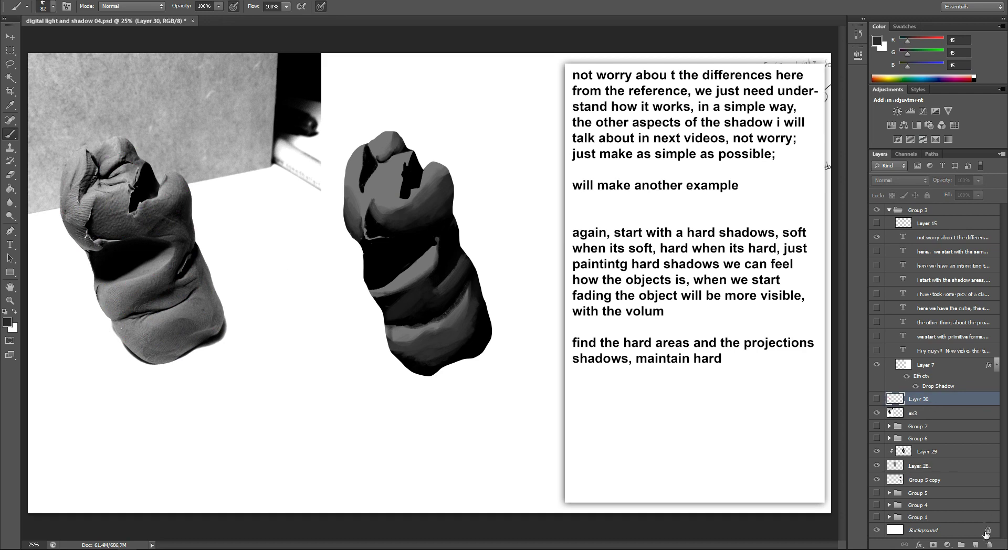
left_click(975, 545)
left_click(7, 322)
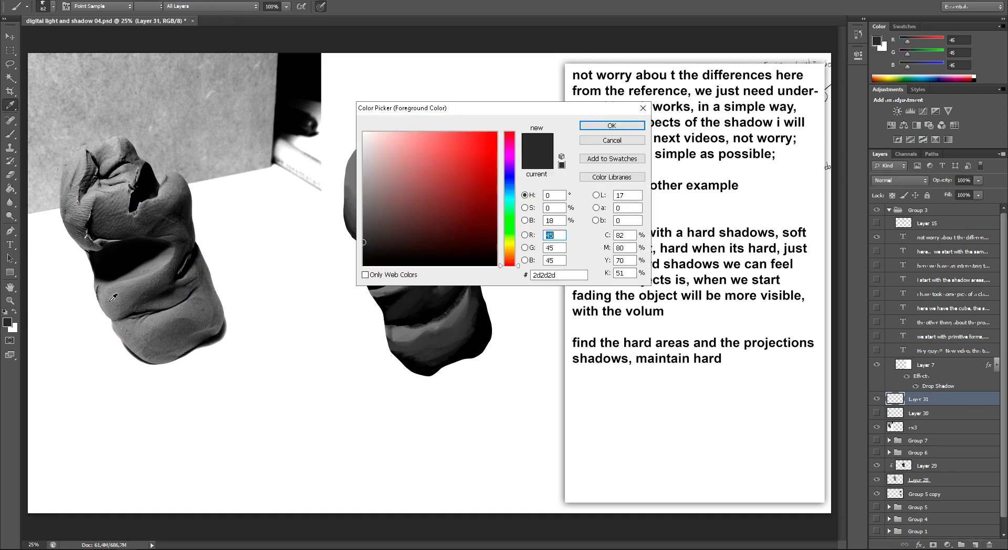
left_click(509, 221)
left_click(494, 187)
key("Return")
right_click(250, 219)
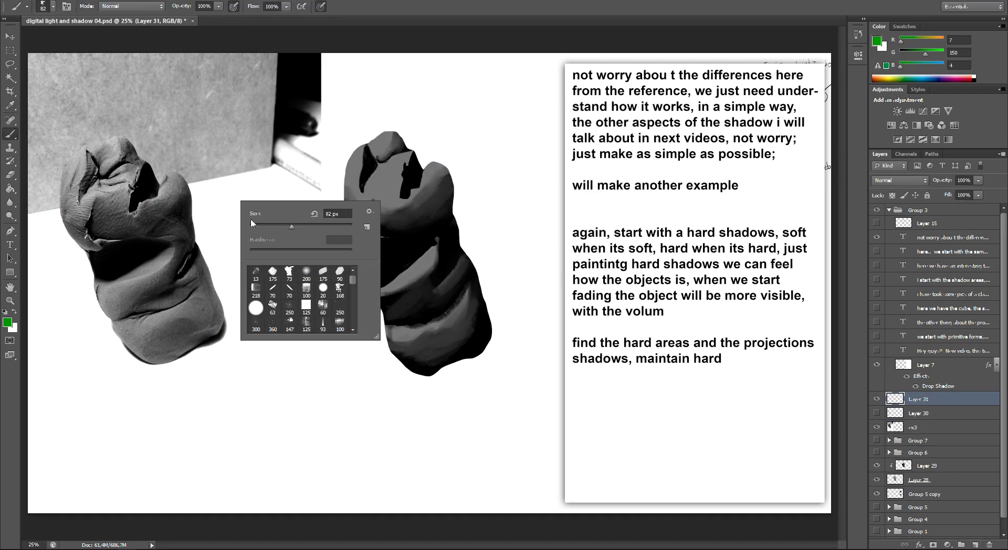
key("Return")
- Handwrite 'edge +' and 'PROJECTION shadow' in green beside the clay, using a 16 px brush
mouse_move(238, 199)
left_mouse_down()
mouse_move(251, 212)
mouse_move(281, 209)
left_mouse_up()
mouse_move(277, 199)
left_mouse_down()
mouse_move(287, 198)
mouse_move(291, 224)
mouse_move(236, 231)
mouse_move(271, 215)
left_mouse_up()
right_click(278, 206)
key("Return")
mouse_move(264, 216)
left_mouse_down()
mouse_move(264, 231)
mouse_move(292, 215)
left_mouse_up()
left_click_drag(286, 215, 292, 226)
mouse_move(298, 214)
left_mouse_down()
mouse_move(306, 226)
mouse_move(253, 246)
mouse_move(304, 237)
left_mouse_up()
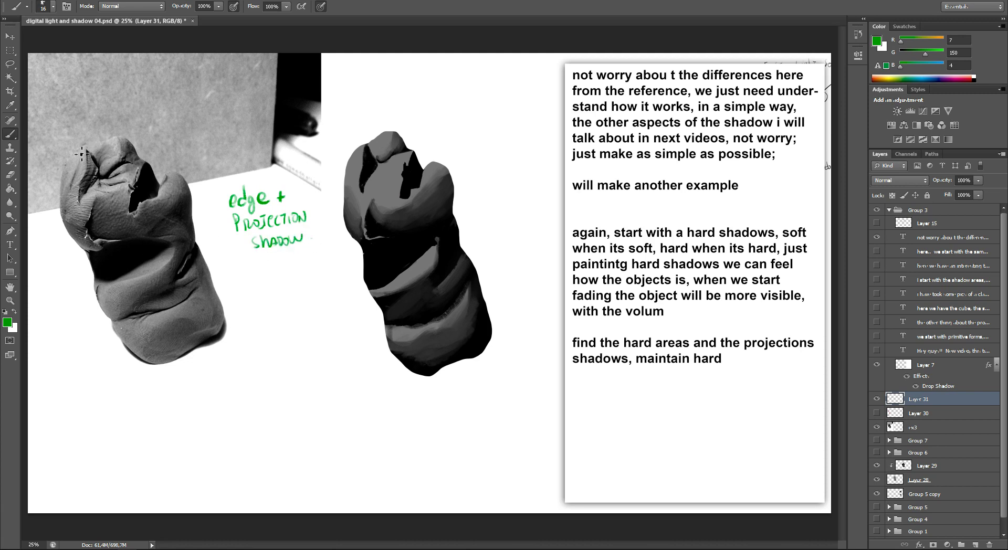
- Outline the clay's sections in green, number section 2 and hatch the dark band between them
mouse_move(70, 166)
left_mouse_down()
mouse_move(197, 231)
mouse_move(101, 137)
left_mouse_up()
mouse_move(164, 222)
left_mouse_down()
mouse_move(164, 213)
mouse_move(110, 283)
mouse_move(90, 254)
mouse_move(91, 280)
mouse_move(192, 233)
left_mouse_up()
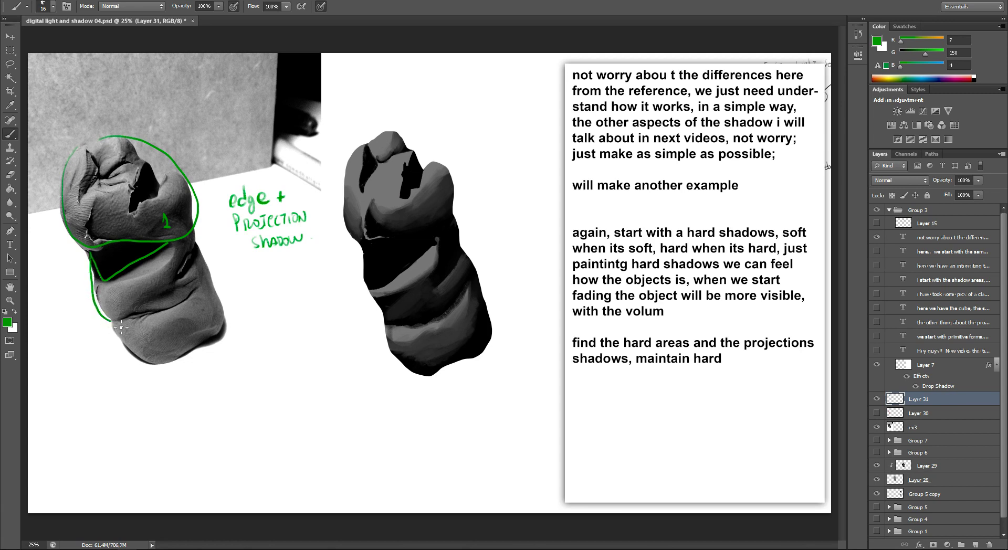
mouse_move(118, 326)
left_mouse_down()
mouse_move(183, 362)
mouse_move(231, 305)
mouse_move(207, 283)
left_mouse_up()
left_click_drag(176, 265, 184, 278)
mouse_move(114, 244)
left_mouse_down()
mouse_move(99, 262)
mouse_move(107, 286)
mouse_move(113, 278)
mouse_move(83, 389)
mouse_move(99, 380)
mouse_move(146, 390)
mouse_move(212, 386)
mouse_move(230, 371)
mouse_move(322, 397)
mouse_move(271, 358)
left_mouse_up()
- Draw two circles numbered 1 and 2, hatch their shared shadow and label it projection shadow
left_click_drag(269, 416, 314, 406)
left_click_drag(294, 373, 298, 388)
left_click_drag(318, 426, 327, 436)
mouse_move(269, 382)
left_mouse_down()
mouse_move(275, 409)
mouse_move(308, 407)
mouse_move(284, 402)
mouse_move(276, 460)
left_mouse_up()
key("ctrl+z")
mouse_move(321, 407)
left_mouse_down()
mouse_move(267, 433)
mouse_move(301, 431)
mouse_move(239, 441)
left_mouse_up()
key("ctrl+z")
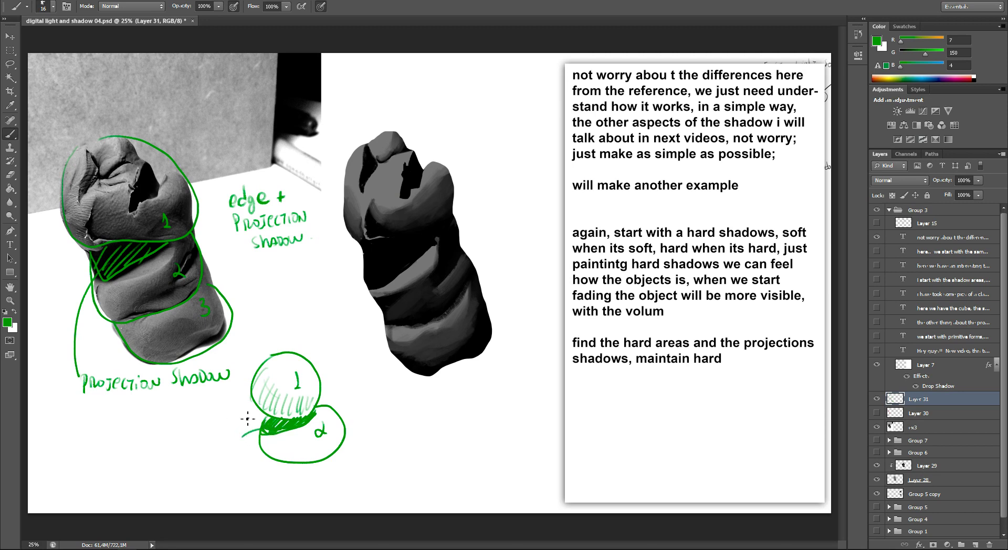
mouse_move(215, 433)
left_mouse_down()
mouse_move(223, 442)
mouse_move(259, 422)
mouse_move(236, 456)
mouse_move(259, 443)
left_mouse_up()
- Hatch the projection shadow on the dark model in green, undoing a stray curve from label 2
left_click_drag(364, 250, 419, 240)
mouse_move(375, 264)
left_mouse_down()
mouse_move(370, 275)
mouse_move(420, 242)
left_mouse_up()
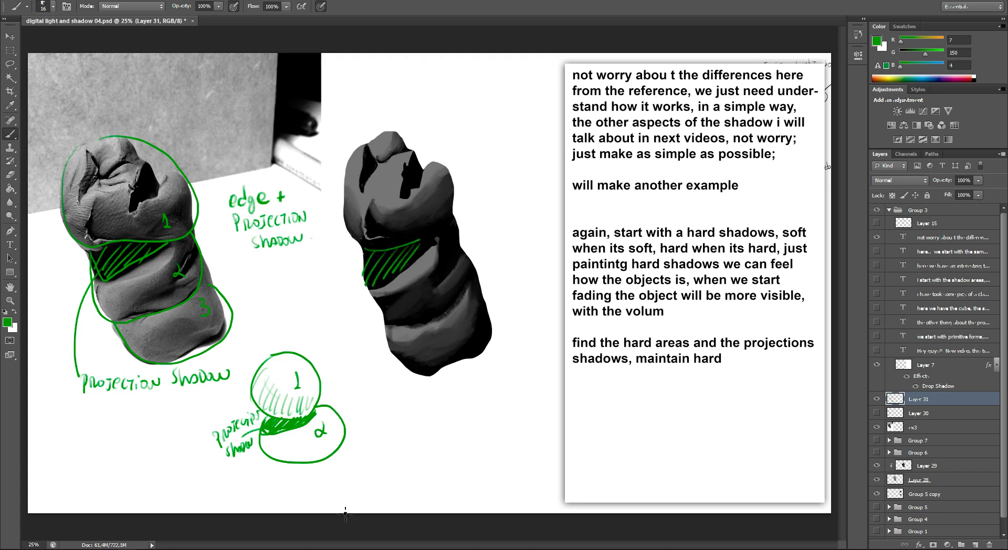
left_click_drag(175, 250, 114, 288)
key("ctrl+z")
- Hide the projection-shadow notes and, on a new layer, mark the clay's hard edge labelled HARD EDGE
left_click(877, 399)
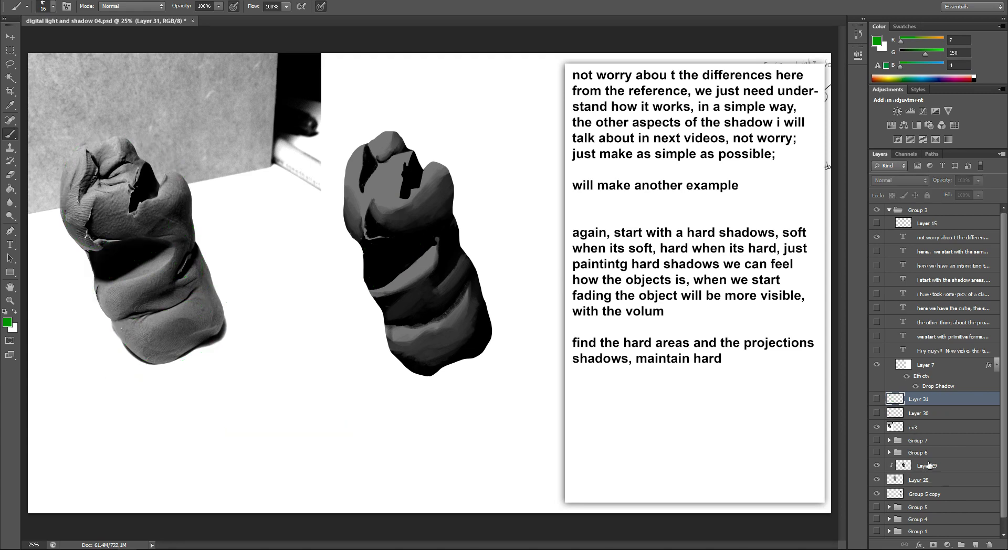
left_click(974, 545)
left_click_drag(108, 287, 140, 286)
left_click_drag(176, 255, 217, 243)
mouse_move(218, 238)
left_mouse_down()
mouse_move(254, 242)
mouse_move(234, 260)
mouse_move(262, 260)
left_mouse_up()
- Trace the crack's hard edge, connect it to the label, and hatch the black crack
mouse_move(146, 159)
left_mouse_down()
mouse_move(129, 215)
mouse_move(161, 196)
left_mouse_up()
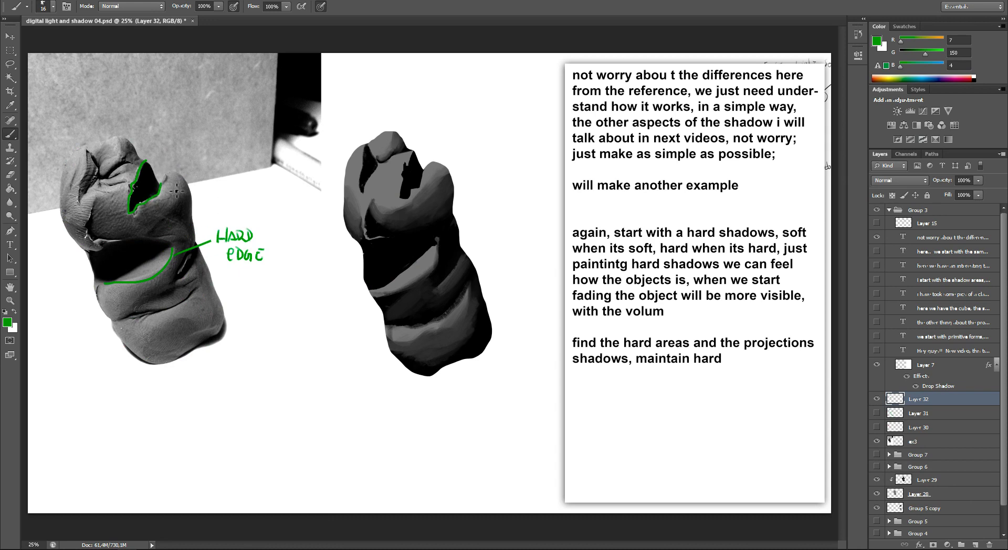
left_click(207, 220, "shift")
mouse_move(144, 184)
left_mouse_down()
mouse_move(131, 204)
mouse_move(147, 165)
mouse_move(152, 179)
left_mouse_up()
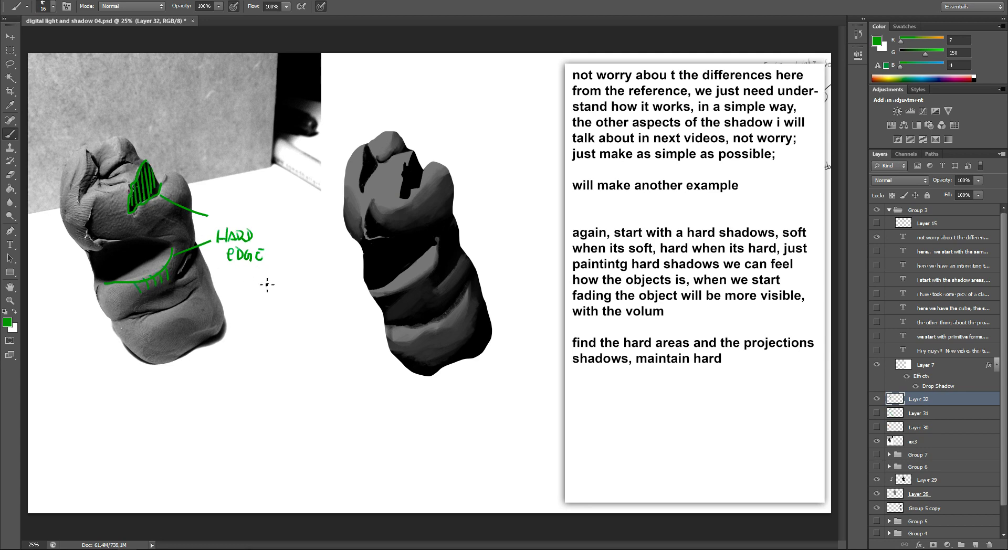
mouse_move(281, 232)
left_mouse_down()
mouse_move(268, 272)
mouse_move(275, 286)
left_mouse_up()
- Write '= BOX' and sketch a box with a hatched shadow face and an arrow
mouse_move(264, 295)
left_mouse_down()
mouse_move(309, 292)
mouse_move(276, 349)
mouse_move(297, 328)
mouse_move(291, 361)
left_mouse_up()
mouse_move(300, 327)
left_mouse_down()
mouse_move(320, 318)
mouse_move(323, 345)
left_mouse_up()
mouse_move(298, 360)
left_mouse_down()
mouse_move(323, 348)
mouse_move(320, 315)
left_mouse_up()
key("ctrl+alt+z")
key("ctrl+alt+z")
mouse_move(319, 316)
left_mouse_down()
mouse_move(319, 351)
mouse_move(298, 360)
left_mouse_up()
mouse_move(295, 309)
left_mouse_down()
mouse_move(317, 317)
mouse_move(296, 310)
mouse_move(279, 353)
mouse_move(288, 355)
left_mouse_up()
mouse_move(292, 327)
left_mouse_down()
mouse_move(298, 362)
mouse_move(304, 348)
mouse_move(308, 362)
left_mouse_up()
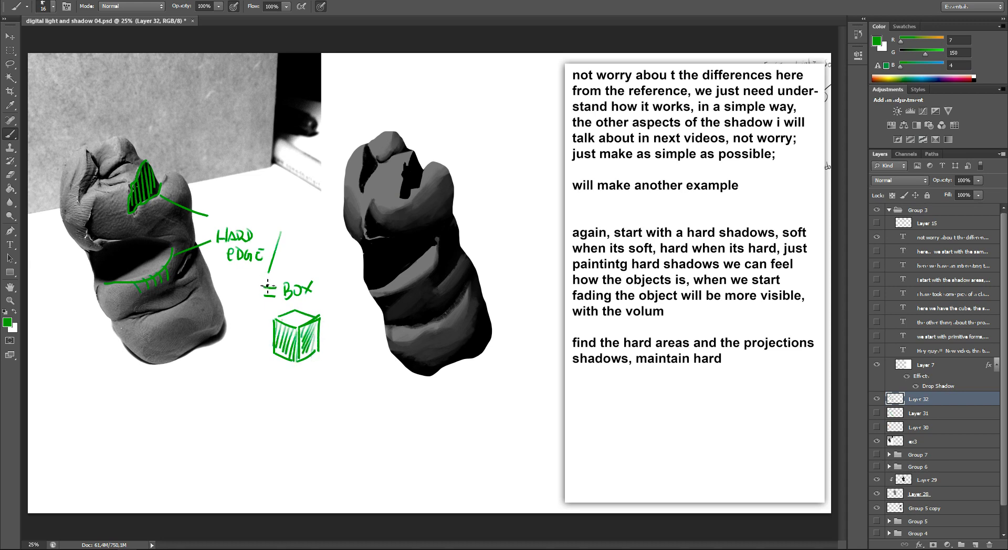
left_click_drag(265, 280, 266, 301)
- Write 'MAINTAIN HARD.' below the box sketch
mouse_move(255, 392)
left_mouse_down()
mouse_move(261, 378)
mouse_move(269, 392)
mouse_move(291, 377)
mouse_move(297, 393)
mouse_move(311, 392)
mouse_move(321, 376)
mouse_move(284, 416)
left_mouse_up()
mouse_move(292, 400)
left_mouse_down()
mouse_move(292, 416)
mouse_move(298, 402)
mouse_move(303, 416)
mouse_move(313, 403)
mouse_move(320, 415)
left_mouse_up()
left_click(331, 413)
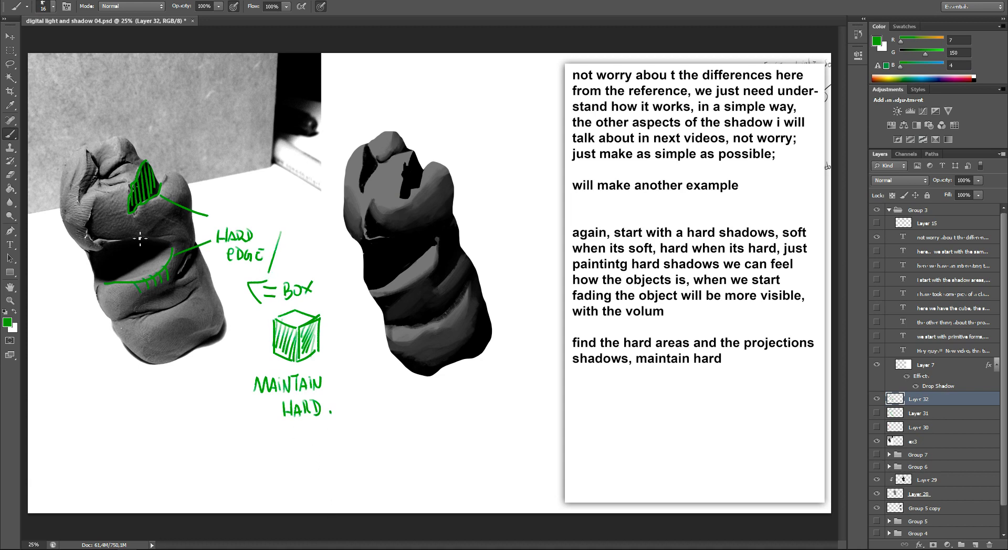
- Trace the clay's left edge in green and label it 'EDGE + Soft Shadow'
left_click_drag(86, 151, 87, 173)
mouse_move(54, 286)
left_mouse_down()
mouse_move(64, 235)
mouse_move(42, 311)
mouse_move(74, 312)
mouse_move(52, 335)
left_mouse_up()
mouse_move(57, 328)
left_mouse_down()
mouse_move(46, 328)
mouse_move(37, 356)
left_mouse_up()
left_click_drag(46, 348, 53, 355)
left_click_drag(48, 347, 57, 345)
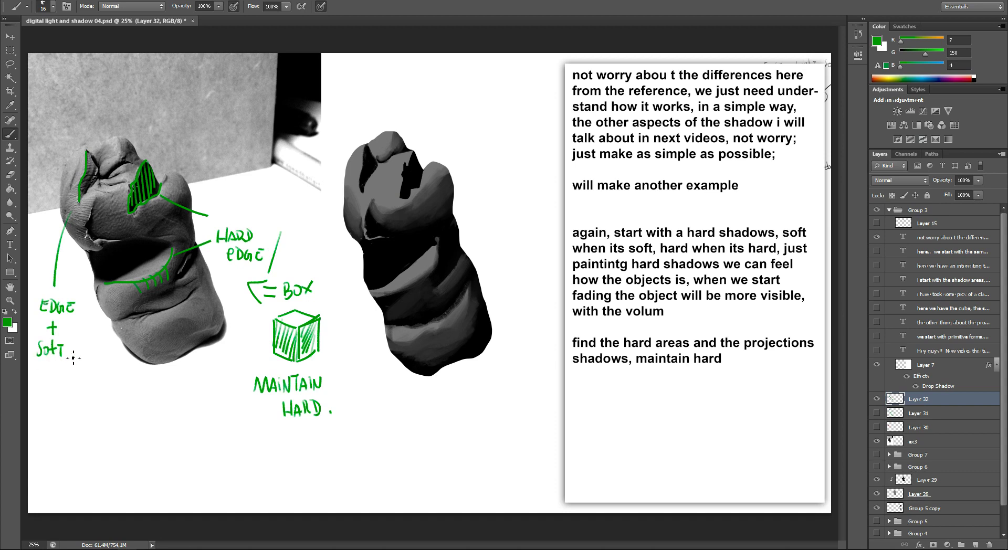
mouse_move(74, 344)
left_mouse_down()
mouse_move(69, 357)
mouse_move(102, 351)
left_mouse_up()
left_click_drag(103, 346, 111, 347)
- Add a pointer line and the note 'Soft the shadow along' below the label
mouse_move(68, 368)
left_mouse_down()
mouse_move(71, 393)
mouse_move(94, 413)
left_mouse_up()
mouse_move(91, 399)
left_mouse_down()
mouse_move(107, 398)
mouse_move(107, 427)
mouse_move(151, 426)
mouse_move(158, 415)
left_mouse_up()
left_click_drag(119, 452, 157, 457)
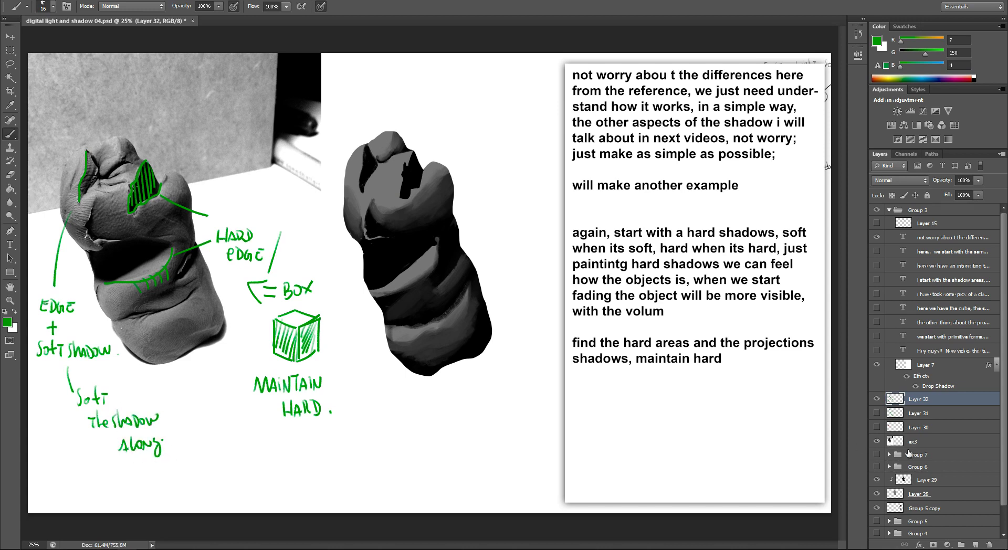
left_click(928, 442)
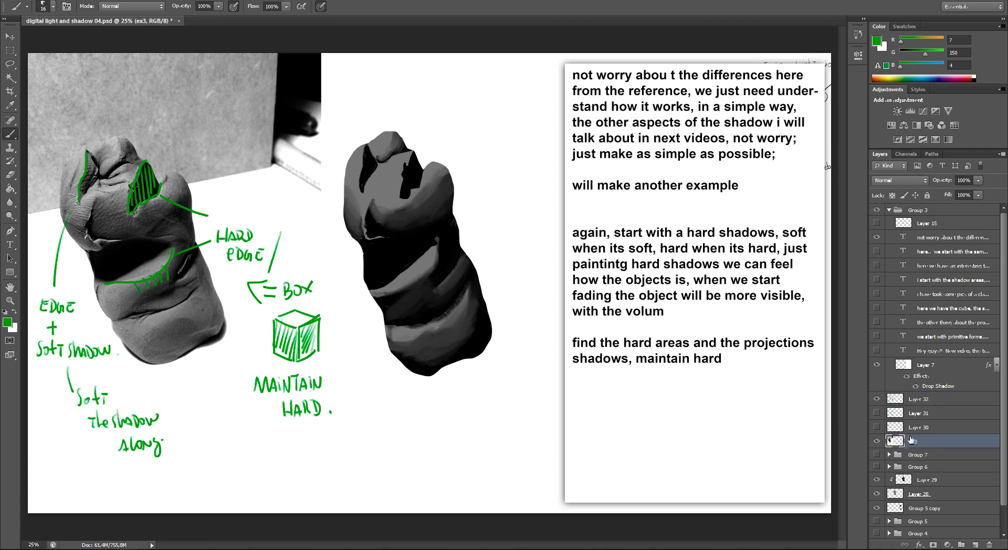
- On Layer 29, enlarge the brush to 22 px and sample dark greys from the shaded clay model
left_click(926, 481)
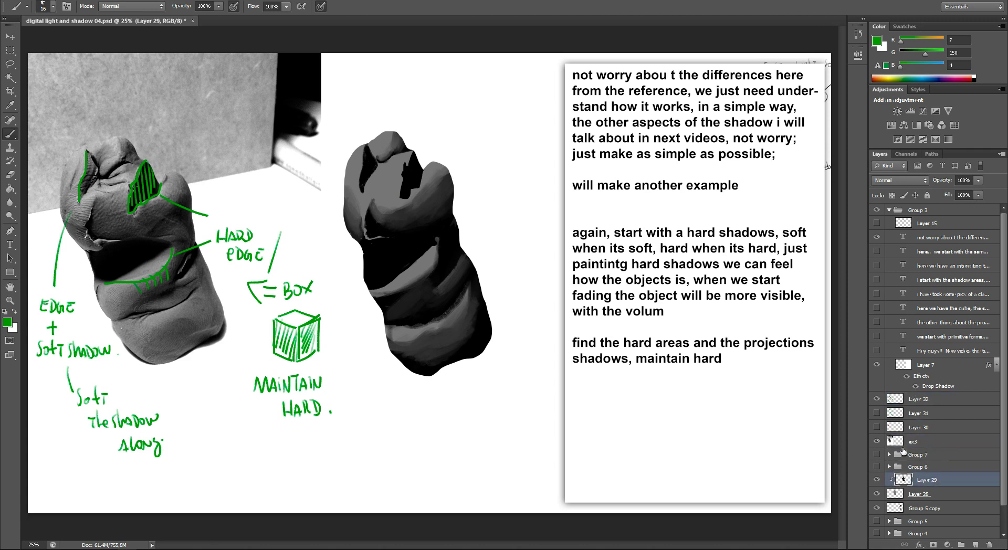
right_click(365, 152)
left_click_drag(462, 147, 475, 147)
left_click(367, 182, "alt")
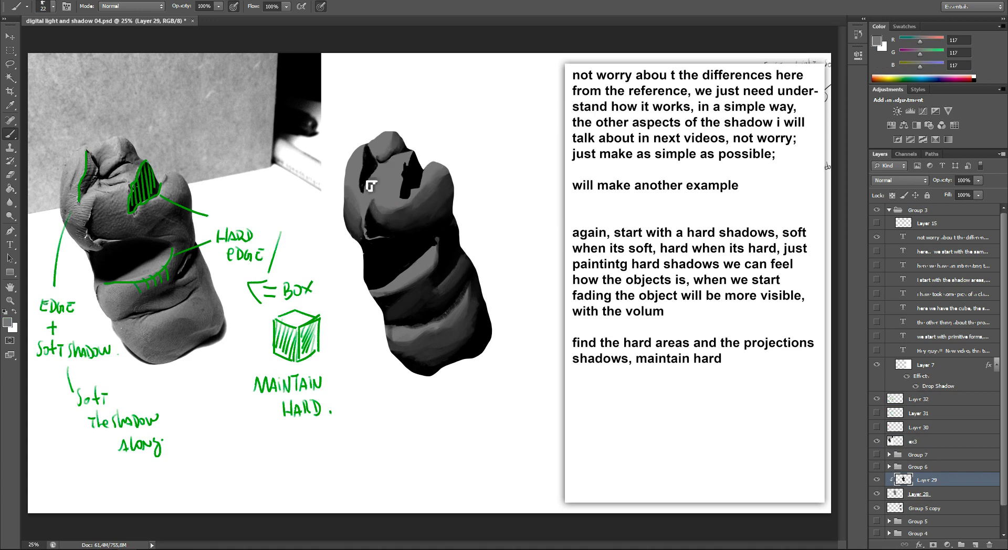
left_click(367, 176, "alt")
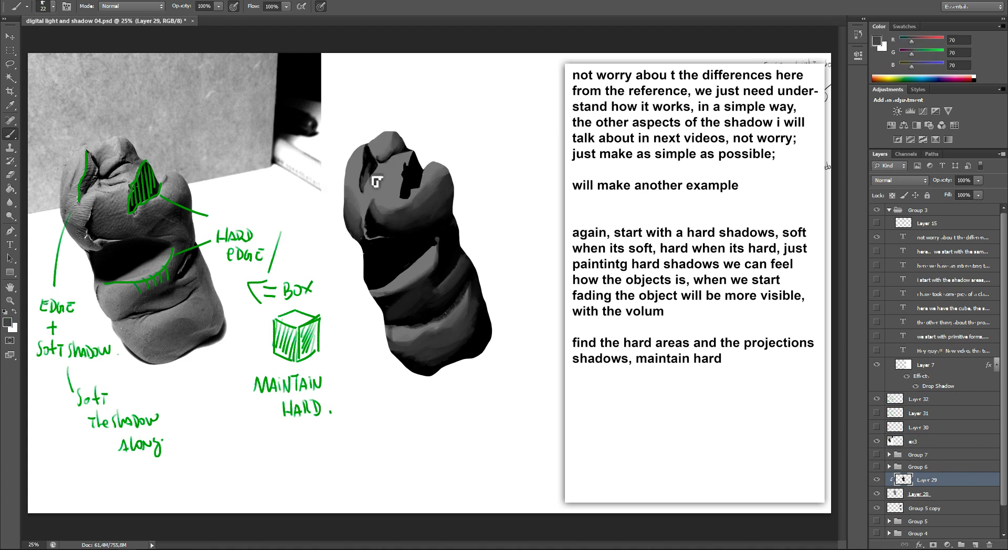
left_click(383, 168, "alt")
left_click(367, 148, "alt")
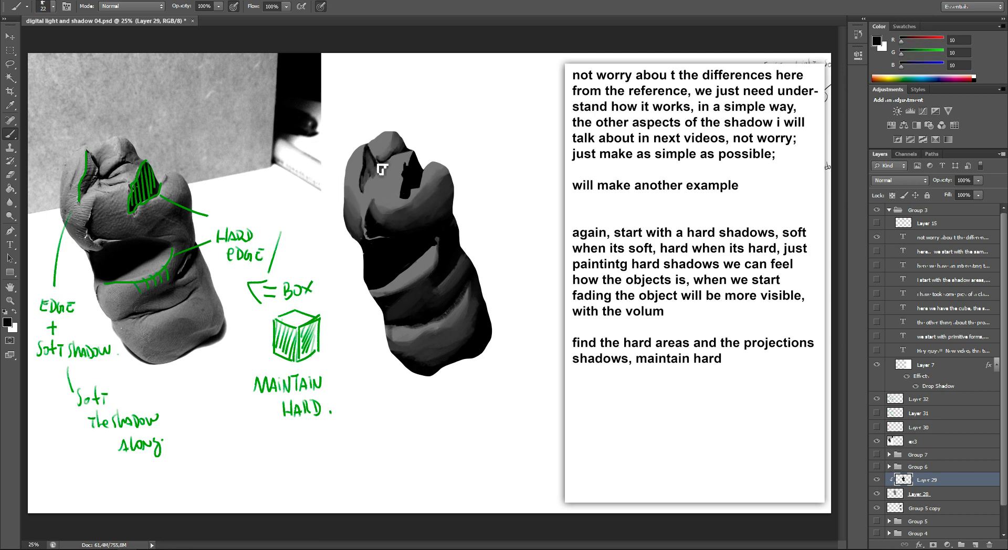
left_click(378, 175, "alt")
left_click(370, 163, "alt")
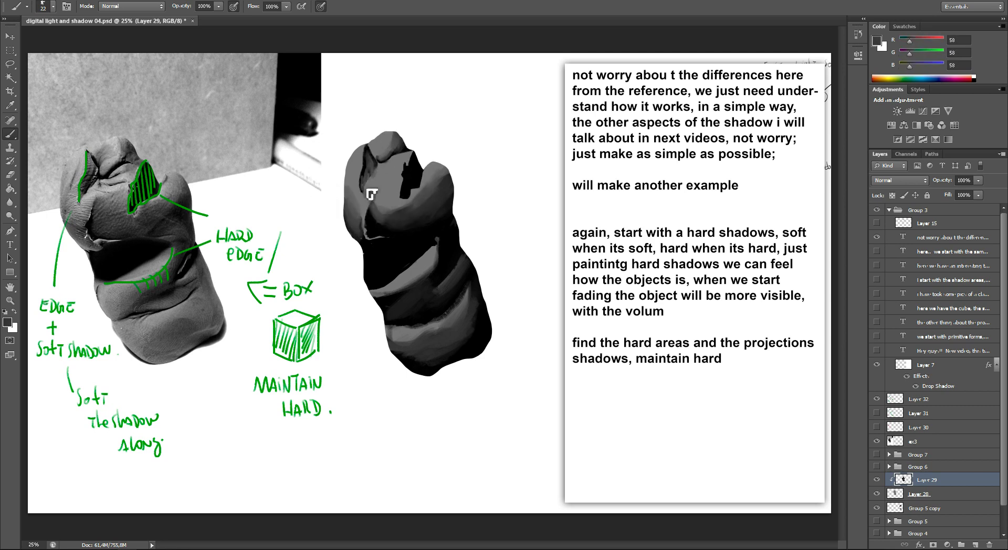
left_click(372, 167, "alt")
- Add 'see? just doing that can paint everything' to the end of the side note
double_click(903, 237)
left_click(732, 357)
type("see")
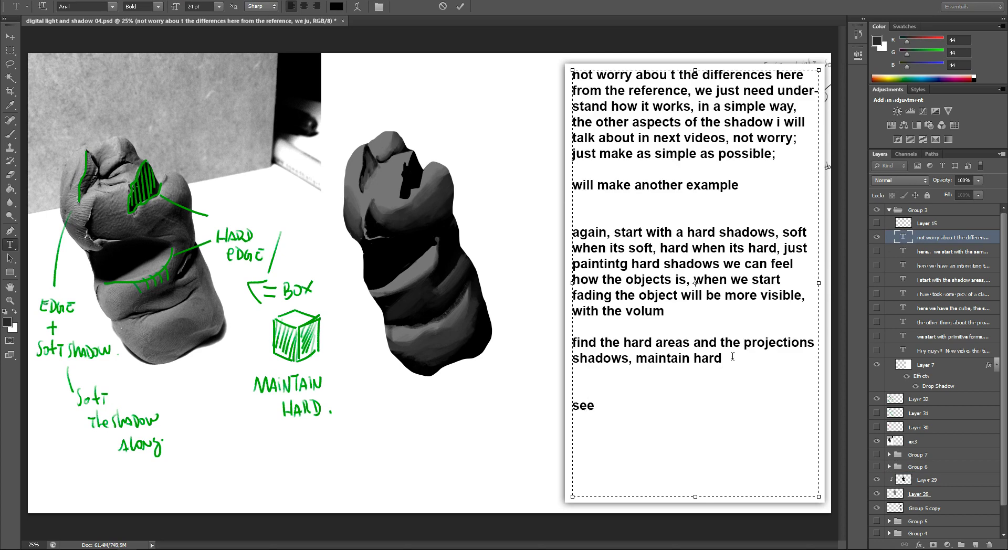
type("? just ")
type("doing that")
type(" we can paint ")
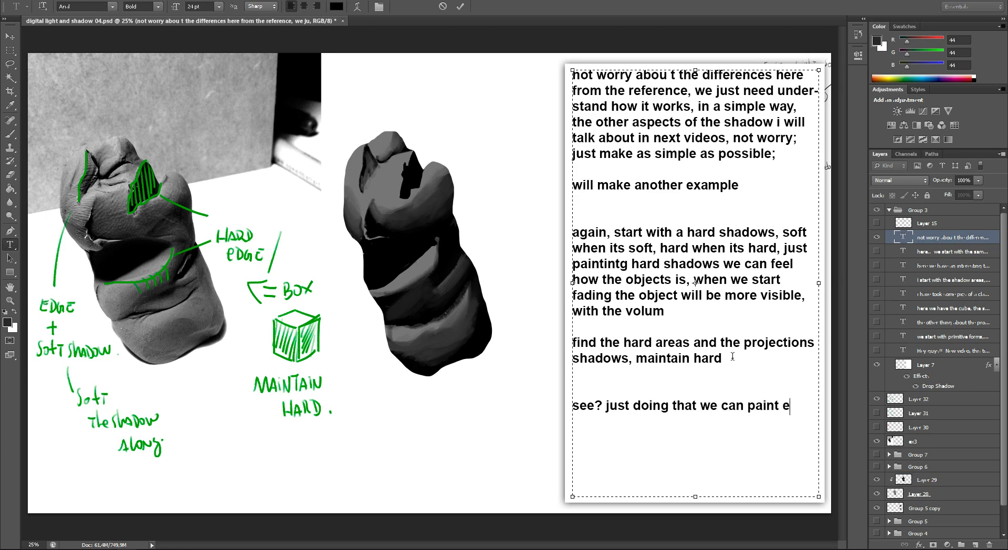
type("everything")
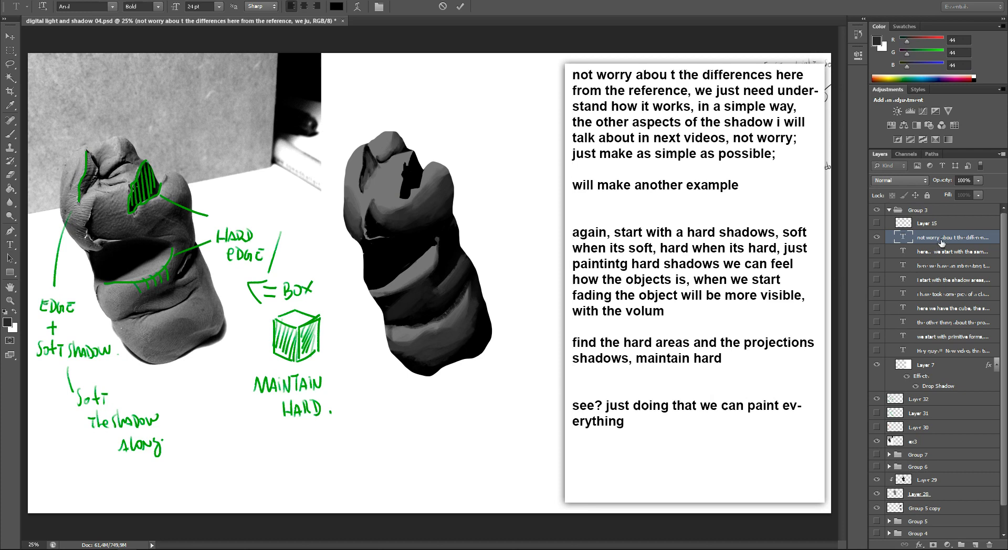
key("ctrl+Return")
key("b")
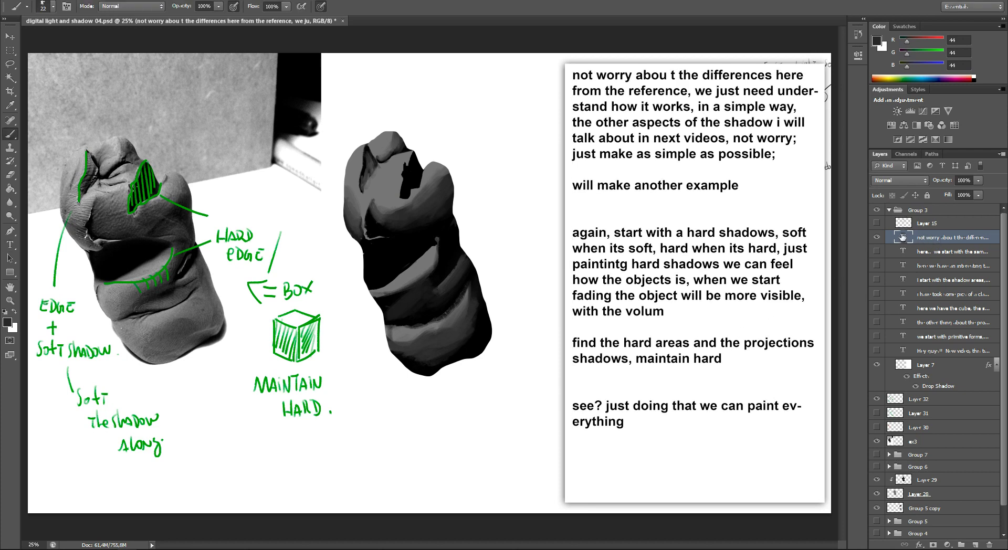
- Append the sentence about imagining the object's form, ending 'will put in a scene to finish'
double_click(903, 237)
left_click(638, 416)
type("just imaginehow")
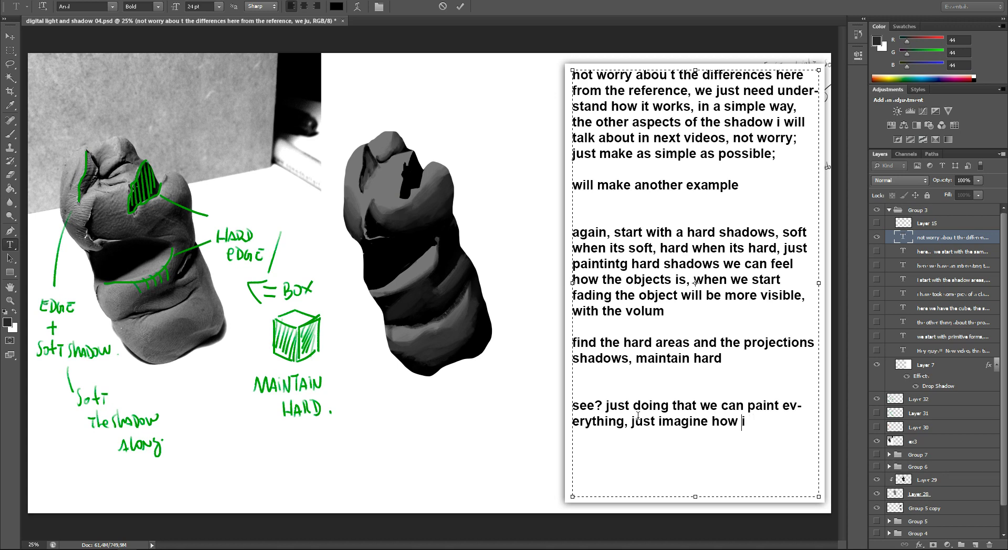
type("is")
type("our")
type("jec")
type("nd the fom")
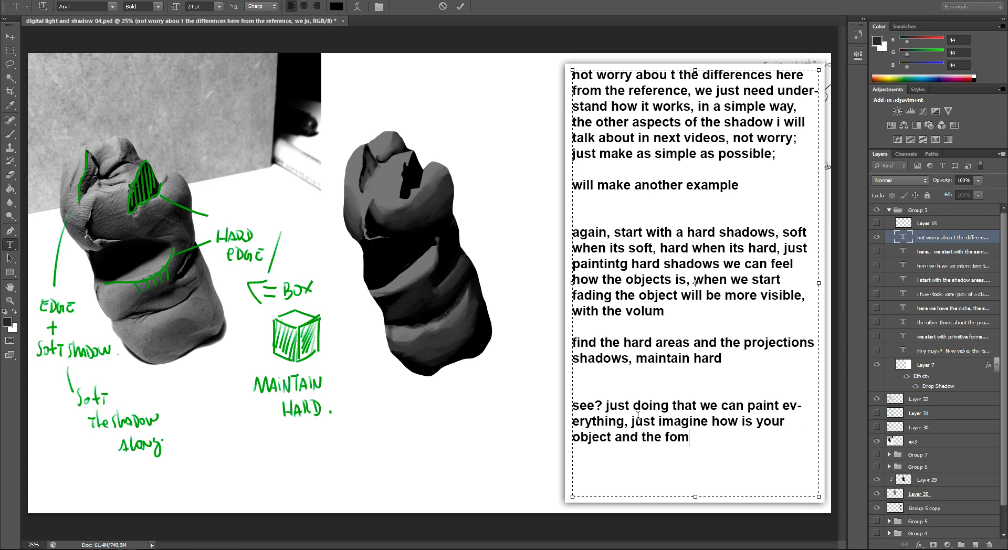
type("rrm,")
type(" put the shadow on right ")
type("ea")
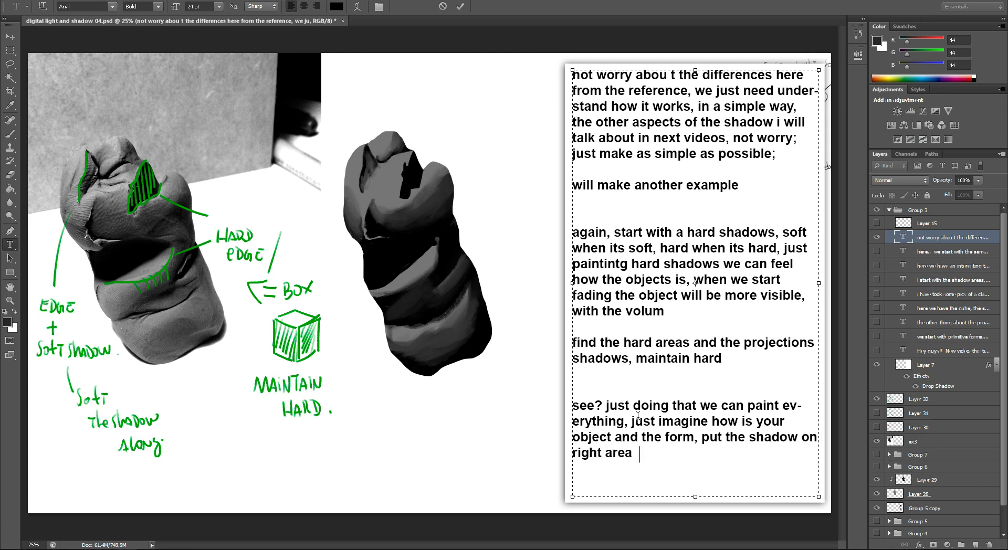
type("nd ")
type("yo")
type("wil")
type(" have ")
type("ou")
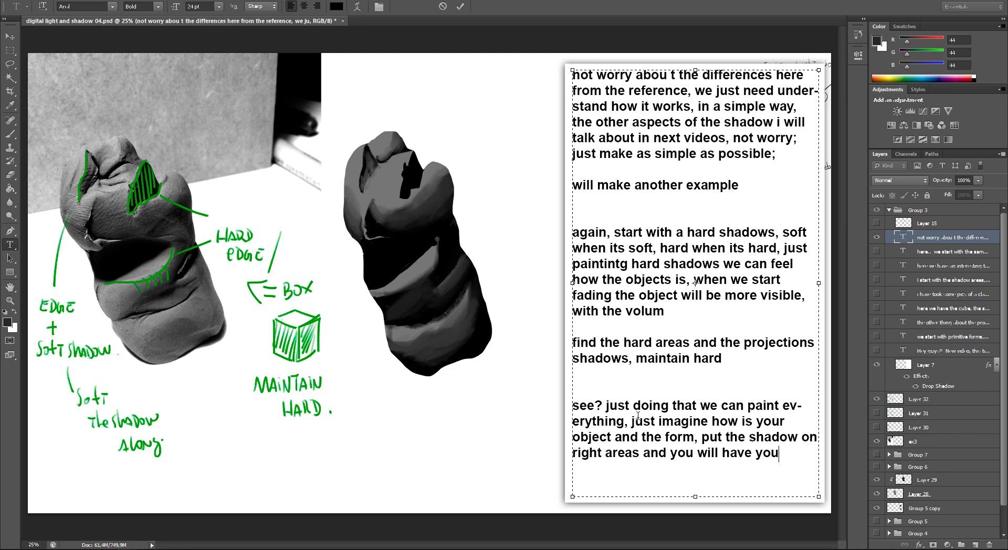
type("shadow")
type("s, will p")
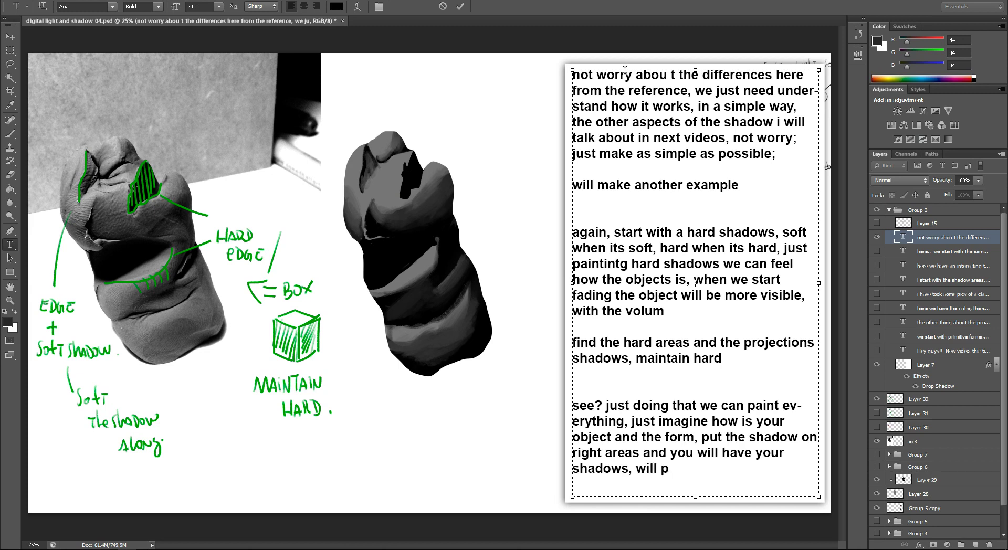
type("ou")
key("BackSpace")
key("BackSpace")
type("ut in ")
type("a scen ")
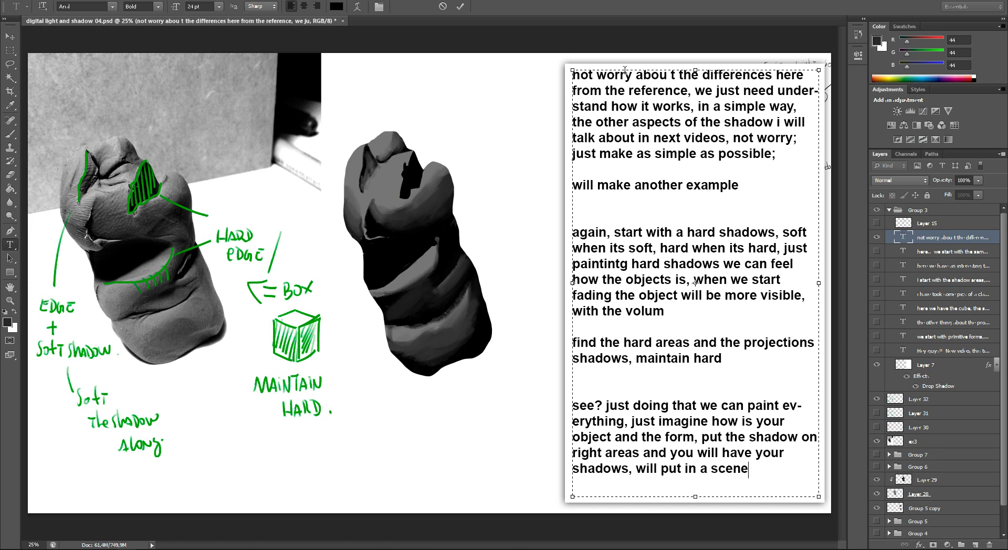
type("to f")
type("inishb")
- Add a new layer above Layer 28 and paint a dark shadow along the object's bottom
left_click(913, 387)
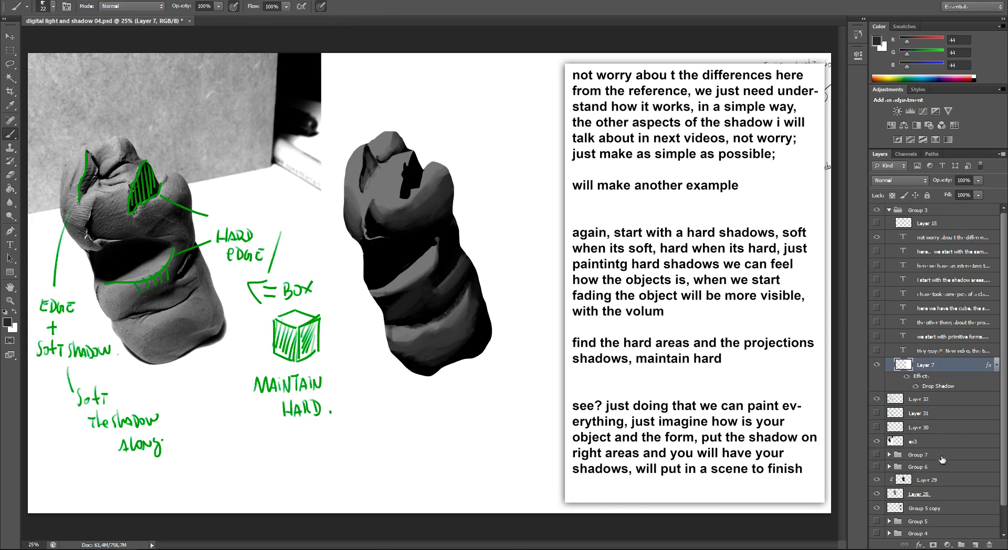
left_click(943, 481)
left_click(945, 494)
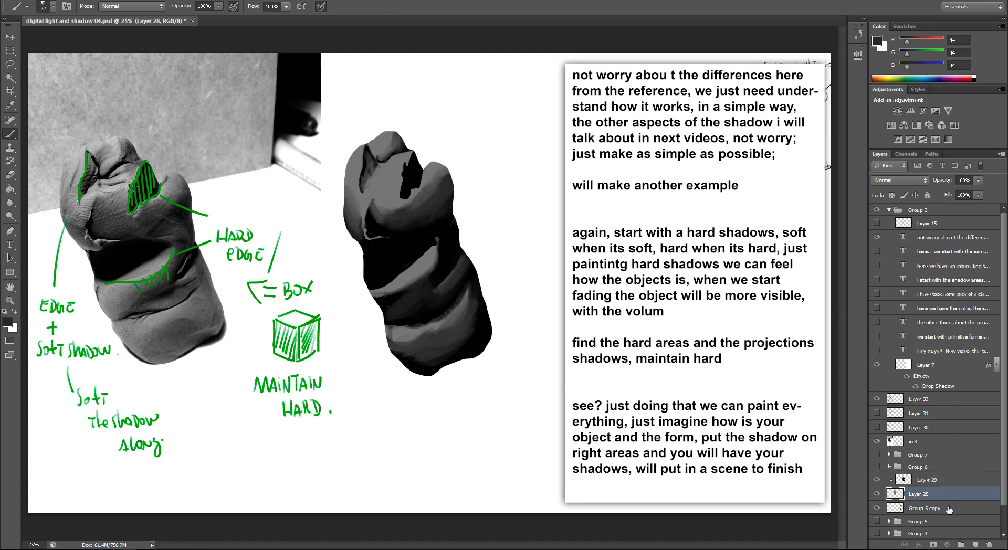
left_click(975, 545, "ctrl")
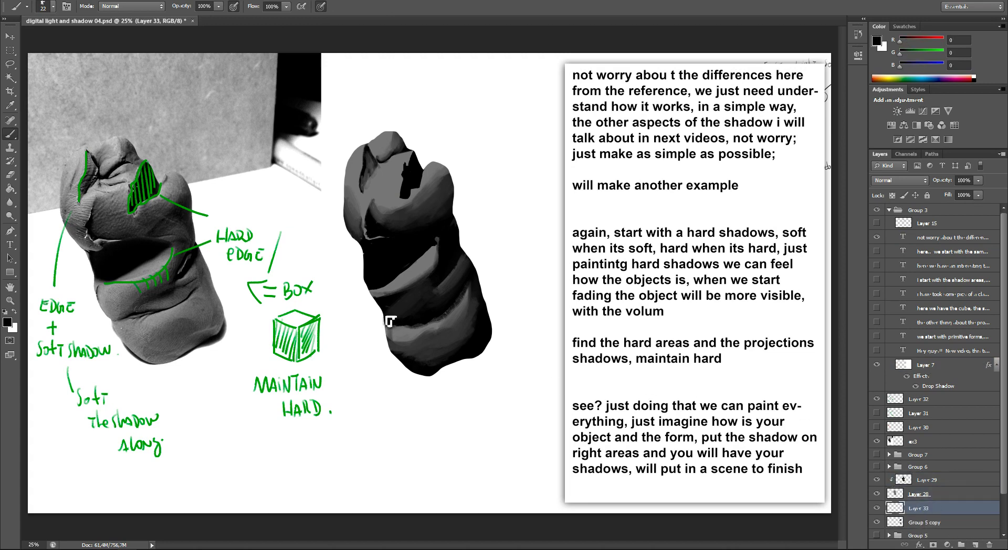
right_click(490, 288)
key("Return")
mouse_move(404, 365)
left_mouse_down()
mouse_move(435, 377)
mouse_move(483, 367)
mouse_move(496, 344)
mouse_move(447, 364)
left_mouse_up()
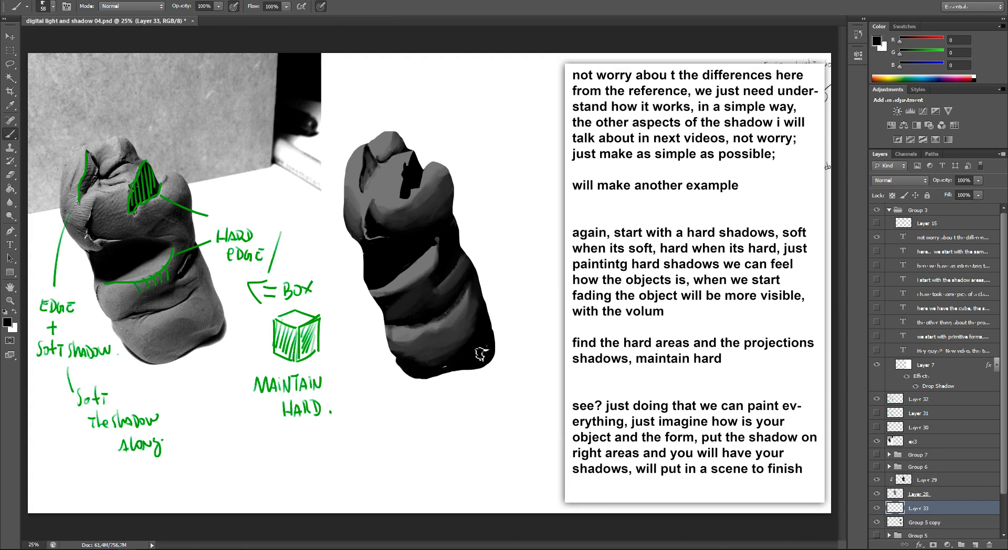
- Reduce the brush to 40 px, extend the dark cast shadow, then shrink the brush further
right_click(536, 328)
left_click_drag(537, 328, 527, 328)
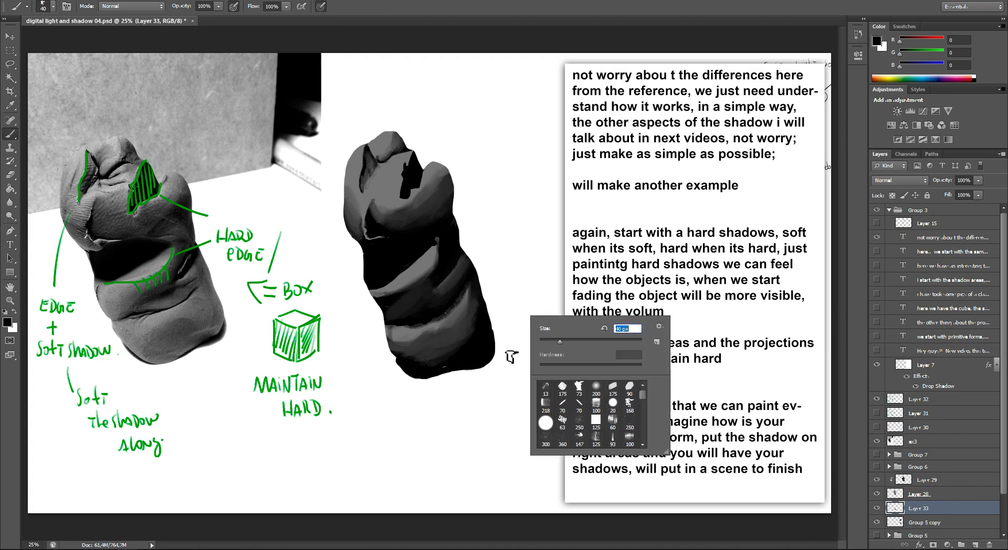
key("Return")
mouse_move(446, 373)
left_mouse_down()
mouse_move(506, 398)
mouse_move(531, 392)
mouse_move(499, 420)
mouse_move(546, 412)
left_mouse_up()
right_click(493, 372)
key("Return")
right_click(484, 367)
key("Return")
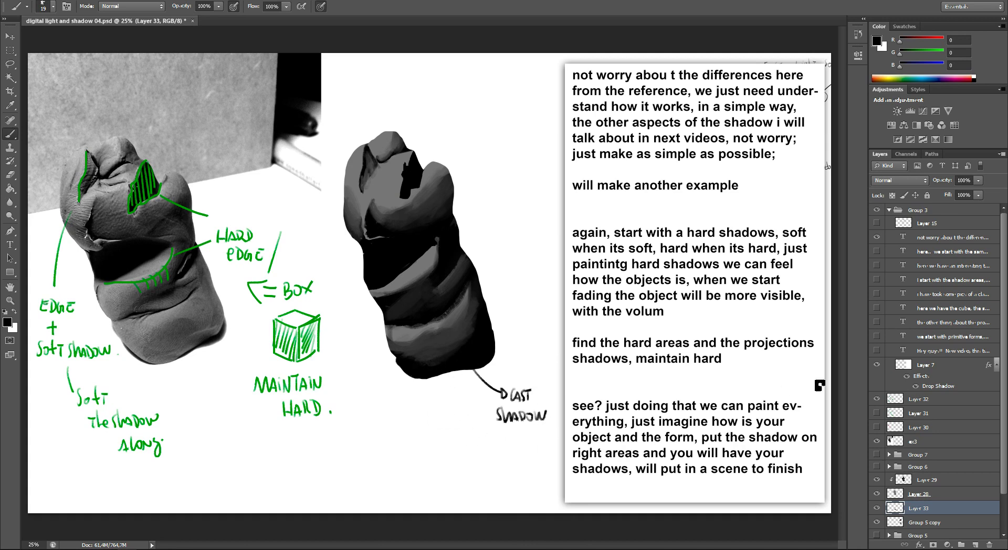
- Merge the clipped shading layers and apply Levels with output black raised to 42
left_click(918, 494)
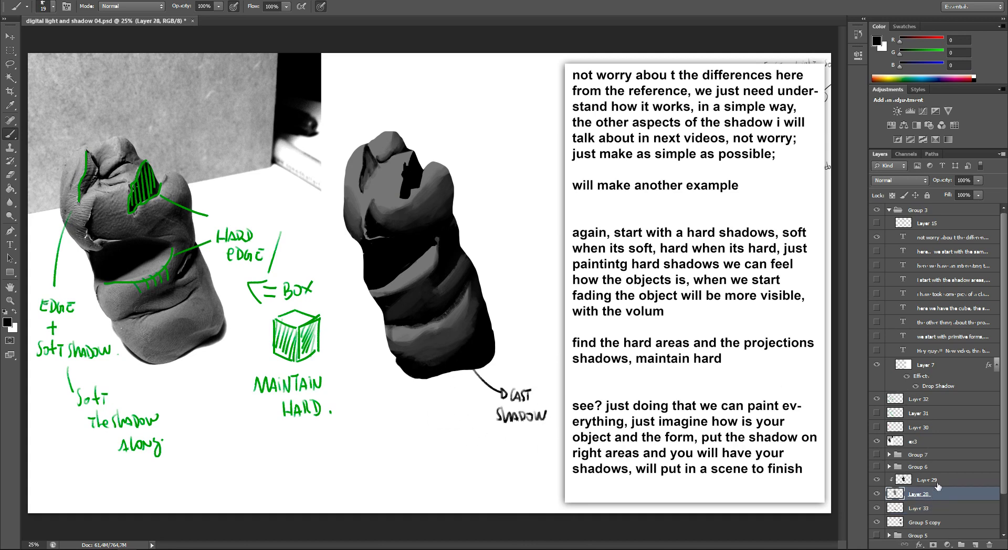
key("Delete")
key("ctrl+l")
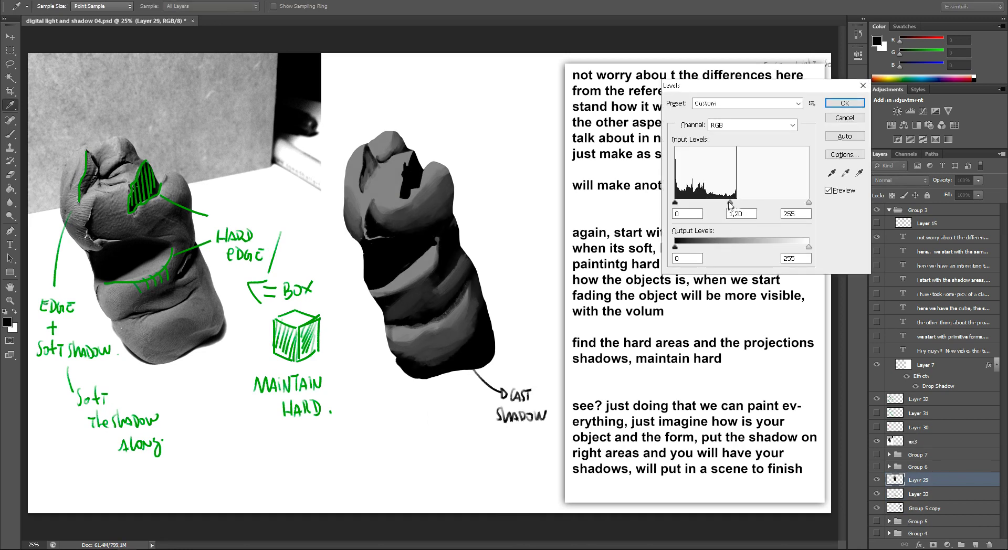
left_click(834, 120)
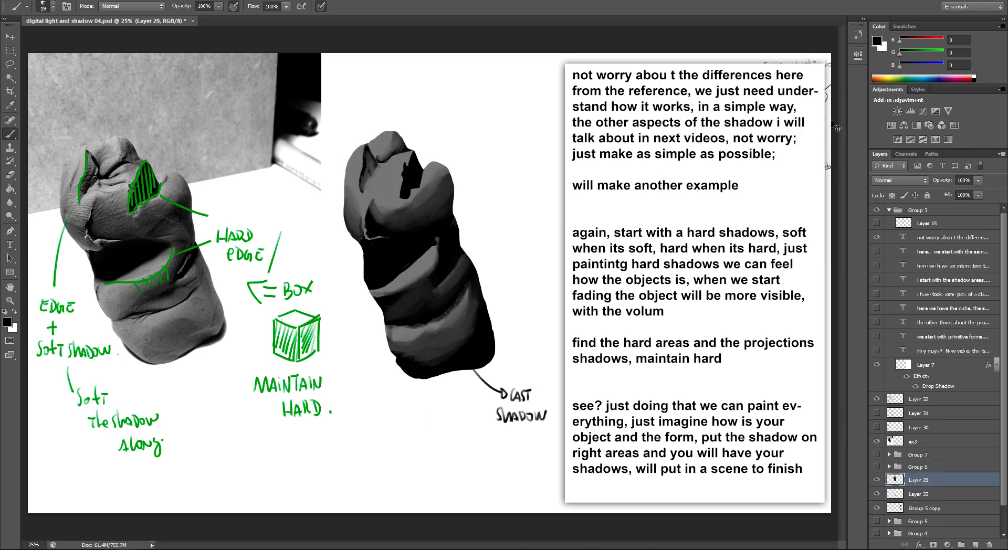
key("ctrl+l")
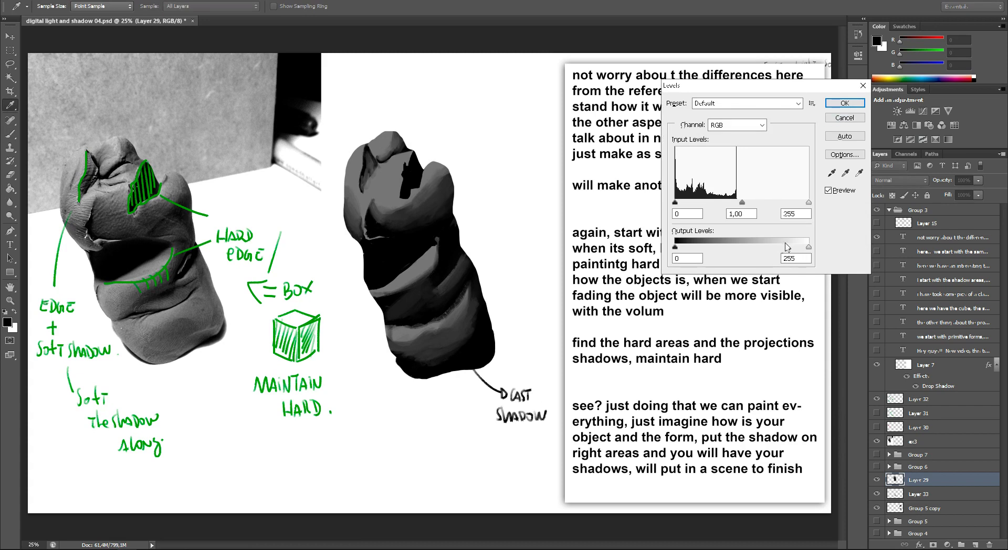
mouse_move(808, 246)
left_mouse_down()
mouse_move(792, 246)
mouse_move(808, 247)
left_mouse_up()
left_click_drag(681, 246, 697, 255)
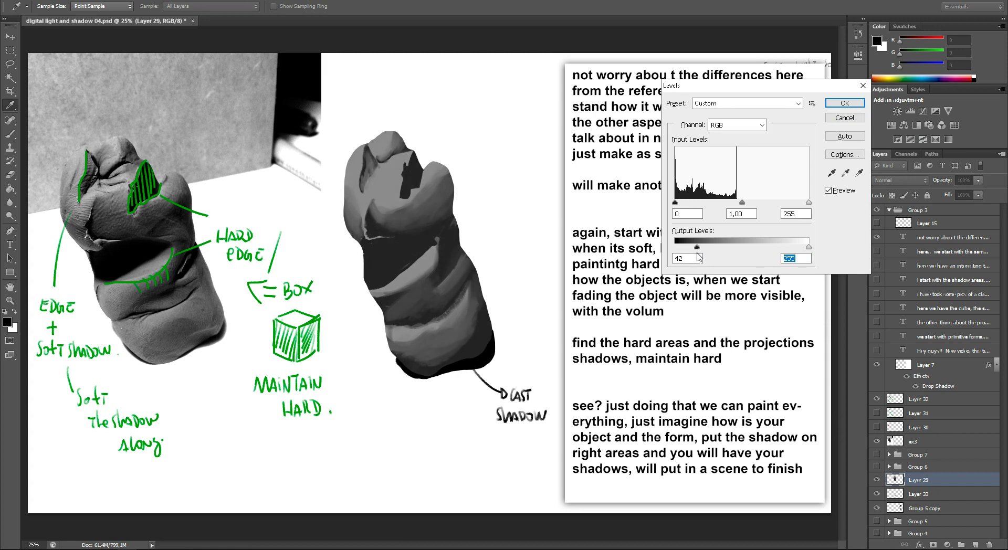
left_click(844, 104)
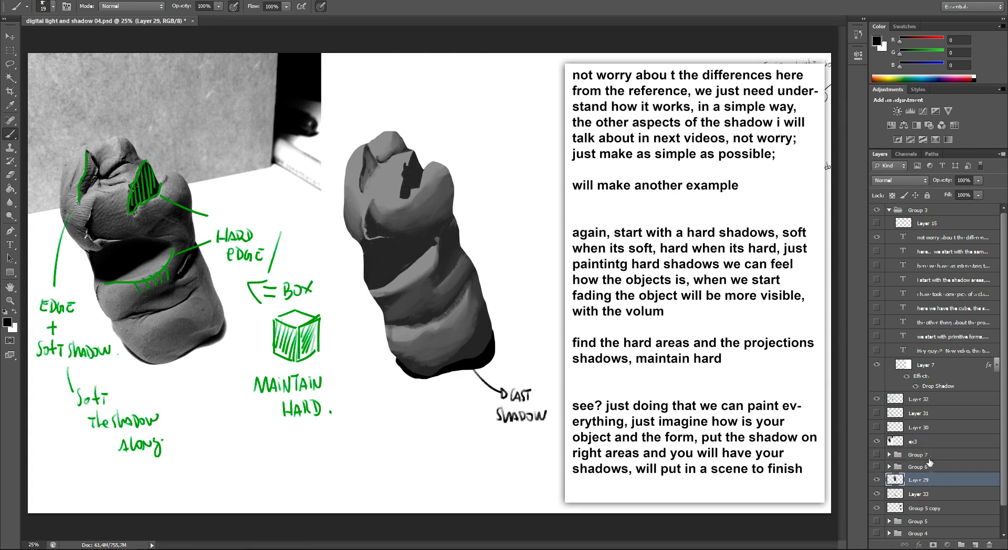
- Sketch a lamp with several rays above the clay object, labelled 'Light Source.'
mouse_move(455, 69)
left_mouse_down()
mouse_move(445, 100)
mouse_move(476, 107)
left_mouse_up()
mouse_move(487, 97)
left_mouse_down()
mouse_move(482, 117)
mouse_move(505, 108)
left_mouse_up()
mouse_move(500, 95)
left_mouse_down()
mouse_move(511, 96)
mouse_move(466, 128)
mouse_move(480, 127)
left_mouse_up()
left_click_drag(482, 119, 503, 127)
left_click_drag(507, 124, 514, 124)
left_click(518, 122)
left_click_drag(421, 104, 406, 114)
mouse_move(424, 117)
left_mouse_down()
mouse_move(420, 127)
mouse_move(432, 135)
left_mouse_up()
left_click_drag(441, 122, 448, 142)
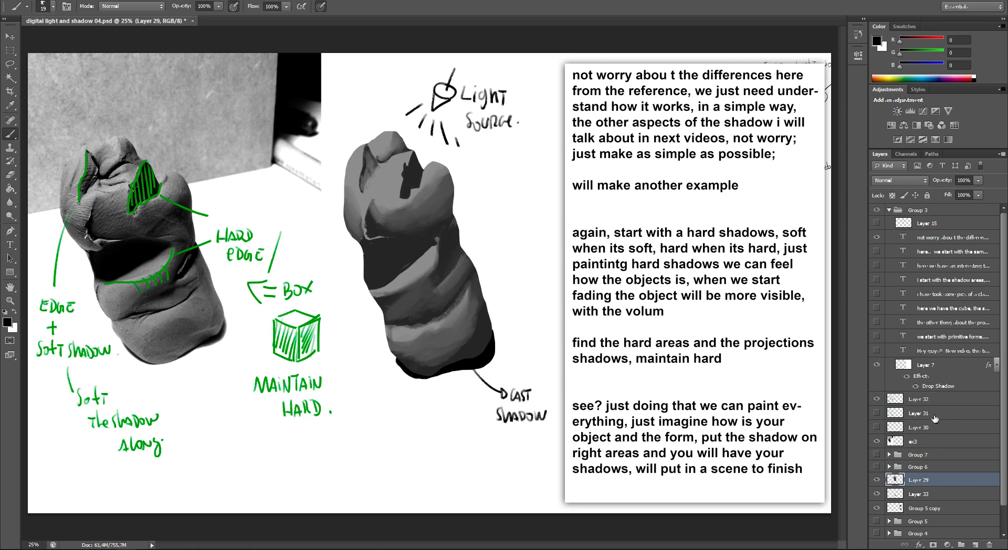
left_click(926, 367)
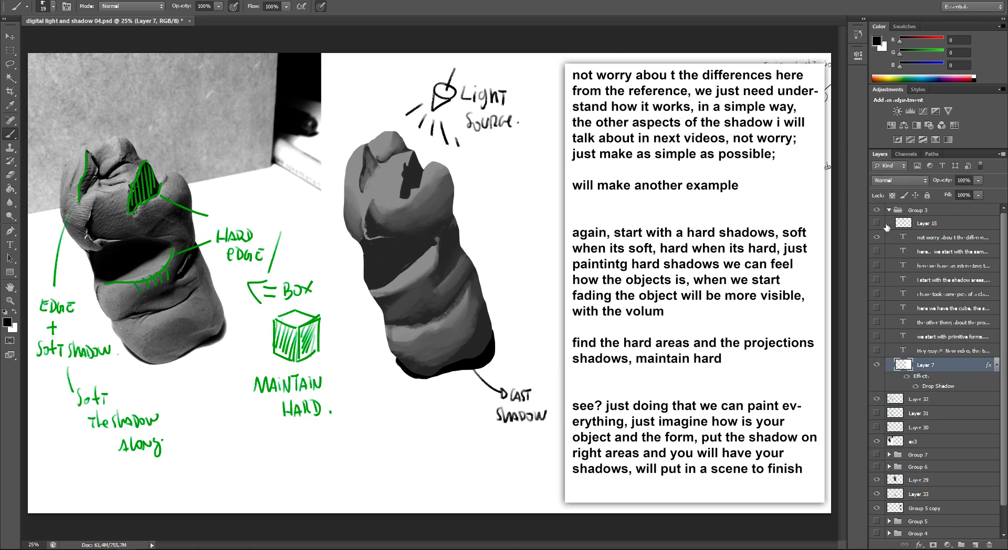
- Group Layer 32 through ex3 and hide the new group
left_click(922, 400)
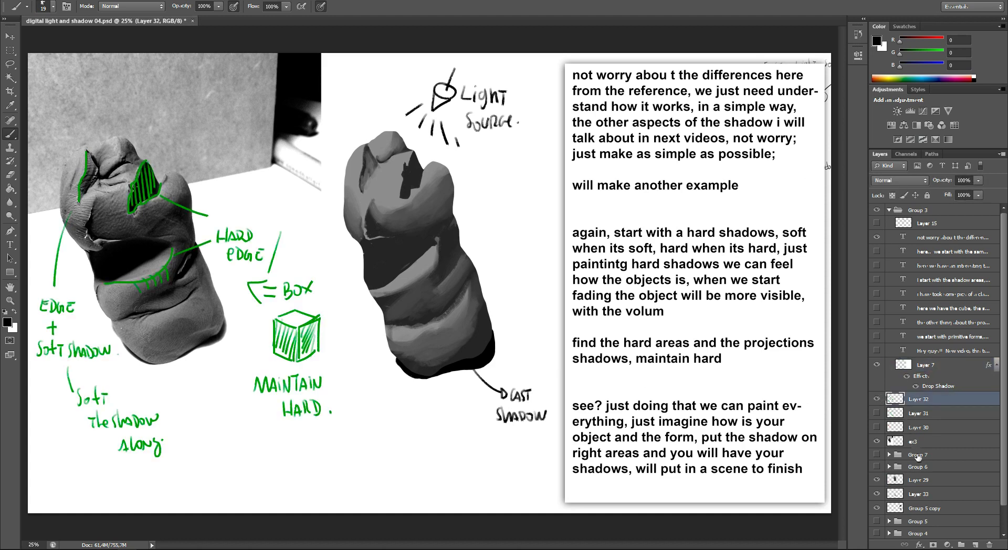
left_click(928, 443, "shift")
key("ctrl+g")
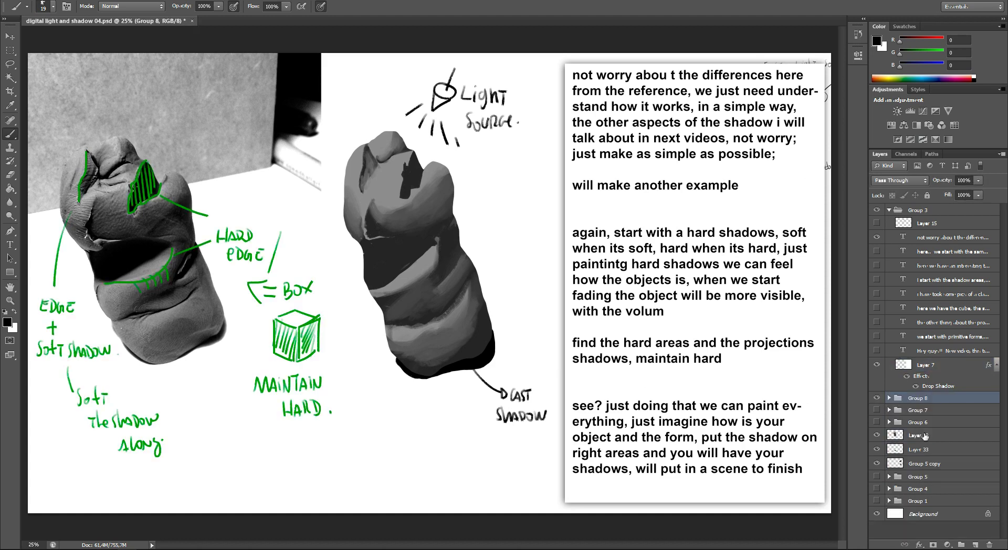
left_click(876, 398)
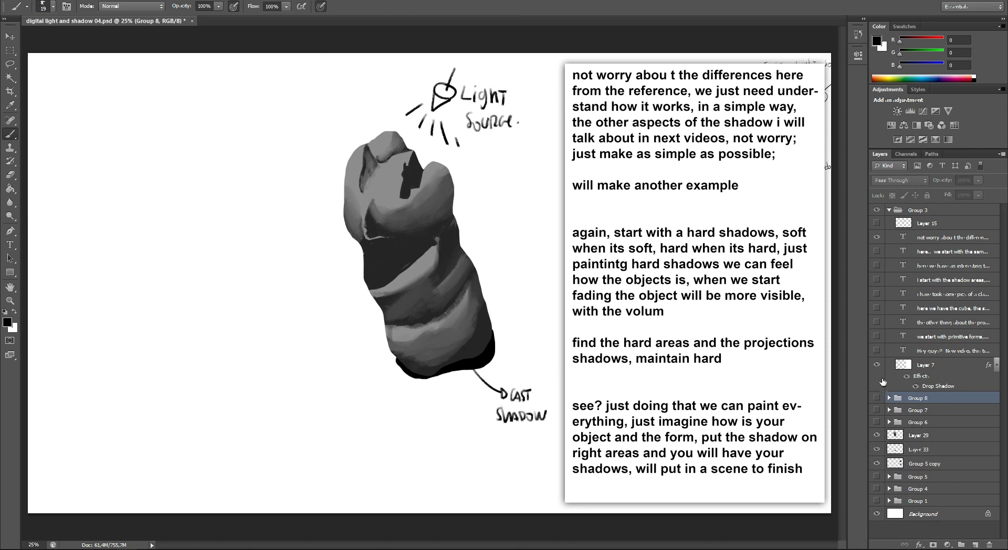
- Move Layer 29, Layer 33 and Group 5 copy into the hidden group and reveal the title page
left_click(898, 437)
left_click(916, 463, "shift")
left_click_drag(915, 444, 915, 399)
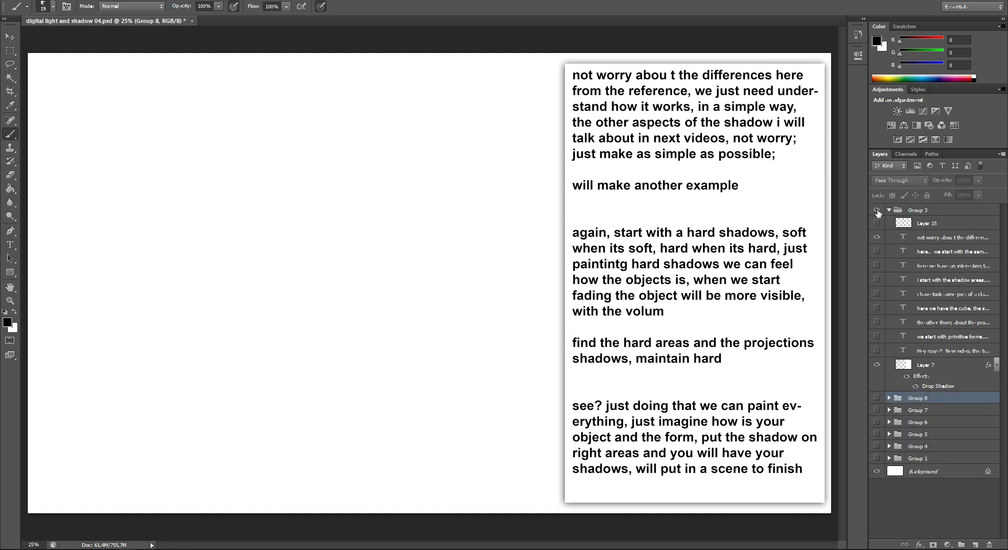
left_click(877, 458)
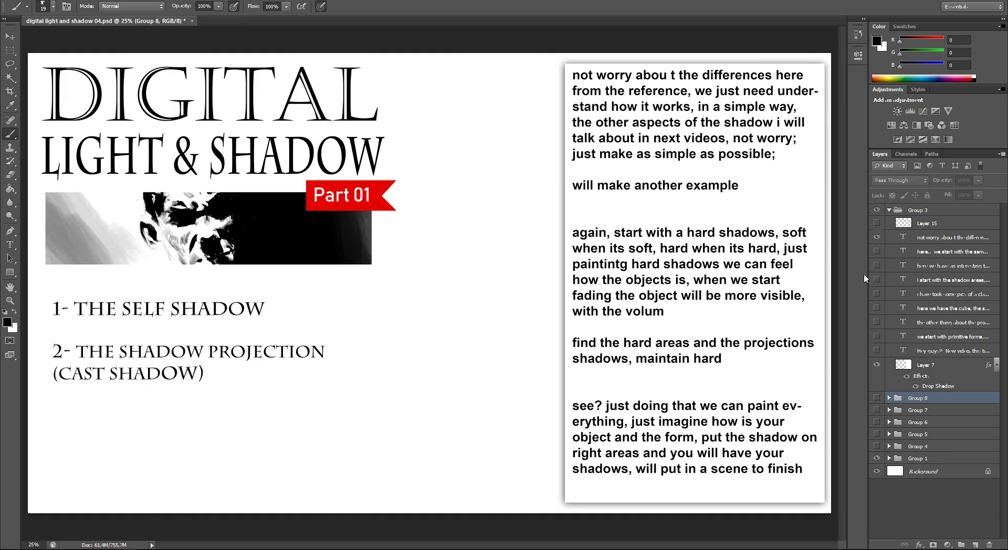
left_click(905, 227)
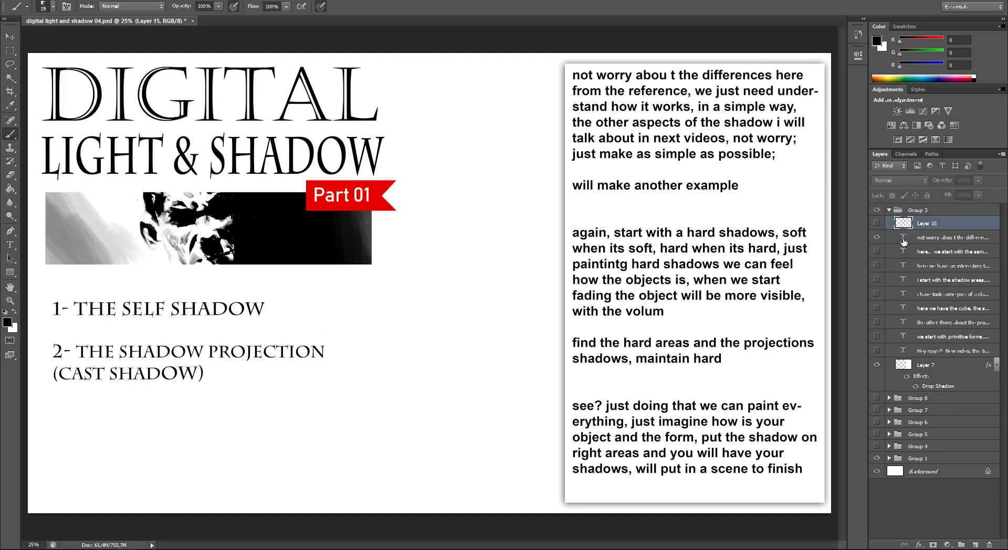
double_click(903, 237)
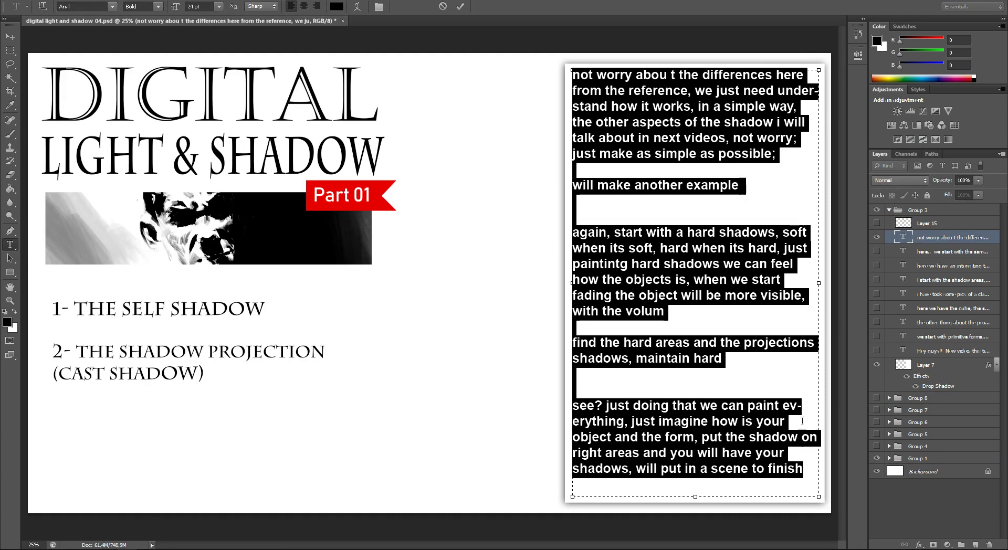
- Duplicate the notes text layer, hide the original, and replace the copy's text with a new review note
left_click(909, 235)
key("b")
key("ctrl+j")
left_click(876, 251)
double_click(903, 237)
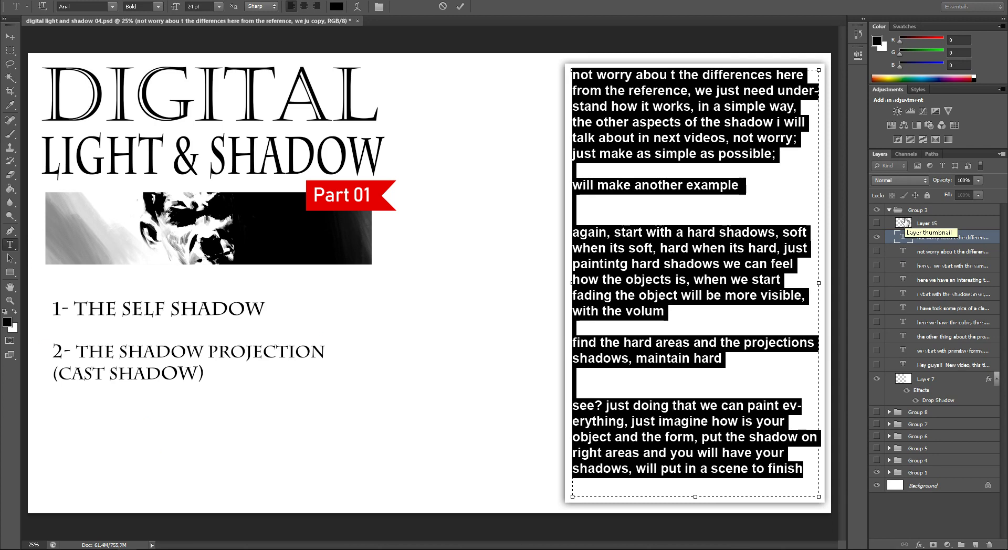
type("a rev")
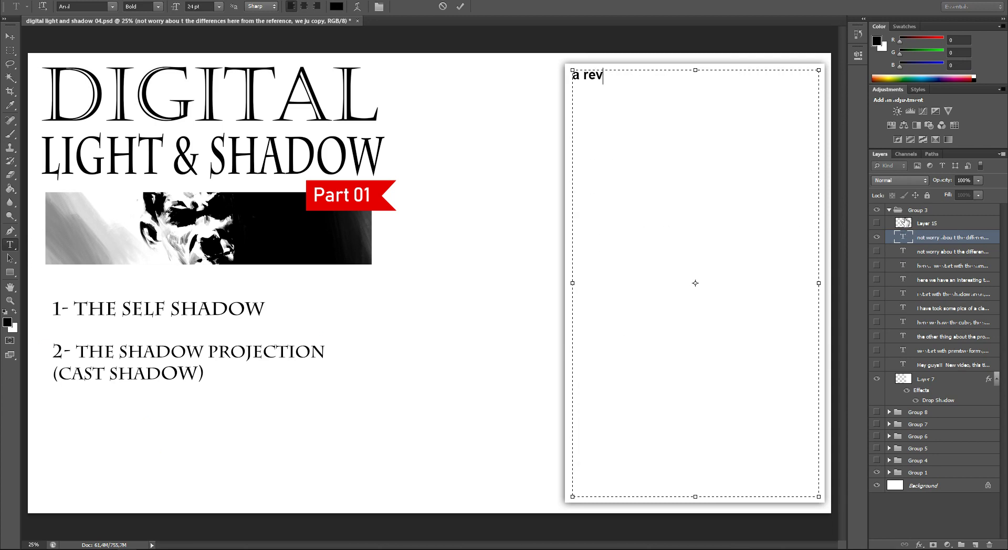
type("w")
type("so")
type("jects")
type(" so ")
type("shadow")
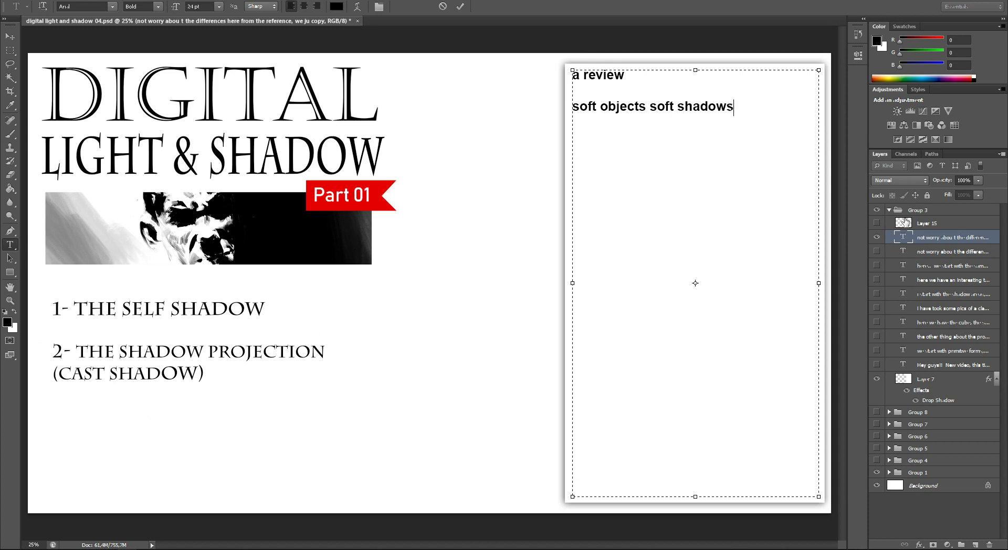
type("hard o")
type("bjects")
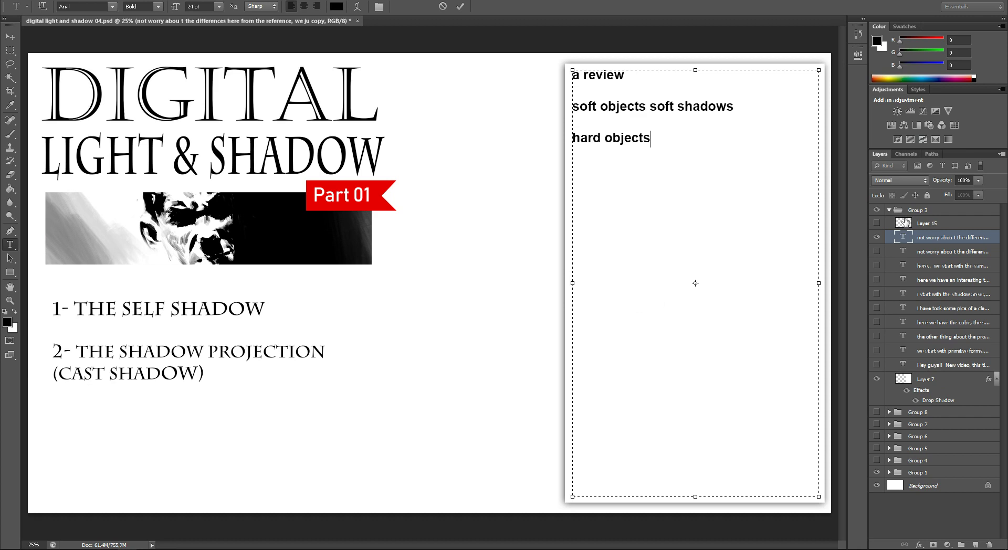
type(" hard shadows")
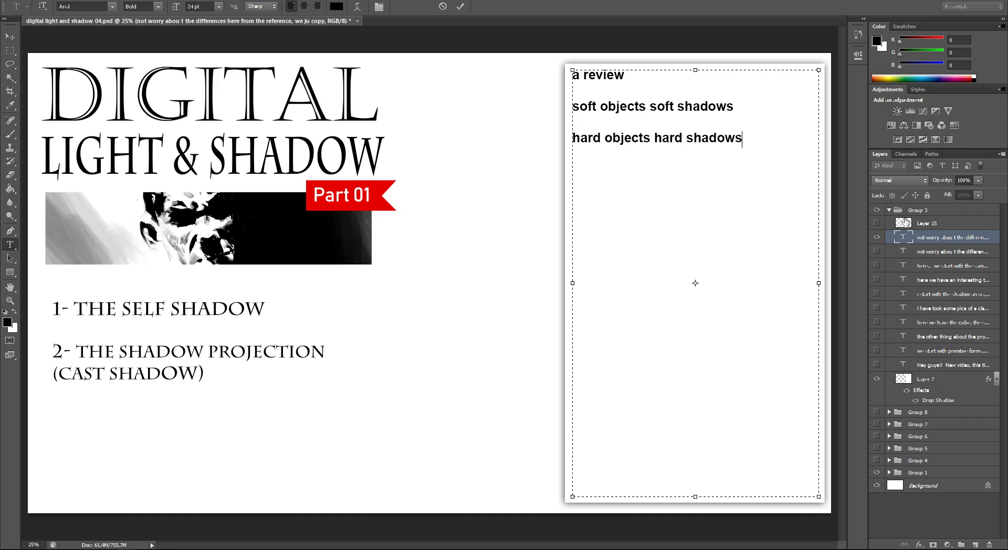
type("prohe")
- Add review lines: cast shadows usually hard, paint soft when needed, maintain hard what is hard
key("BackSpace")
type("jection shadowe")
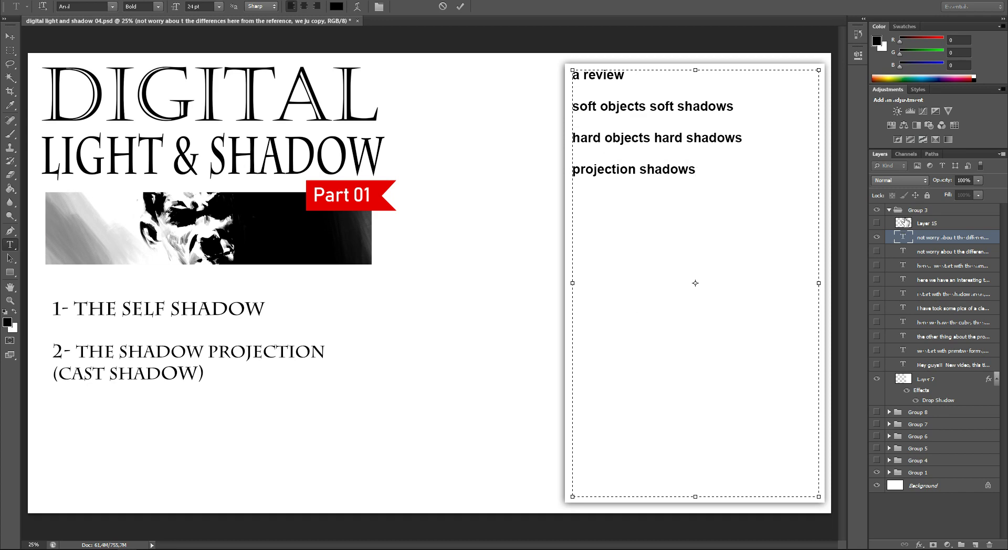
type("cast shadows)")
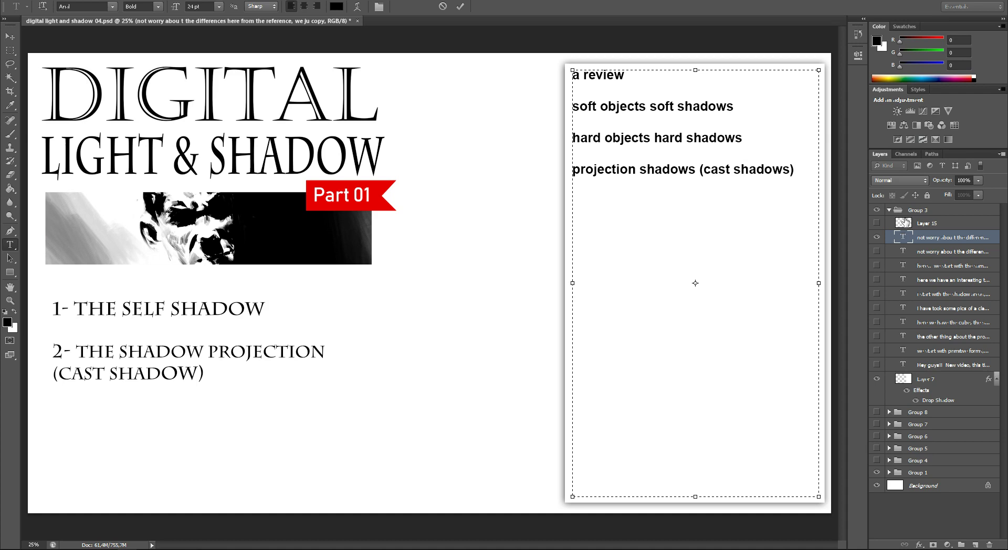
key("Return")
type("usually ")
type("hard  ")
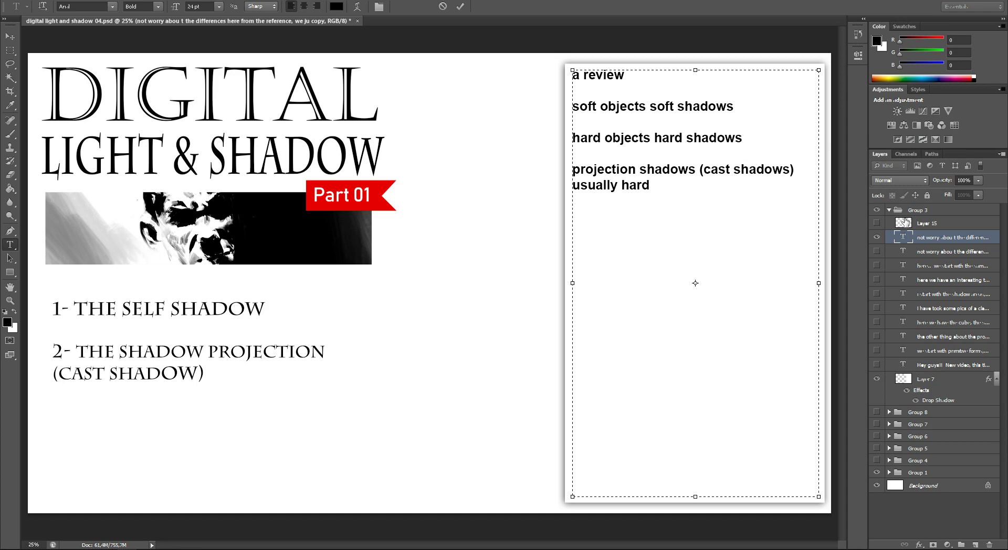
type("paint hard")
type(" and soft when need to be soft")
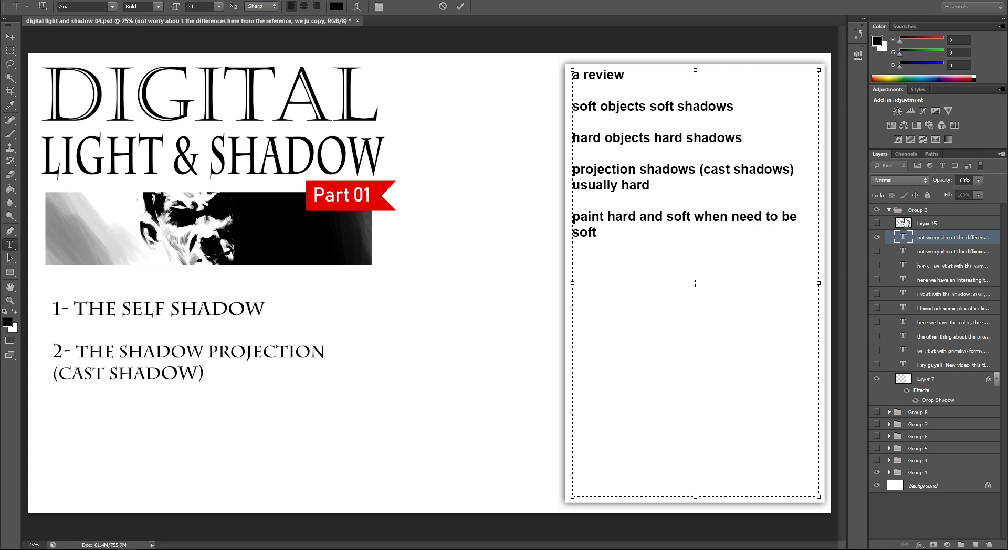
type(" and m")
key("BackSpace")
key("BackSpace")
key("BackSpace")
key("BackSpace")
key("BackSpace")
type(", min")
key("BackSpace")
key("BackSpace")
type("aintain hard whats ")
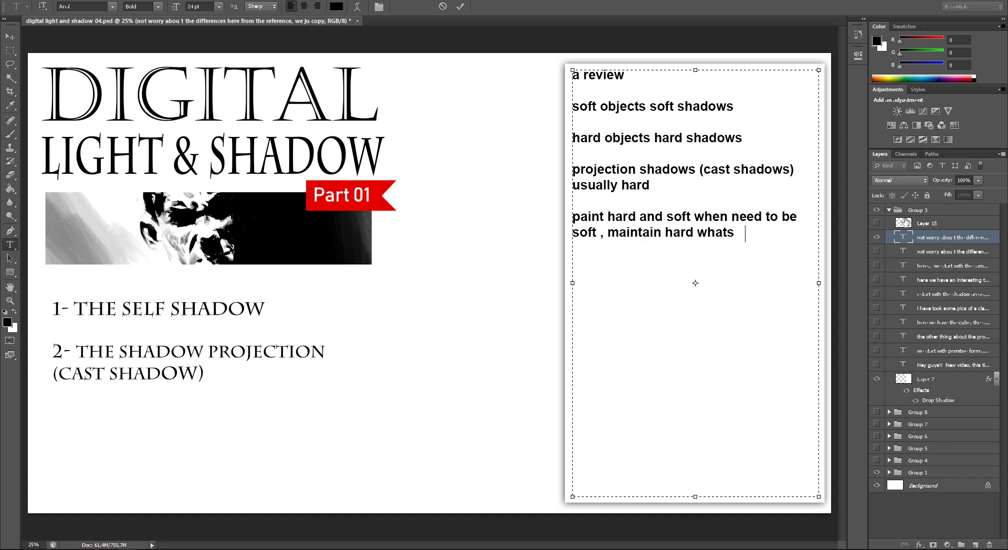
type("is hard  ")
type("so.. ")
type("o finsht")
- Finish the note announcing a free-hand example 'as same as the clay examples..' and commit it
key("BackSpace")
key("BackSpace")
type("ish")
key("BackSpace")
key("BackSpace")
key("BackSpace")
key("BackSpace")
type("ish this")
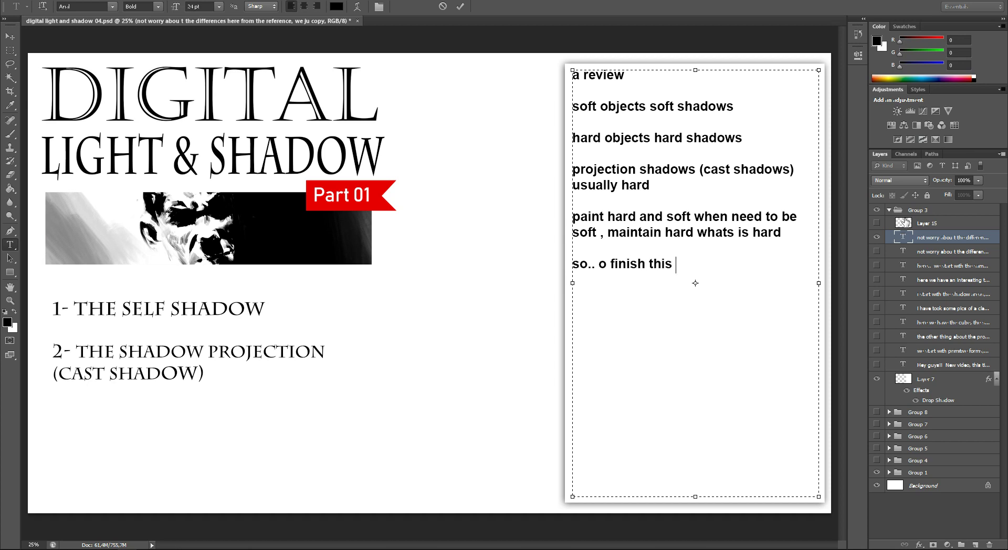
left_click(599, 262)
type("t")
left_click(673, 259)
type("o")
key("BackSpace")
type("vid  wil")
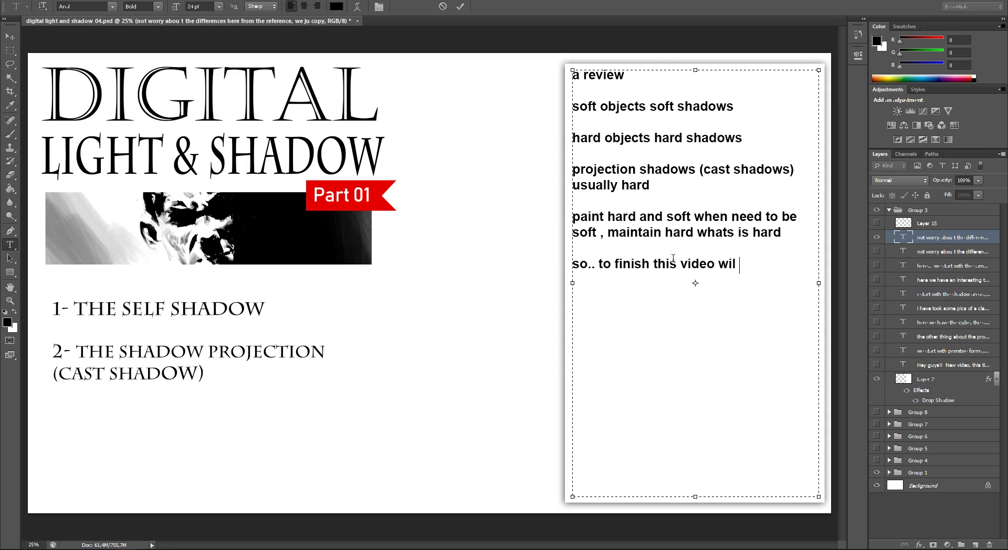
type("paint in a free hand example following the steps")
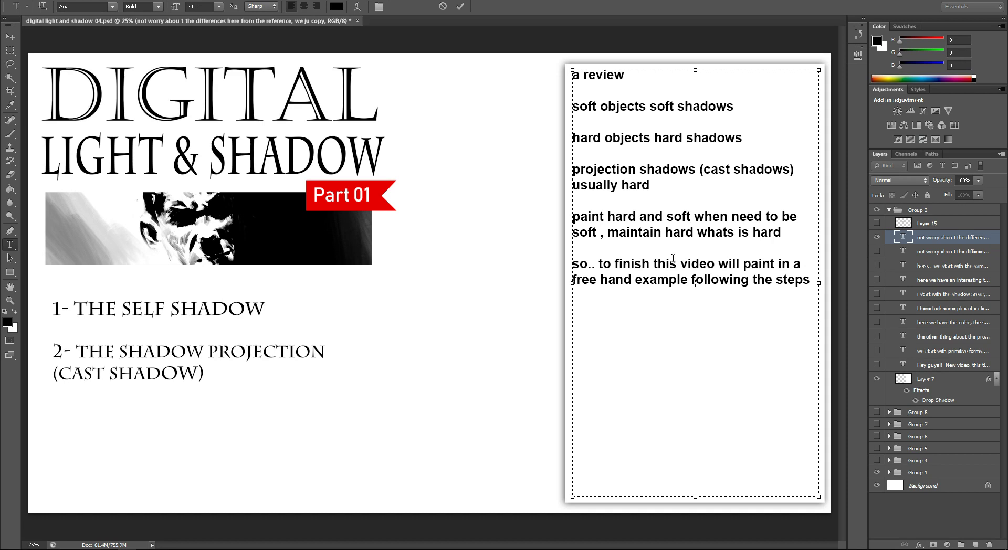
type(" we have ")
type("watched unti ")
type(" now...")
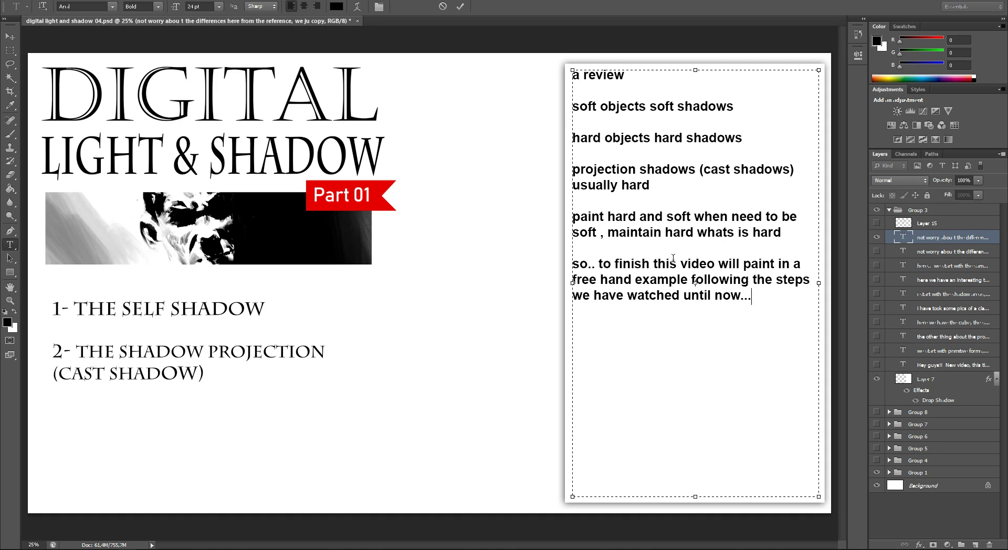
type("as same as the s")
key("BackSpace")
type("clay examples..")
key("ctrl+Return")
- Hide the text-notes group, briefly preview the sphere example, and add empty Layer 34
key("b")
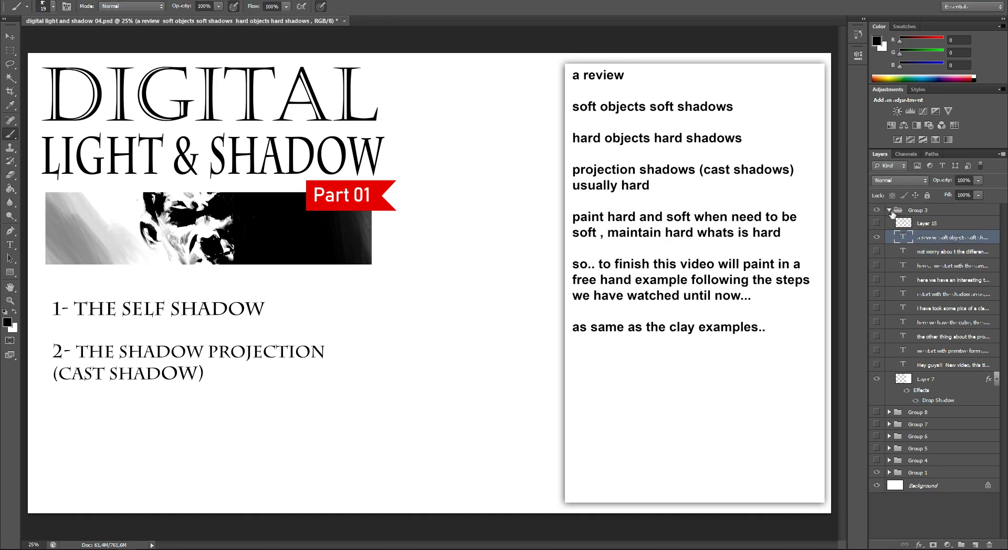
left_click(889, 210)
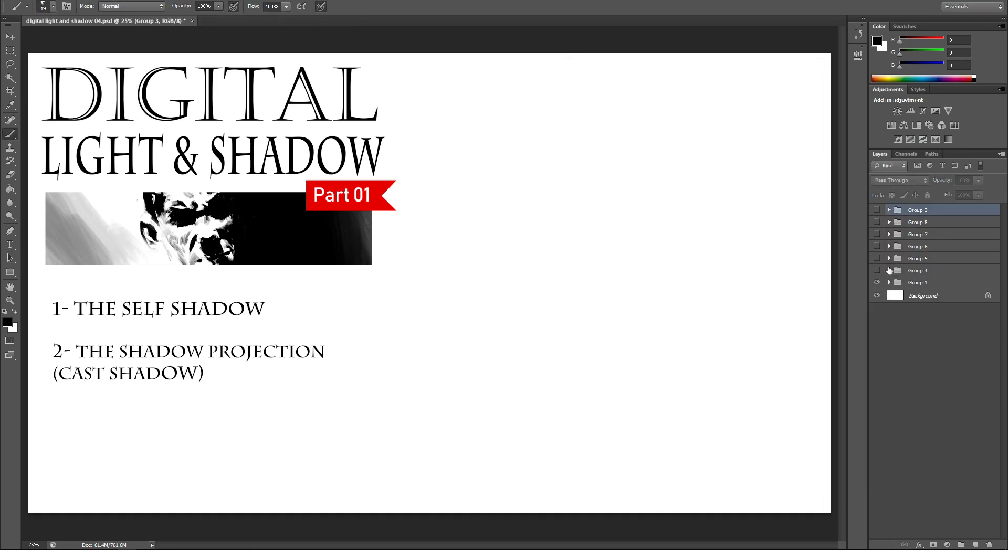
left_click(877, 270)
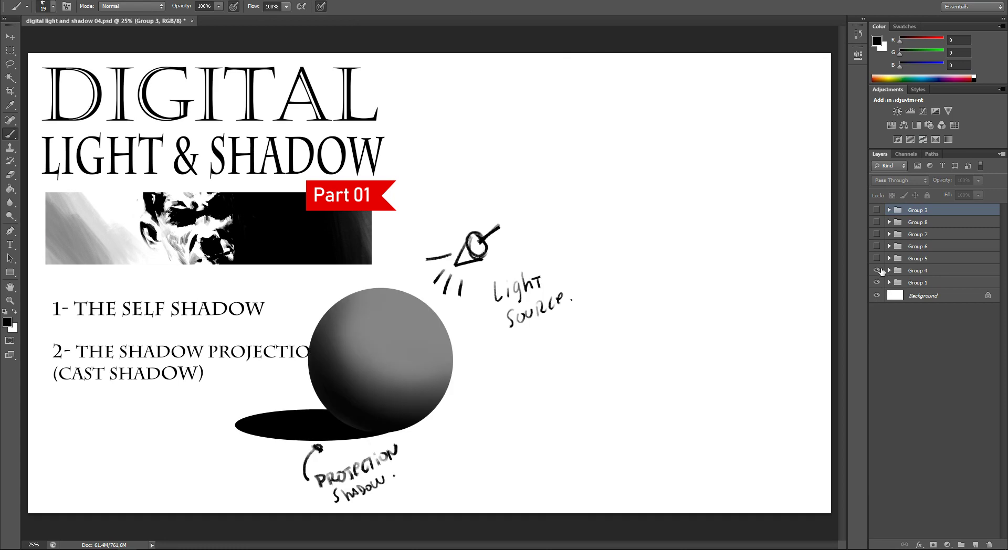
left_click(877, 271)
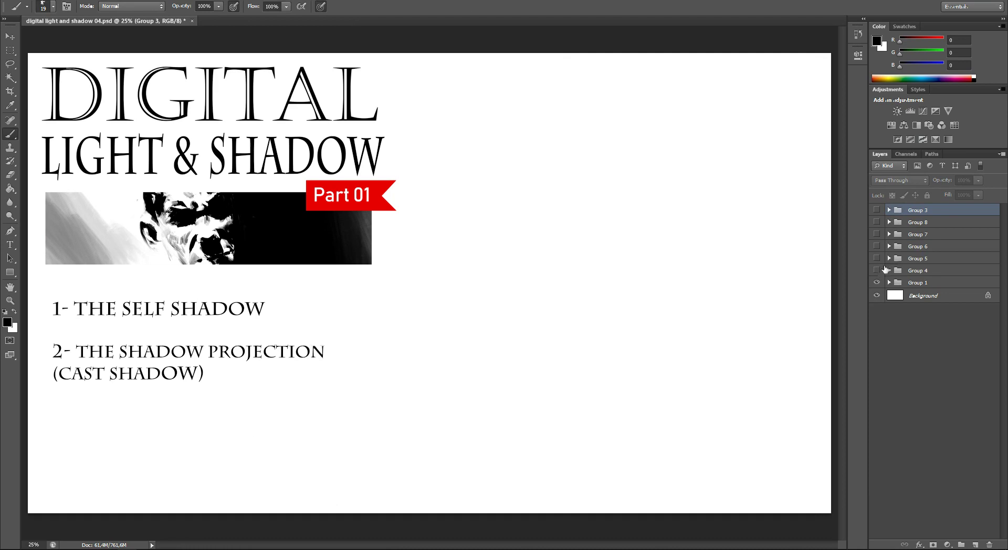
left_click(974, 544)
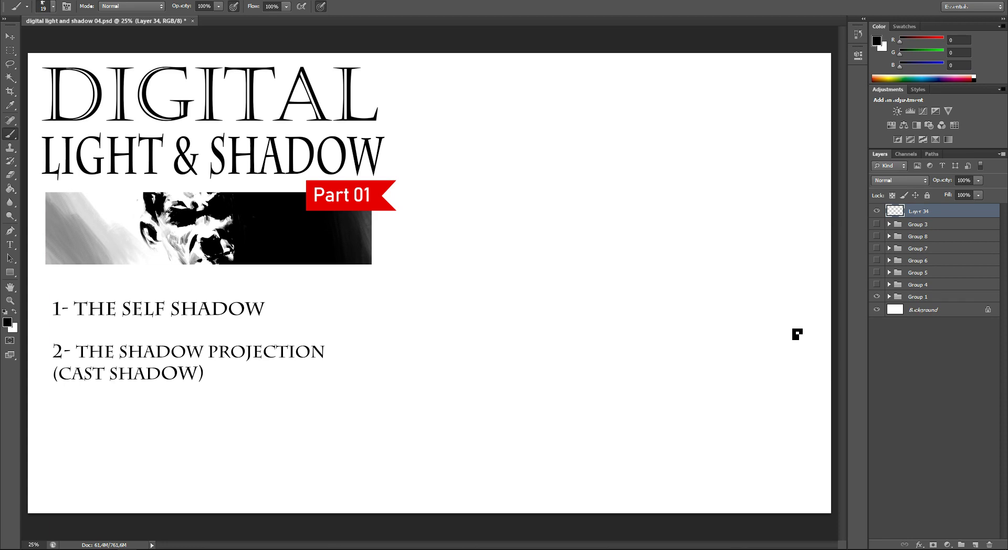
- Try and undo a test stroke, then reduce the brush size to 17
left_click_drag(587, 202, 609, 245)
key("ctrl+z")
right_click(583, 173)
left_click_drag(600, 191, 598, 191)
key("Return")
- Sketch the circular cranium outline of the head
left_click_drag(546, 100, 546, 224)
key("ctrl+z")
left_click_drag(588, 105, 593, 267)
left_click_drag(719, 152, 678, 279)
left_click_drag(562, 272, 706, 243)
left_click_drag(605, 103, 677, 278)
left_click_drag(722, 198, 679, 253)
left_click_drag(527, 177, 535, 235)
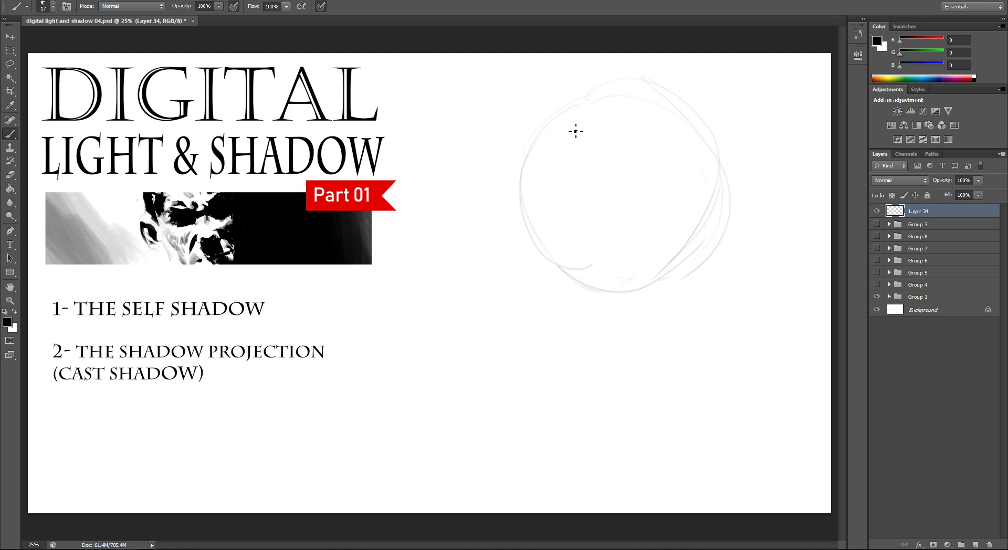
- Draw the neck lines, jaw strokes and shoulder lines below the head circle
left_click_drag(564, 275, 577, 350)
mouse_move(649, 285)
left_mouse_down()
mouse_move(651, 349)
mouse_move(659, 344)
left_mouse_up()
left_click_drag(591, 372, 684, 345)
left_click_drag(548, 255, 556, 286)
left_click_drag(525, 220, 563, 362)
left_click_drag(532, 239, 554, 313)
left_click_drag(573, 373, 644, 364)
left_click_drag(670, 265, 672, 346)
- Add the eye-level guideline, left cheek, both eyes and brow strokes
left_click_drag(537, 203, 683, 210)
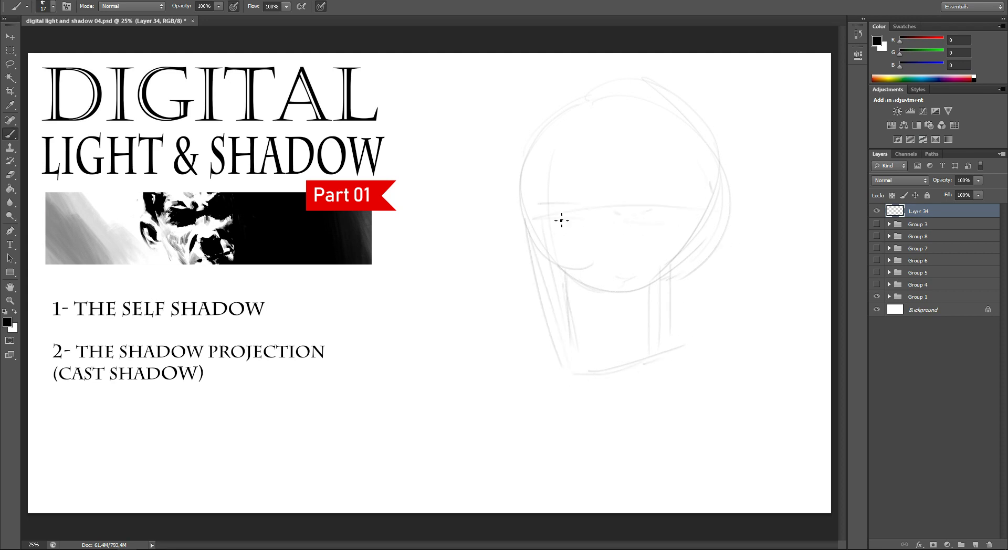
mouse_move(557, 208)
left_mouse_down()
mouse_move(560, 219)
mouse_move(572, 214)
mouse_move(558, 267)
mouse_move(567, 279)
left_mouse_up()
mouse_move(560, 222)
left_mouse_down()
mouse_move(547, 278)
mouse_move(561, 314)
left_mouse_up()
left_click_drag(587, 221, 607, 222)
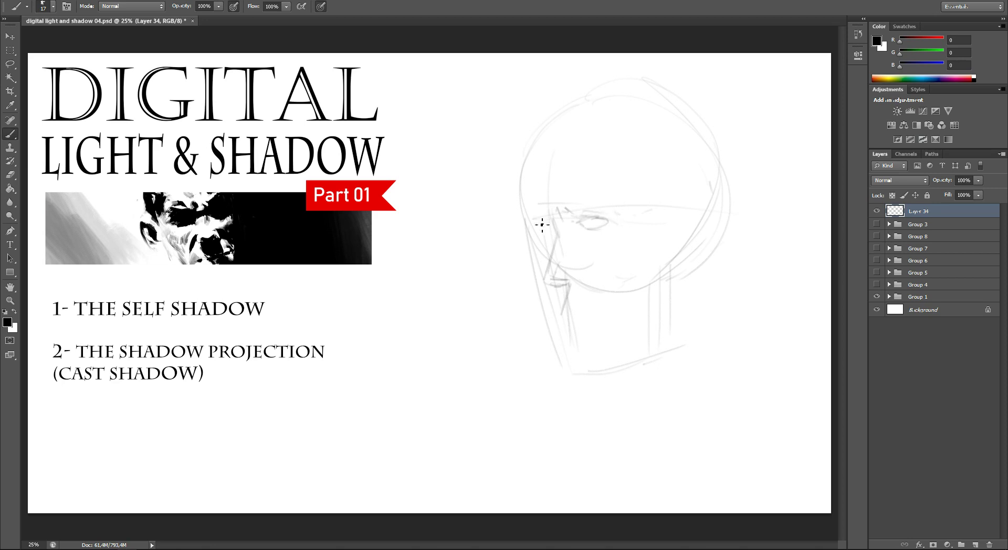
left_click_drag(536, 232, 552, 232)
left_click_drag(535, 200, 530, 166)
left_click_drag(552, 224, 526, 226)
mouse_move(594, 220)
left_mouse_down()
mouse_move(570, 224)
mouse_move(617, 210)
mouse_move(624, 226)
left_mouse_up()
left_click_drag(636, 180, 633, 208)
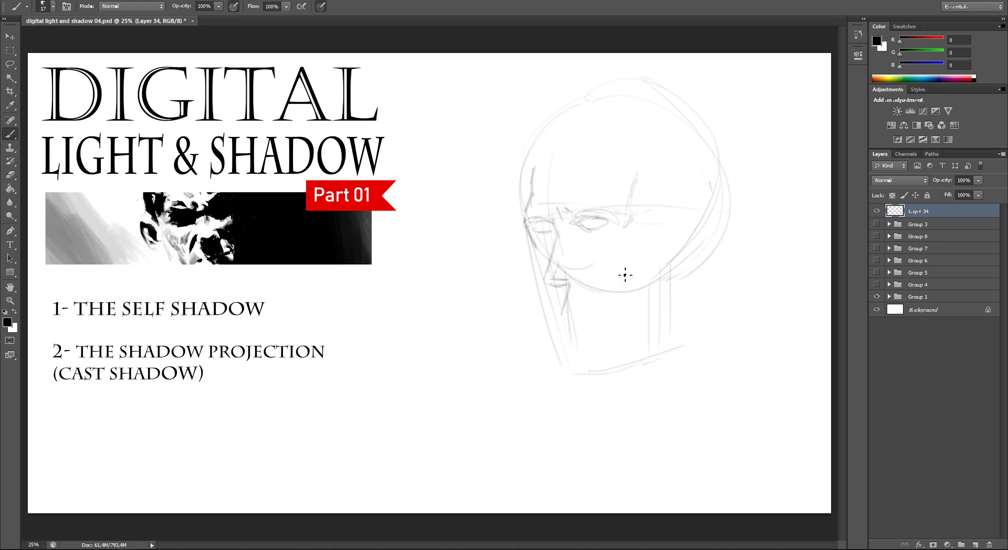
- Sketch the under-chin line, the ear, cheek strokes, jaw lines and chin curve
left_click_drag(551, 305, 672, 294)
mouse_move(662, 213)
left_mouse_down()
mouse_move(680, 219)
mouse_move(674, 280)
mouse_move(678, 222)
left_mouse_up()
left_click_drag(525, 237, 561, 326)
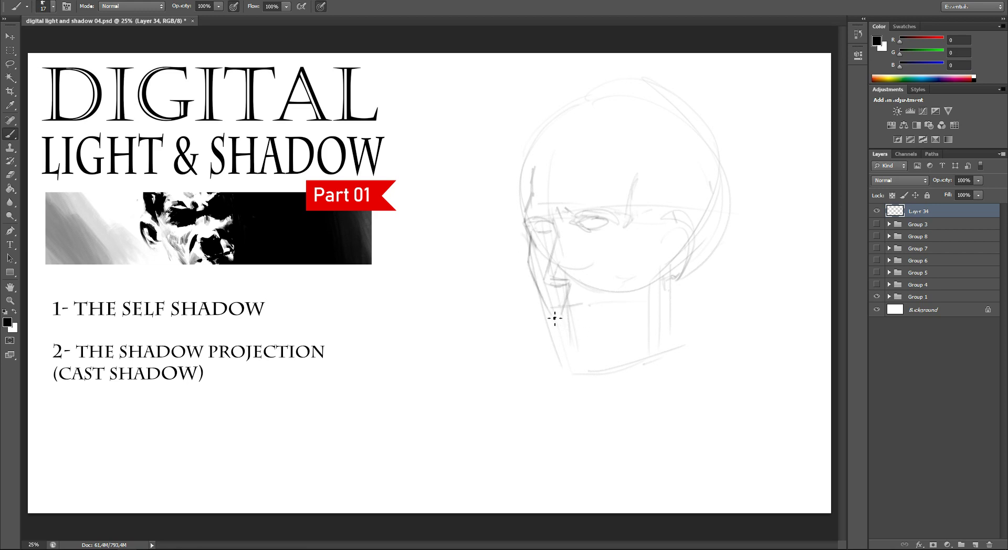
left_click_drag(543, 294, 551, 334)
mouse_move(572, 301)
left_mouse_down()
mouse_move(565, 317)
mouse_move(581, 303)
mouse_move(561, 316)
left_mouse_up()
mouse_move(588, 346)
left_mouse_down()
mouse_move(566, 359)
mouse_move(612, 354)
mouse_move(666, 307)
mouse_move(661, 265)
left_mouse_up()
- Draw the back of the neck and chin-to-neck strokes
mouse_move(655, 315)
left_mouse_down()
mouse_move(628, 338)
mouse_move(624, 390)
left_mouse_up()
left_click_drag(610, 354, 626, 393)
left_click_drag(700, 280, 729, 371)
left_click_drag(715, 260, 726, 358)
left_click_drag(610, 357, 612, 393)
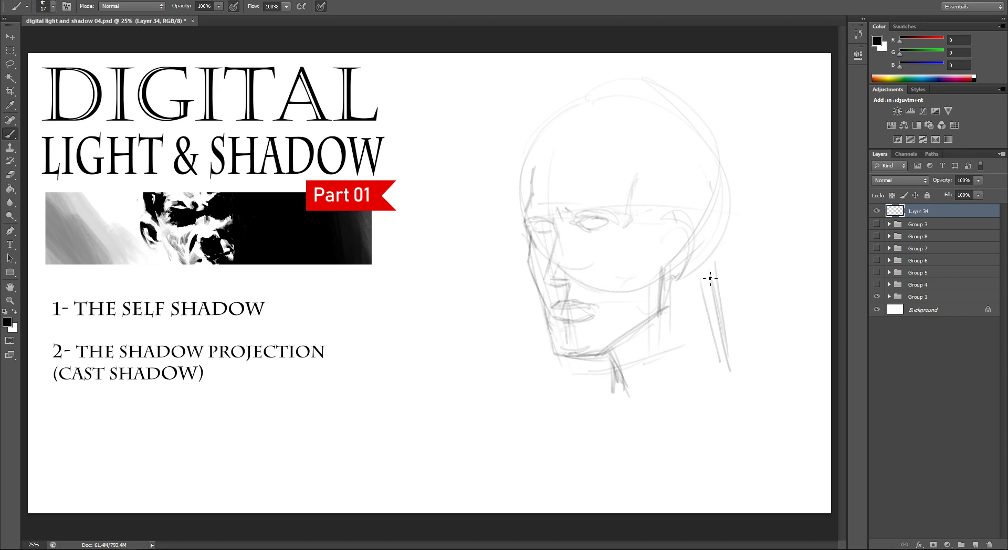
left_click_drag(700, 276, 704, 364)
left_click_drag(701, 279, 715, 378)
- Pick a 168 px eraser preset, return to the Brush, and redraw the neck strokes
key("e")
right_click(733, 309)
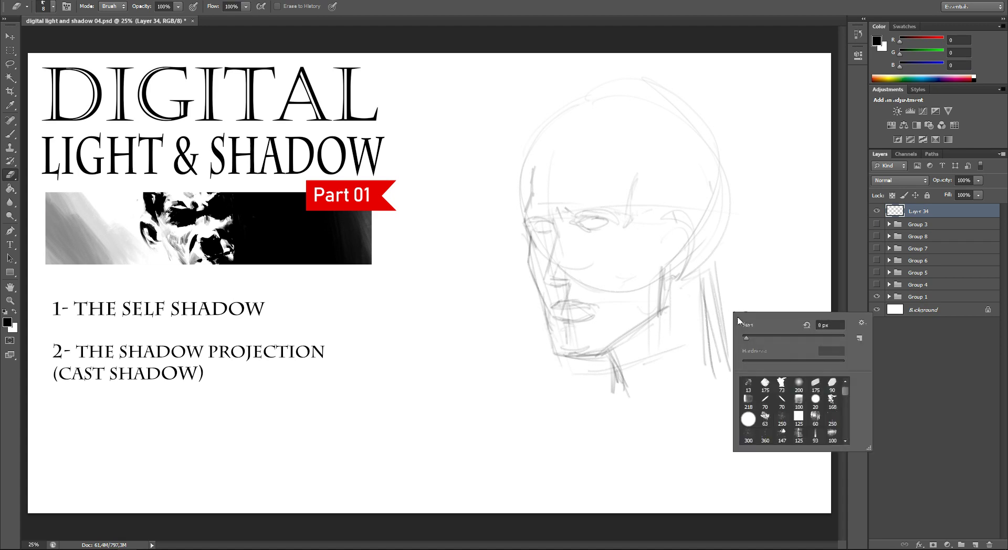
left_click(832, 401)
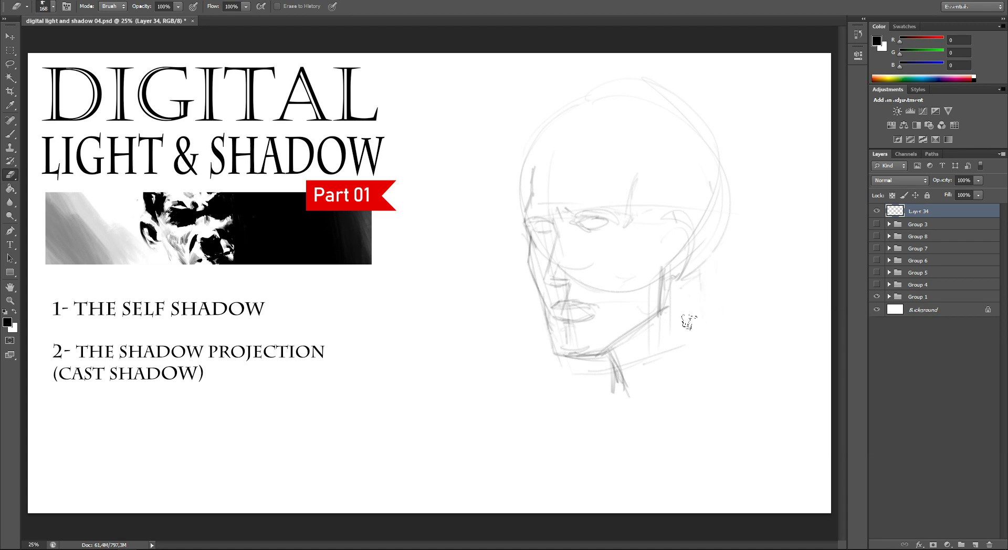
key("b")
left_click_drag(592, 352, 596, 395)
key("ctrl+z")
left_click_drag(591, 357, 600, 393)
mouse_move(707, 277)
left_mouse_down()
mouse_move(711, 370)
mouse_move(717, 272)
left_mouse_up()
- Add the forehead curve, nose line, back-of-skull arcs, forehead hatching and darker neck line
left_click_drag(620, 216, 633, 148)
left_click_drag(622, 224, 604, 353)
mouse_move(588, 117)
left_mouse_down()
mouse_move(713, 150)
mouse_move(724, 180)
mouse_move(699, 286)
left_mouse_up()
left_click_drag(705, 151, 716, 266)
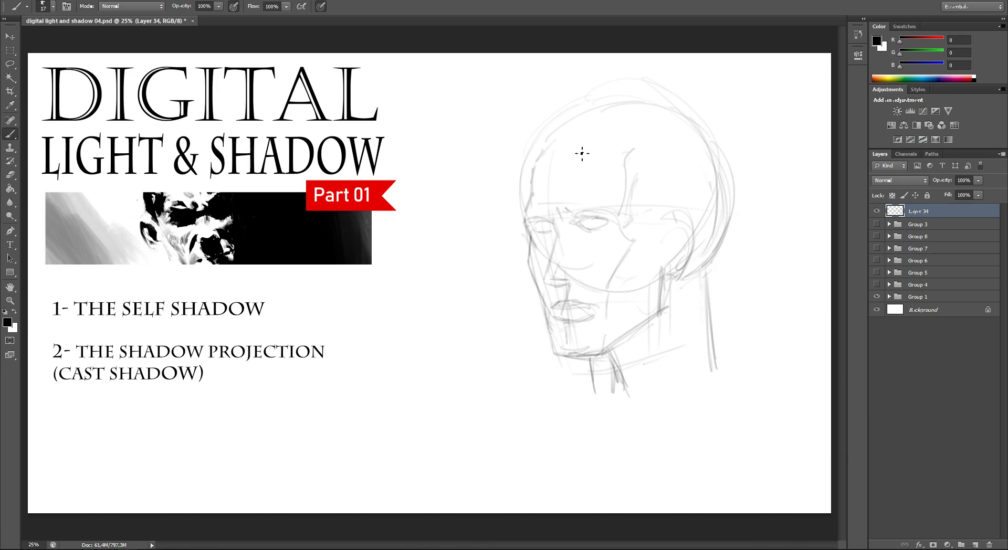
mouse_move(617, 123)
left_mouse_down()
mouse_move(580, 152)
mouse_move(630, 166)
left_mouse_up()
left_click_drag(719, 268, 712, 375)
- Scale the head sketch to about 113%, nudge it up-left, and add a cheek-to-jaw stroke
key("ctrl+t")
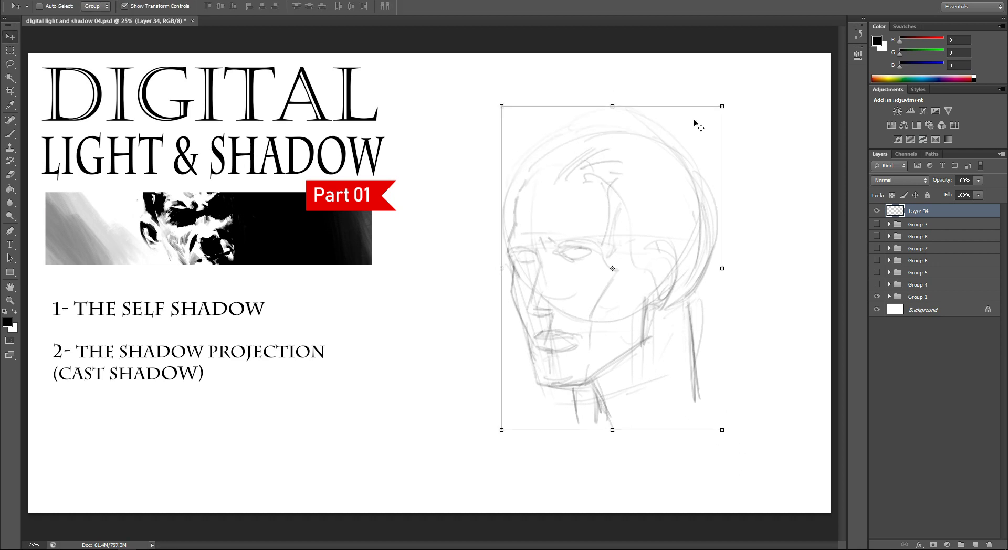
mouse_move(686, 151)
left_mouse_down()
mouse_move(736, 85)
mouse_move(679, 148)
left_mouse_up()
left_click_drag(749, 128, 748, 126)
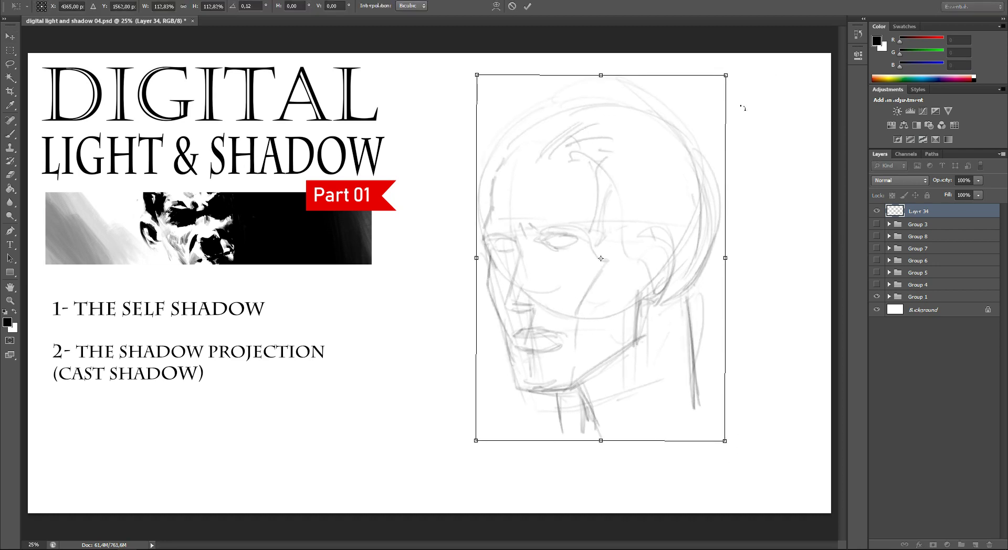
key("Return")
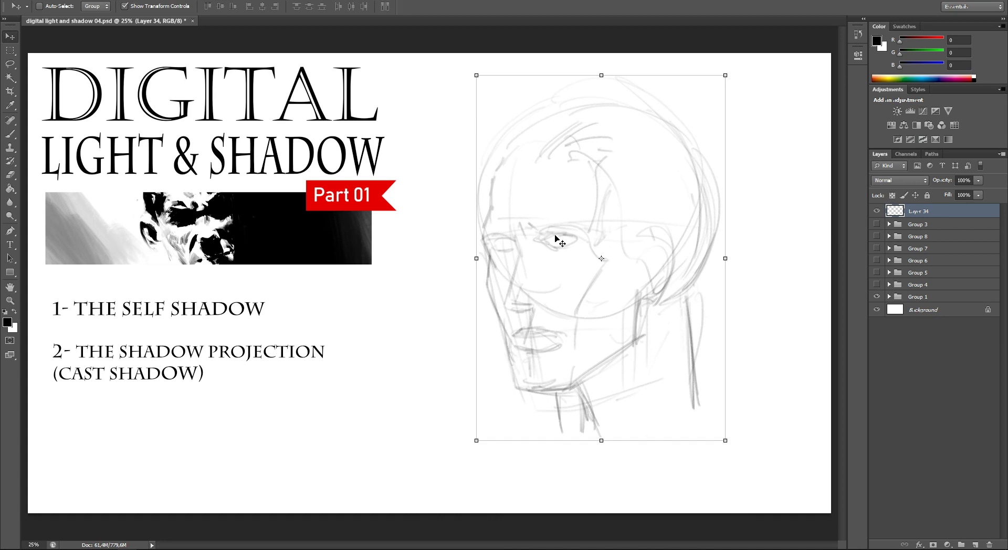
key("b")
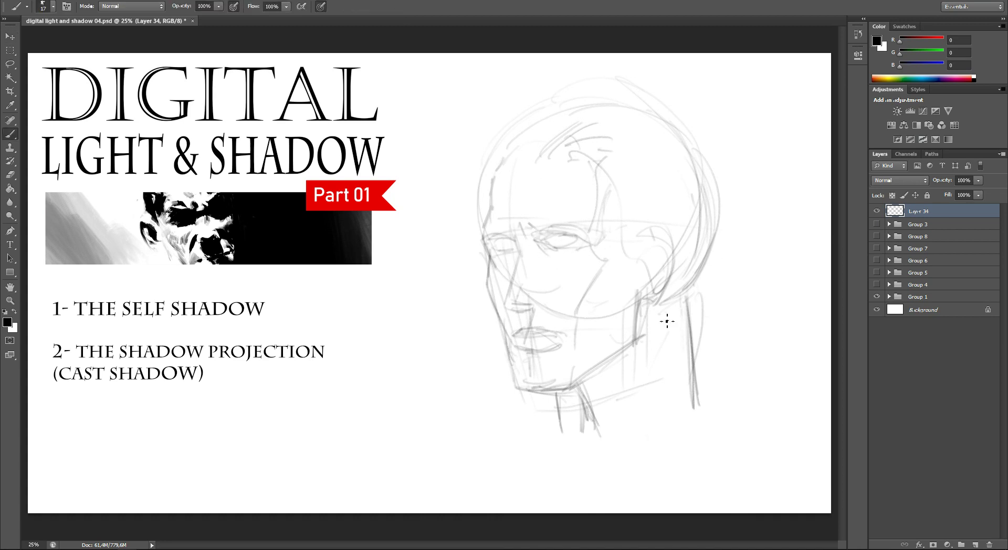
left_click_drag(585, 300, 572, 385)
- Show the notes, move Layer 34 below Group 3, and place the cursor at the notes' end
left_click(876, 225)
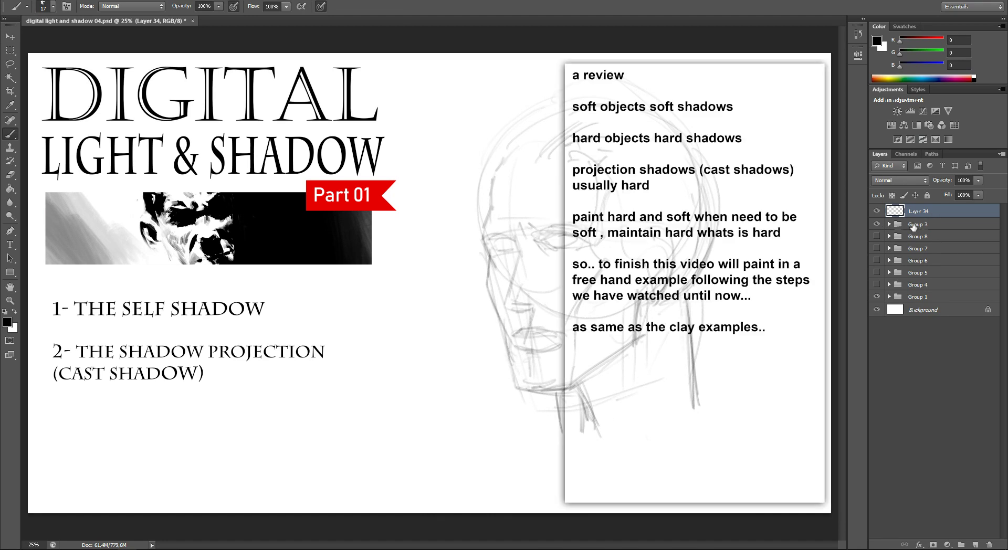
left_click_drag(944, 213, 944, 231)
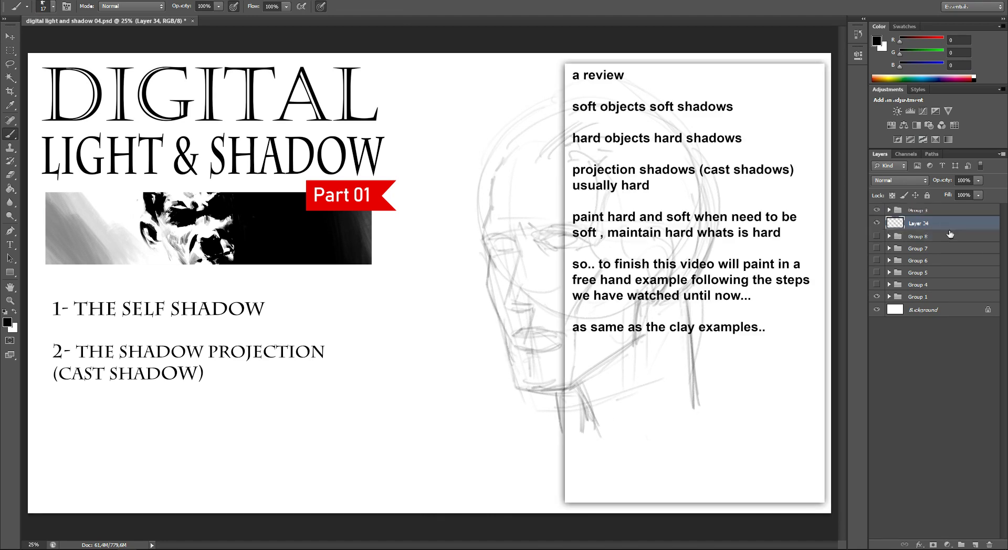
left_click(935, 211)
left_click(889, 210)
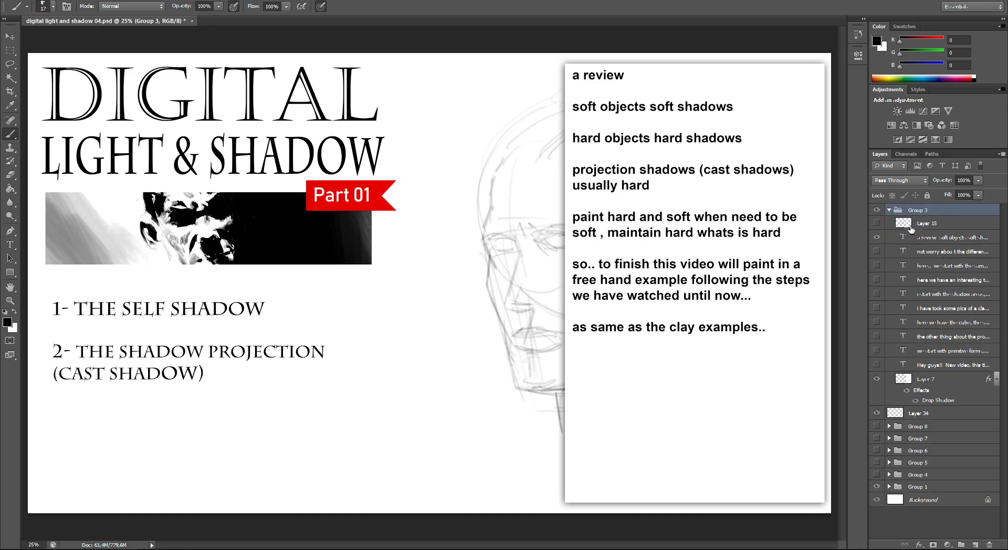
double_click(903, 237)
left_click(777, 324)
type("will")
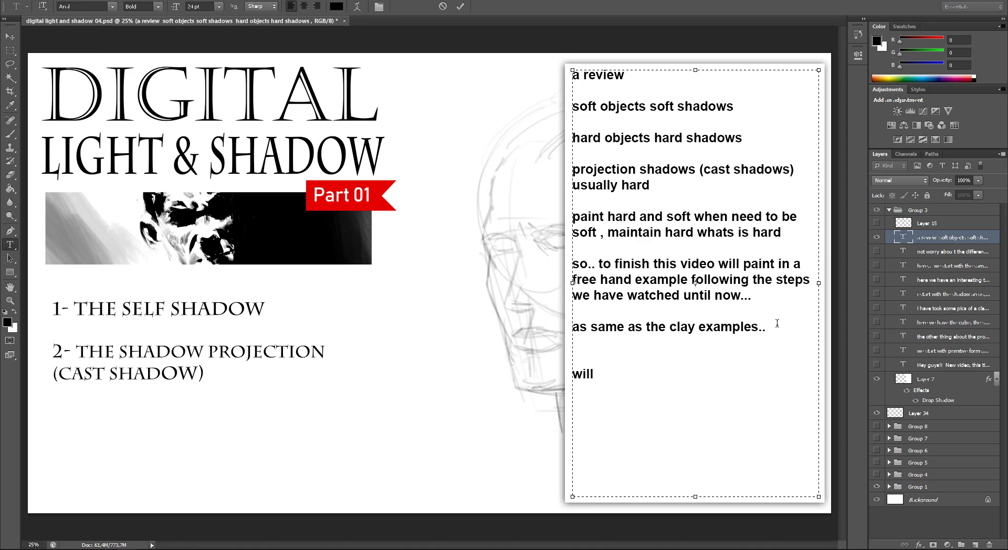
- Type the paragraph ending 'keep understanding the light and shadow and you will get it too', commit, and collapse the group
type(" ma")
type("and")
type(" head, ")
type("jus")
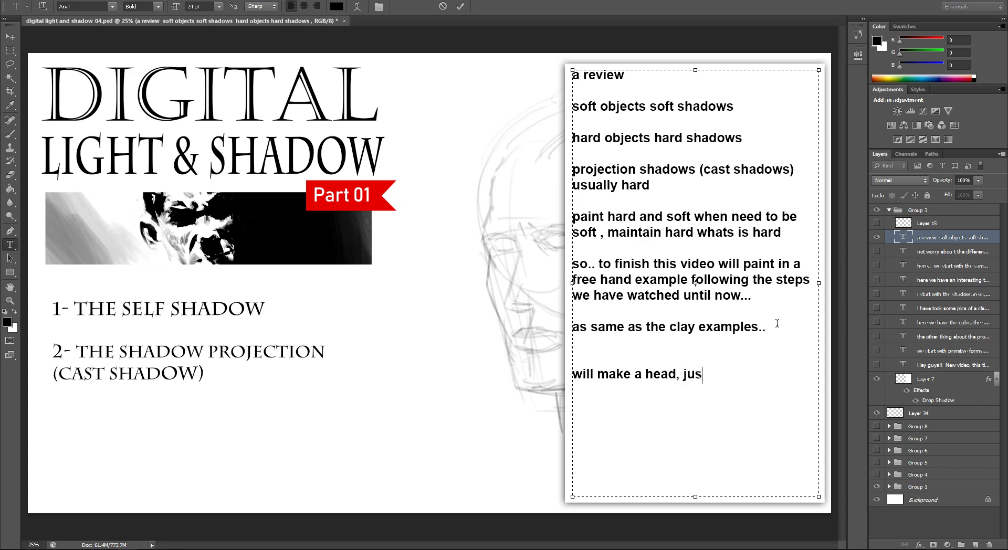
type("t sketch n")
type("ow and start to p")
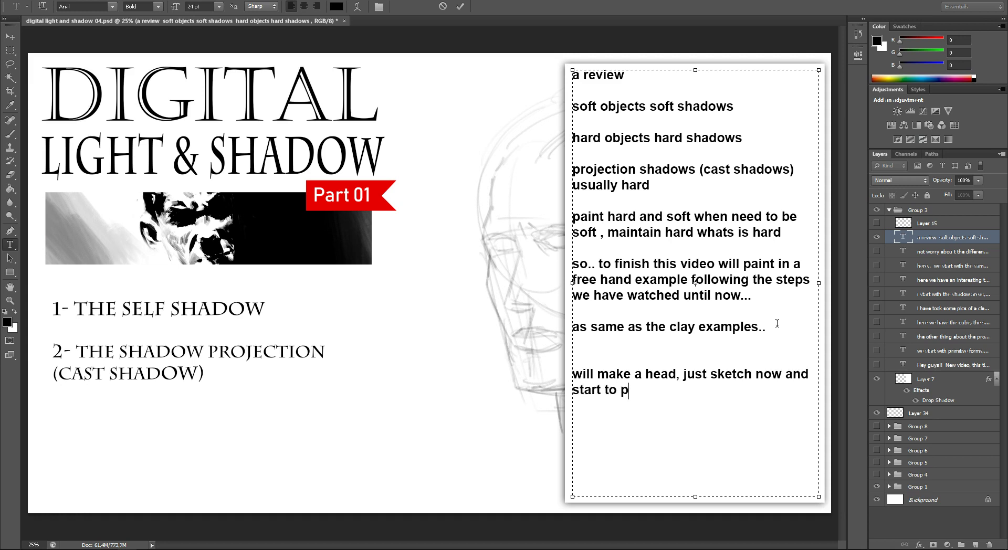
type("ut the shadows")
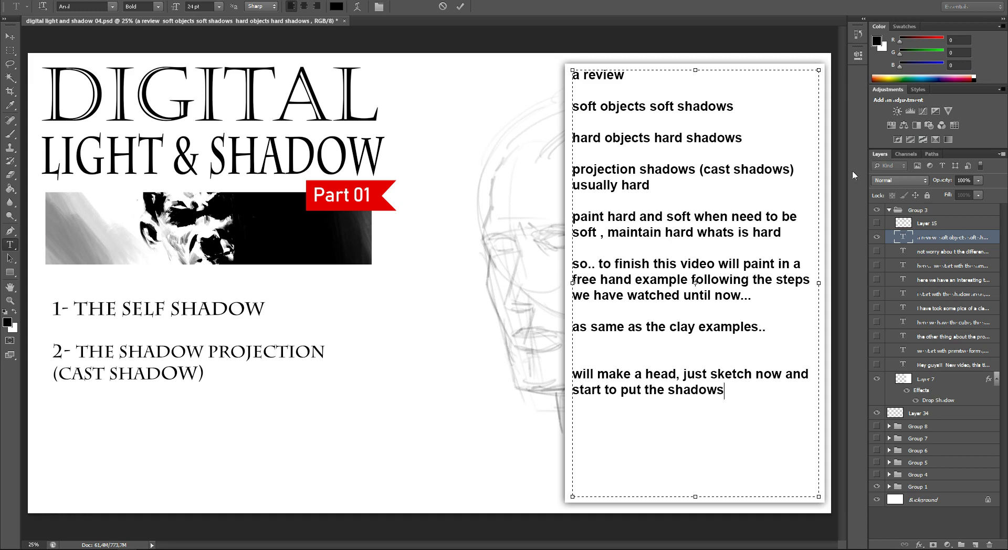
type(", not worry")
type(" here is a mi")
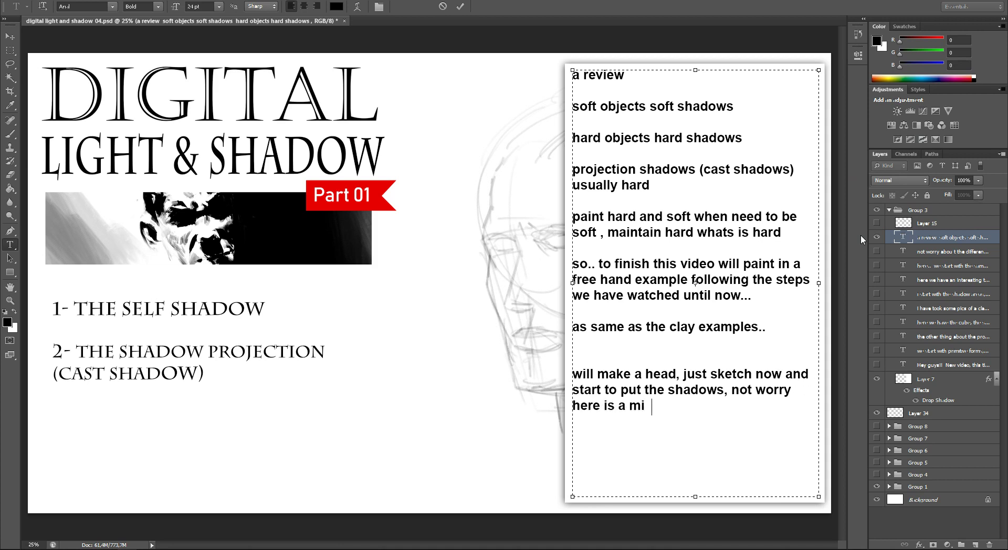
type("x of alot of ex")
type("perience,")
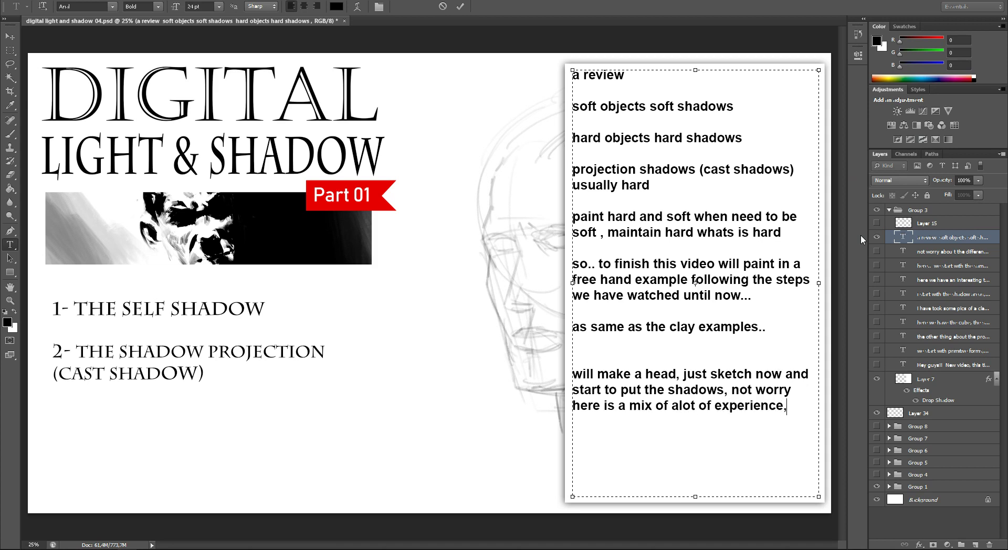
type("keep ")
type("unders")
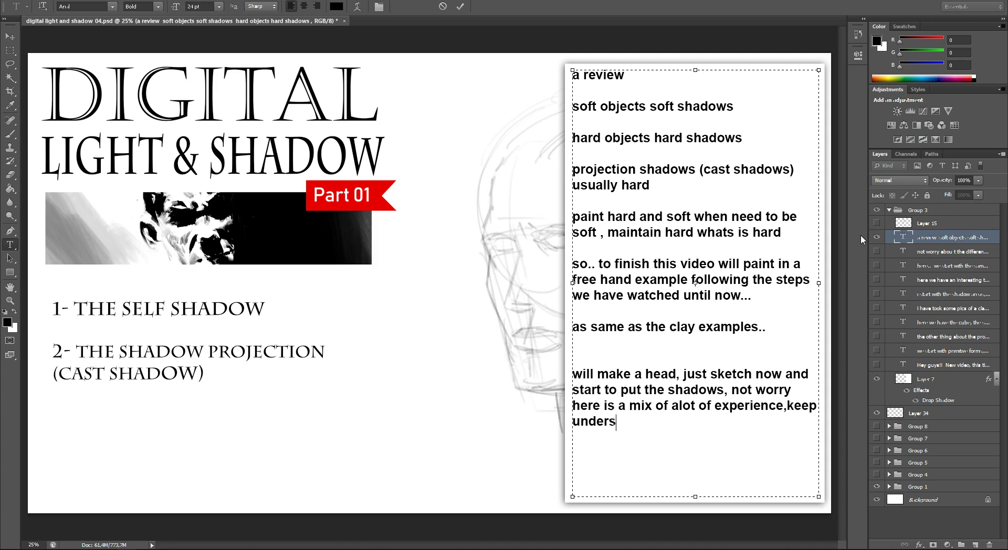
type("tanding the light and shadow and y")
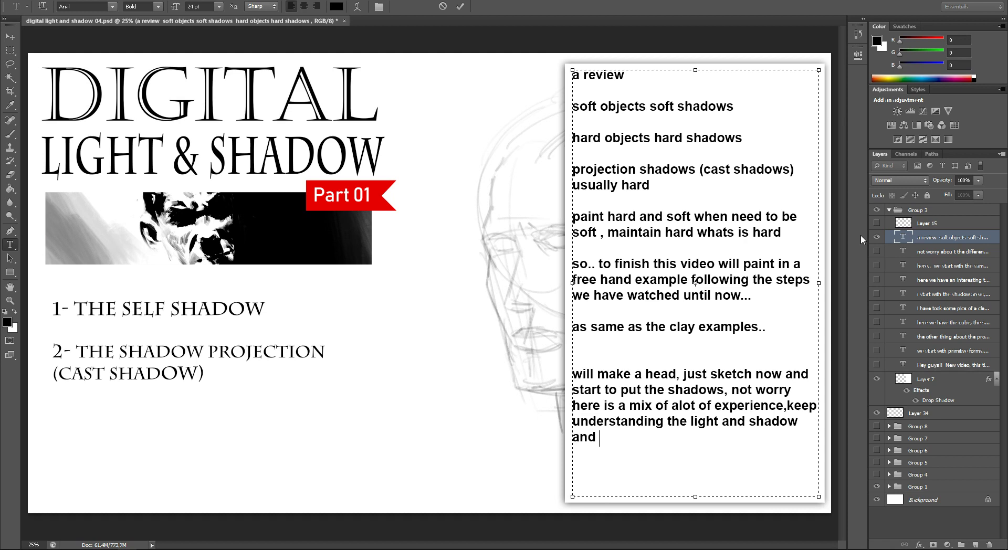
type("ou will get it too")
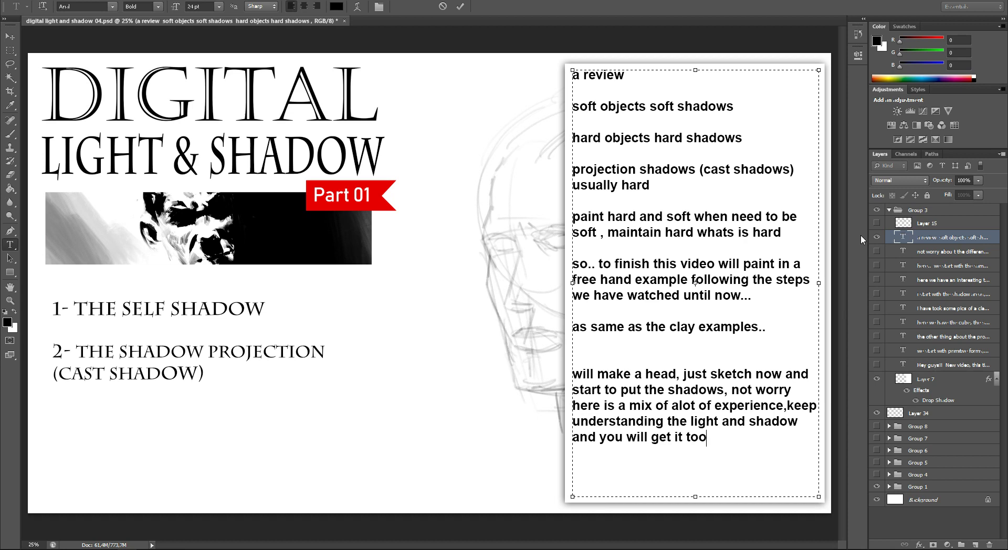
key("ctrl+Return")
key("b")
left_click(876, 237)
left_click(902, 209)
- Hide the notes group, select the head sketch layer, and add a new layer above it
left_click(888, 210)
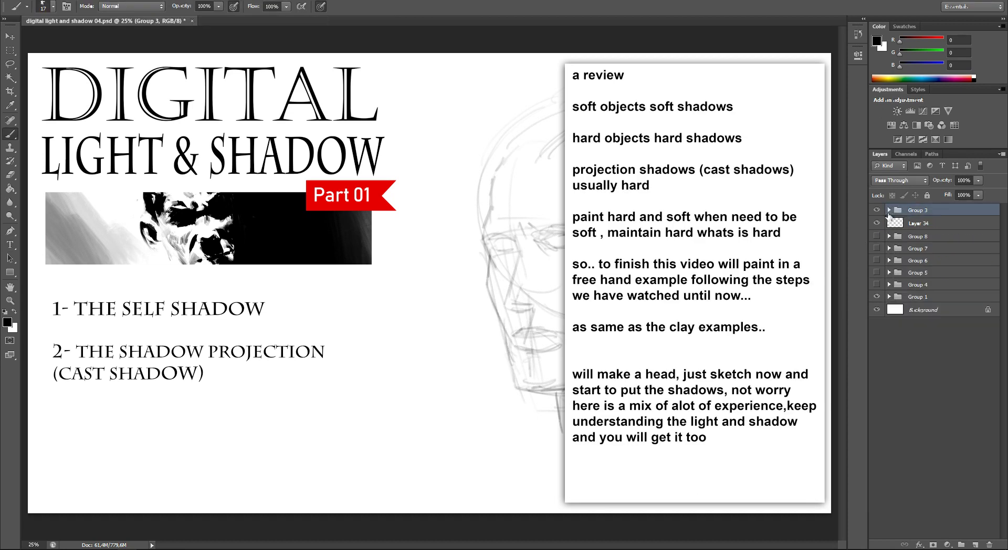
left_click(876, 210)
left_click(931, 224)
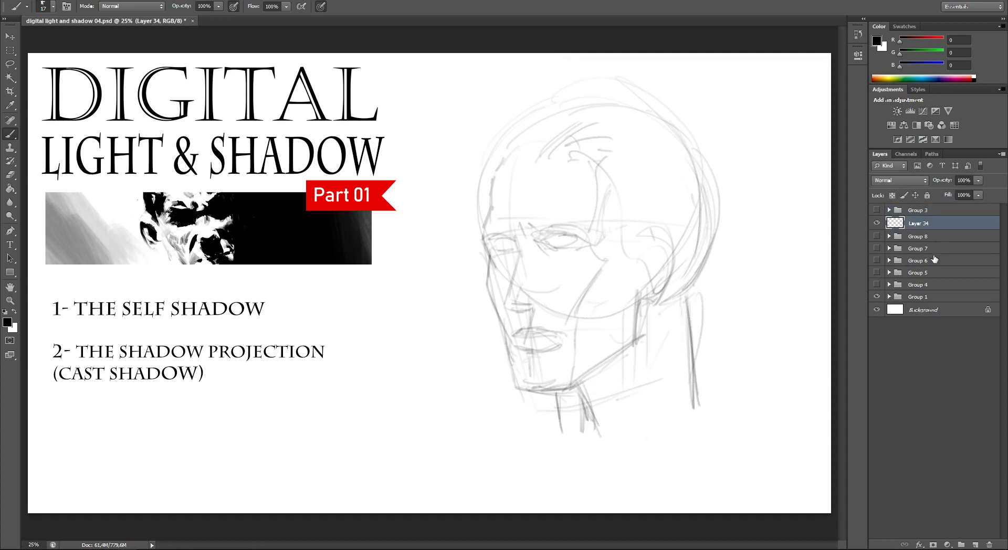
left_click(975, 544)
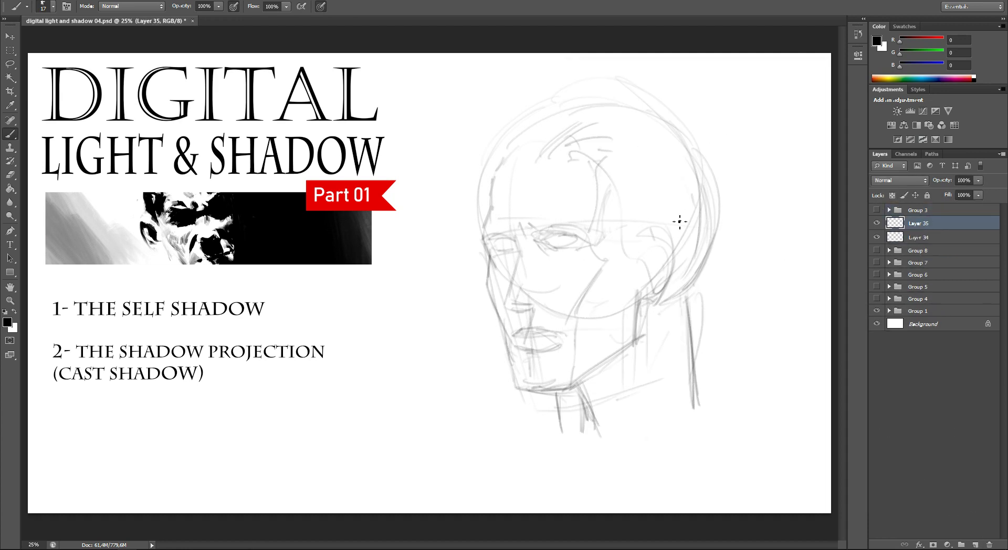
- Draw a light bulb labelled 'Light Source' above the head, set brush size 33, and add Layer 36
left_click_drag(464, 65, 490, 100)
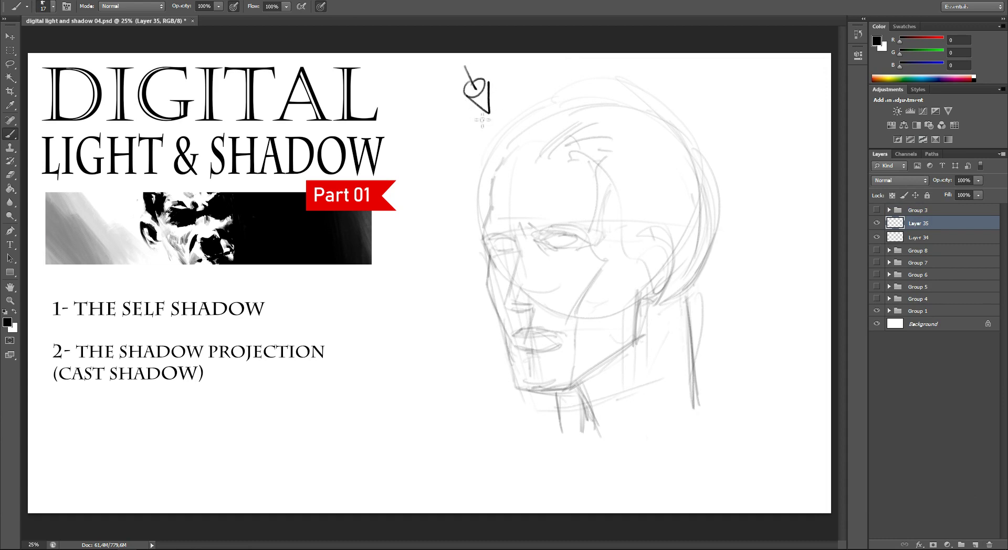
left_click_drag(526, 75, 521, 87)
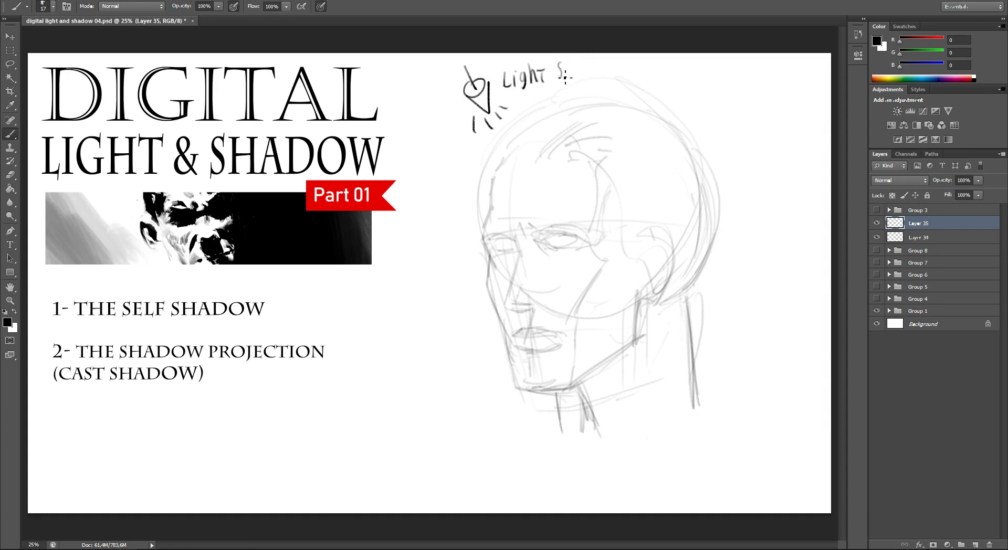
key("ctrl+z")
left_click(925, 240)
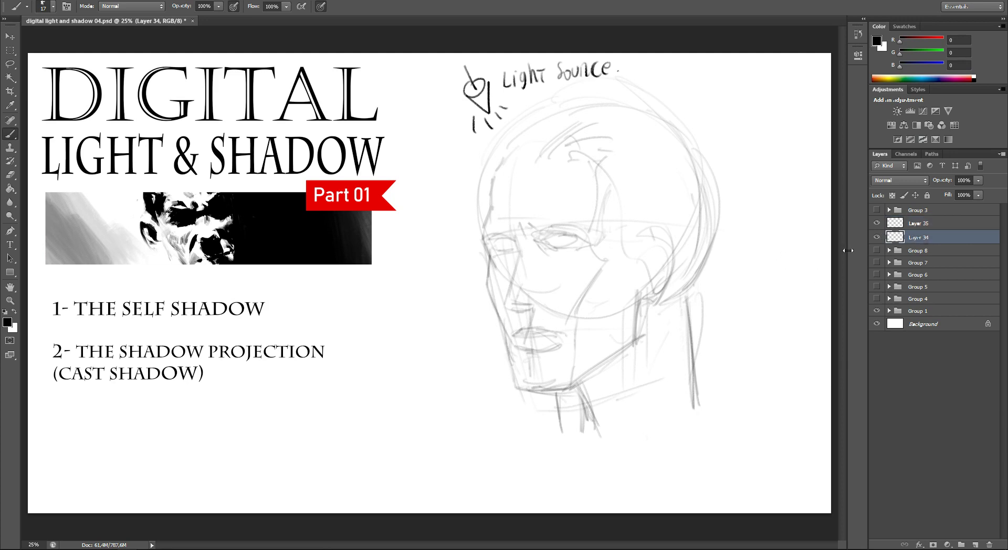
right_click(547, 198)
type("33")
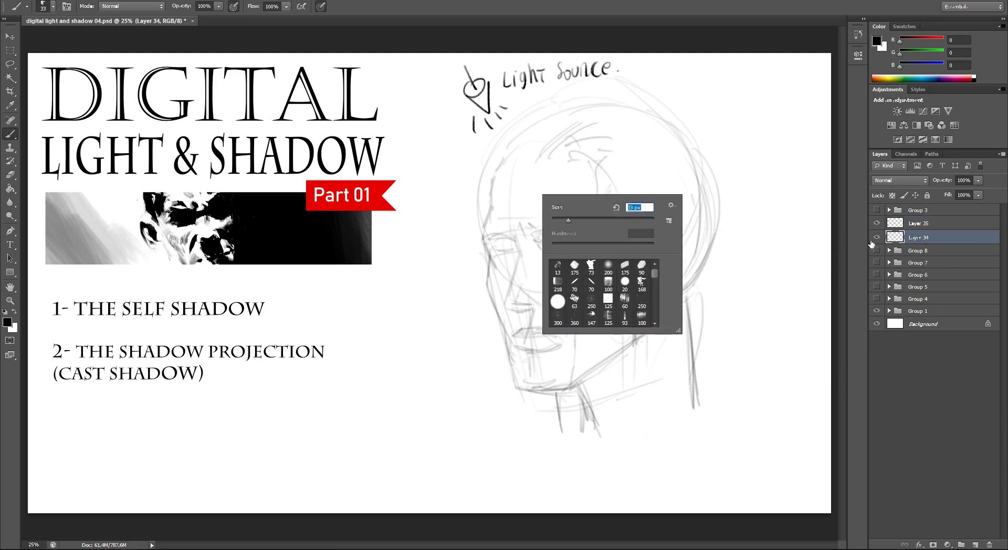
left_click(877, 237)
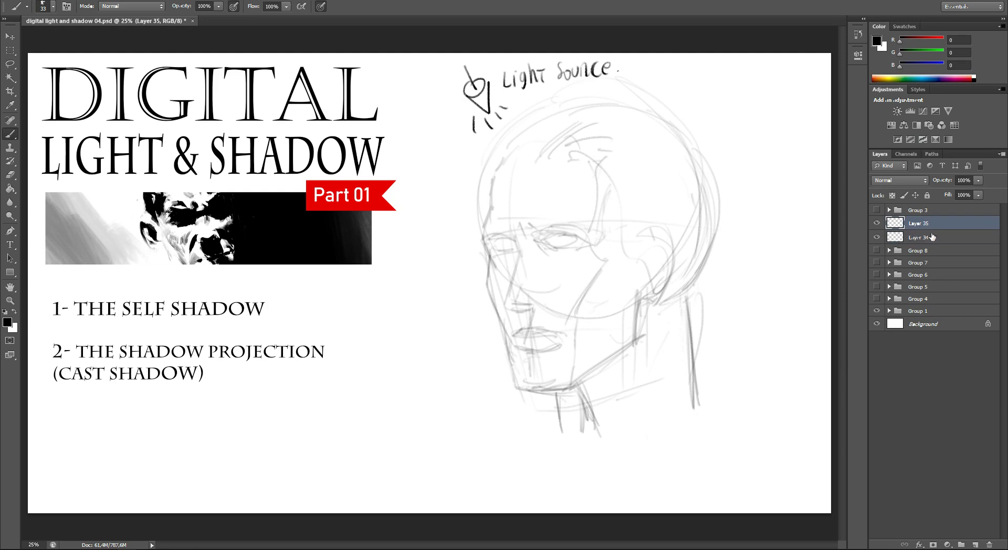
left_click(974, 544)
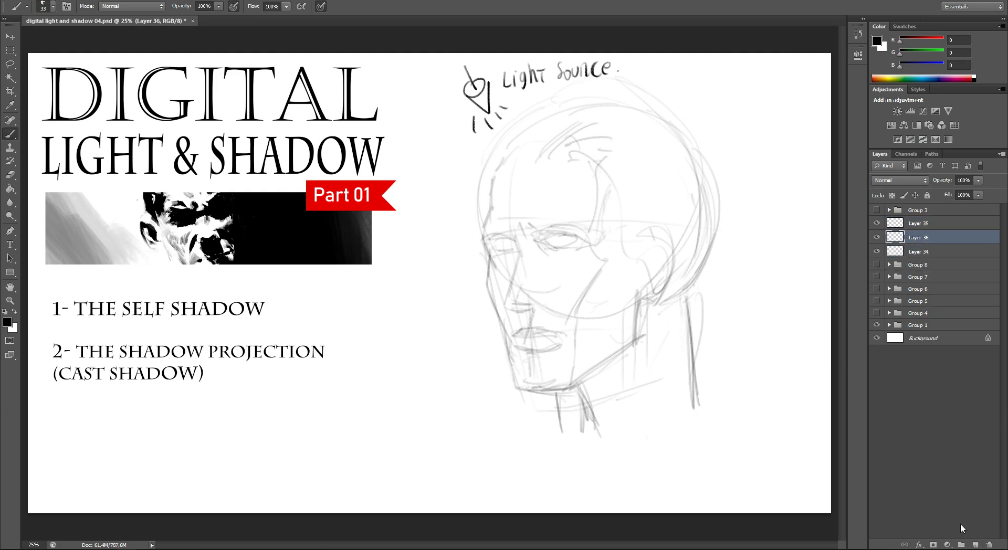
- Paint a solid black nose shadow and, at brush size 58, the left eye socket
mouse_move(525, 301)
left_mouse_down()
mouse_move(505, 304)
mouse_move(538, 314)
mouse_move(517, 314)
left_mouse_up()
key("ctrl+z")
right_click(548, 239)
left_click_drag(533, 238, 542, 247)
right_click(551, 249)
left_click_drag(630, 245, 656, 244)
key("Return")
mouse_move(526, 231)
left_mouse_down()
mouse_move(585, 241)
mouse_move(515, 258)
mouse_move(490, 242)
mouse_move(516, 258)
left_mouse_up()
key("ctrl+z")
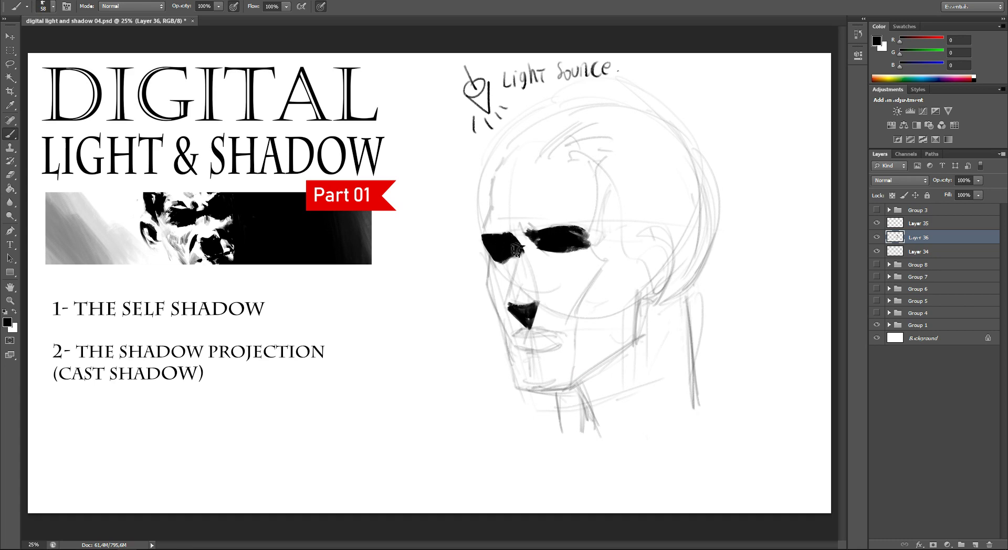
- Paint the dark mouth line at size 25 and the lower-lip shadow at size 62
right_click(542, 315)
left_click(557, 341)
key("Return")
left_click_drag(510, 340, 557, 343)
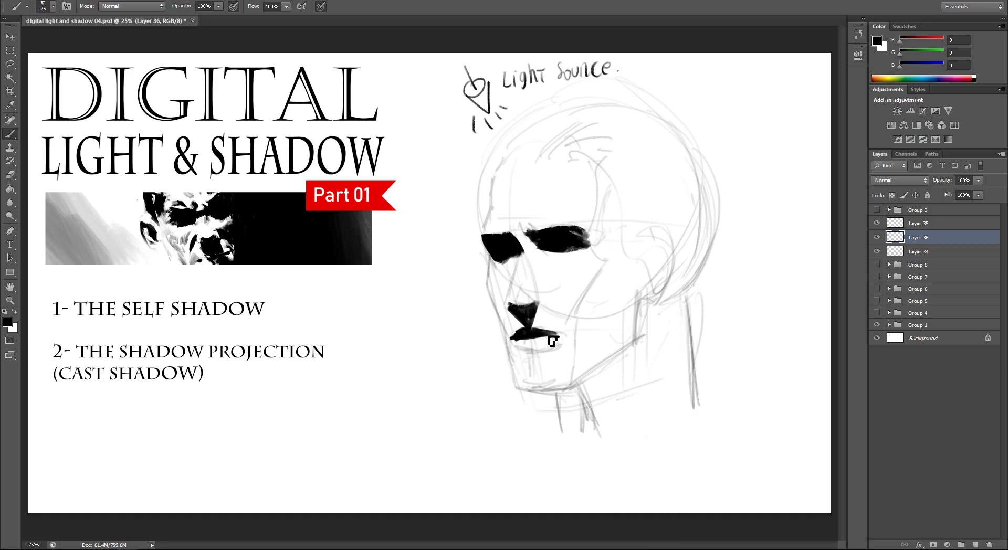
right_click(558, 342)
key("Return")
mouse_move(552, 349)
left_mouse_down()
mouse_move(528, 352)
mouse_move(549, 356)
mouse_move(529, 387)
mouse_move(560, 386)
mouse_move(600, 359)
mouse_move(594, 330)
left_mouse_up()
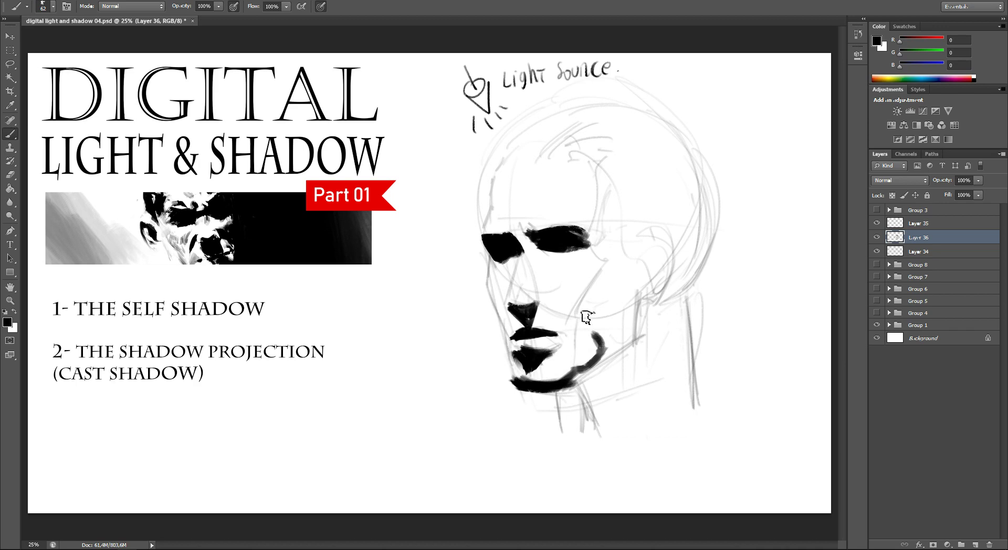
- Paint the cheek shadow, a thick size-88 jaw shadow, and a black back-of-skull outline
mouse_move(576, 308)
left_mouse_down()
mouse_move(613, 272)
mouse_move(606, 156)
left_mouse_up()
right_click(612, 220)
left_click_drag(578, 308, 663, 302)
right_click(600, 303)
key("Return")
mouse_move(572, 382)
left_mouse_down()
mouse_move(602, 359)
mouse_move(628, 290)
mouse_move(598, 235)
mouse_move(699, 164)
left_mouse_up()
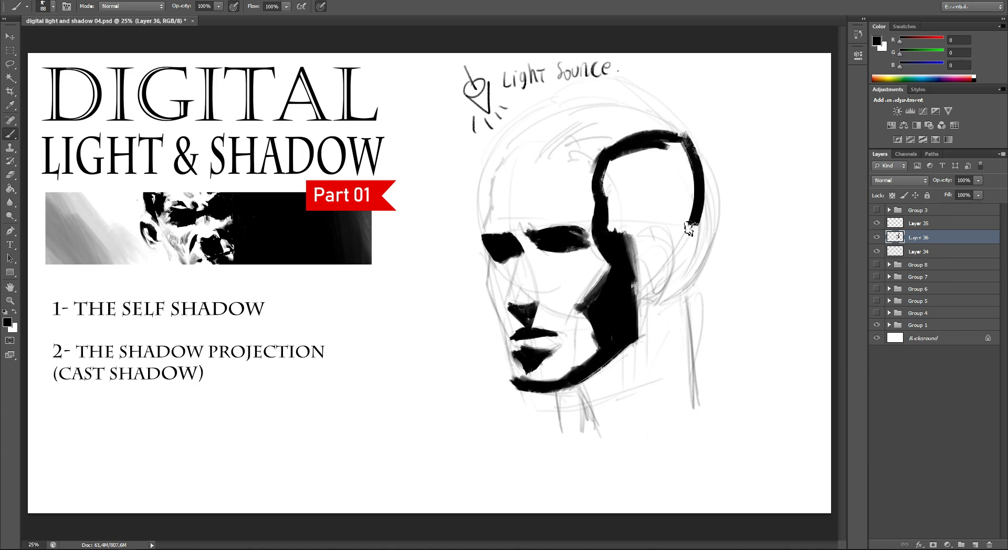
mouse_move(698, 210)
left_mouse_down()
mouse_move(674, 292)
mouse_move(646, 296)
mouse_move(638, 314)
mouse_move(683, 281)
left_mouse_up()
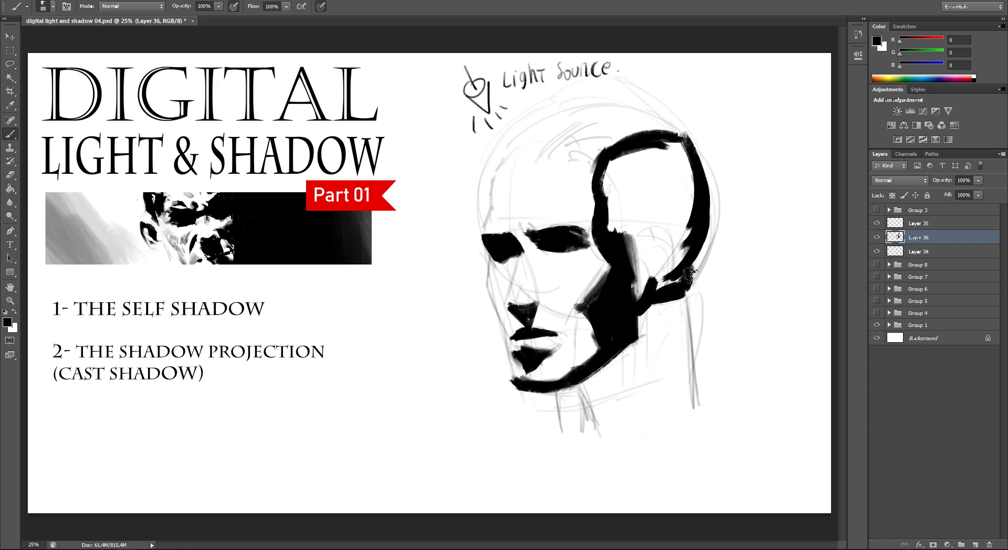
- Fill the back of the head black at size 182, then smooth the jaw shadow at size 50
right_click(639, 218)
left_click_drag(709, 250, 723, 245)
left_click_drag(656, 221, 666, 284)
left_click_drag(683, 199, 661, 262)
mouse_move(619, 173)
left_mouse_down()
mouse_move(611, 247)
mouse_move(646, 173)
mouse_move(682, 174)
mouse_move(657, 204)
left_mouse_up()
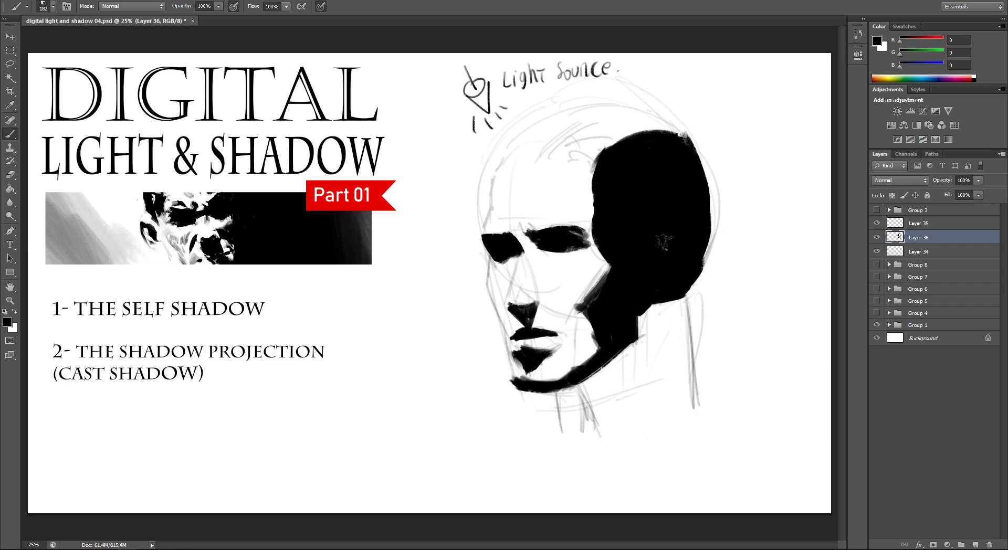
right_click(605, 266)
left_click_drag(719, 273, 698, 273)
key("Return")
left_click_drag(612, 353, 588, 375)
- Show and expand the notes group, duplicate the review notes text layer, and start editing it
left_click(914, 224)
left_click(876, 210)
left_click(889, 210)
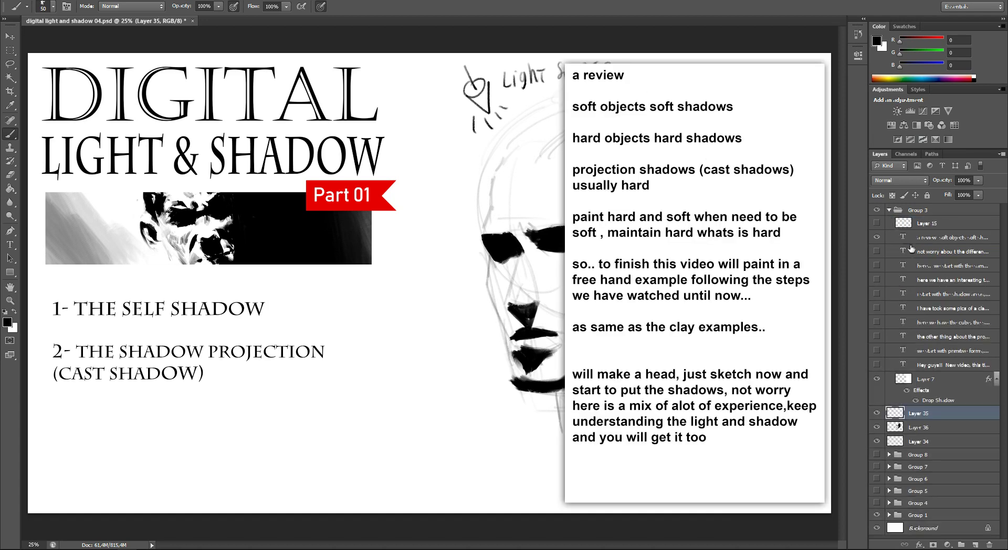
left_click(904, 225)
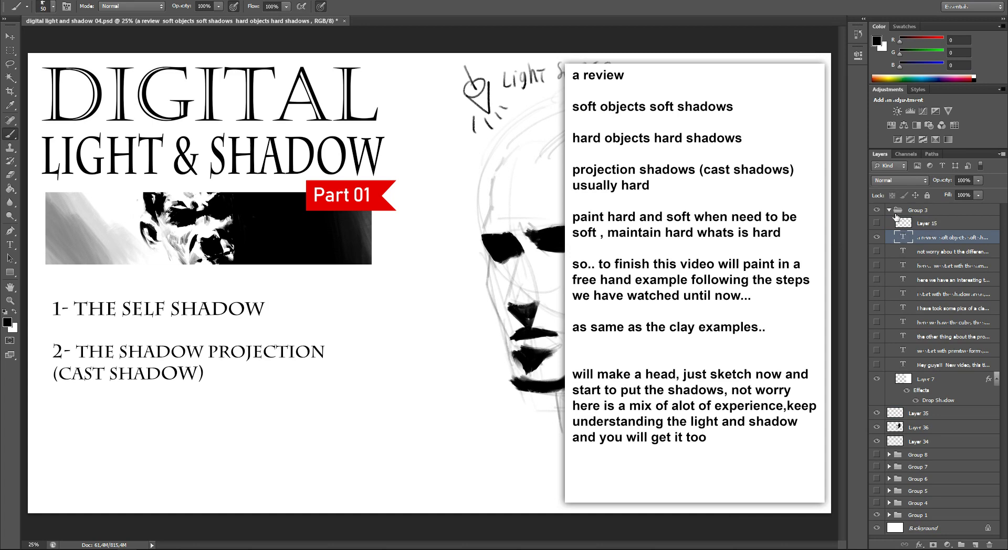
key("ctrl+j")
double_click(903, 238)
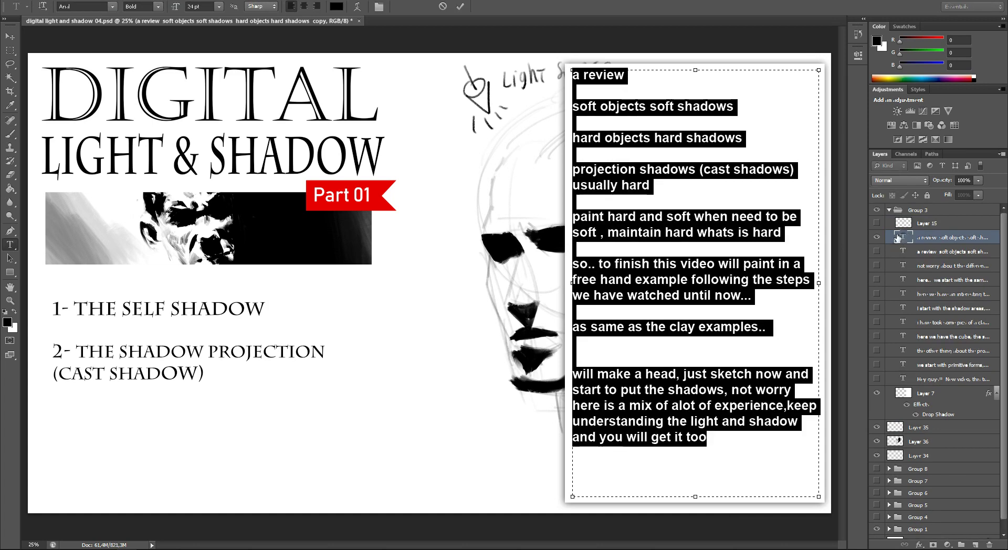
- Type the 'see guys?' note on soft round face areas and eye-hole shadows, fixing typos, and commit
type("see guys?  h")
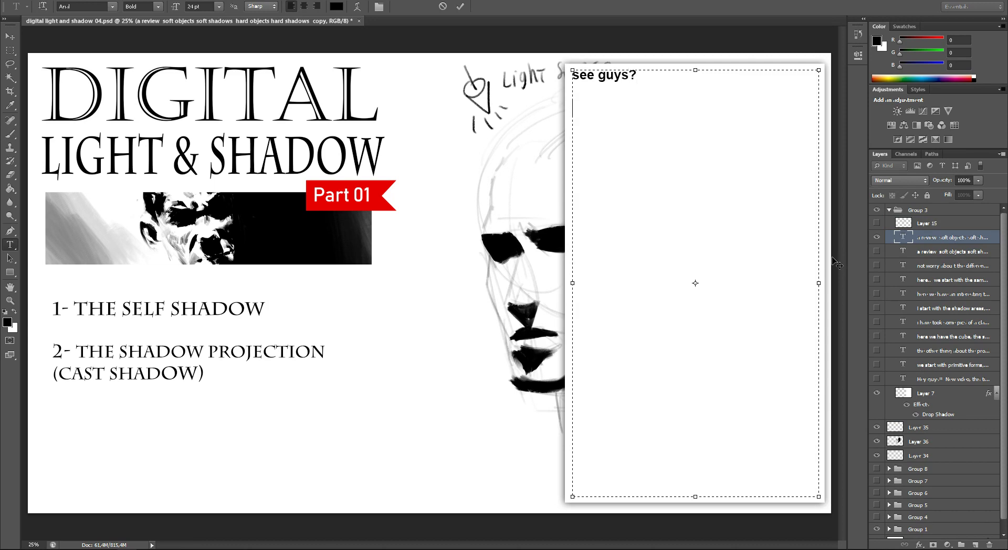
type("ere in the face we have a")
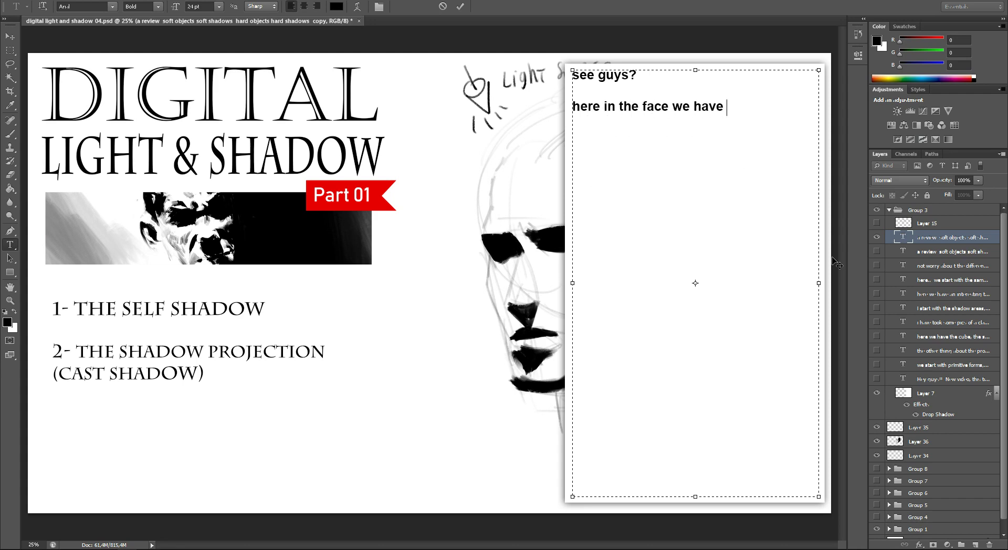
type("lot of hole")
type("s and hound")
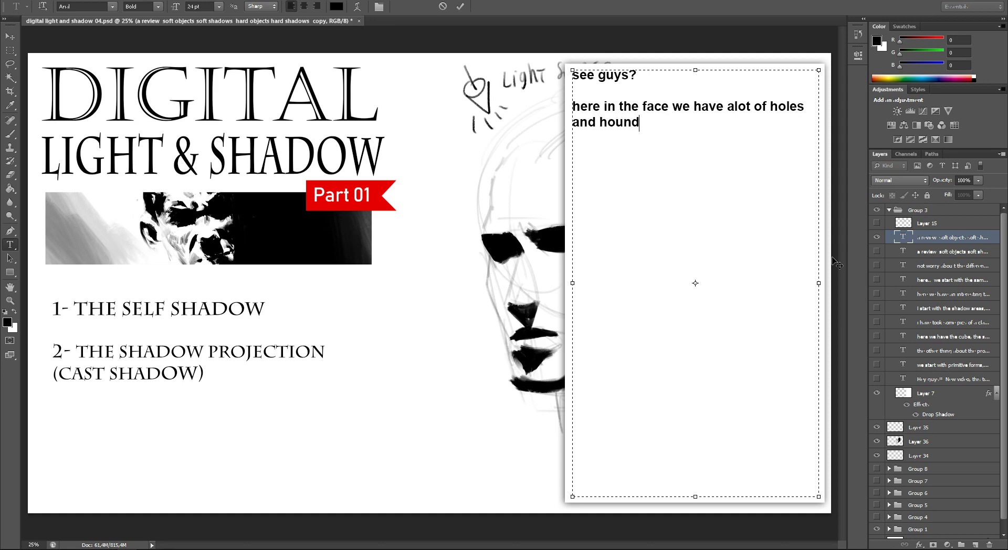
key("BackSpace")
key("BackSpace")
key("BackSpace")
key("BackSpace")
key("BackSpace")
type("round")
key("BackSpace")
type("reasthat must be soft")
type("the noseproject")
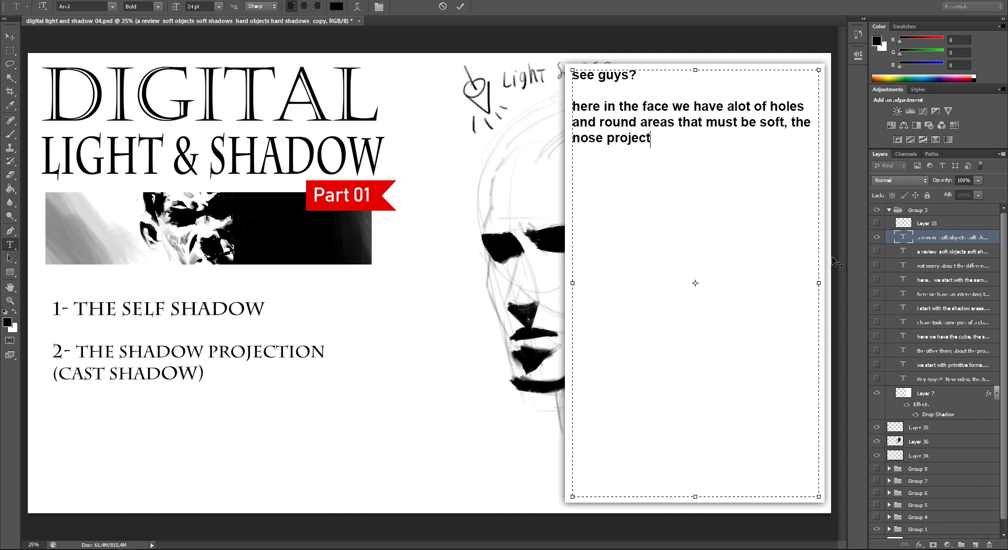
type("hadows")
type(" on the ")
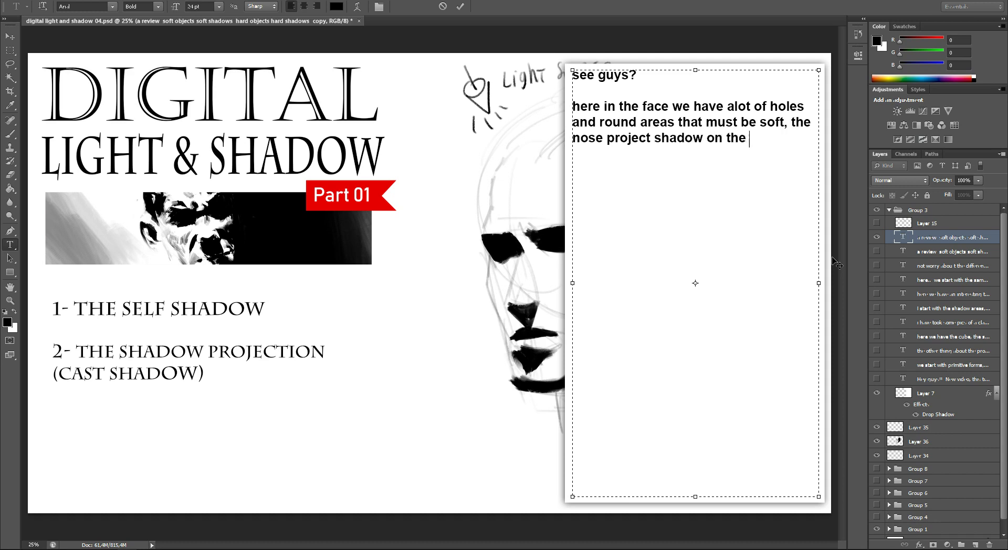
type("mouh")
key("BackSpace")
key("BackSpace")
key("BackSpace")
type("face, the hole of eyesha ")
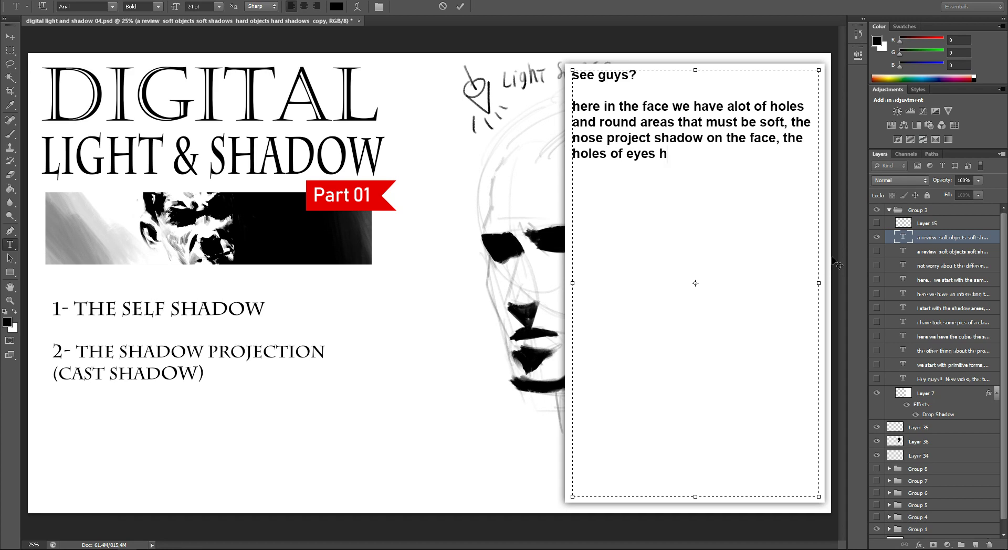
type("ve edges")
type(" that")
type(" project a")
type(" shadow ")
type("inne ")
type("he hole")
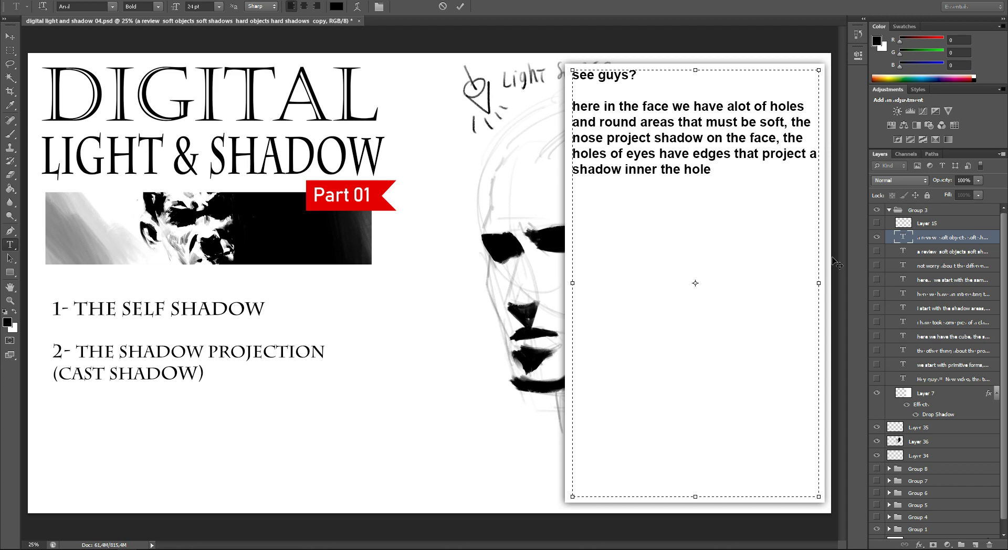
type("ake")
type(" a look")
key("ctrl+Return")
- Hide Group 3's text note to reveal the face, and toggle Layer 36's shadow to compare
key("b")
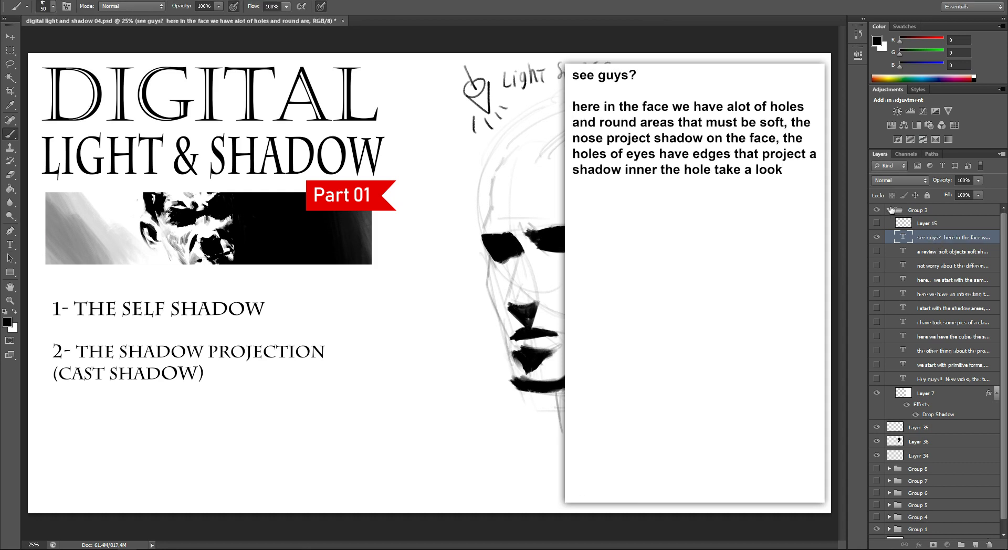
left_click(888, 210)
left_click(876, 210)
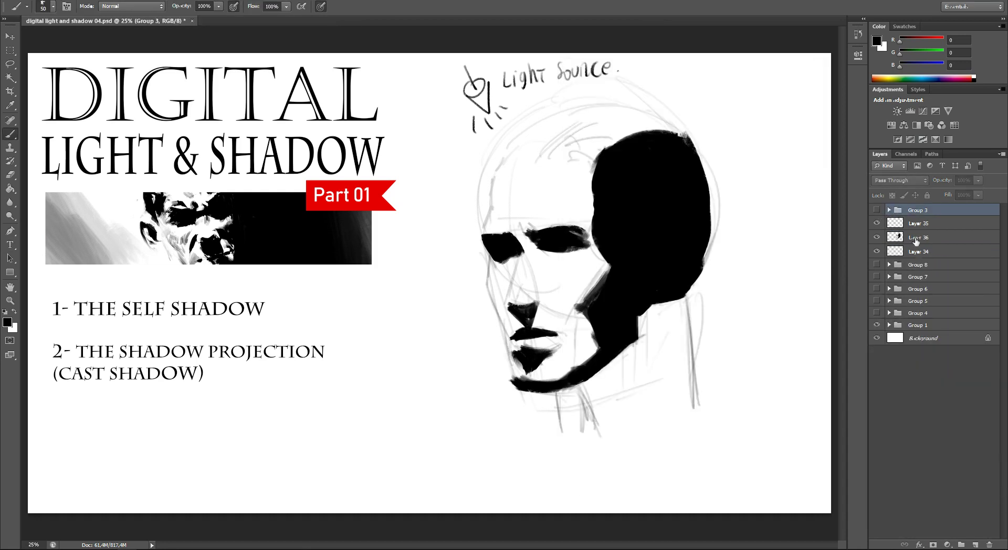
left_click(930, 240)
left_click(876, 236)
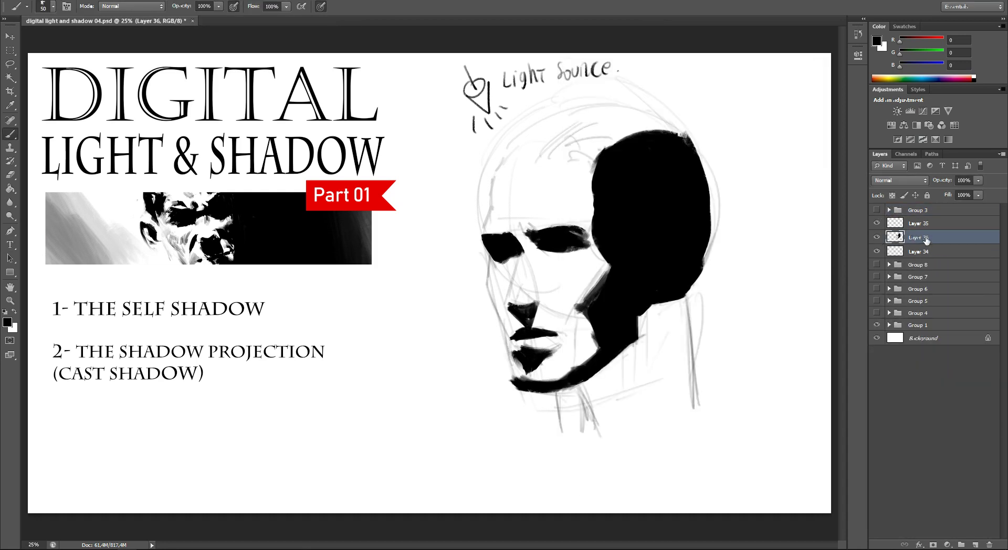
left_click(876, 237)
- Reduce the brush size to 28 and then 17, and select Layer 35
right_click(696, 231)
left_click_drag(740, 246, 726, 245)
key("Return")
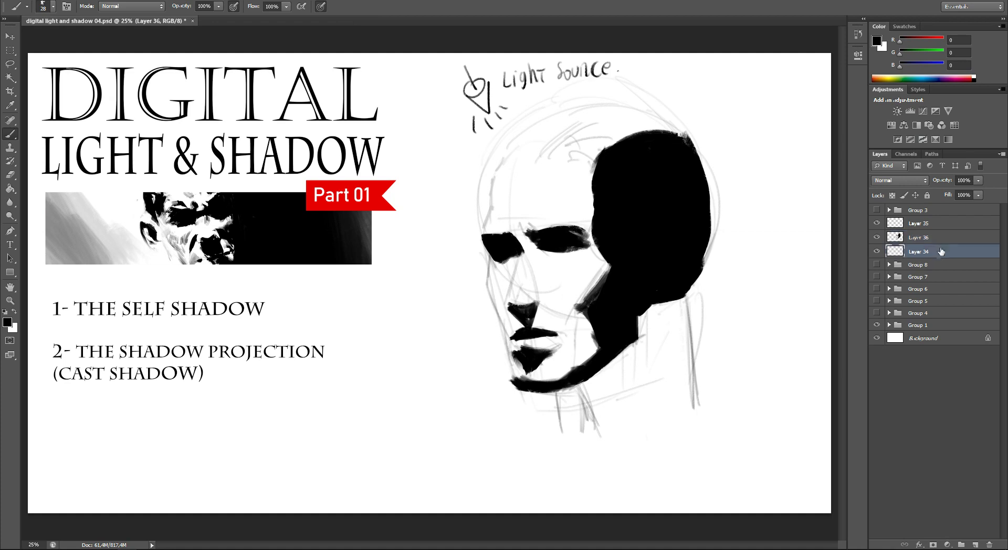
right_click(517, 292)
left_click_drag(620, 310, 543, 322)
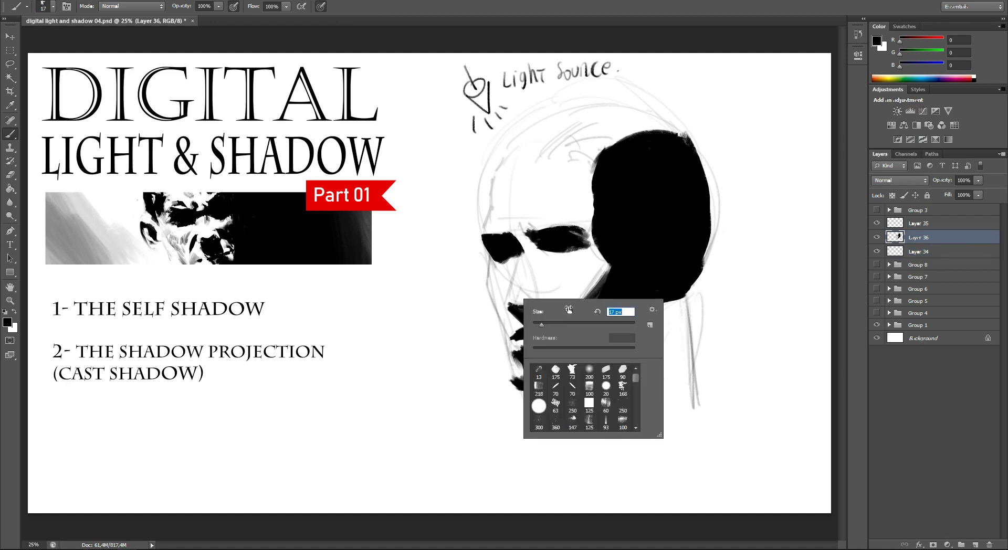
left_click(940, 226)
- On a new Layer 37, hand-letter the note that the head projects shadow onto the neck
left_click(974, 545)
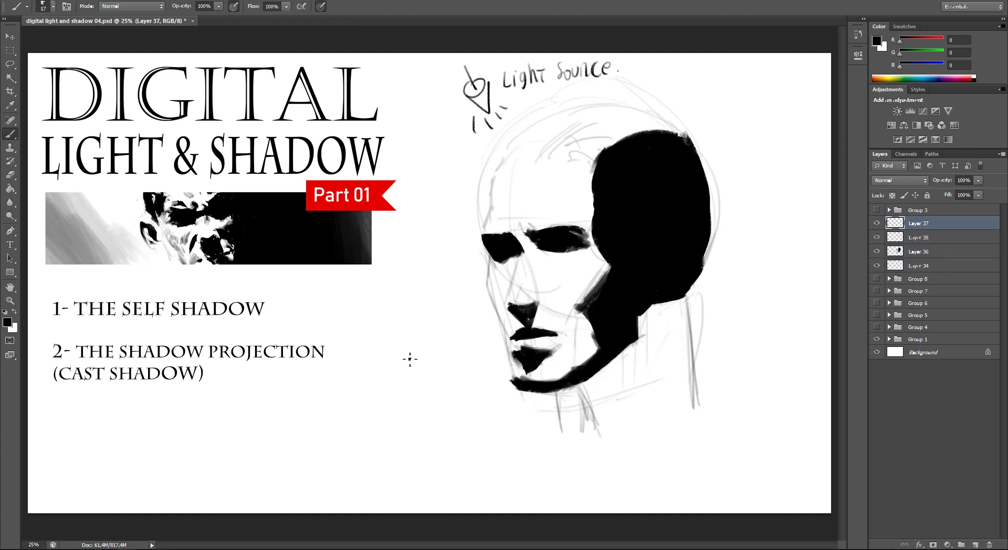
mouse_move(371, 377)
left_mouse_down()
mouse_move(379, 391)
mouse_move(423, 386)
mouse_move(403, 404)
mouse_move(425, 403)
mouse_move(436, 388)
left_mouse_up()
mouse_move(432, 389)
left_mouse_down()
mouse_move(431, 402)
mouse_move(442, 395)
left_mouse_up()
left_click(444, 398)
key("ctrl+alt+z")
key("ctrl+alt+z")
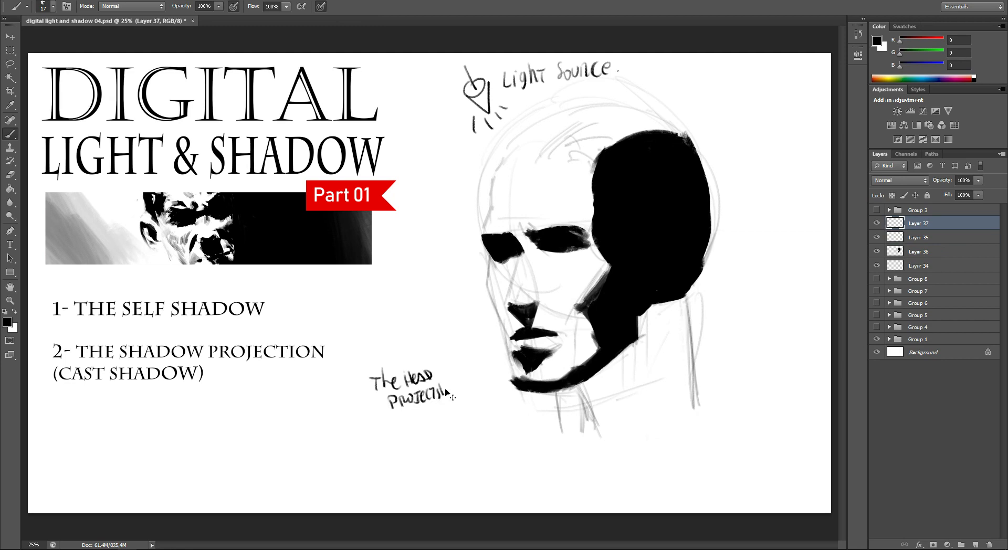
left_click(437, 397)
left_click_drag(451, 384, 449, 396)
mouse_move(454, 380)
left_mouse_down()
mouse_move(472, 400)
mouse_move(493, 379)
left_mouse_up()
left_click_drag(397, 422, 477, 399)
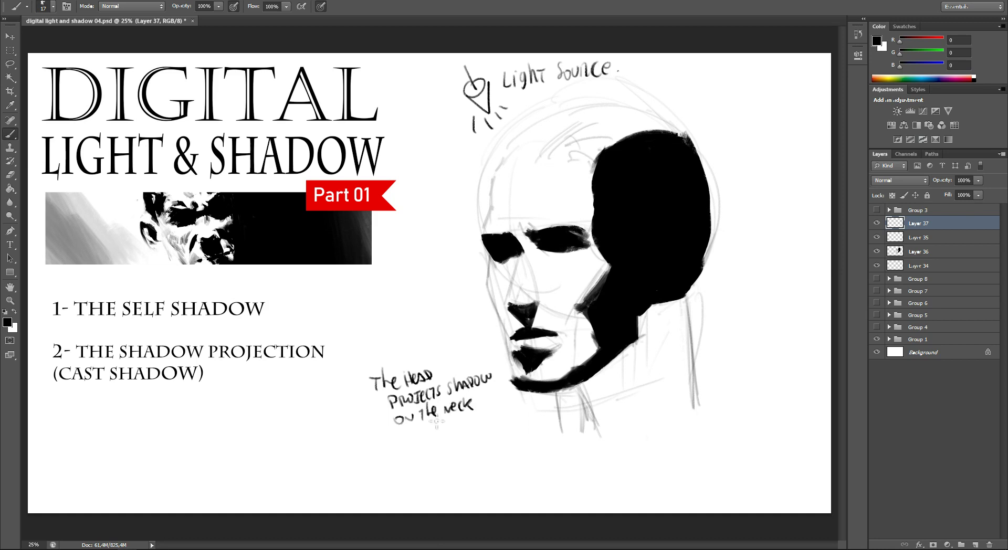
left_click_drag(407, 416, 409, 426)
- Try hatching the neck, undo it, and start a skull circle right of the head
left_click_drag(598, 374, 634, 408)
left_click_drag(617, 359, 652, 397)
left_click_drag(633, 343, 669, 382)
mouse_move(648, 320)
left_mouse_down()
mouse_move(680, 361)
mouse_move(692, 345)
left_mouse_up()
key("ctrl+alt+z")
key("ctrl+alt+z")
key("ctrl+alt+z")
key("ctrl+alt+z")
key("ctrl+alt+z")
left_click_drag(768, 188, 770, 189)
key("ctrl+alt+z")
mouse_move(759, 127)
left_mouse_down()
mouse_move(760, 136)
mouse_move(749, 131)
mouse_move(788, 130)
left_mouse_up()
key("ctrl+alt+z")
- Sketch the skull's face, cranium and vertebra, and shade its cast shadow on the neck
mouse_move(777, 148)
left_mouse_down()
mouse_move(756, 162)
mouse_move(762, 174)
mouse_move(791, 177)
left_mouse_up()
left_click_drag(795, 174, 793, 164)
mouse_move(752, 129)
left_mouse_down()
mouse_move(802, 137)
mouse_move(760, 187)
left_mouse_up()
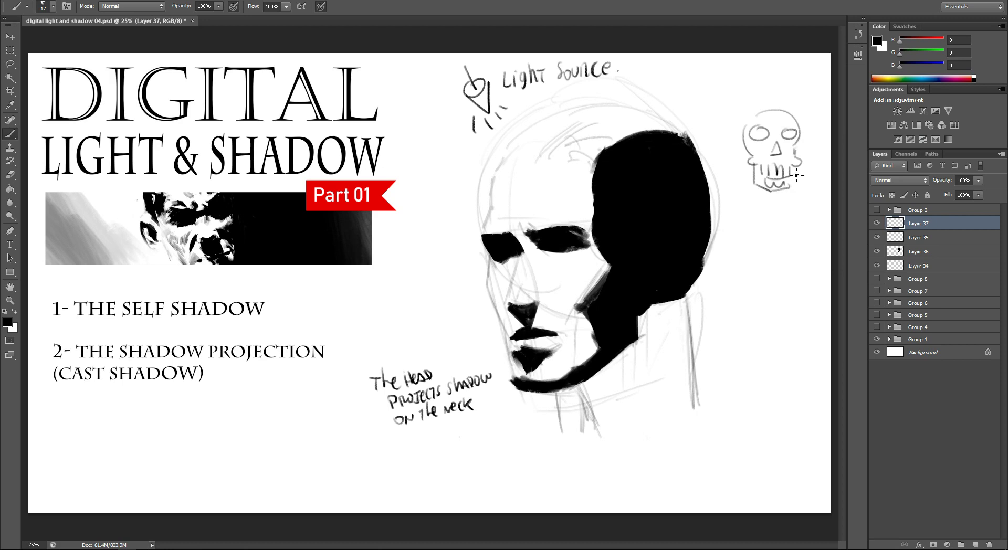
mouse_move(766, 203)
left_mouse_down()
mouse_move(770, 221)
mouse_move(782, 220)
left_mouse_up()
mouse_move(774, 107)
left_mouse_down()
mouse_move(740, 173)
mouse_move(811, 168)
mouse_move(778, 89)
left_mouse_up()
mouse_move(763, 196)
left_mouse_down()
mouse_move(743, 218)
mouse_move(808, 195)
left_mouse_up()
left_click_drag(726, 183, 728, 190)
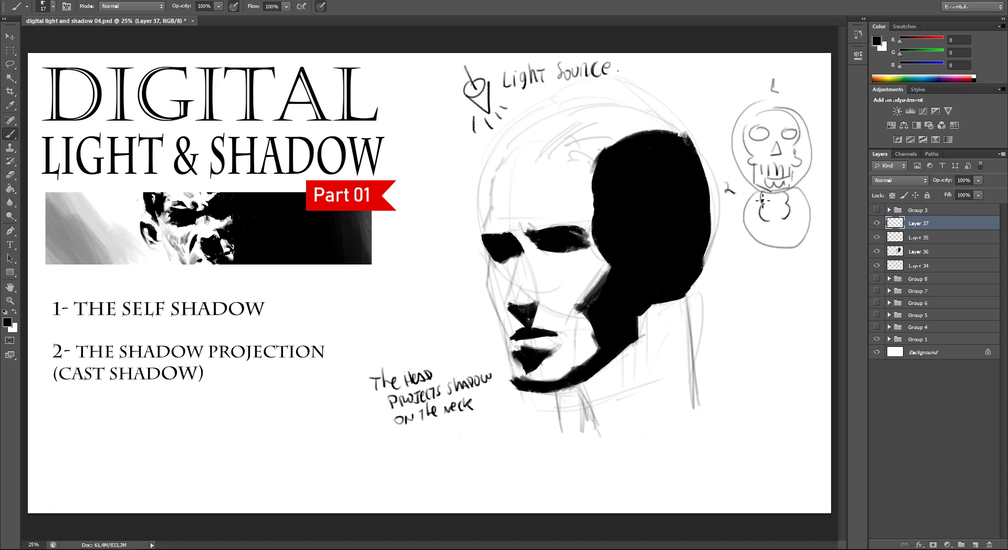
mouse_move(760, 194)
left_mouse_down()
mouse_move(787, 211)
mouse_move(759, 190)
mouse_move(790, 192)
mouse_move(788, 203)
mouse_move(741, 259)
mouse_move(803, 268)
mouse_move(806, 258)
left_mouse_up()
- Add the PROJECTION shadow label and overlapping-circles diagram, then hide Layer 37
mouse_move(753, 279)
left_mouse_down()
mouse_move(746, 291)
mouse_move(801, 283)
left_mouse_up()
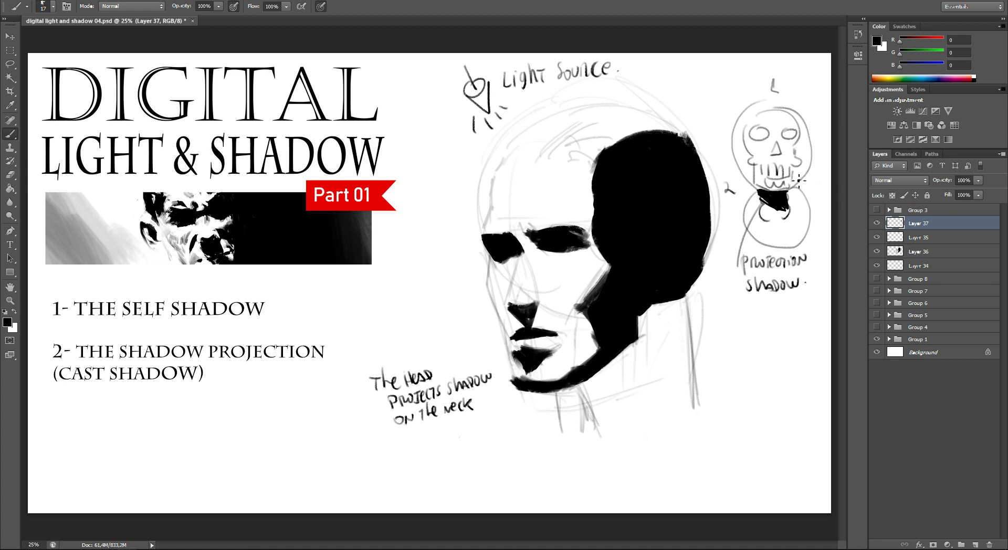
left_click_drag(764, 320, 748, 328)
mouse_move(756, 361)
left_mouse_down()
mouse_move(766, 374)
mouse_move(768, 361)
mouse_move(780, 367)
mouse_move(774, 359)
mouse_move(758, 376)
mouse_move(737, 292)
left_mouse_up()
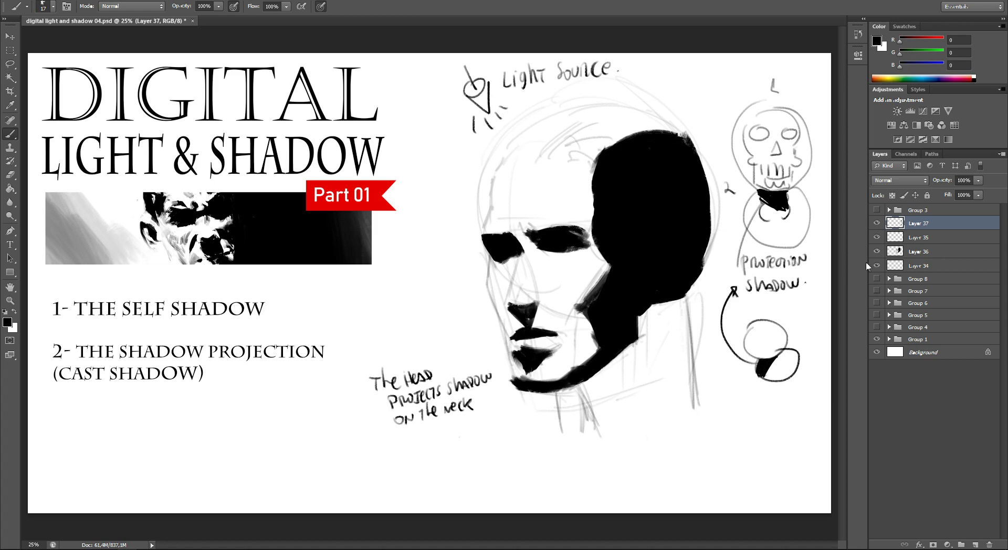
left_click(876, 223)
- Toggle Layer 36's shadow to compare, then add Layer 38 above Layer 34
left_click(924, 239)
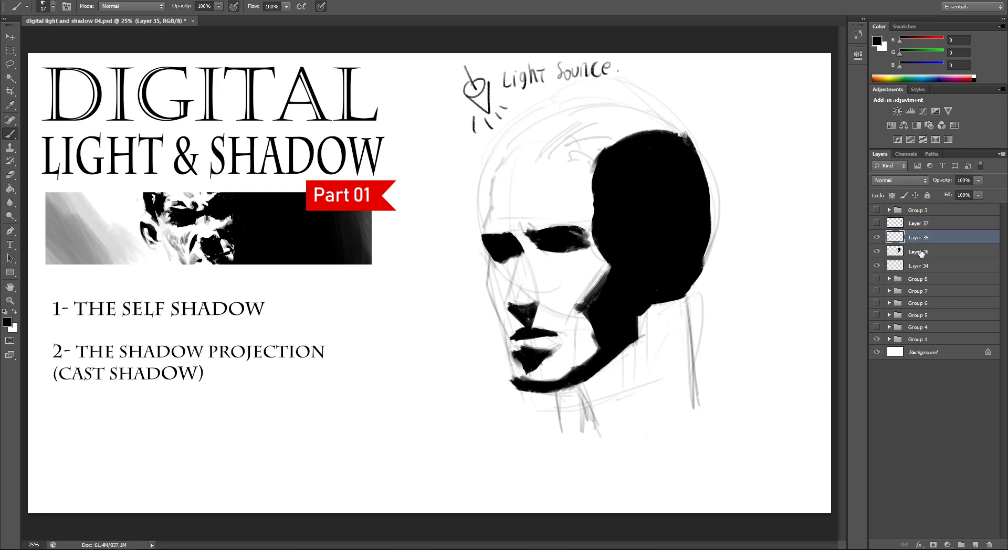
left_click(876, 251)
left_click(876, 251)
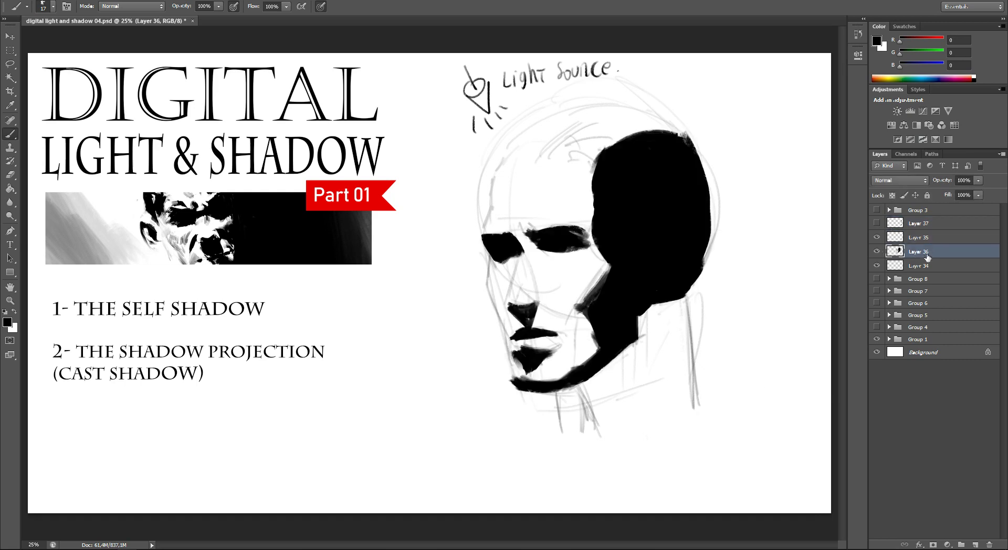
left_click(931, 266)
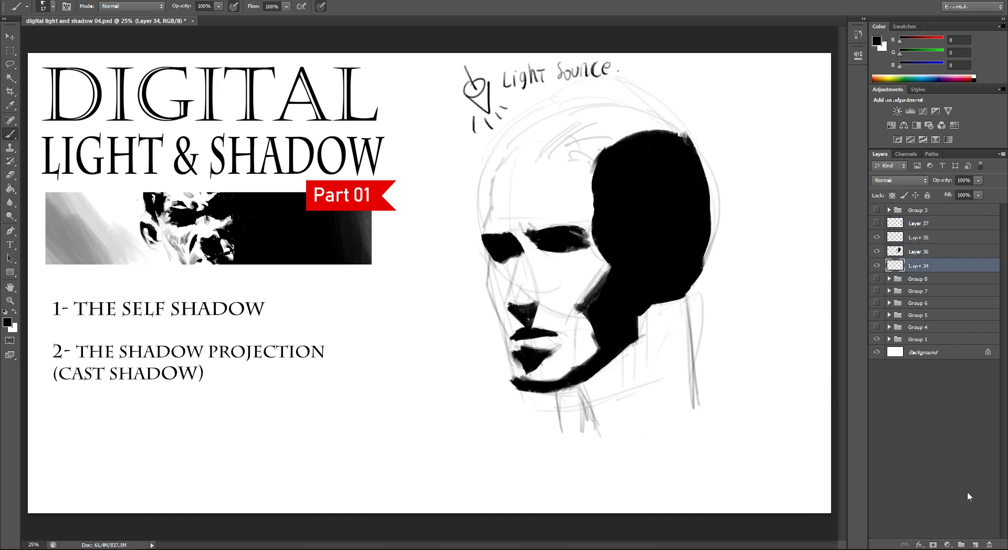
left_click(975, 545)
- Enlarge the brush to 114 and paint a black cast shadow down the neck
right_click(605, 377)
mouse_move(558, 389)
left_mouse_down()
mouse_move(567, 412)
mouse_move(619, 410)
mouse_move(666, 368)
mouse_move(567, 427)
left_mouse_up()
right_click(611, 370)
left_click_drag(659, 394, 676, 395)
key("Return")
mouse_move(604, 404)
left_mouse_down()
mouse_move(567, 425)
mouse_move(609, 394)
mouse_move(581, 386)
mouse_move(643, 343)
mouse_move(683, 346)
mouse_move(682, 302)
mouse_move(637, 330)
left_mouse_up()
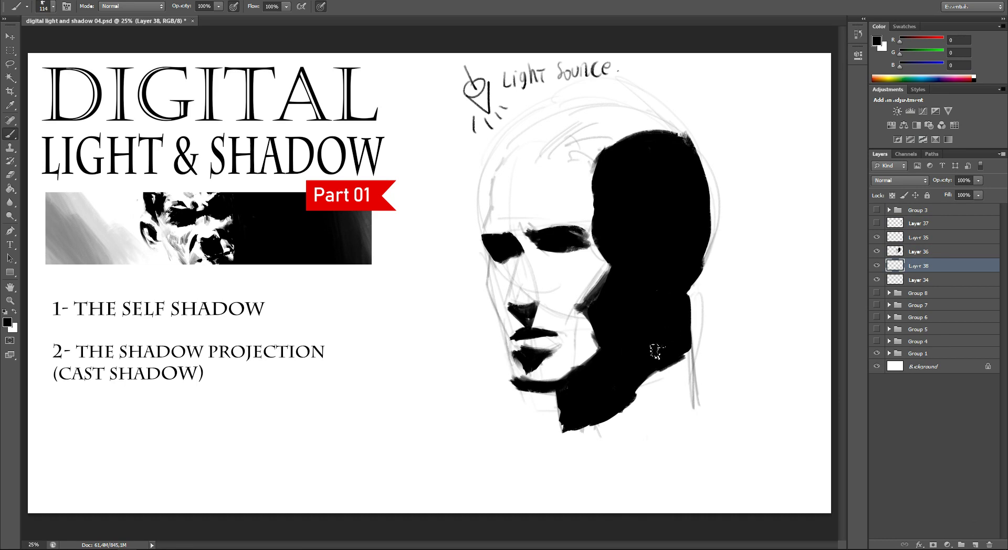
- Trim the neck shadow's bottom edge with the Eraser and add Layer 39 above Layer 35
key("e")
left_click_drag(607, 428, 563, 426)
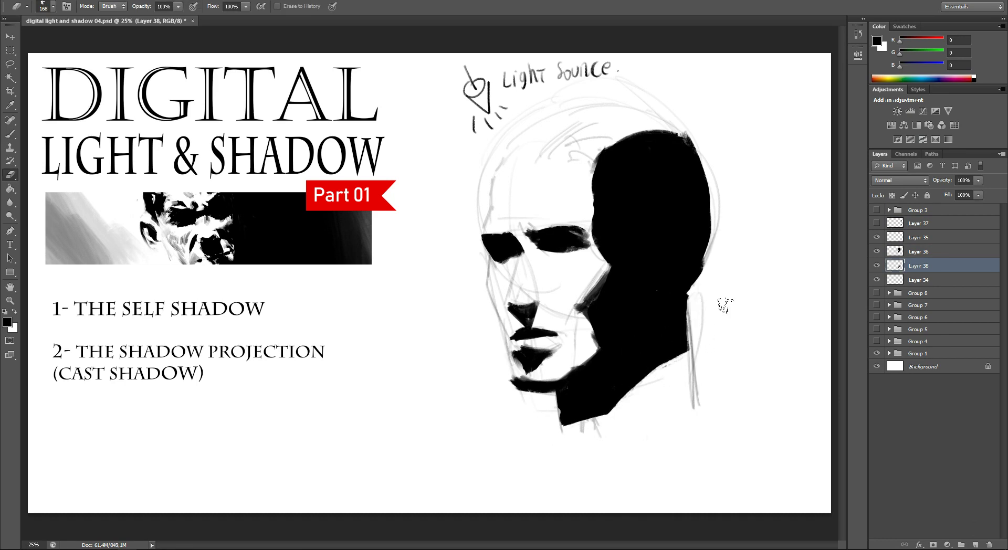
key("b")
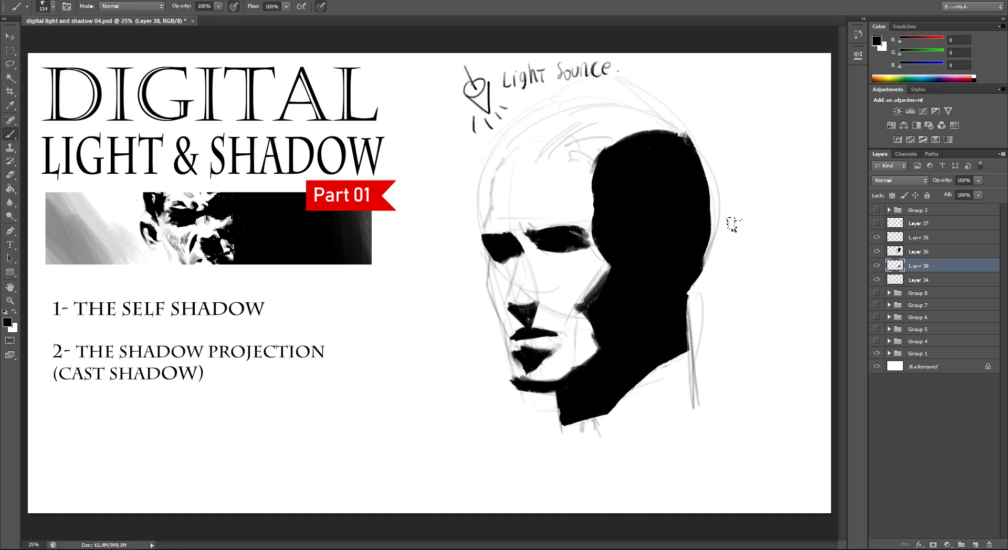
left_click(919, 238)
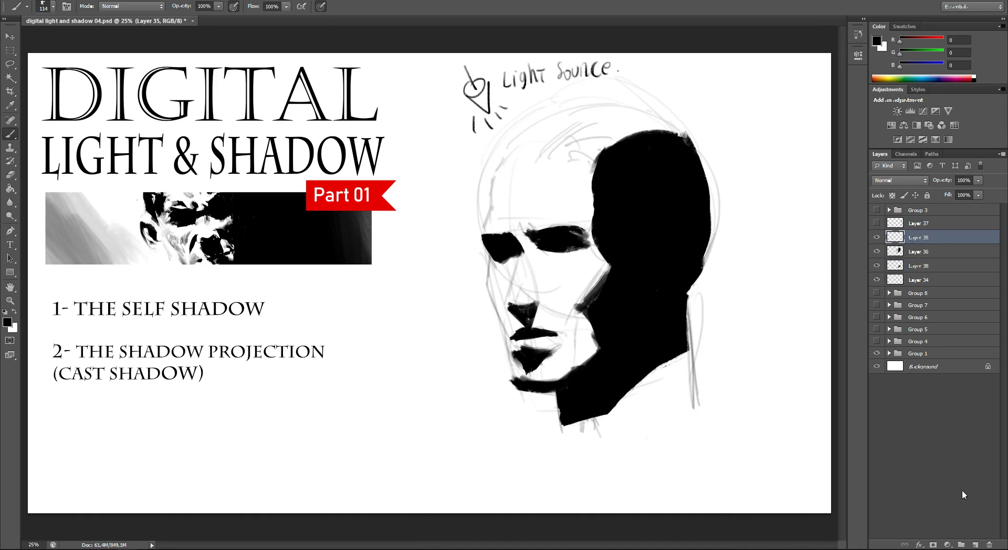
left_click(975, 545)
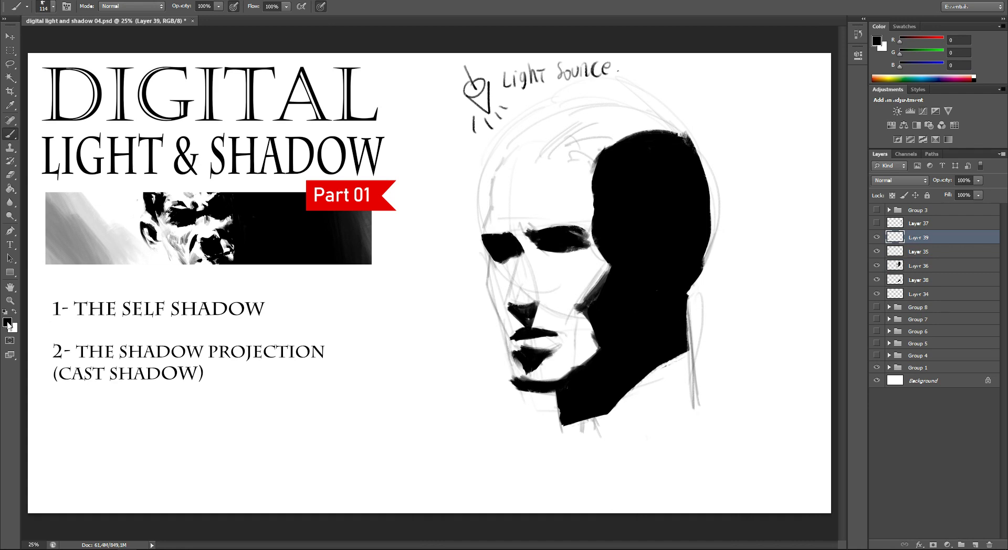
- With a 21 px brush, hand-letter 'FIND ROUNDED AREAS.' left of the face
left_click(7, 322)
left_click(612, 126)
right_click(459, 268)
left_click_drag(458, 267, 397, 280)
left_click(396, 290)
left_click_drag(389, 288, 400, 294)
mouse_move(404, 295)
left_mouse_down()
mouse_move(411, 283)
mouse_move(388, 320)
mouse_move(421, 311)
mouse_move(441, 319)
left_mouse_up()
left_click_drag(381, 340, 401, 343)
mouse_move(404, 333)
left_mouse_down()
mouse_move(411, 341)
mouse_move(417, 332)
mouse_move(421, 345)
left_mouse_up()
left_click(426, 340)
- Switch to red, underline AREAS, and draw contour curves beside the nose and on the cheeks
right_click(385, 199, "alt+shift")
left_click_drag(385, 357, 413, 355)
left_click_drag(513, 294, 509, 308)
left_click_drag(520, 293, 524, 310)
left_click_drag(548, 261, 544, 324)
mouse_move(559, 257)
left_mouse_down()
mouse_move(552, 324)
mouse_move(568, 260)
mouse_move(592, 318)
left_mouse_up()
mouse_move(496, 261)
left_mouse_down()
mouse_move(491, 318)
mouse_move(501, 319)
left_mouse_up()
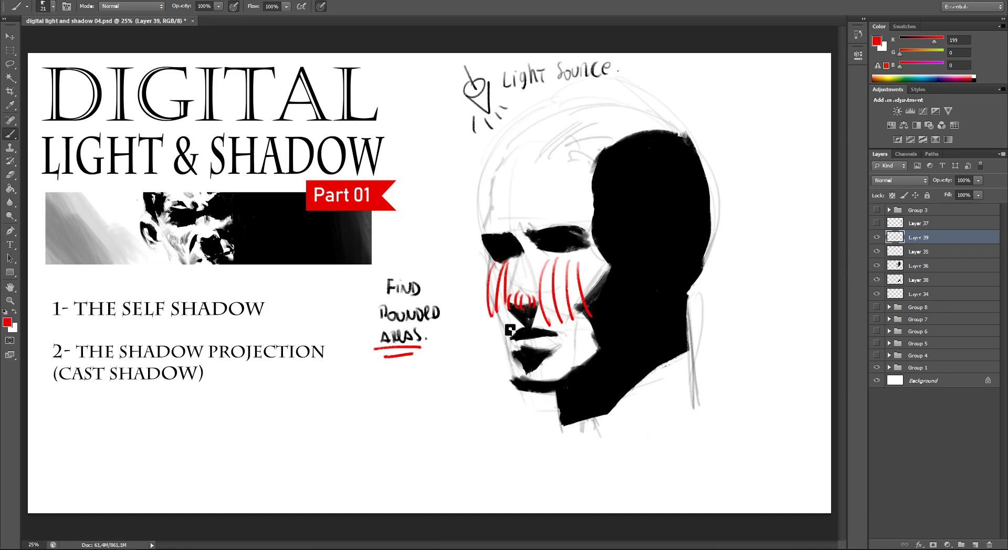
- Draw red contour curves over the chin, brow, forehead and top of the head
left_click_drag(525, 358, 521, 387)
mouse_move(533, 357)
left_mouse_down()
mouse_move(529, 389)
mouse_move(538, 388)
left_mouse_up()
mouse_move(551, 357)
left_mouse_down()
mouse_move(549, 387)
mouse_move(560, 387)
left_mouse_up()
mouse_move(587, 338)
left_mouse_down()
mouse_move(582, 384)
mouse_move(598, 370)
left_mouse_up()
mouse_move(496, 212)
left_mouse_down()
mouse_move(576, 229)
mouse_move(588, 220)
left_mouse_up()
mouse_move(504, 177)
left_mouse_down()
mouse_move(591, 195)
mouse_move(594, 185)
left_mouse_up()
left_click_drag(546, 132, 606, 159)
left_click_drag(588, 125, 619, 159)
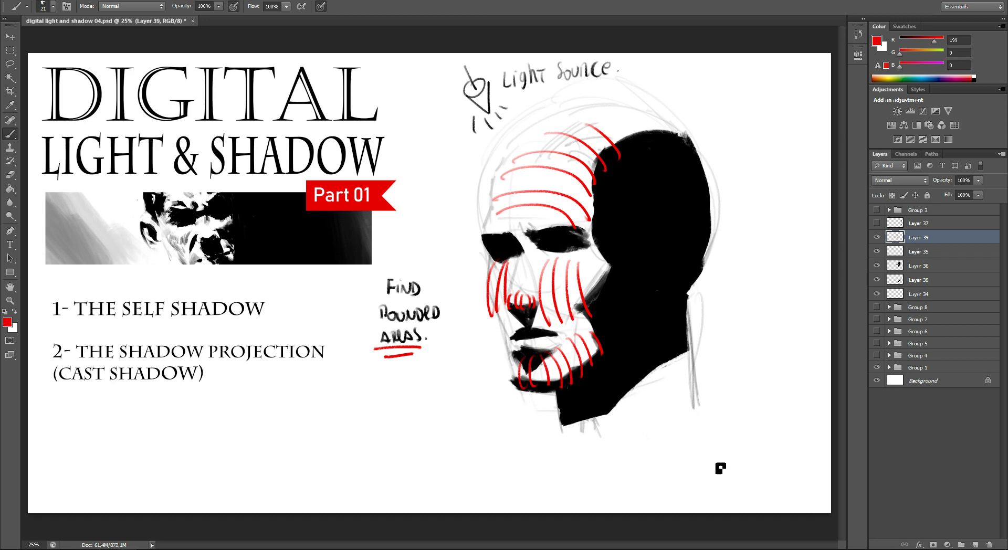
- Add a red arrow and the 'MUST BE Soft.' note, then hide Layer 39
mouse_move(391, 366)
left_mouse_down()
mouse_move(399, 404)
mouse_move(417, 413)
left_mouse_up()
left_click_drag(419, 401, 399, 441)
mouse_move(407, 433)
left_mouse_down()
mouse_move(415, 440)
mouse_move(402, 464)
mouse_move(423, 464)
mouse_move(435, 446)
left_mouse_up()
left_click(445, 458)
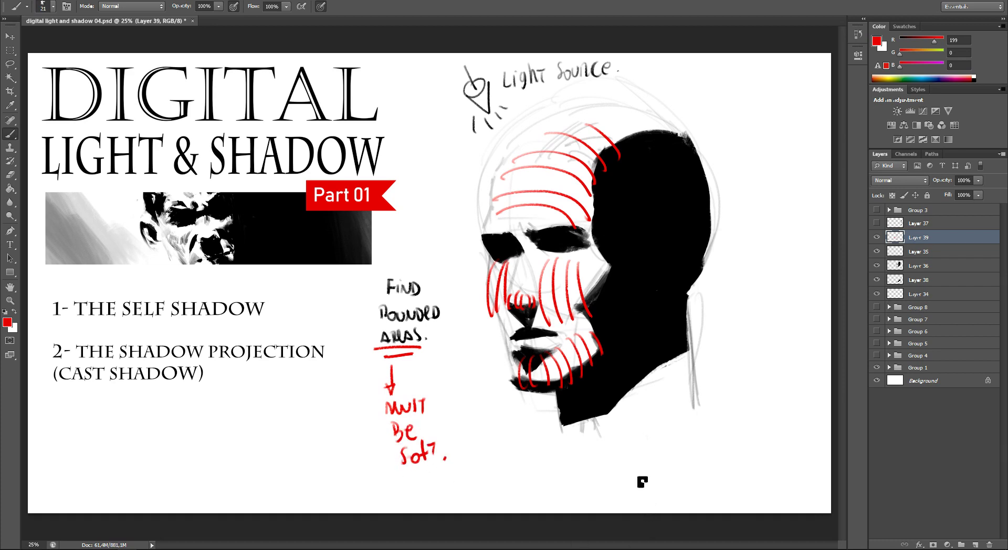
left_click(877, 239)
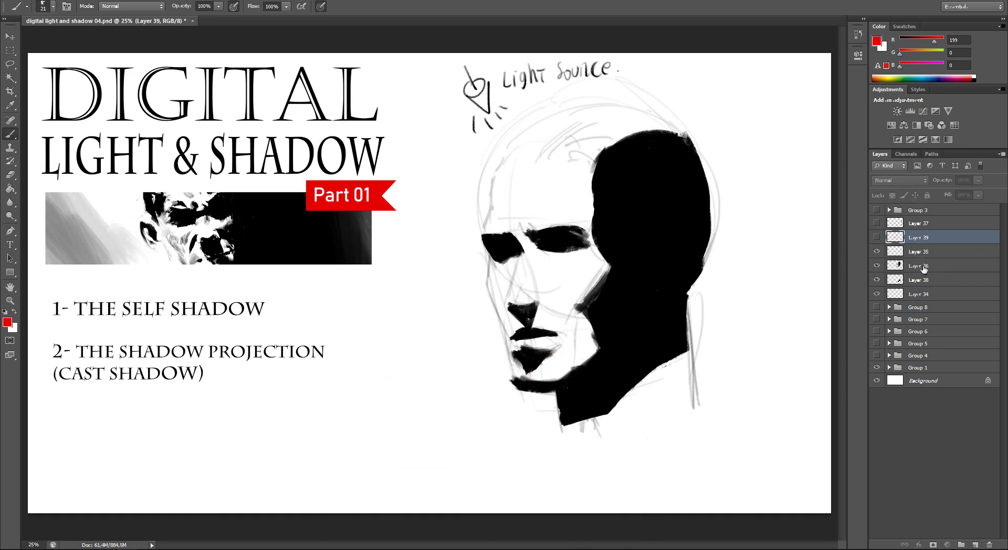
- Add a new layer above Layer 36 and choose a large 168 px soft round brush
left_click(923, 270)
left_click(974, 545)
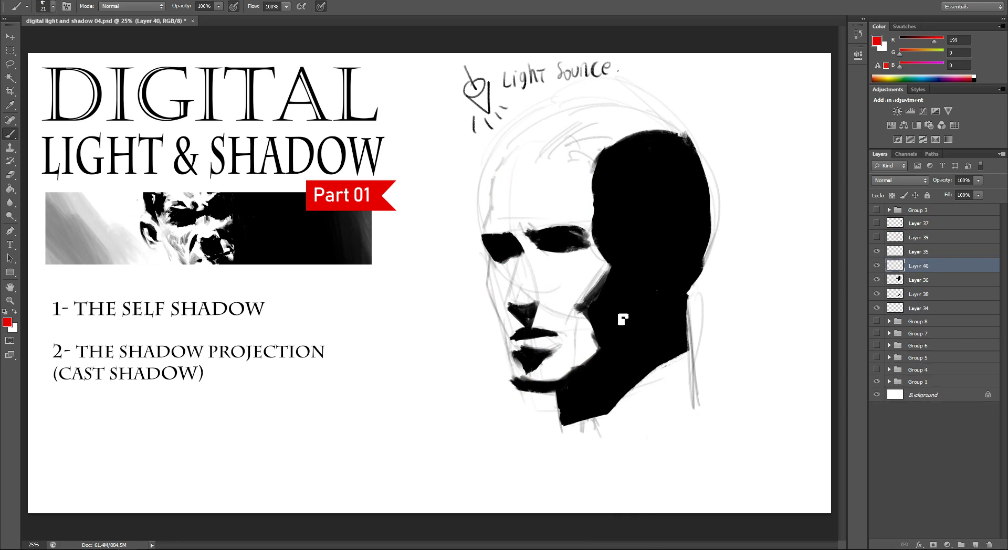
right_click(603, 299)
left_click(696, 371)
- Sample face greys and paint soft grey transitions over the cheek shadow and jaw
left_click(603, 287, "alt")
left_click_drag(602, 288, 570, 304)
left_click(602, 276, "alt")
left_click(598, 270, "alt")
left_click_drag(597, 271, 580, 339)
left_click(582, 302, "alt")
left_click(603, 321, "alt")
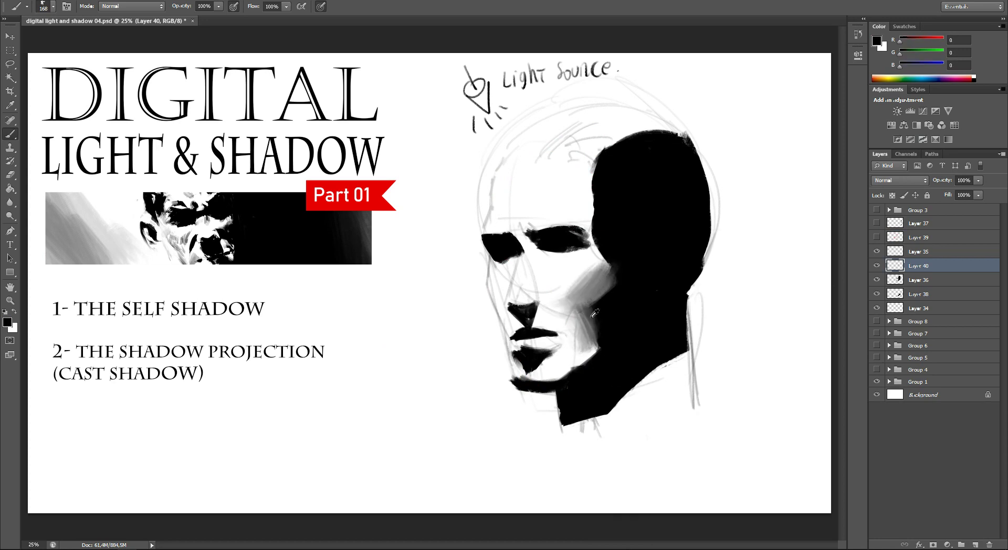
left_click(601, 270, "alt")
- Reduce the brush to 110 px and deepen the cheek shadow with soft black
right_click(615, 248)
key("Escape")
left_click(609, 291, "alt")
right_click(617, 272)
left_click(639, 298)
key("Escape")
left_click_drag(615, 277, 582, 315)
- Sample grey and black tones from the face, chin and jaw shadow
left_click(603, 288, "alt")
left_click(533, 377, "alt")
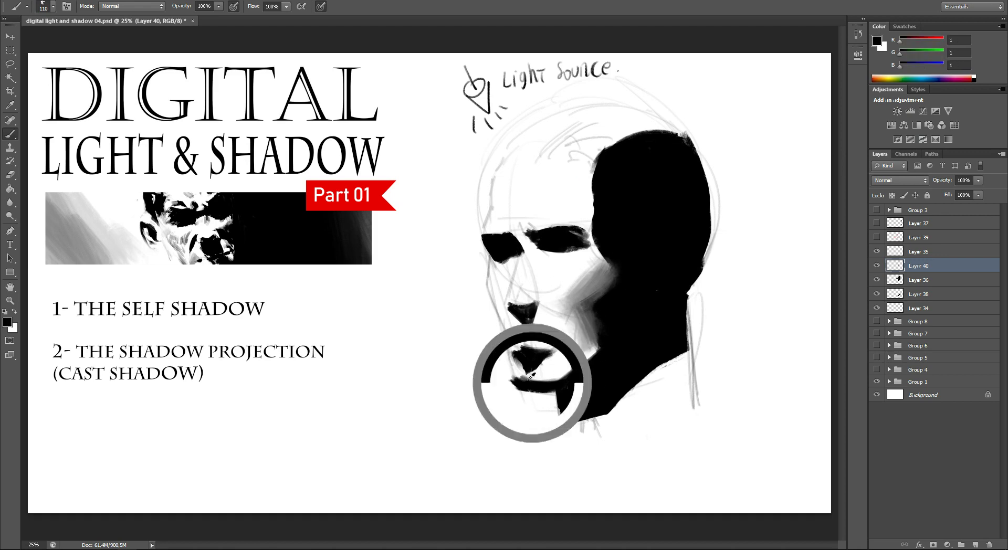
left_click(577, 373, "alt")
left_click(558, 376, "alt")
left_click(598, 360, "alt")
left_click(578, 308, "alt")
- Resize the brush to 50 px, then 93 px, and soften the shadow's left edge with grey
right_click(602, 245)
mouse_move(627, 269)
left_mouse_down()
mouse_move(645, 247)
mouse_move(596, 172)
mouse_move(591, 231)
left_mouse_up()
left_click(598, 244, "alt")
right_click(604, 221)
left_click(605, 258, "alt")
left_click(597, 200, "alt")
mouse_move(590, 157)
left_mouse_down()
mouse_move(586, 228)
mouse_move(589, 160)
left_mouse_up()
- Repaint the shadow's left edge lighter and darken its upper edge near the eye and cheek
left_click(594, 199, "alt")
mouse_move(596, 230)
left_mouse_down()
mouse_move(595, 160)
mouse_move(601, 236)
left_mouse_up()
left_click(598, 166, "alt")
left_click(614, 202, "alt")
mouse_move(596, 192)
left_mouse_down()
mouse_move(609, 136)
mouse_move(604, 257)
mouse_move(590, 271)
left_mouse_up()
left_click(604, 199, "alt")
- Switch to a 42 px brush and blend dark and light tones around the nose
right_click(584, 239)
left_click_drag(695, 247, 668, 246)
key("Return")
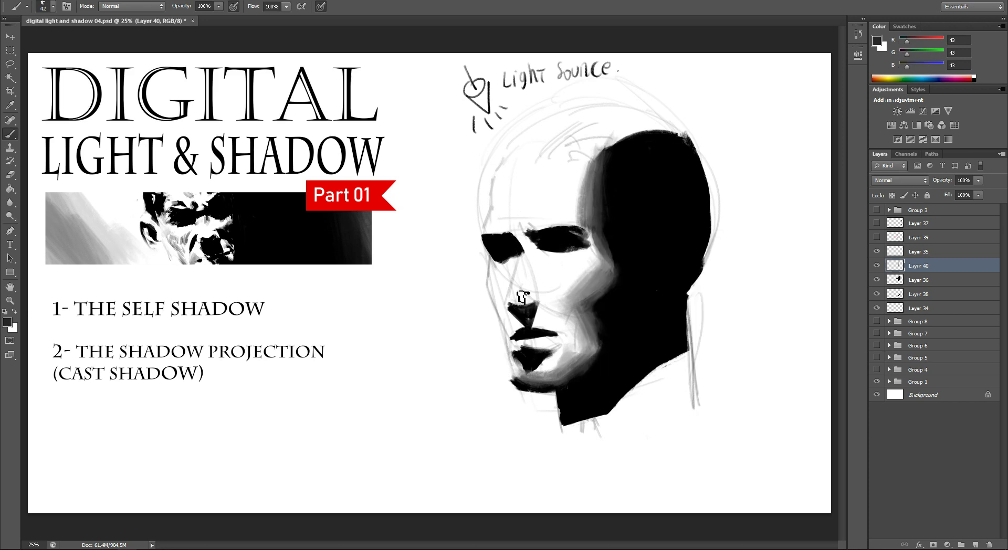
left_click(521, 301, "alt")
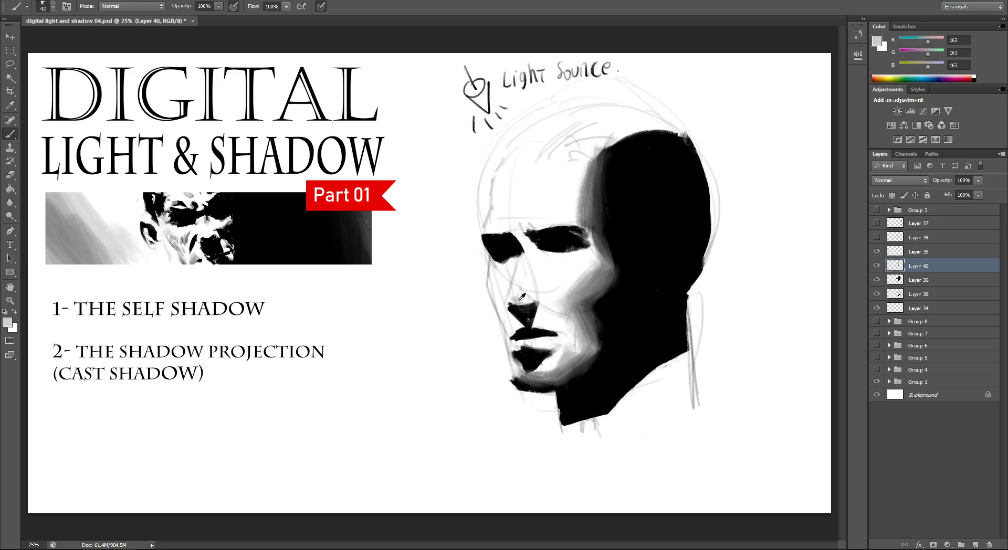
left_click(527, 302, "alt")
left_click(538, 307, "alt")
left_click(532, 308, "alt")
left_click(522, 306, "alt")
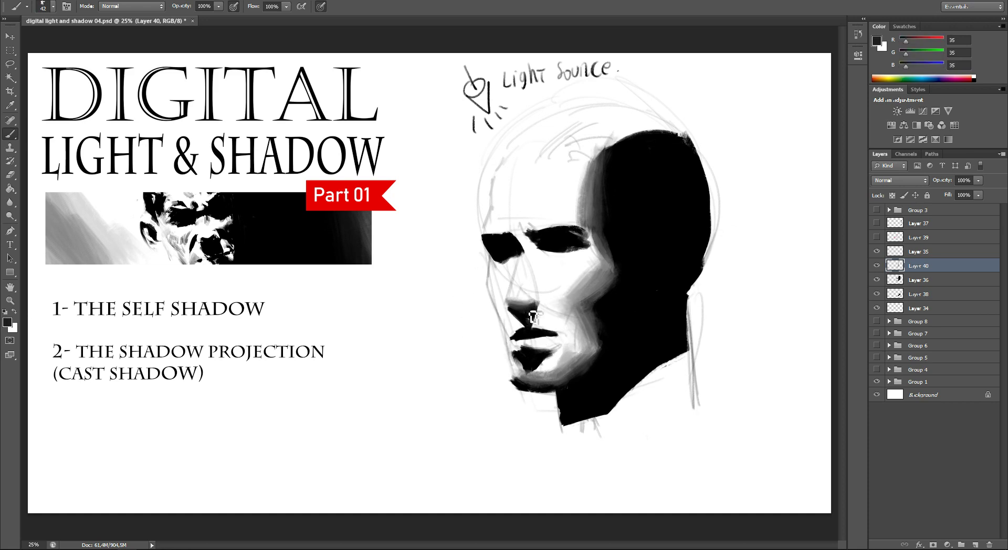
left_click(527, 308, "alt")
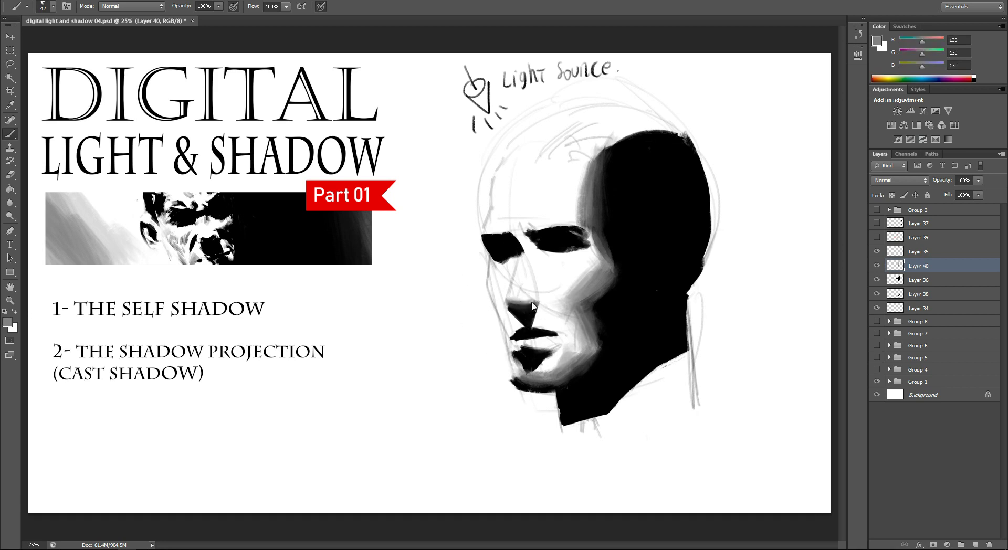
left_click(535, 305, "alt")
- Refine the black shadow edges with progressively smaller 39, 38 and 35 px brushes
right_click(549, 265)
left_click(647, 273)
left_click(536, 366, "alt")
left_click(527, 363, "alt")
right_click(608, 219)
left_click(635, 234)
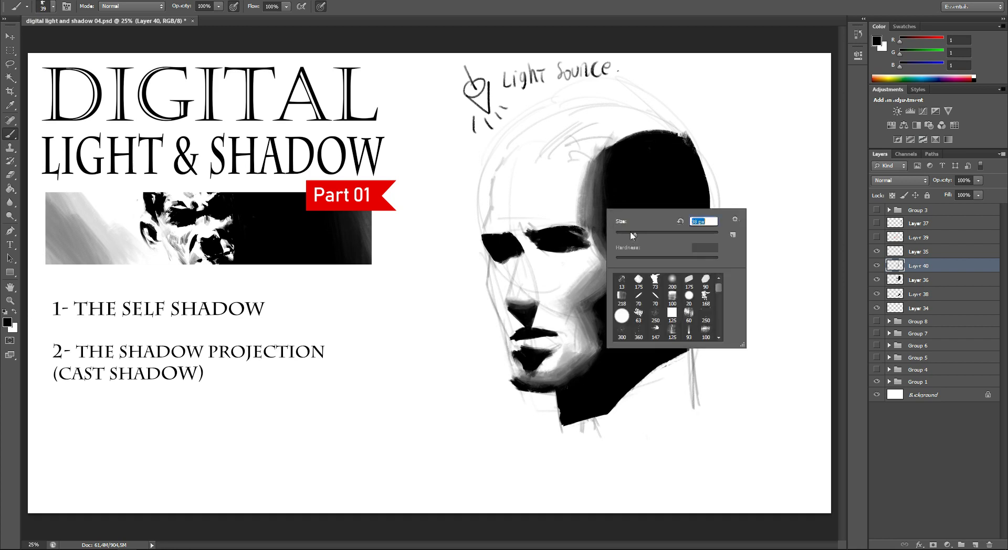
left_click(570, 239, "alt")
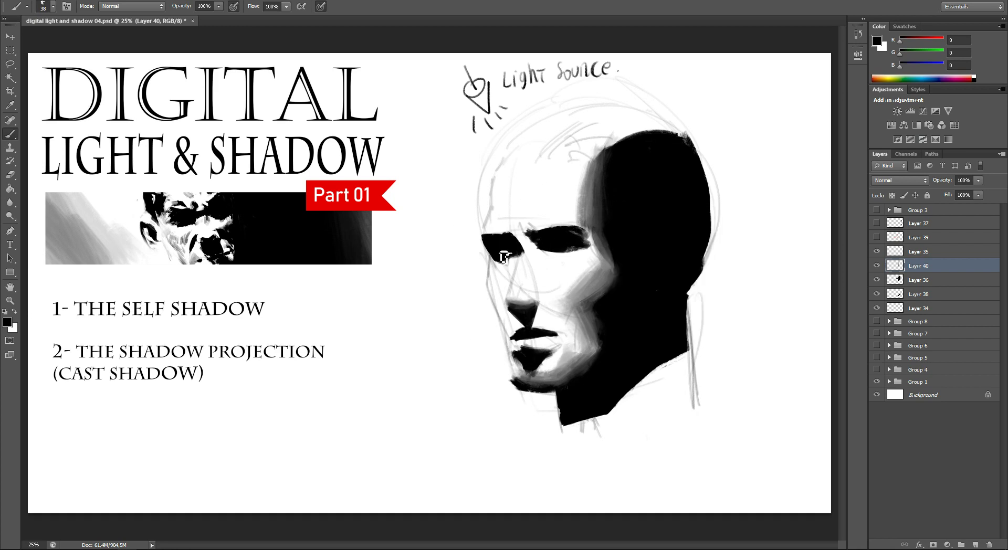
right_click(572, 234)
left_click(580, 234)
left_click(535, 326, "alt")
right_click(436, 289)
- With a fine brush, sketch the lip profile beside the head, undoing a zigzag attempt
left_click_drag(458, 311, 452, 312)
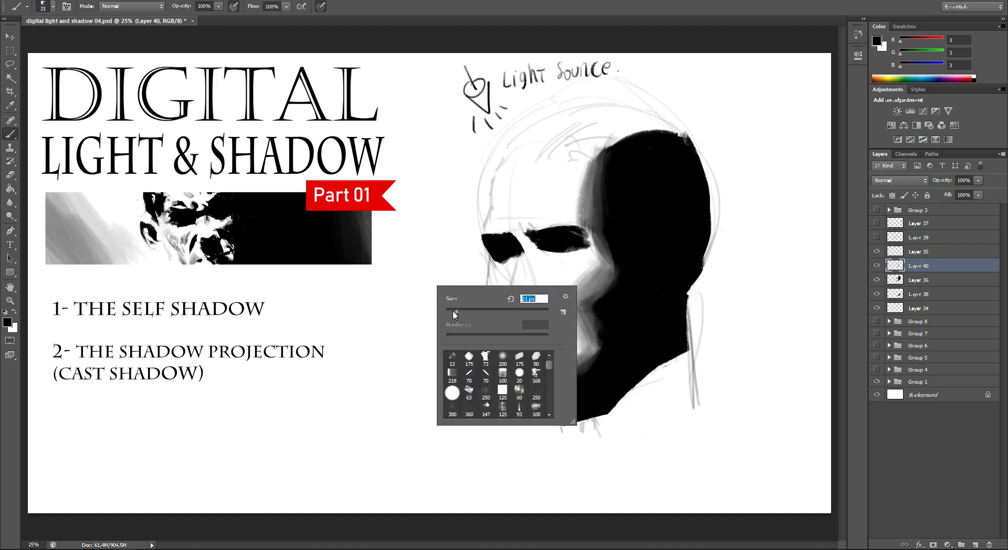
left_click(393, 310)
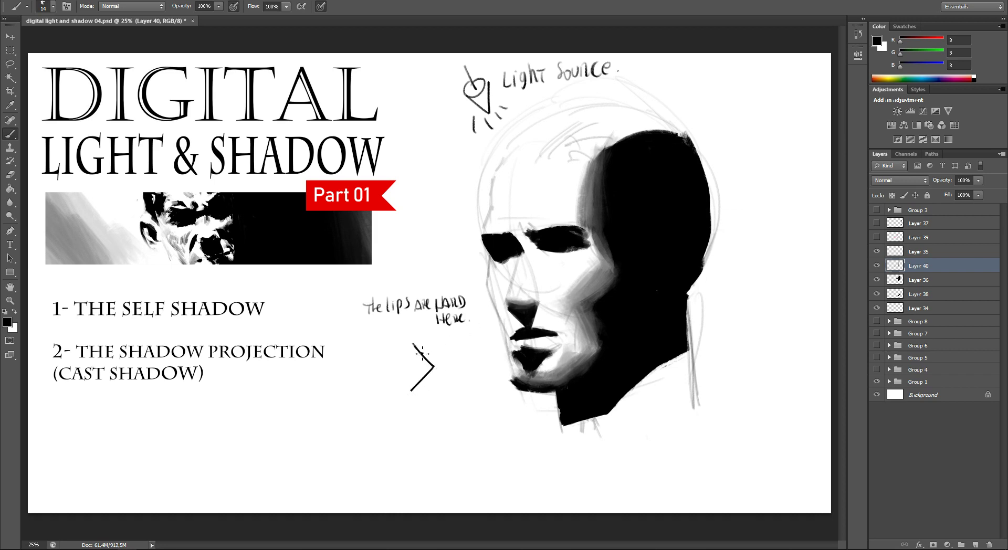
key("ctrl+alt+z")
key("ctrl+alt+z")
key("ctrl+alt+z")
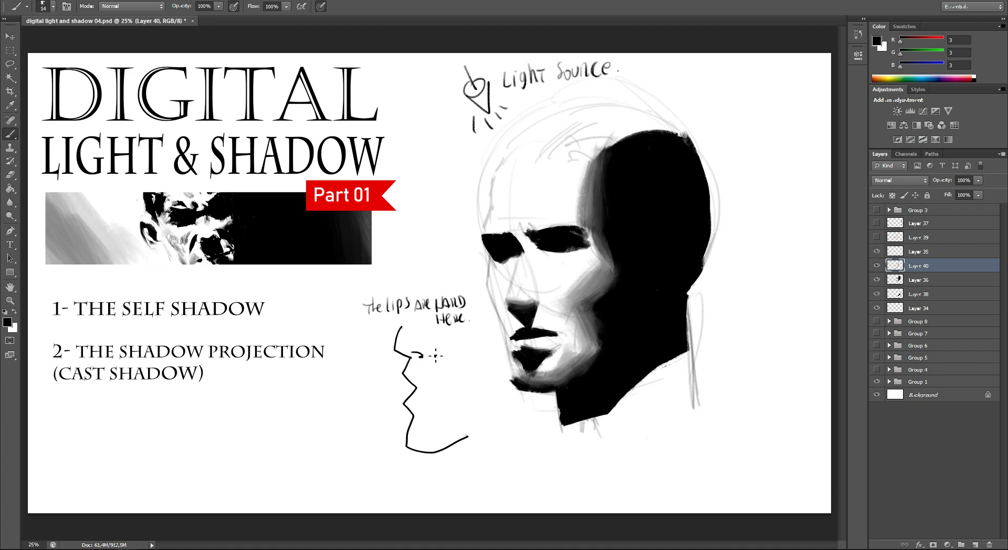
- Add the light-source circle, write 'Like the cube' and hatch the cube's dark right face
left_click_drag(366, 330, 365, 331)
key("ctrl+z")
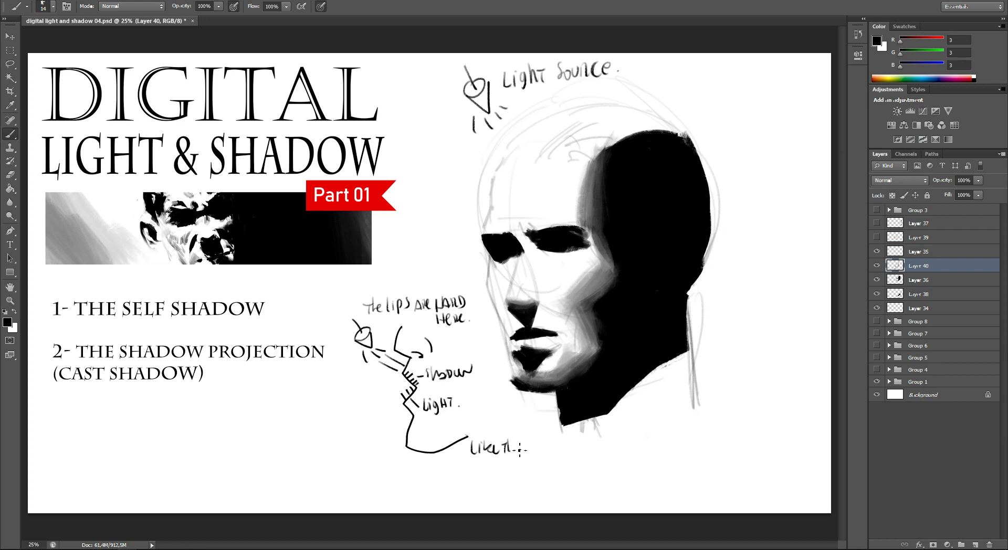
left_click_drag(511, 467, 515, 464)
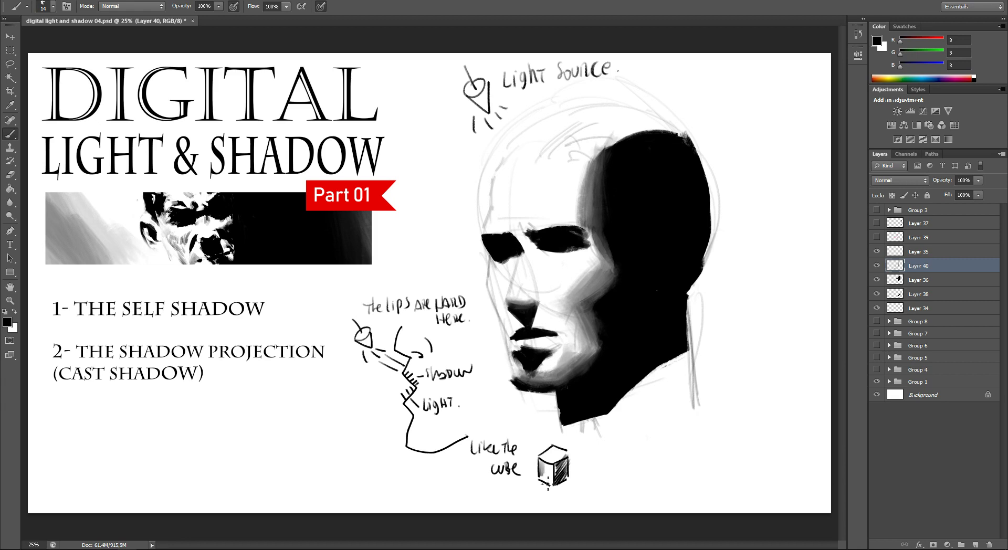
left_click_drag(566, 481, 573, 470)
left_click(383, 207, "alt")
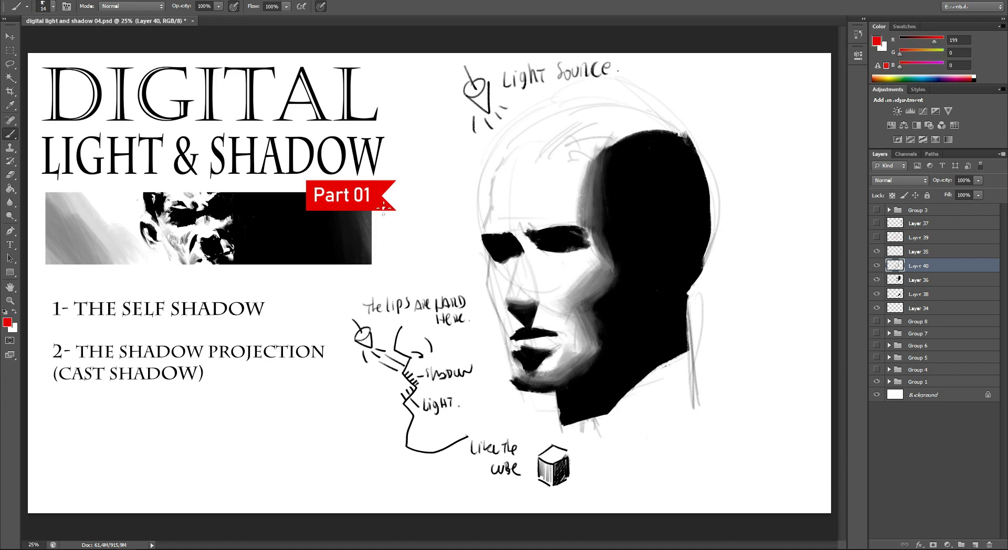
left_click_drag(507, 337, 551, 321)
key("ctrl+z")
left_click_drag(537, 333, 549, 333)
left_click(7, 322)
left_click(509, 216)
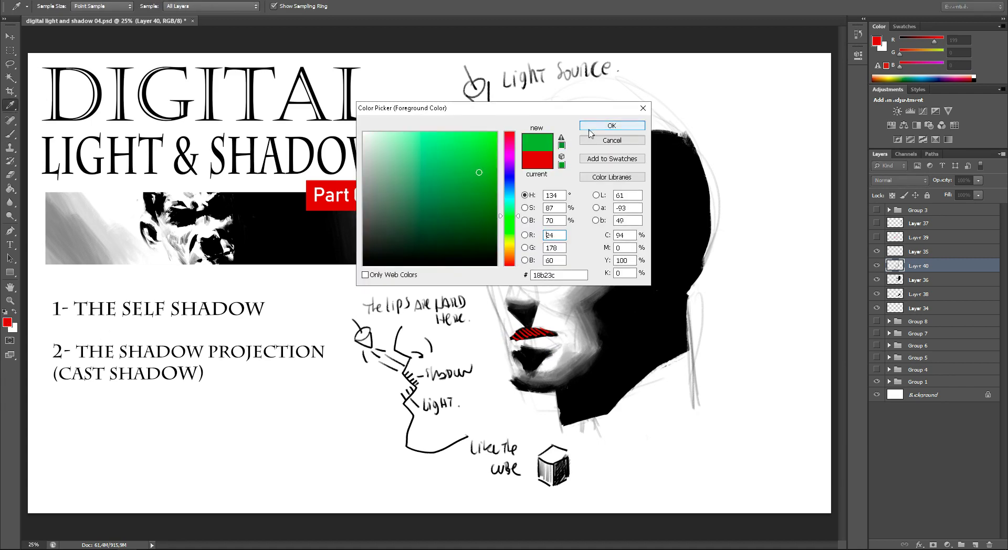
left_click(496, 136)
left_click(612, 126)
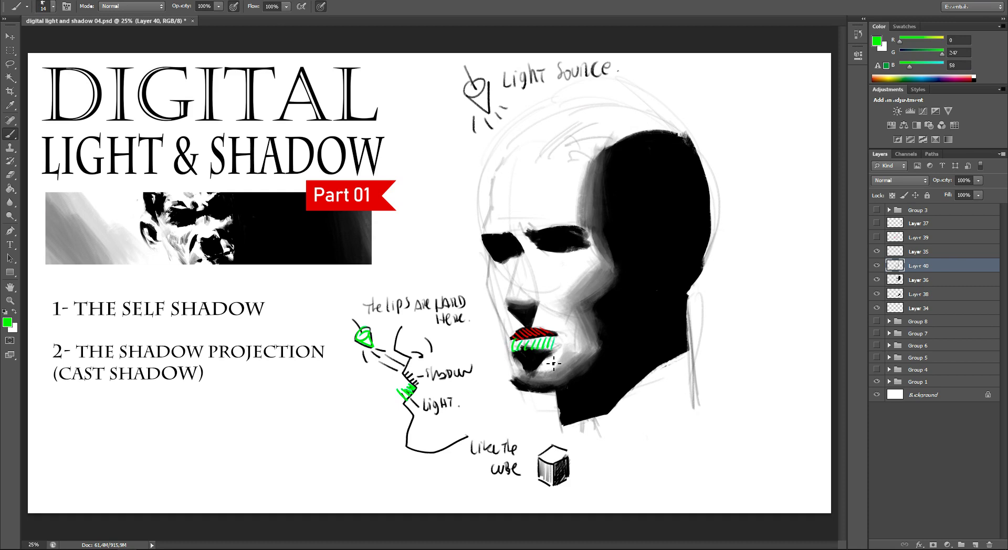
left_click(877, 266)
left_click(876, 265)
left_click(876, 267)
left_click(877, 267)
left_click(877, 267)
left_click(877, 267)
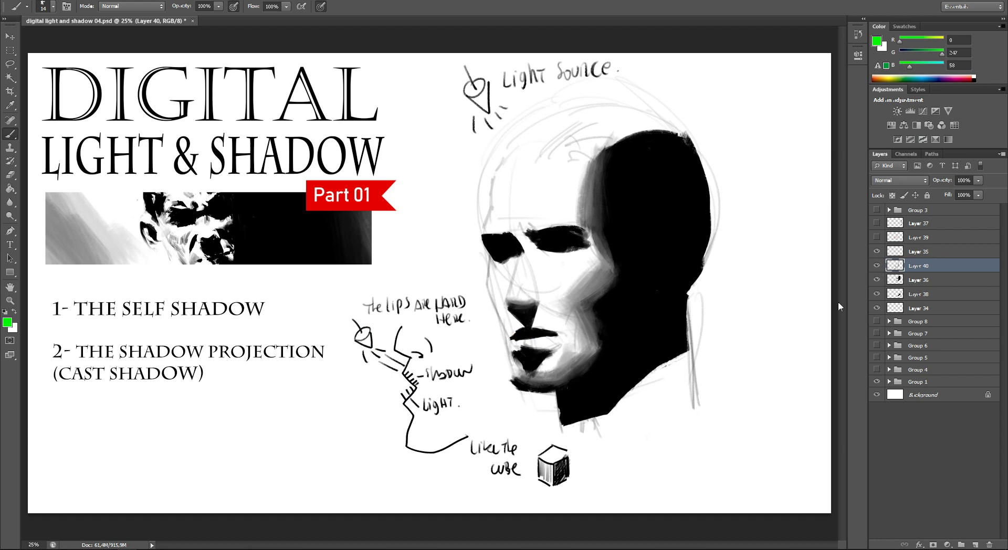
- Lasso the lip diagram and cube, move them to hidden Layer 41, and return to Layer 40
key("l")
left_click_drag(423, 261, 512, 415)
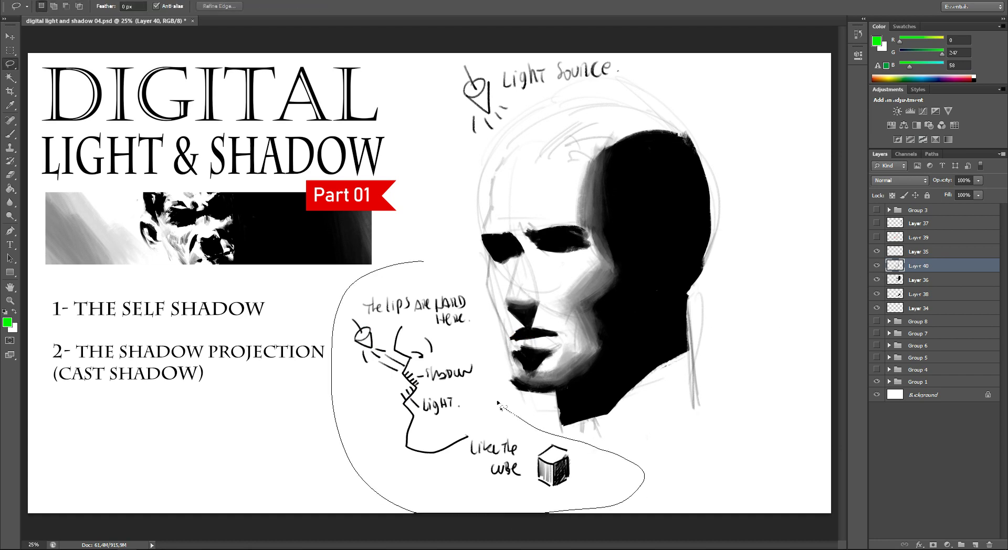
left_click_drag(478, 300, 478, 300)
key("ctrl+x")
key("ctrl+v")
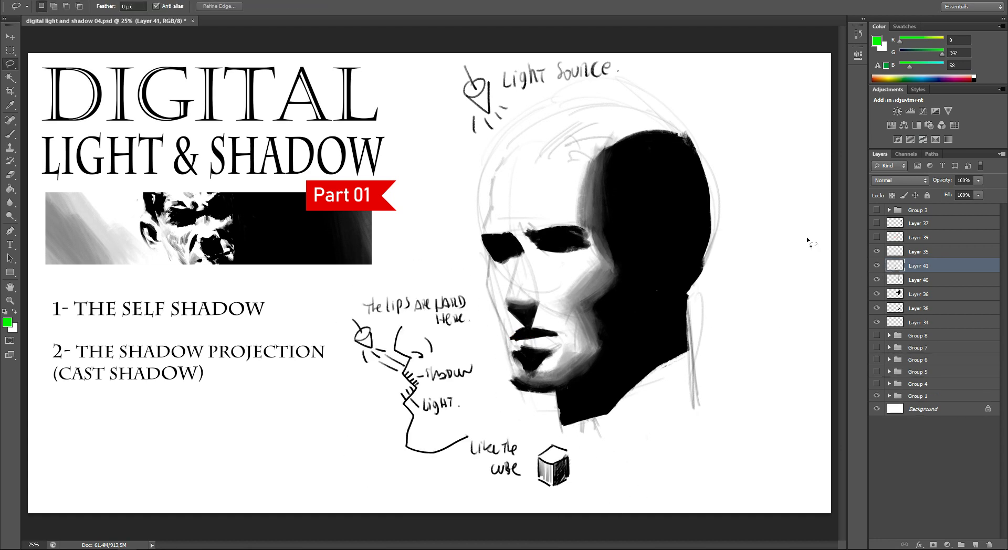
left_click(876, 265)
left_click(903, 280)
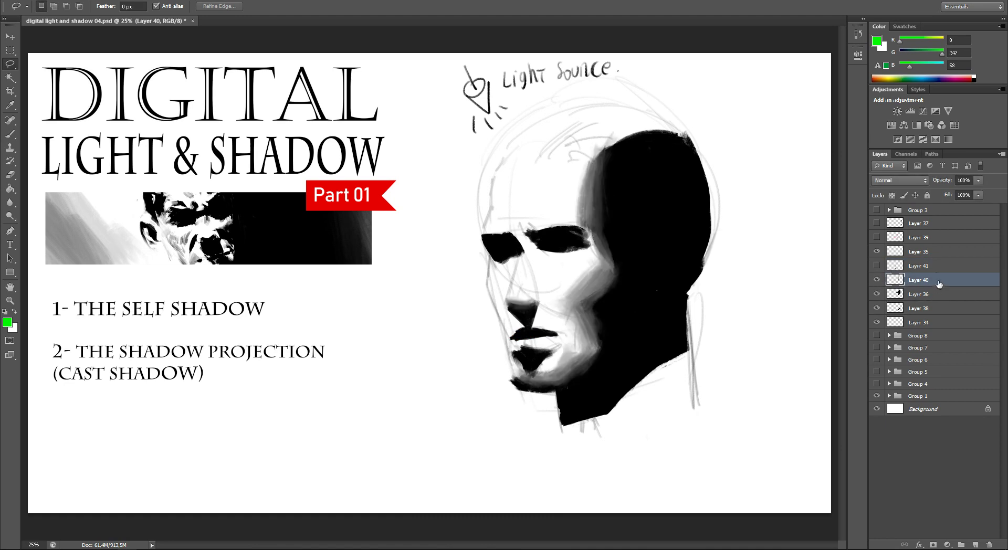
- Set the brush to 30 px, then 54 px, and sample black from the eye shadow
key("b")
right_click(617, 256)
double_click(634, 279)
left_click(567, 231, "alt")
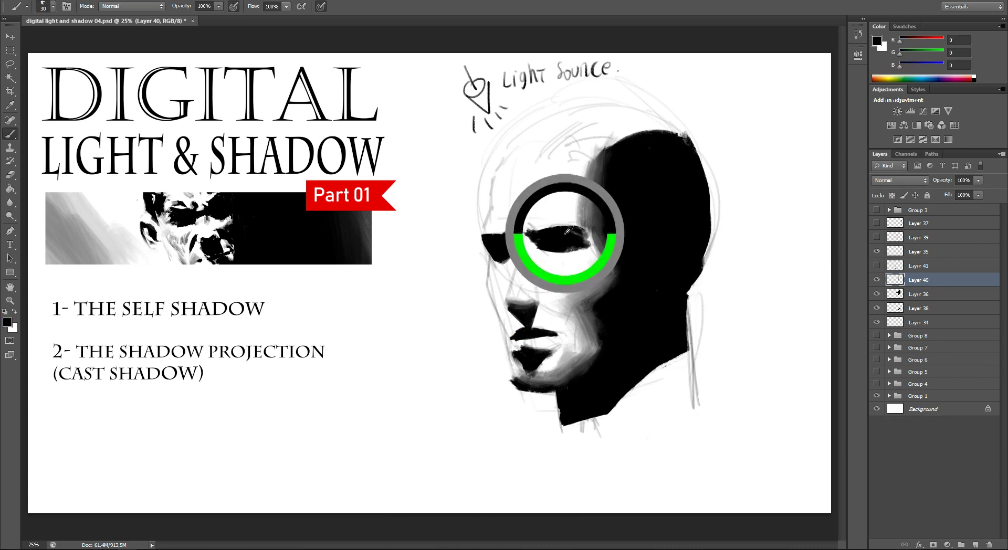
right_click(571, 227)
left_click_drag(583, 244, 599, 244)
key("Return")
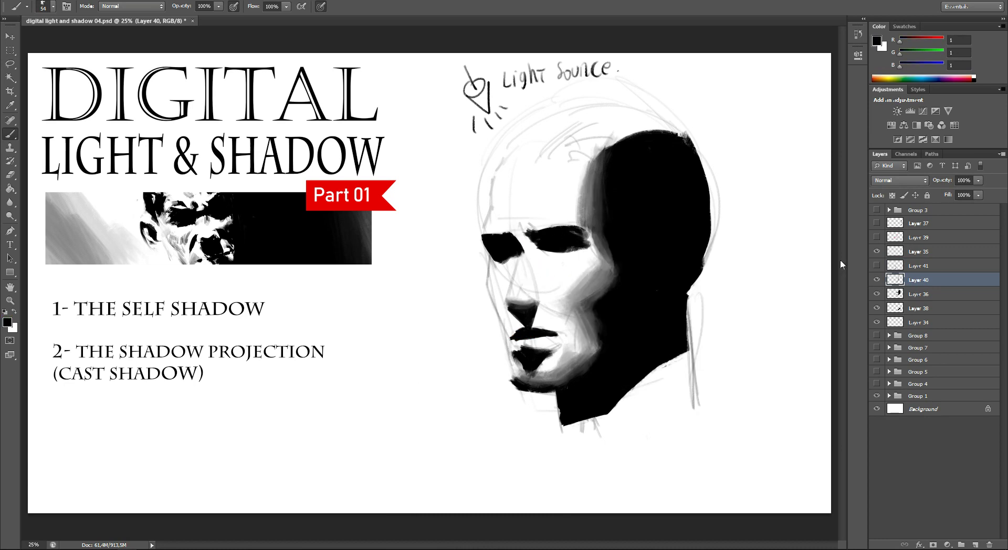
- Paint soft dark grey under the eye with a 90 px brush
left_click(566, 243, "alt")
right_click(564, 246)
left_click_drag(645, 267, 662, 266)
key("Return")
left_click(596, 219, "alt")
left_click_drag(548, 248, 582, 253)
left_click(547, 250, "alt")
- Add dark marks at the eye corner and sample light and dark tones around the eye
left_click(503, 256, "alt")
left_click_drag(501, 262, 490, 265)
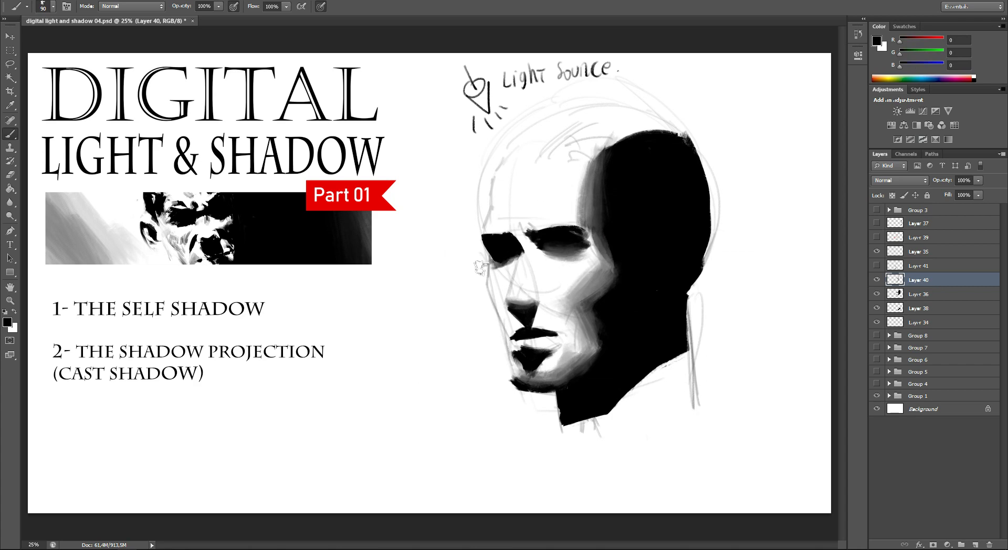
left_click(503, 267, "alt")
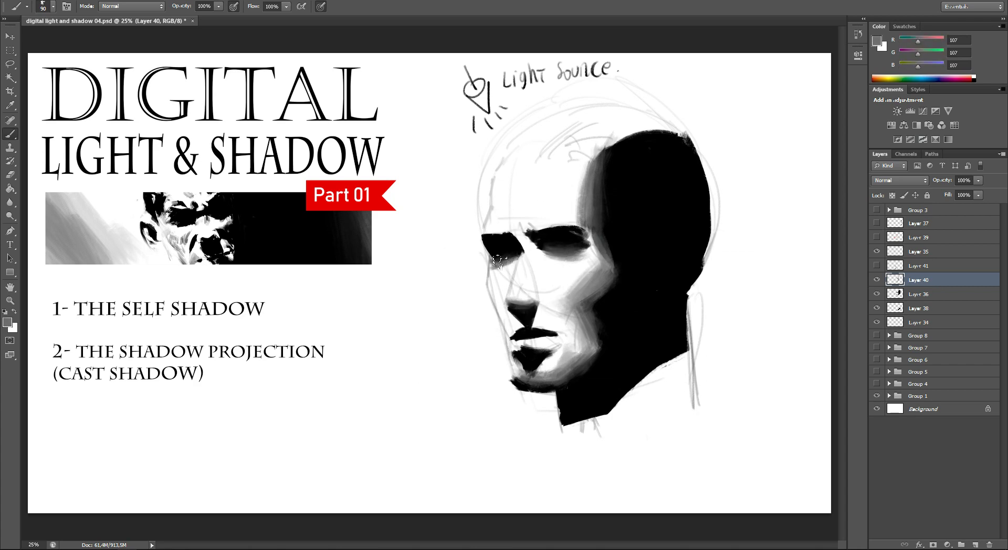
left_click(508, 250, "alt")
left_click(556, 245, "alt")
left_click(567, 241, "alt")
right_click(598, 203)
key("Escape")
left_click(574, 225, "alt")
- With a 23 px brush, begin handwriting the note 'The eye' right of the head
right_click(728, 244)
left_click_drag(759, 267, 748, 267)
key("Return")
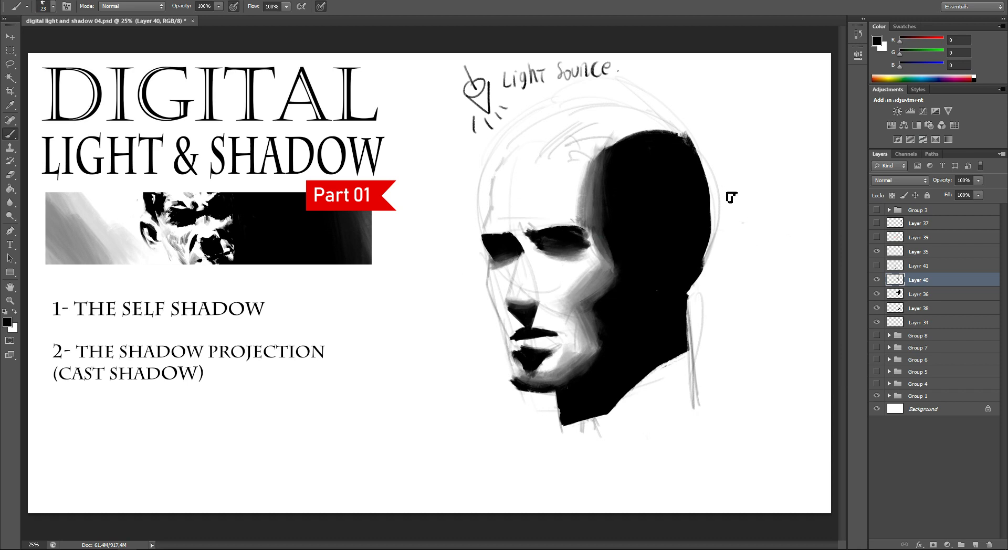
left_click_drag(737, 187, 747, 199)
mouse_move(747, 195)
left_mouse_down()
mouse_move(781, 201)
mouse_move(758, 229)
mouse_move(743, 212)
left_mouse_up()
right_click(751, 226)
key("Return")
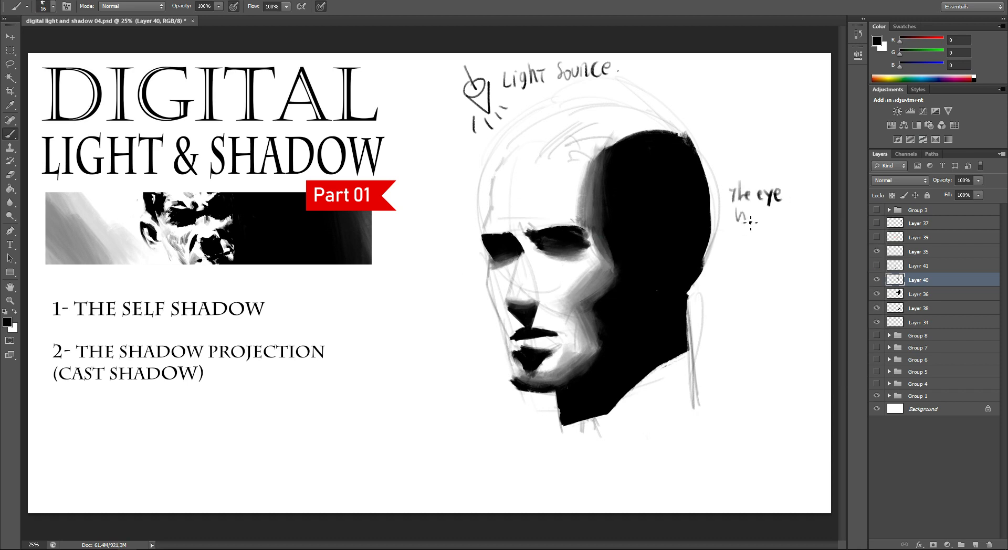
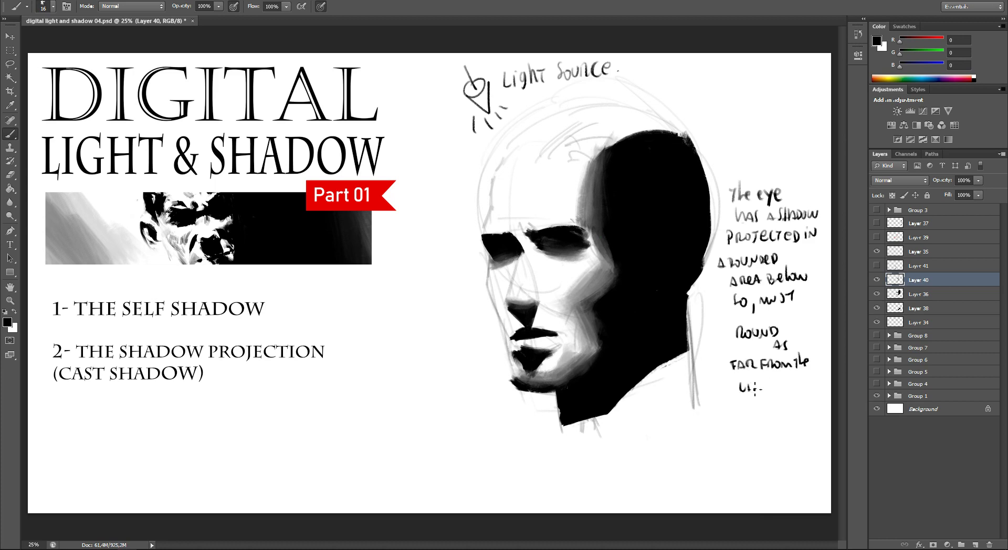
- Undo the last handwriting stroke, resize the brush and sample a dark grey from the face
key("ctrl+z")
right_click(615, 262)
left_click_drag(663, 288, 698, 288)
key("Return")
left_click(546, 242, "alt")
right_click(619, 233)
left_click_drag(662, 257, 645, 257)
key("Return")
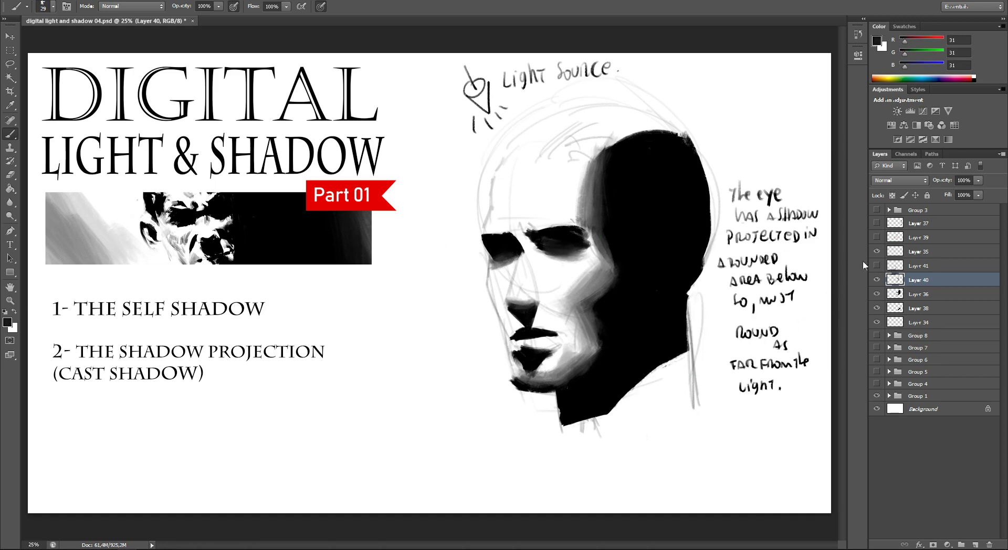
- Lasso the handwritten eye-shadow note beside the head and delete it
key("l")
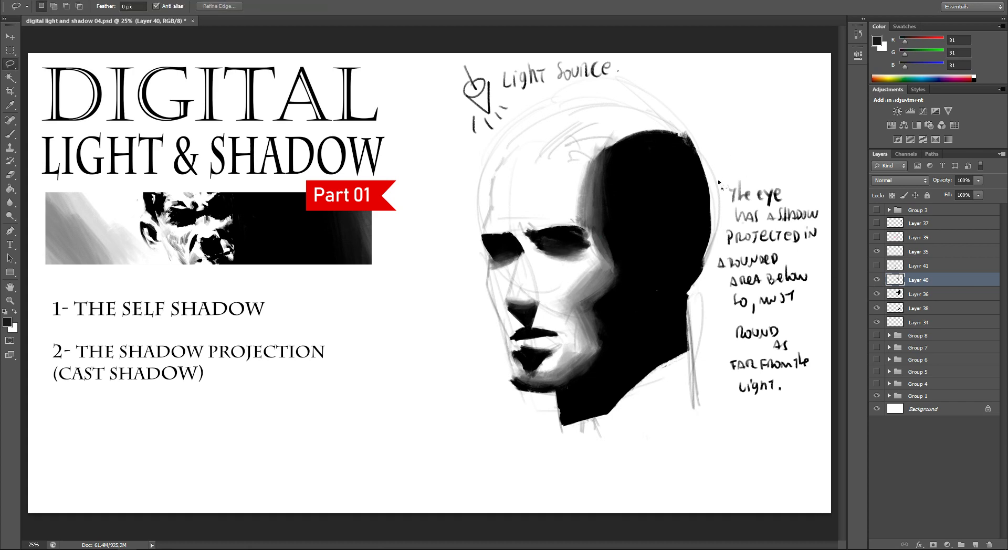
left_click_drag(712, 247, 799, 122)
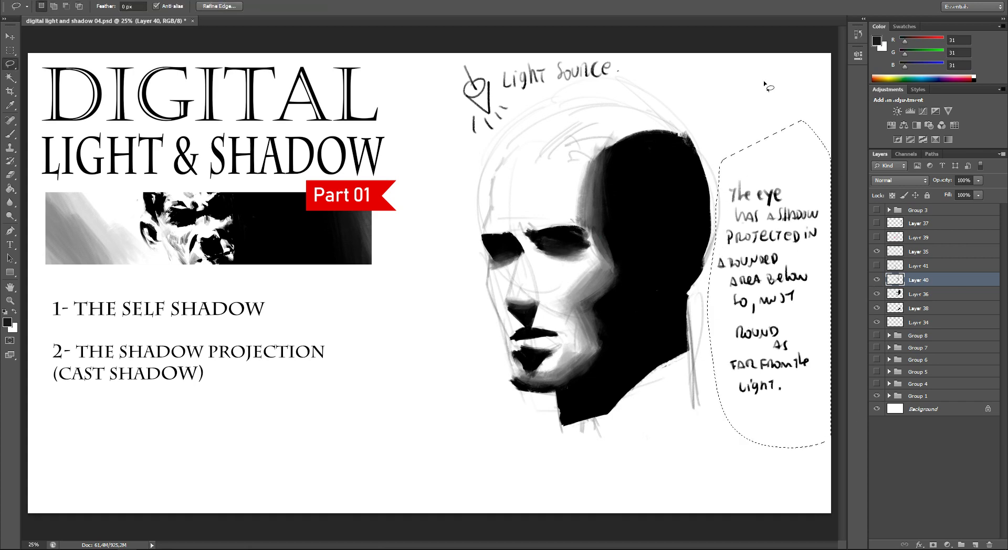
key("Delete")
- Deselect, return to the Brush and set its size to 35 px
key("ctrl+d")
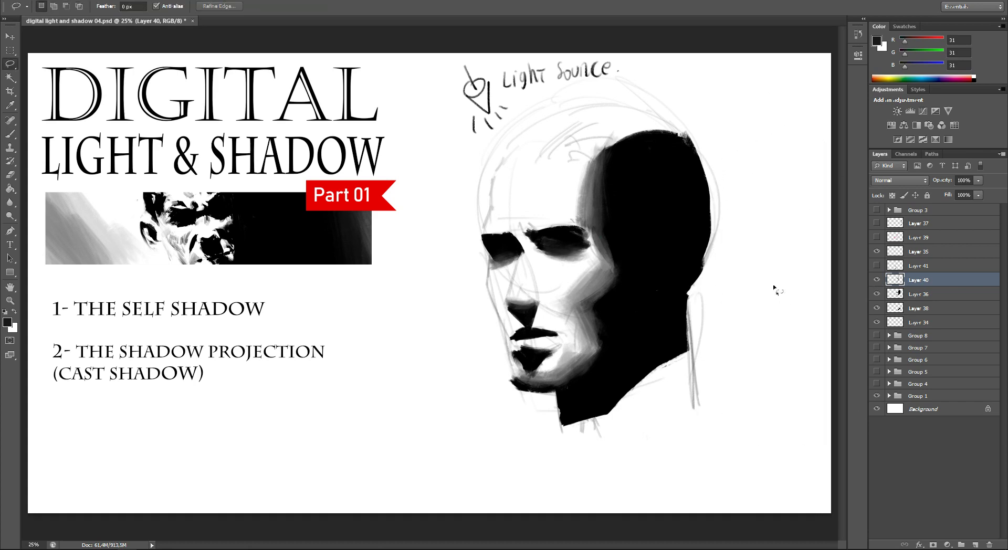
key("b")
right_click(764, 278)
key("Return")
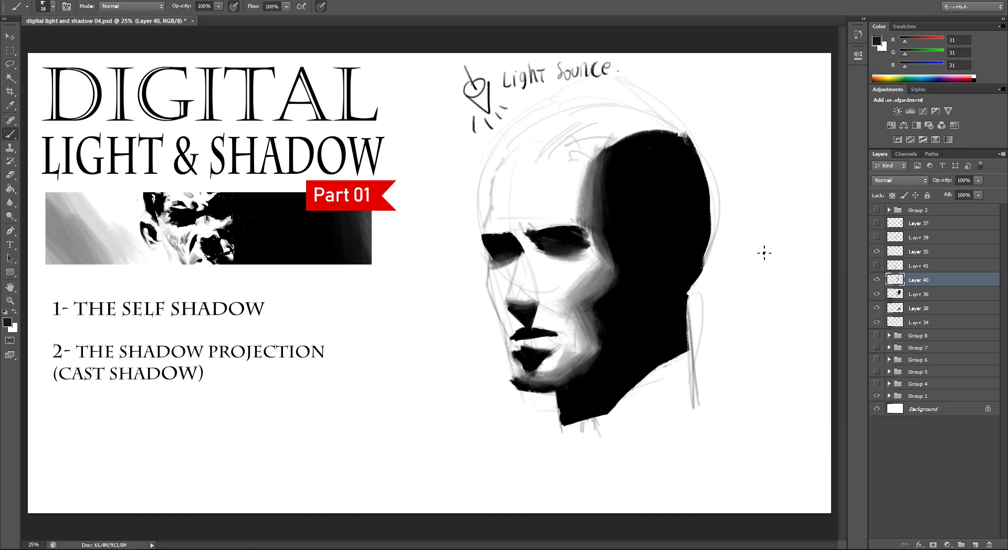
right_click(586, 301)
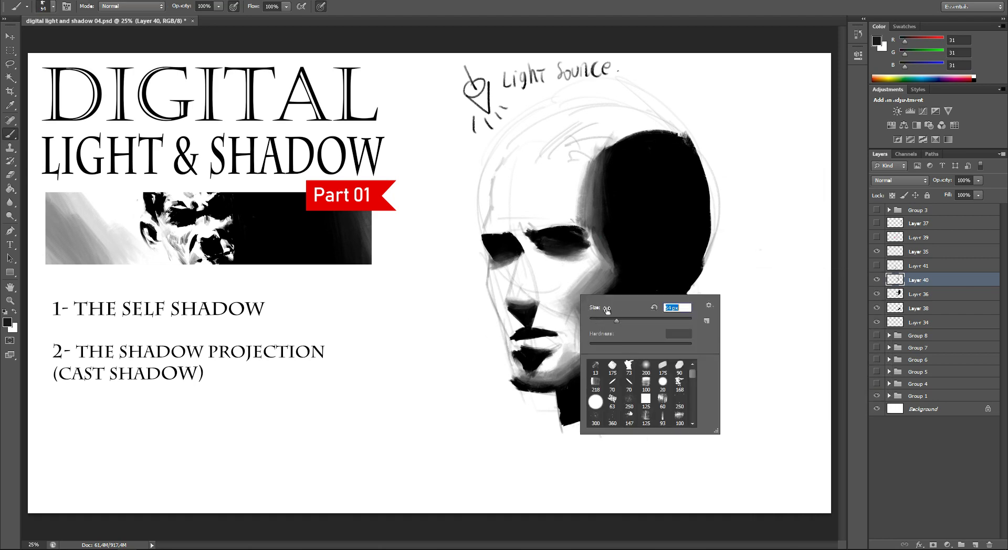
type("35")
key("Return")
- Sample greys around the eye and try a white eye highlight, then undo it
key("x")
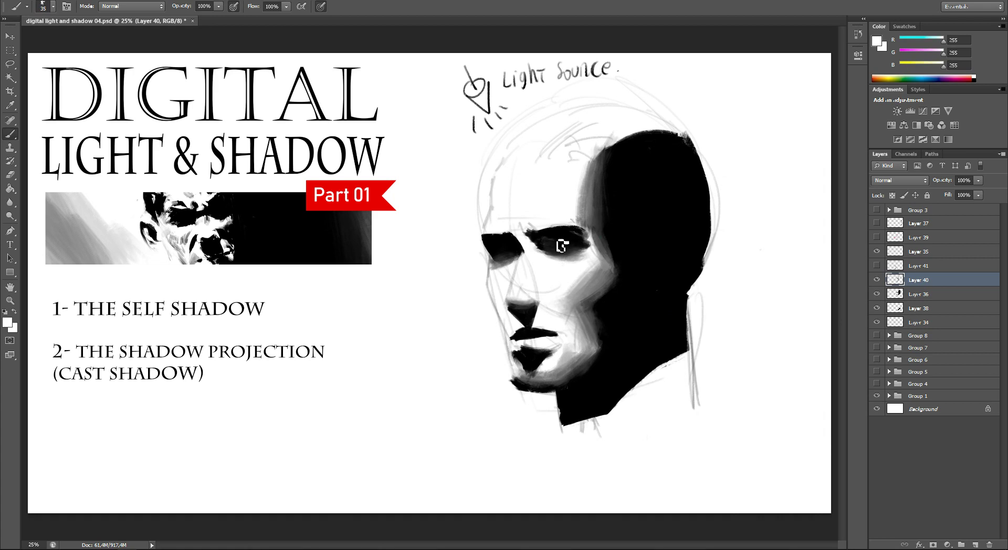
left_click(566, 247, "alt")
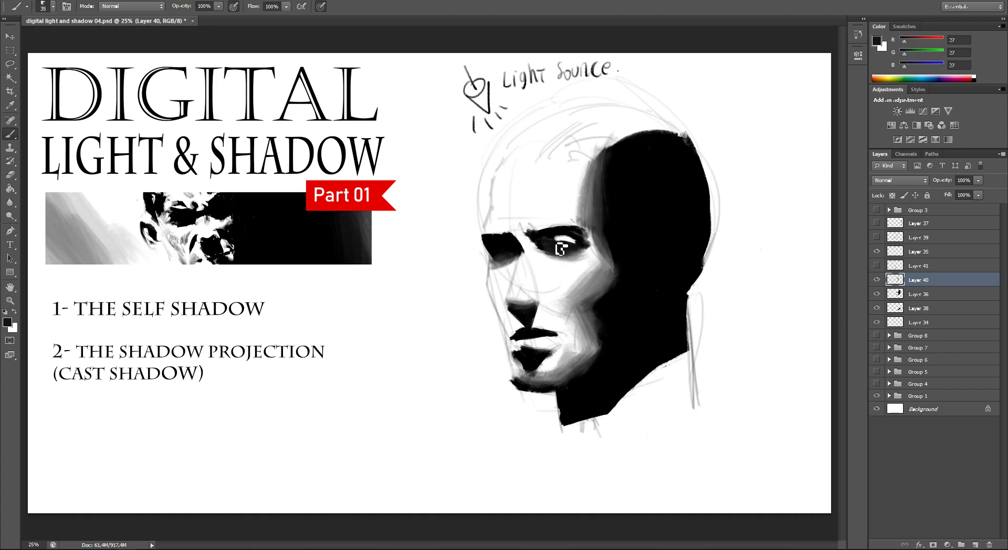
left_click(575, 236, "alt")
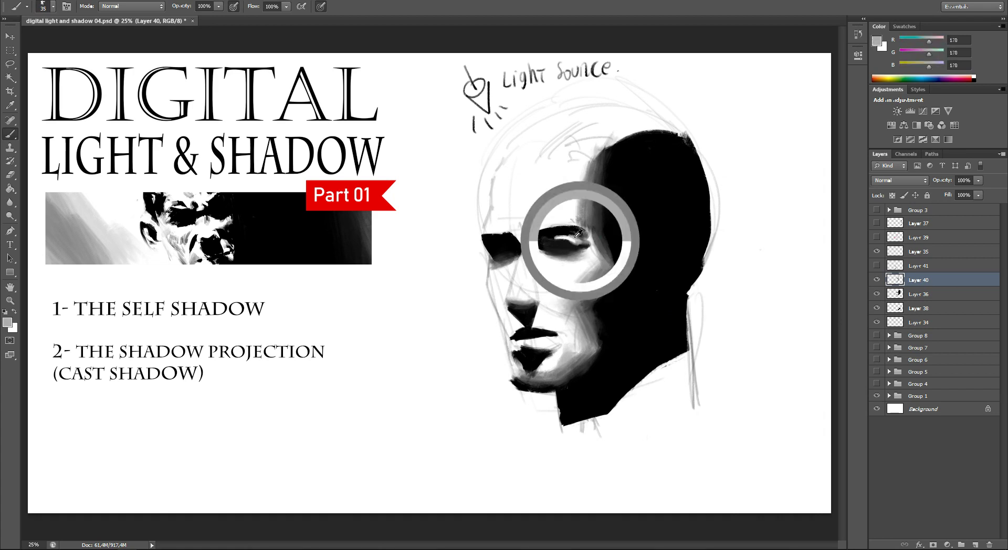
left_click(577, 246, "alt")
left_click(553, 244, "alt")
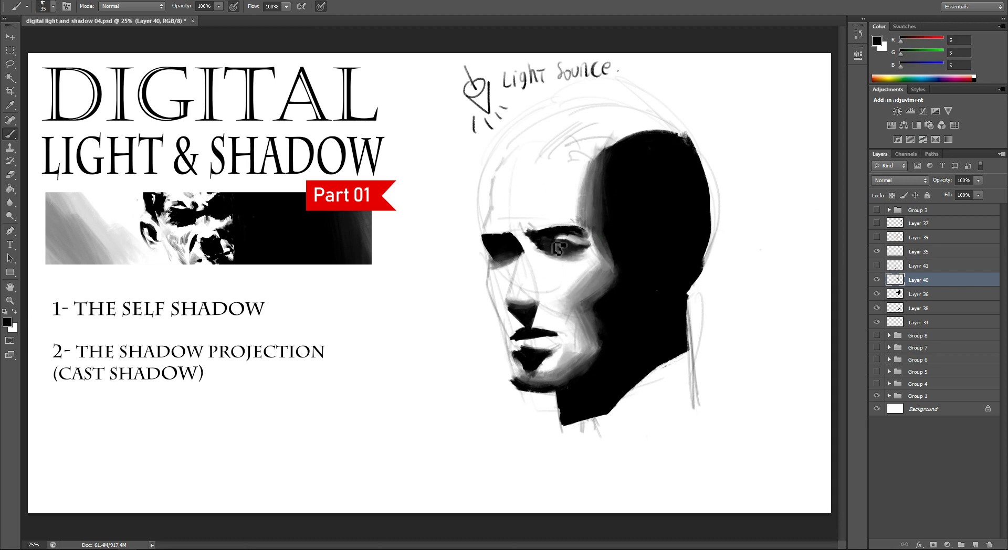
key("x")
left_click_drag(500, 256, 502, 243)
key("ctrl+z")
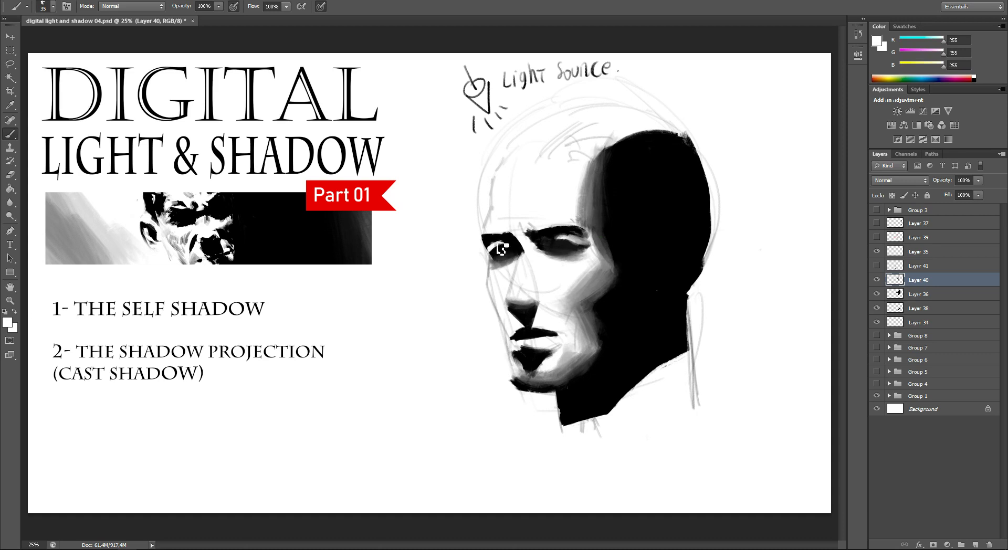
key("ctrl+z")
- Sample mid greys, near-black and whites around the eyes to refine their shading
left_click(487, 242, "alt")
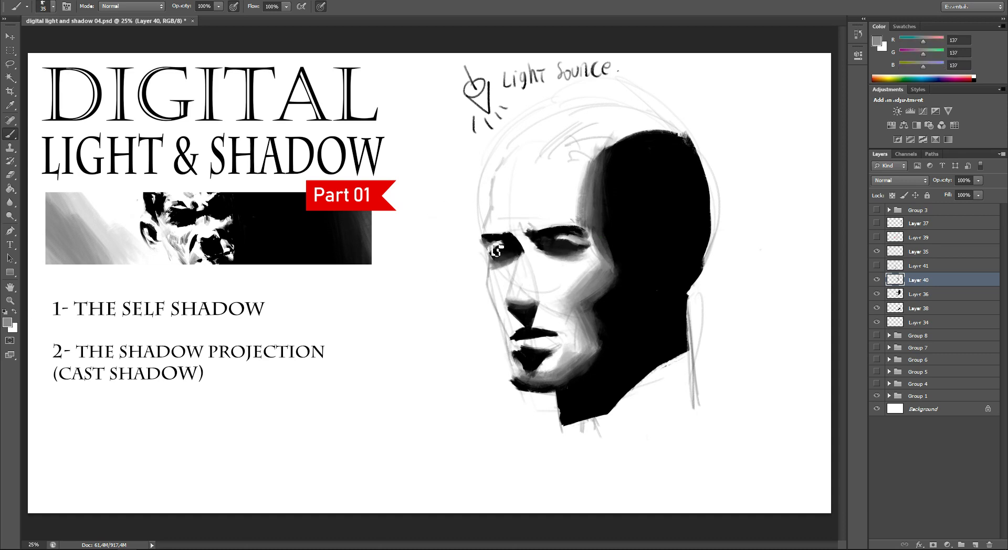
left_click(502, 246, "alt")
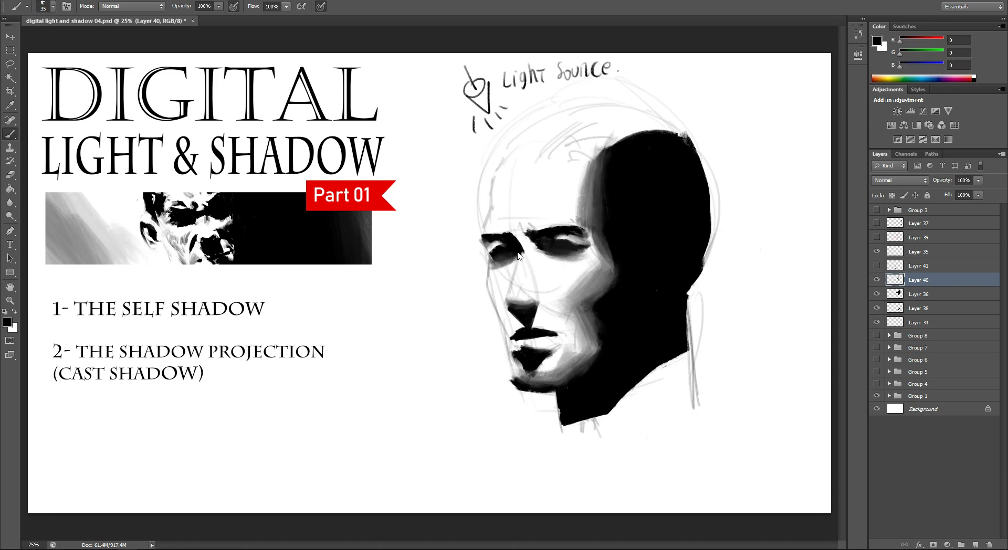
left_click(499, 244, "alt")
left_click(583, 244, "alt")
right_click(601, 231)
left_click(584, 240, "alt")
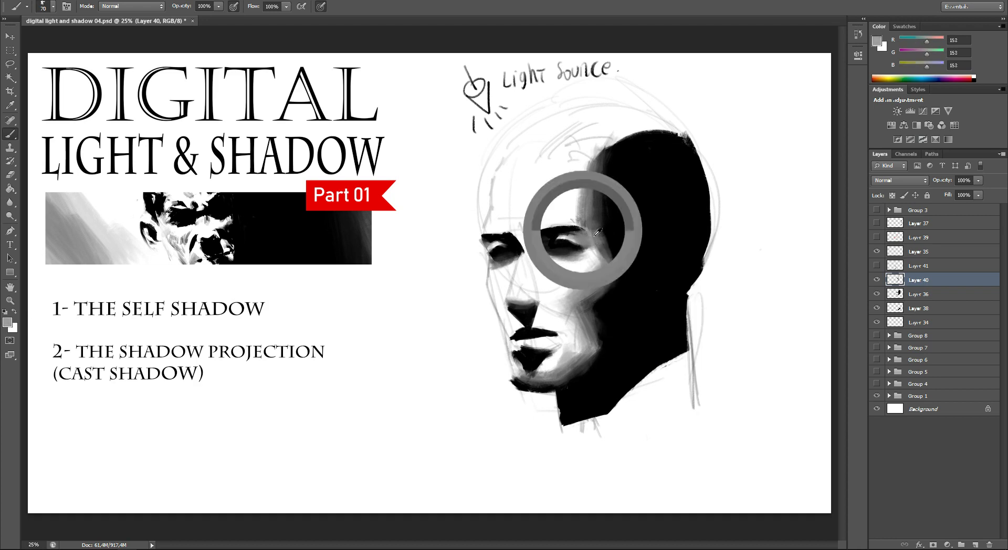
left_click(573, 234, "alt")
left_click(604, 244, "alt")
left_click(593, 242, "alt")
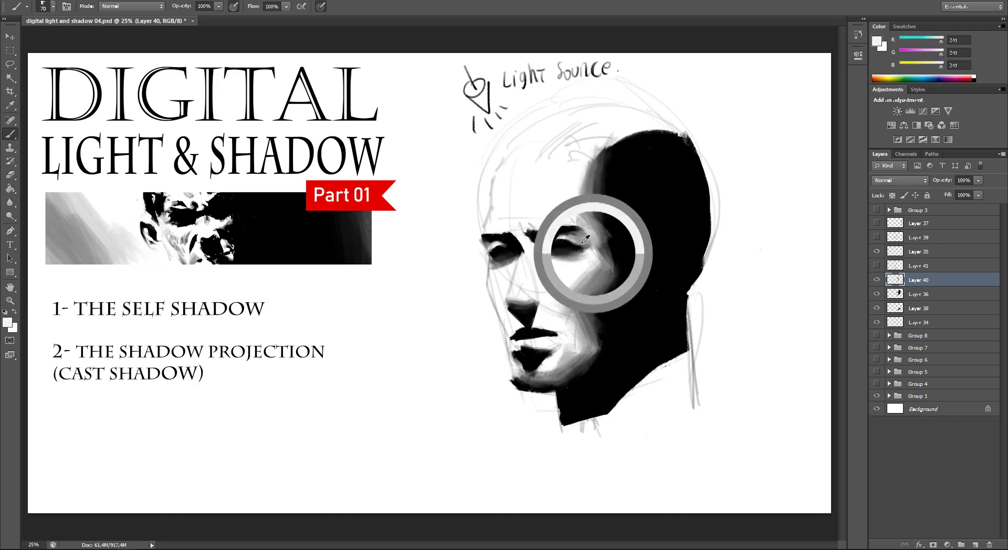
left_click(598, 234, "alt")
left_click(599, 245, "alt")
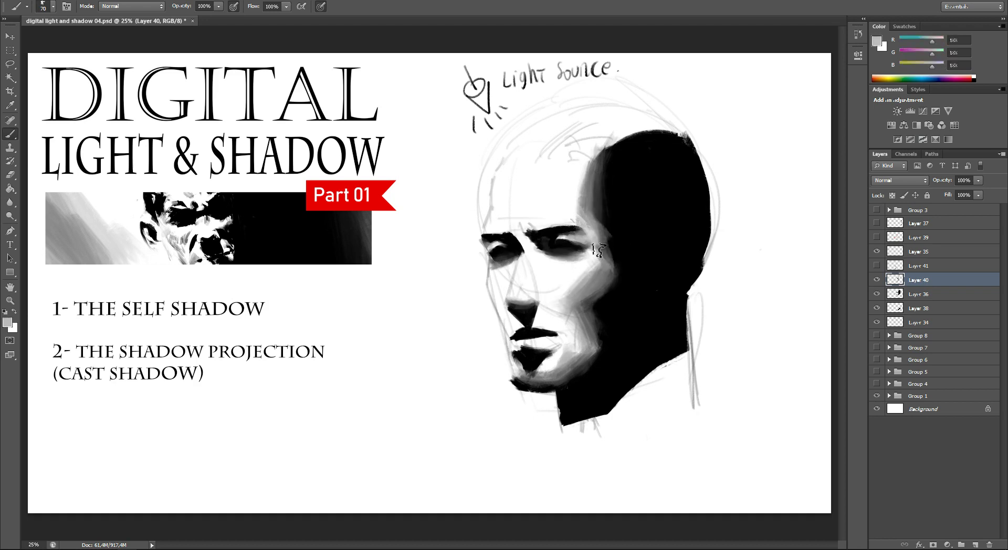
left_click(601, 248, "alt")
- Paint dark shading at the temple with a larger brush, then shrink it to 30
right_click(598, 206)
left_click(596, 213, "alt")
mouse_move(599, 216)
left_mouse_down()
mouse_move(603, 252)
mouse_move(596, 186)
left_mouse_up()
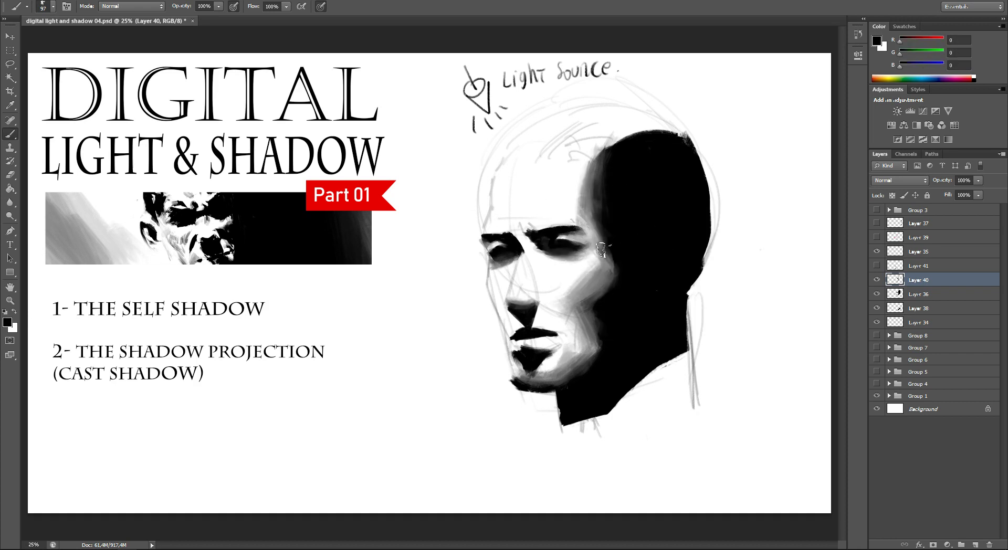
left_click(590, 221, "alt")
left_click(607, 207, "alt")
right_click(614, 194)
double_click(639, 222)
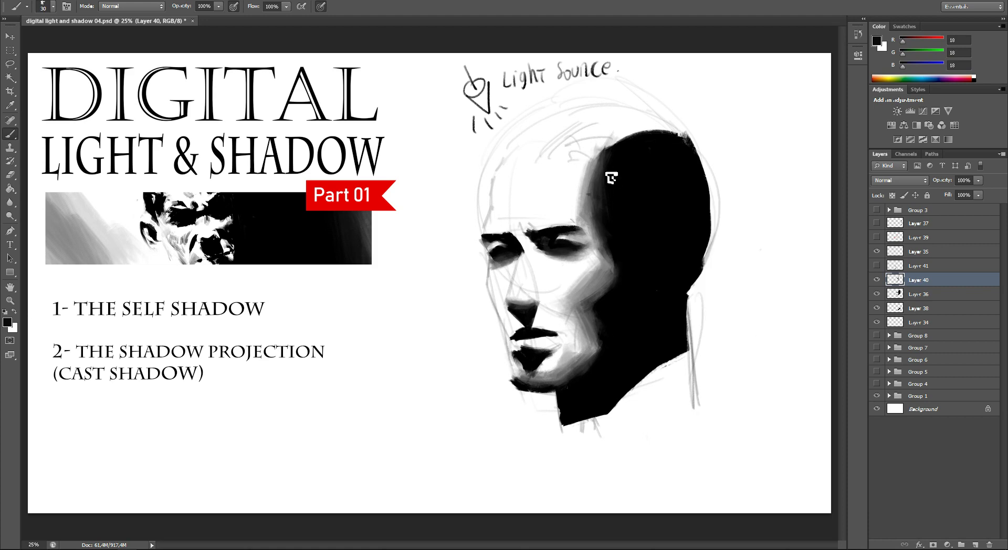
left_click(571, 239, "alt")
- Sample a dark writing colour and shrink the brush to 21 px
right_click(570, 238)
left_click(591, 259)
left_click(540, 232, "alt")
right_click(564, 231)
left_click(581, 255)
- Handwrite 'The eyes have a upper part.' left of the chin and circle an eye sketch below
mouse_move(378, 301)
left_mouse_down()
mouse_move(388, 318)
mouse_move(402, 317)
left_mouse_up()
left_click_drag(406, 312, 424, 316)
mouse_move(435, 303)
left_mouse_down()
mouse_move(381, 342)
mouse_move(400, 341)
left_mouse_up()
left_click_drag(400, 333, 423, 339)
mouse_move(427, 331)
left_mouse_down()
mouse_move(455, 340)
mouse_move(471, 326)
left_mouse_up()
left_click_drag(381, 357, 414, 368)
left_click(421, 366)
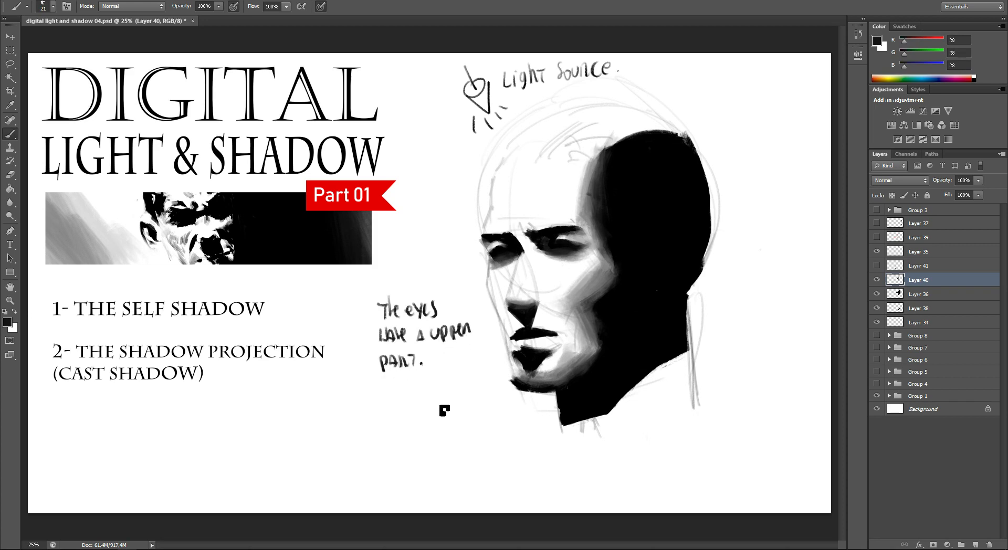
mouse_move(428, 403)
left_mouse_down()
mouse_move(462, 418)
mouse_move(412, 404)
mouse_move(441, 436)
left_mouse_up()
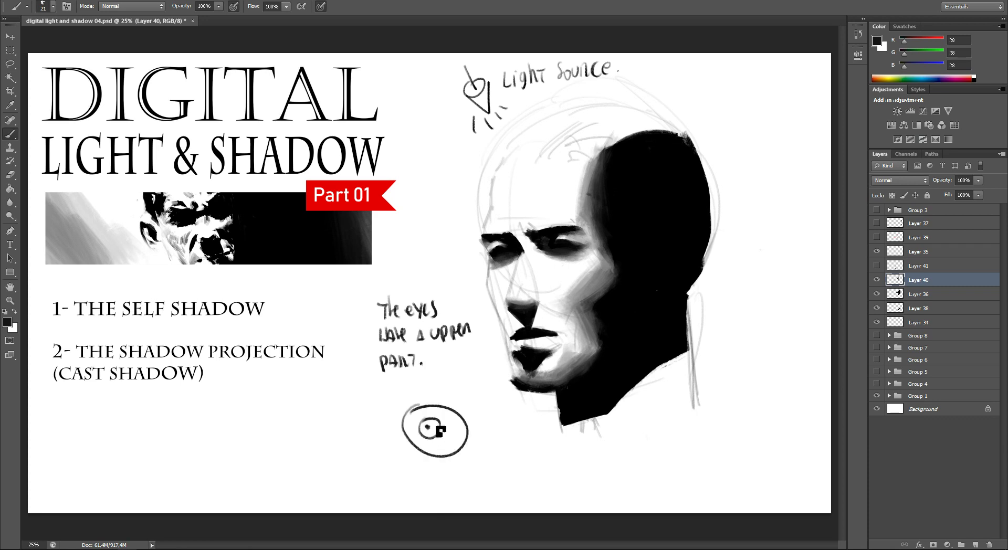
- Set the foreground colour to bright red in the Color Picker
left_click(7, 323)
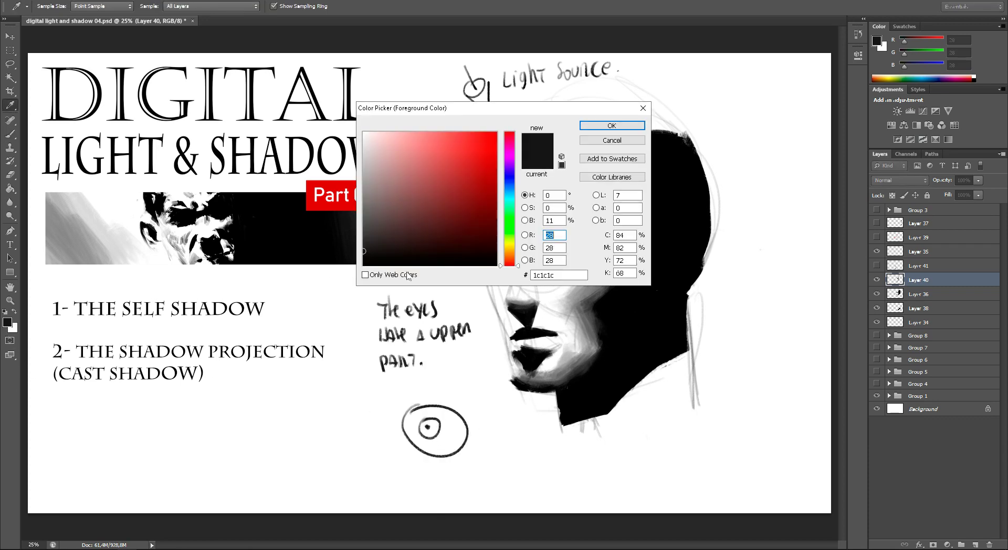
left_click(509, 222)
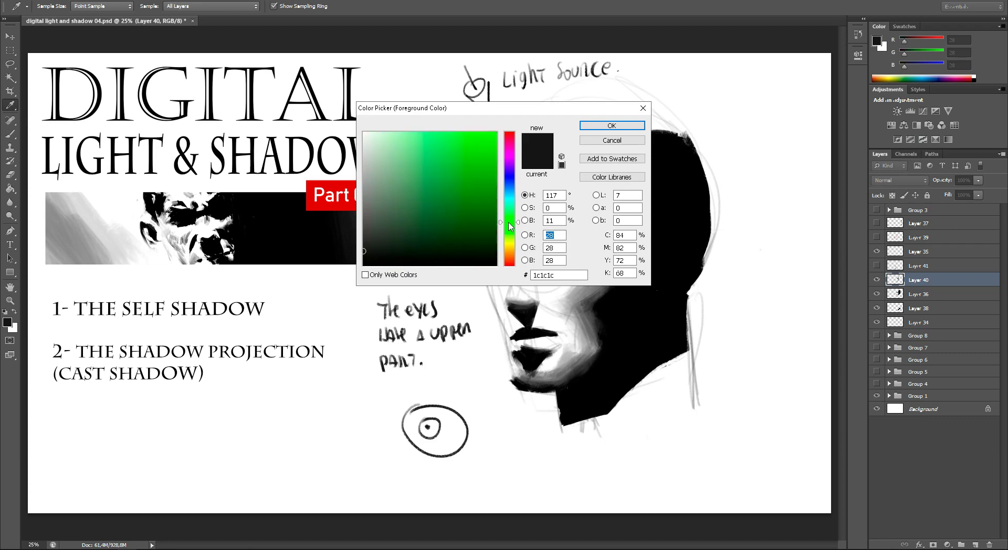
left_click_drag(509, 226, 509, 258)
left_click_drag(513, 163, 509, 134)
left_click(493, 141)
left_click(612, 125)
- Draw red arcs over the eye sketch and write 'This part is round, so it's soft.'
left_click_drag(412, 414, 452, 433)
key("ctrl+z")
mouse_move(414, 395)
left_mouse_down()
mouse_move(458, 435)
mouse_move(428, 406)
mouse_move(412, 452)
mouse_move(466, 474)
mouse_move(425, 418)
mouse_move(505, 462)
left_mouse_up()
mouse_move(513, 442)
left_mouse_down()
mouse_move(519, 462)
mouse_move(567, 460)
left_mouse_up()
left_click_drag(569, 466, 586, 449)
mouse_move(582, 451)
left_mouse_down()
mouse_move(581, 462)
mouse_move(597, 460)
left_mouse_up()
mouse_move(608, 446)
left_mouse_down()
mouse_move(602, 458)
mouse_move(629, 458)
left_mouse_up()
mouse_move(638, 447)
left_mouse_down()
mouse_move(665, 445)
mouse_move(668, 458)
mouse_move(686, 462)
left_mouse_up()
left_click_drag(701, 446, 741, 457)
mouse_move(755, 440)
left_mouse_down()
mouse_move(753, 452)
mouse_move(782, 456)
left_mouse_up()
left_click(793, 451)
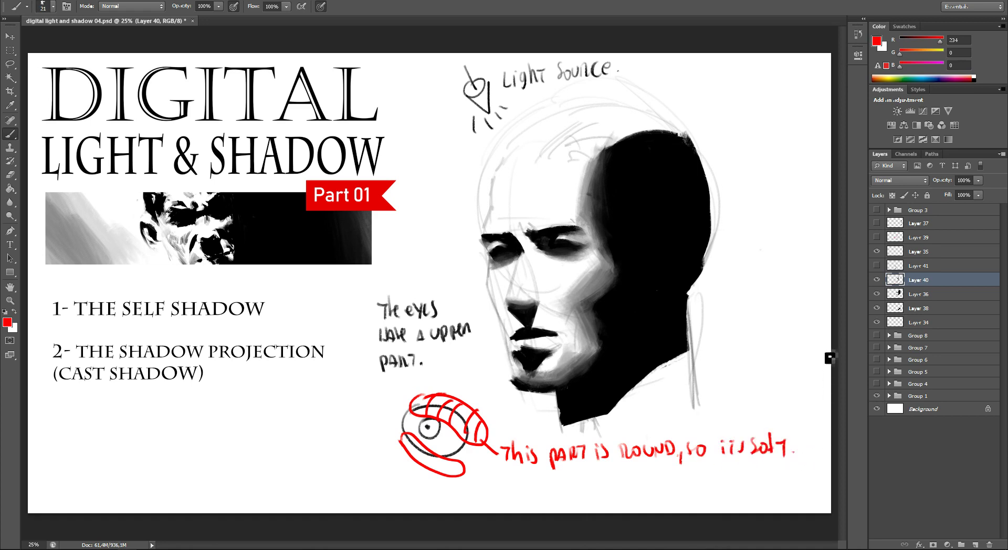
- Toggle the painting layer's visibility and lasso the black and red notes
left_click(876, 280)
key("l")
mouse_move(434, 275)
left_mouse_down()
mouse_move(506, 404)
mouse_move(446, 266)
left_mouse_up()
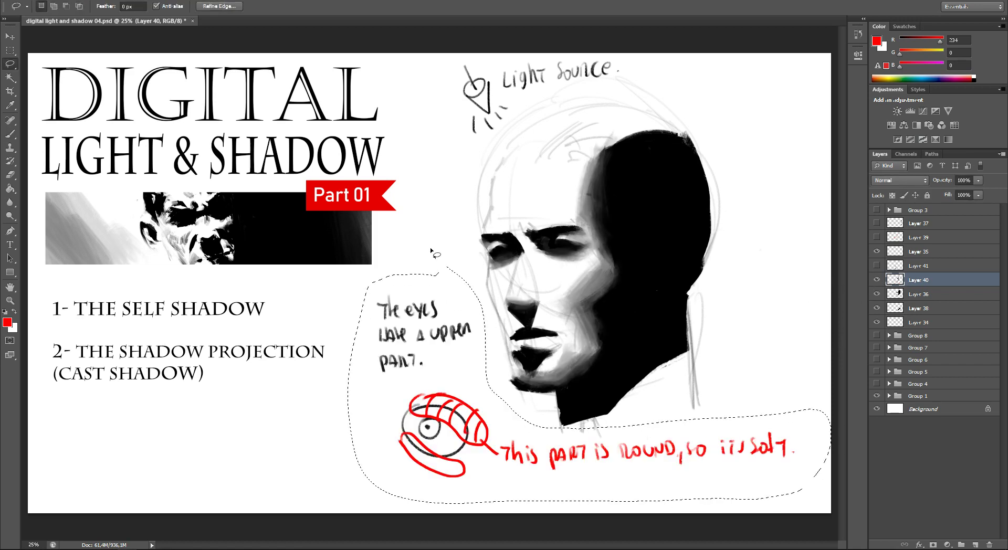
- Cut and paste the selected notes onto a new layer and activate Layer 40
key("ctrl+x")
key("ctrl+v")
left_click(913, 296)
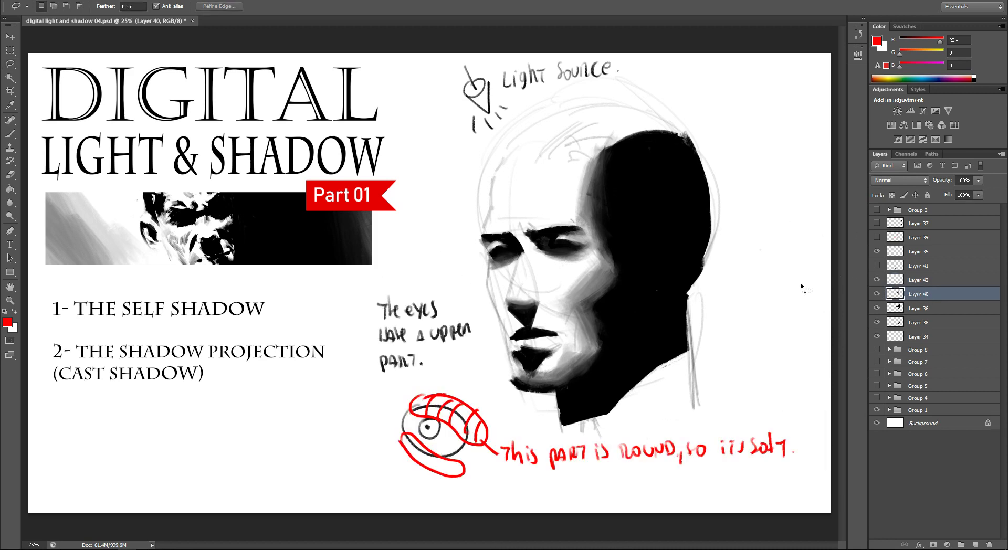
- Switch to the Brush, reduce it to 34 px and sample a dark colour
key("b")
right_click(588, 238)
left_click(579, 237, "alt")
right_click(592, 243)
left_click_drag(620, 268, 616, 268)
left_click(547, 243, "alt")
- Reduce the brush to 19 px, sample dark grey on Layer 42, and undo a stray mark
right_click(575, 240)
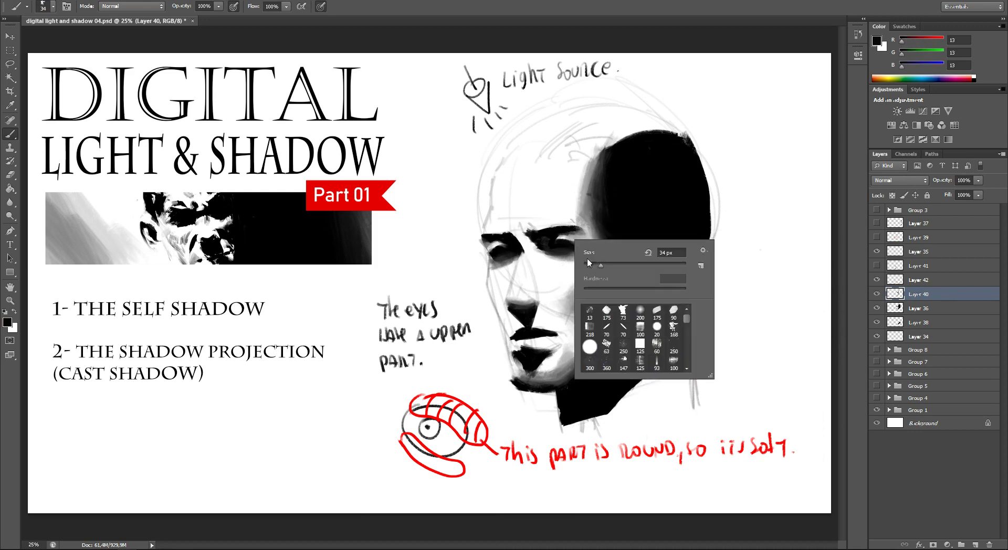
left_click(556, 239, "alt")
right_click(491, 302)
left_click_drag(511, 328, 504, 328)
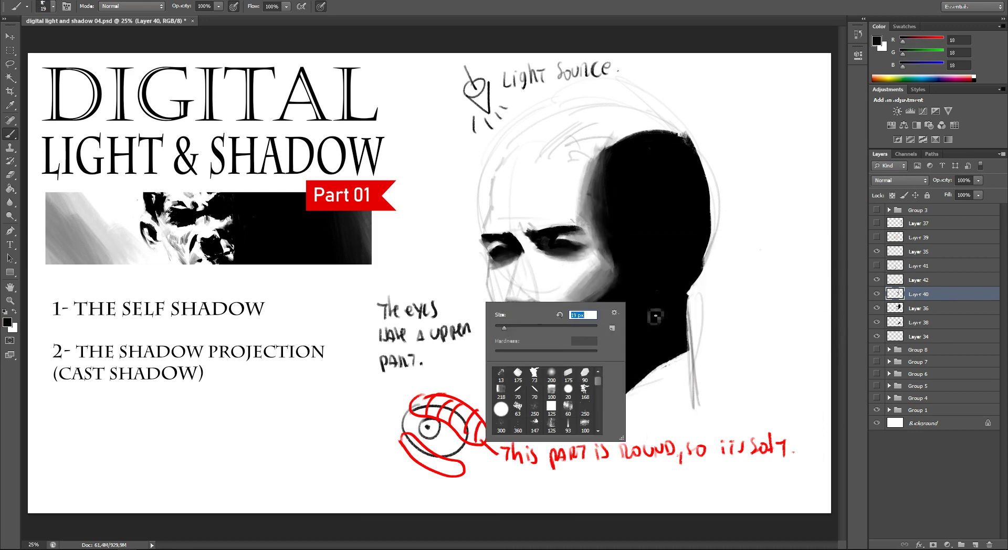
left_click(920, 280)
left_click(444, 405, "alt")
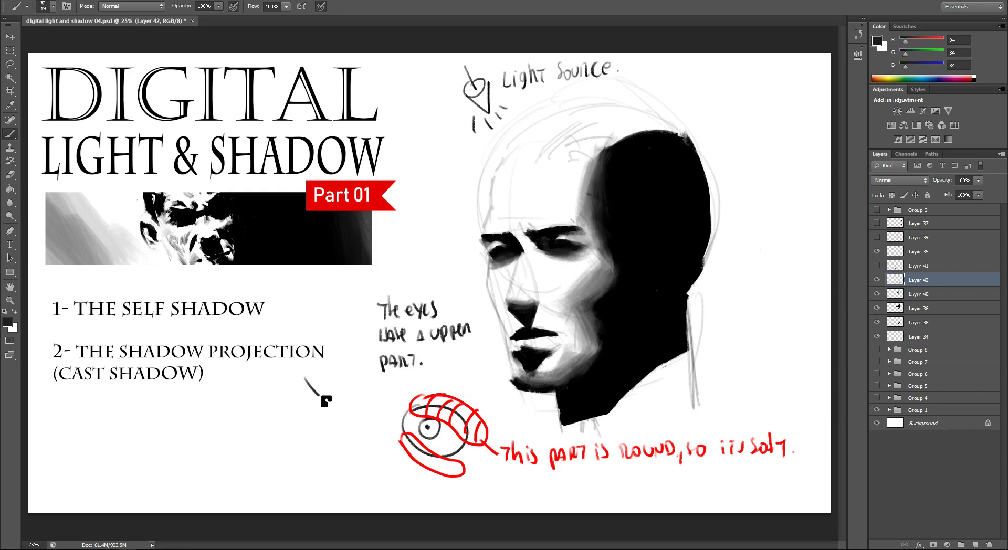
key("ctrl+z")
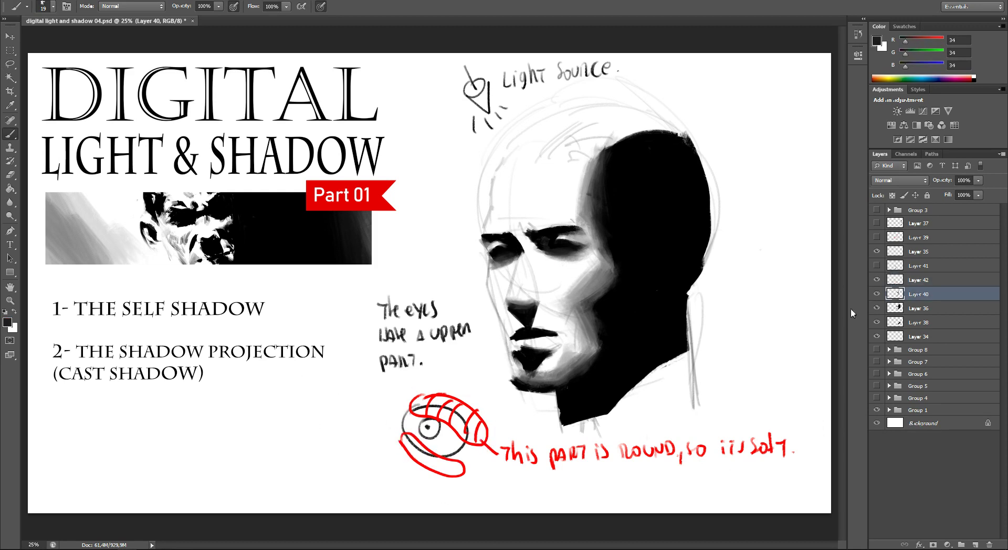
left_click(916, 280)
- Draw a small eye left of the diagram and add red lashes above and below it
mouse_move(330, 436)
left_mouse_down()
mouse_move(308, 435)
mouse_move(297, 409)
mouse_move(311, 436)
mouse_move(331, 440)
left_mouse_up()
left_click(443, 394, "alt")
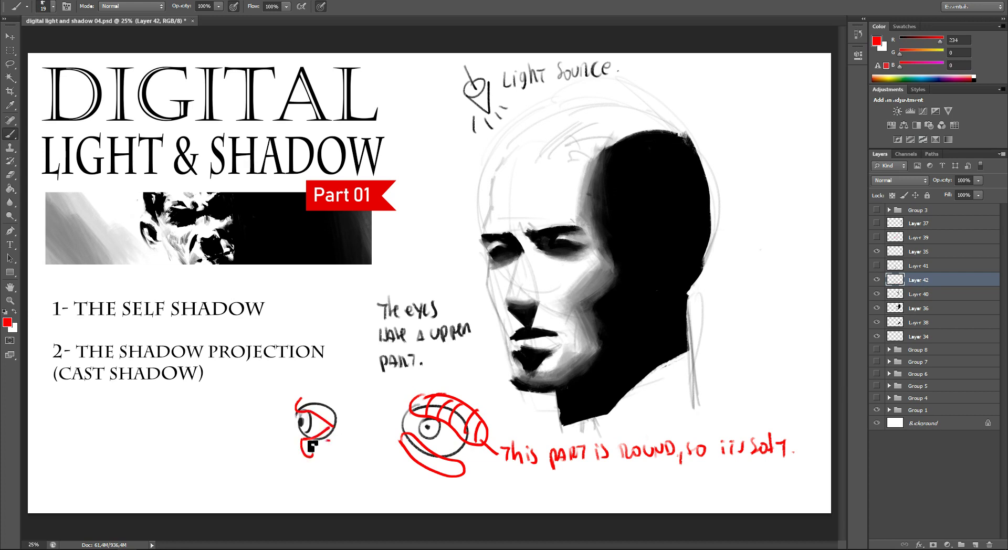
left_click_drag(304, 406, 307, 398)
left_click_drag(315, 407, 320, 398)
left_click_drag(314, 440, 309, 455)
left_click_drag(322, 436, 323, 453)
- Add a red light-source arrow and arc beside the small eye
left_click(441, 418, "alt")
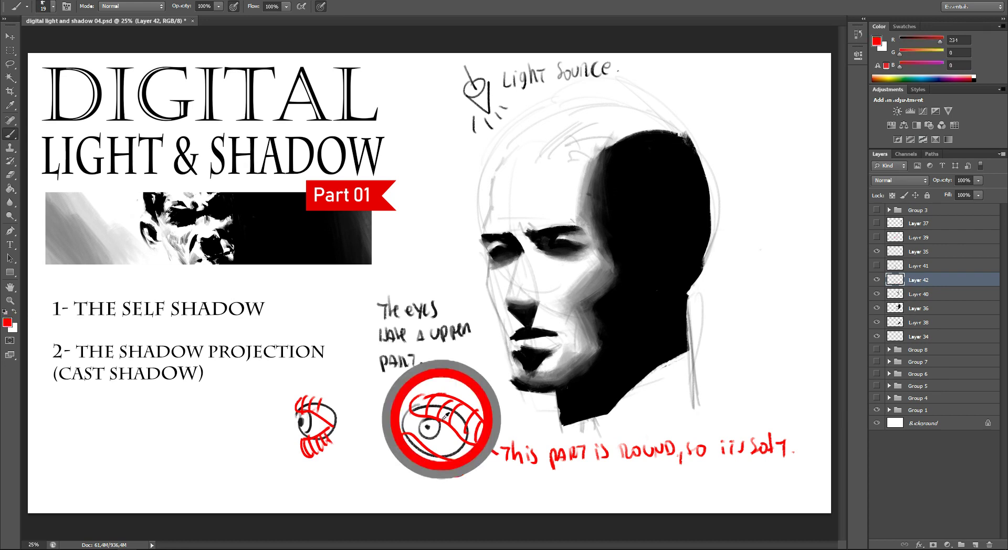
mouse_move(250, 369)
left_mouse_down()
mouse_move(267, 390)
mouse_move(256, 394)
mouse_move(267, 415)
left_mouse_up()
left_click_drag(280, 397, 301, 417)
left_click_drag(286, 395, 314, 394)
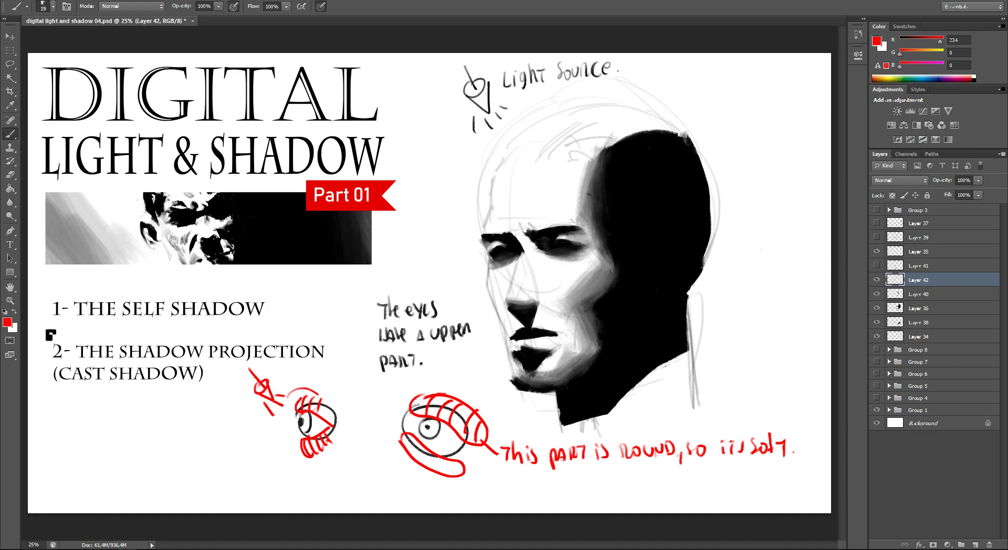
- Paint a black patch under the small eye, touching it up with white
left_click(650, 252, "alt")
mouse_move(310, 449)
left_mouse_down()
mouse_move(330, 456)
mouse_move(327, 442)
left_mouse_up()
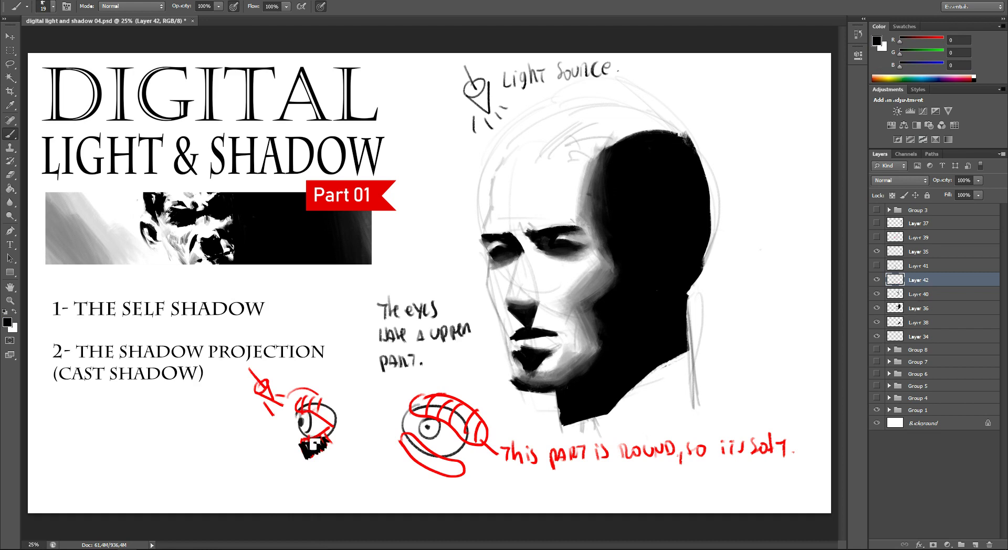
left_click(336, 408, "alt")
mouse_move(315, 443)
left_mouse_down()
mouse_move(310, 454)
mouse_move(330, 437)
mouse_move(314, 414)
mouse_move(331, 415)
mouse_move(336, 428)
left_mouse_up()
left_click(316, 435, "alt")
left_click(307, 449, "alt")
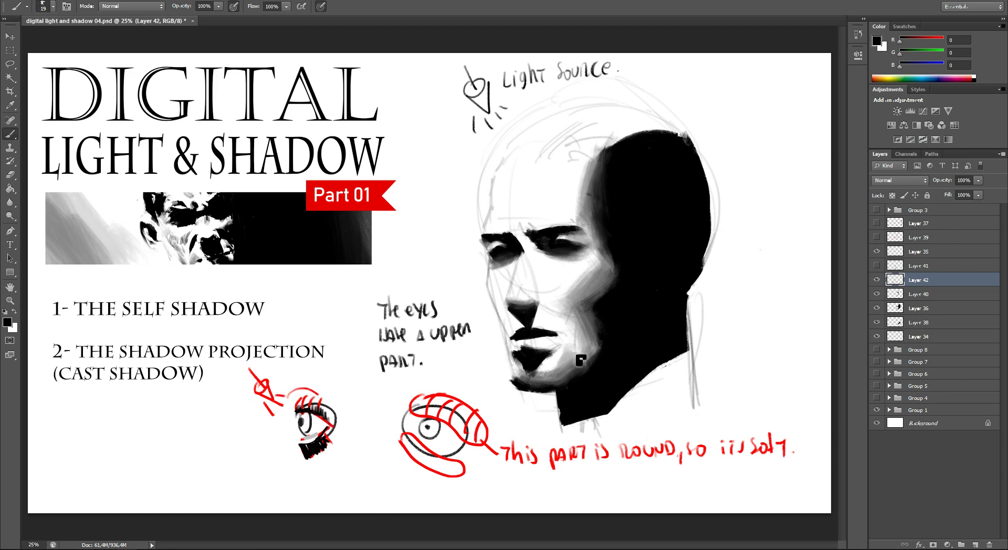
- Handwrite 'this is edge.' in black under the small eye
left_click(429, 378, "alt")
key("d")
mouse_move(299, 447)
left_mouse_down()
mouse_move(293, 472)
mouse_move(322, 483)
mouse_move(321, 472)
left_mouse_up()
mouse_move(329, 466)
left_mouse_down()
mouse_move(325, 473)
mouse_move(364, 474)
left_mouse_up()
left_click_drag(376, 466, 374, 471)
left_click(382, 465)
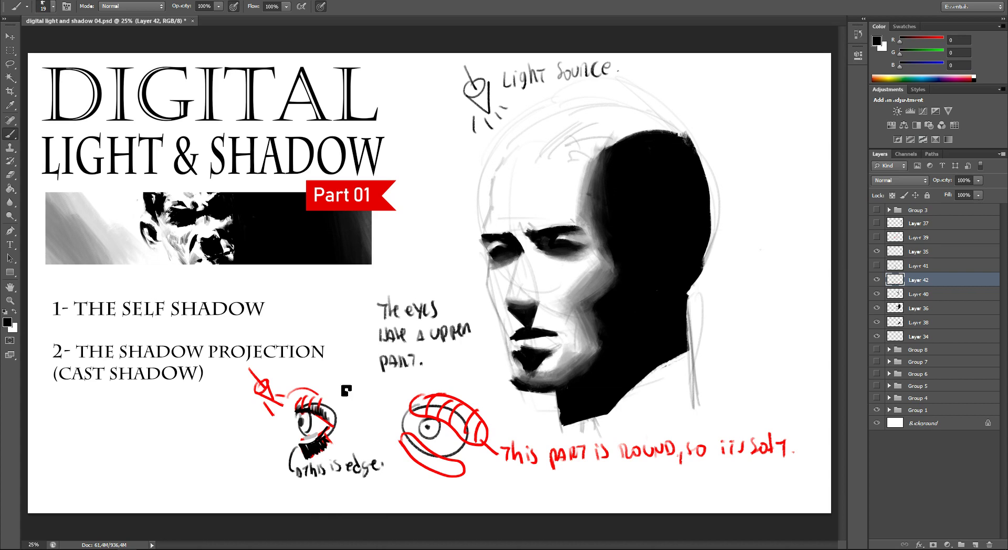
left_click(563, 235, "alt")
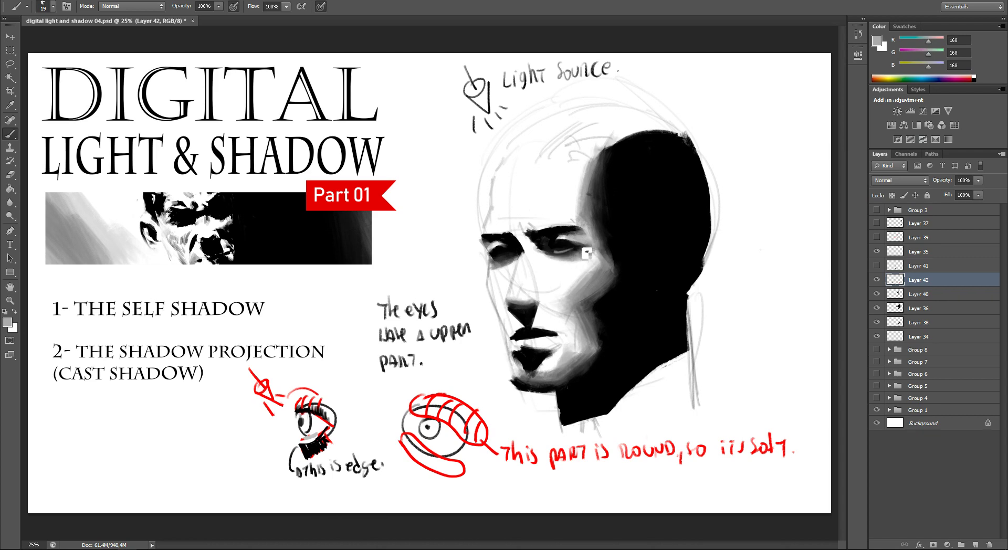
- Sample near-black from the eye, enlarge the brush to 39 px, then sample light grey
left_click(559, 257, "alt")
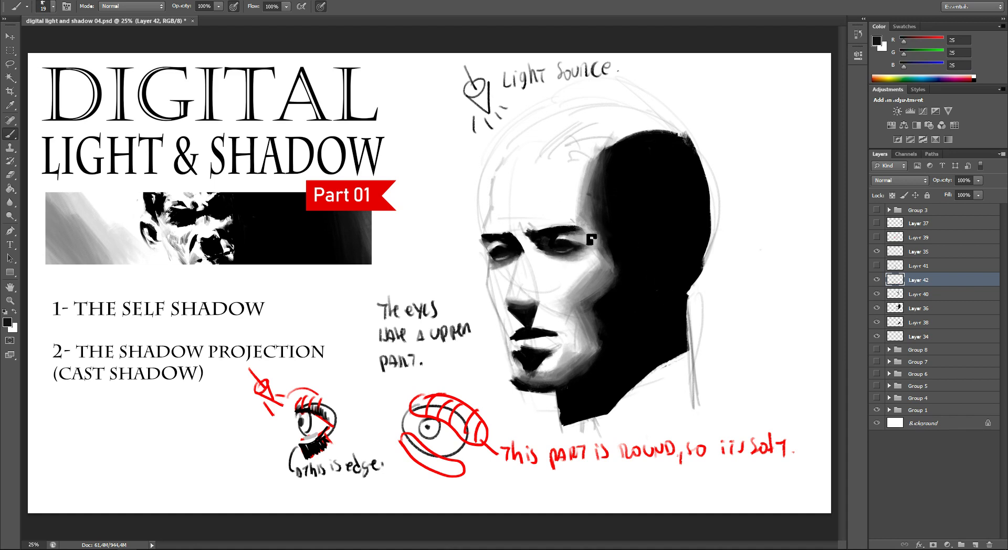
right_click(590, 225)
left_click_drag(606, 248, 610, 248)
left_click(505, 261, "alt")
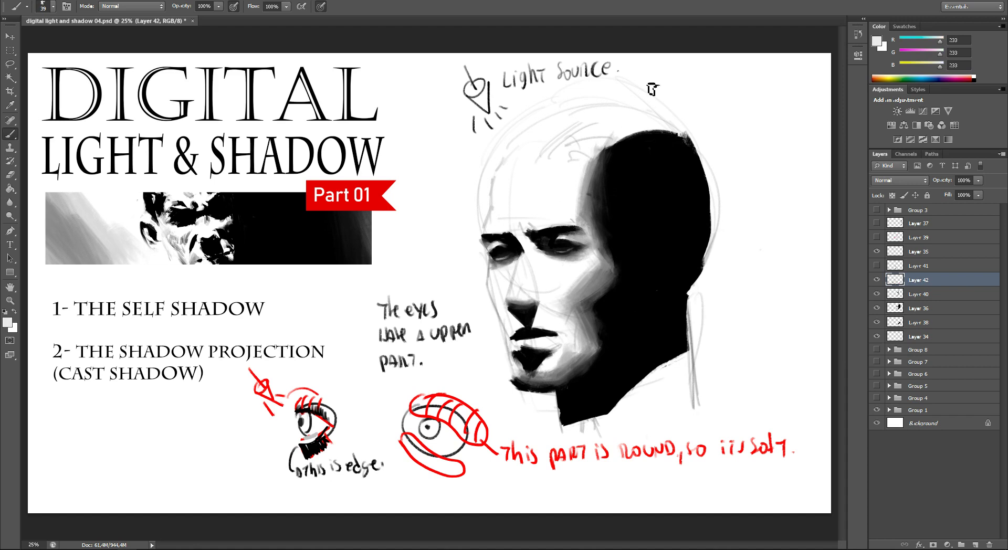
- Cut the notes and eye sketches below the head onto Layer 43 and hide it
left_click(876, 279)
key("l")
mouse_move(418, 253)
left_mouse_down()
mouse_move(490, 361)
mouse_move(451, 274)
left_mouse_up()
key("ctrl+shift+j")
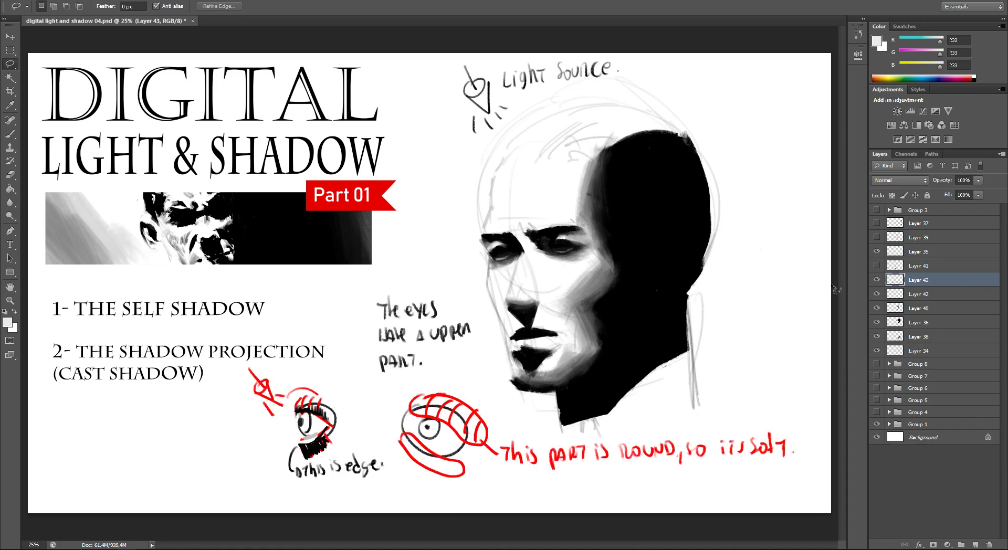
left_click(877, 280)
left_click(877, 252)
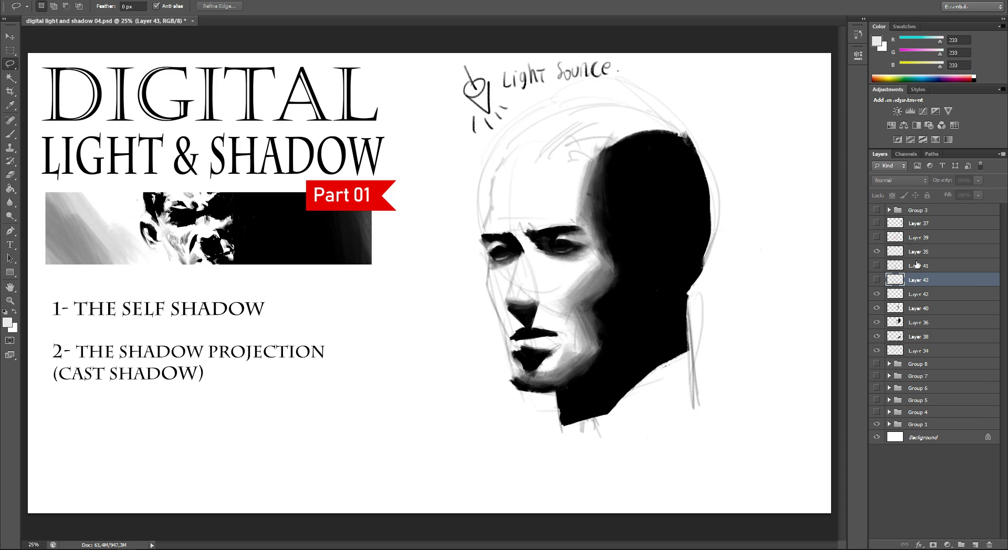
- Make Layer 36 active and set up a 131 px brush with a near-black colour
key("v")
left_click(925, 321)
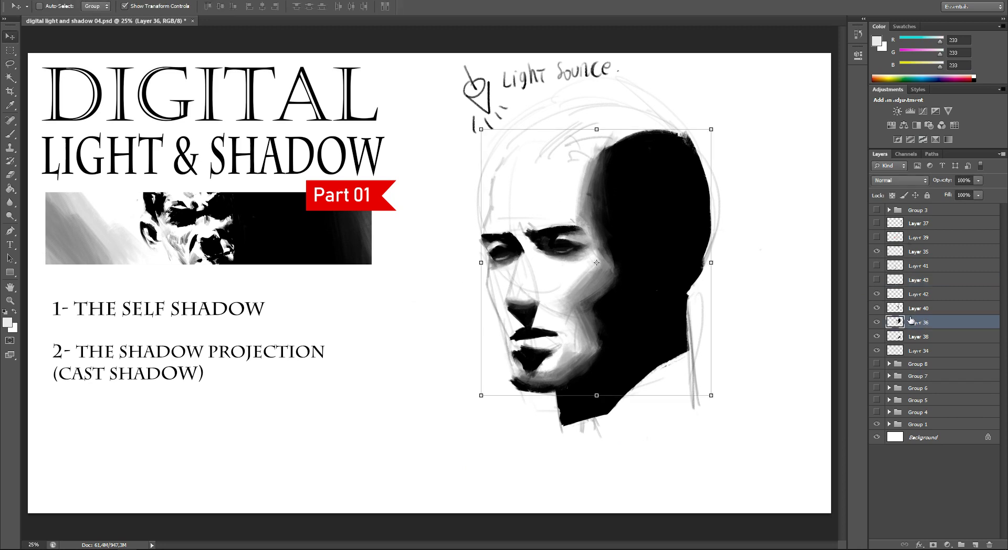
key("b")
right_click(681, 253)
key("Return")
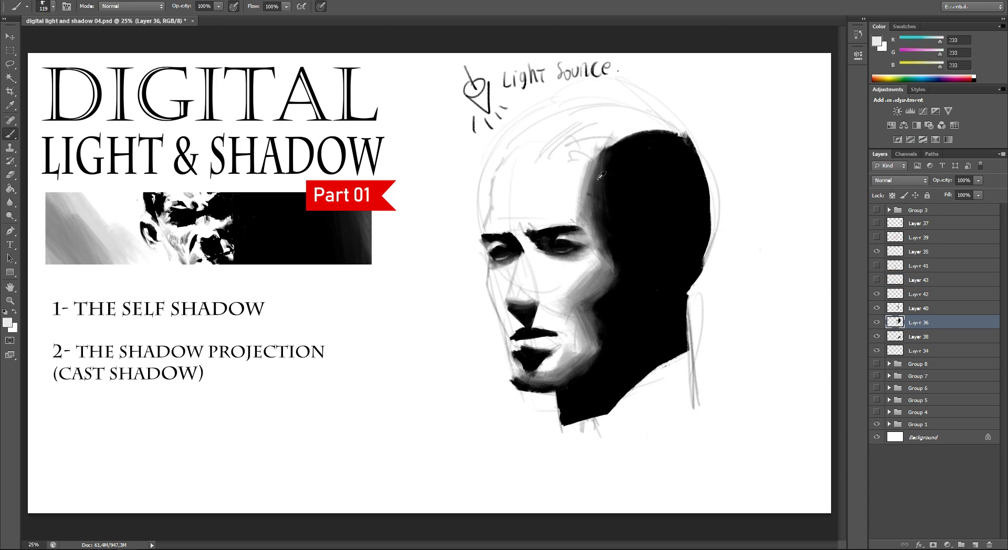
left_click(603, 173, "alt")
right_click(628, 178)
key("Return")
- Paint dark hair strokes across the forehead and top of the head
left_click(609, 152, "alt")
left_click_drag(541, 157, 532, 149)
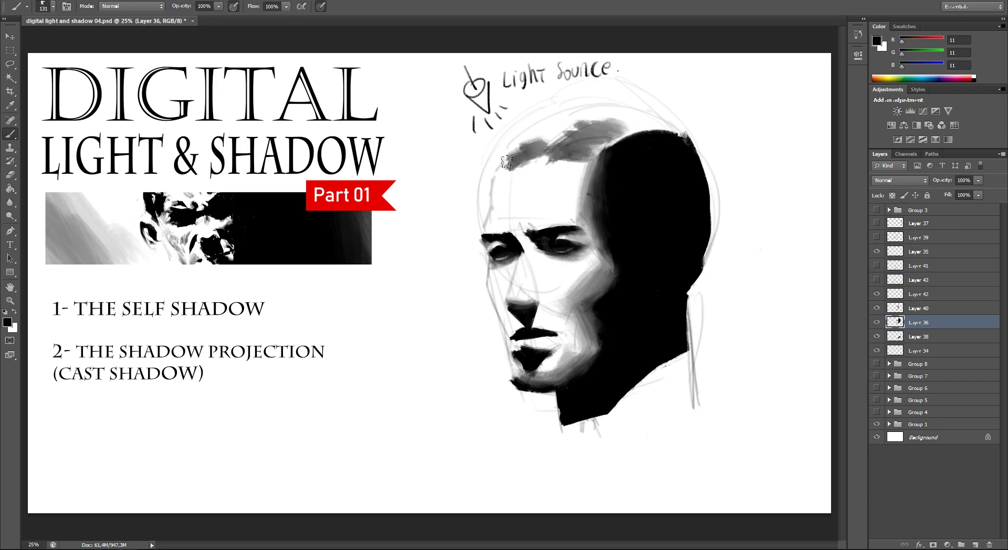
left_click_drag(532, 150, 630, 123)
left_click(539, 167, "alt")
left_click(579, 145, "alt")
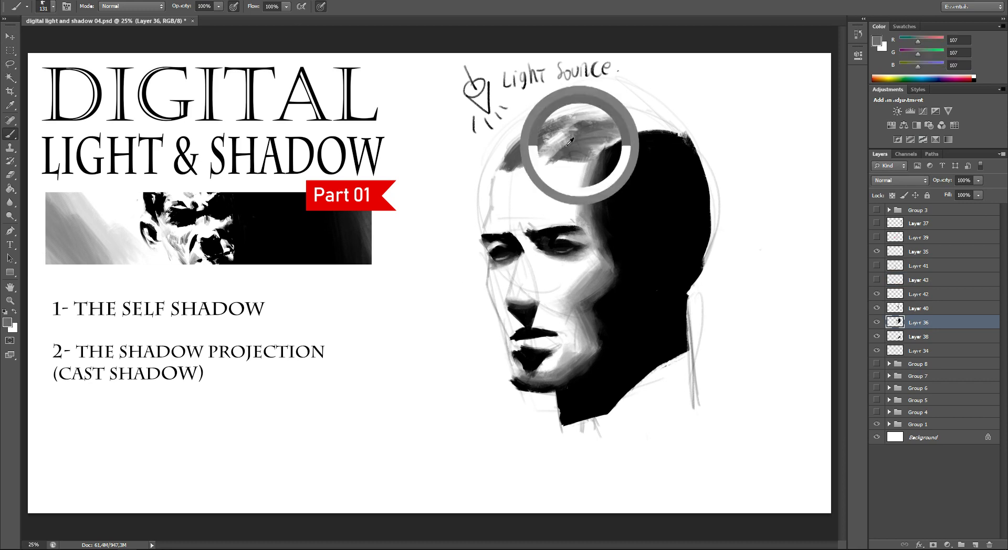
left_click(612, 157, "alt")
mouse_move(577, 142)
left_mouse_down()
mouse_move(641, 131)
mouse_move(604, 121)
left_mouse_up()
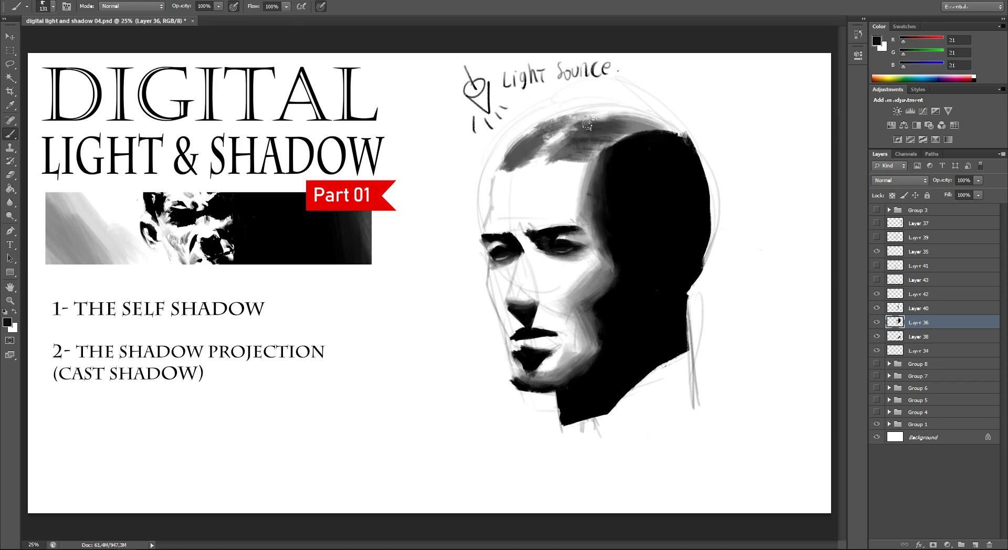
left_click(674, 139, "alt")
mouse_move(674, 139)
left_mouse_down()
mouse_move(570, 112)
mouse_move(557, 139)
left_mouse_up()
- Add lighter grey hair highlights and clean up the left hairline with white
left_click(530, 142, "alt")
left_click_drag(496, 162, 524, 135)
left_click(525, 158, "alt")
mouse_move(501, 173)
left_mouse_down()
mouse_move(596, 155)
mouse_move(570, 160)
left_mouse_up()
left_click(562, 174, "alt")
left_click(504, 152, "alt")
left_click(525, 179, "alt")
mouse_move(499, 168)
left_mouse_down()
mouse_move(527, 155)
mouse_move(485, 163)
mouse_move(480, 184)
left_mouse_up()
- Sample black tones from the shadow and hide the Light source sketch layer
left_click(612, 207, "alt")
left_click(630, 293, "alt")
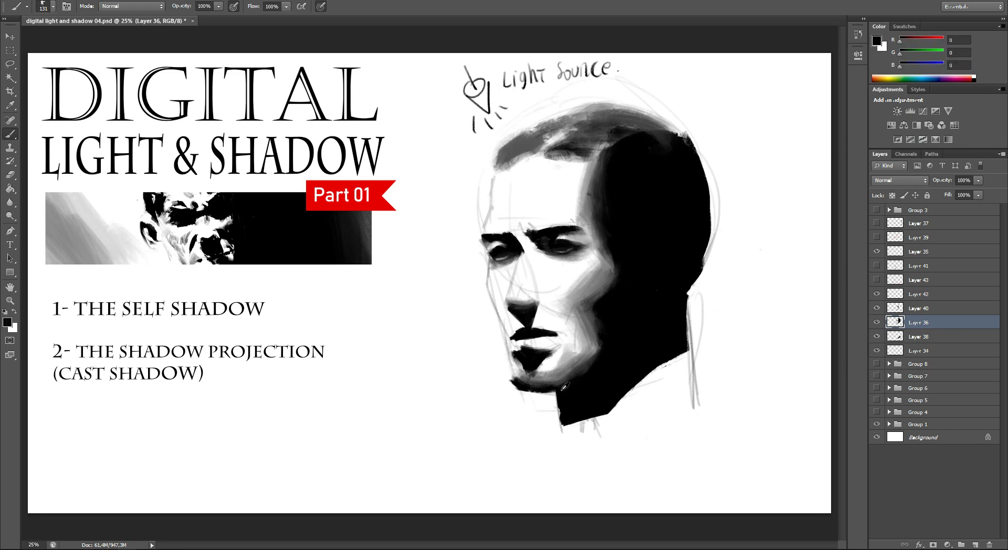
left_click(694, 320, "alt")
left_click(877, 322)
left_click(876, 323)
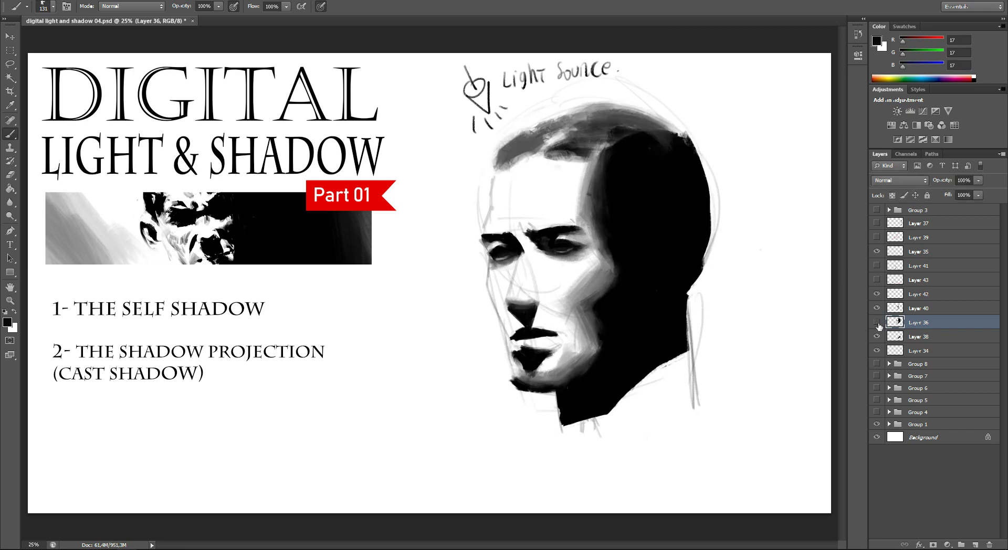
left_click(877, 252)
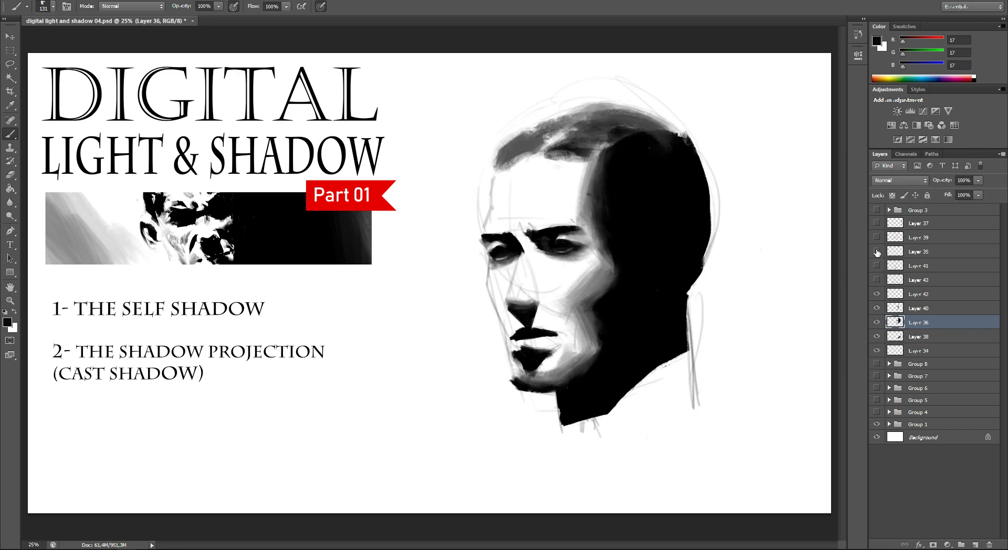
- Merge Layers 42, 40, 36 and 38, then merge in the sketch lines at 77% opacity
left_click(907, 309)
left_click(916, 294)
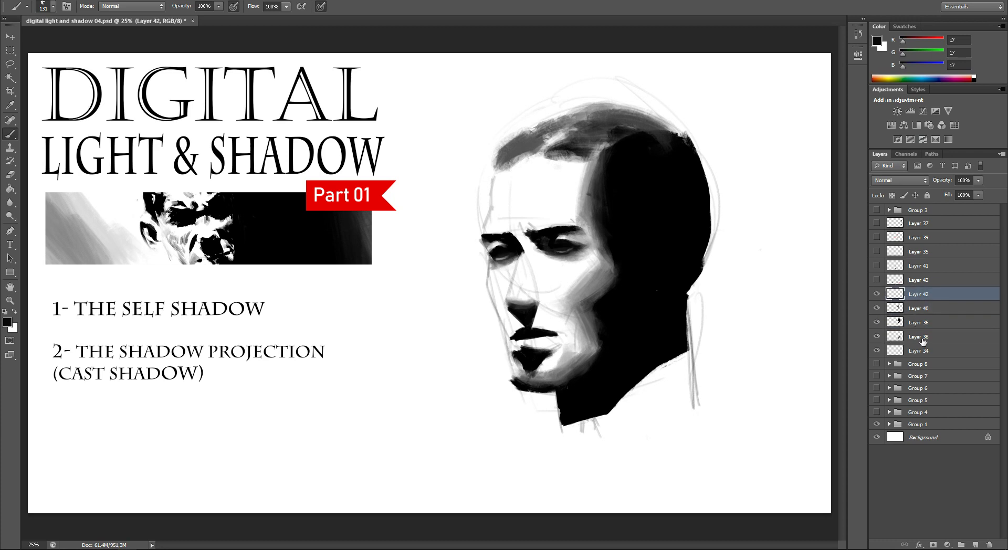
left_click(924, 337, "shift")
key("ctrl+e")
left_click(877, 308)
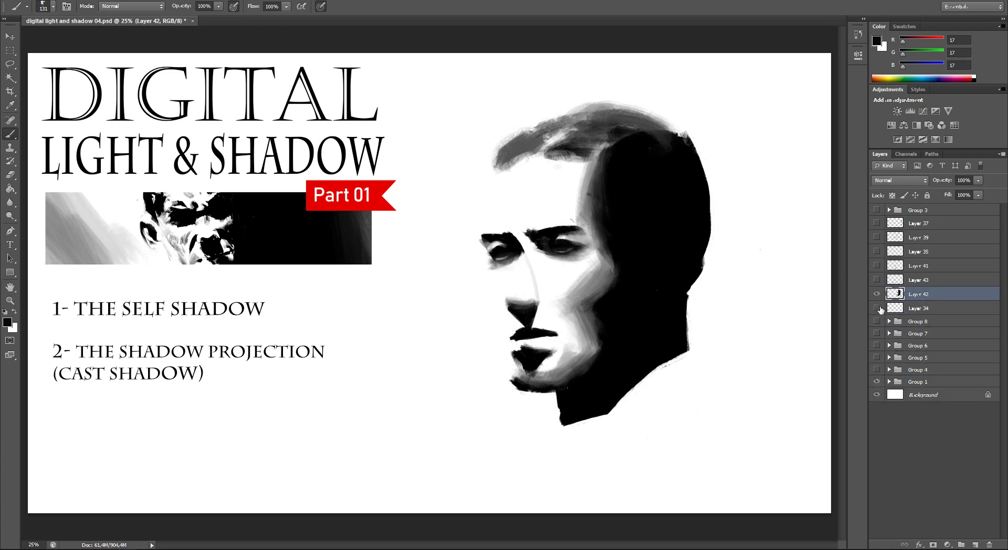
left_click(877, 308)
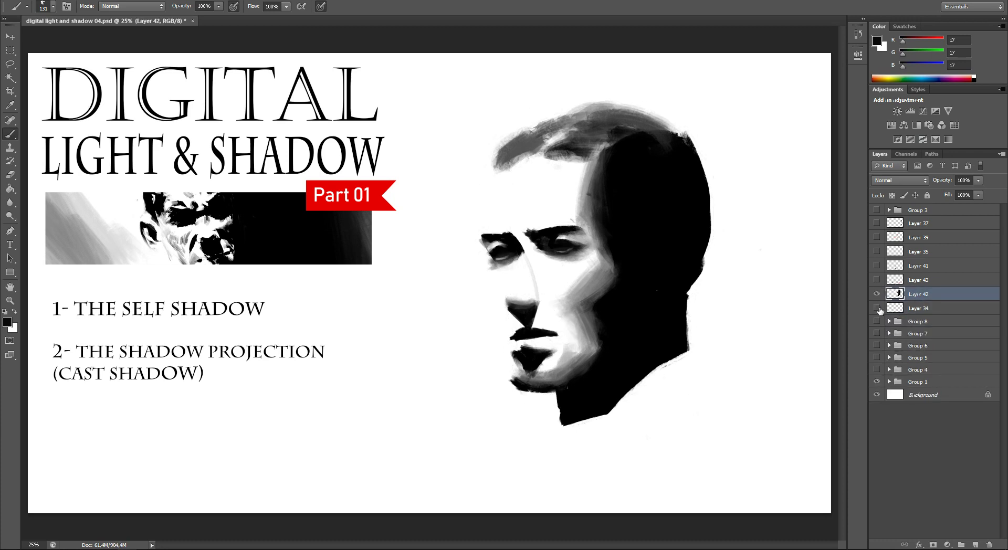
left_click(924, 313)
left_click_drag(978, 180, 965, 191)
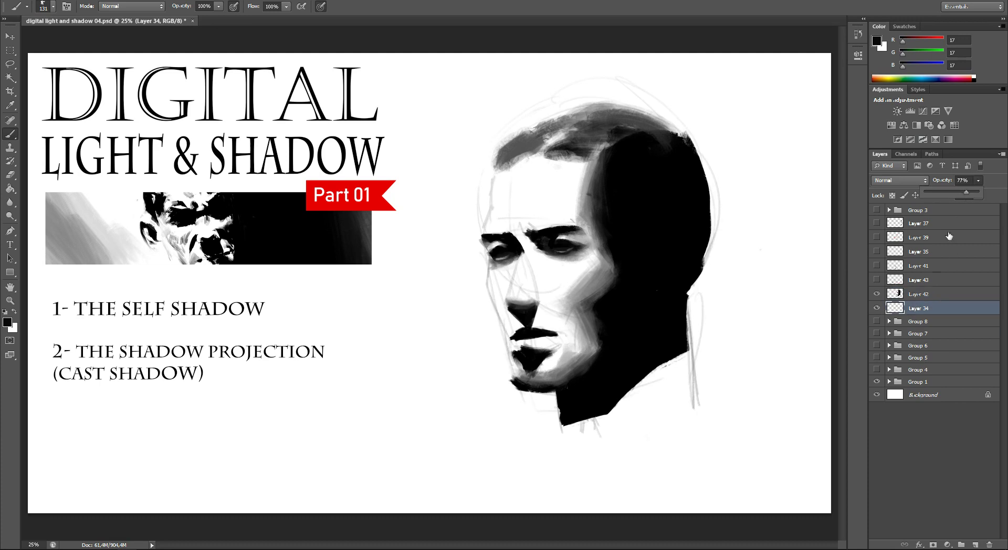
left_click(919, 294, "shift")
key("ctrl+e")
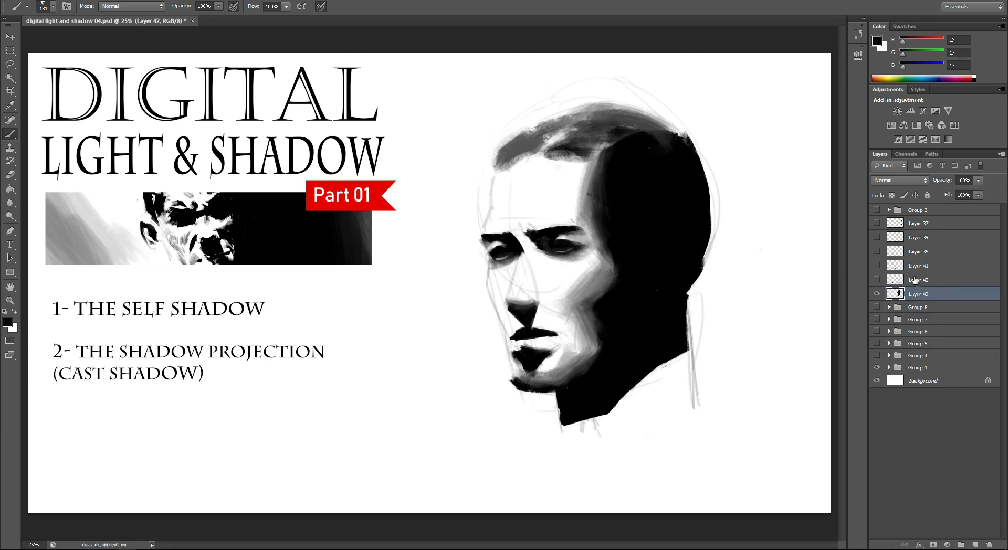
- Scale the face layer up to about 132% and move it left on the canvas
key("v")
key("ctrl+minus")
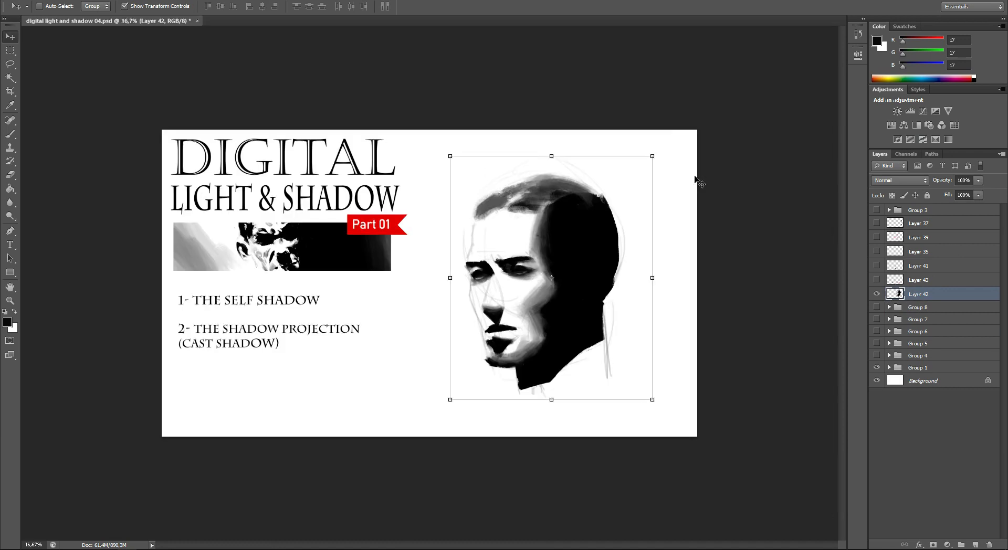
left_click_drag(652, 156, 687, 107)
left_click_drag(640, 183, 660, 190)
key("Return")
key("ctrl+plus")
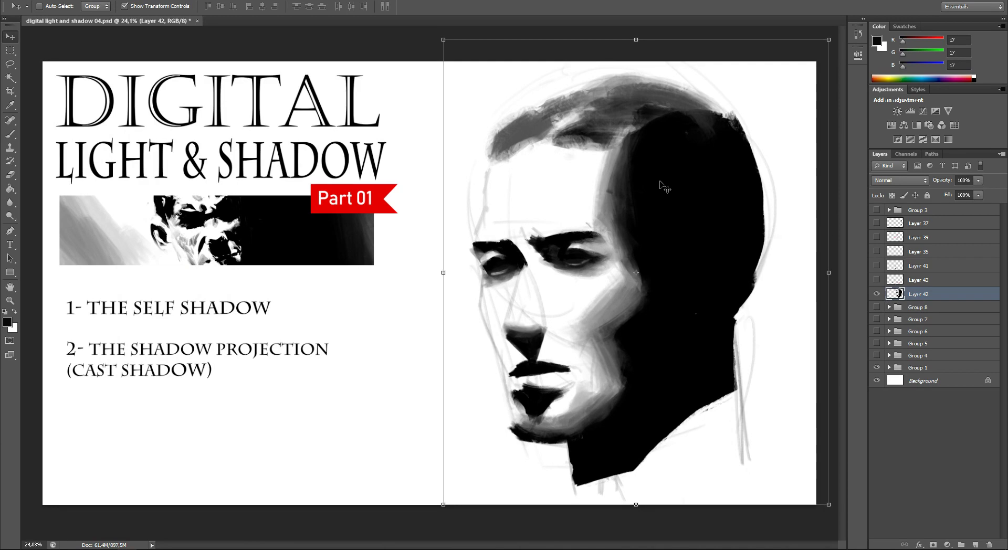
left_click_drag(703, 264, 647, 257)
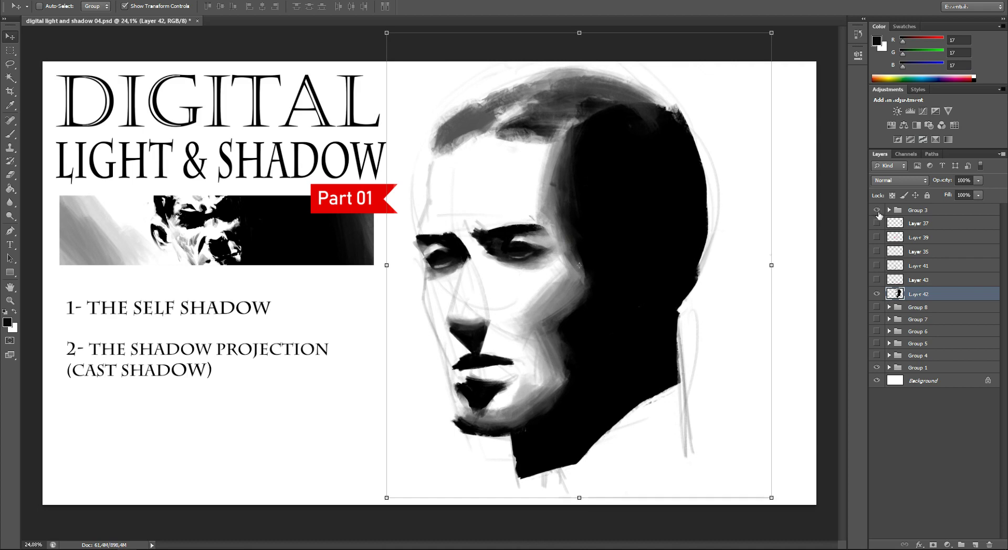
left_click(875, 210)
- Delete the old face explanation in the notes text layer and begin the new notes
left_click(903, 237)
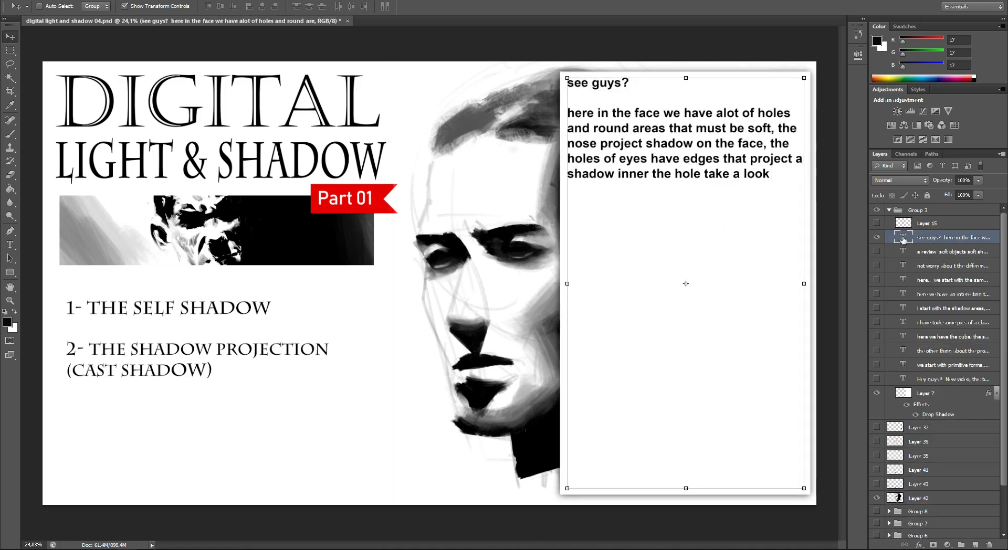
double_click(903, 239)
key("BackSpace")
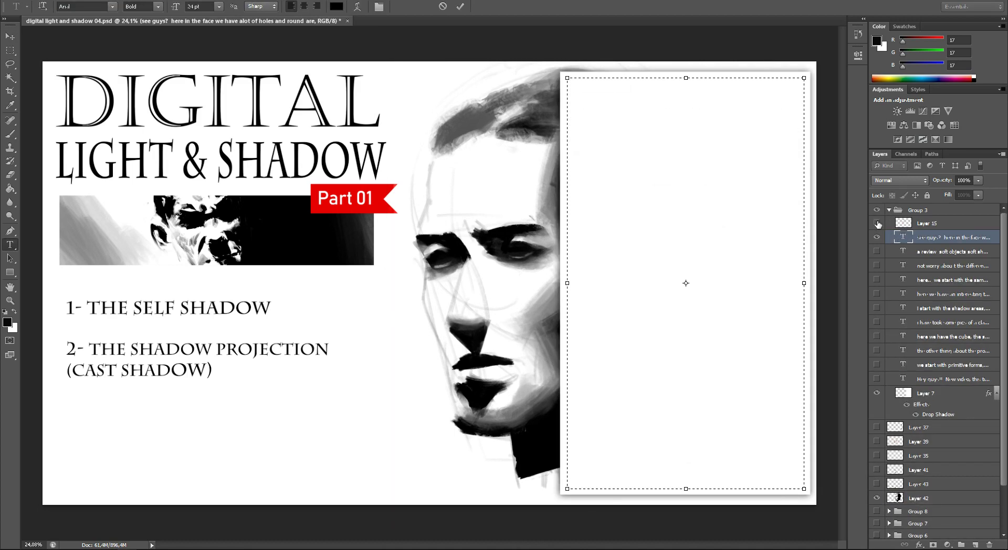
left_click(685, 283)
type("see?just knowing ho")
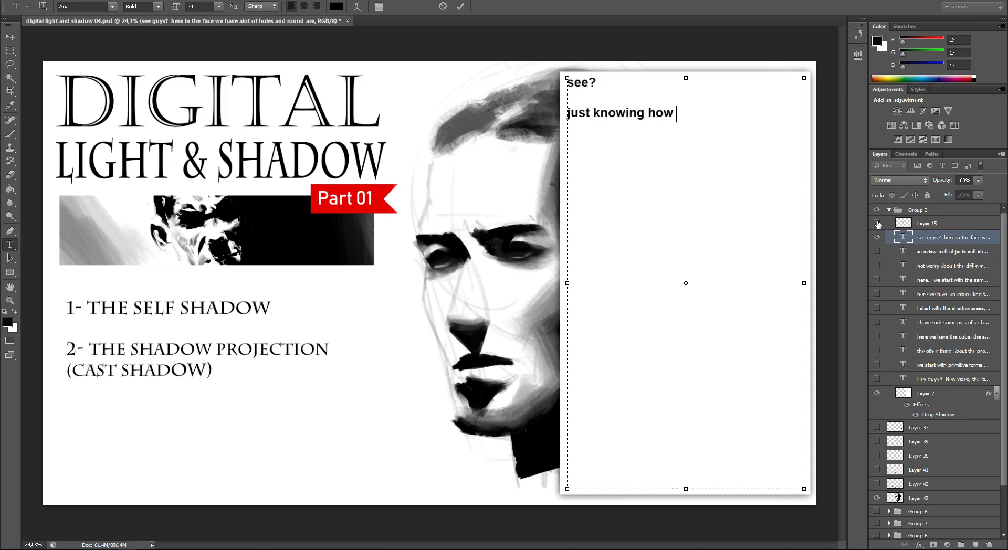
type("wo")
type("aint anything you want.")
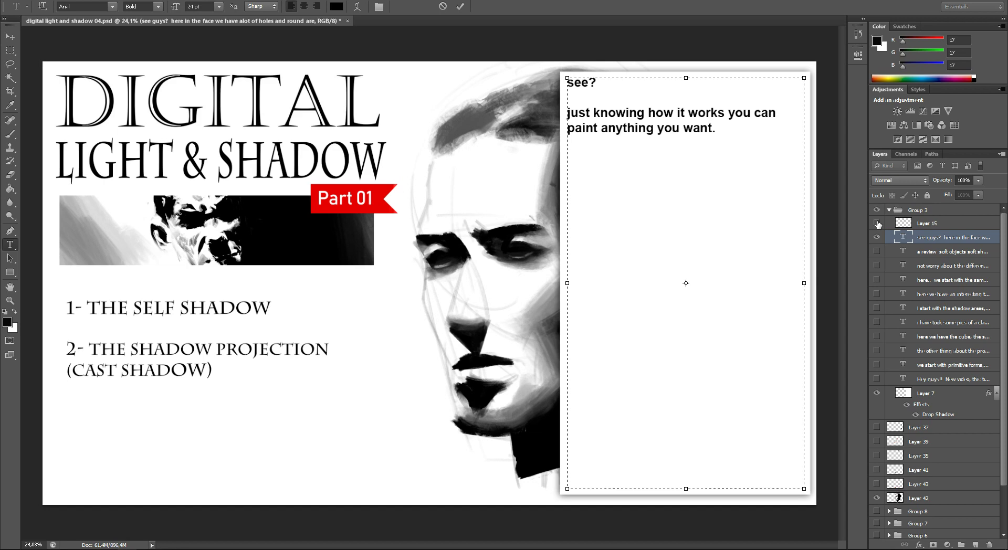
type("maintain simple")
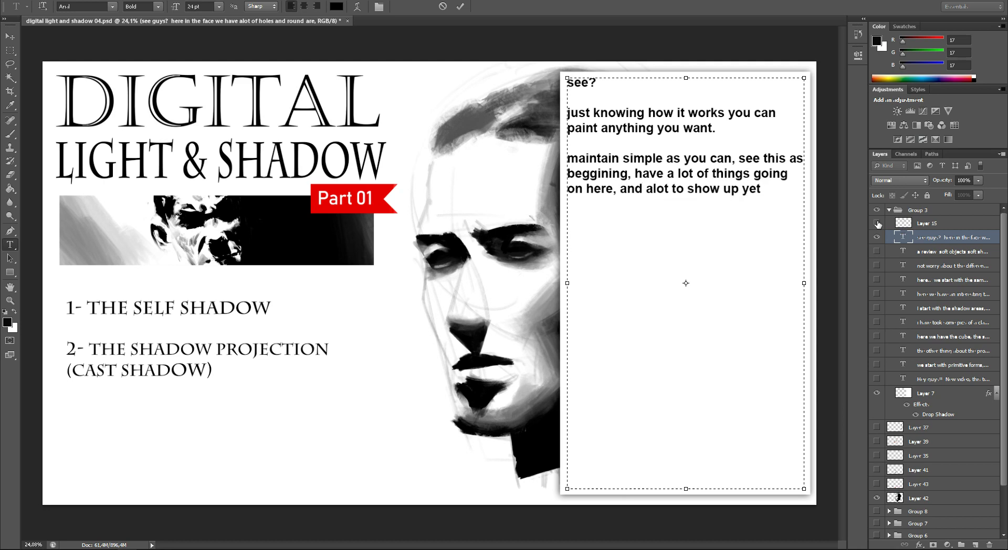
- Type 'use a clay to study these steps, its a start to learn more about light and shadow' and start a new line
type("see this as a strat")
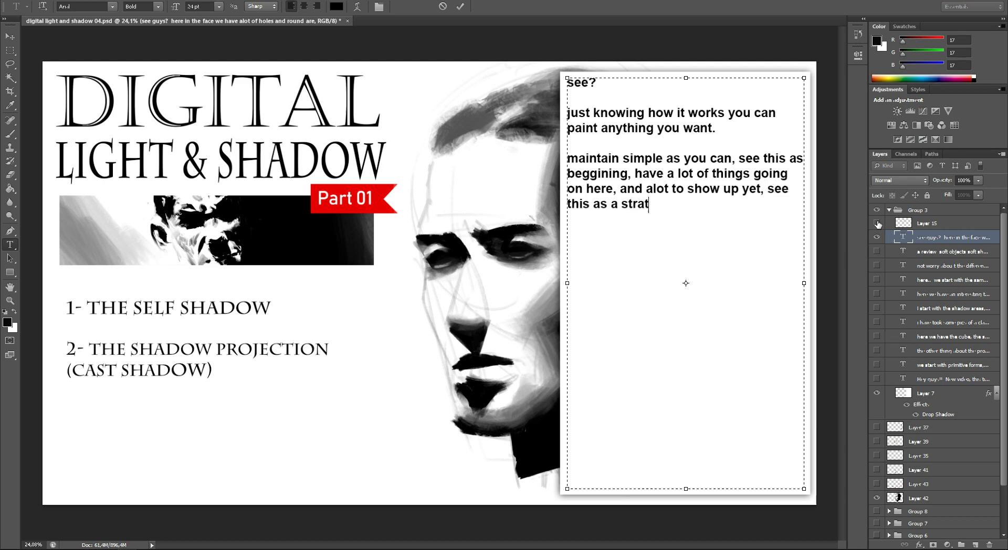
key("BackSpace")
key("BackSpace")
key("BackSpace")
type("art, use a clay to study thu")
key("BackSpace")
type("ese ")
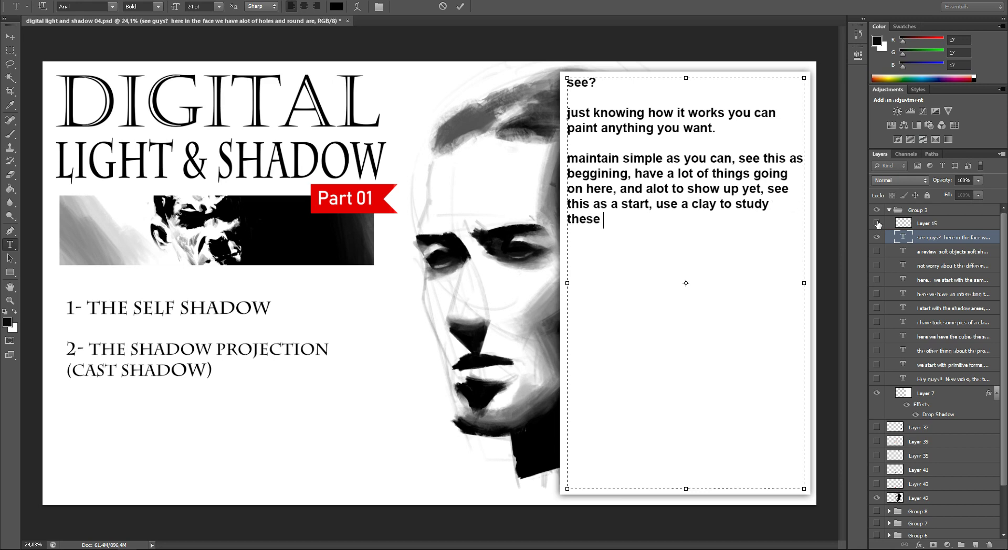
type("steps, ")
type("its a start")
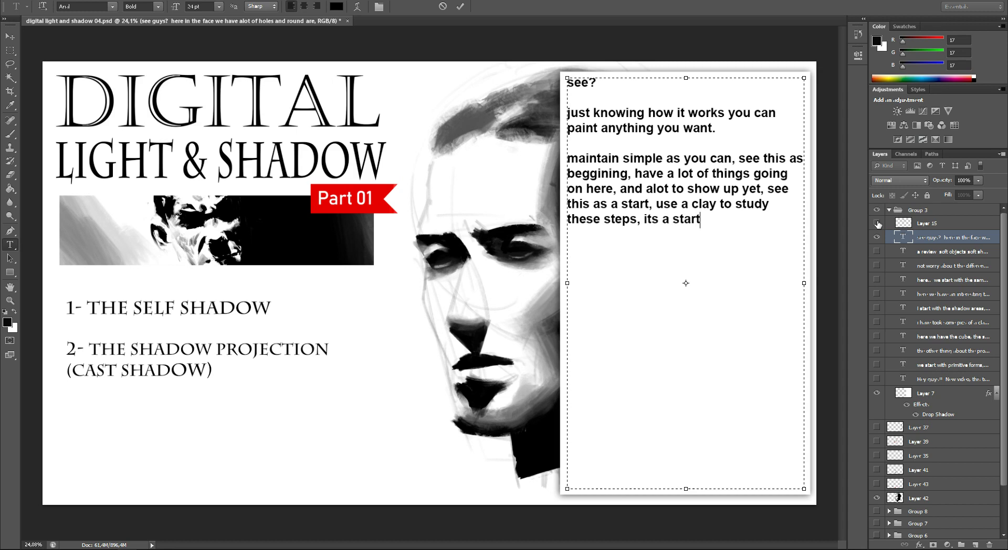
type(" to learn mor")
type("e about light and shadow,")
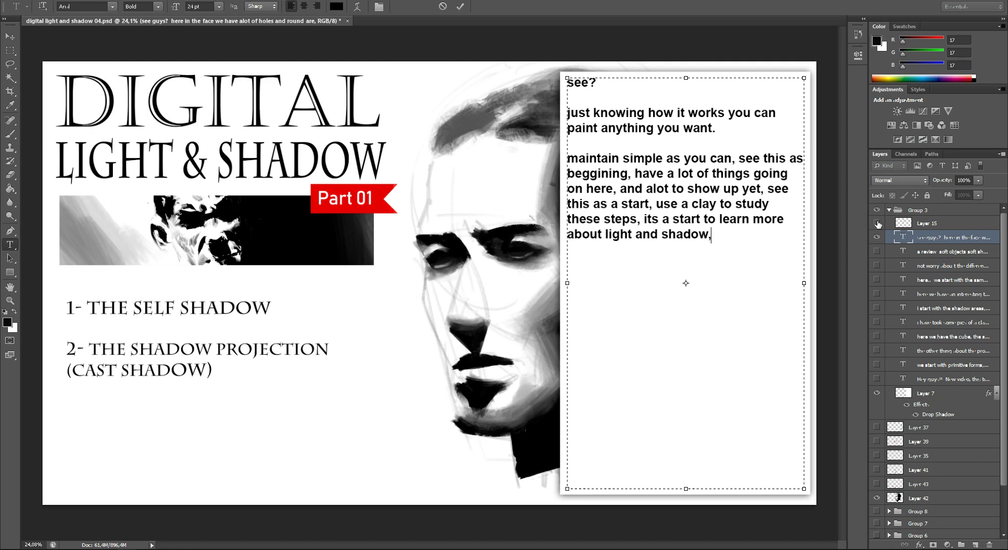
key("Return")
type("hope")
type("i ha")
type("bv")
- Type 'hope i have helped you… the clay exercise helped me a lot' through 'your next painting', fixing typos
key("BackSpace")
key("BackSpace")
type("ve helped you, the clay exercise helped me a lot, u")
key("BackSpace")
type("i really suggest")
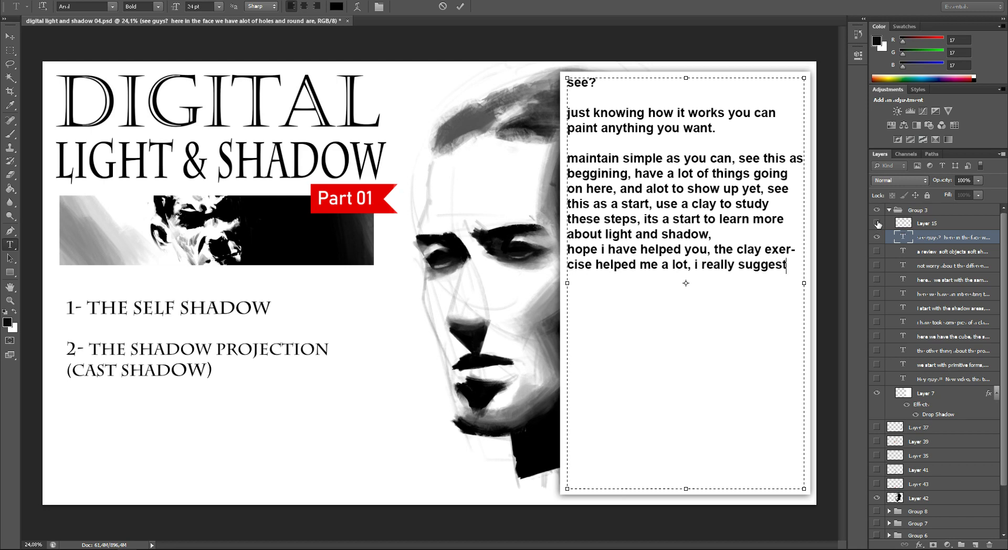
type("to truy")
key("BackSpace")
key("BackSpace")
type("y, ")
type("mold")
key("BackSpace")
key("BackSpace")
key("BackSpace")
key("BackSpace")
type("ma ke any form and paint,m")
key("BackSpace")
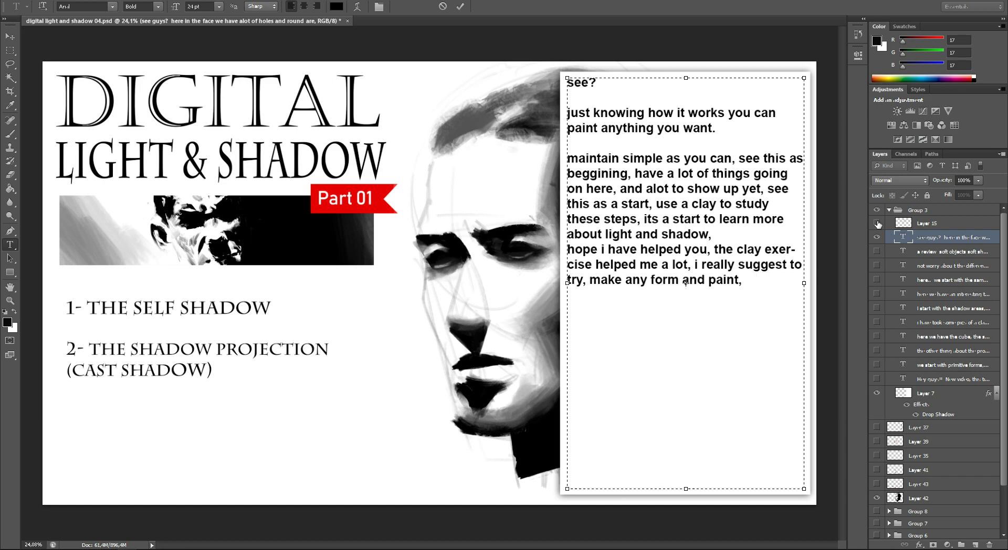
type("you will see de difference ")
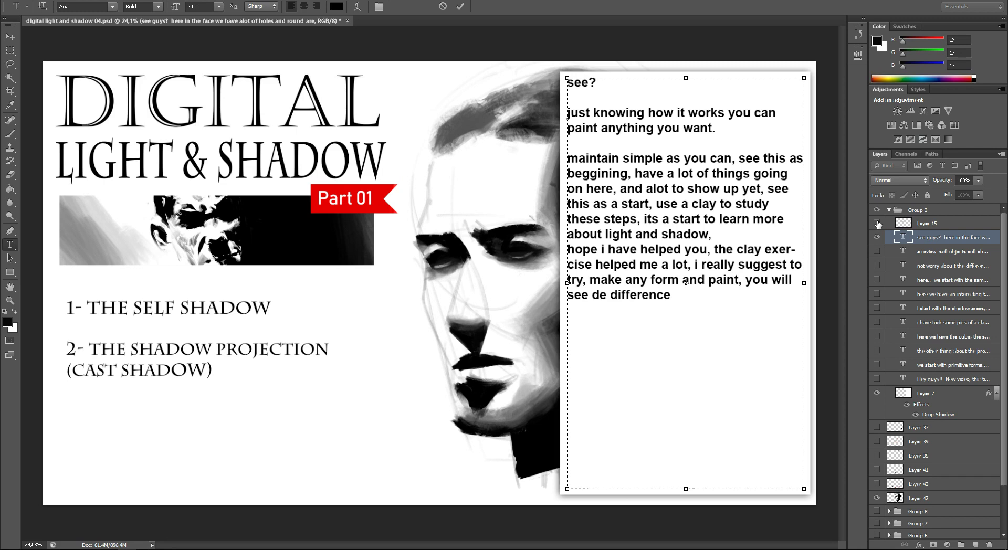
type("in your next paintint")
key("BackSpace")
type("g")
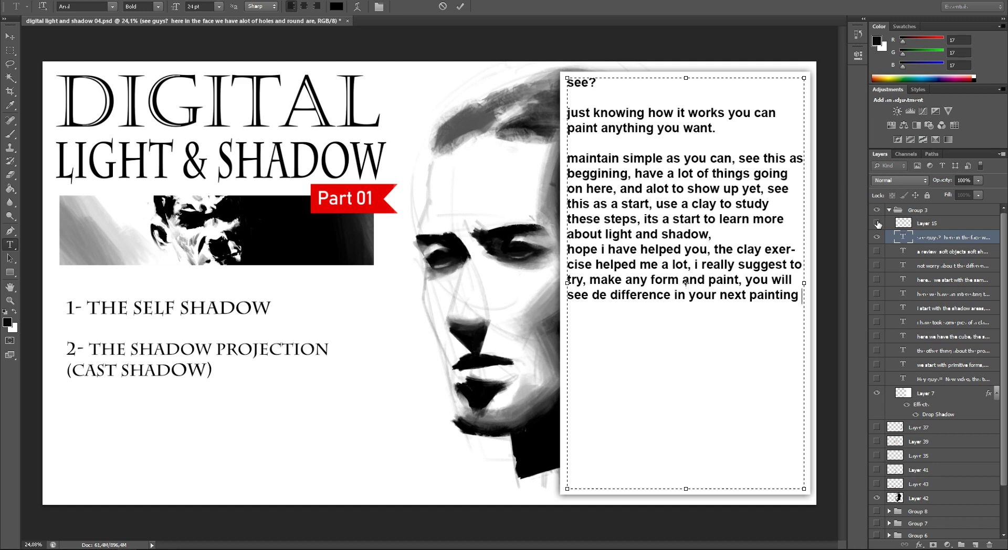
- Add 'tHats it, see you in next video' and 'all the best ! Bye', then commit the text
key("Return")
key("Return")
type("tyhats")
key("BackSpace")
key("BackSpace")
key("BackSpace")
key("BackSpace")
key("BackSpace")
type("Hats it, ")
type("see you")
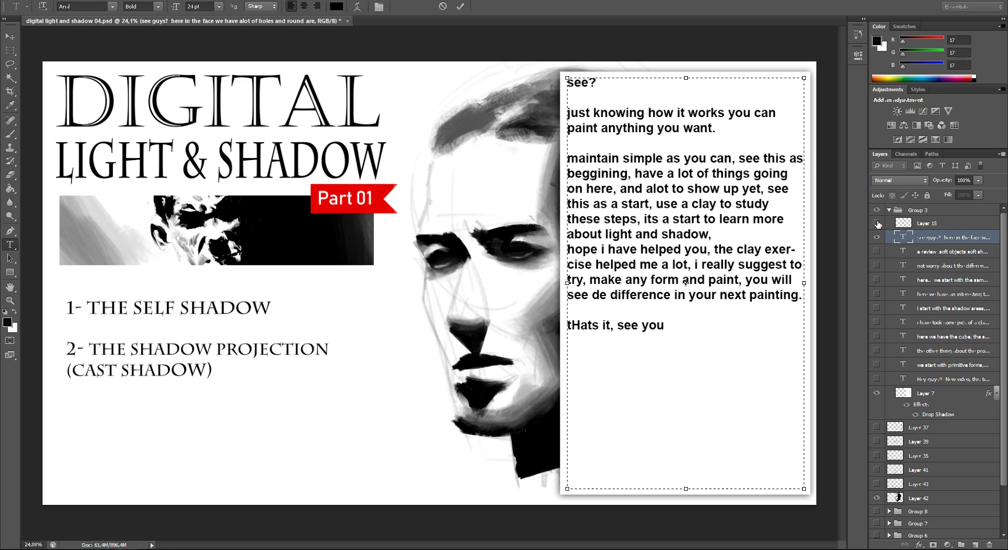
type(" in next ")
type("video")
key("Return")
type("all the best ")
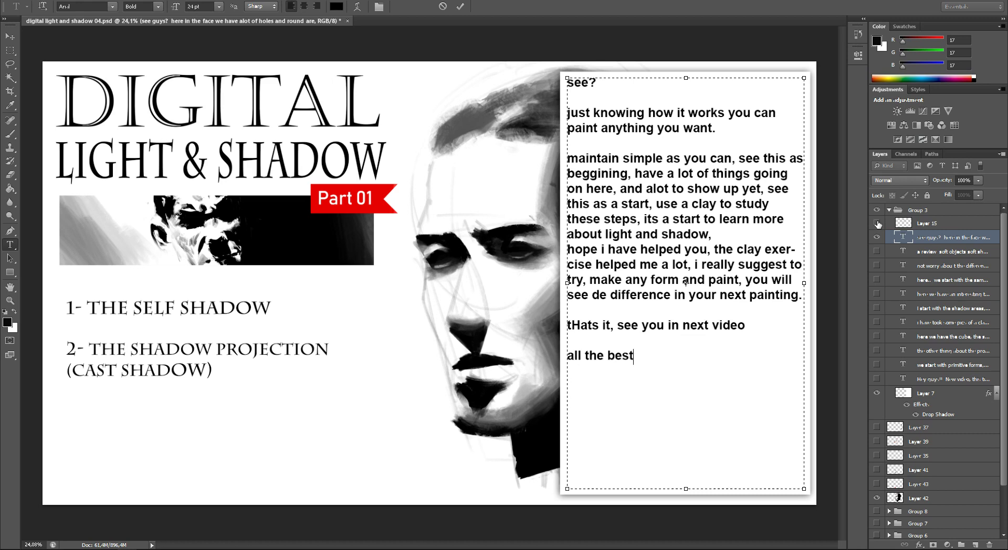
type("1 Bye")
left_click(639, 355)
key("BackSpace")
type("! Bye")
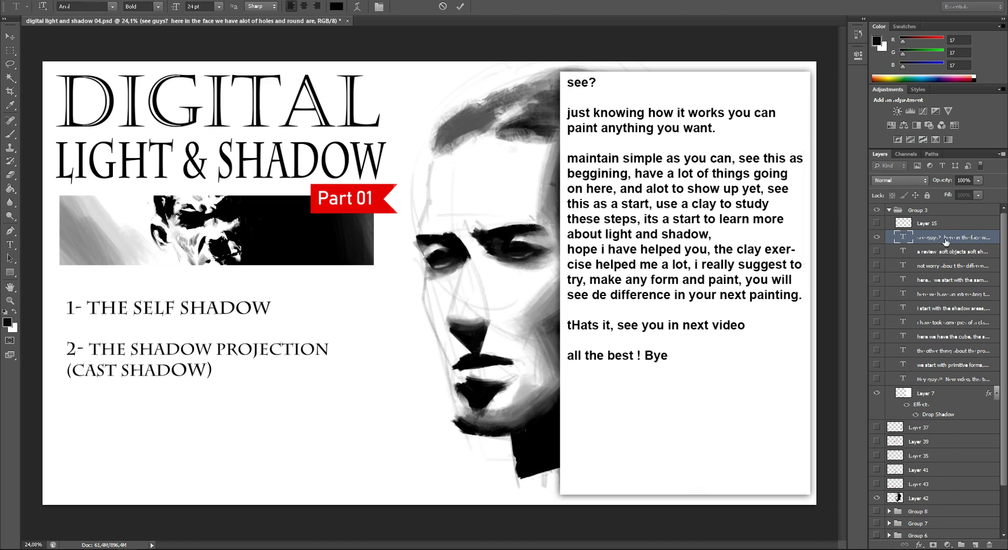
key("ctrl+Return")
key("v")
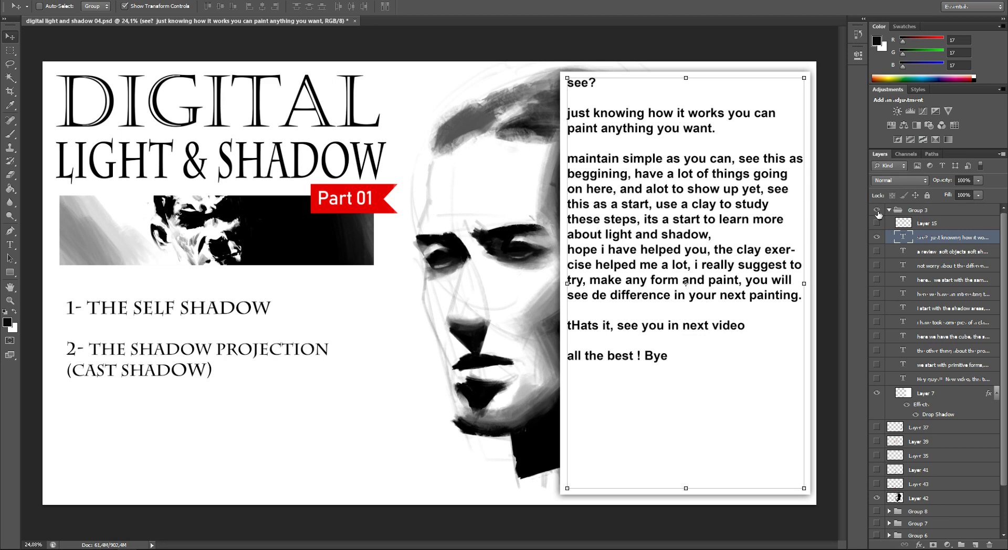
- Hide the text notes group and show the canvas full screen with all panels hidden
left_click(876, 209)
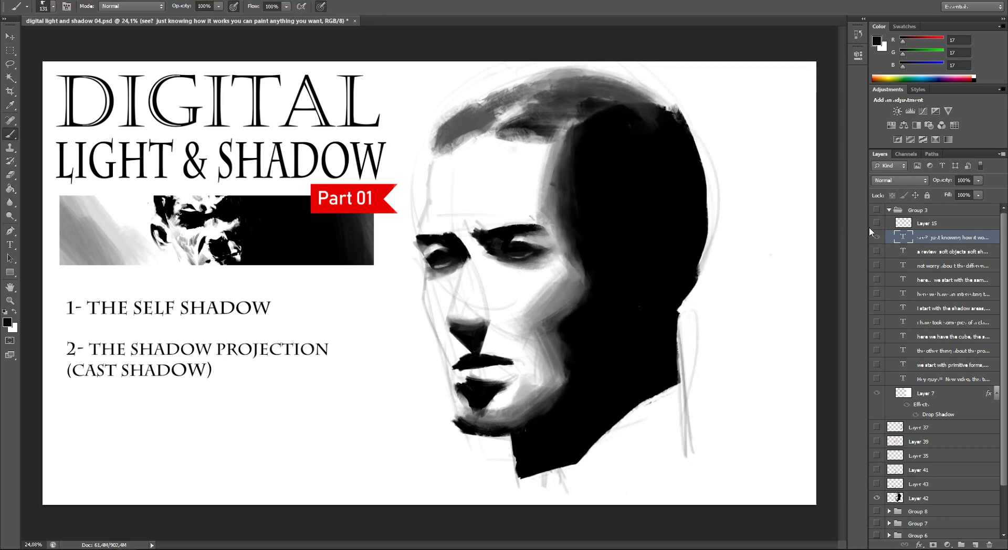
key("Tab")
key("f")
key("ctrl+plus")
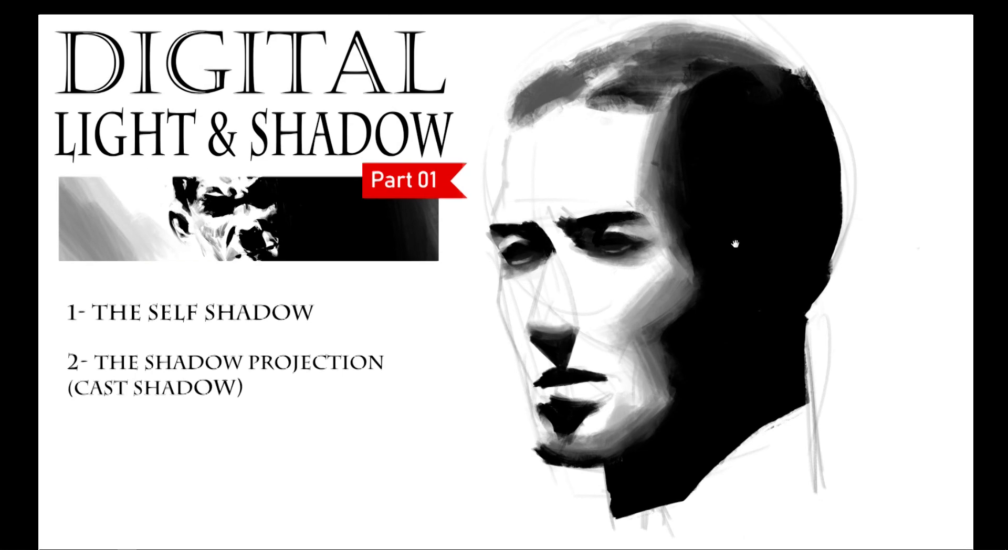